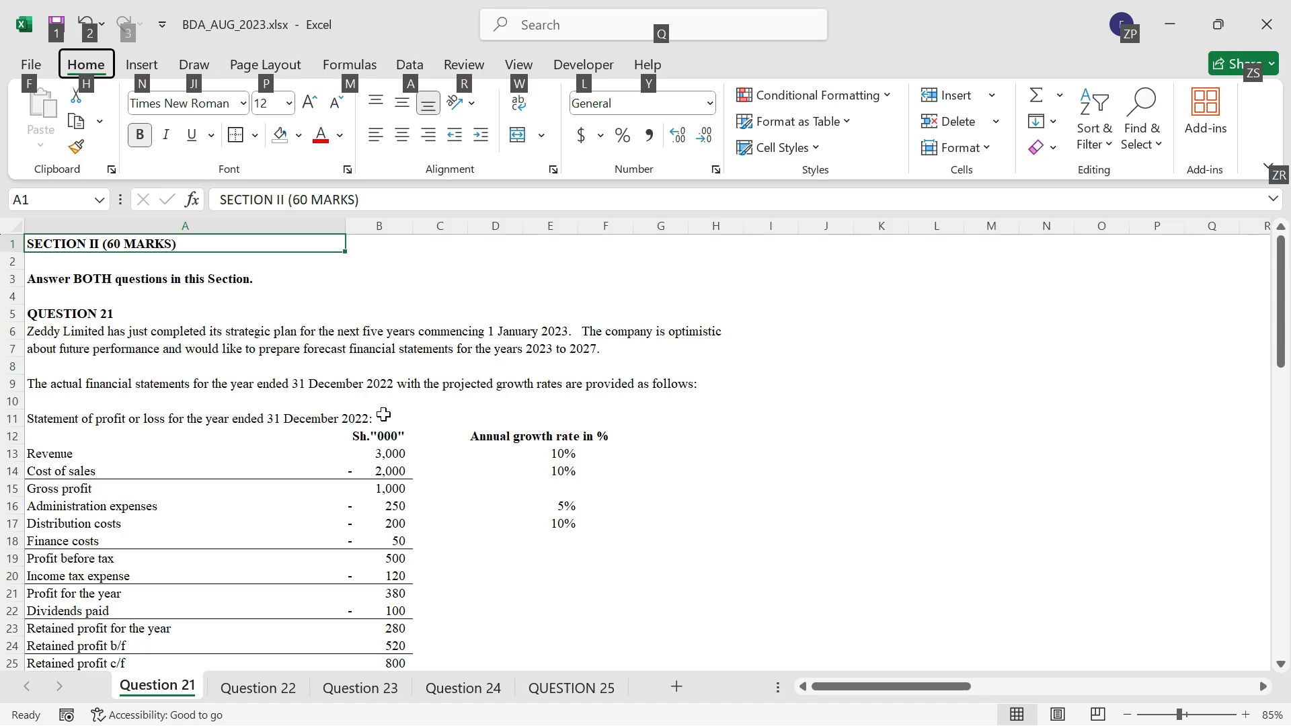
Step: Read through Question 21, examining the 2022 financial statements, the growth rates, the additional information and the required tasks
scroll(383, 430, "down", 4)
scroll(382, 442, "down", 12)
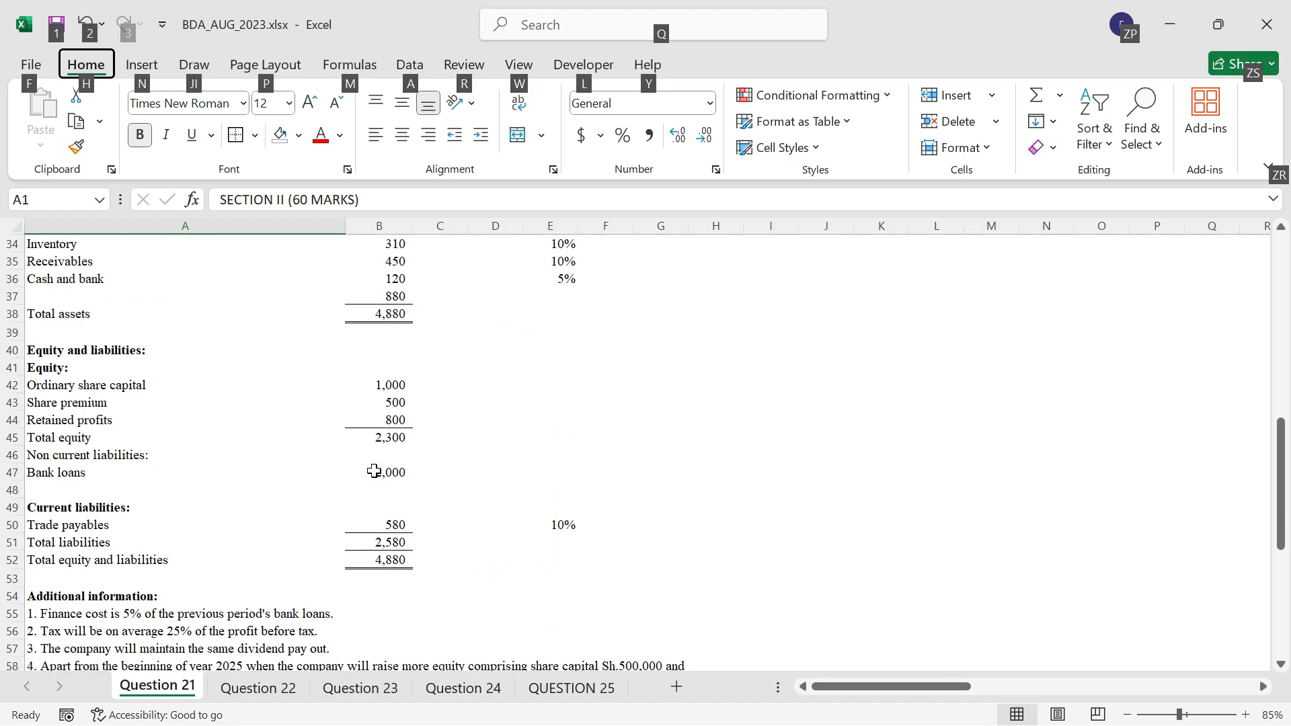
scroll(374, 474, "down", 2)
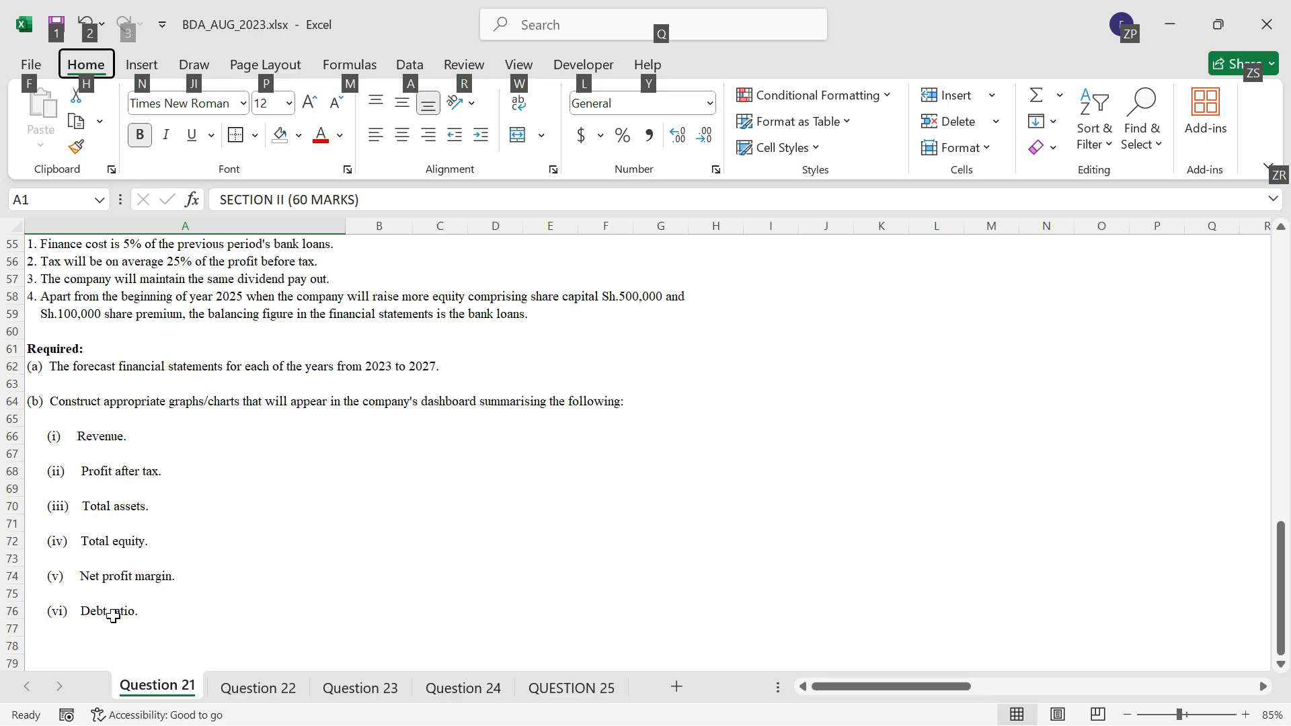
scroll(255, 478, "up", 7)
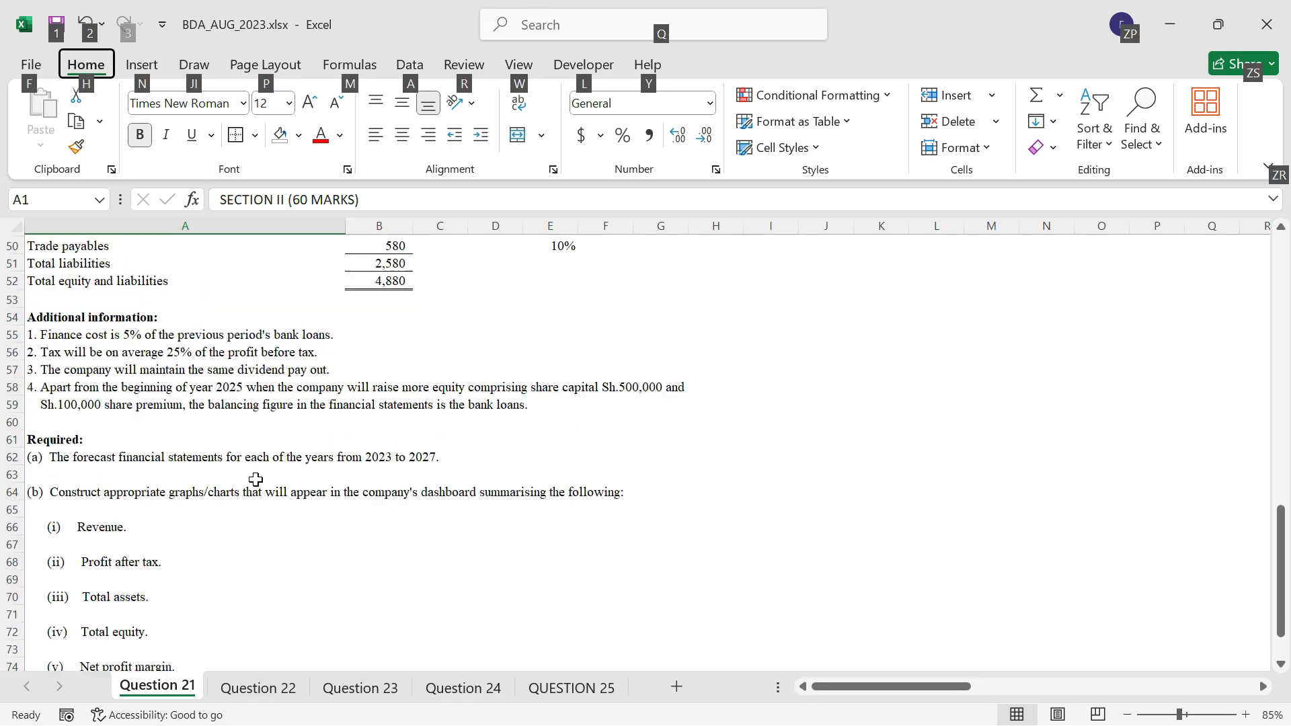
scroll(255, 478, "up", 11)
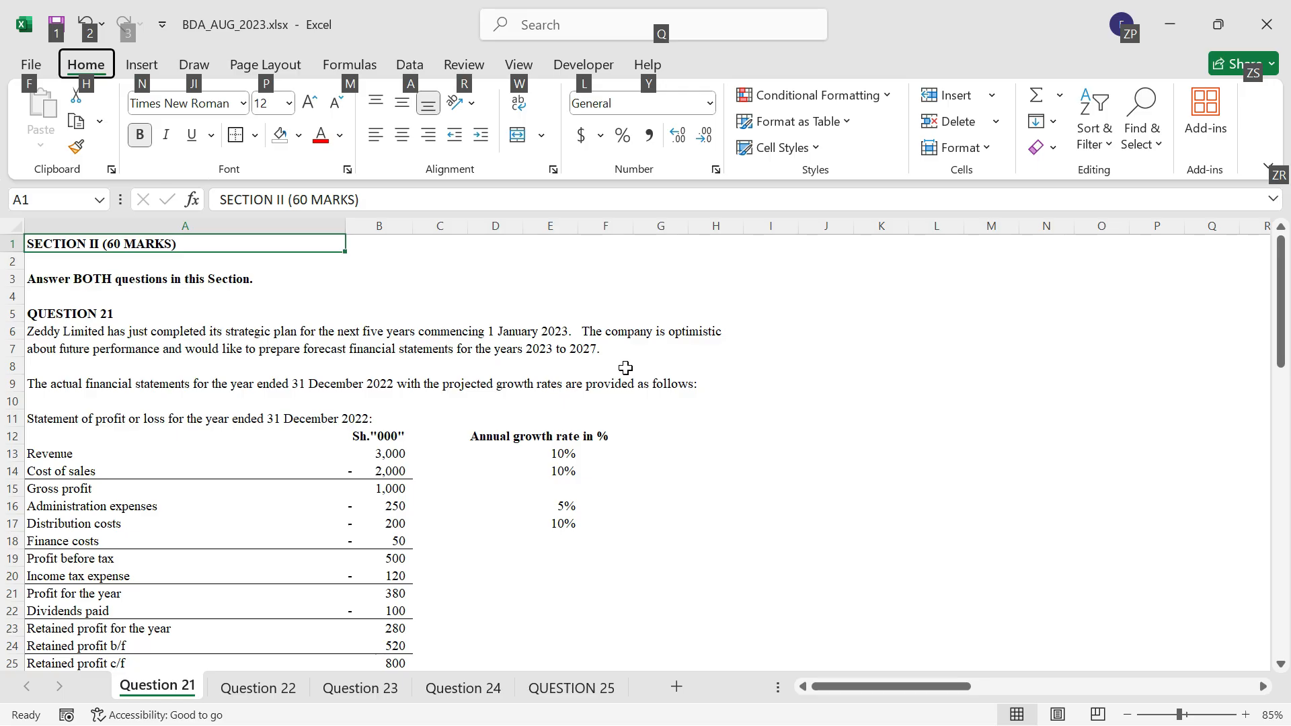
scroll(445, 445, "down", 2)
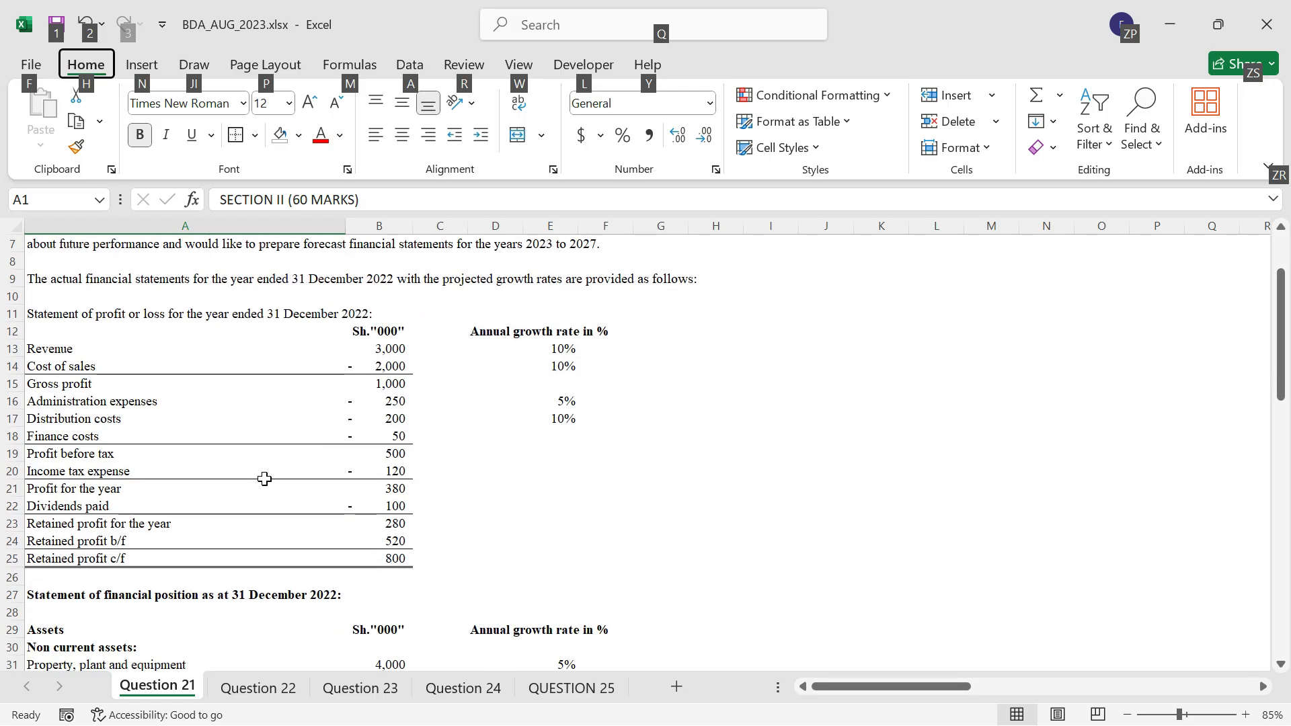
scroll(291, 381, "down", 5)
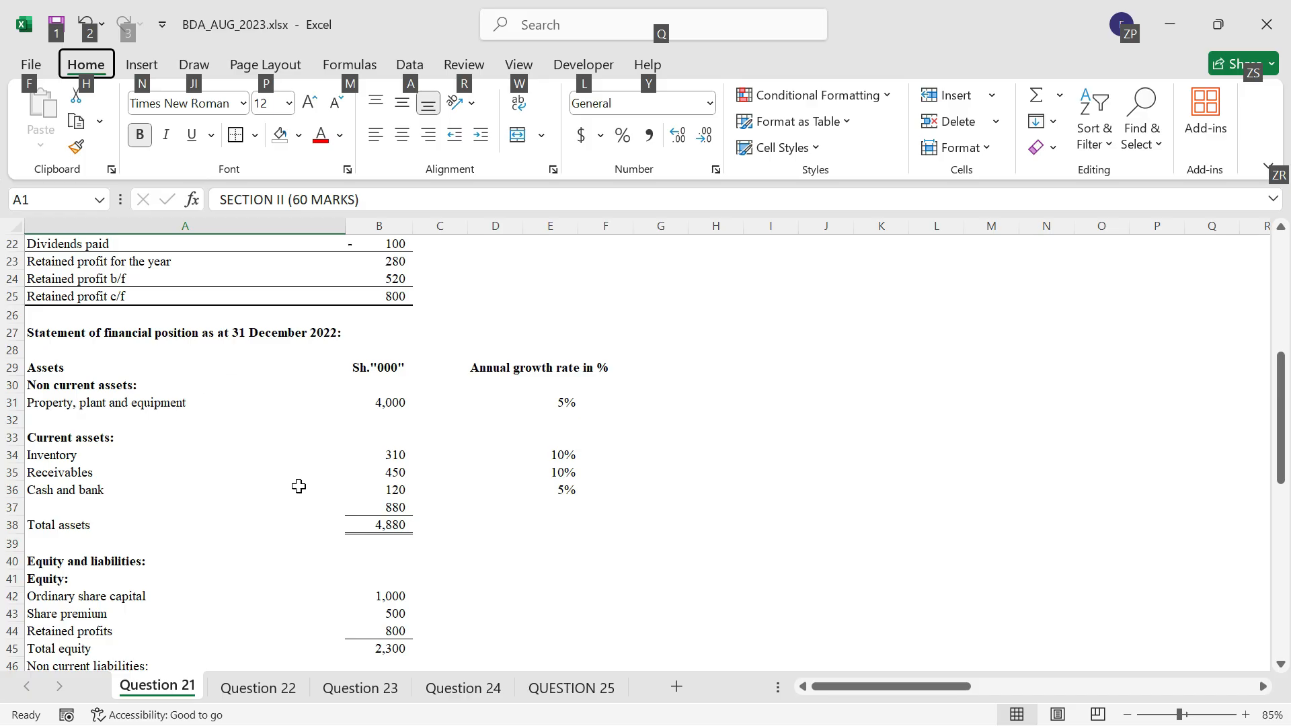
scroll(296, 433, "down", 7)
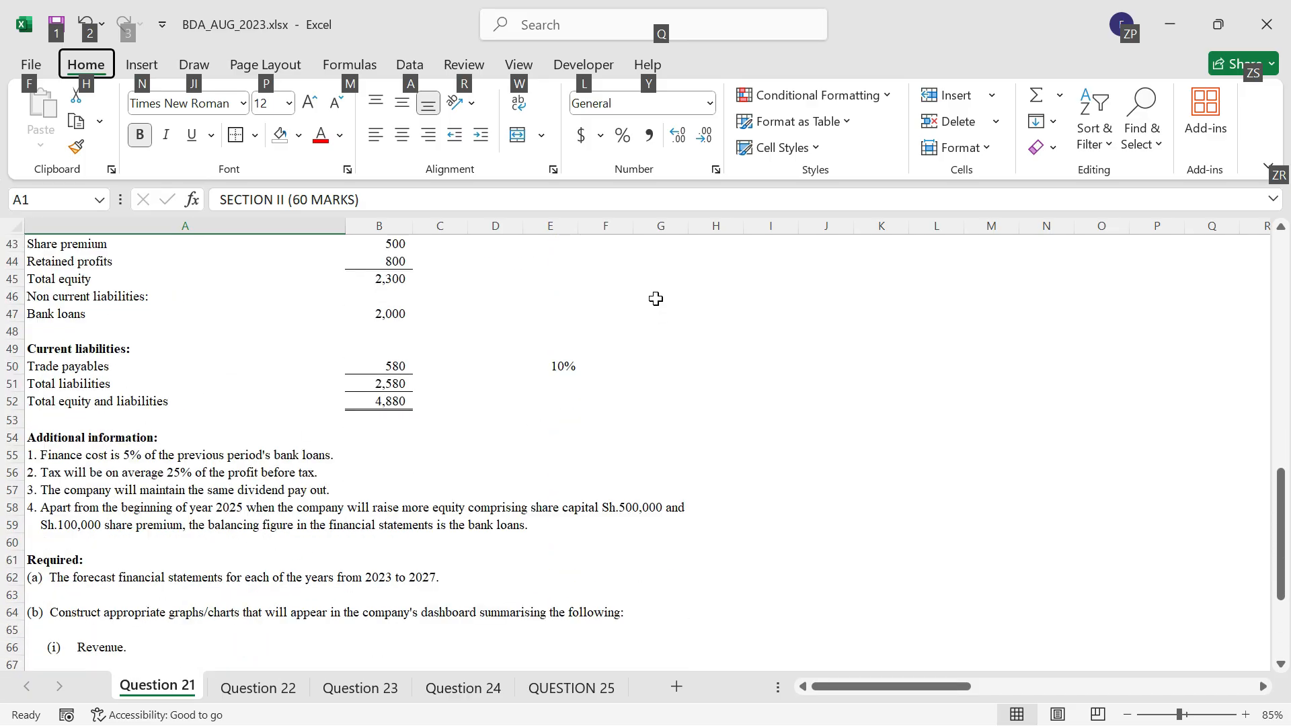
Step: Add a right border to the whole of column F to separate the question from the working area
left_click(611, 228)
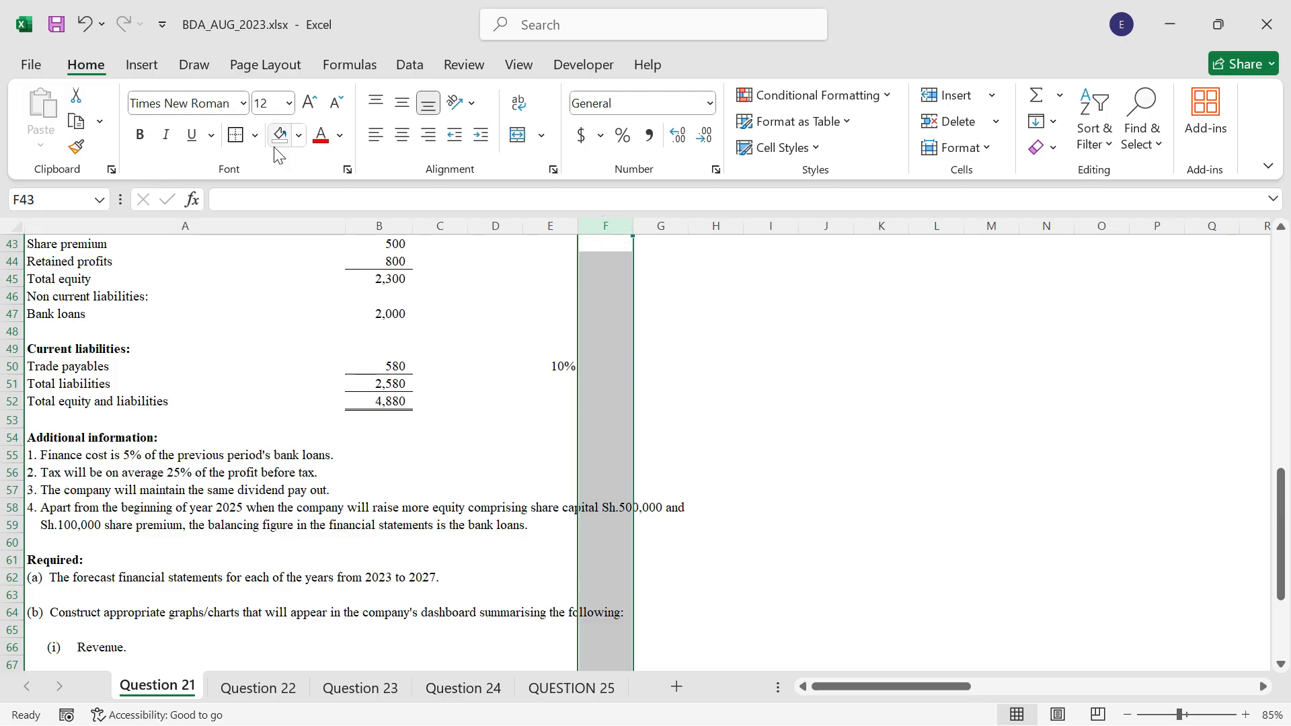
left_click(253, 135)
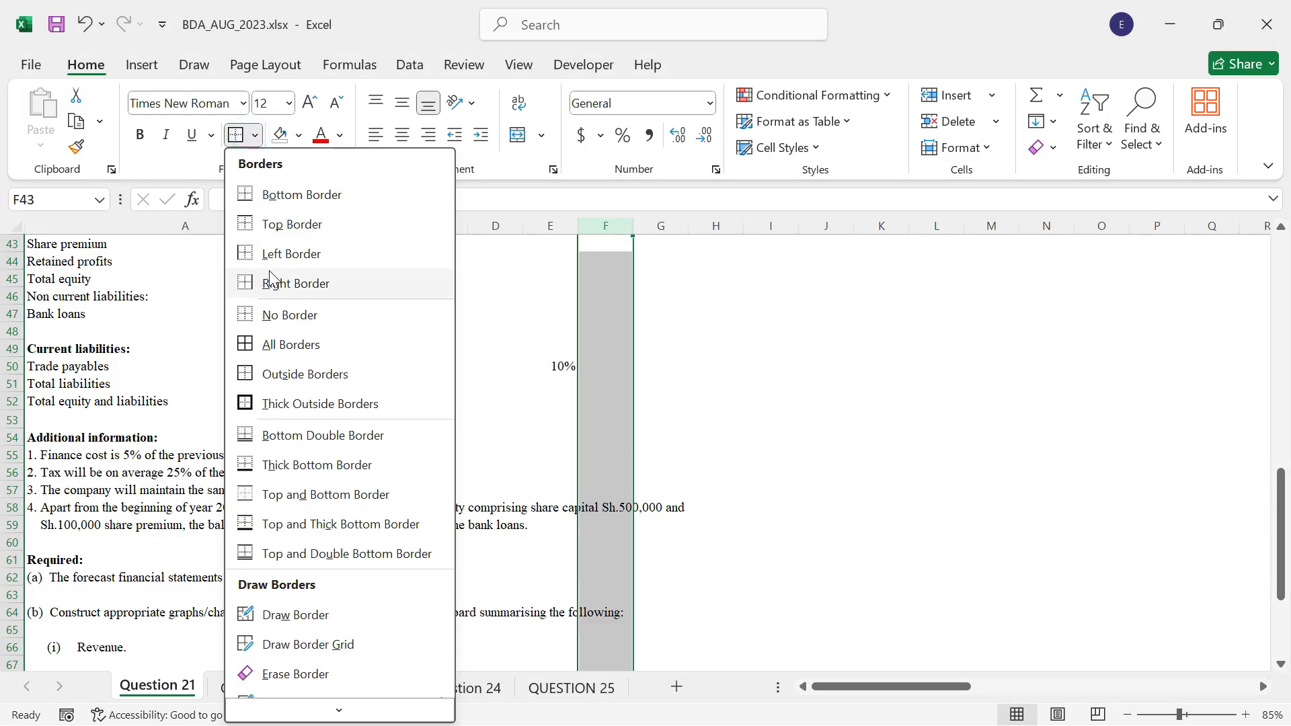
left_click(269, 283)
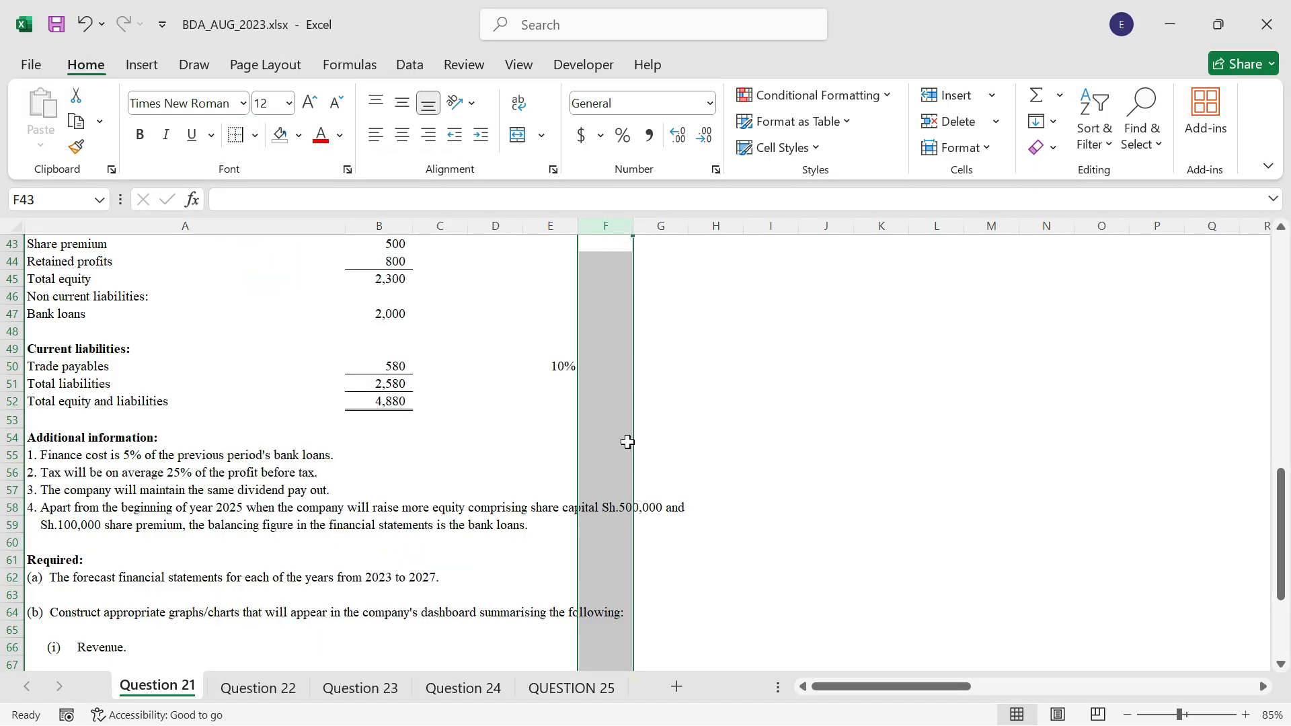
left_click(659, 432)
left_click(652, 420)
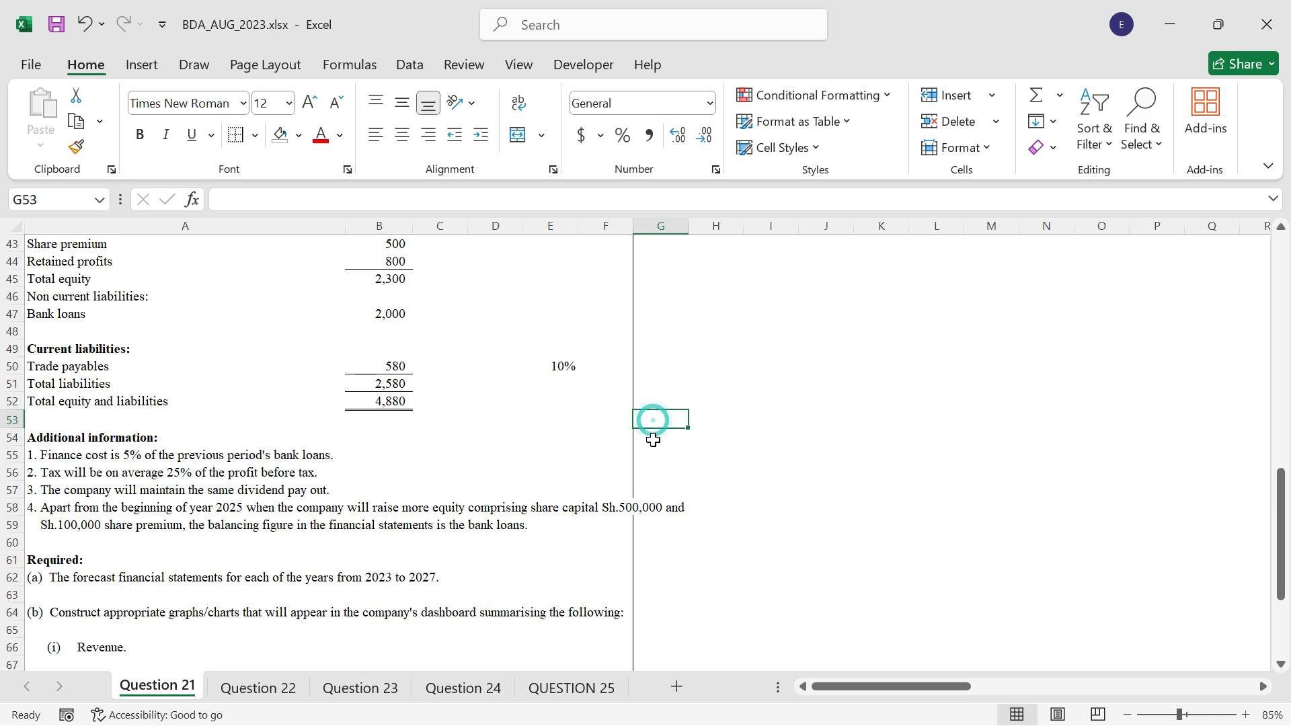
Step: Enter the label "Finance cost" in G54 and its rate of 5% in H54, beside the additional information
left_click(652, 440)
type("Fi")
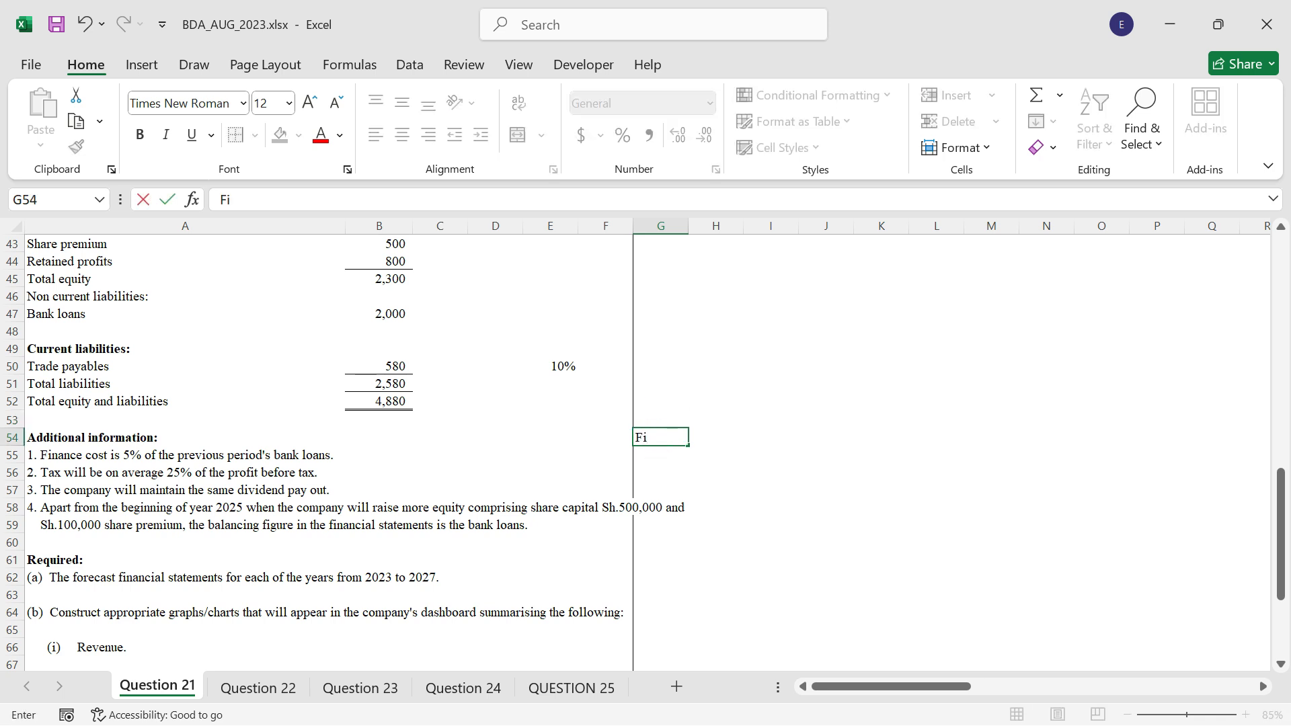
type("nance cost")
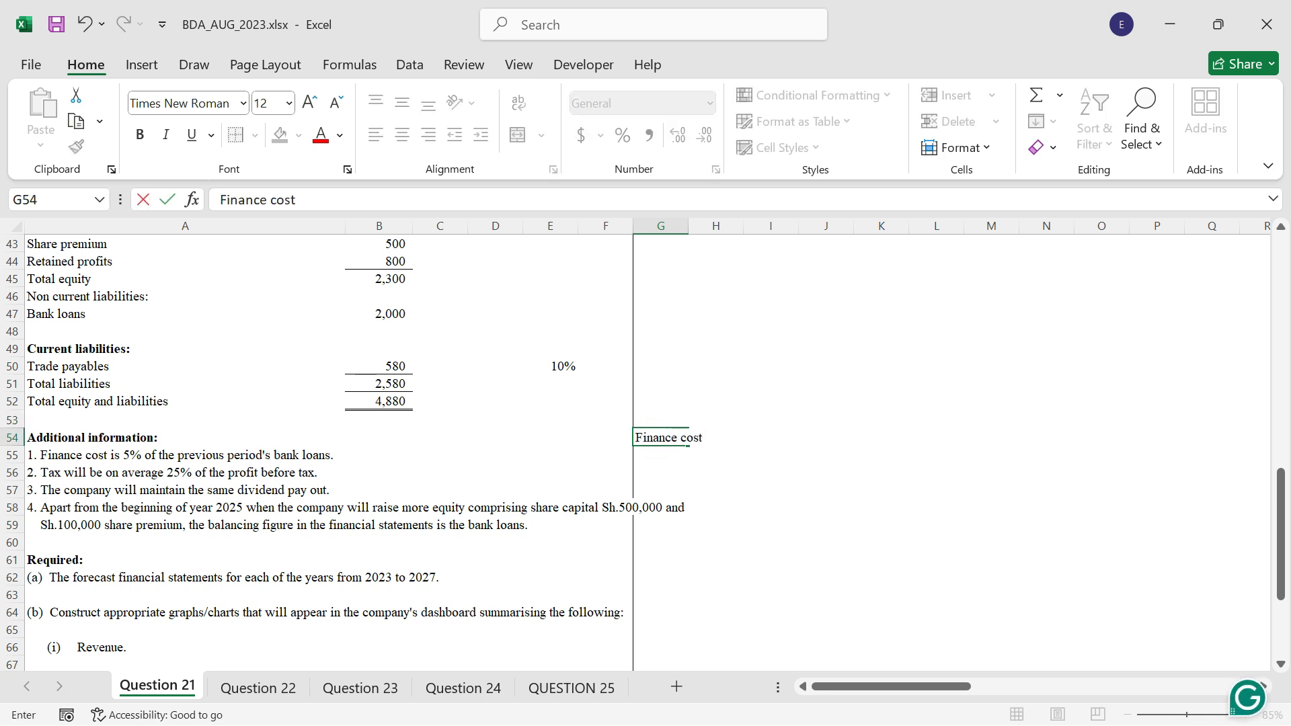
key("Tab")
type("55")
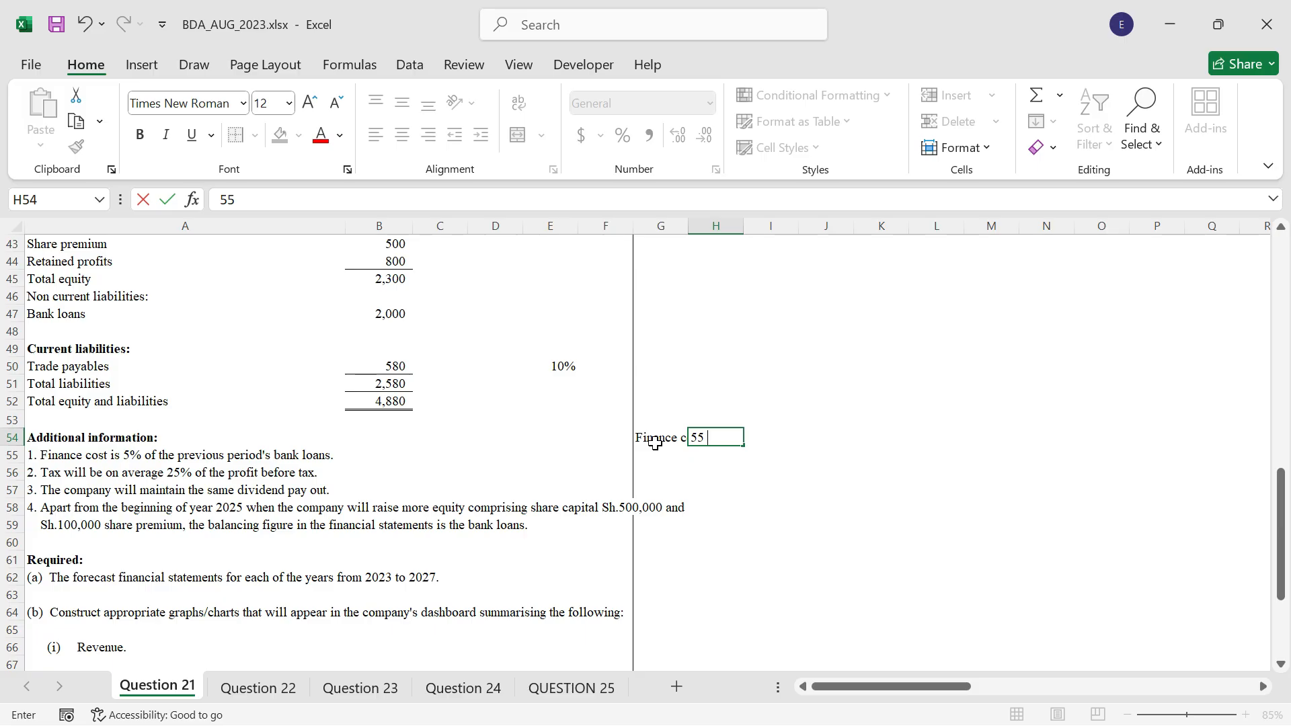
type("%")
key("BackSpace")
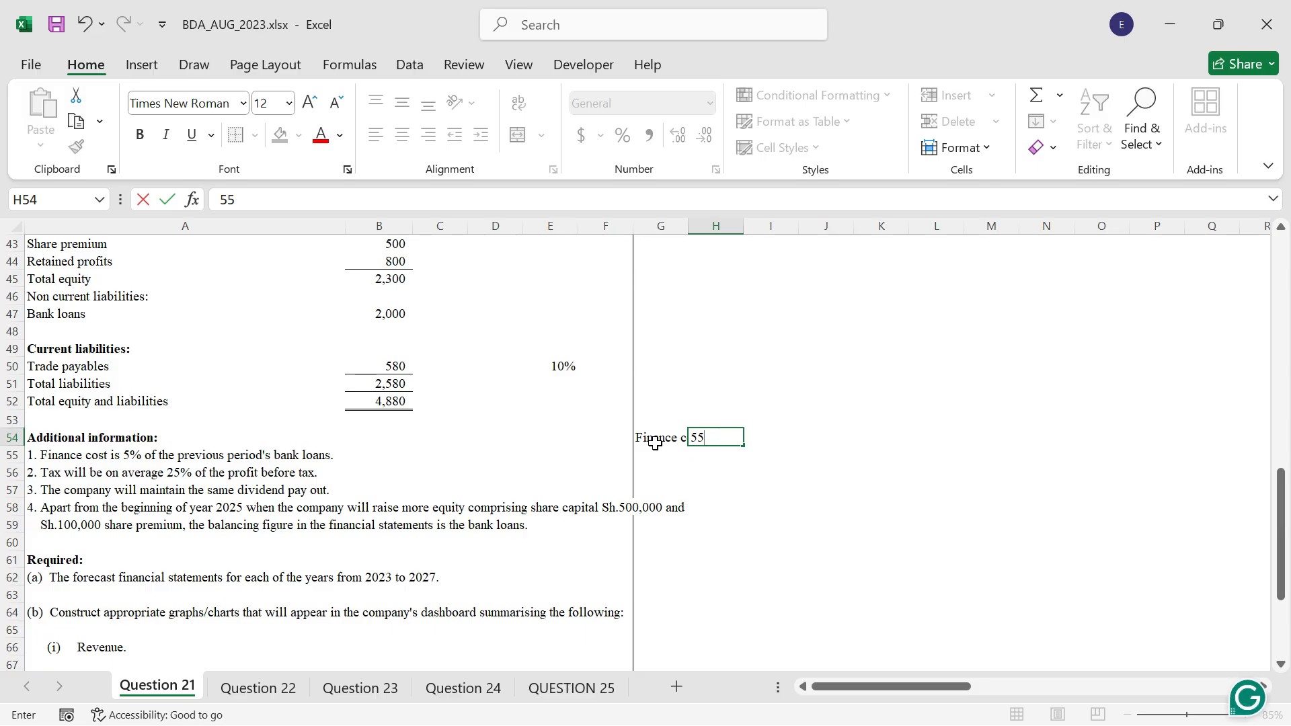
key("BackSpace")
type("%")
key("Tab")
Step: Add the note "Prev period loan" in I54 beside the finance cost rate
type("P")
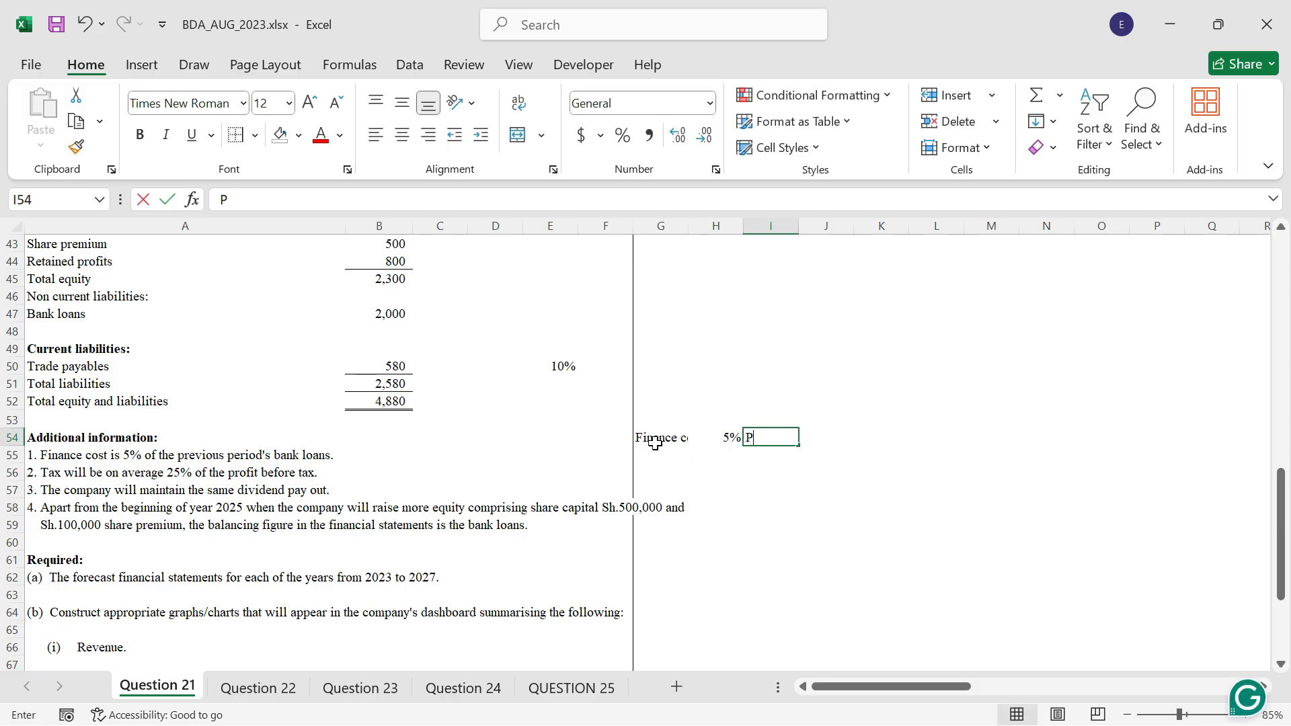
type("rev per")
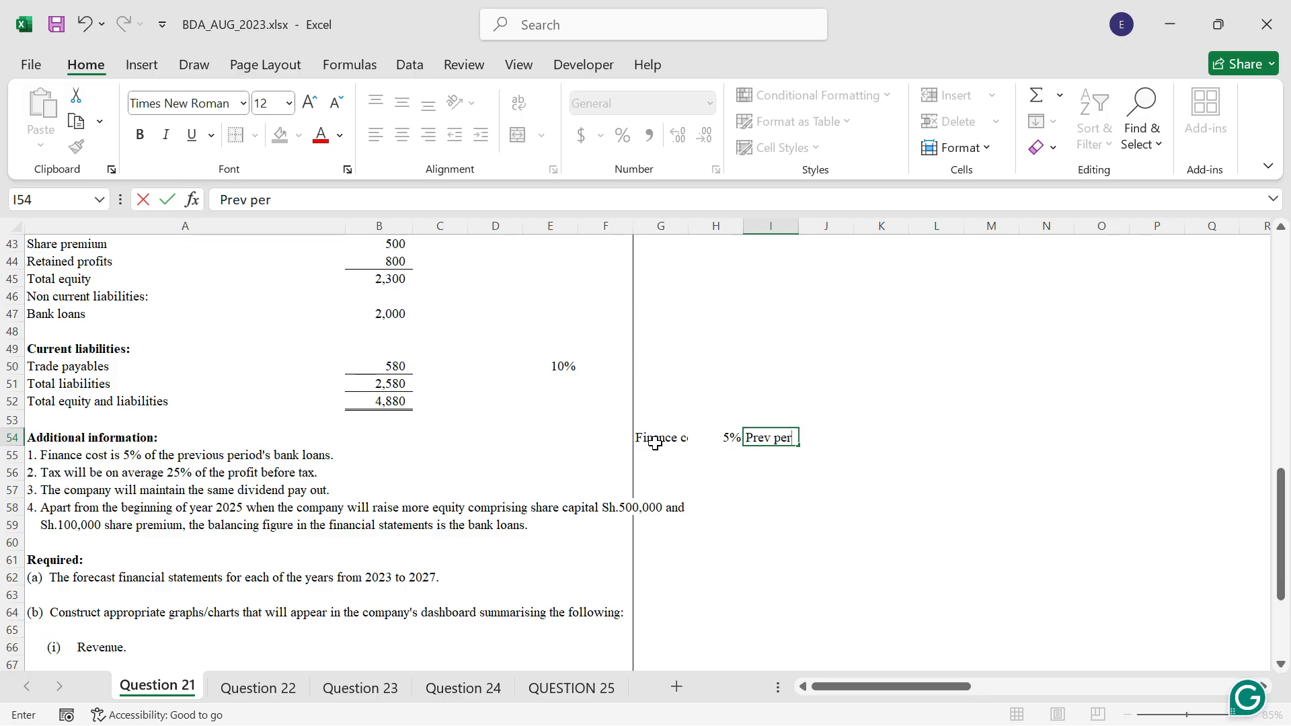
type("iod loan")
key("Return")
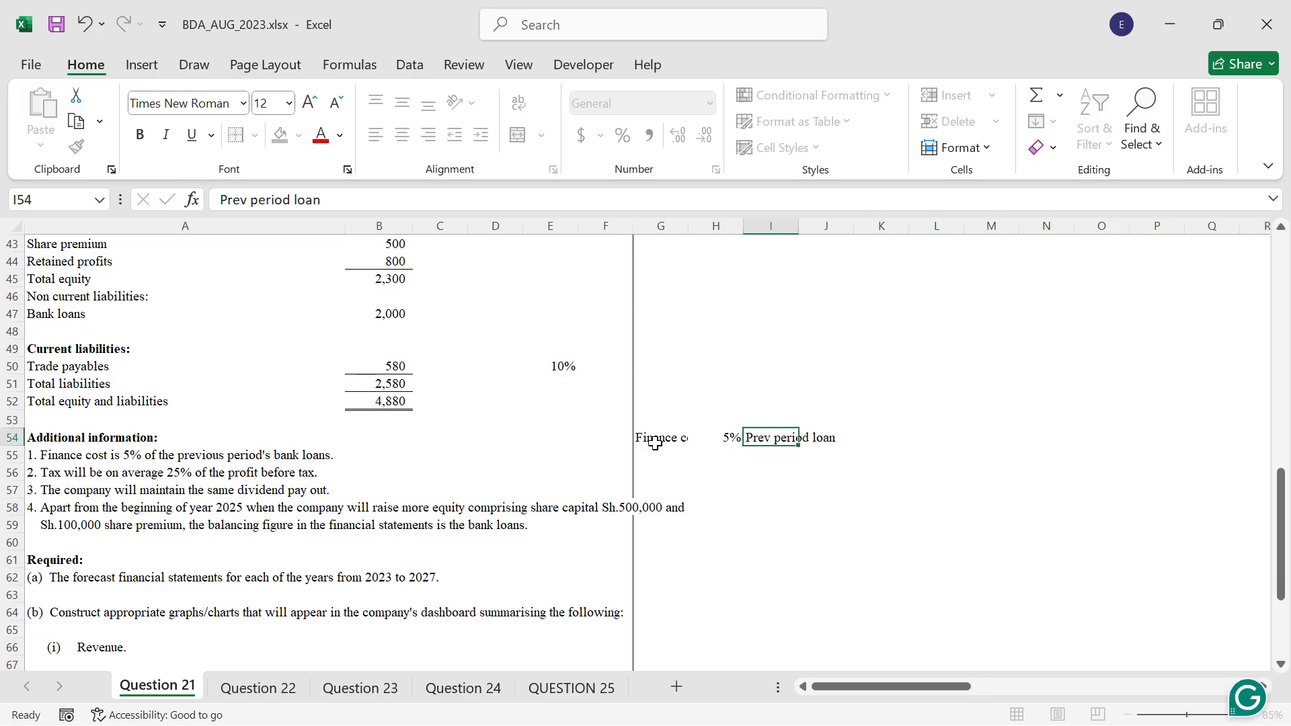
Step: Enter "Tax" with a rate of 25%, place the pair in G55:H55, and fit column G's width to its labels
type("Ta")
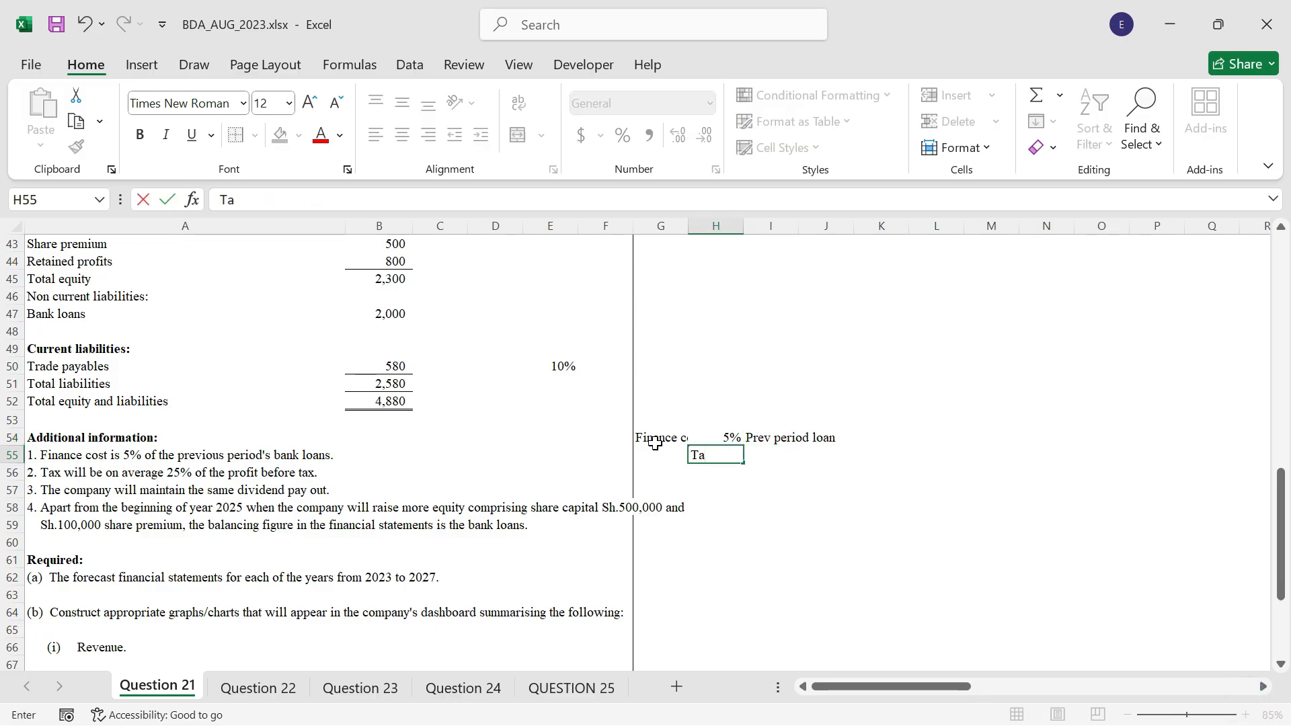
type("x")
key("Tab")
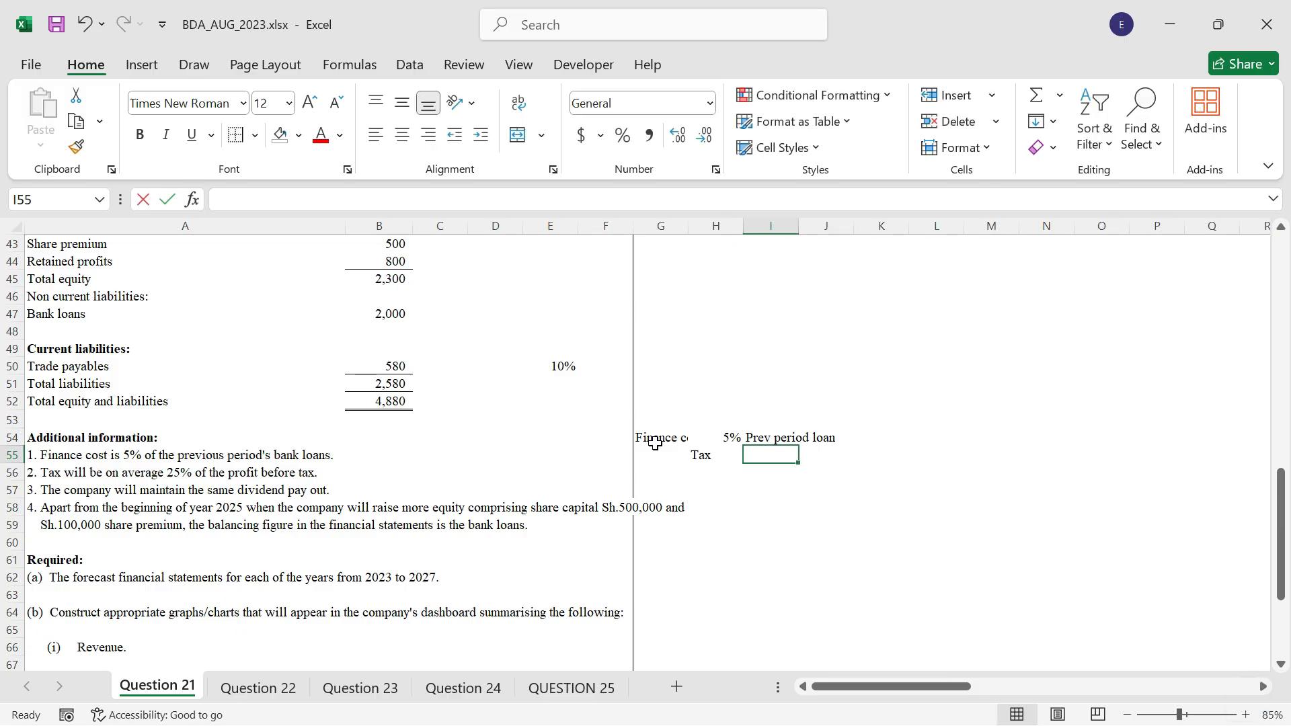
type("25")
key("ctrl+Return")
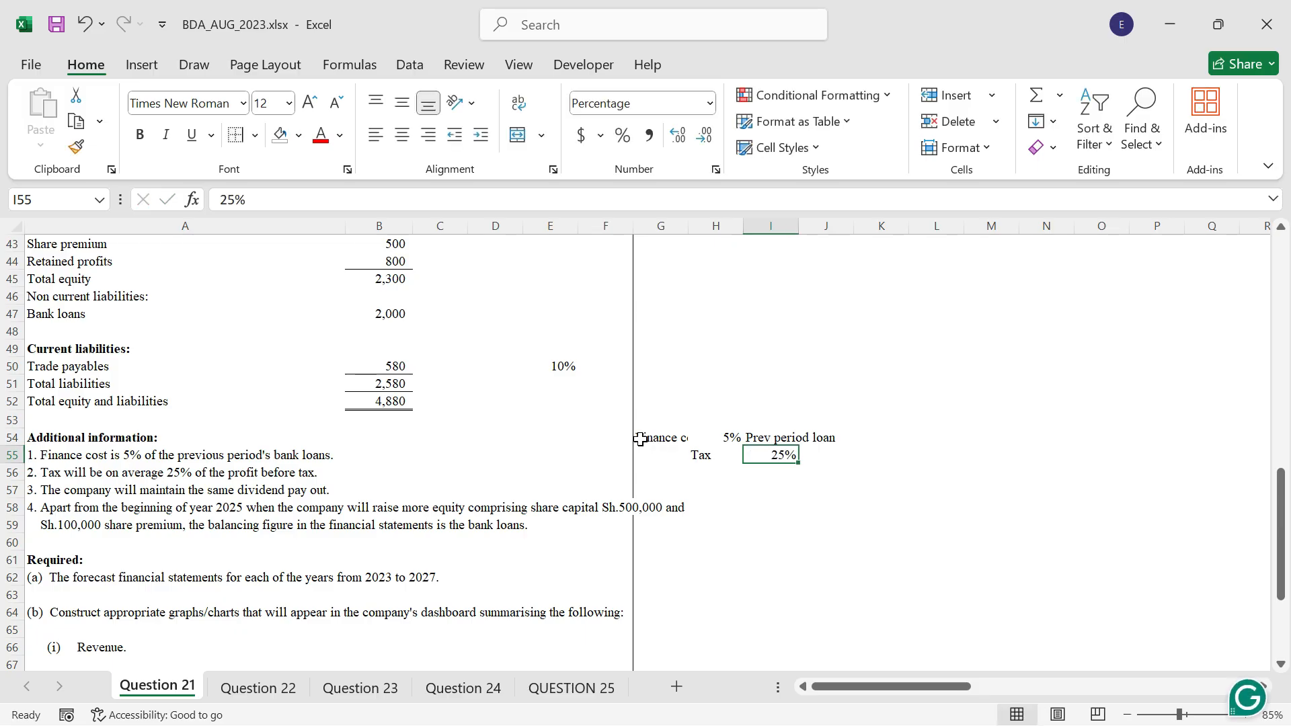
mouse_move(710, 456)
left_mouse_down()
mouse_move(773, 456)
mouse_move(712, 470)
mouse_move(706, 457)
left_mouse_up()
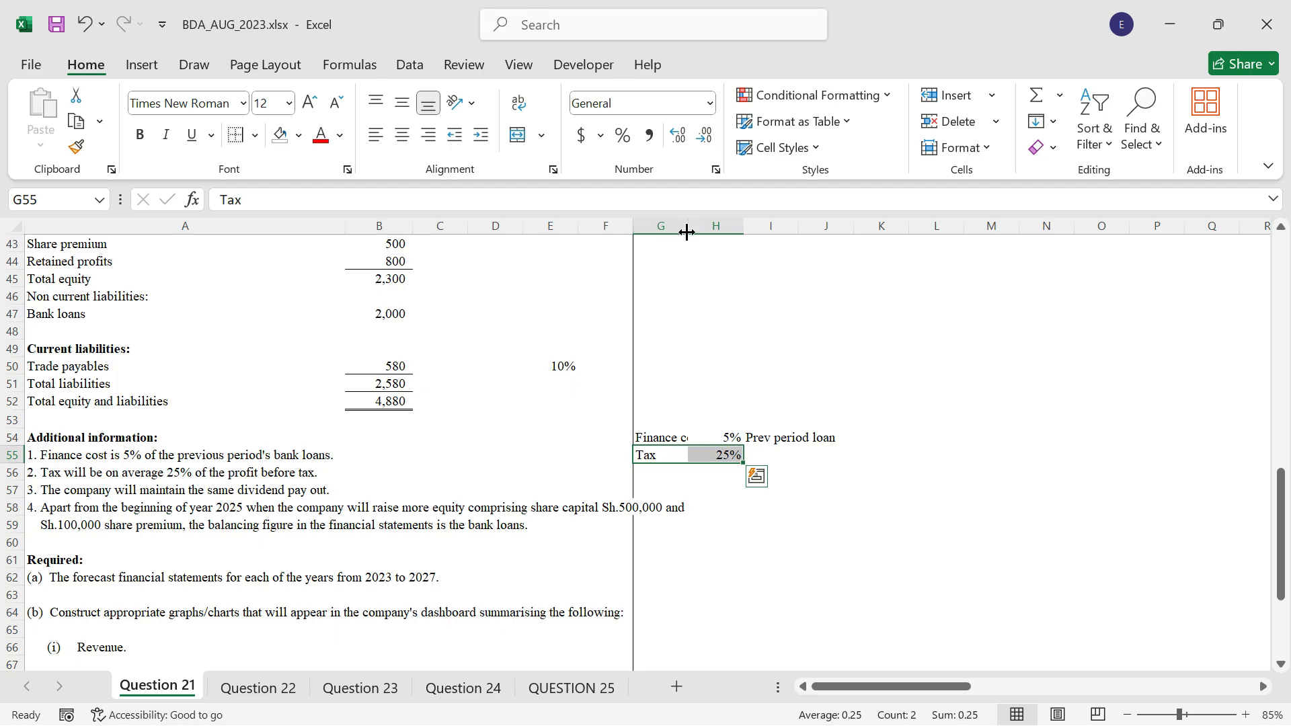
double_click(688, 230)
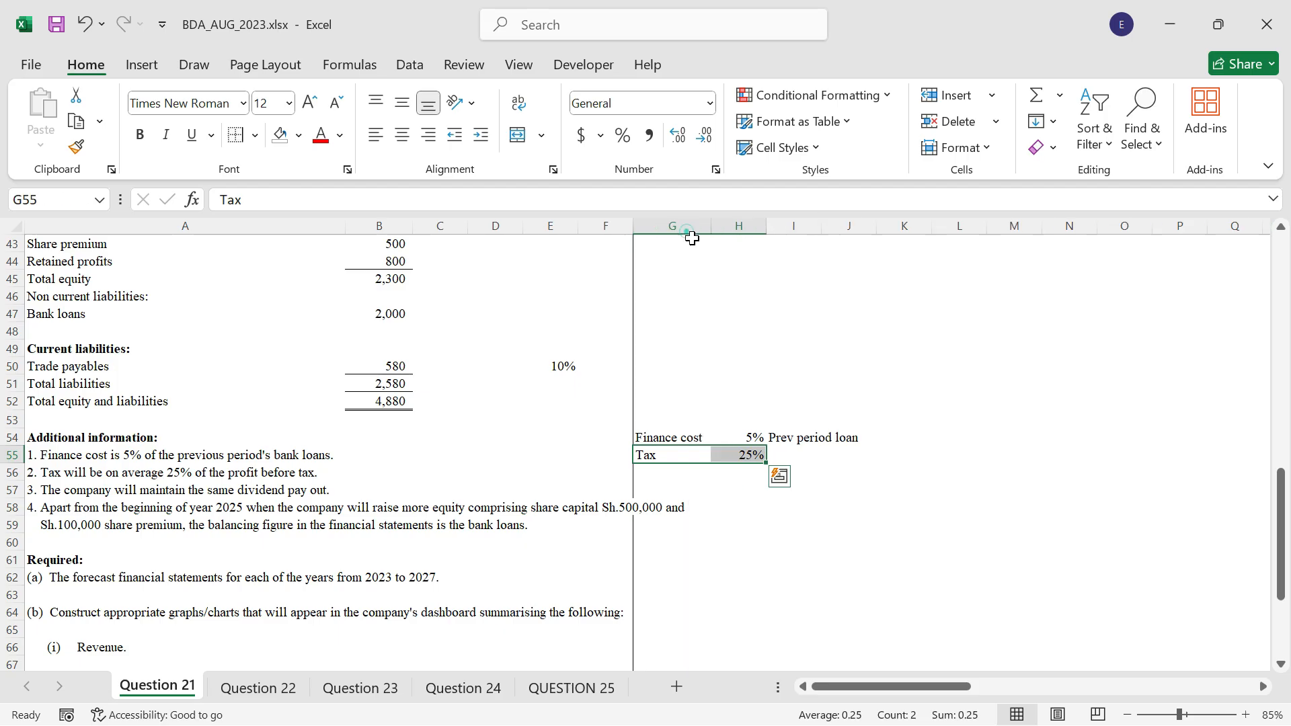
Step: Enter the label "Dividend Payout" in G56 below the Tax label
left_click(670, 472)
type("Di")
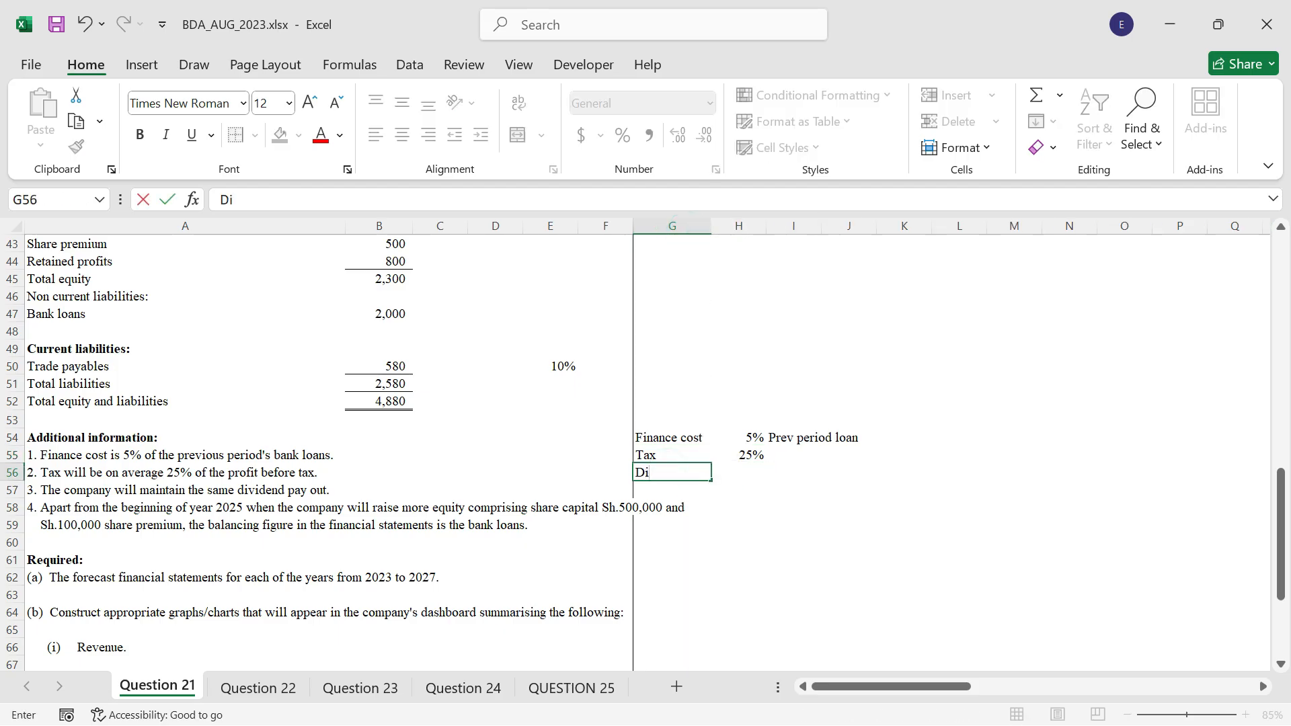
type("vidend P")
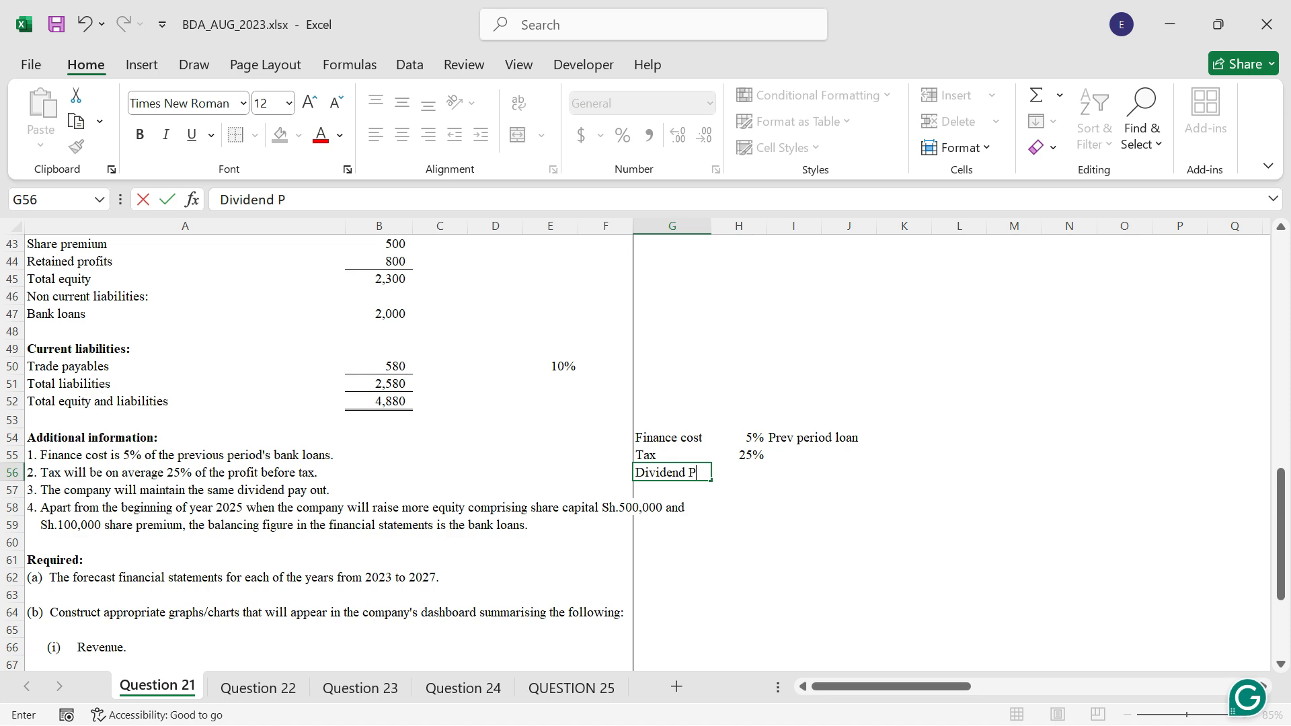
type("ayout")
key("Tab")
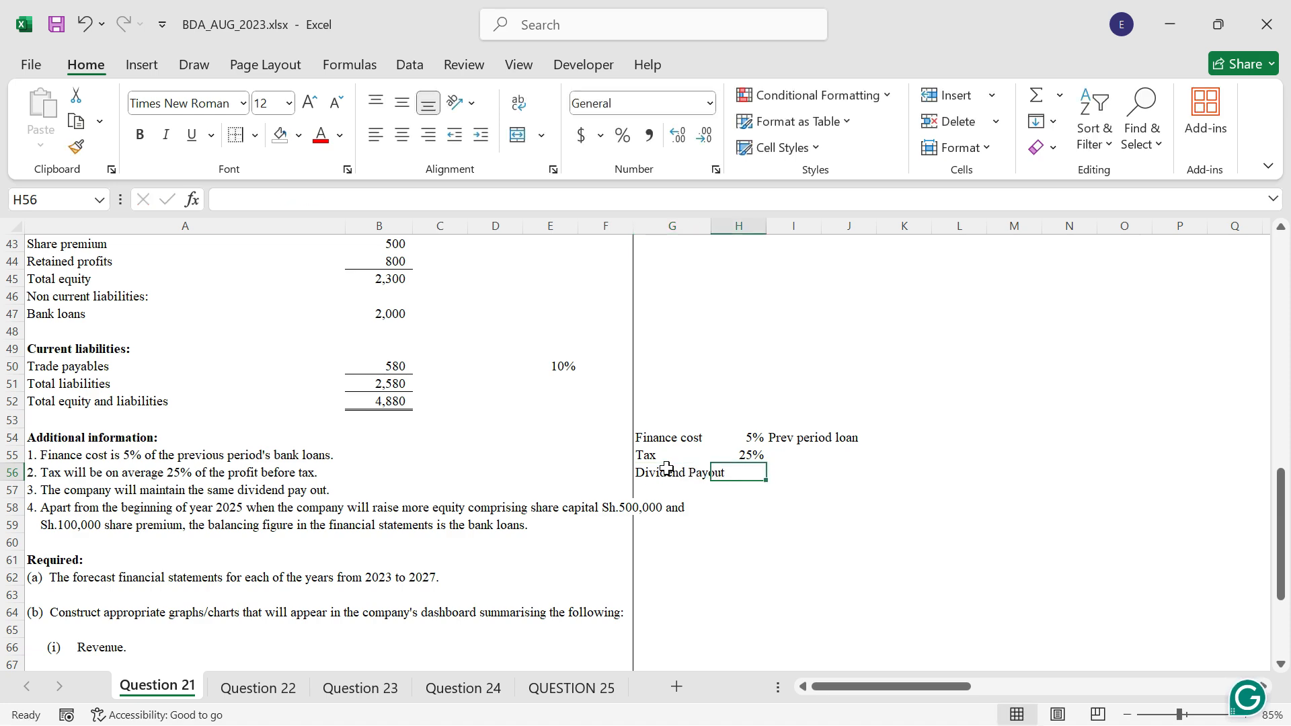
Step: Calculate the dividend payout ratio in H56 with the formula =-B22/B21 and format it as a percentage
type("=")
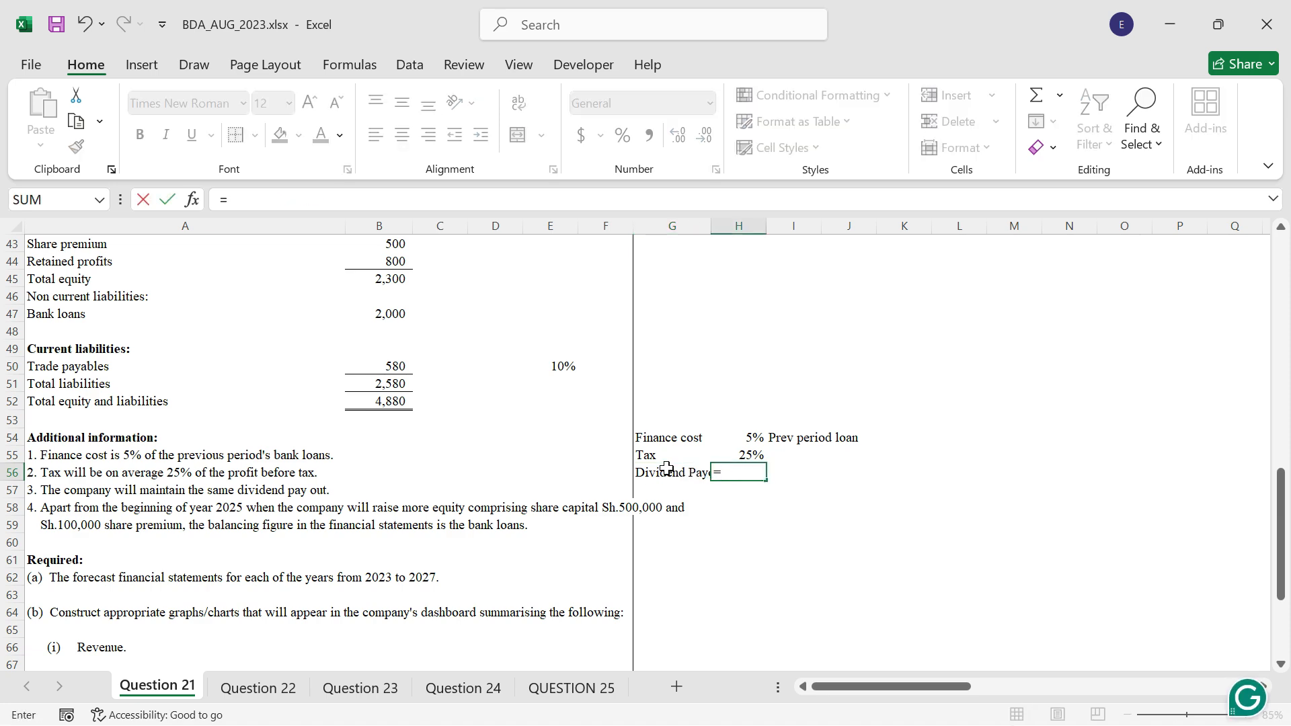
scroll(493, 340, "up", 6)
scroll(421, 372, "up", 5)
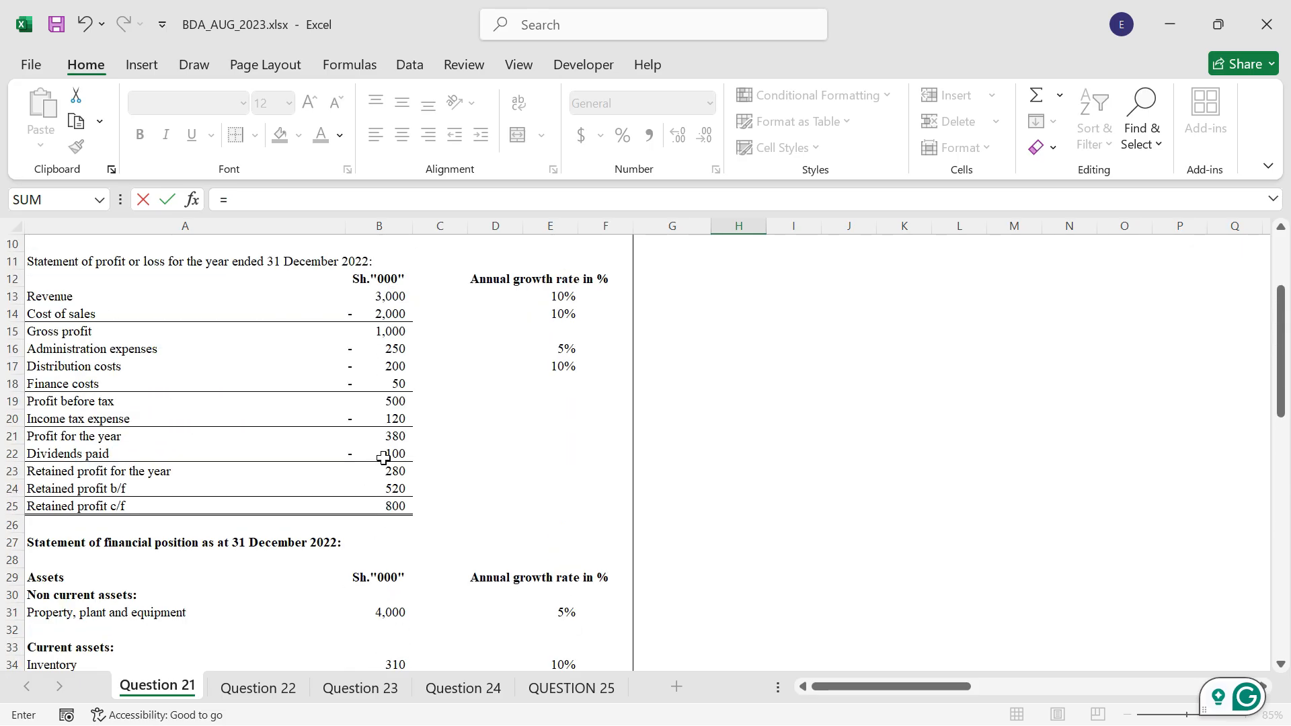
type("-")
left_click(383, 458)
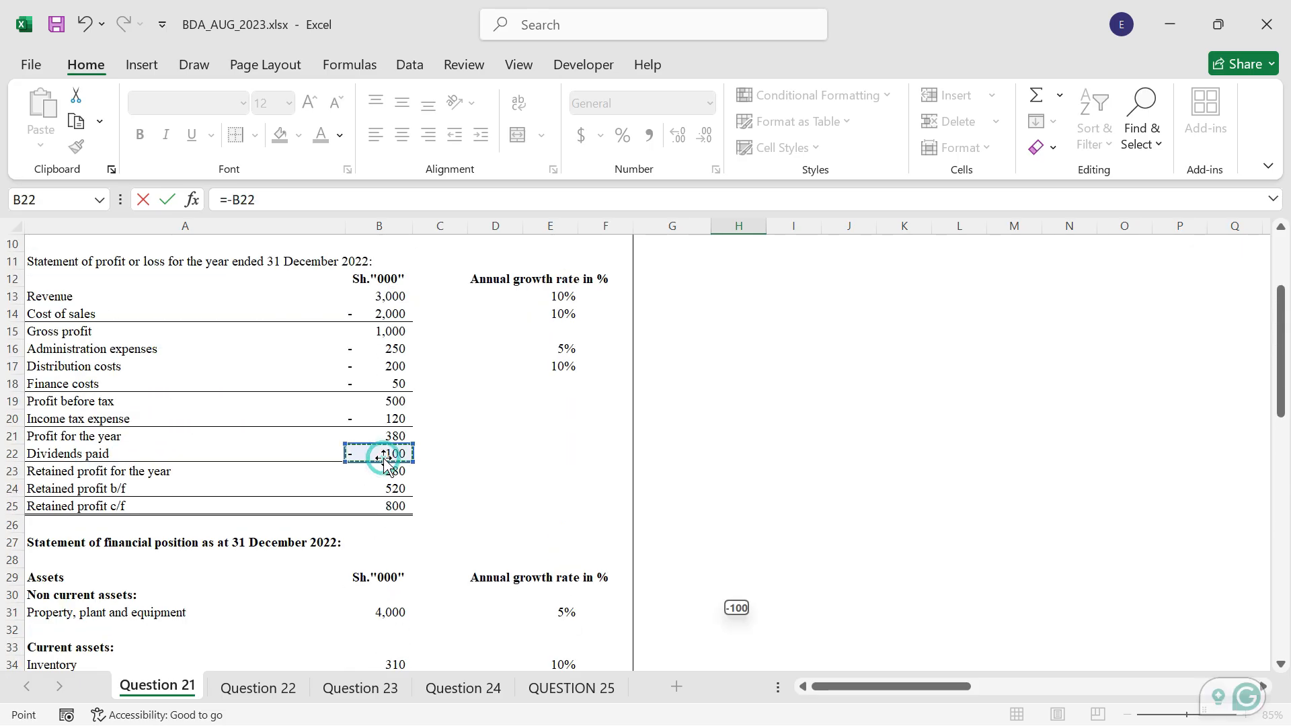
type("/")
left_click(392, 437)
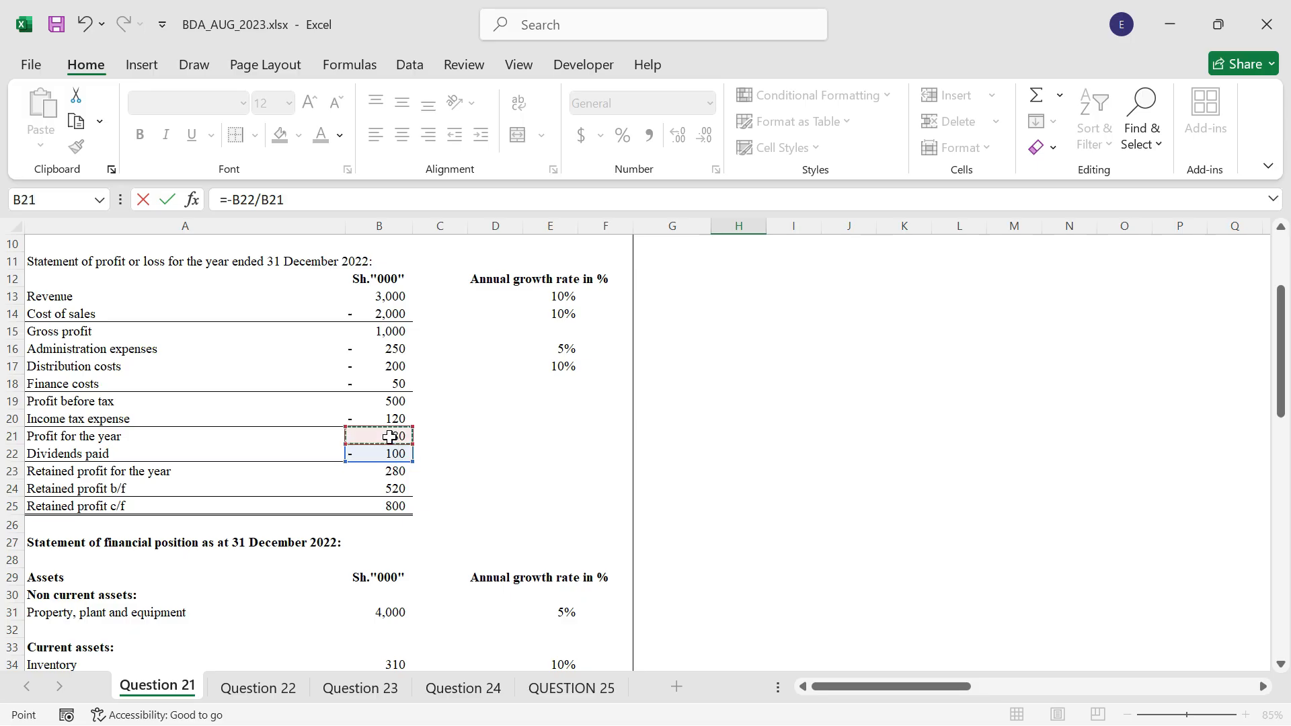
key("Return")
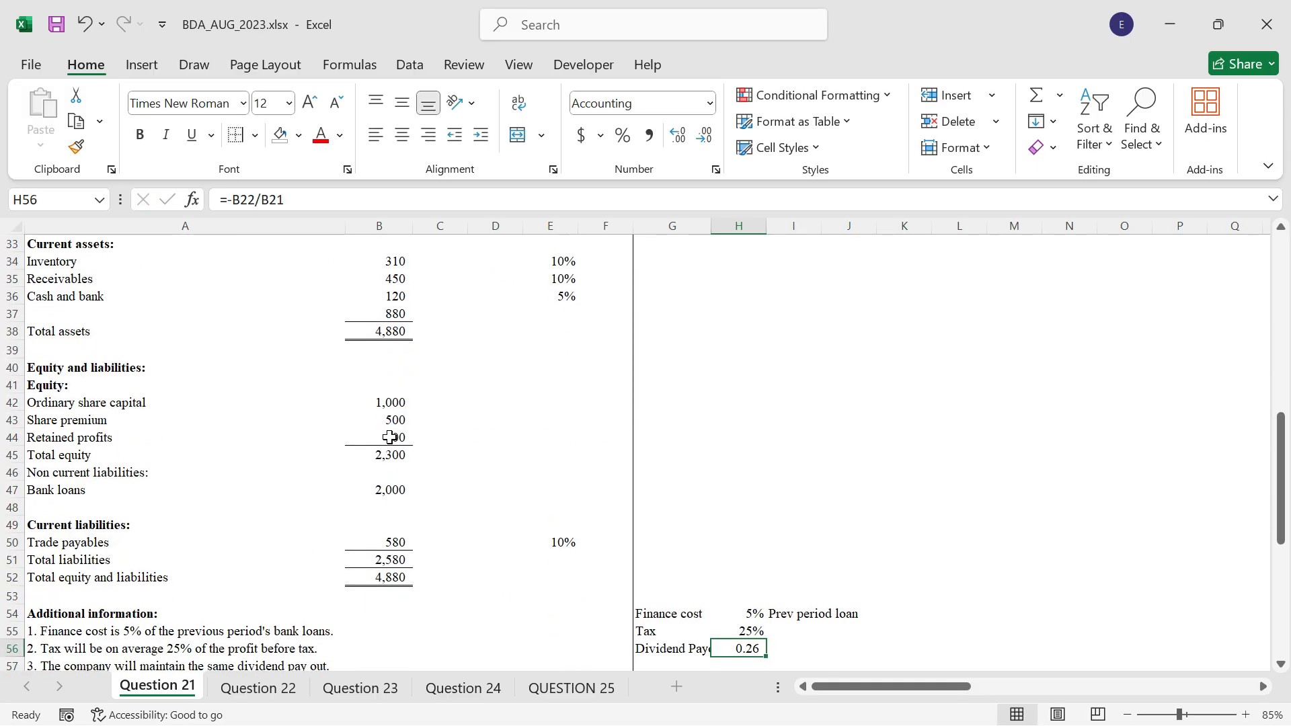
left_click(623, 135)
Step: Enter the label "New share capital" in G57 with the amount 500000 in H57
scroll(538, 450, "down", 2)
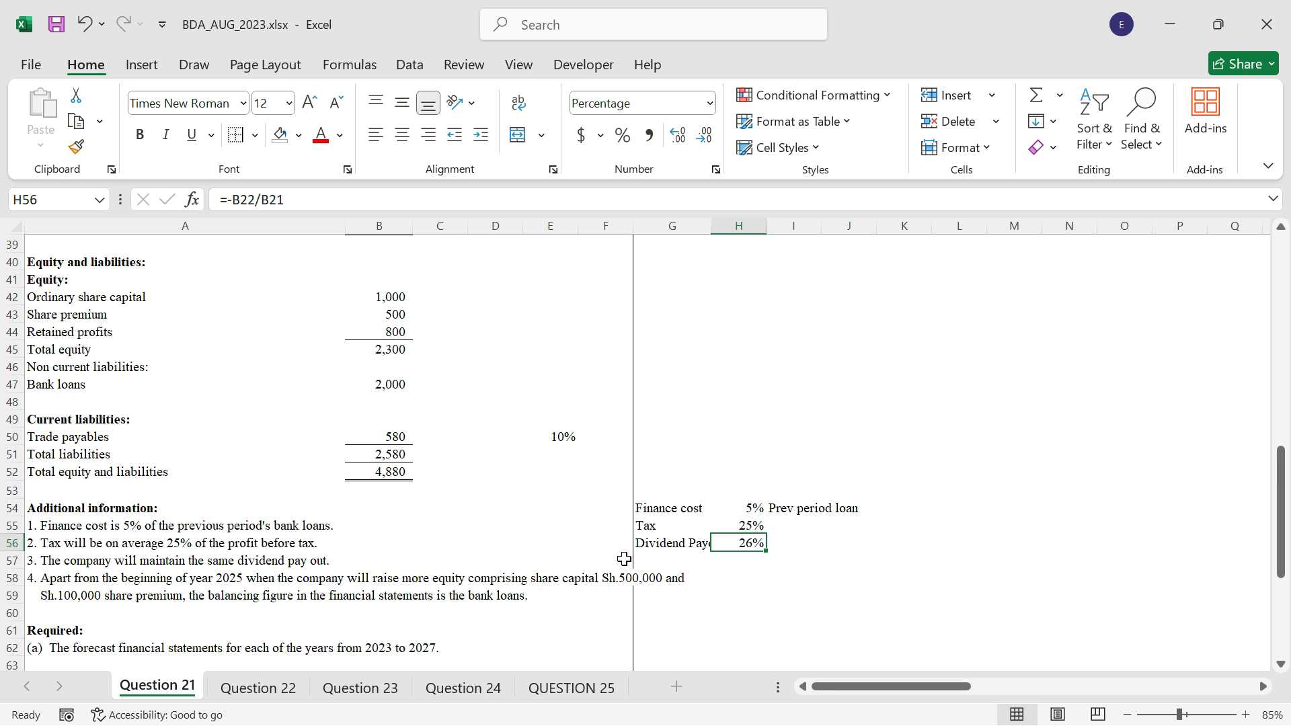
left_click(675, 555)
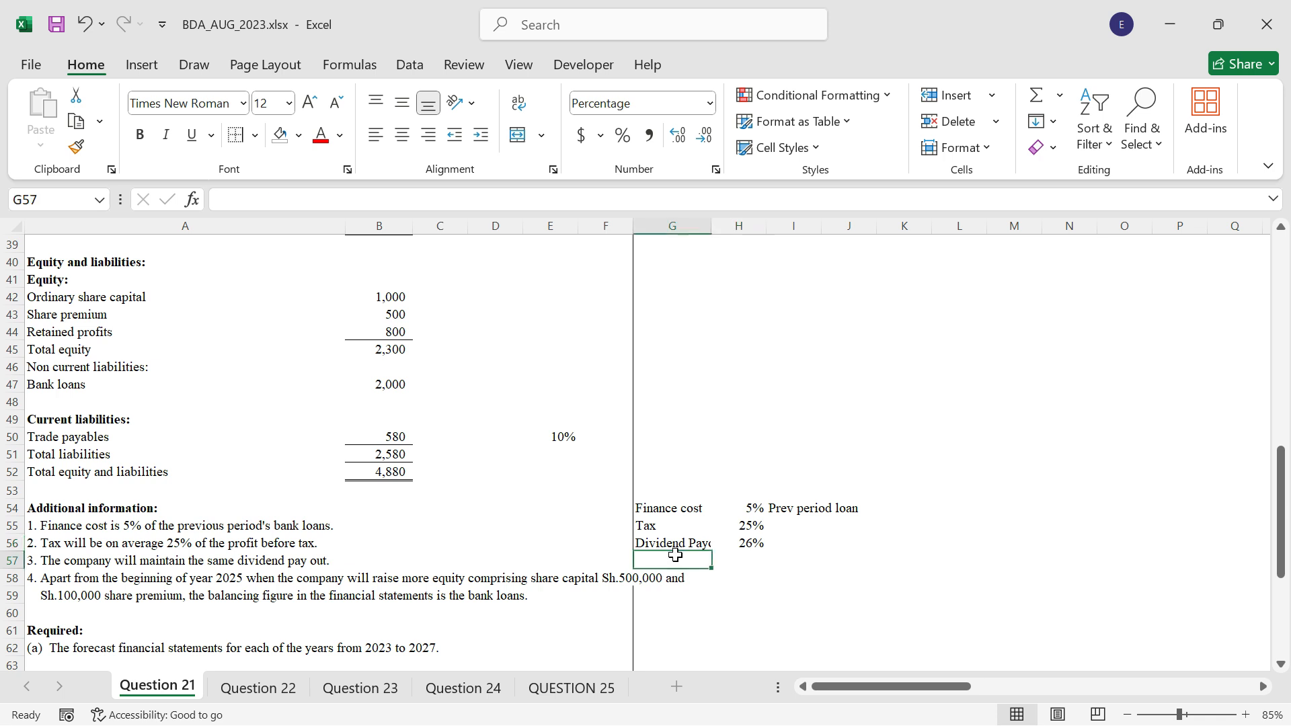
type("New")
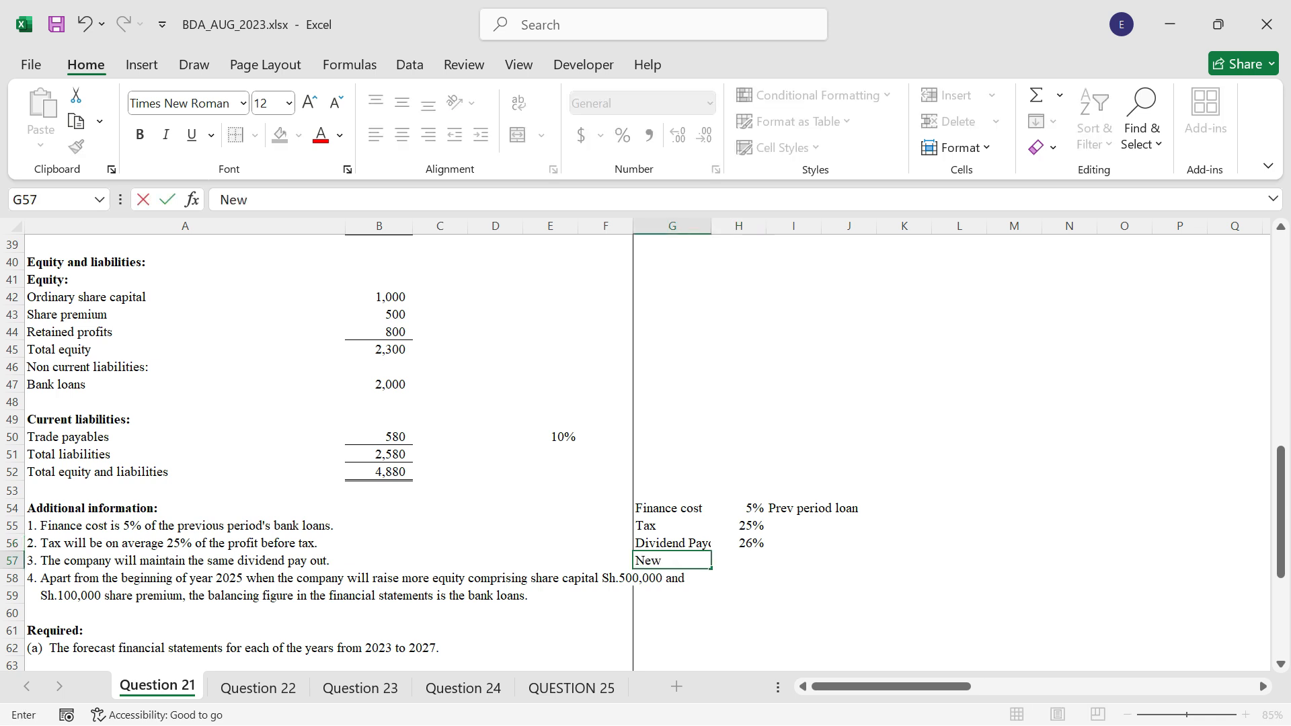
type(" share capit")
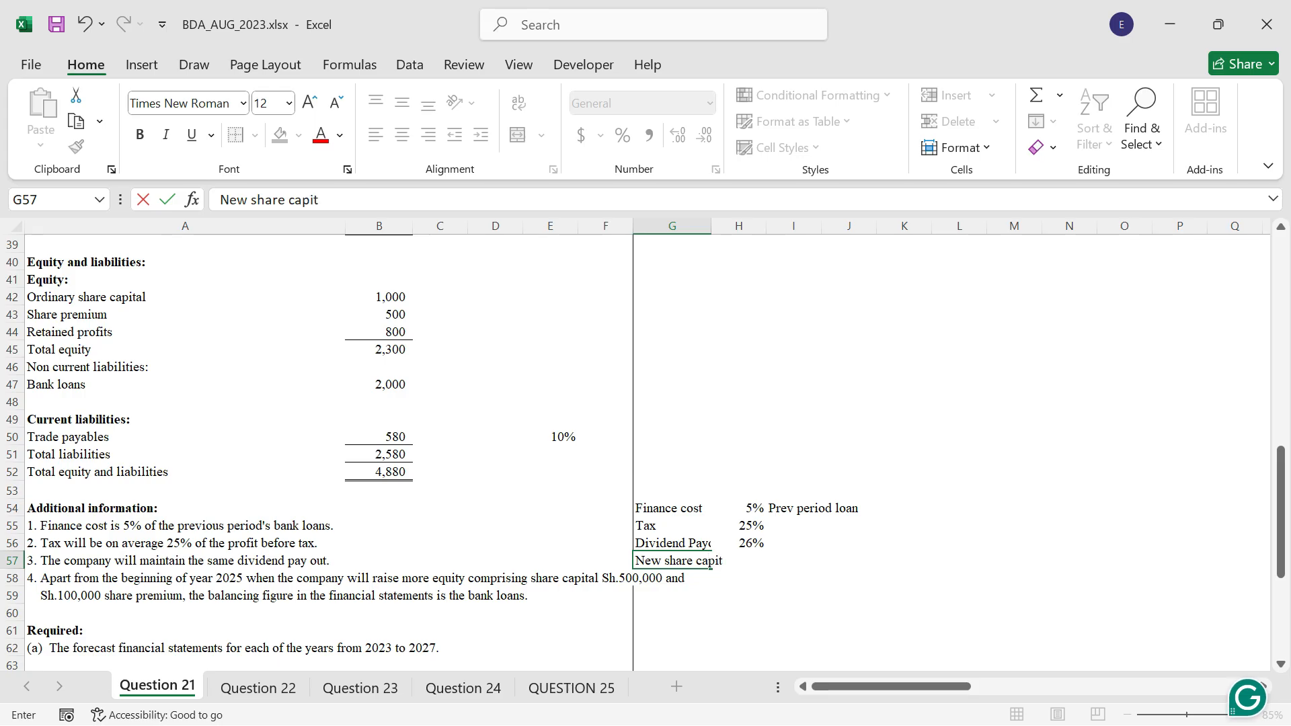
type("al")
key("Tab")
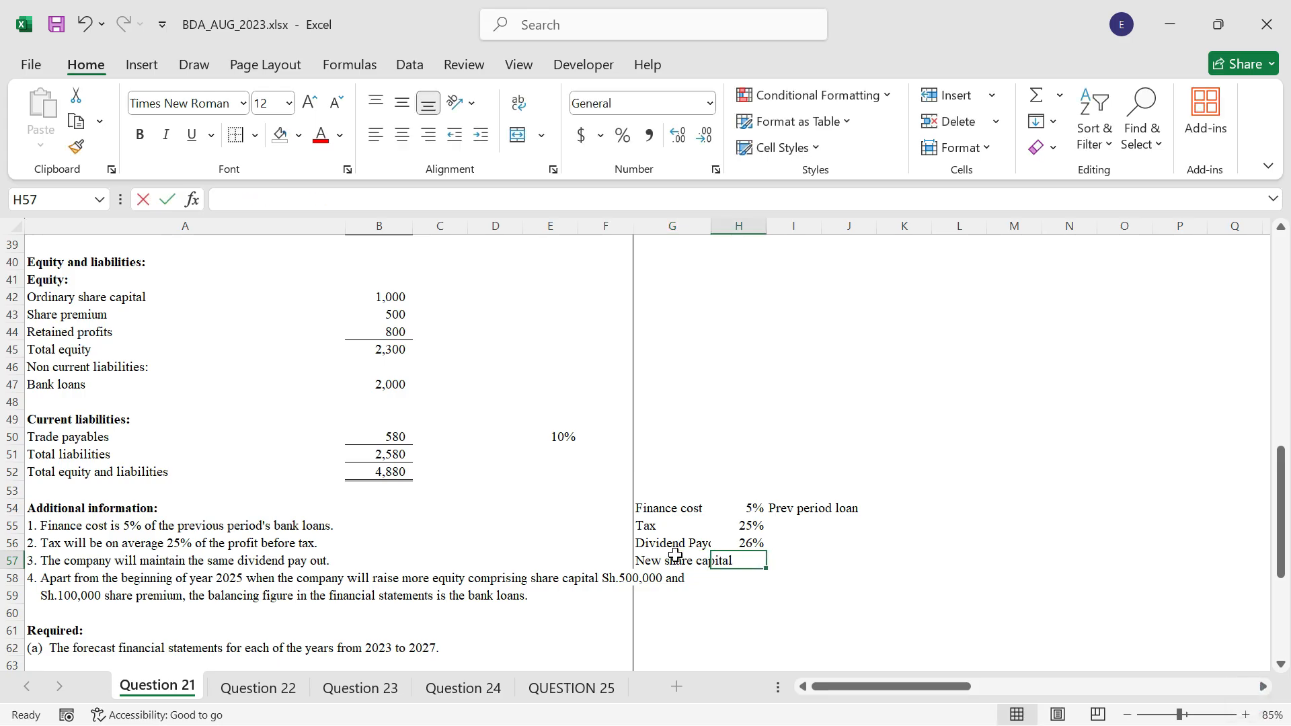
type("500000")
key("Return")
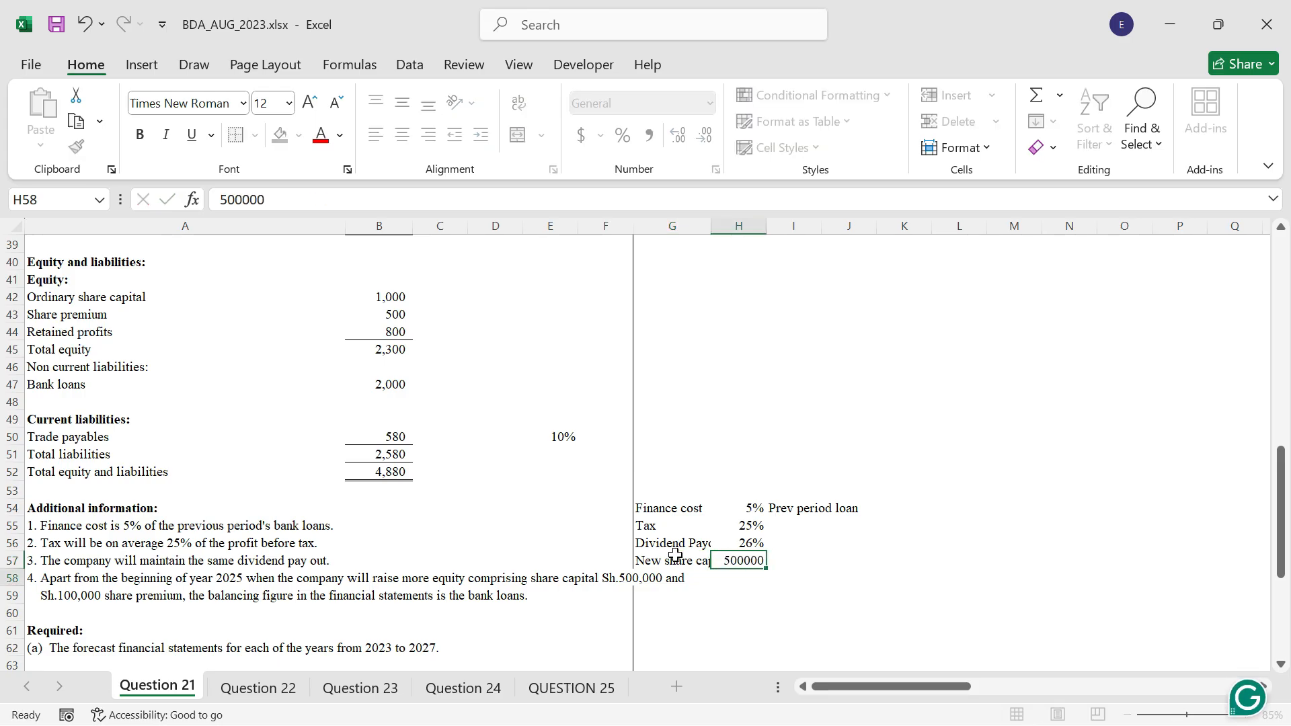
Step: Enter the label "New share premium" in G58 with the amount 100000 in H58
type("New sh")
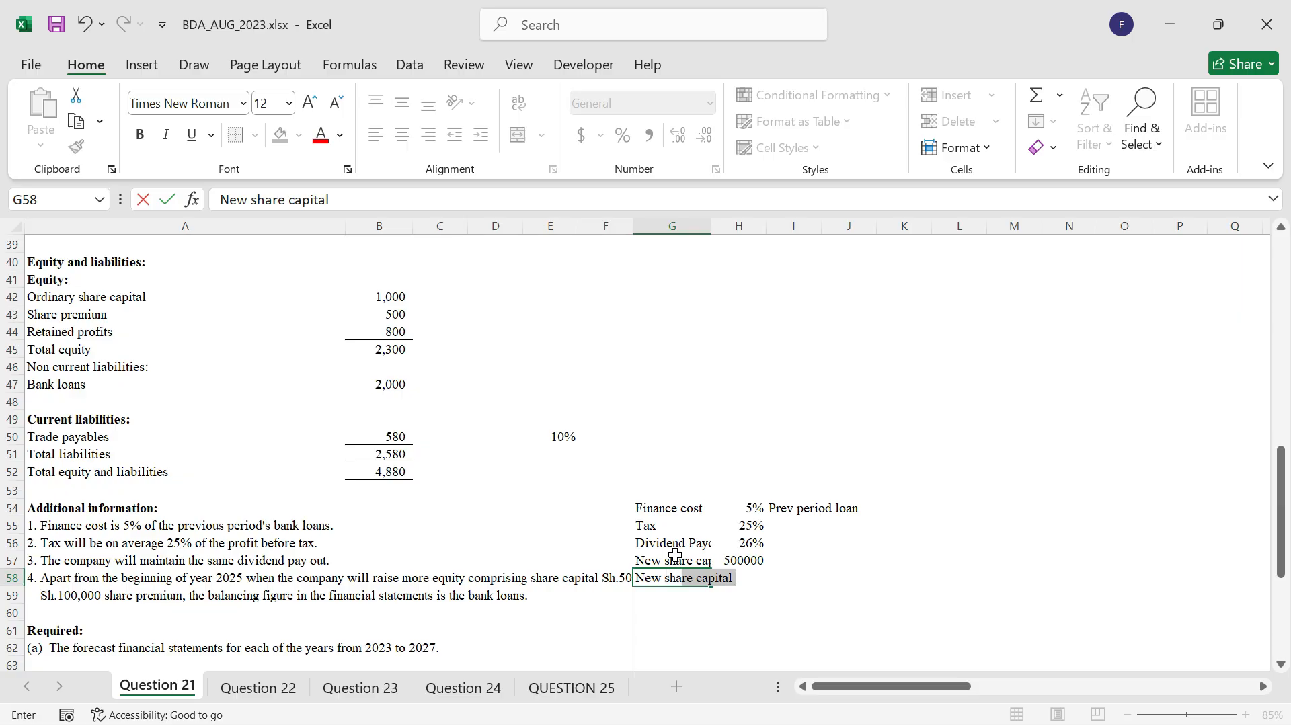
type("are premium")
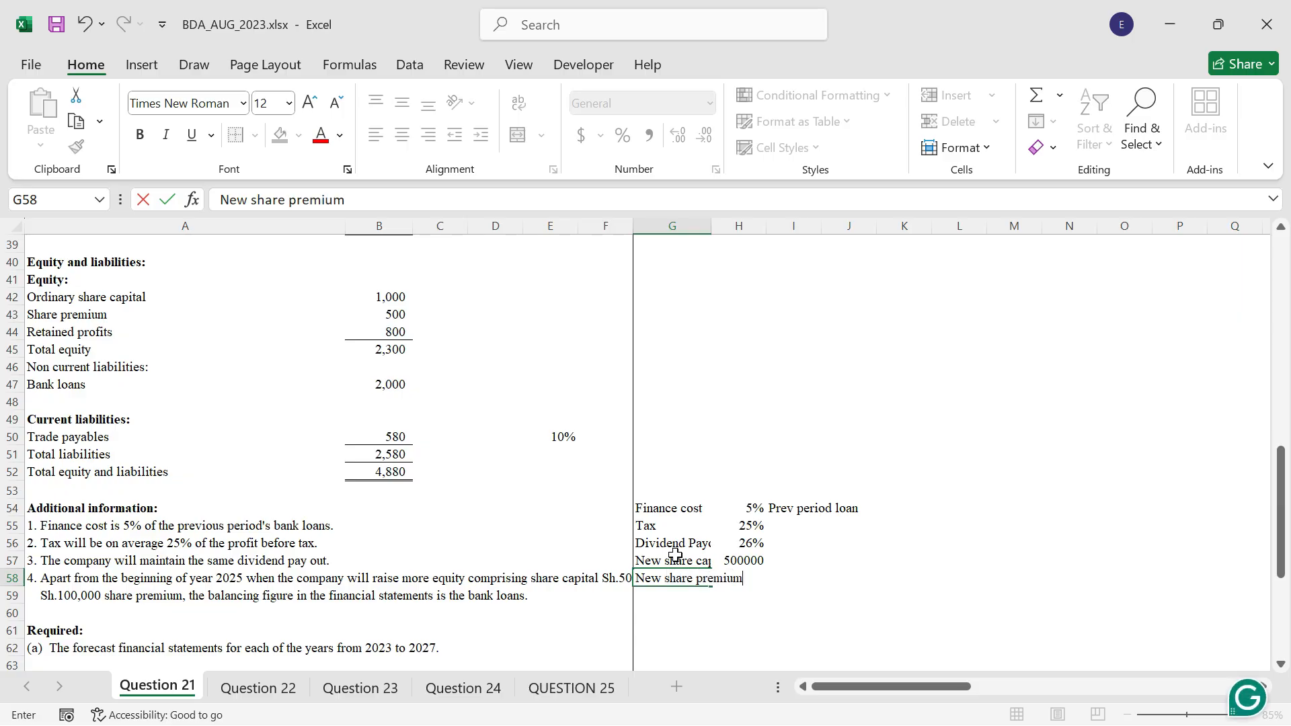
key("Tab")
type("5")
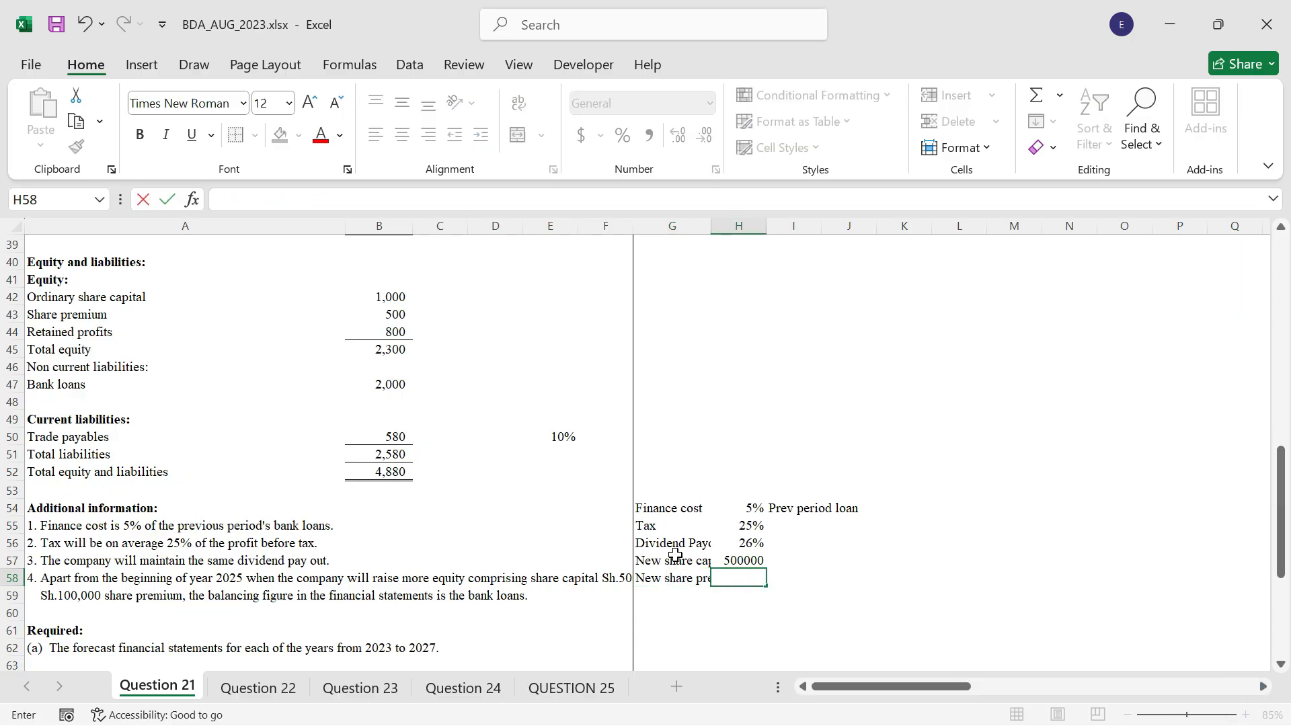
type("100000")
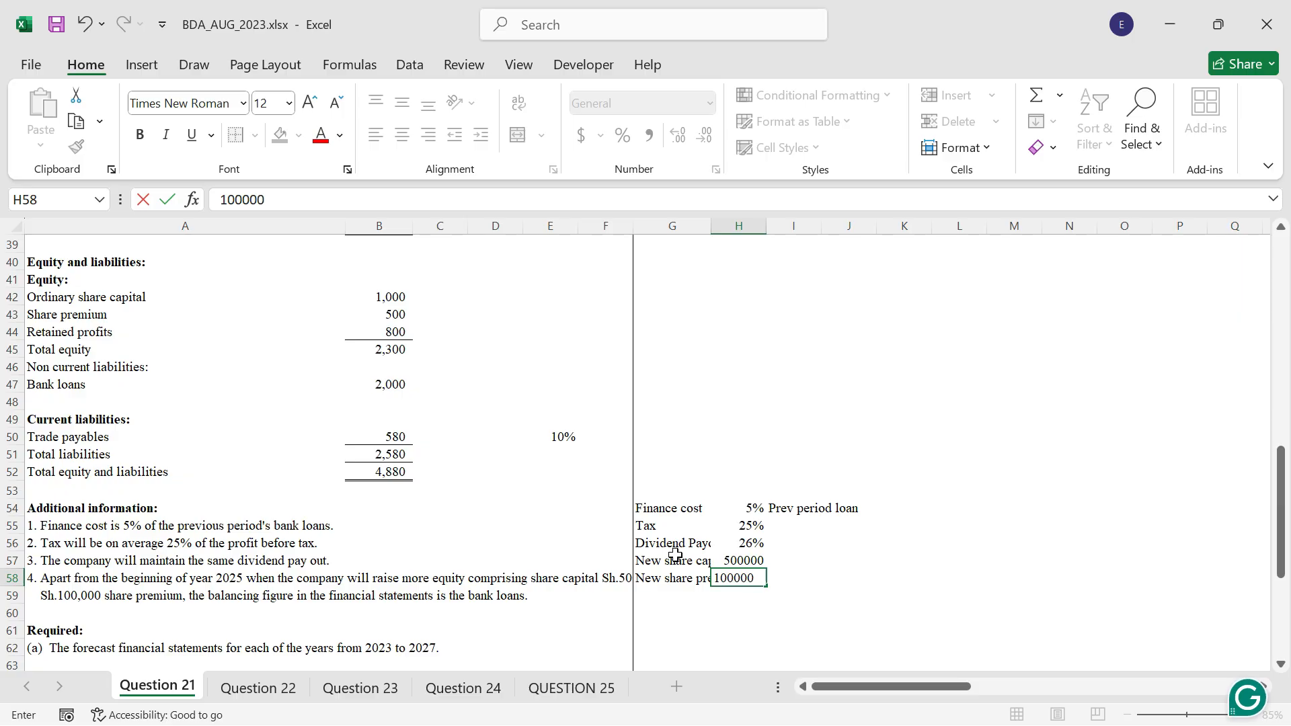
key("ctrl+Return")
Step: Format the two new equity amounts in H57:H58 with thousands separators and no decimal places
left_click_drag(752, 561, 755, 578)
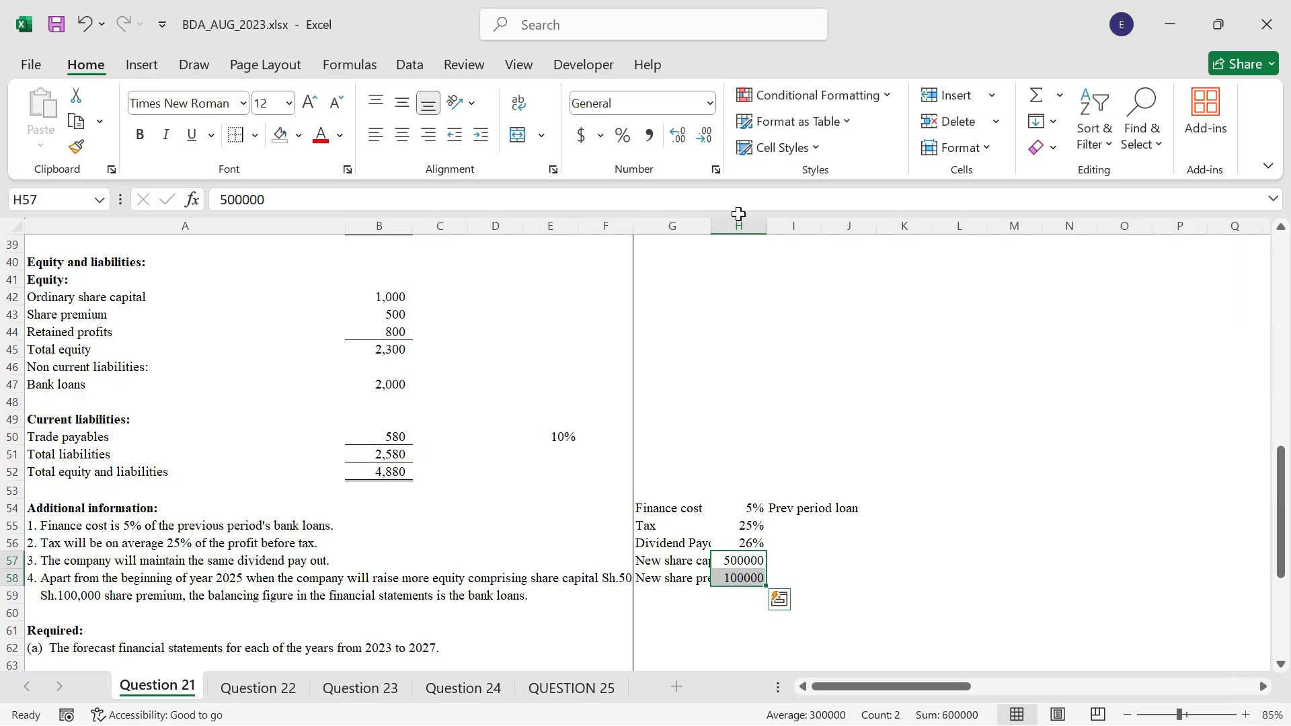
left_click(649, 135)
left_click(704, 134)
left_click(704, 135)
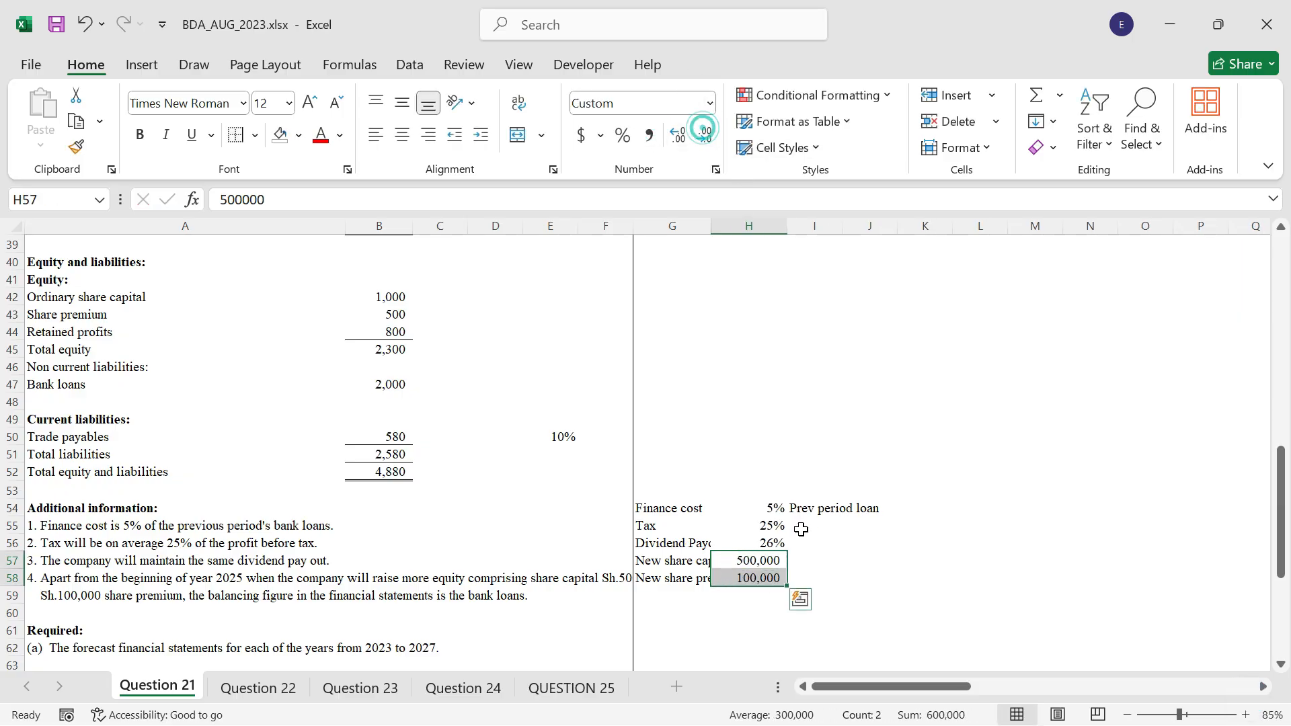
Step: Enter the year 2025 in I57 beside the new share capital and copy it down to I58
left_click(806, 561)
type("2025")
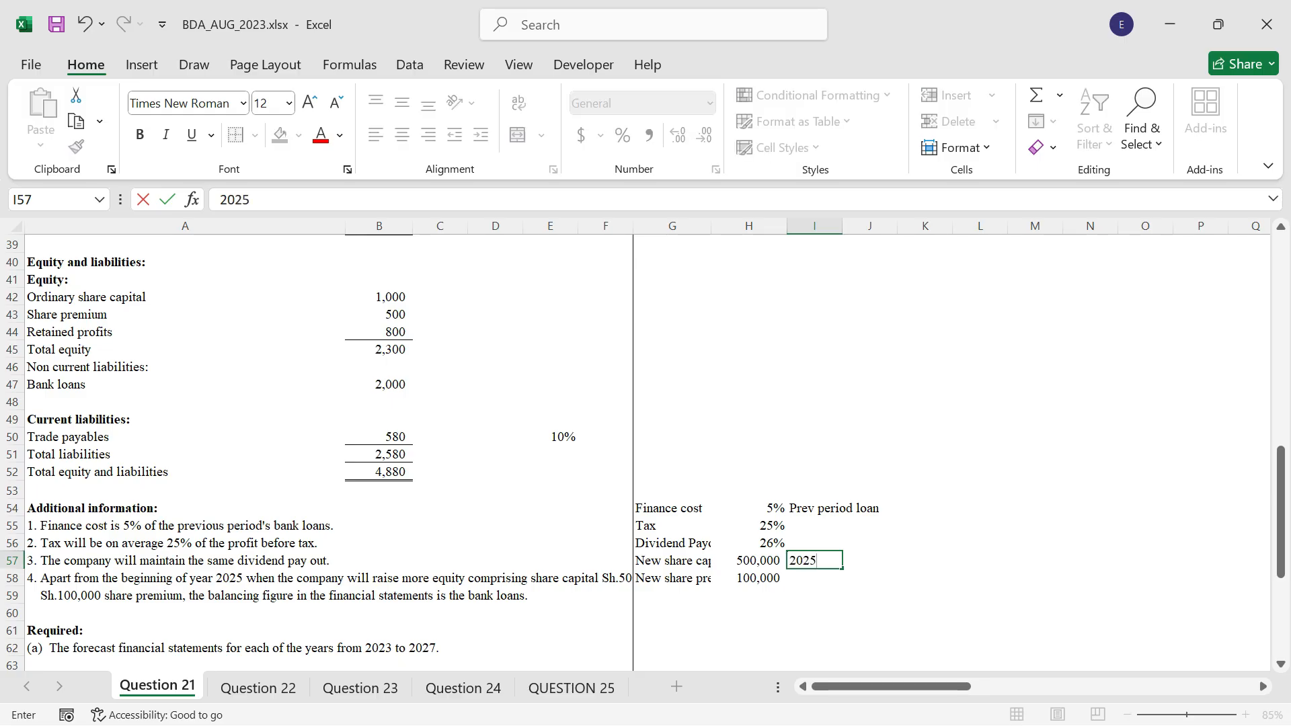
key("ctrl+Return")
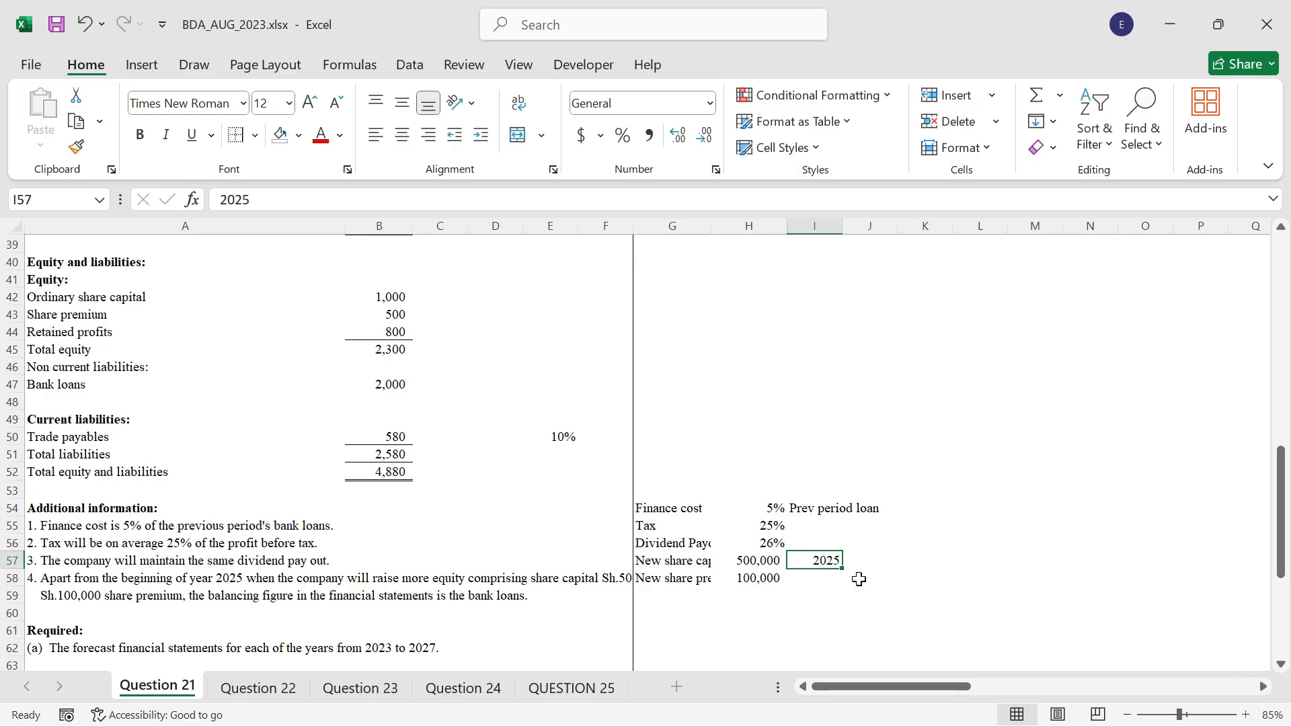
left_click_drag(843, 569, 843, 587)
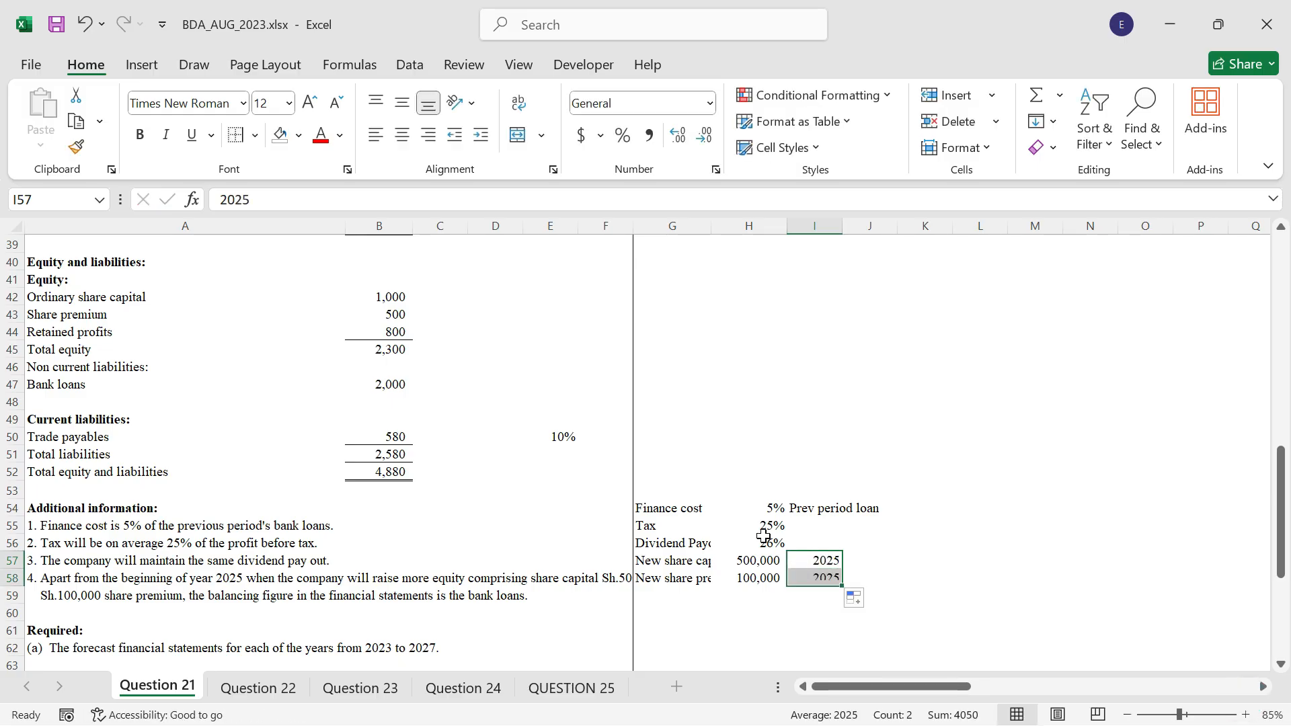
Step: Add the heading "ANSWER" in G52 above the assumptions, in bold with an outside border
left_click(661, 476)
type("ANSWER")
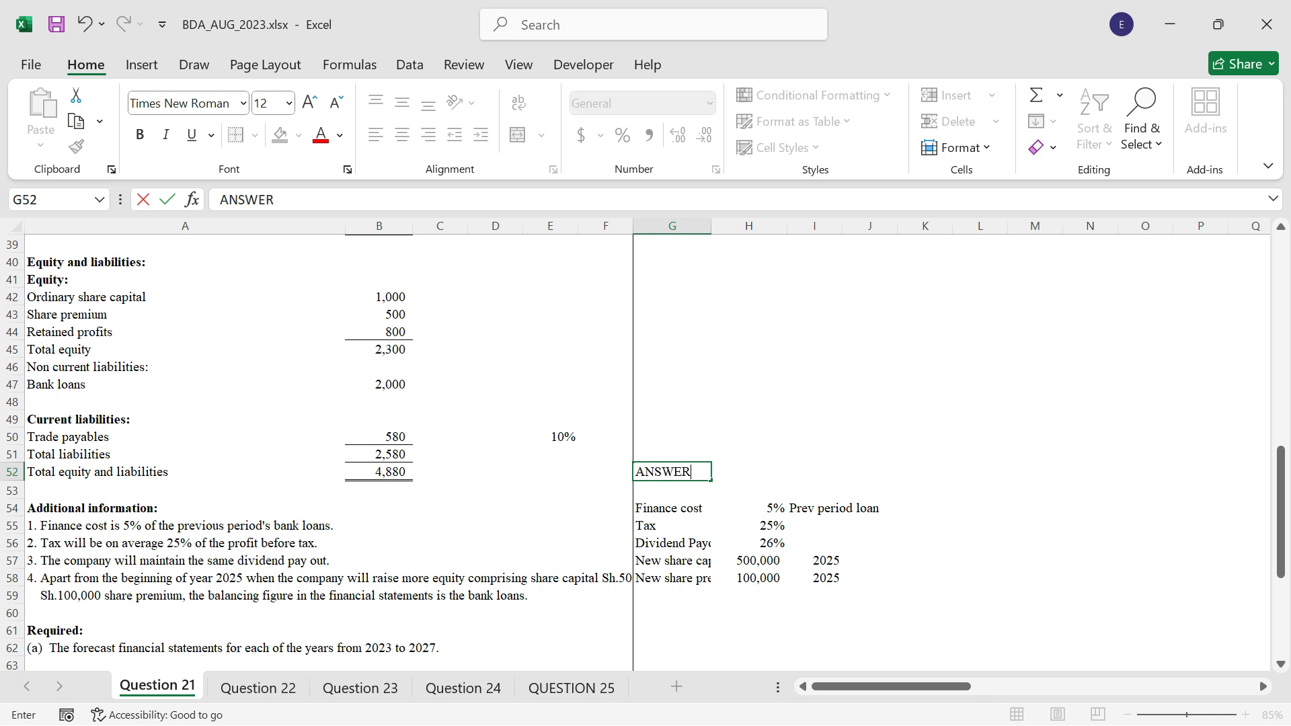
key("ctrl+Return")
key("ctrl+b")
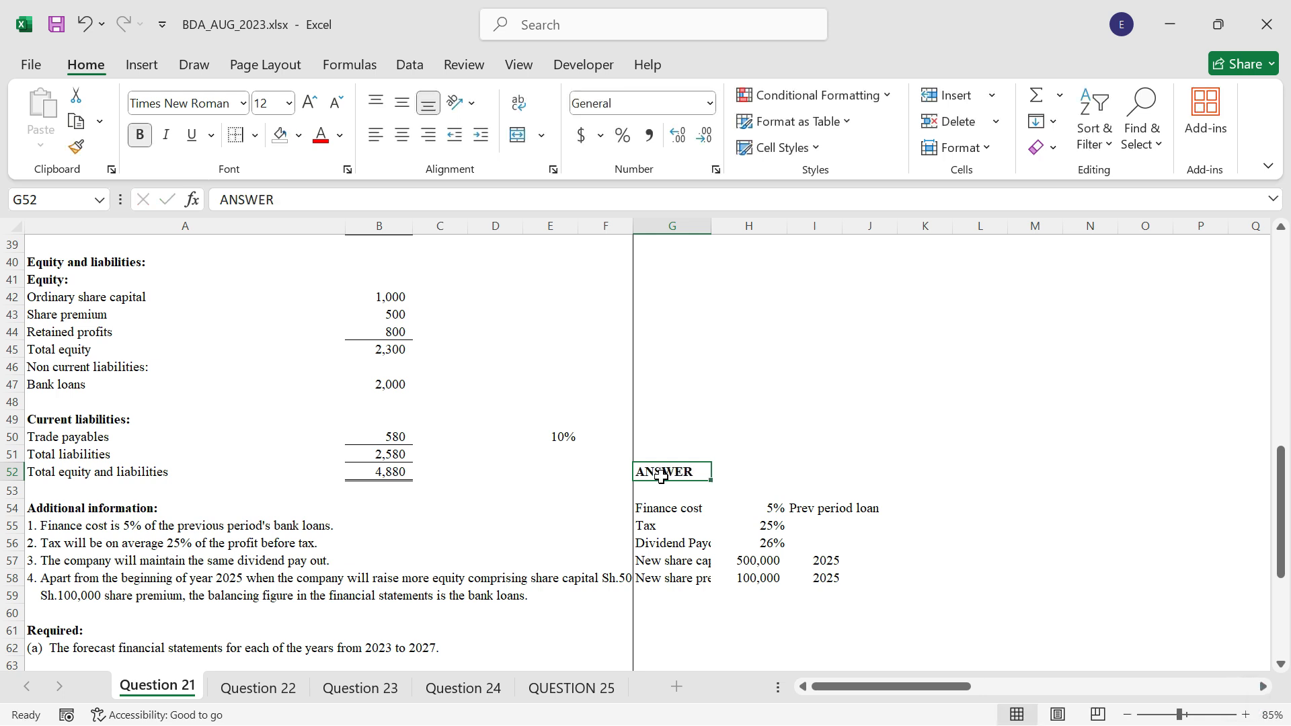
left_click(255, 135)
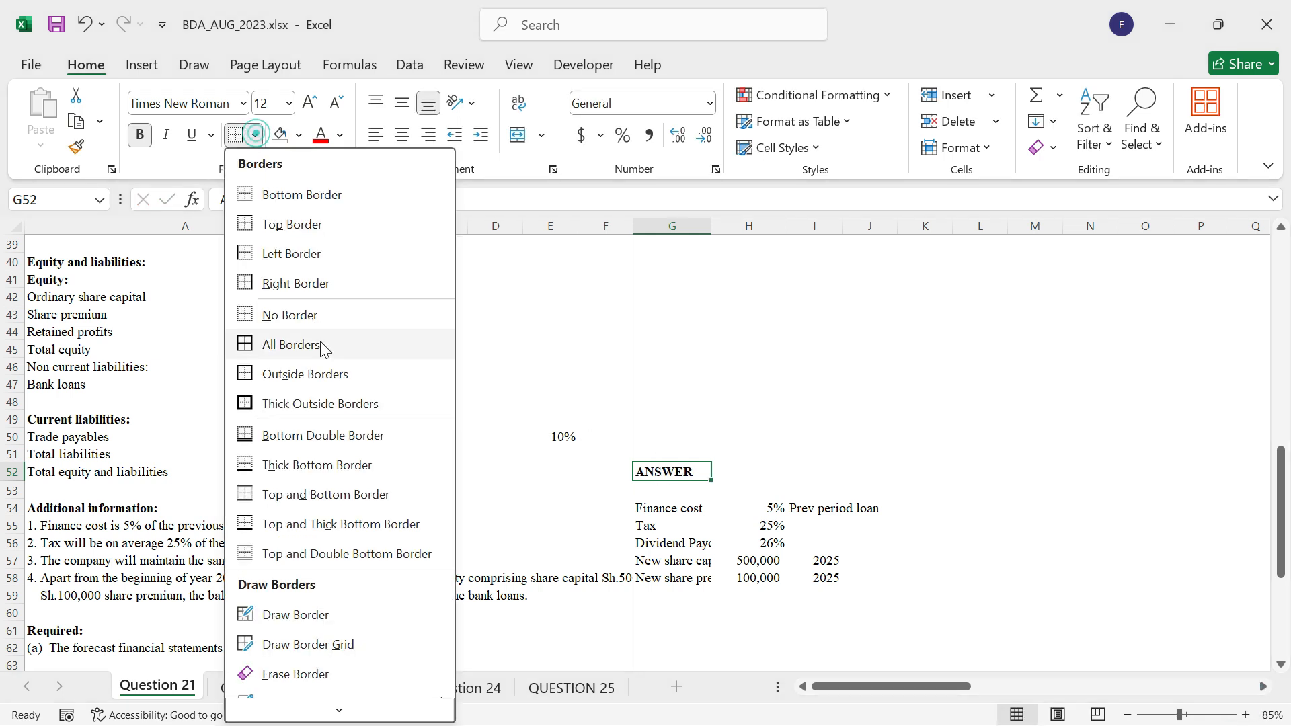
left_click(313, 371)
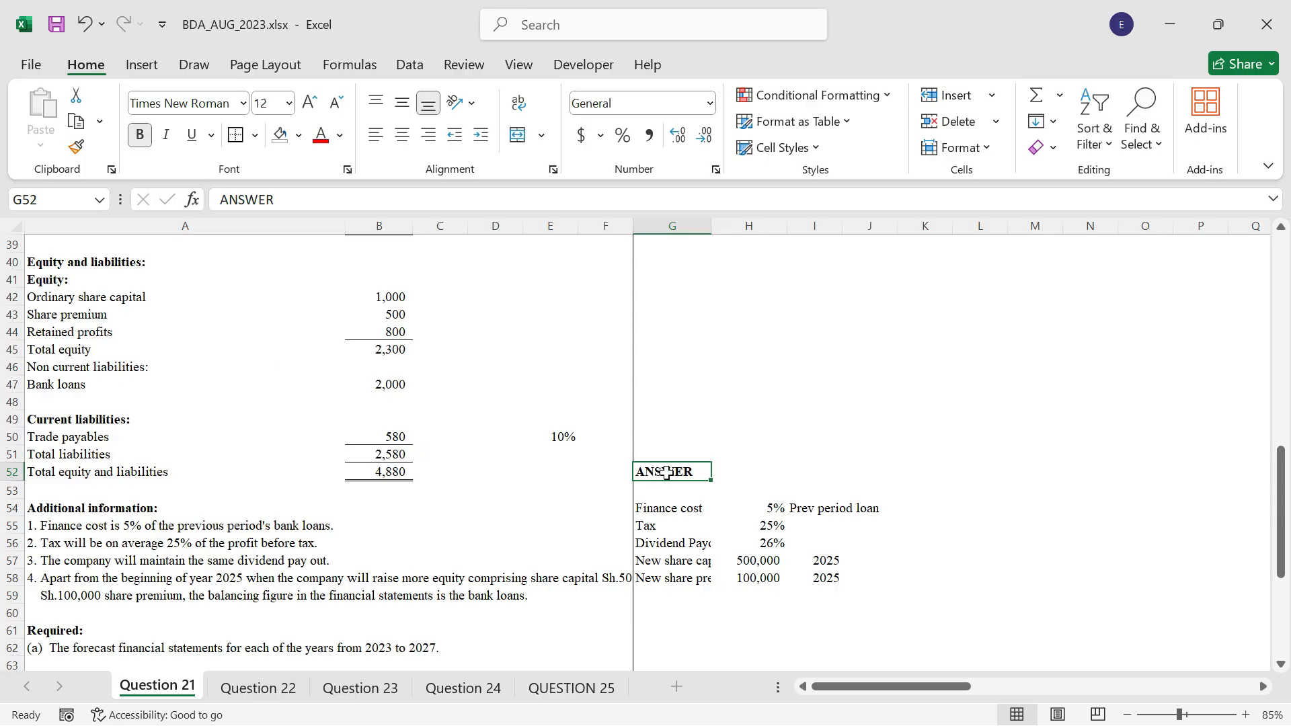
Step: Copy the ANSWER heading and assumptions block G52:J59 to G1 and fit column G's width to its labels
left_click_drag(666, 474, 850, 588)
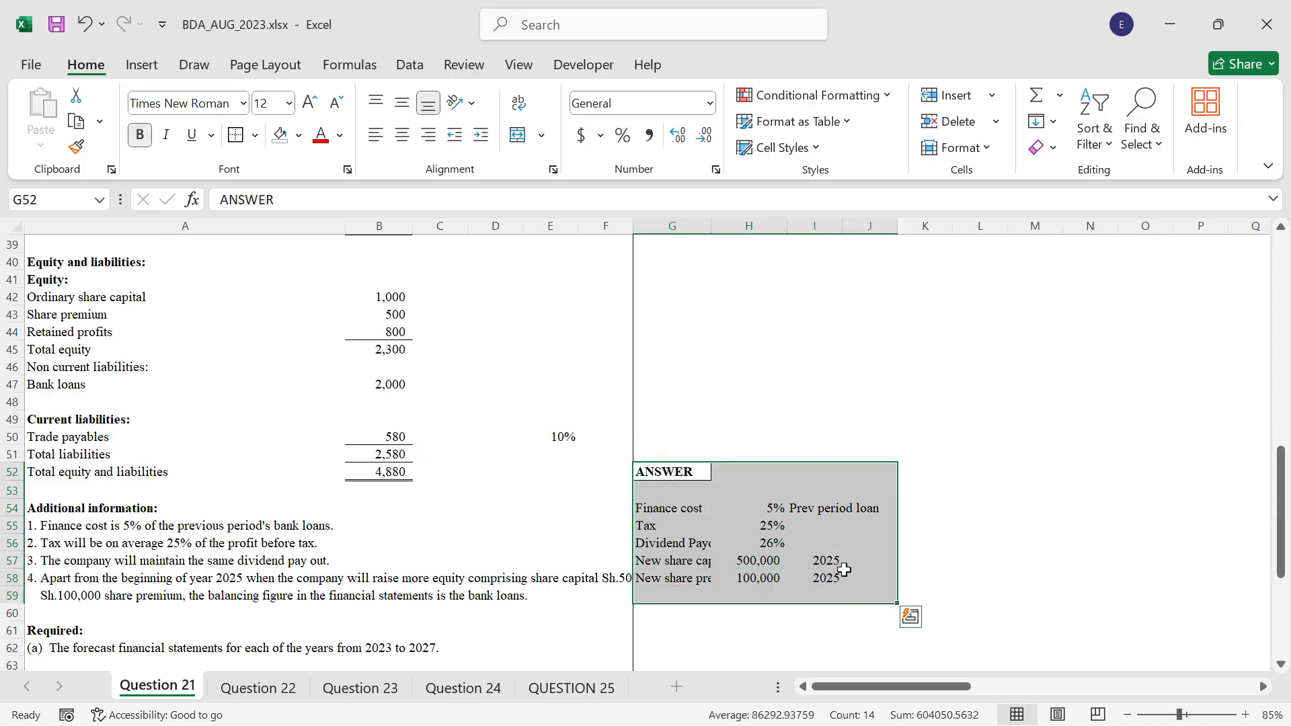
key("ctrl+c")
scroll(727, 363, "up", 5)
scroll(727, 363, "up", 8)
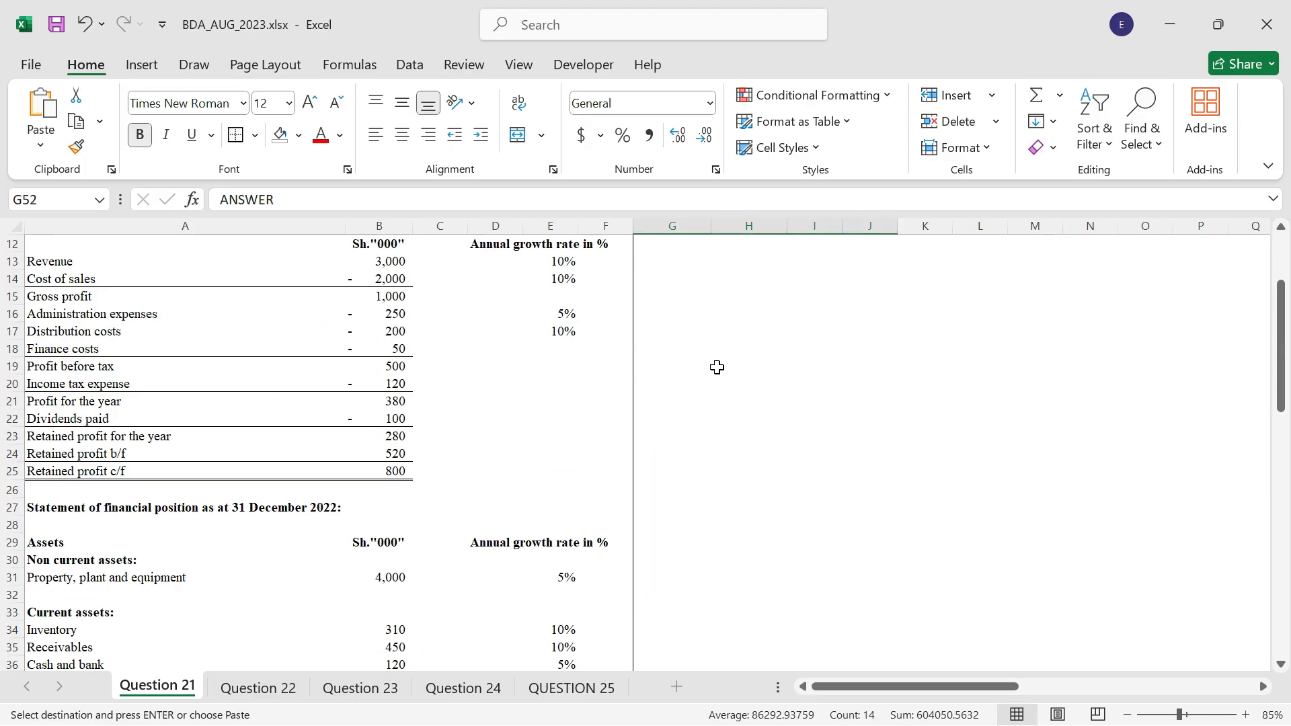
left_click(664, 248)
key("Return")
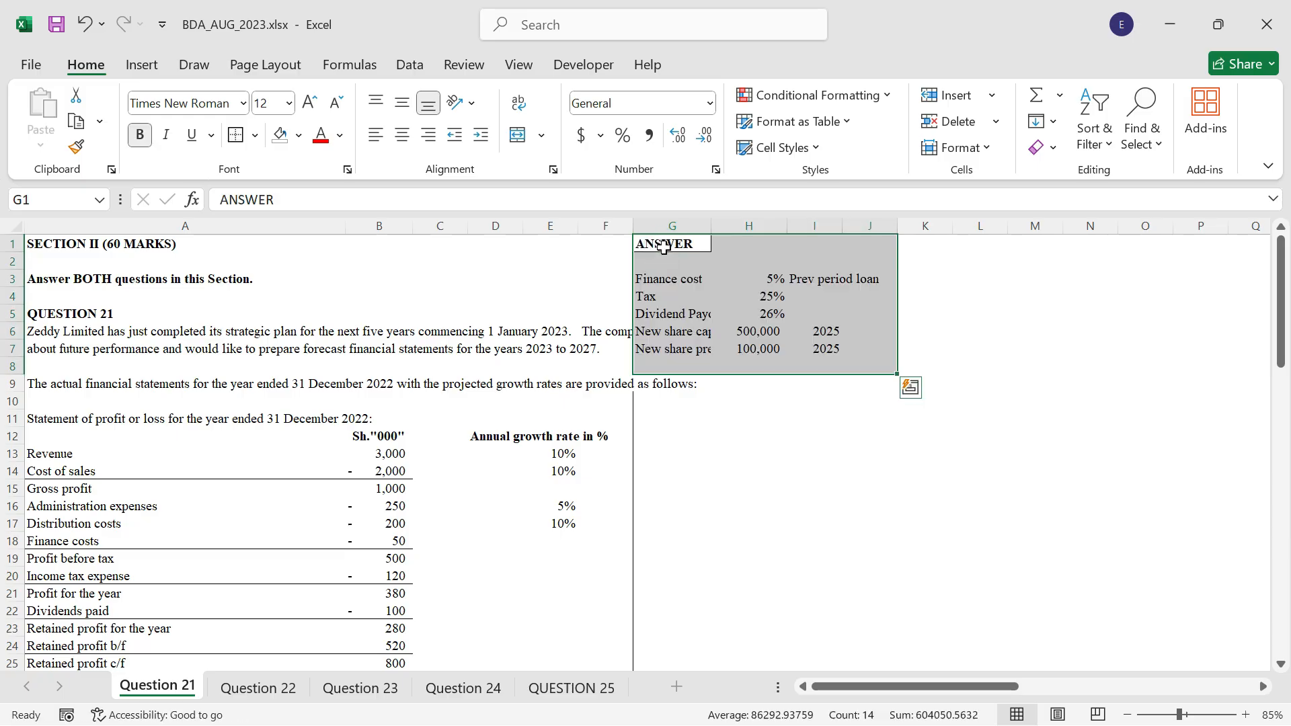
left_click(711, 402)
double_click(711, 227)
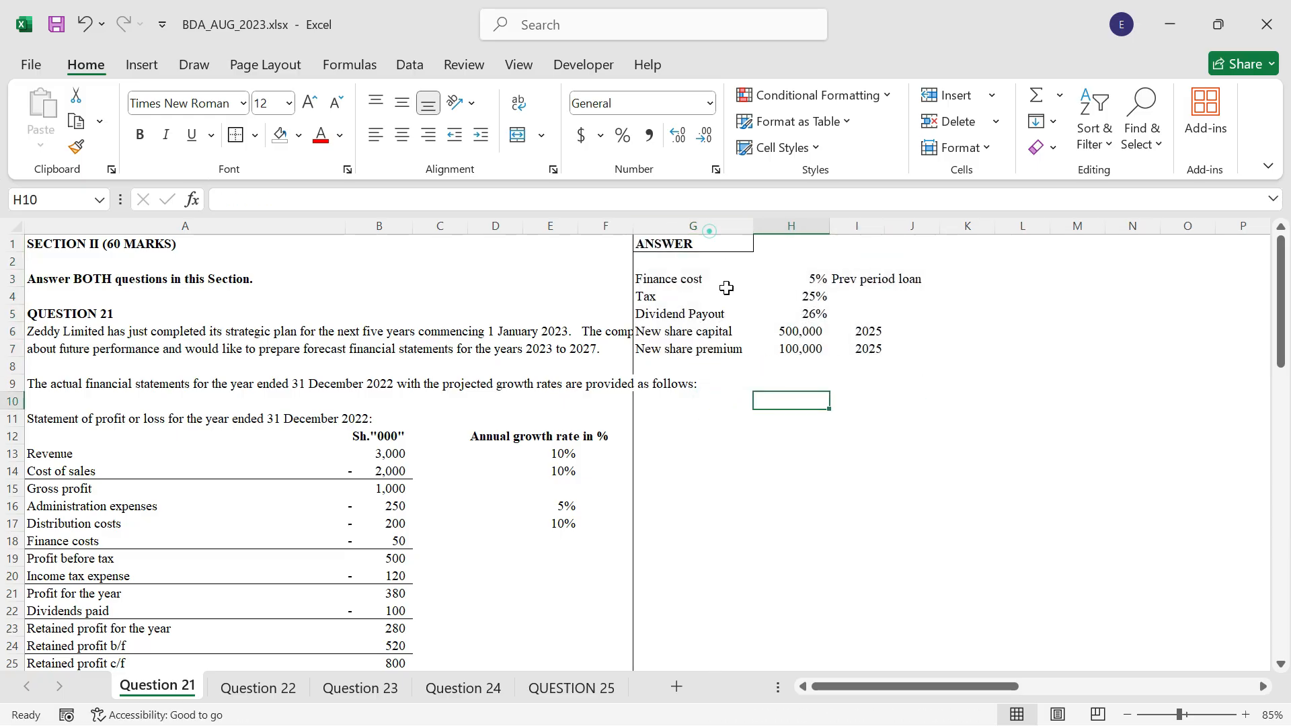
Step: Link G13 to the Revenue label with =A13 and fill the formula across and down through H25
left_click(661, 449)
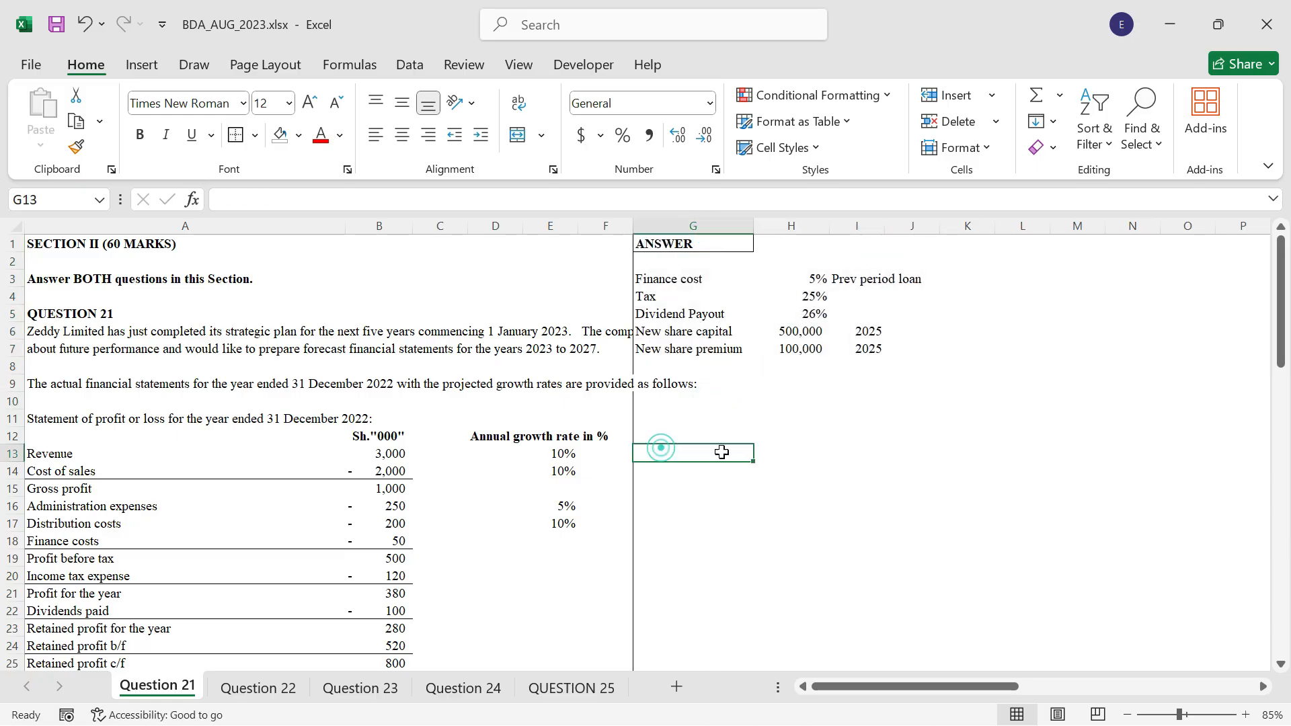
type("=")
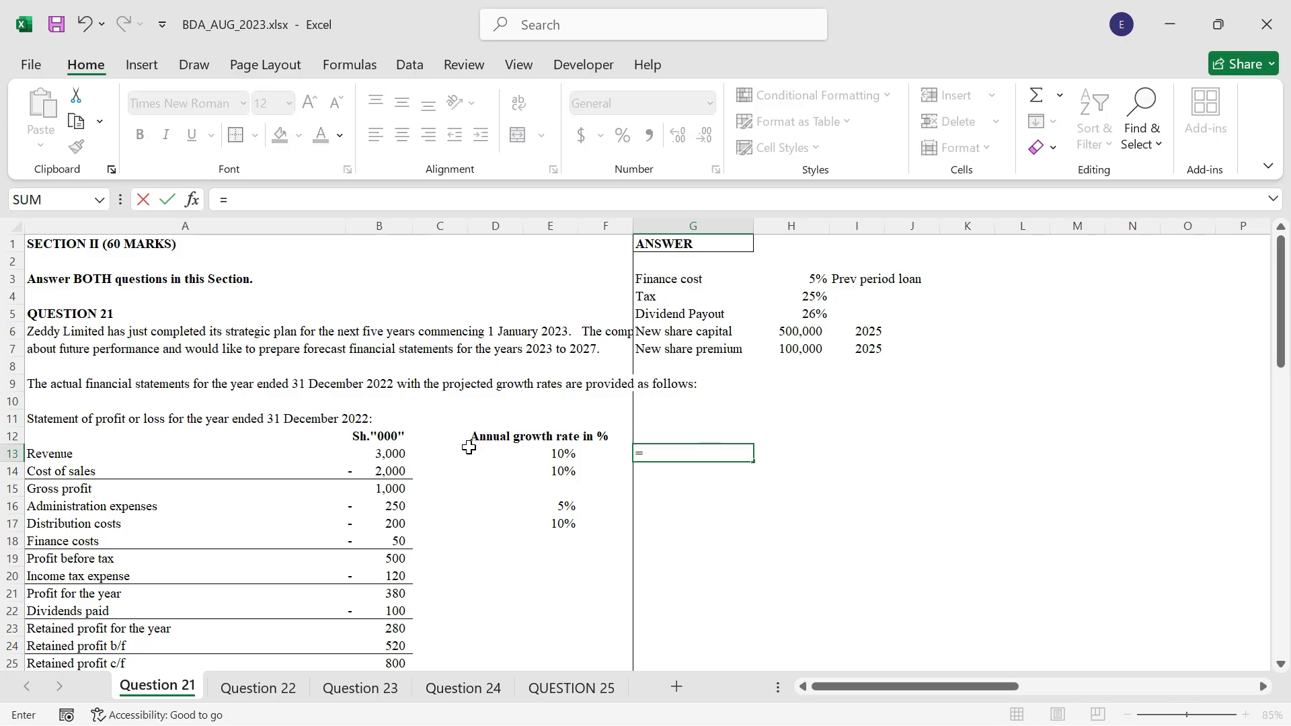
left_click(59, 454)
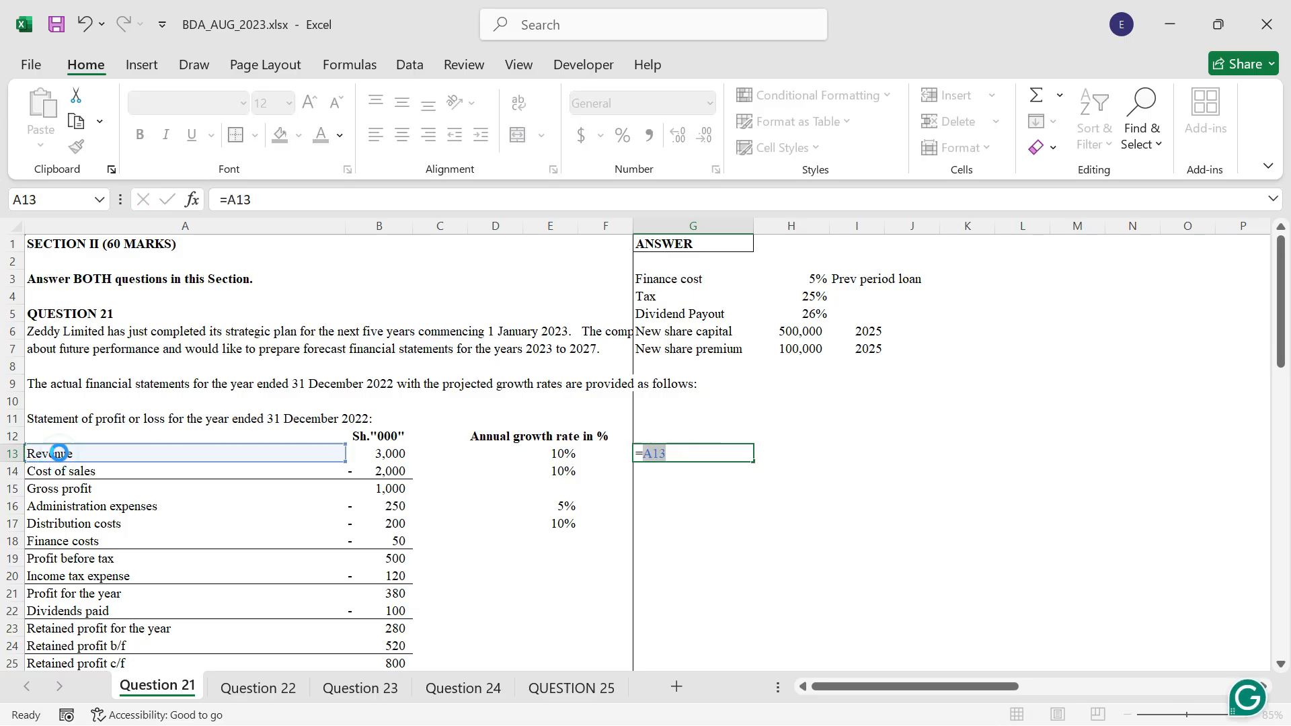
key("ctrl+Return")
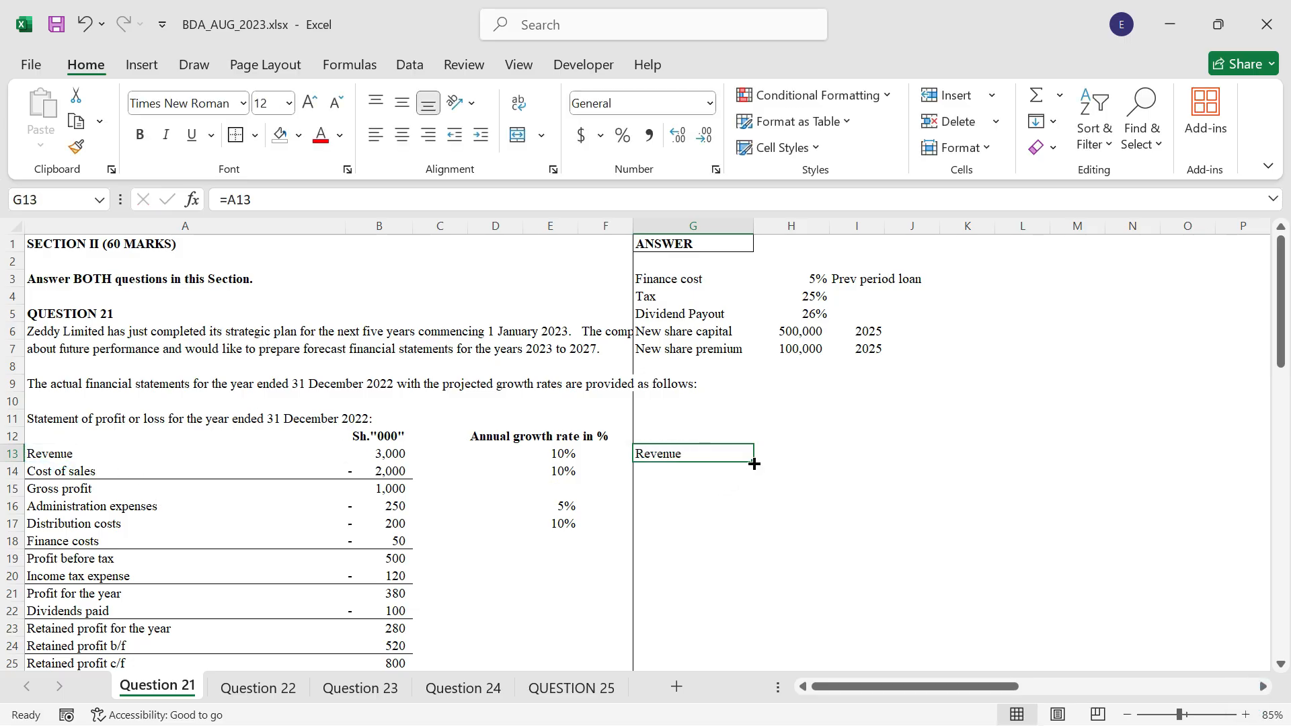
left_click_drag(754, 464, 801, 555)
Step: Copy the formatting of the profit or loss statement in A13:B25 onto the linked block G13:H25
mouse_move(69, 345)
left_mouse_down()
mouse_move(377, 367)
mouse_move(405, 556)
left_mouse_up()
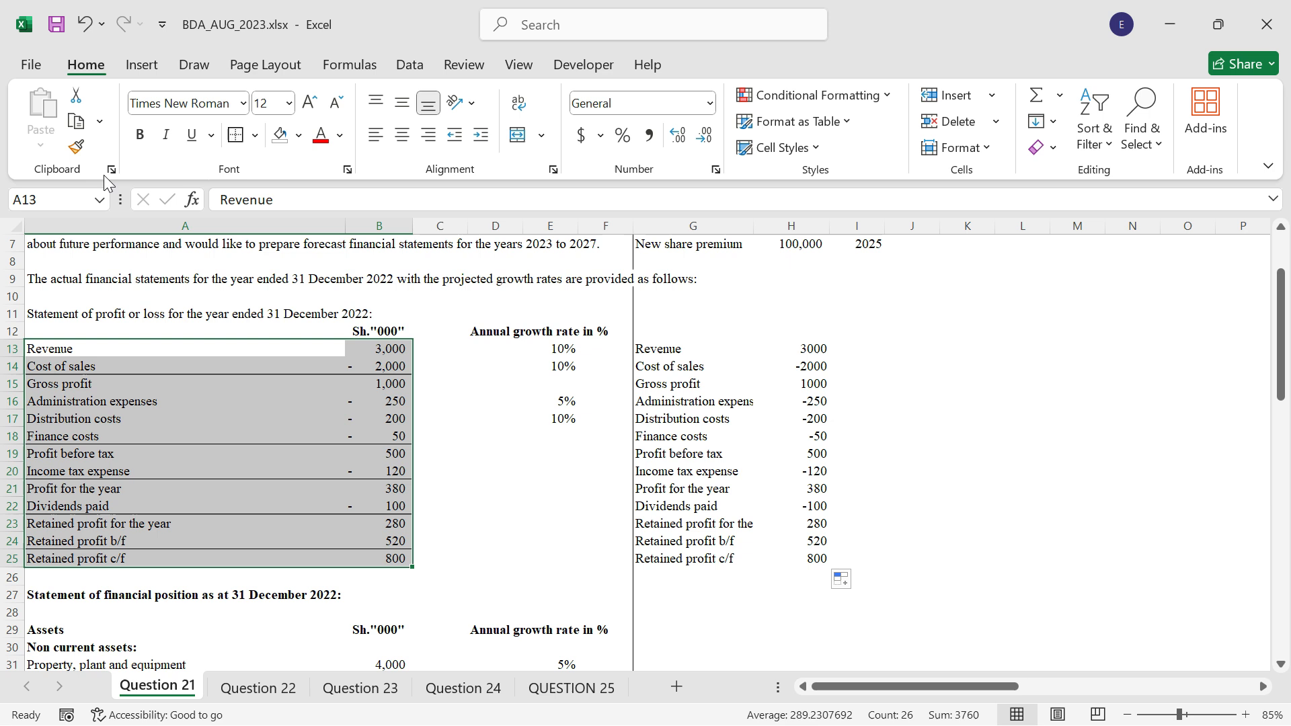
left_click(76, 147)
left_click(662, 348)
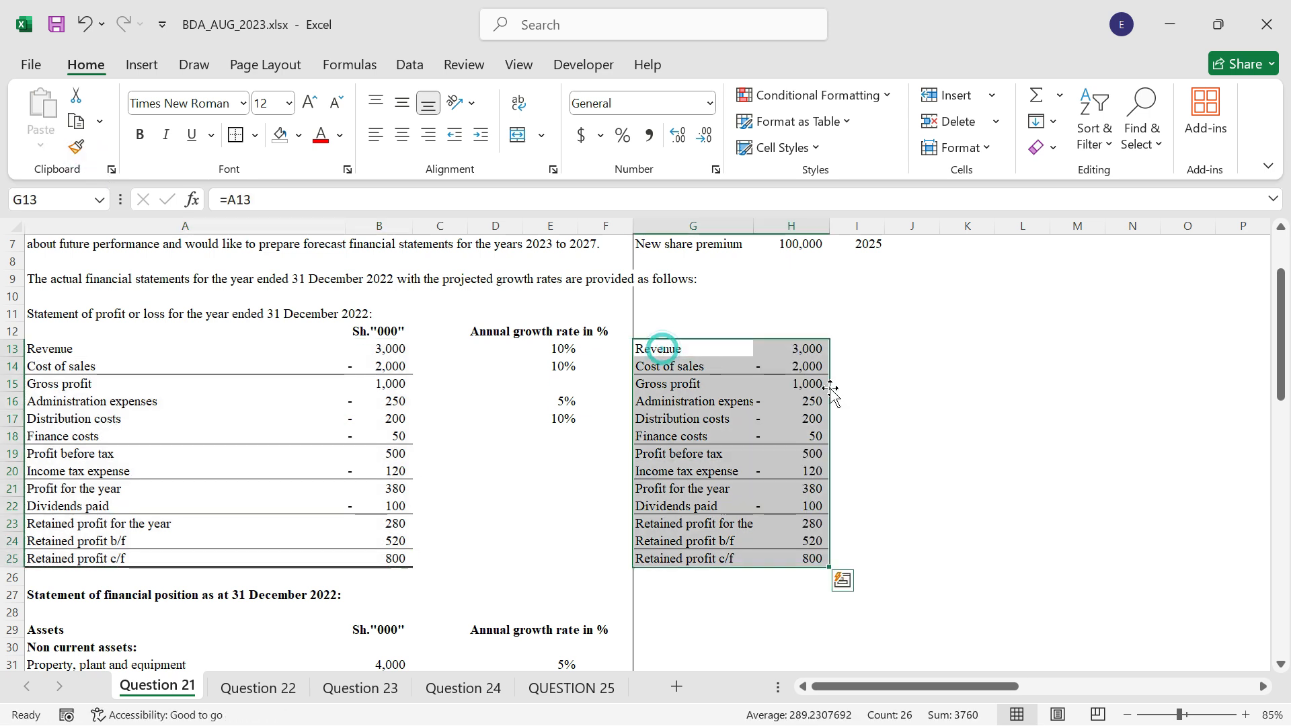
Step: Copy the Sh."000" heading from B12 to H12 above the linked profit or loss figures
left_click(815, 329)
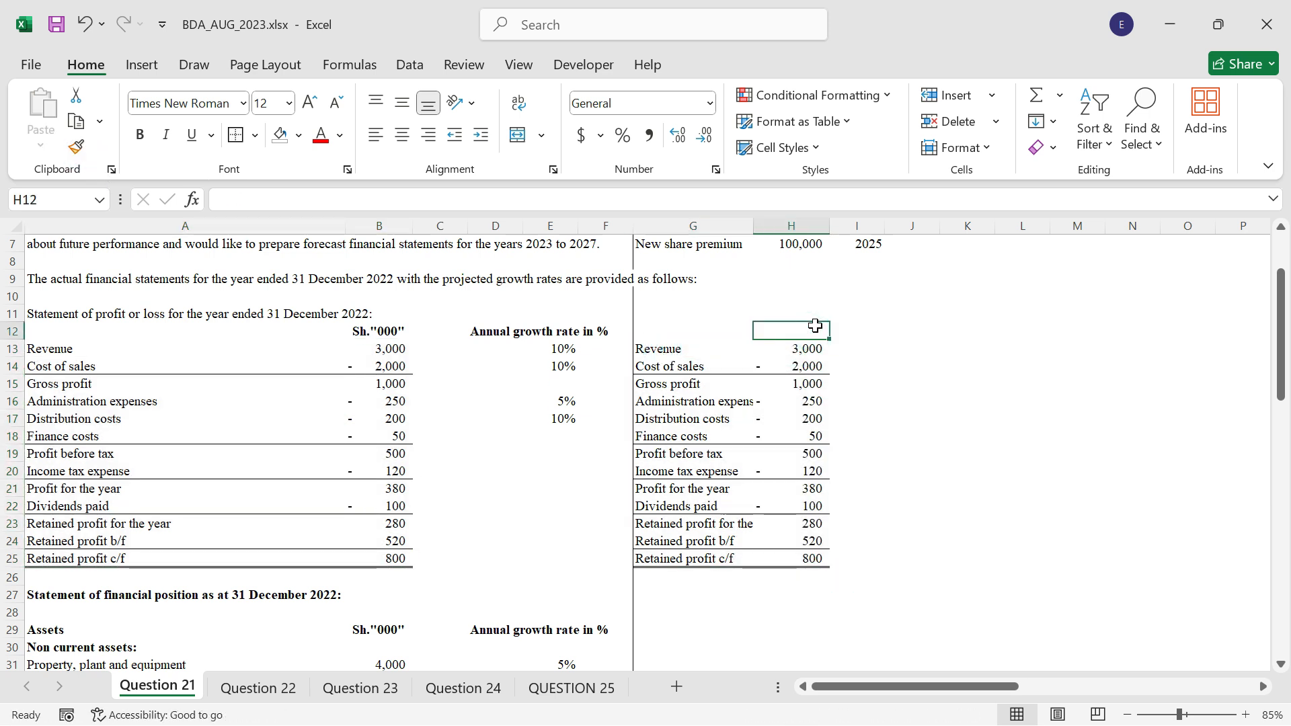
left_click(376, 328)
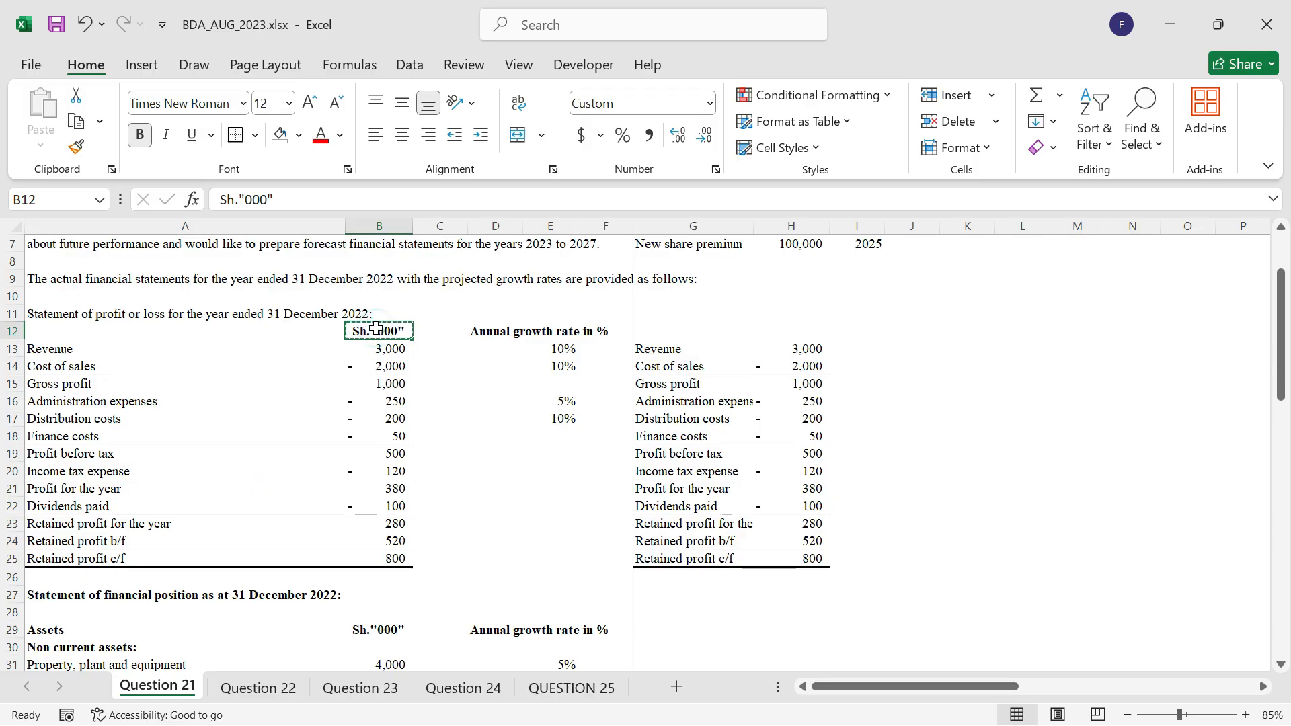
key("ctrl+c")
left_click(809, 333)
key("ctrl+v")
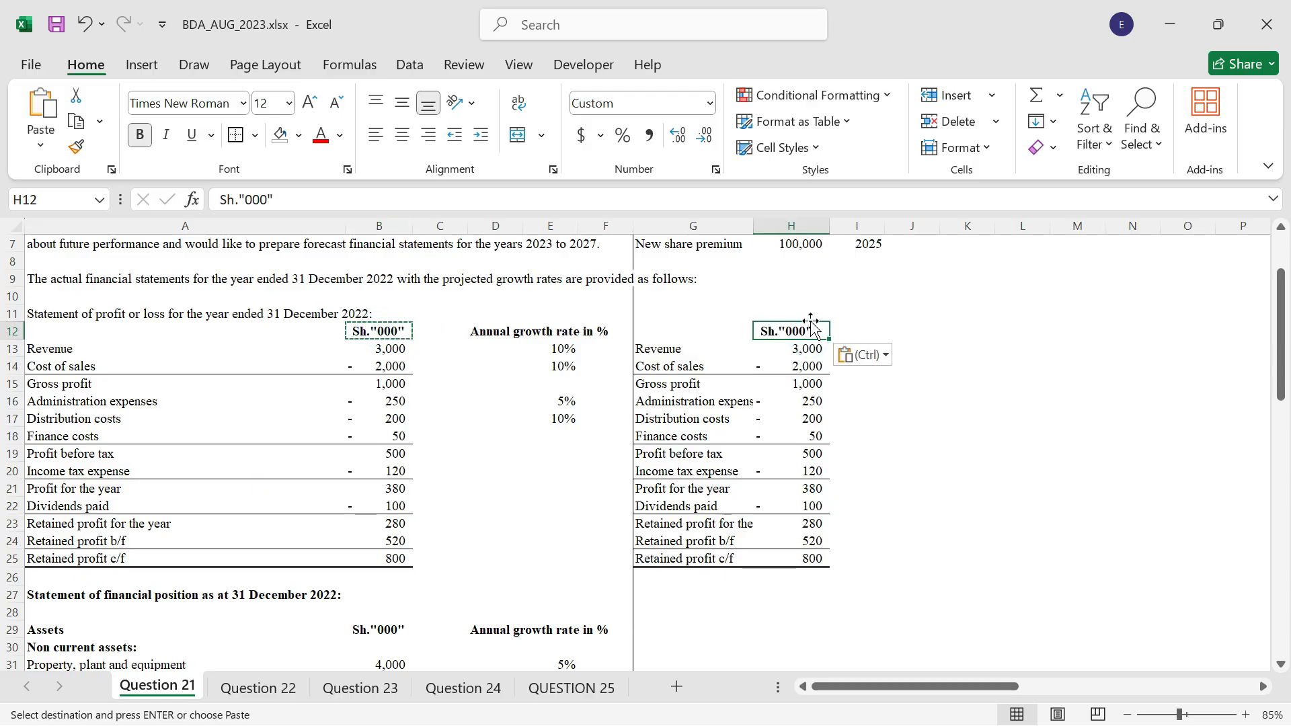
Step: Enter the years 2022 and 2023 in H11:I11 and extend the series across to 2027 in M11
left_click(806, 316)
key("Escape")
type("2022")
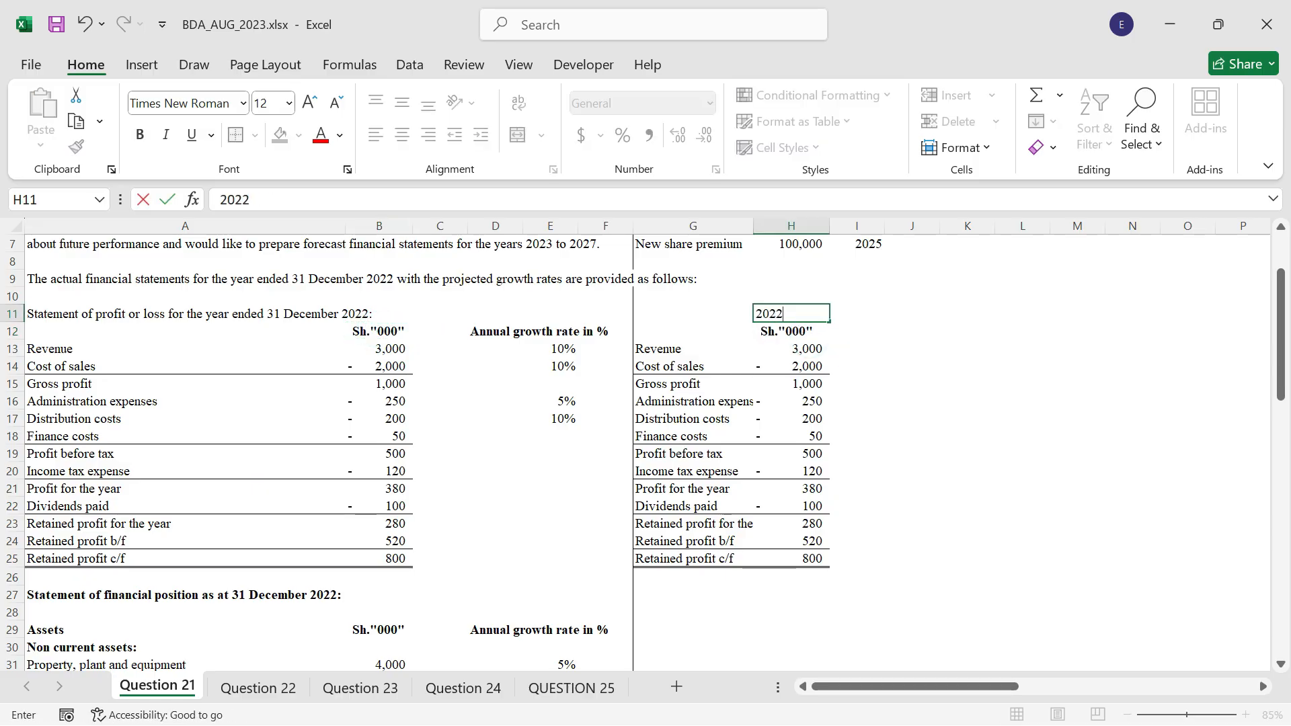
key("Tab")
type("2023")
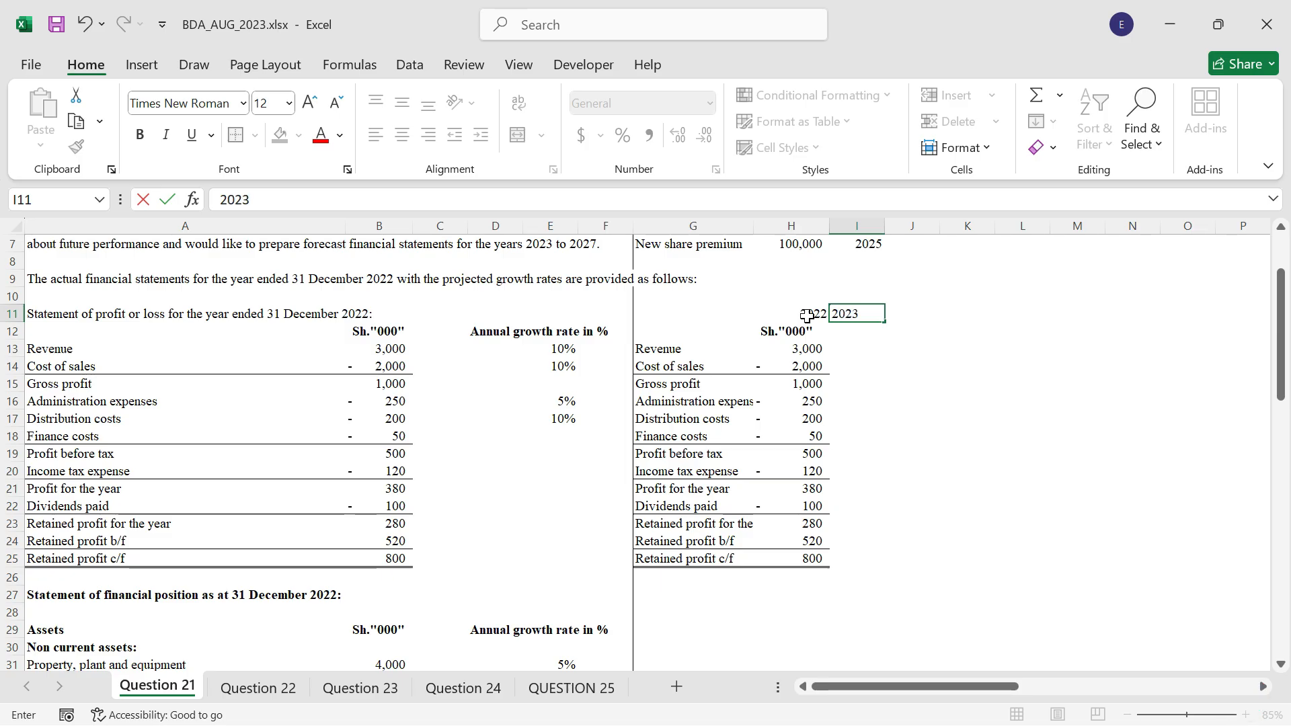
key("Tab")
left_click_drag(807, 316, 1076, 326)
Step: Extend the Sh."000" heading from H12 across to M12 and copy the formatting of H11:H25 onto I11:M25
left_click(811, 332)
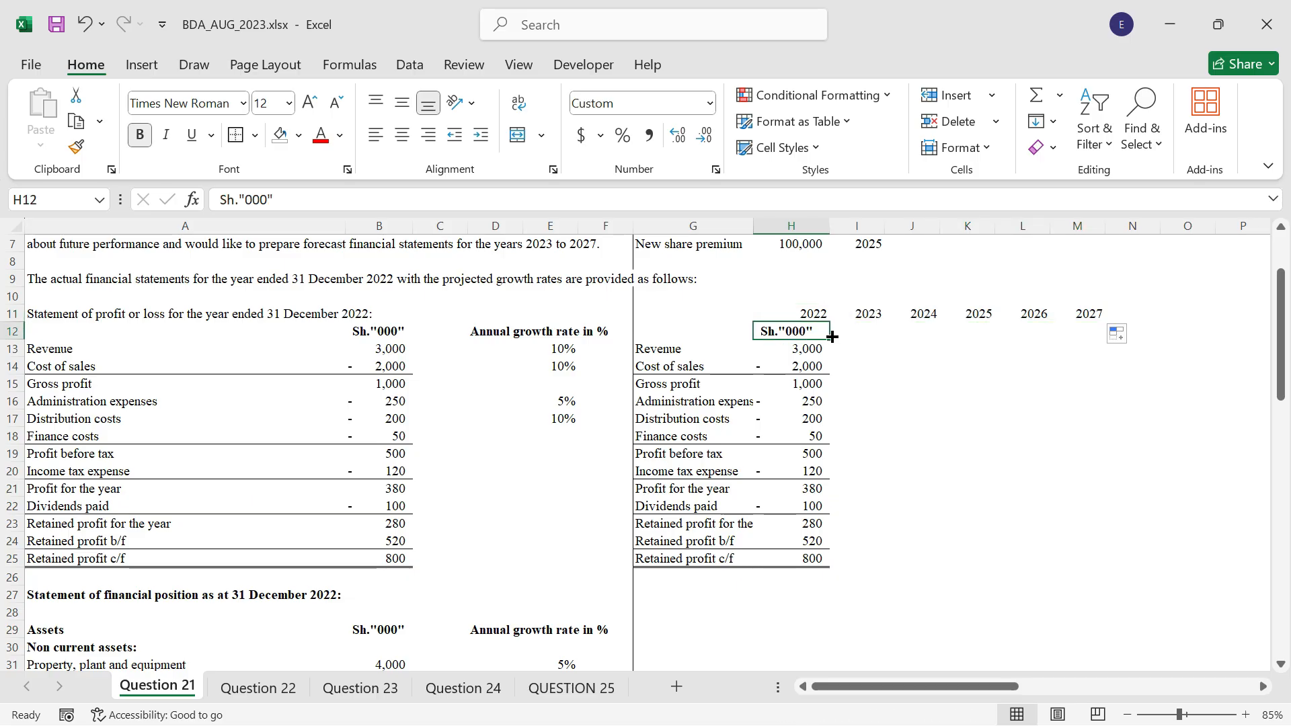
left_click_drag(830, 338, 1099, 332)
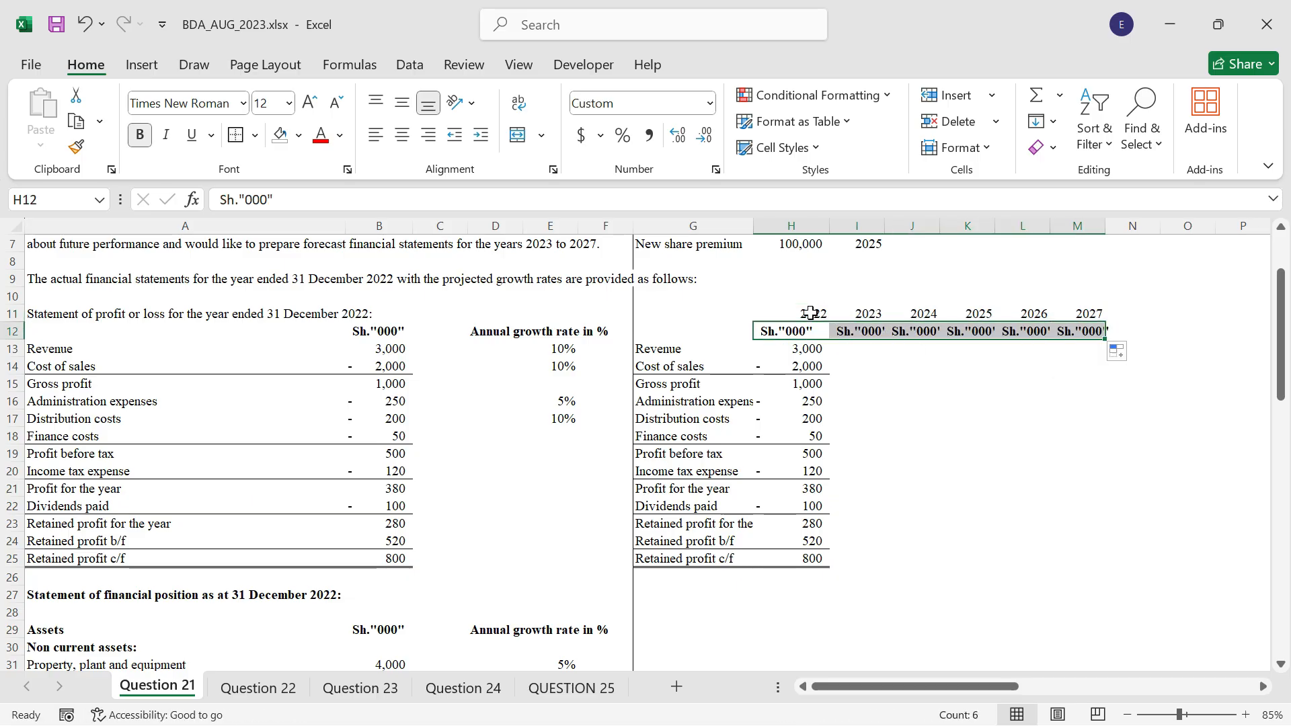
left_click_drag(816, 314, 794, 556)
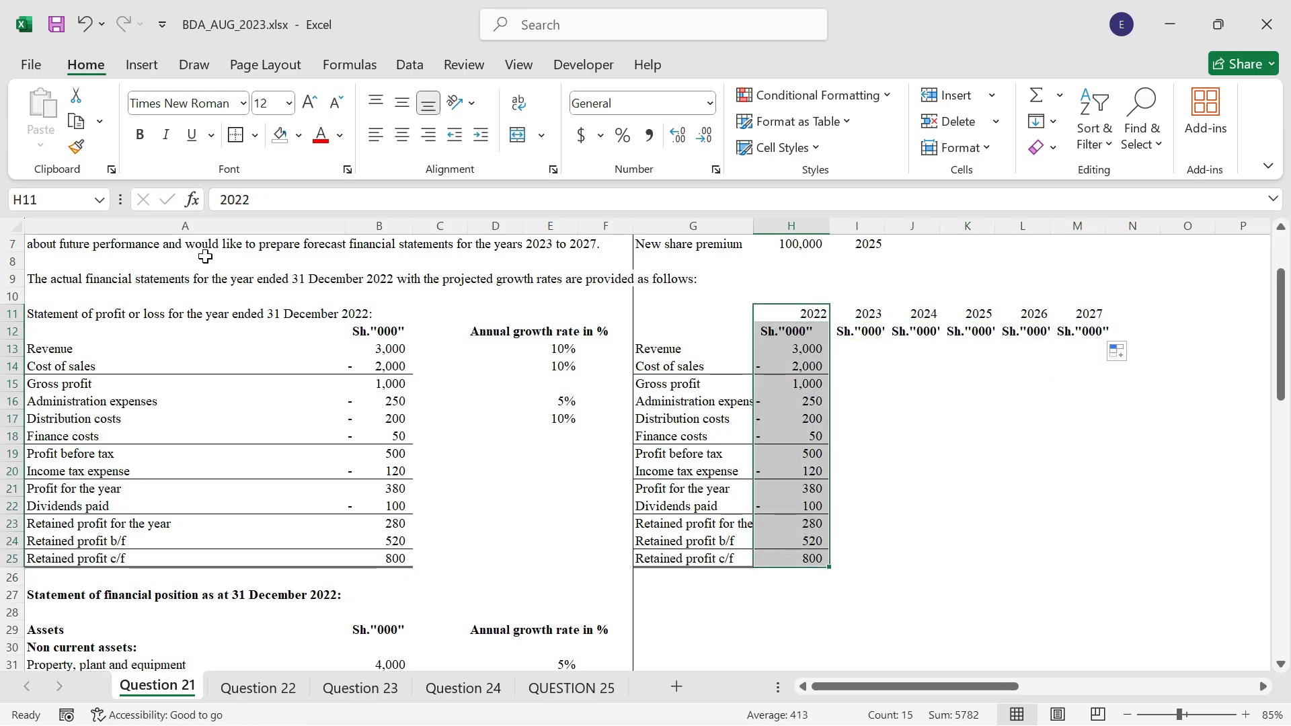
left_click(78, 149)
mouse_move(867, 313)
left_mouse_down()
mouse_move(1072, 397)
mouse_move(1068, 558)
left_mouse_up()
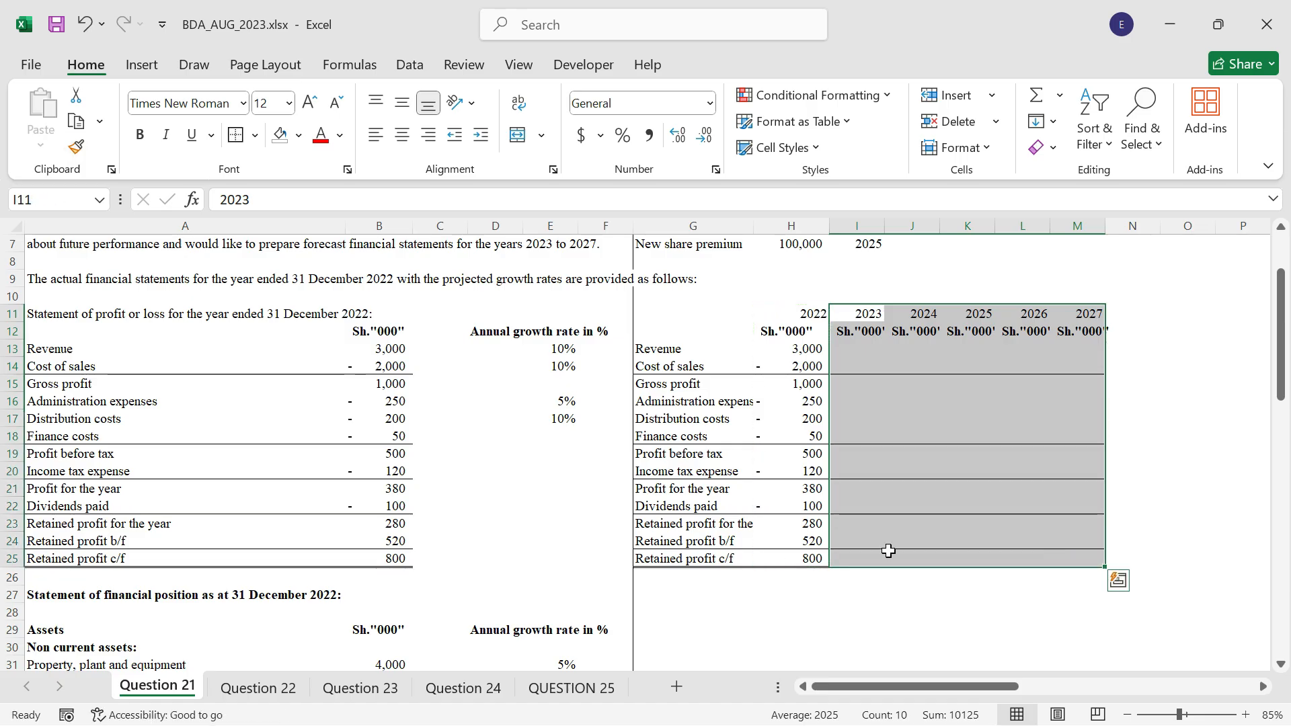
Step: Link G28 to the Assets label with =A29 and fill the formula down and across through H51
left_click(647, 608)
scroll(706, 538, "down", 3)
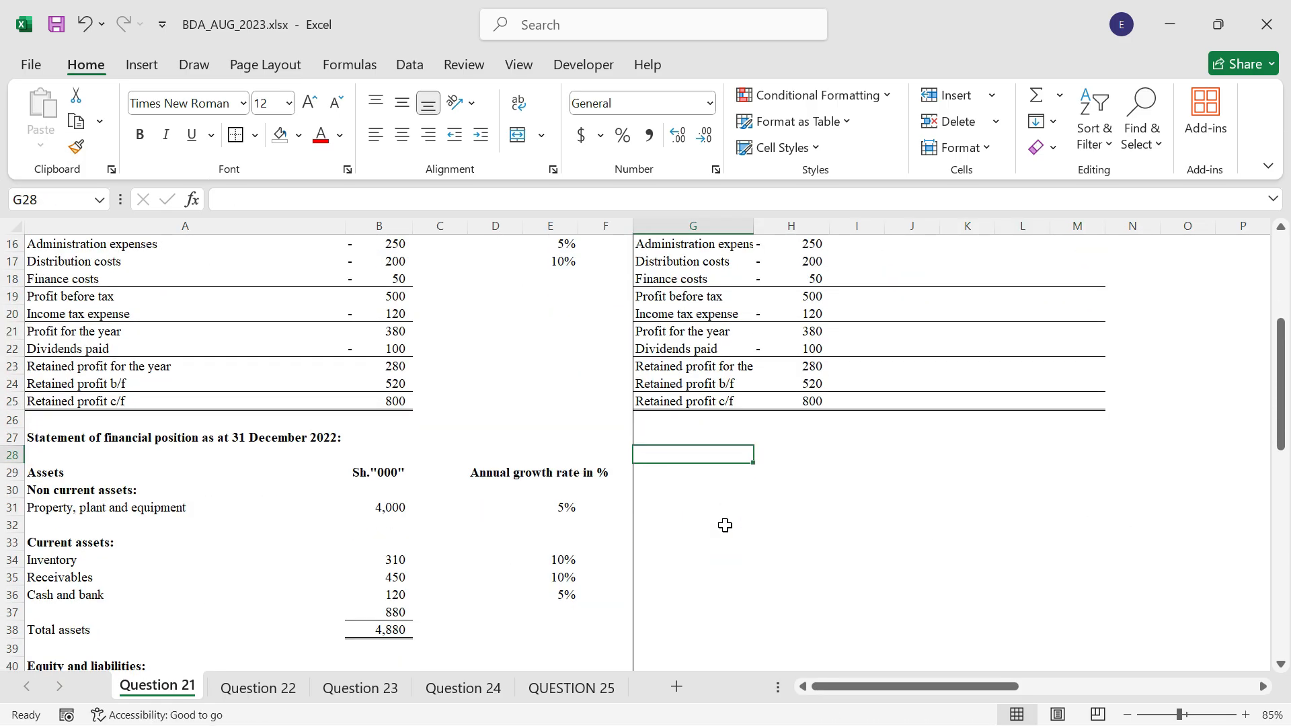
type("=")
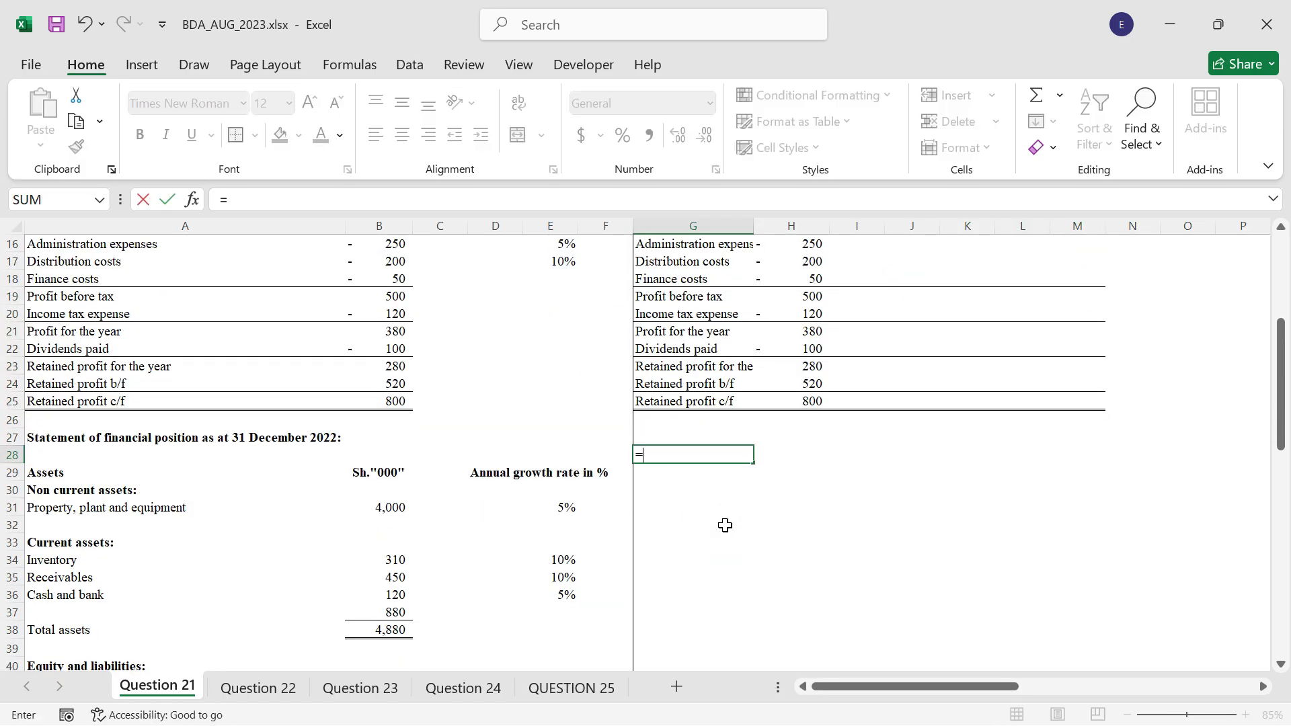
left_click(42, 470)
key("ctrl+Return")
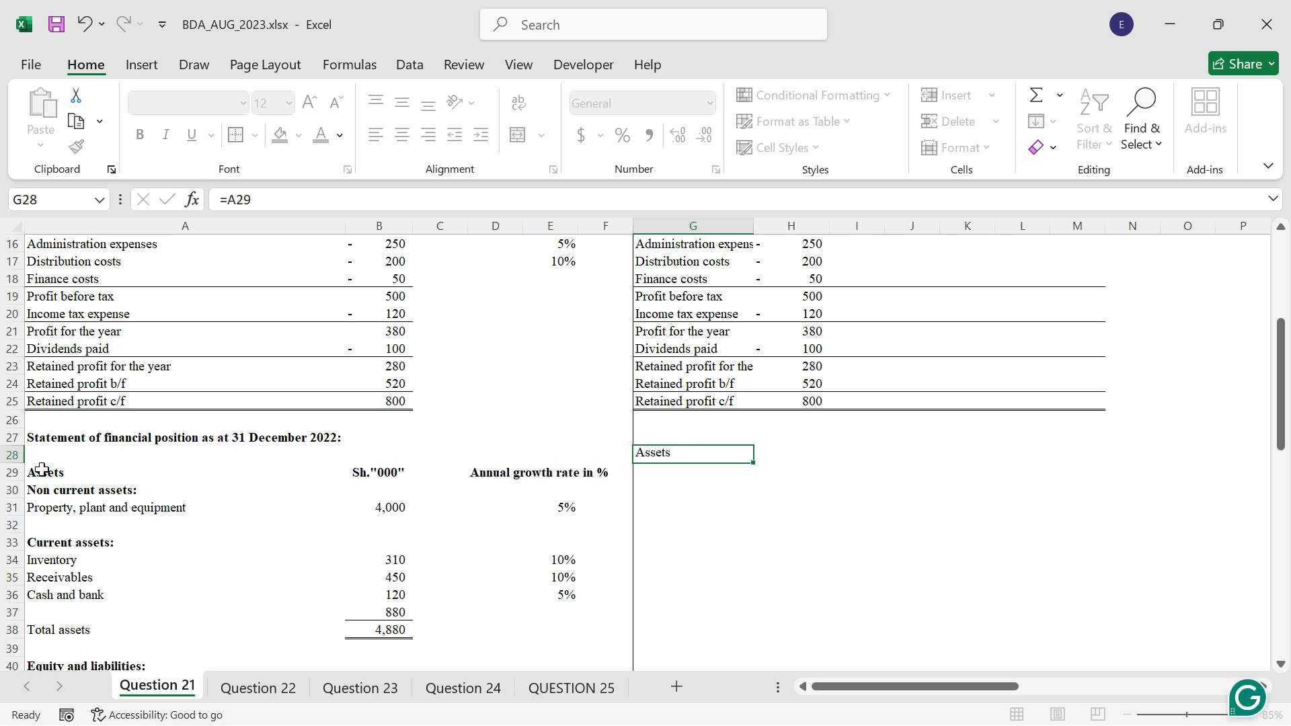
scroll(749, 418, "down", 2)
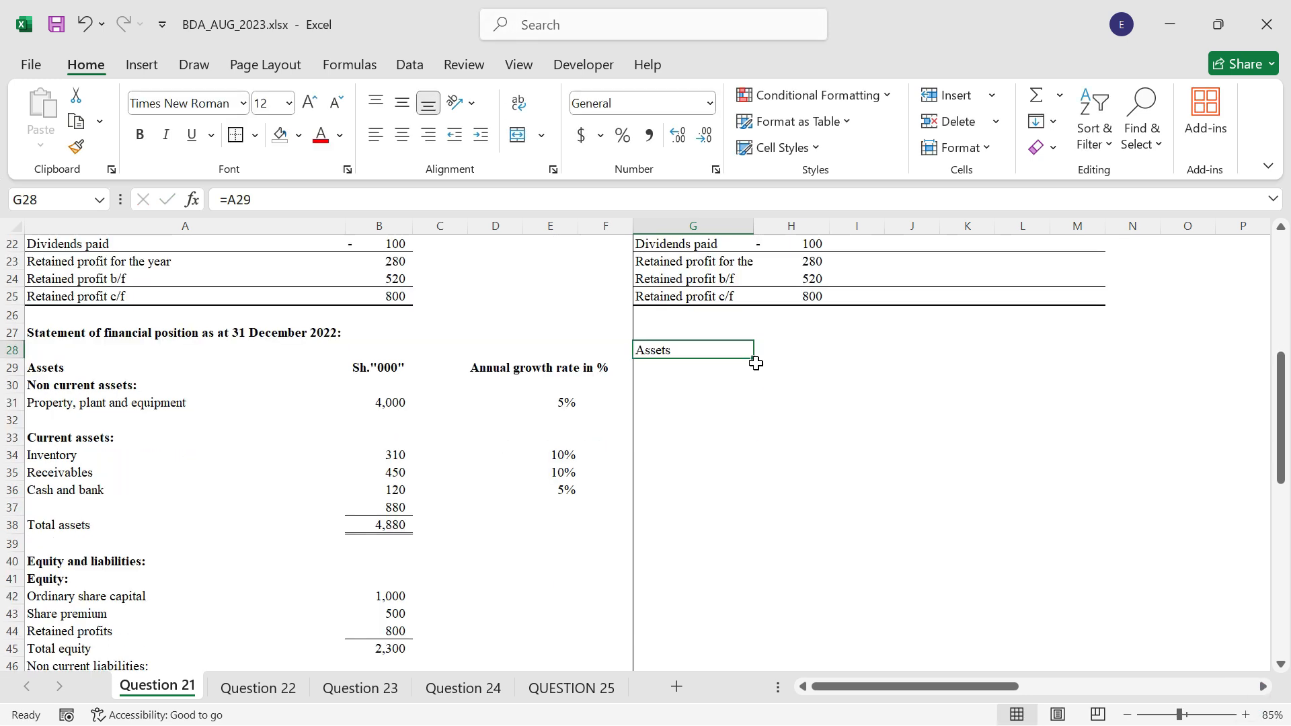
left_click_drag(756, 363, 742, 545)
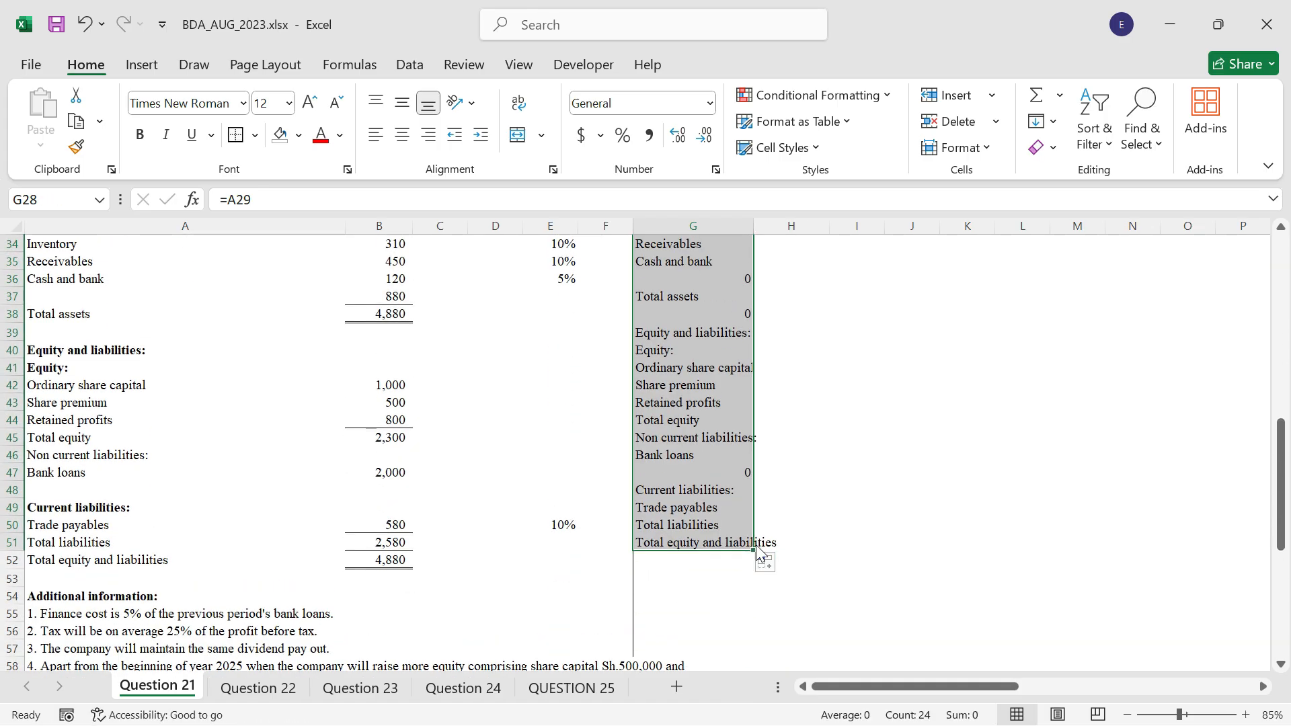
left_click_drag(754, 550, 814, 555)
Step: Copy the formatting of the statement of financial position in A29:B52 onto the linked block starting at G28
scroll(225, 533, "up", 5)
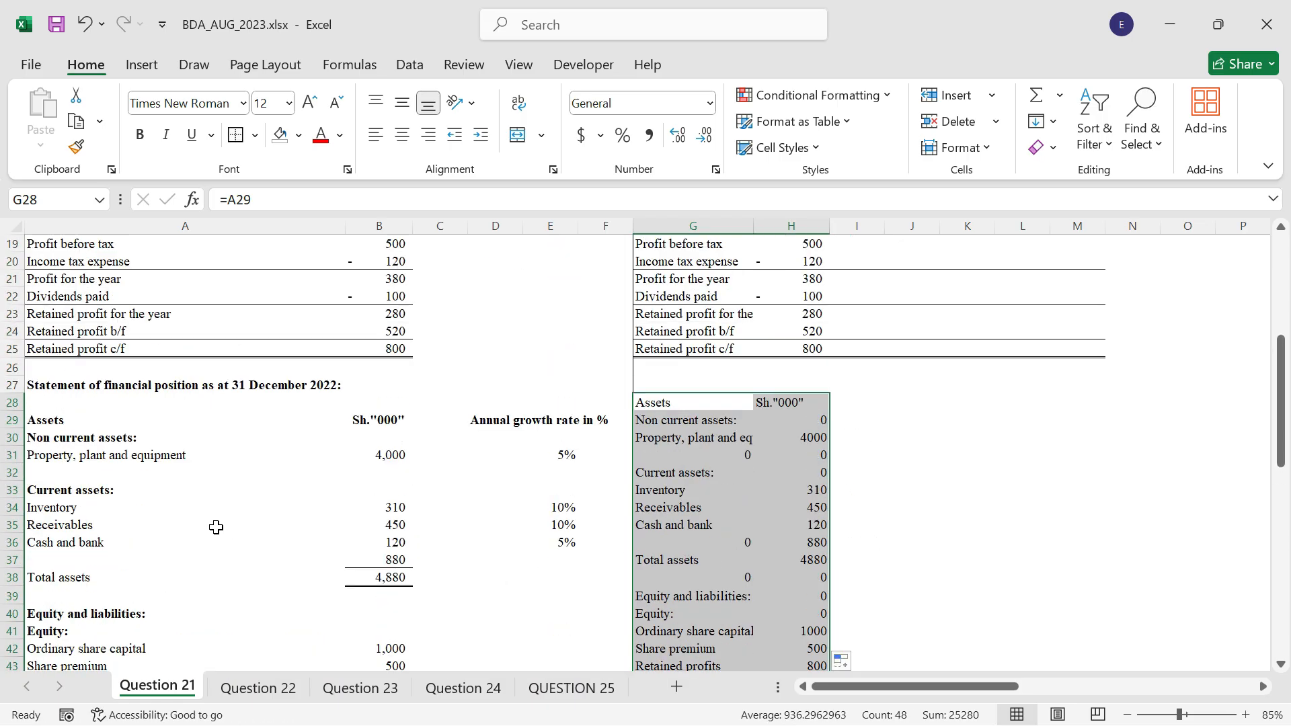
left_click_drag(52, 423, 398, 351)
left_click(76, 147)
scroll(787, 410, "up", 7)
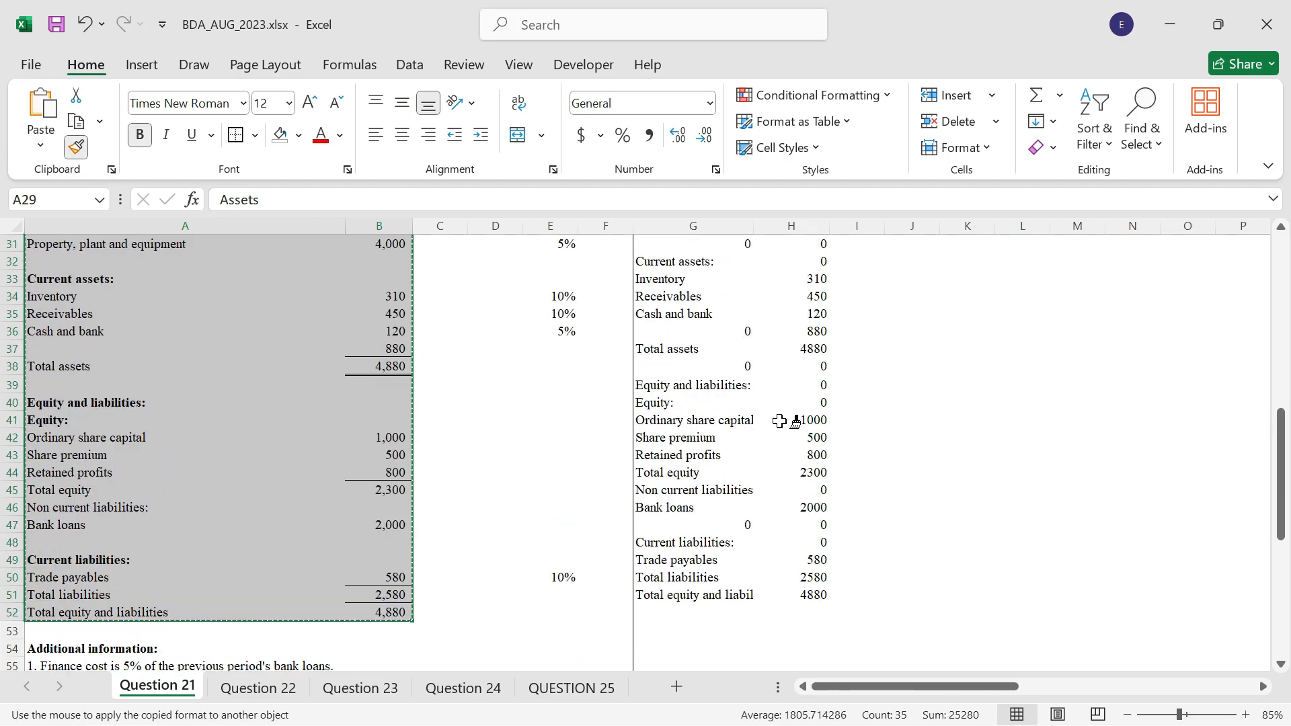
left_click(652, 304)
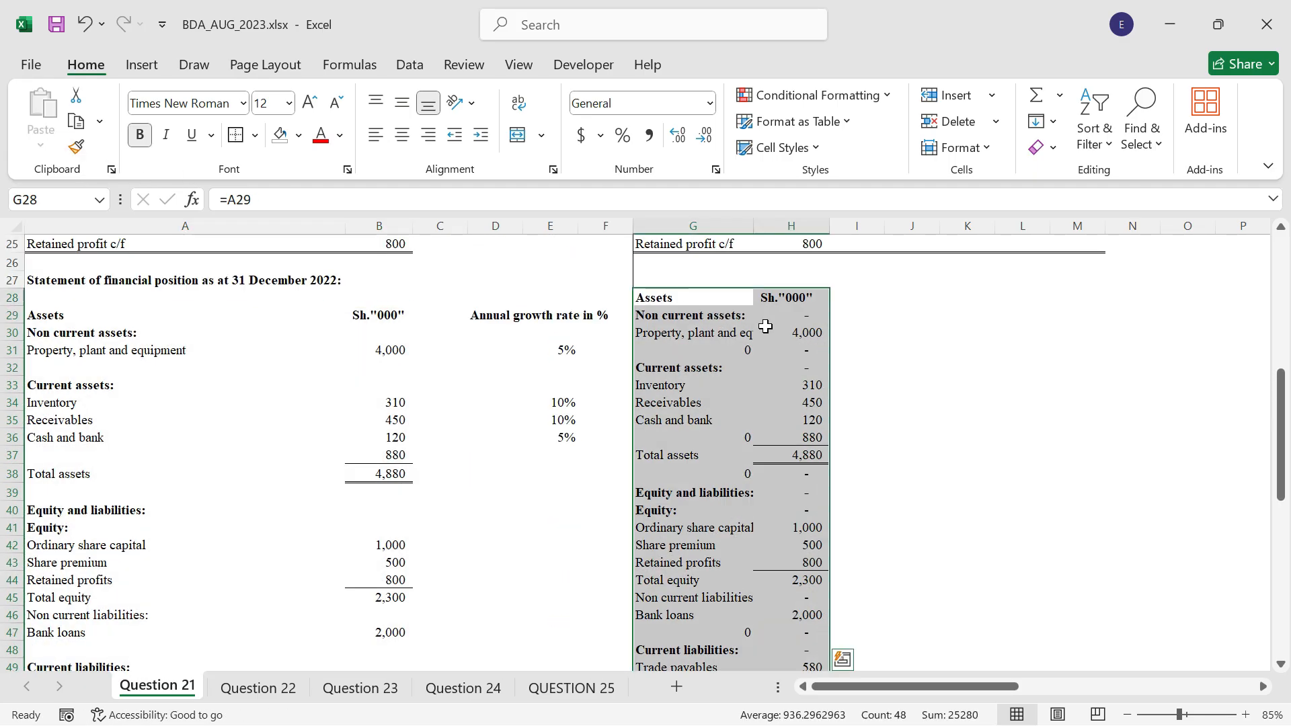
Step: Copy the formatting of the linked figures in H28:H51 onto the forecast columns I28:M51
left_click(800, 368)
left_click_drag(788, 304, 794, 637)
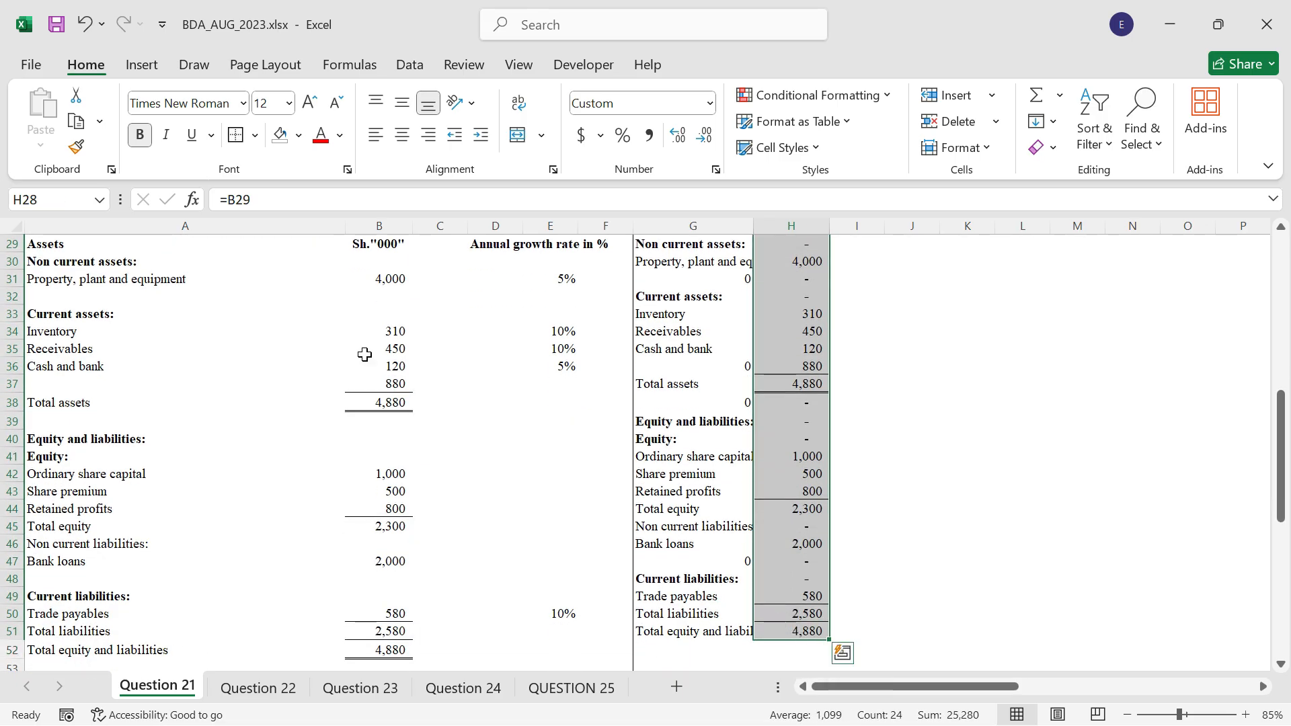
left_click(78, 151)
scroll(989, 460, "up", 2)
mouse_move(856, 336)
left_mouse_down()
mouse_move(1132, 398)
mouse_move(1078, 539)
mouse_move(1066, 679)
mouse_move(1059, 633)
left_mouse_up()
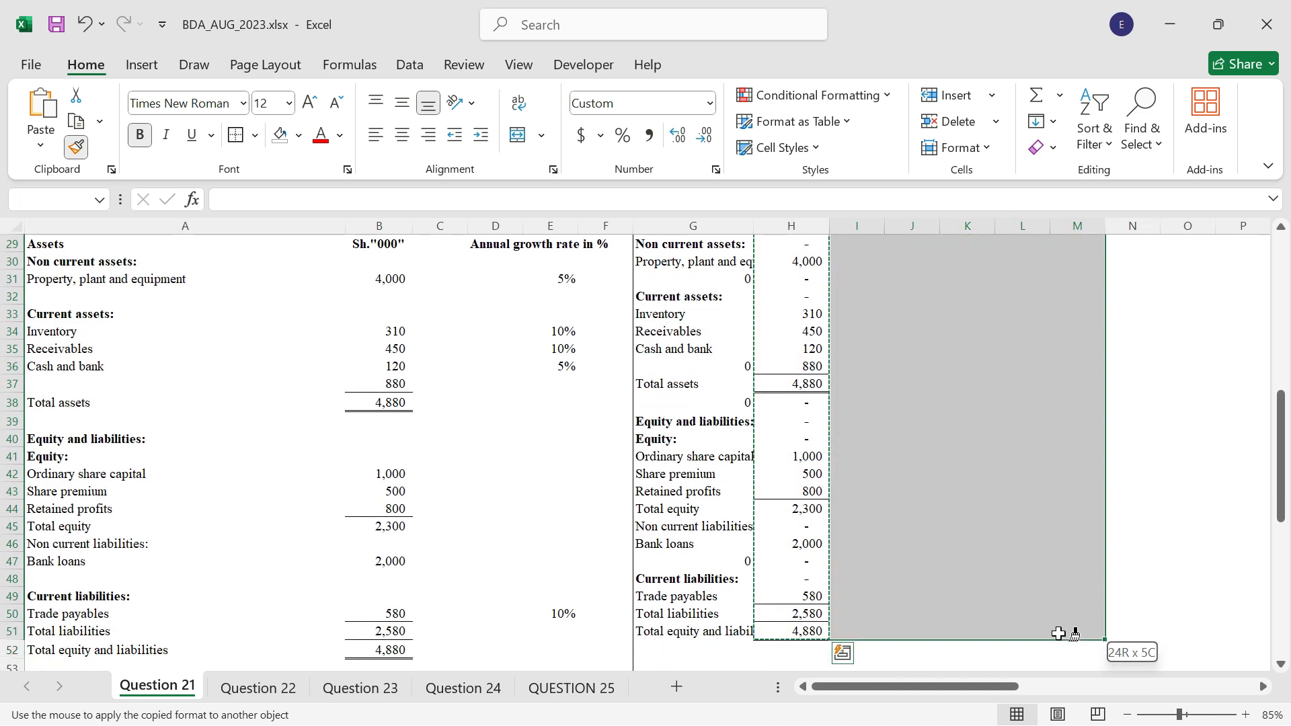
scroll(1009, 571, "up", 4)
left_click(967, 506)
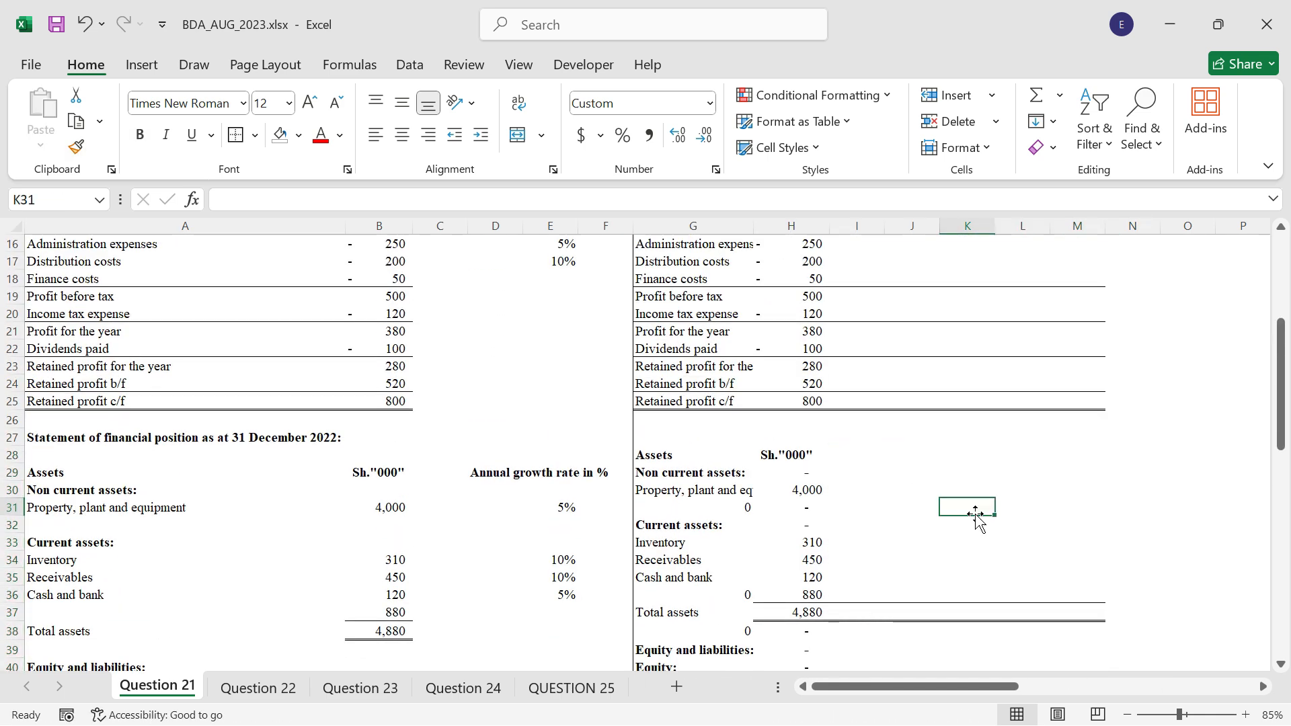
Step: Replace the link in H28 with the Sh."000" heading copied from B29 and extend it across to M28
left_click(797, 452)
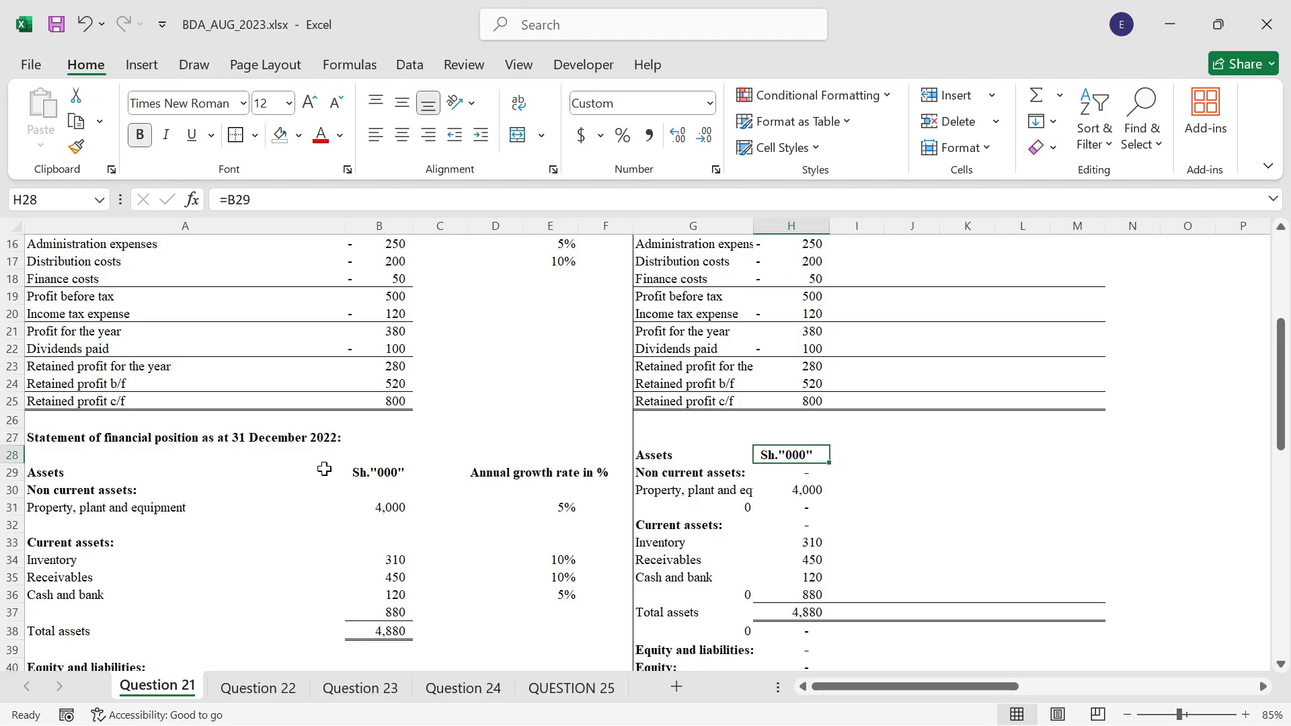
left_click(358, 475)
key("ctrl+c")
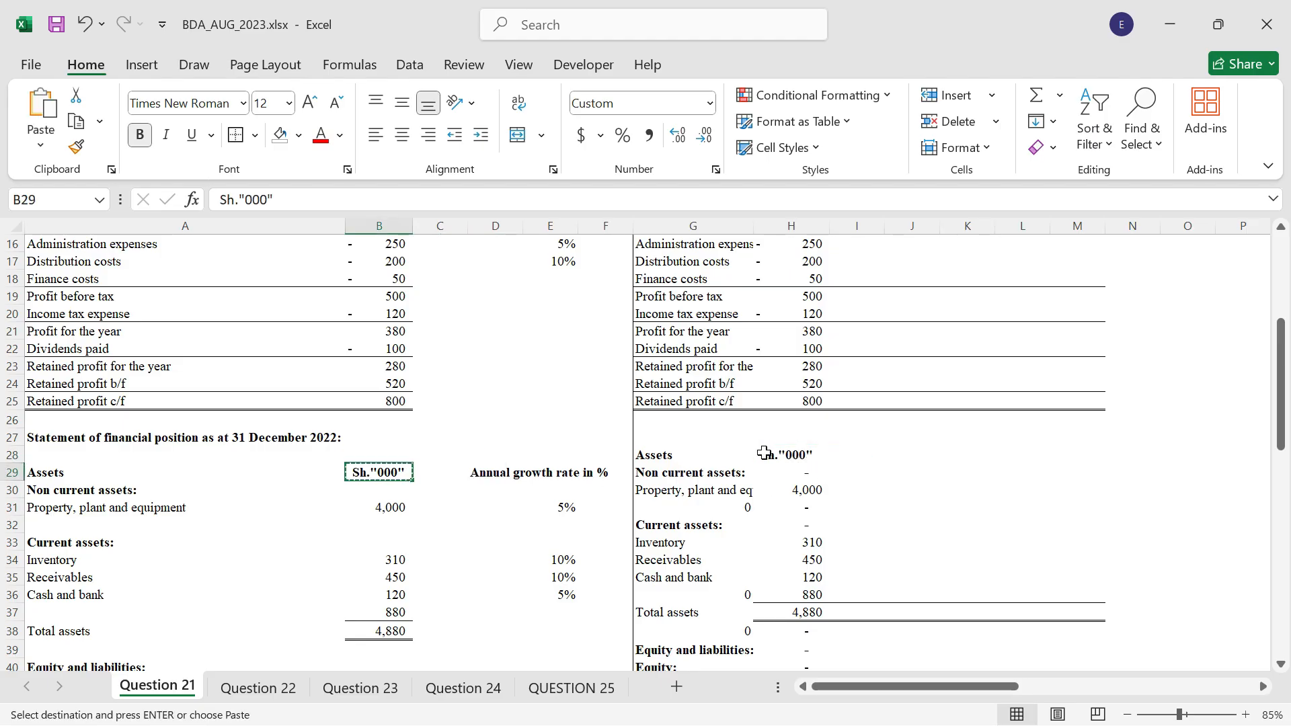
left_click(801, 454)
key("ctrl+v")
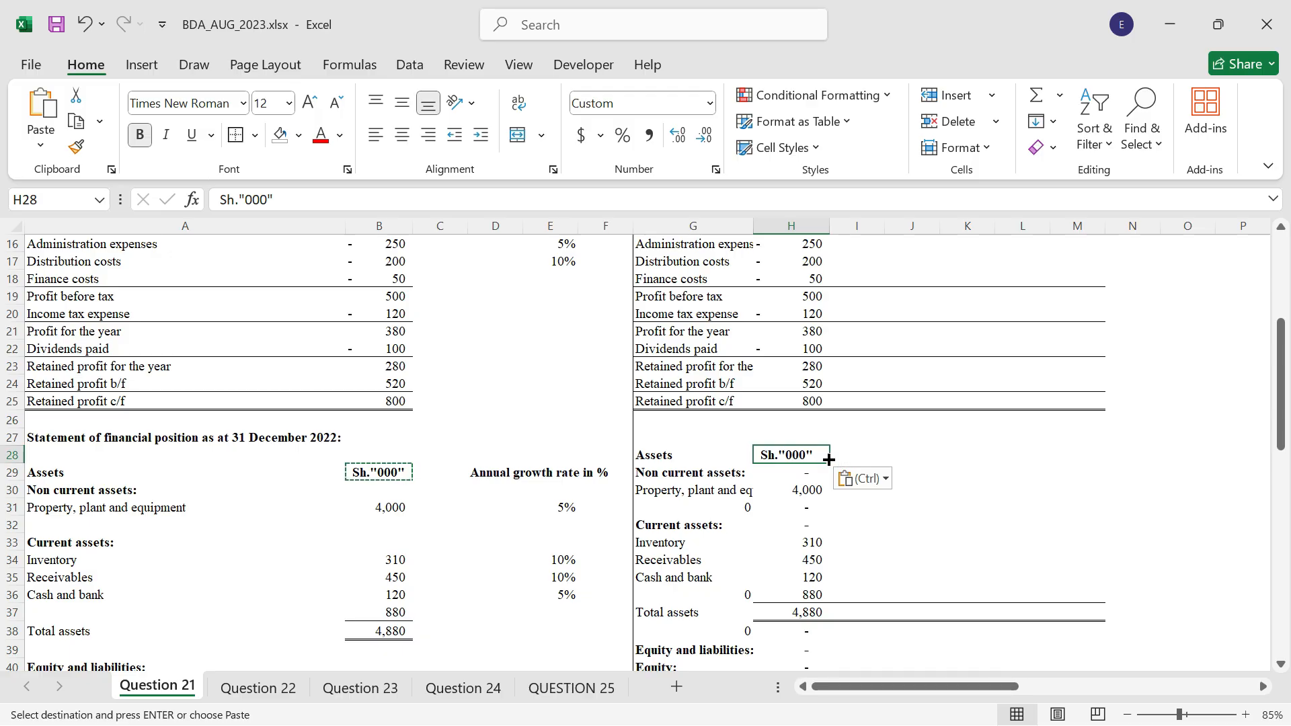
left_click_drag(841, 460, 1103, 455)
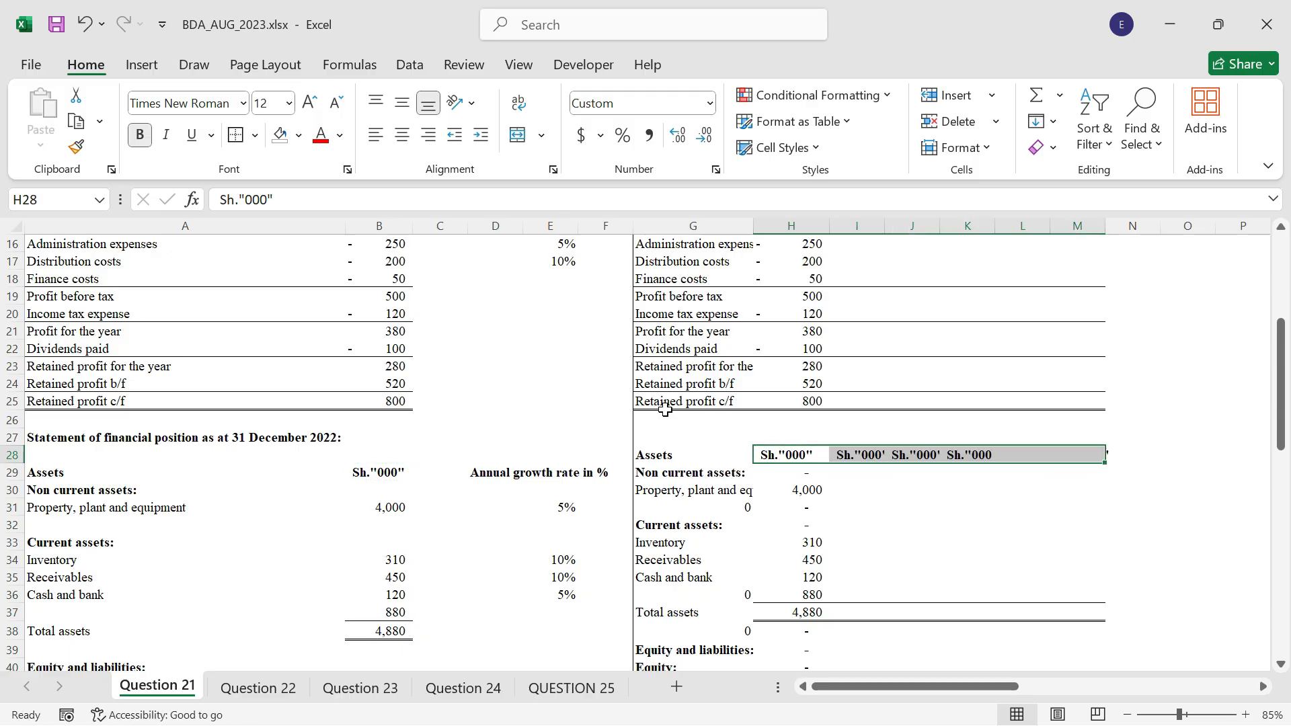
Step: Link H27 to the 2022 year heading with =H11 and fill the formula across to M27
left_click(785, 439)
type("=")
scroll(815, 398, "up", 2)
scroll(815, 398, "up", 3)
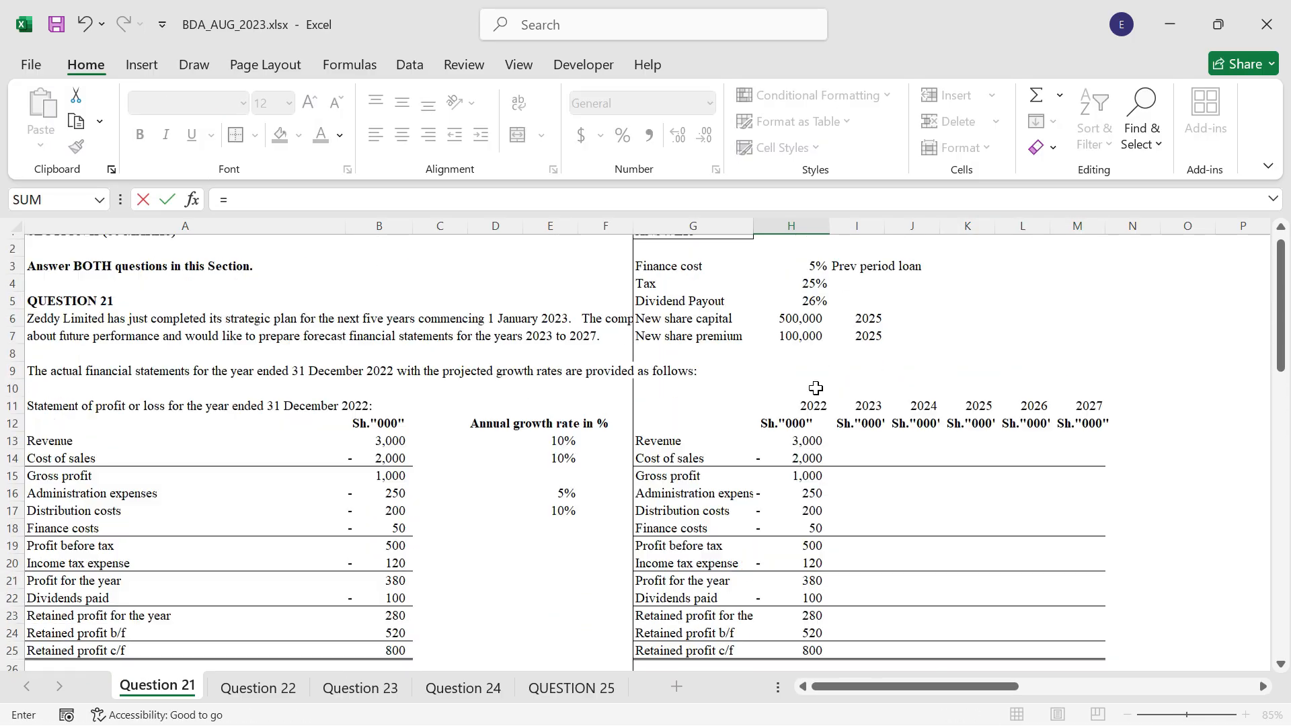
left_click(809, 419)
key("ctrl+Return")
scroll(937, 455, "down", 3)
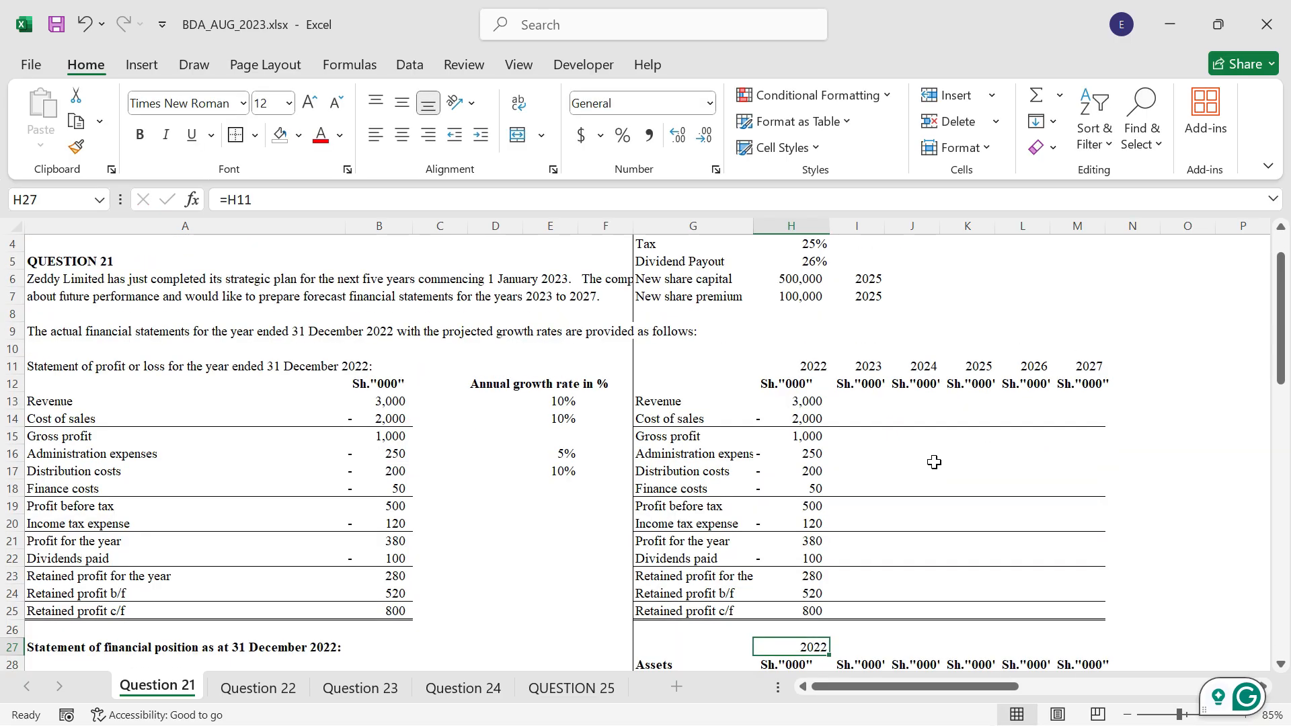
left_click_drag(834, 553, 1093, 553)
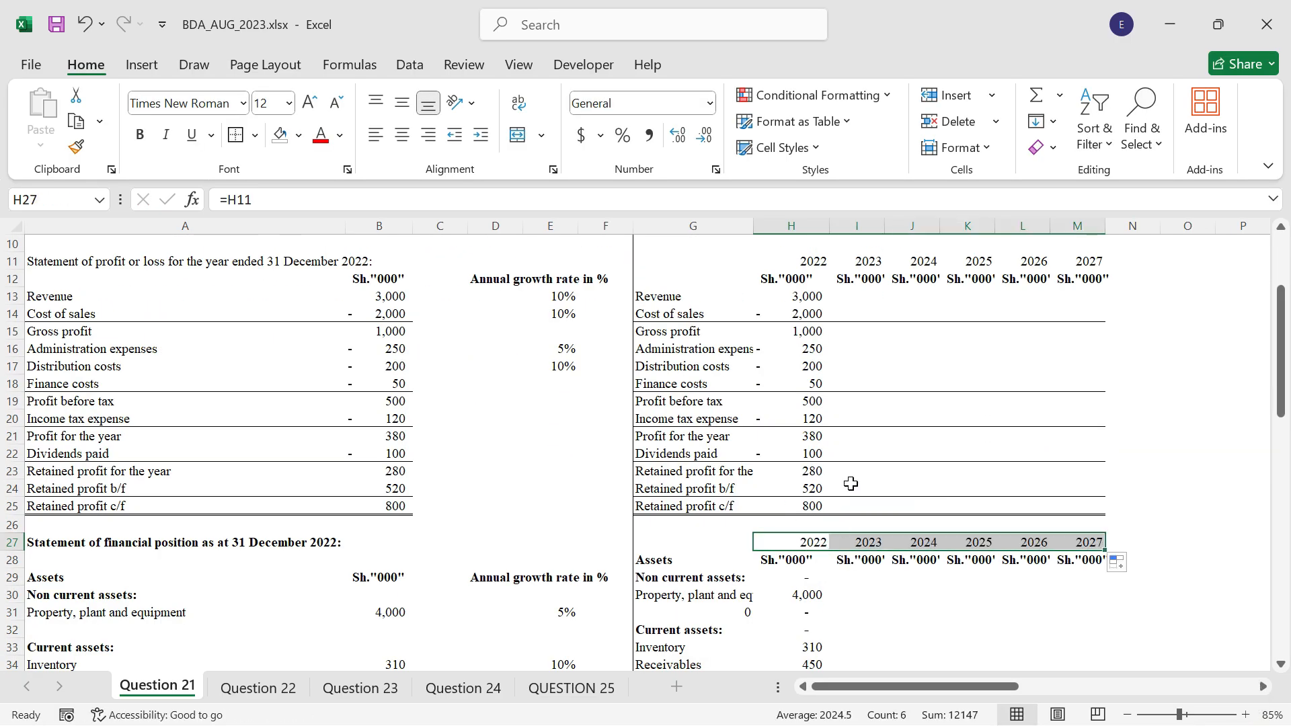
Step: Forecast revenue with =H13*(1+$E$13) in I13 and fill the formula across to 2027 in M13
scroll(920, 531, "down", 3)
scroll(918, 535, "up", 3)
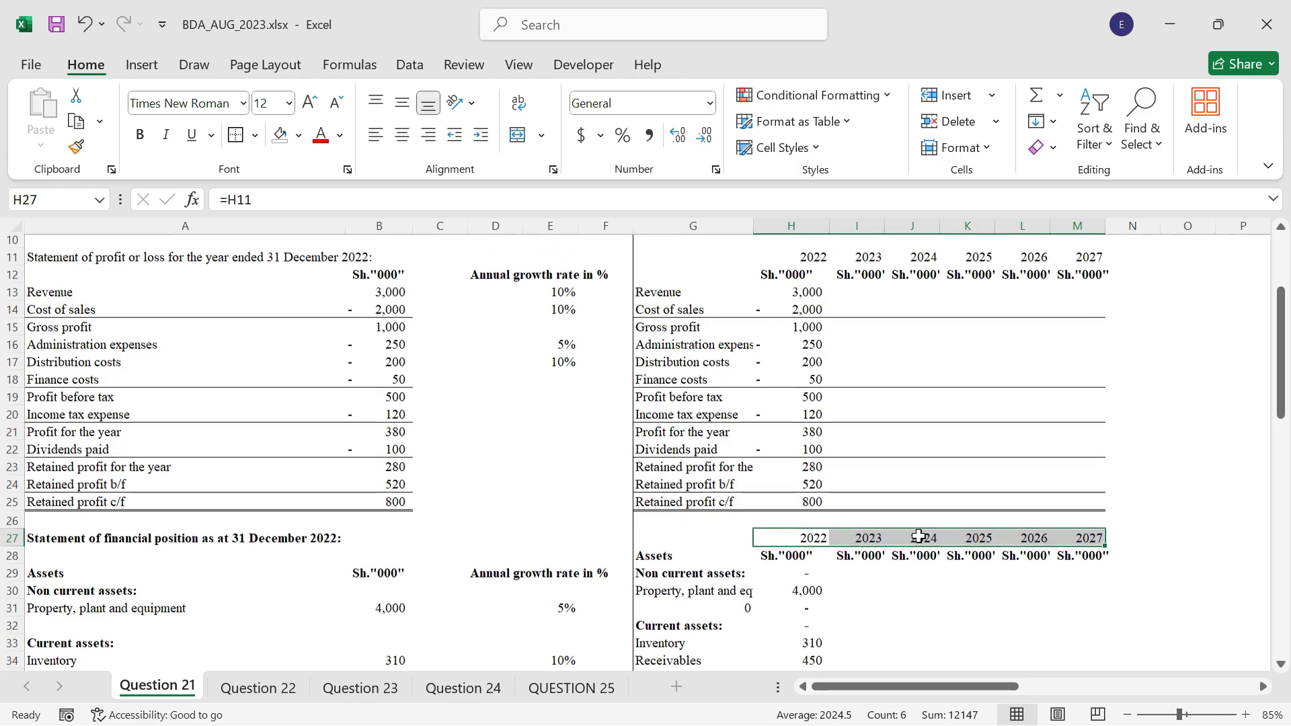
left_click(847, 299)
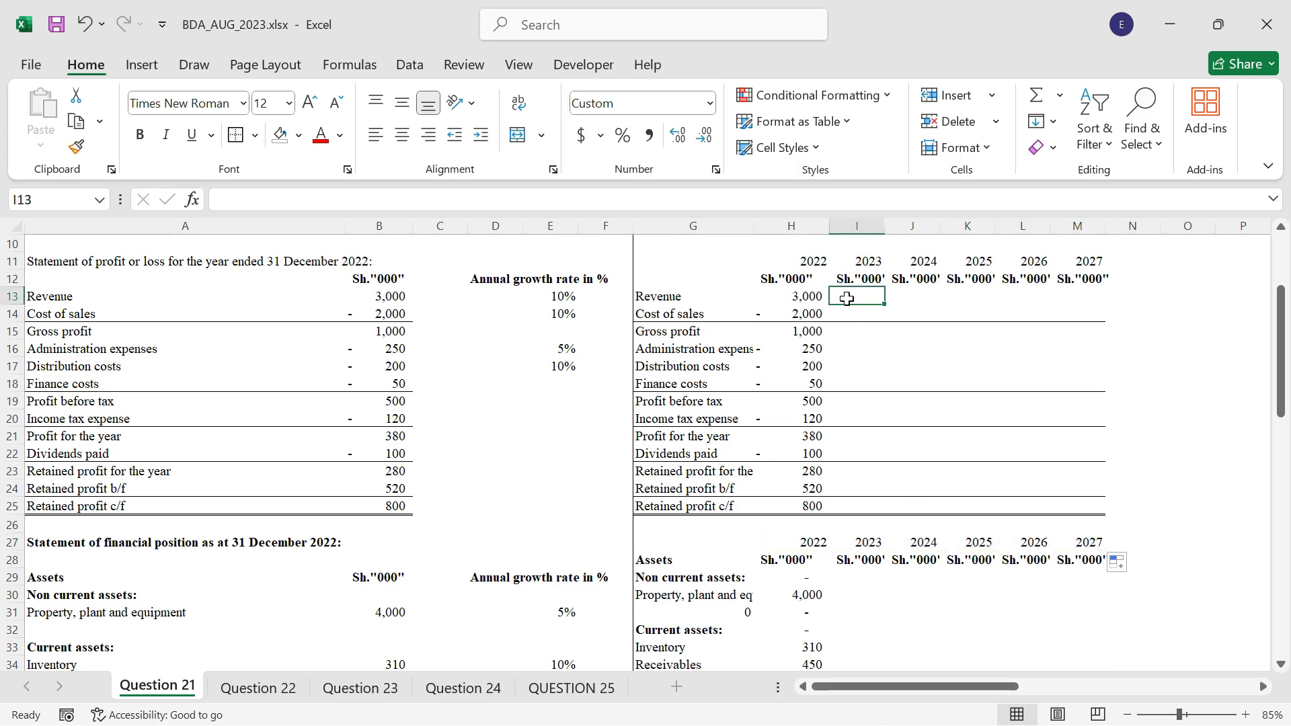
type("=")
key("Left")
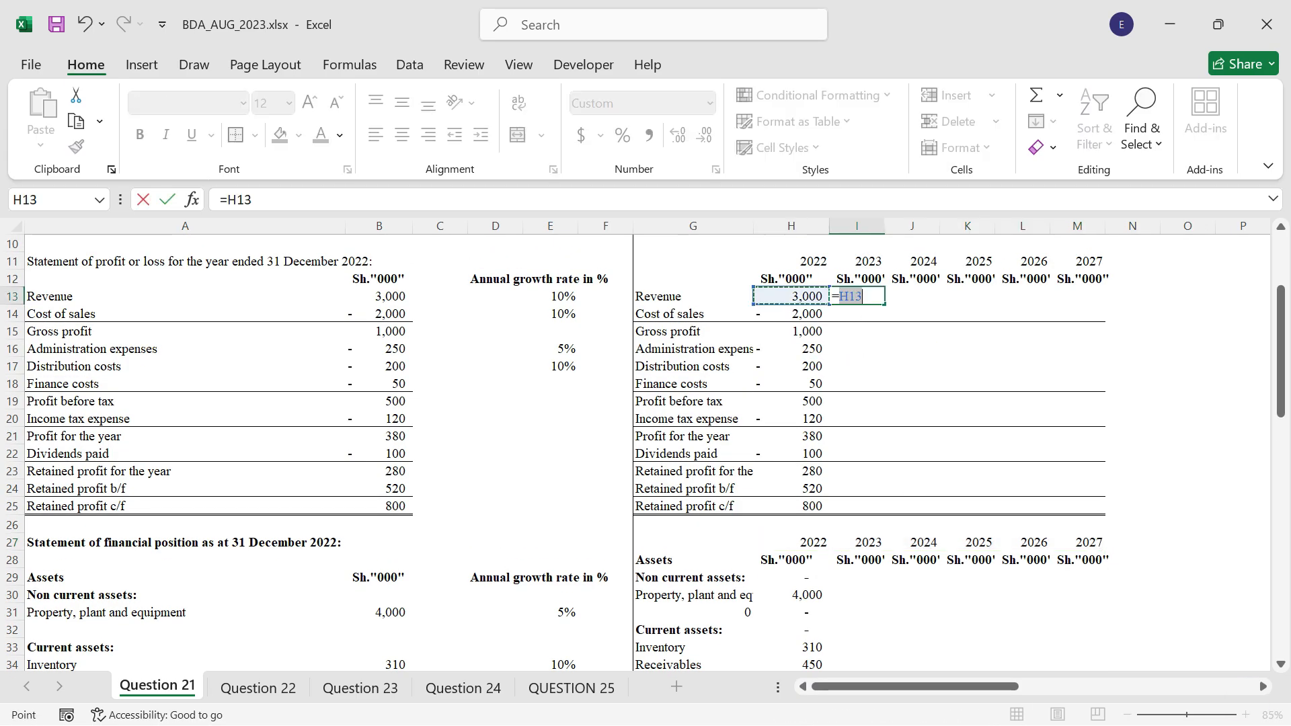
type("*")
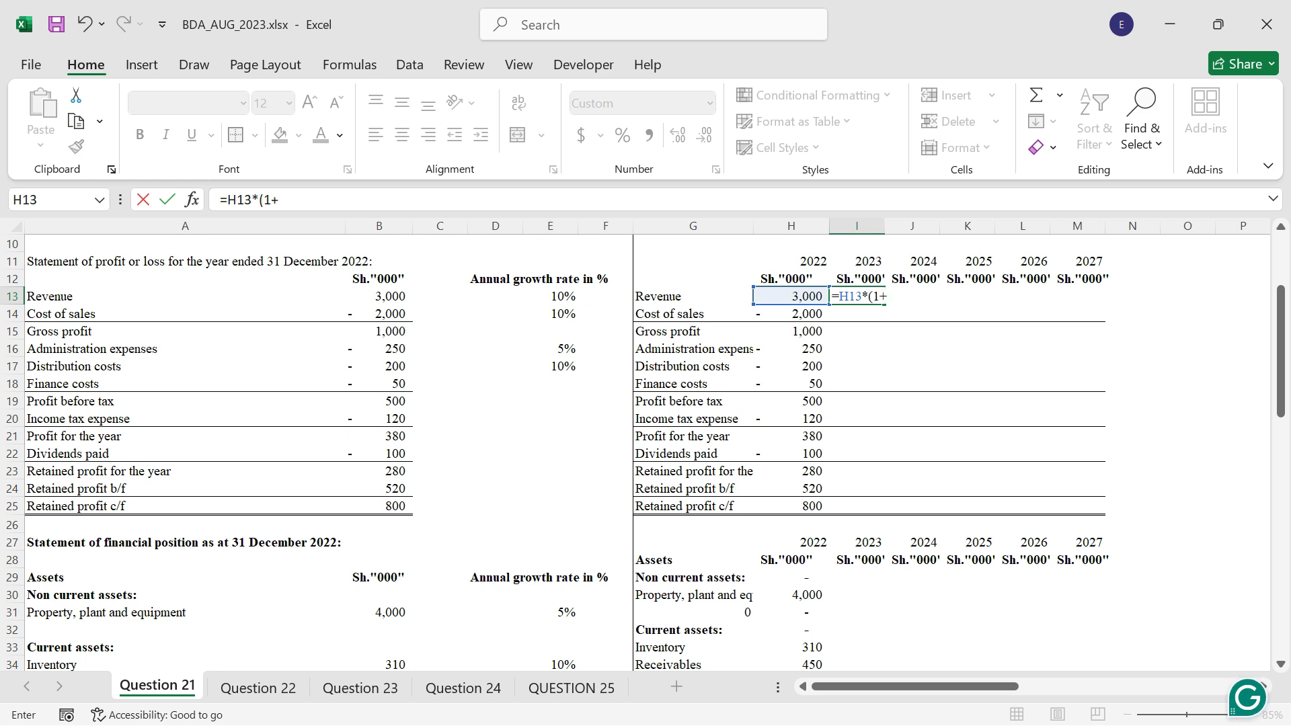
left_click(563, 297)
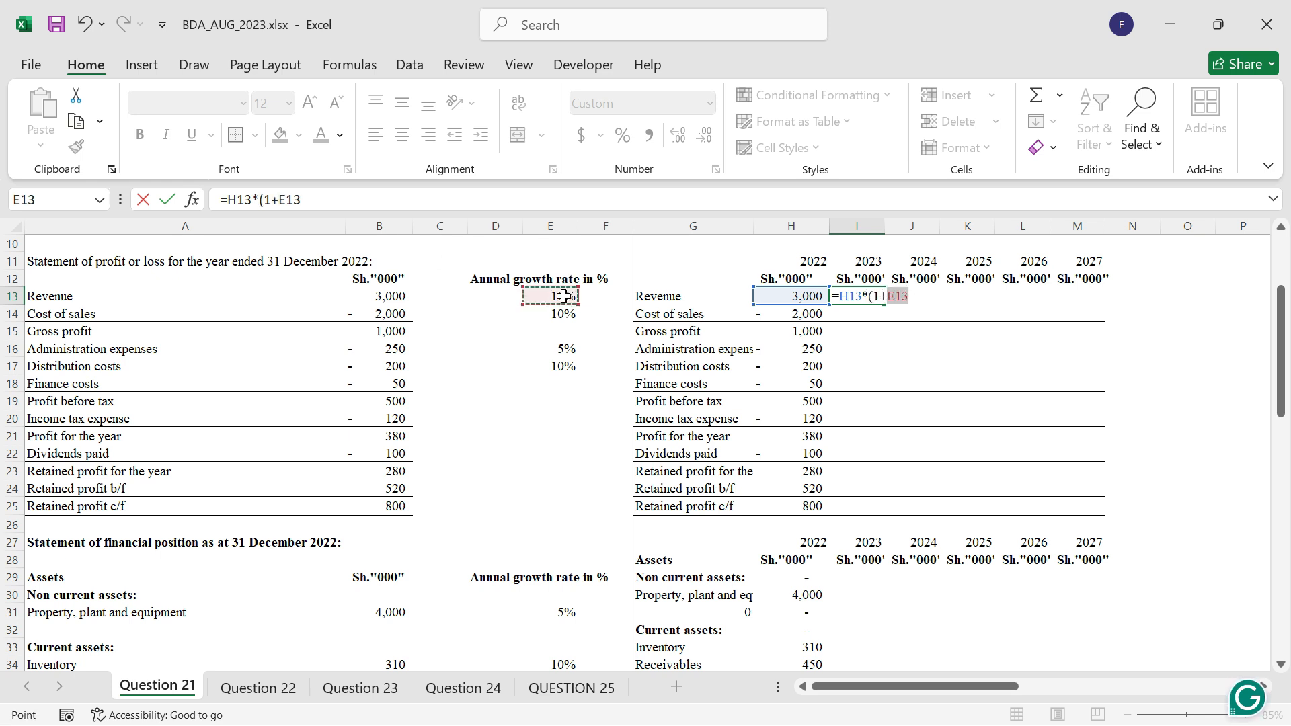
key("F4")
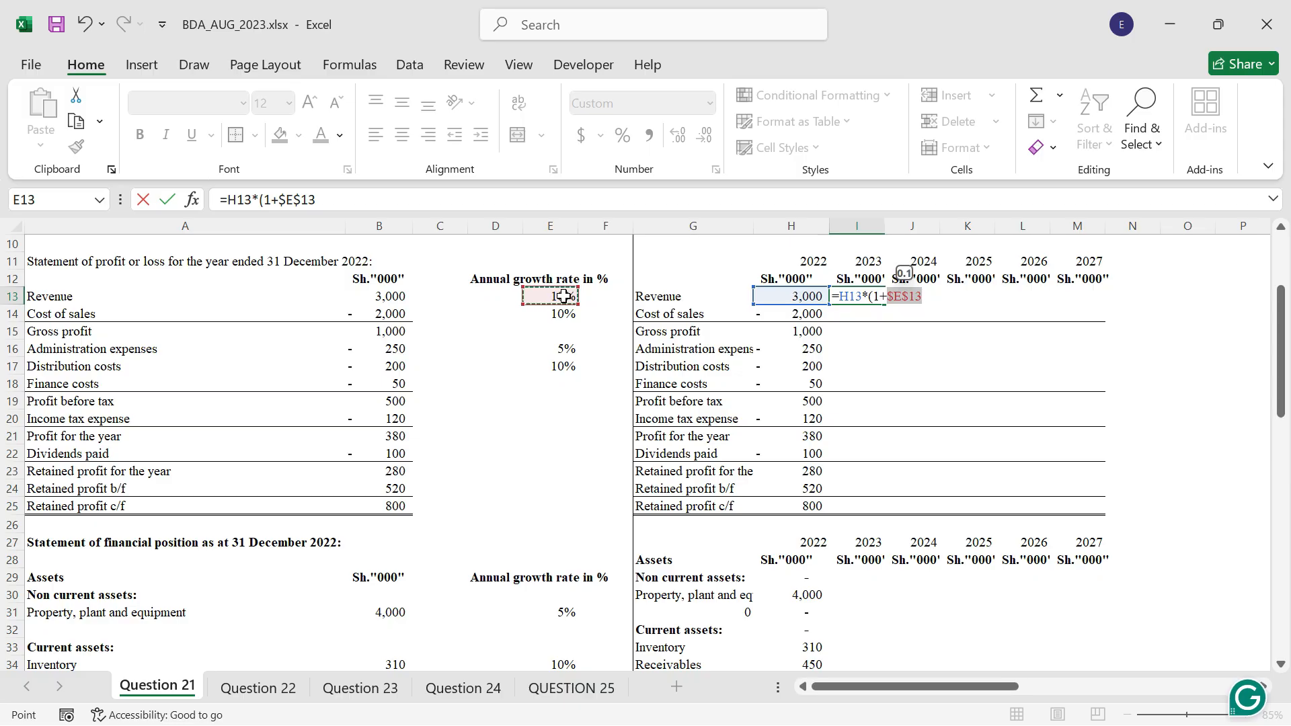
type(")")
key("ctrl+Return")
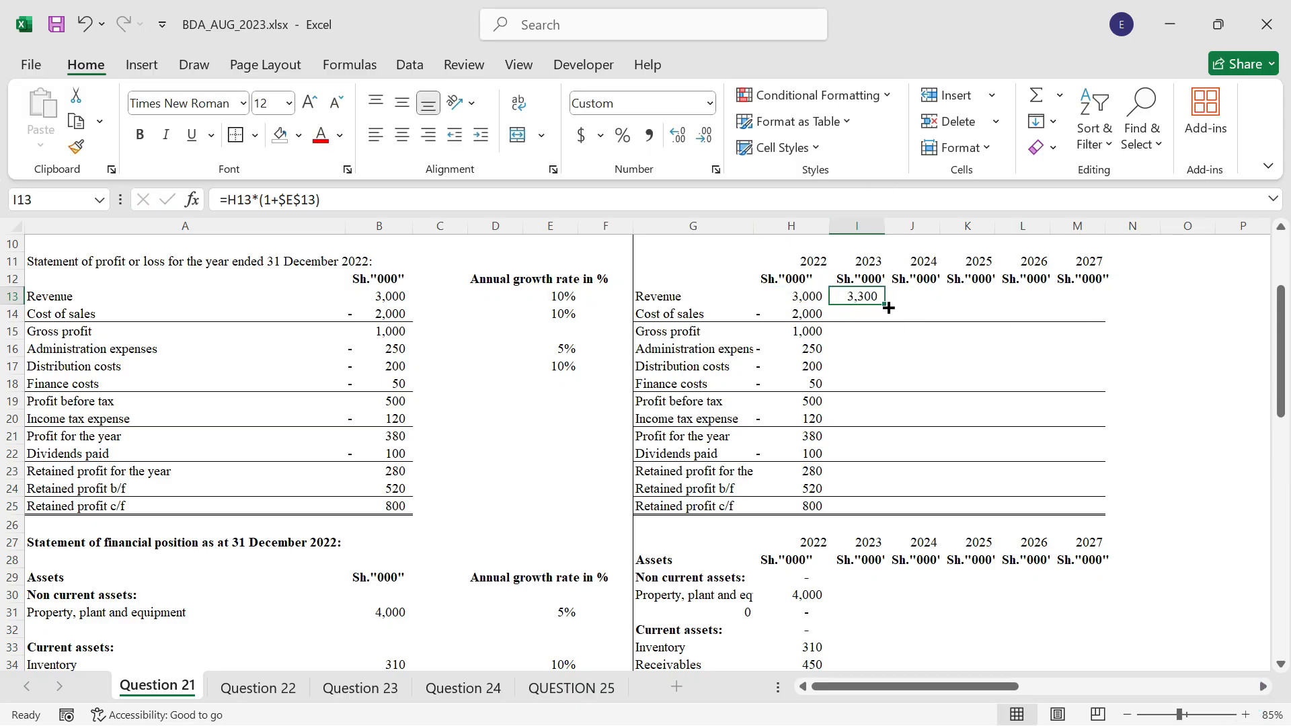
left_click_drag(884, 306, 1096, 298)
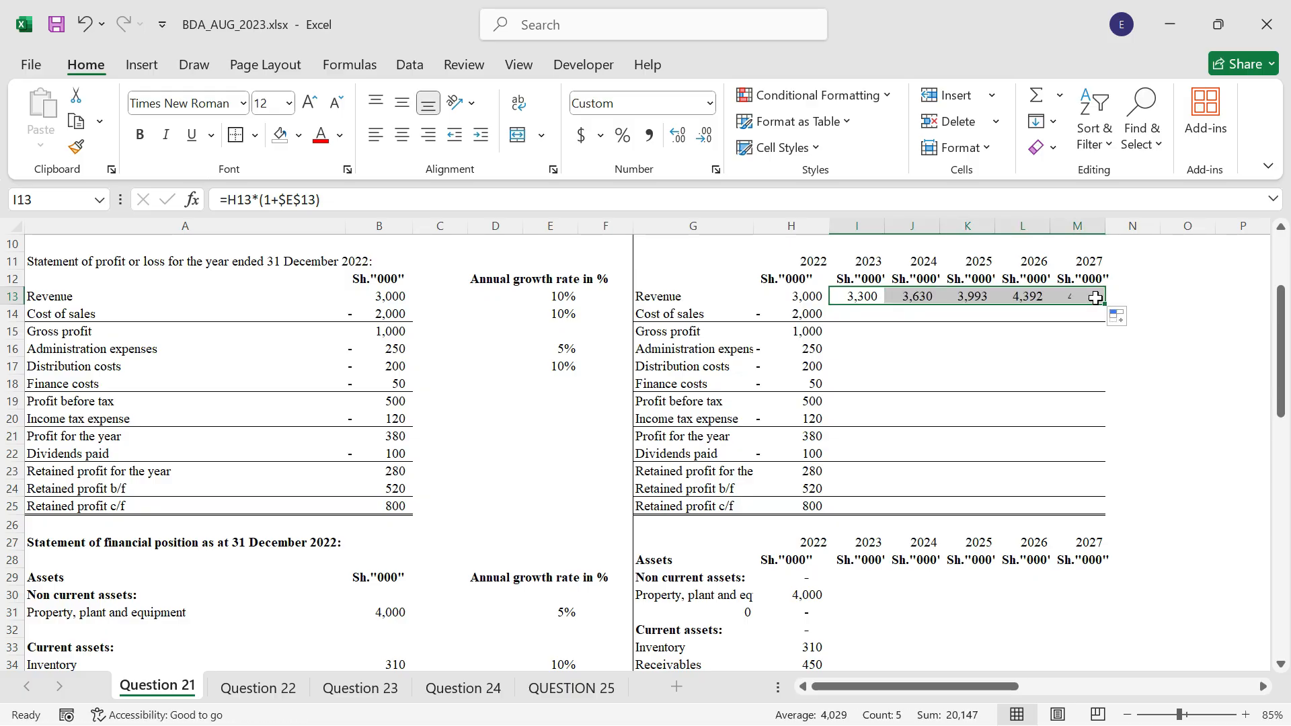
Step: Forecast cost of sales with =H14*(1+$E$14) in I14 and fill the formula across to M14
left_click(866, 316)
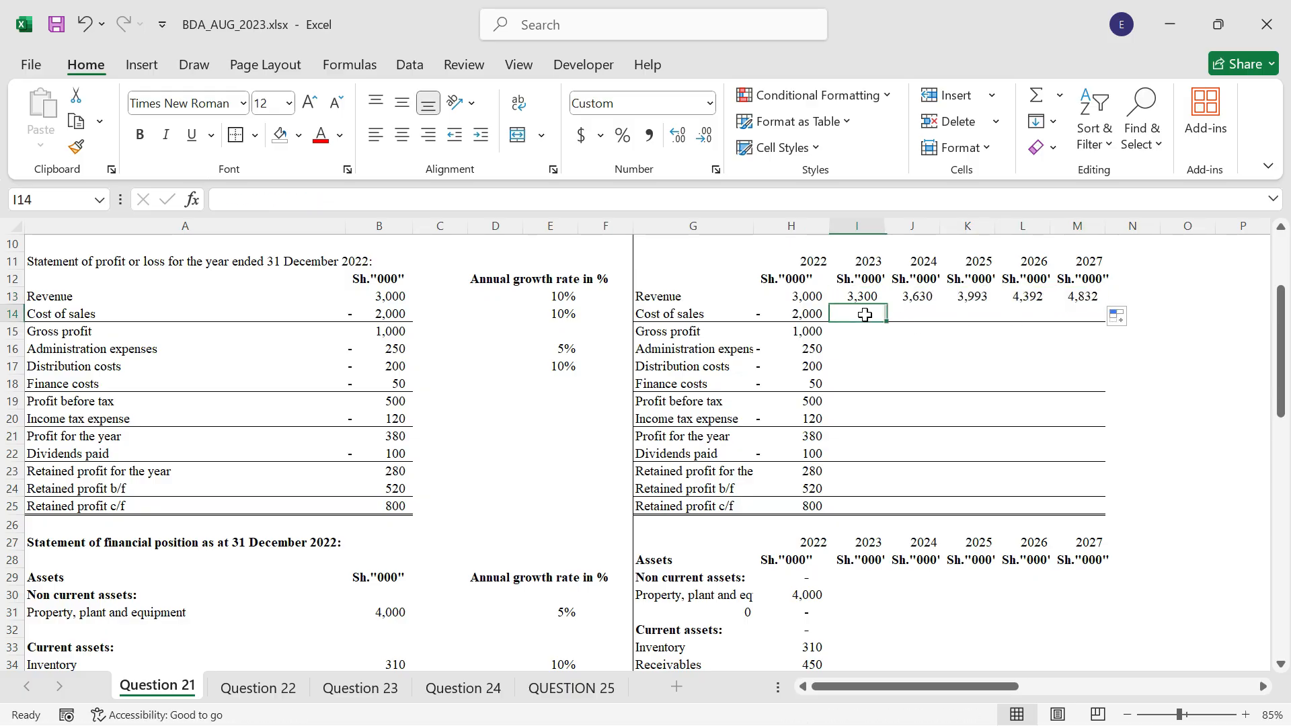
type("=")
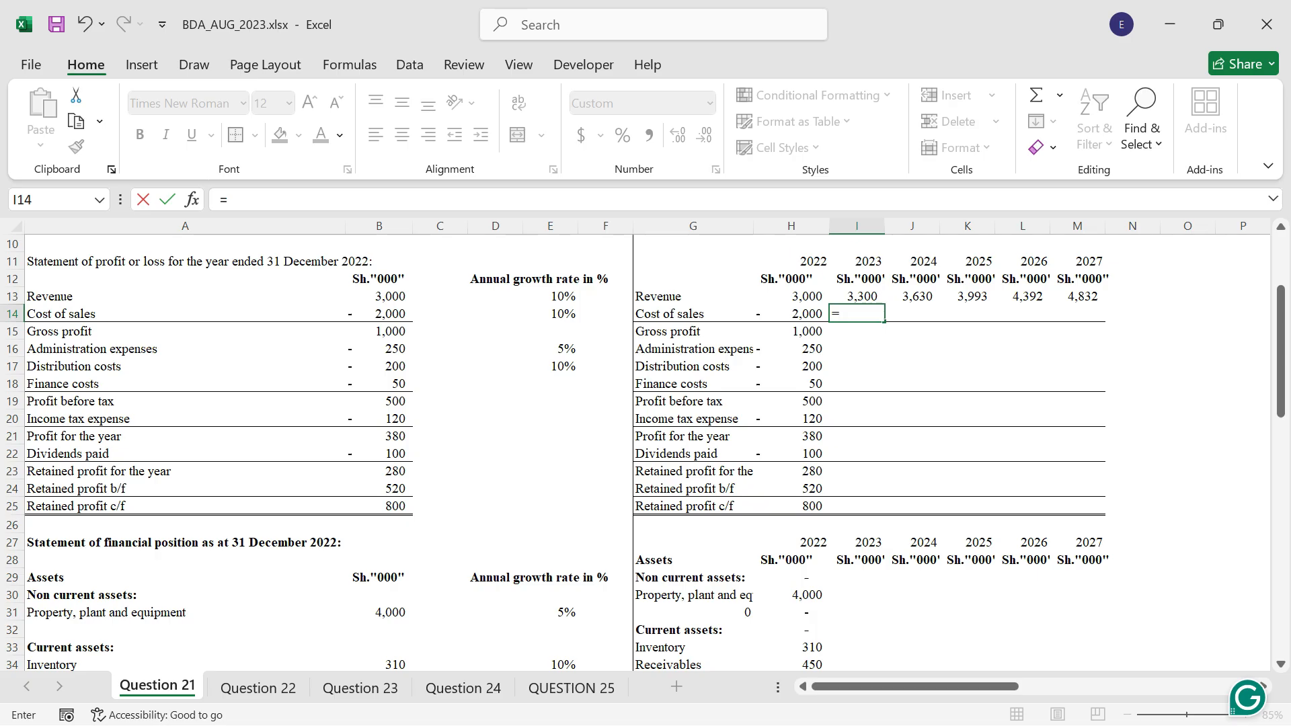
key("Left")
key("Left")
key("Right")
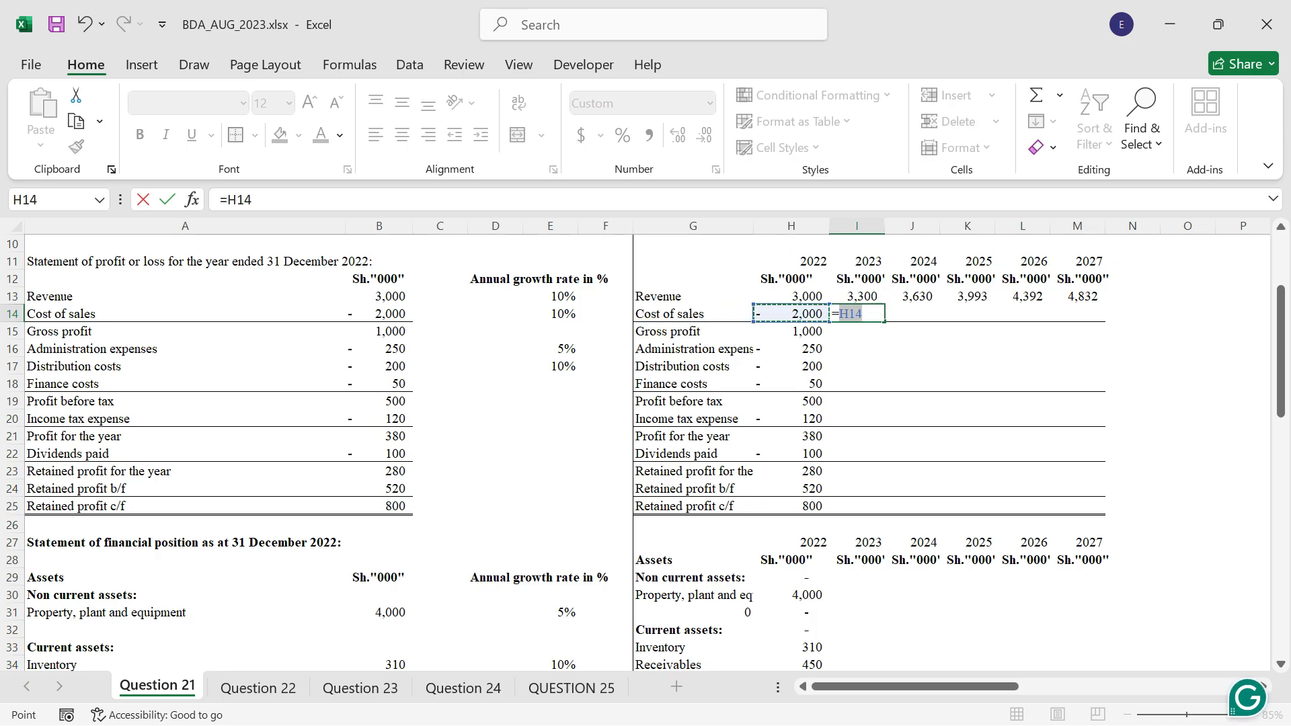
type("*(1+")
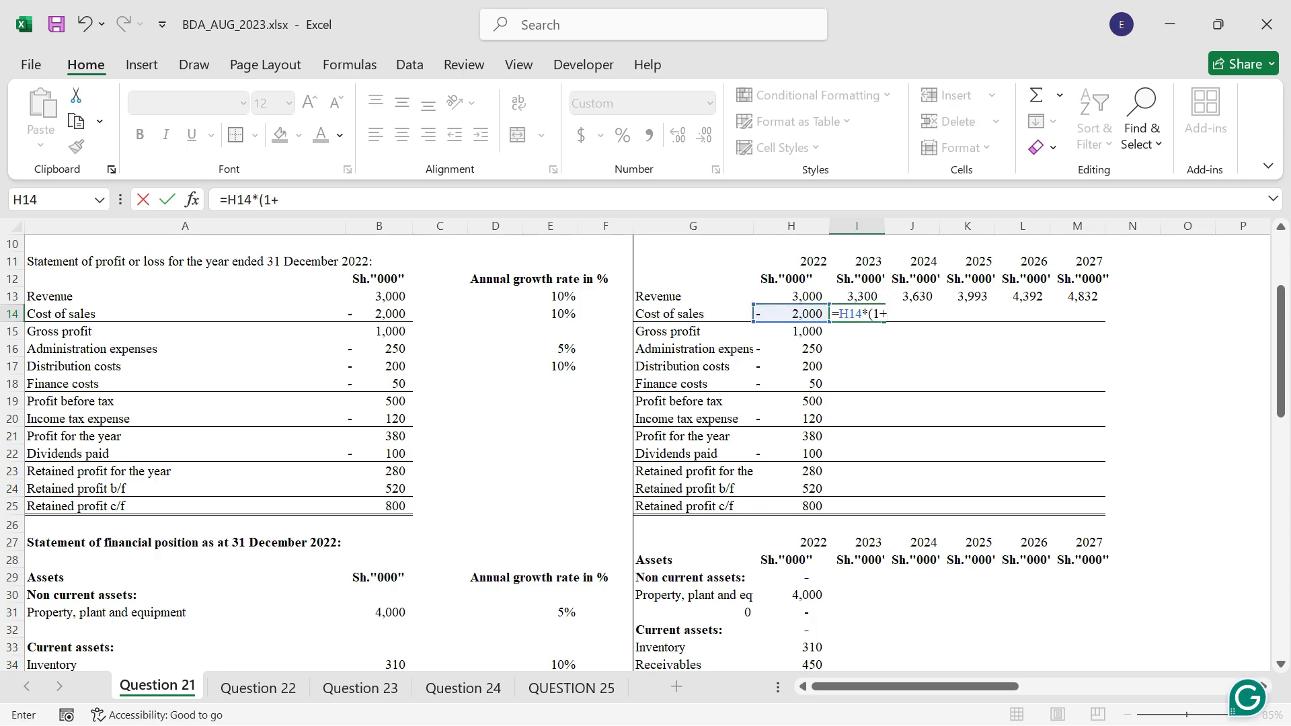
left_click(550, 315)
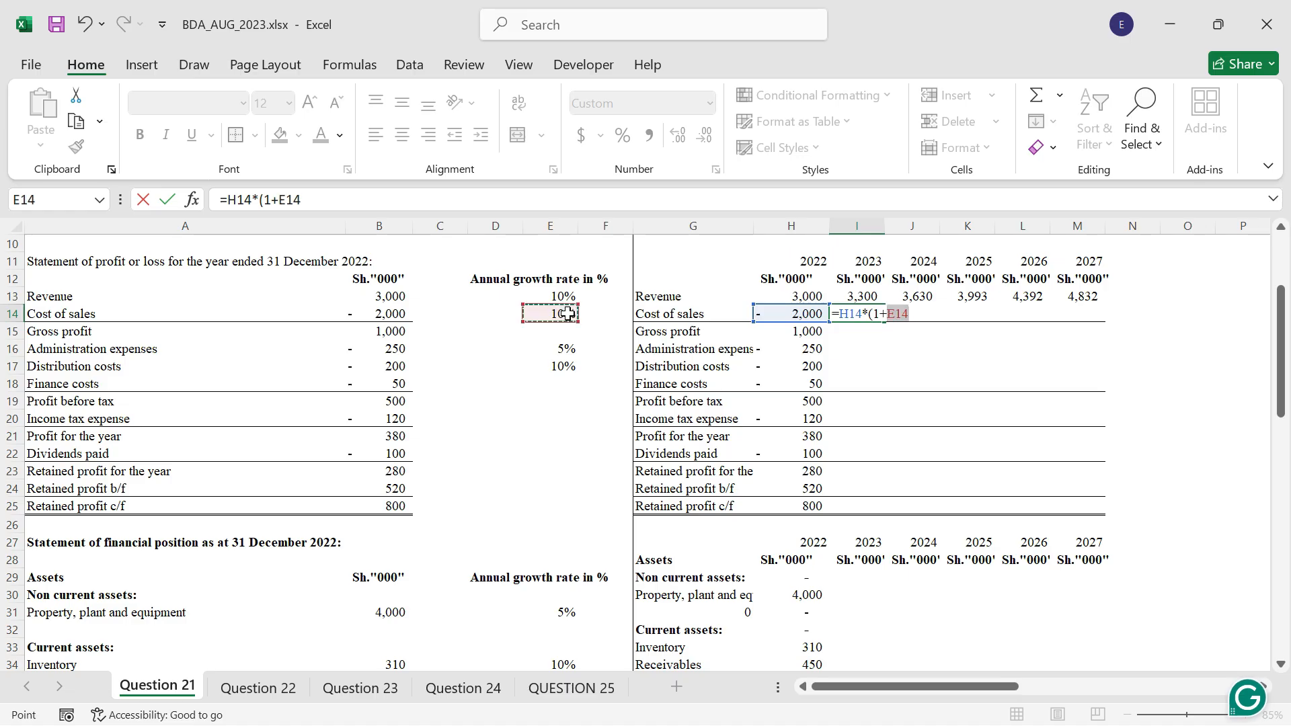
key("F4")
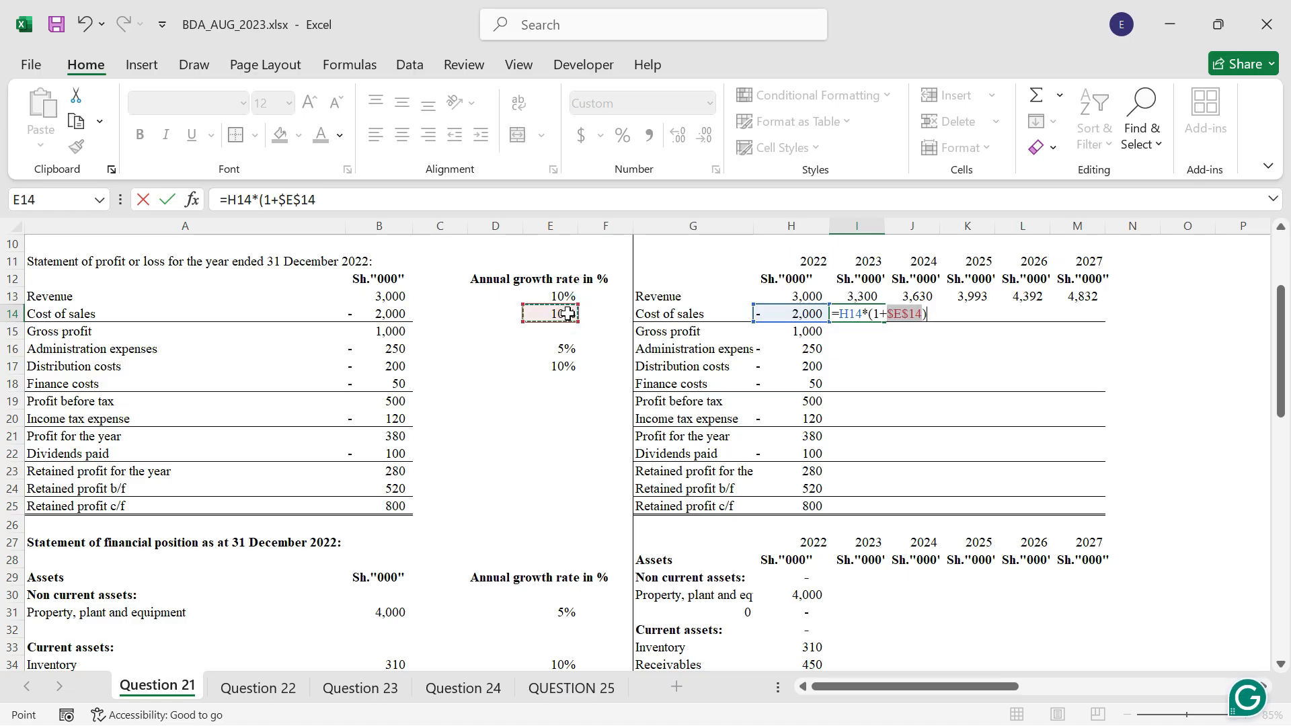
type(")")
left_click(868, 316)
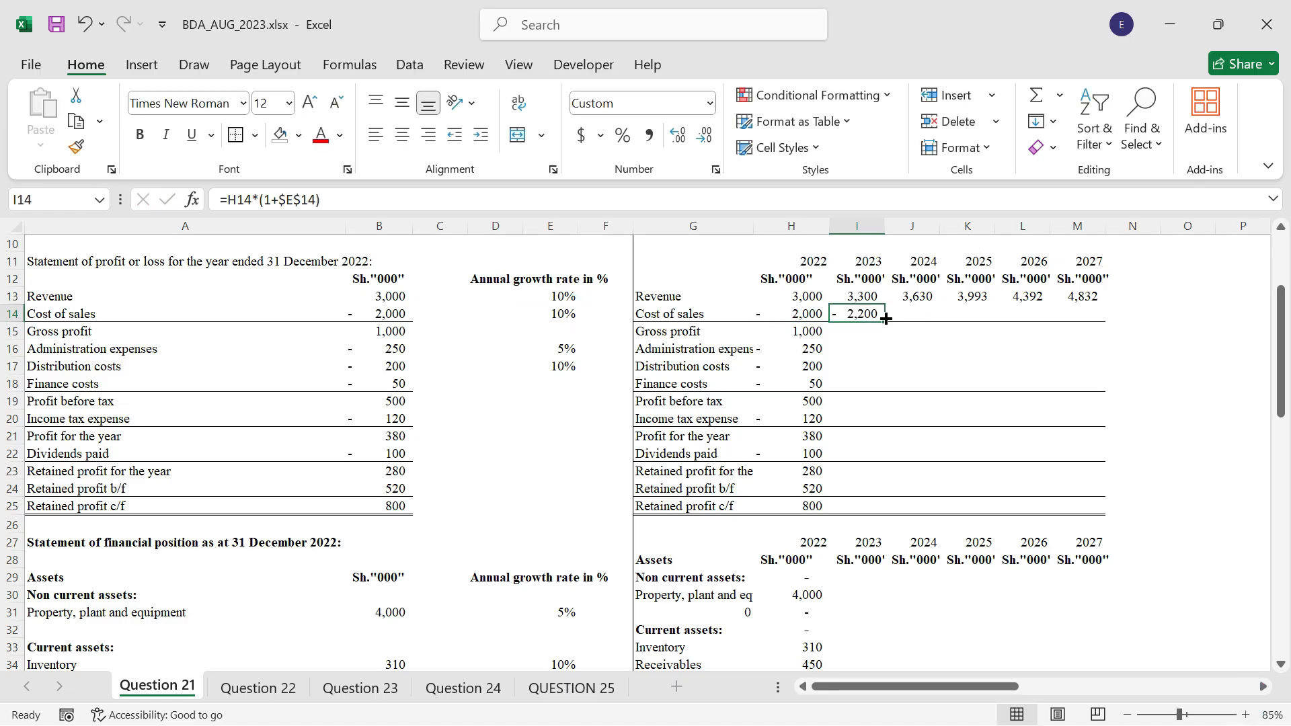
left_click_drag(886, 319, 1100, 320)
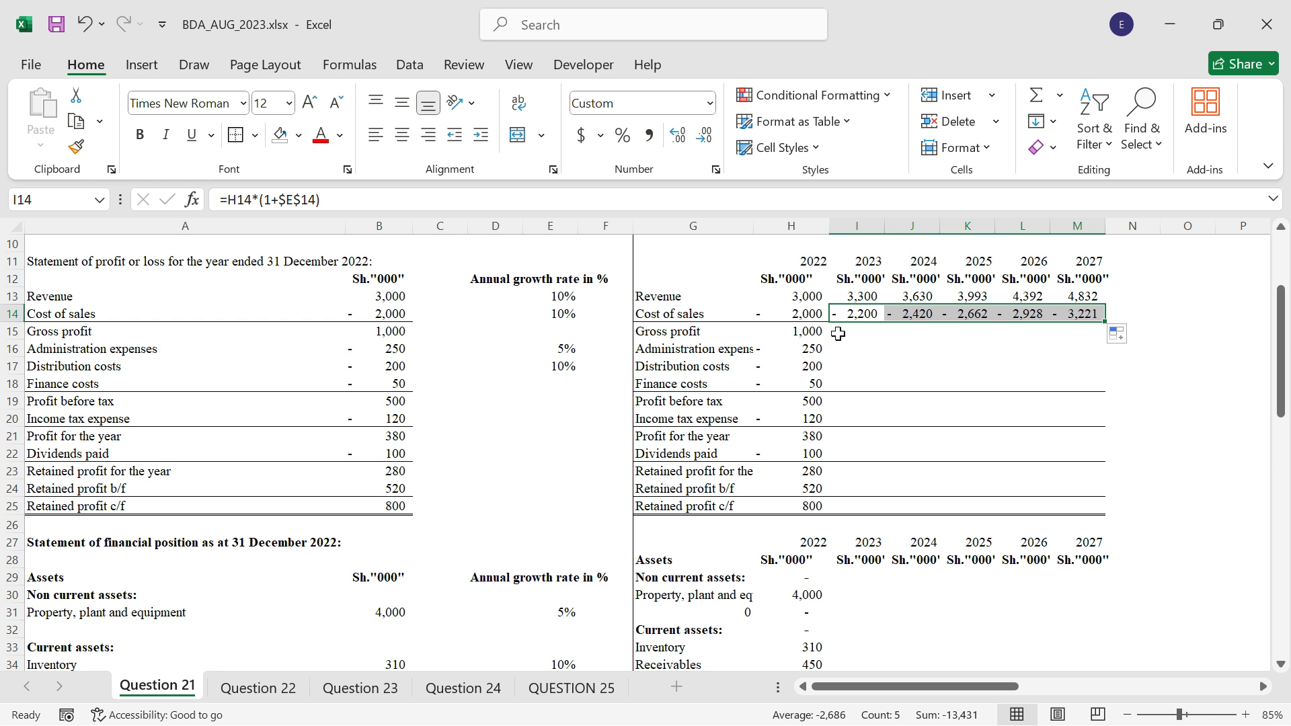
Step: Calculate 2023 gross profit with =SUM(I13:I14) in I15 and fill the formula across to M15
left_click(838, 334)
type("=SU")
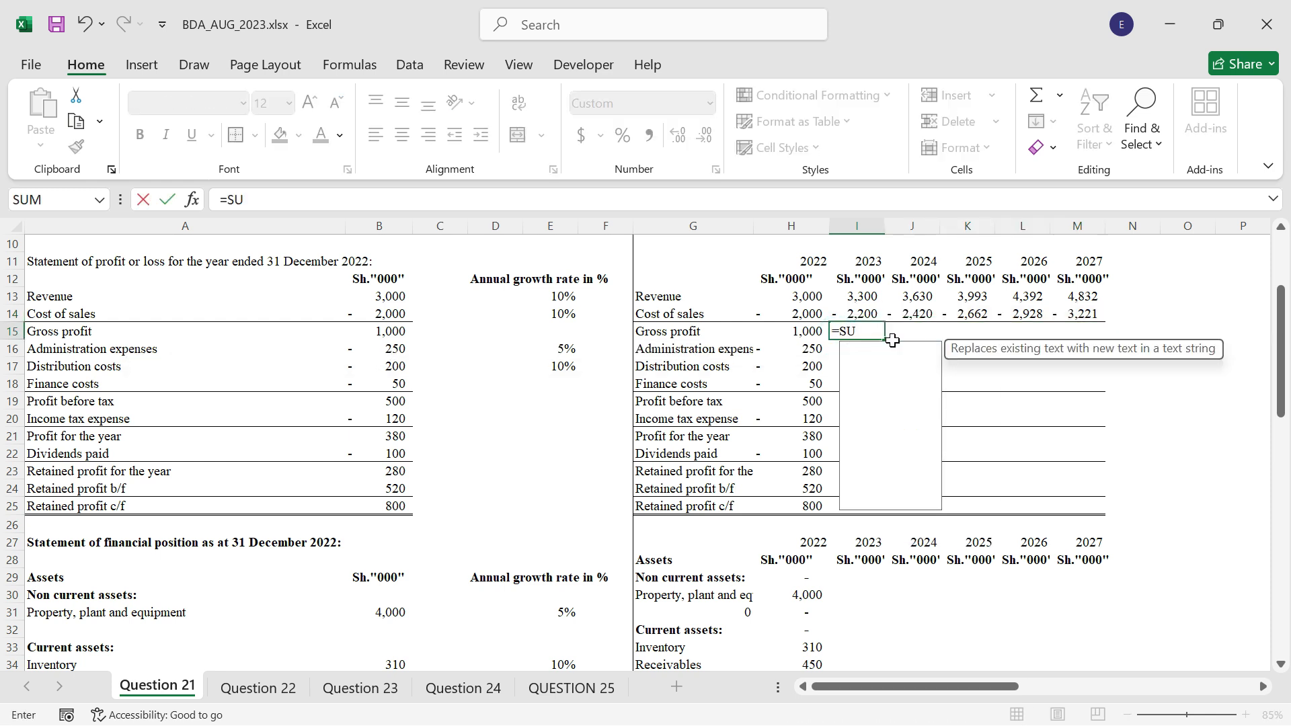
type("M(")
left_click_drag(867, 305, 864, 314)
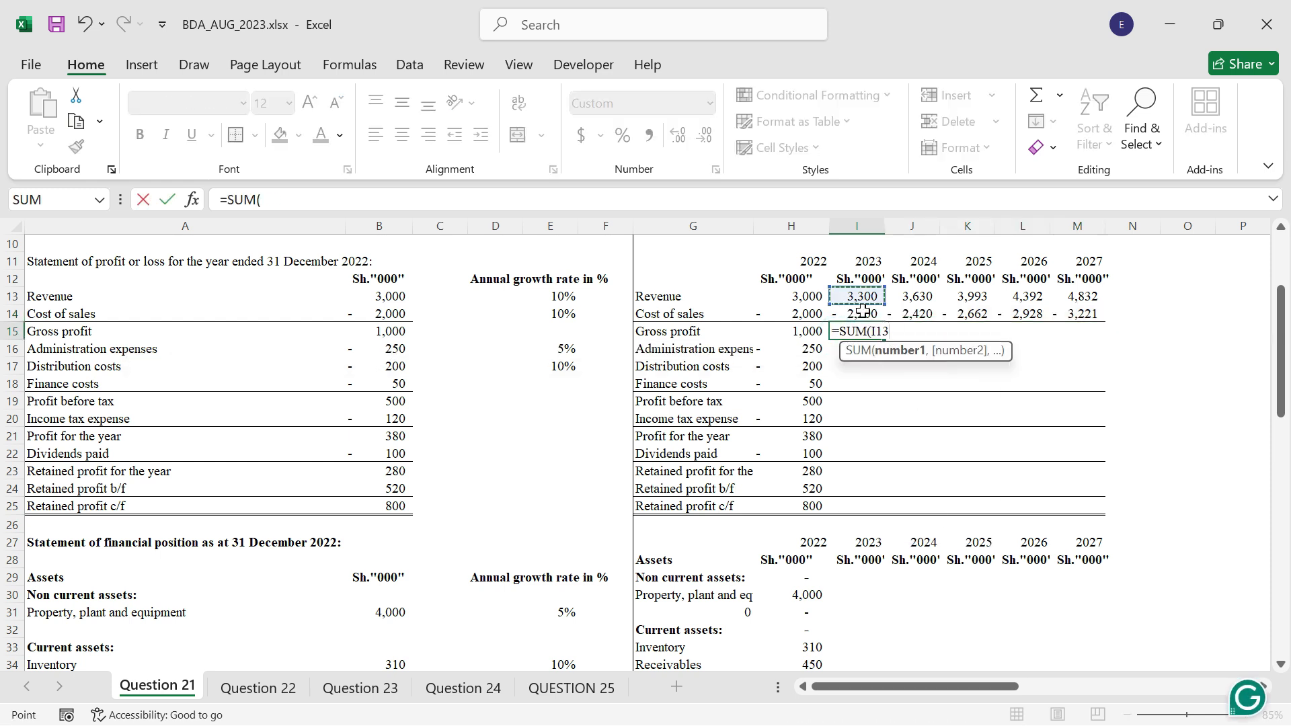
type(")")
key("ctrl+Return")
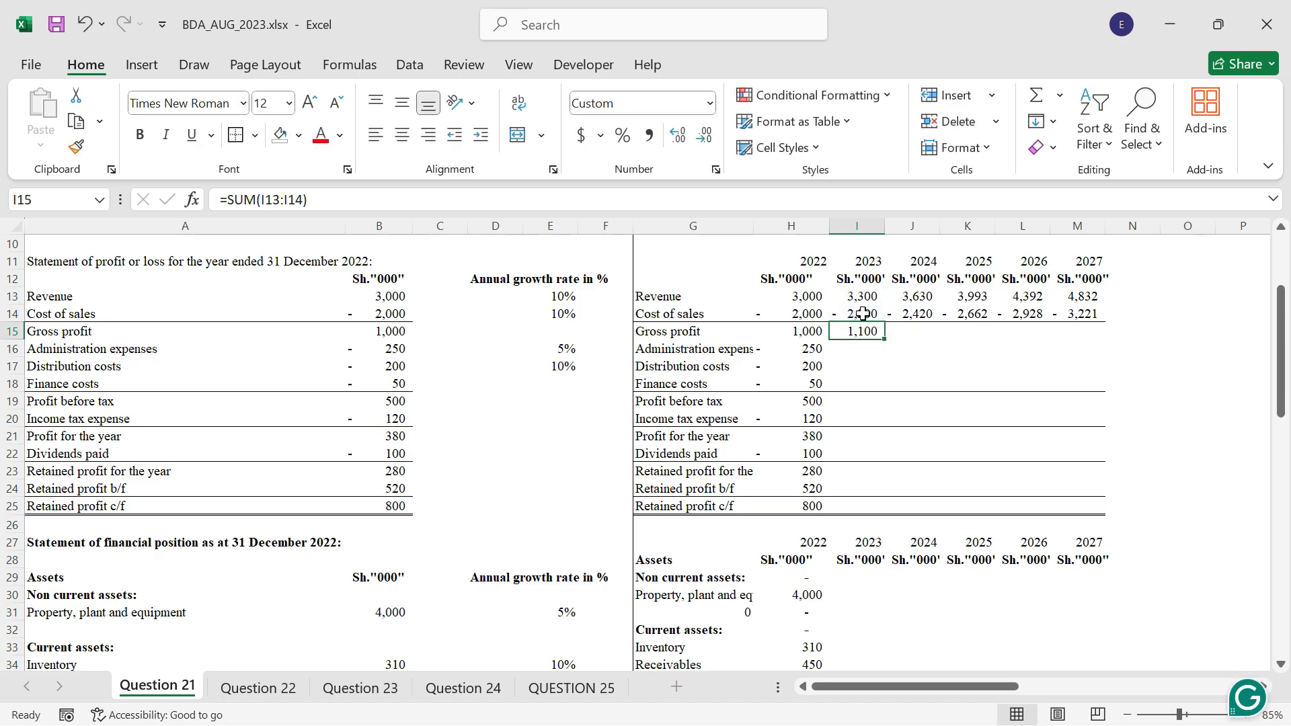
left_click_drag(884, 342, 1084, 339)
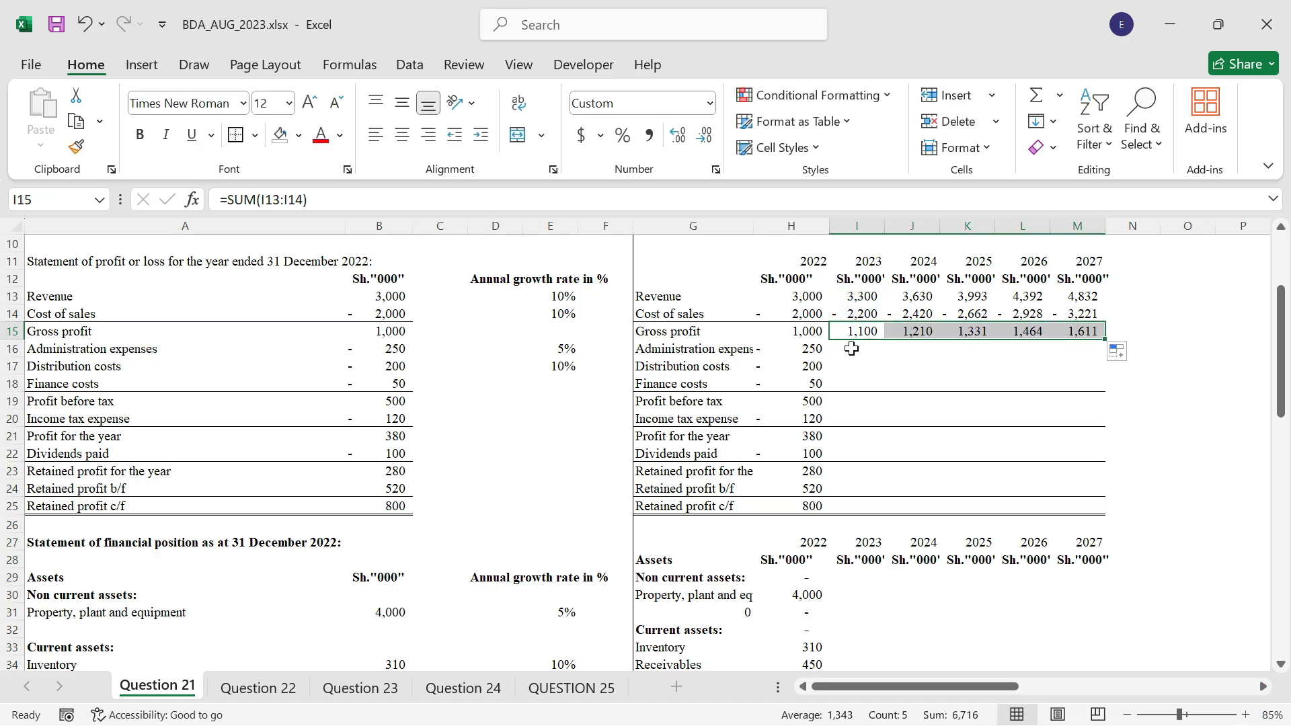
Step: Forecast administration expenses with =H16*(1+$E$16) in I16 and fill the formula across to M16
left_click(852, 348)
type("=")
key("Left")
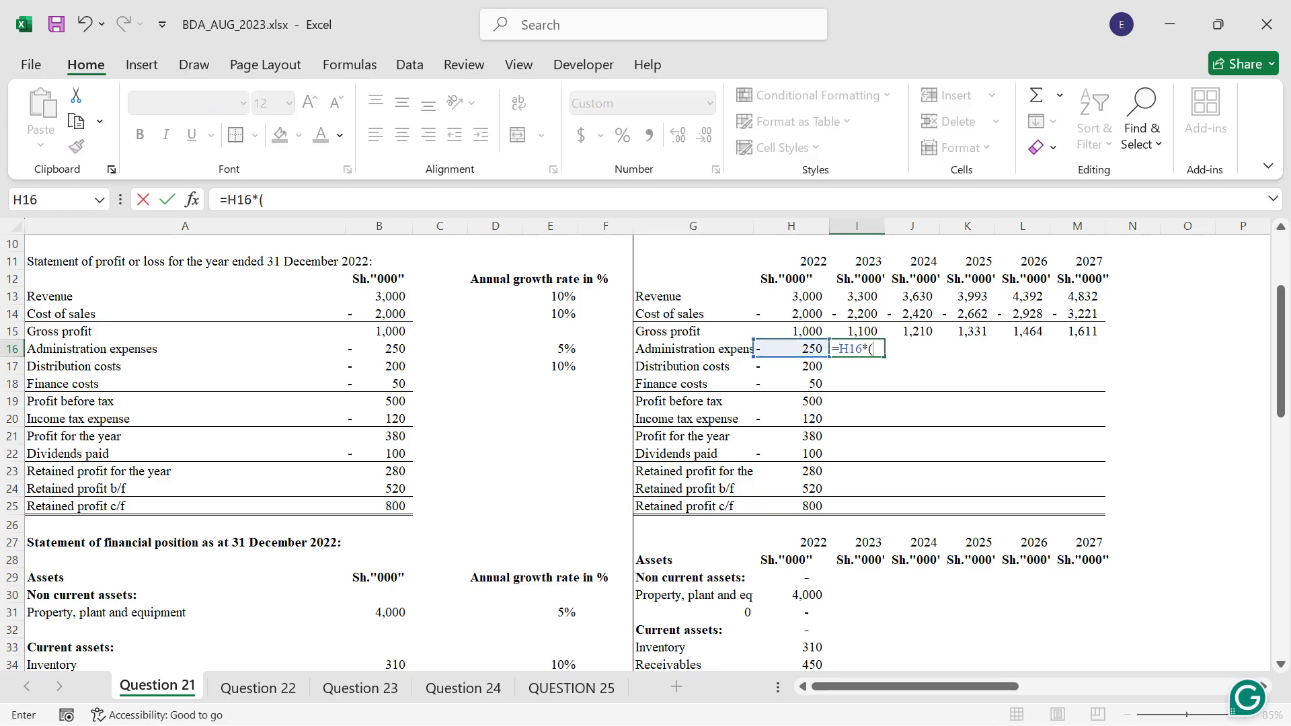
type("*(1+")
left_click(563, 348)
key("F4")
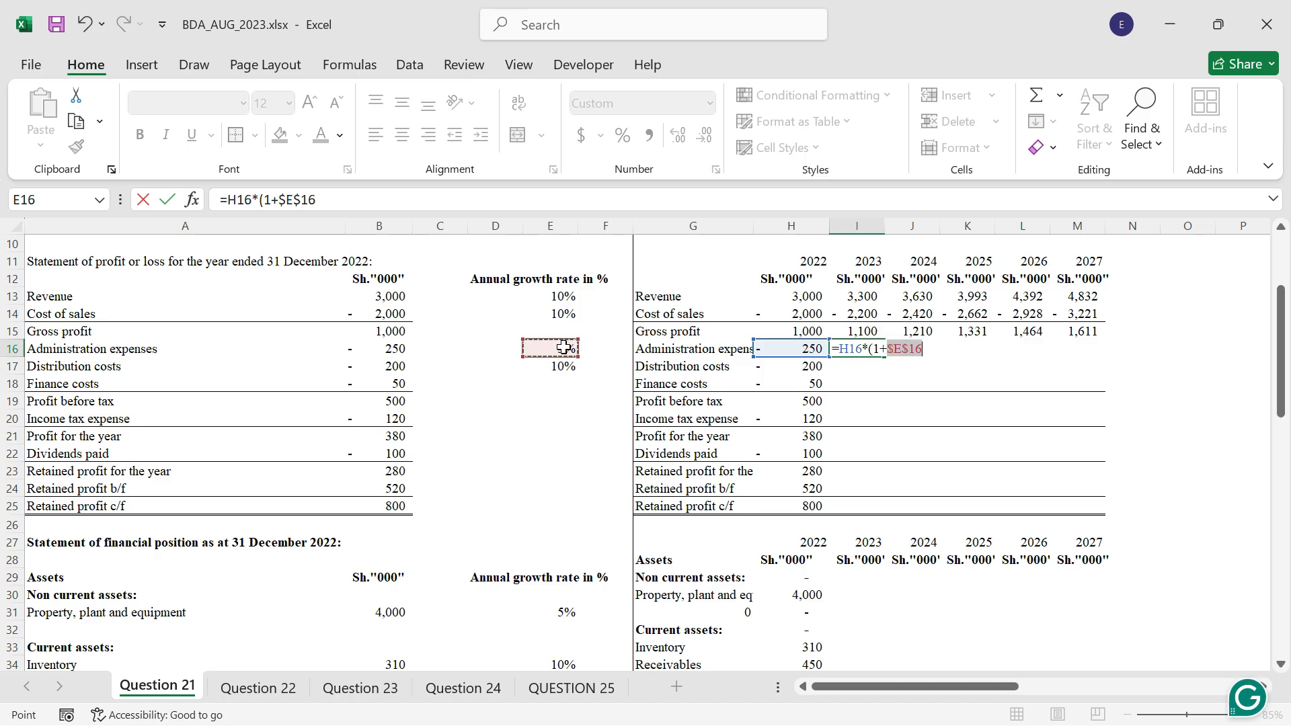
type(")")
key("ctrl+Return")
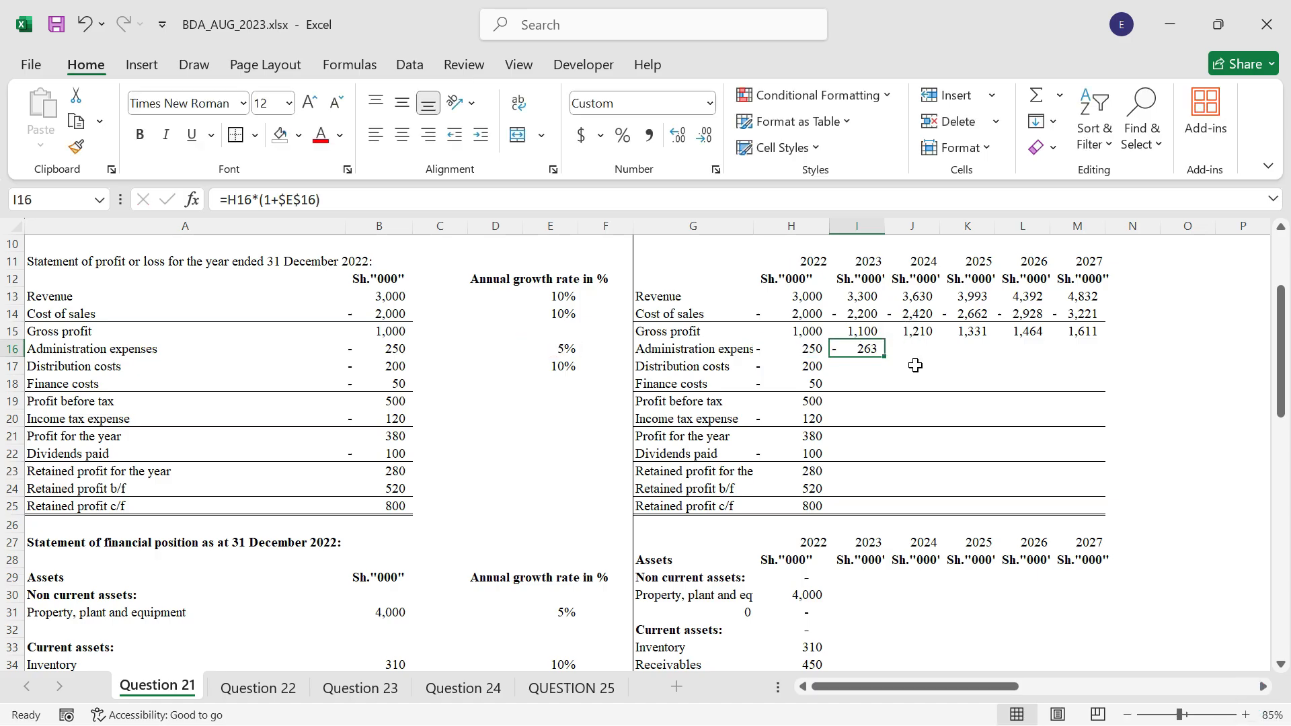
left_click_drag(885, 358, 1086, 355)
Step: Forecast distribution costs with =H17*(1+$E$17) in I17 and fill the formula across to M17
left_click(867, 372)
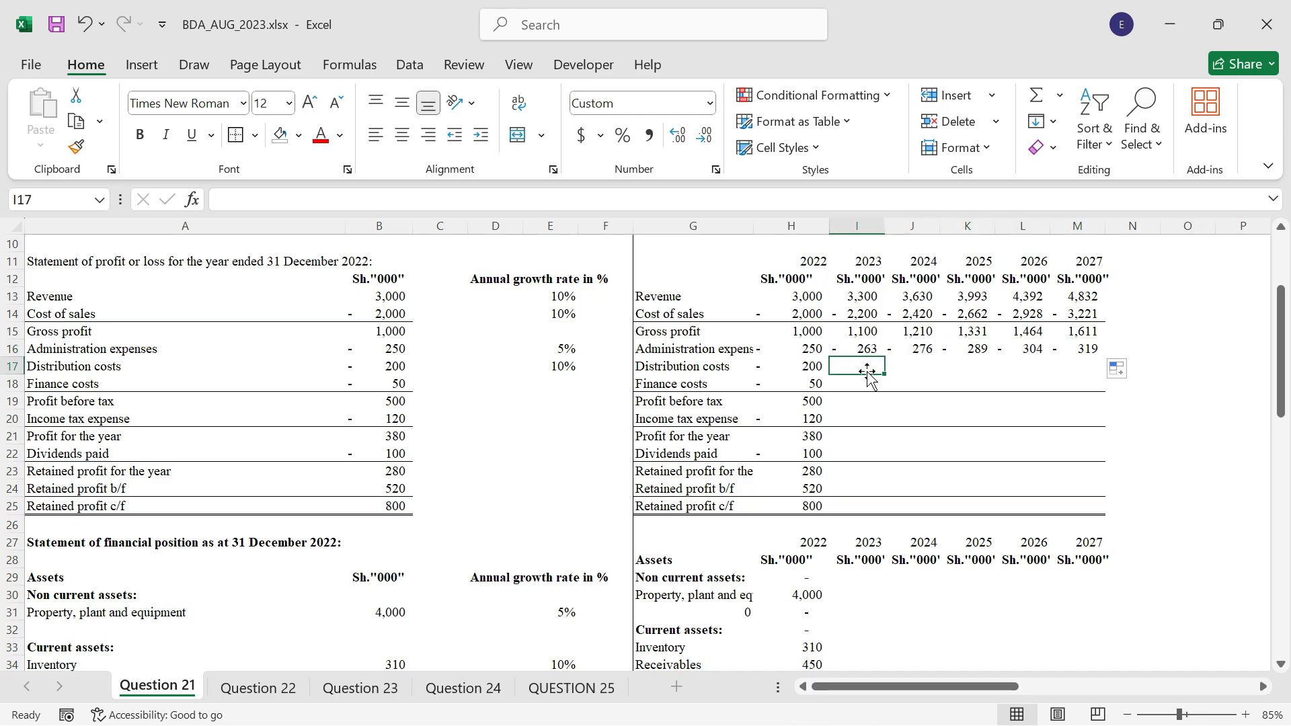
type("=")
key("Left")
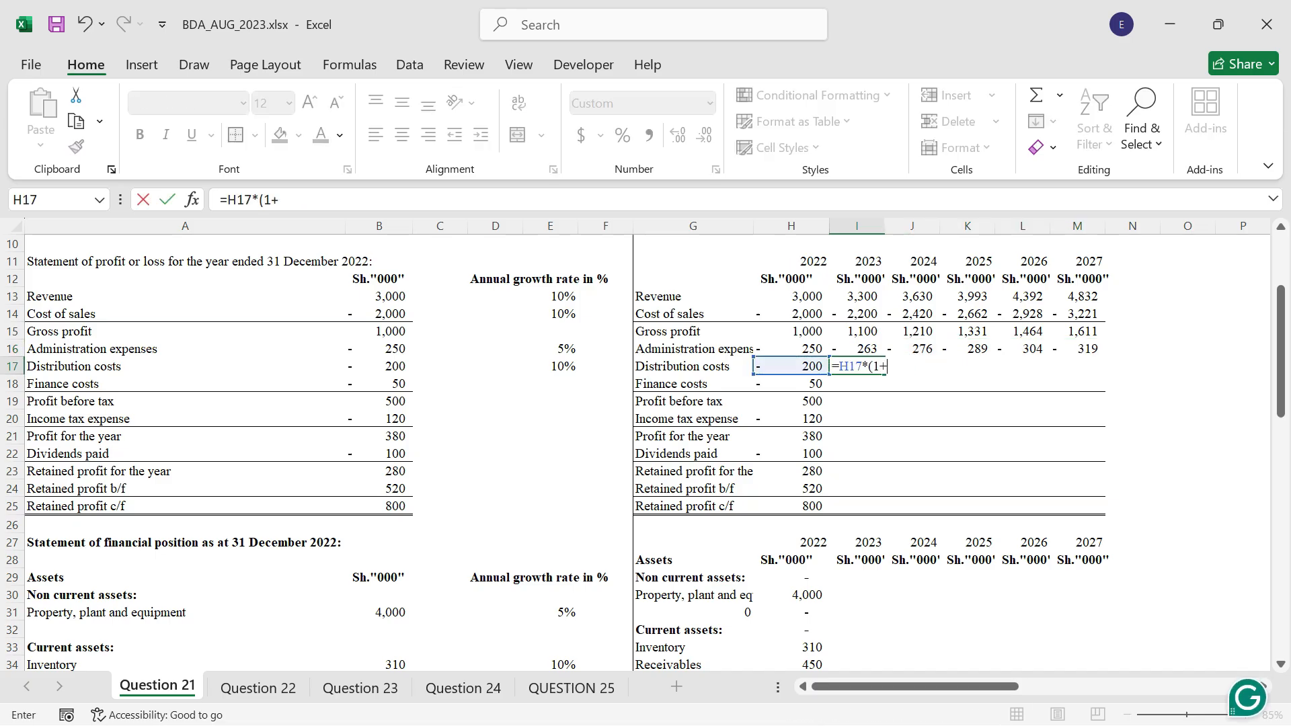
left_click(562, 366)
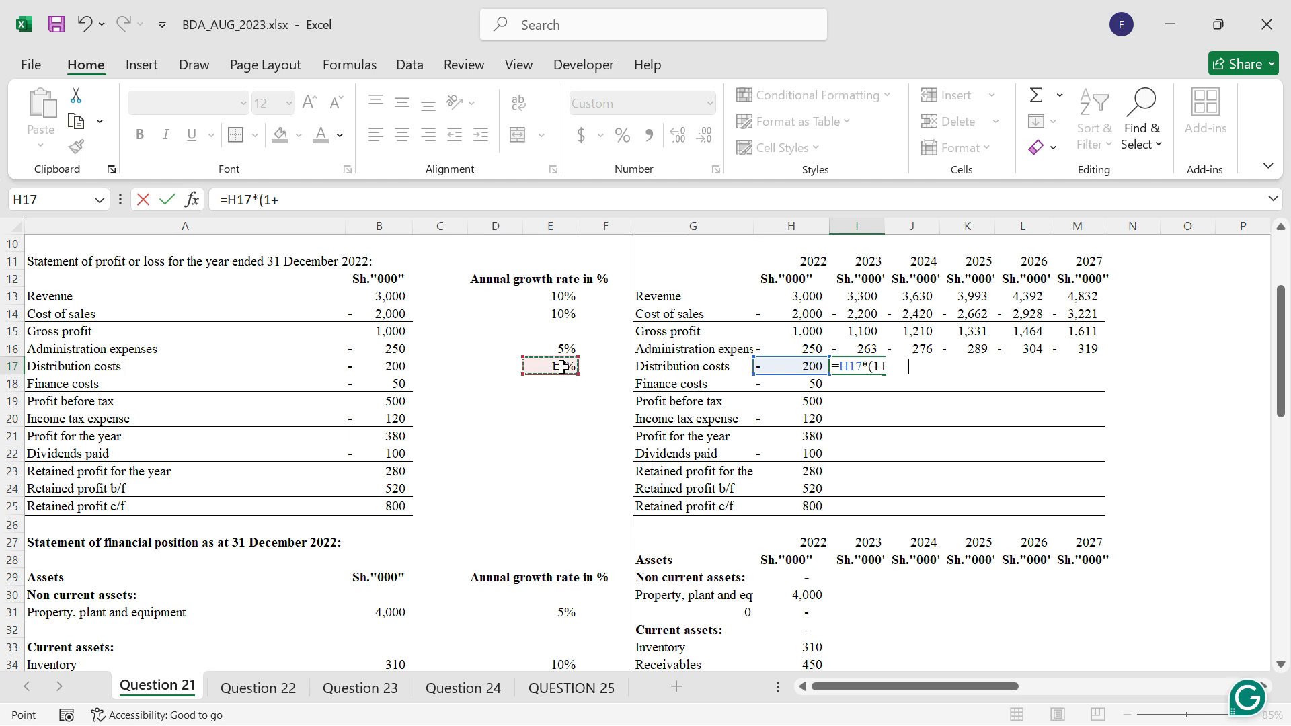
key("F4")
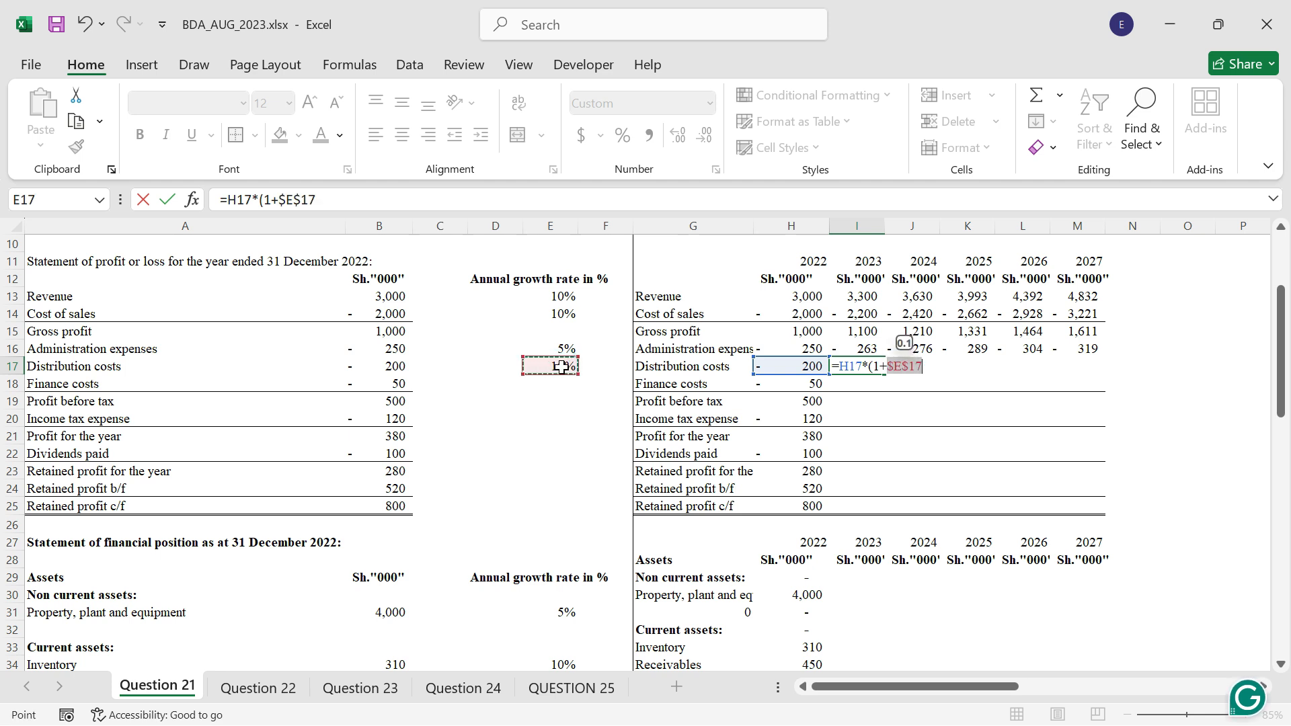
type(")")
key("ctrl+Return")
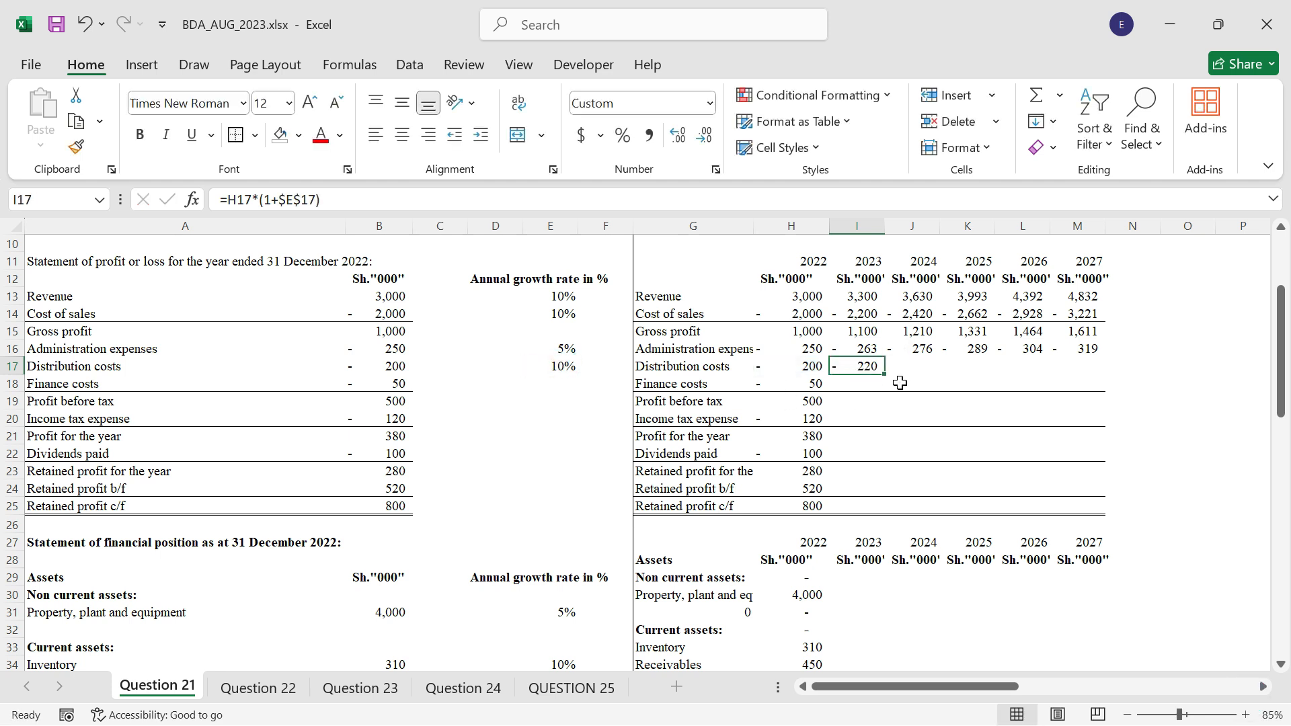
left_click_drag(884, 374, 1104, 371)
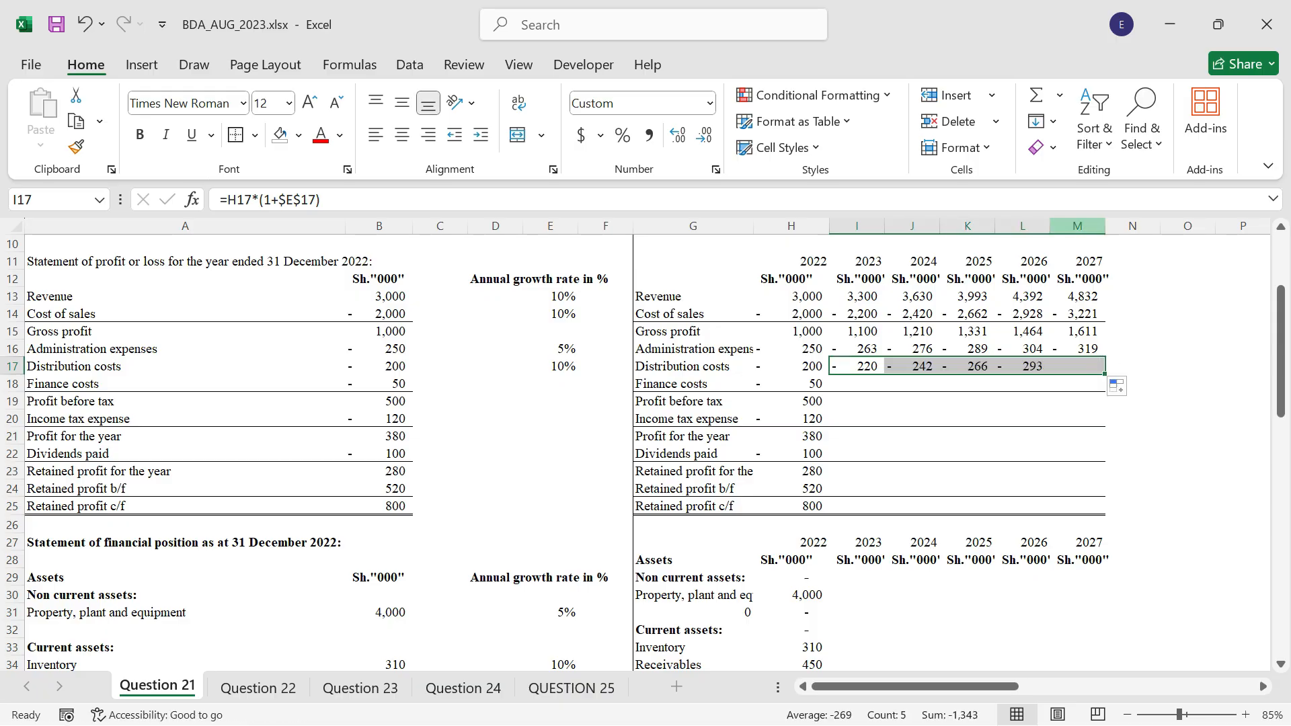
Step: Calculate finance costs on the previous period's bank loan with =-$H$3*H46 in I18 and fill the formula across to M18
left_click(856, 385)
type("=-")
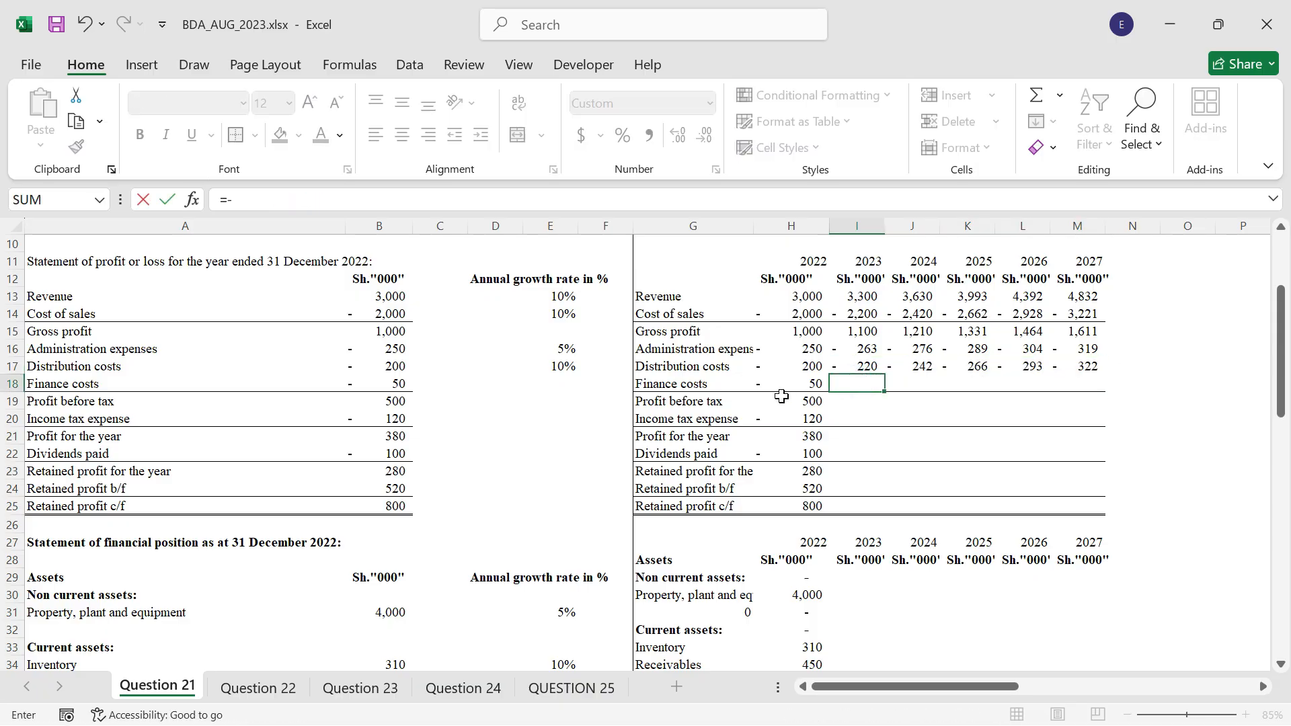
scroll(781, 396, "up", 3)
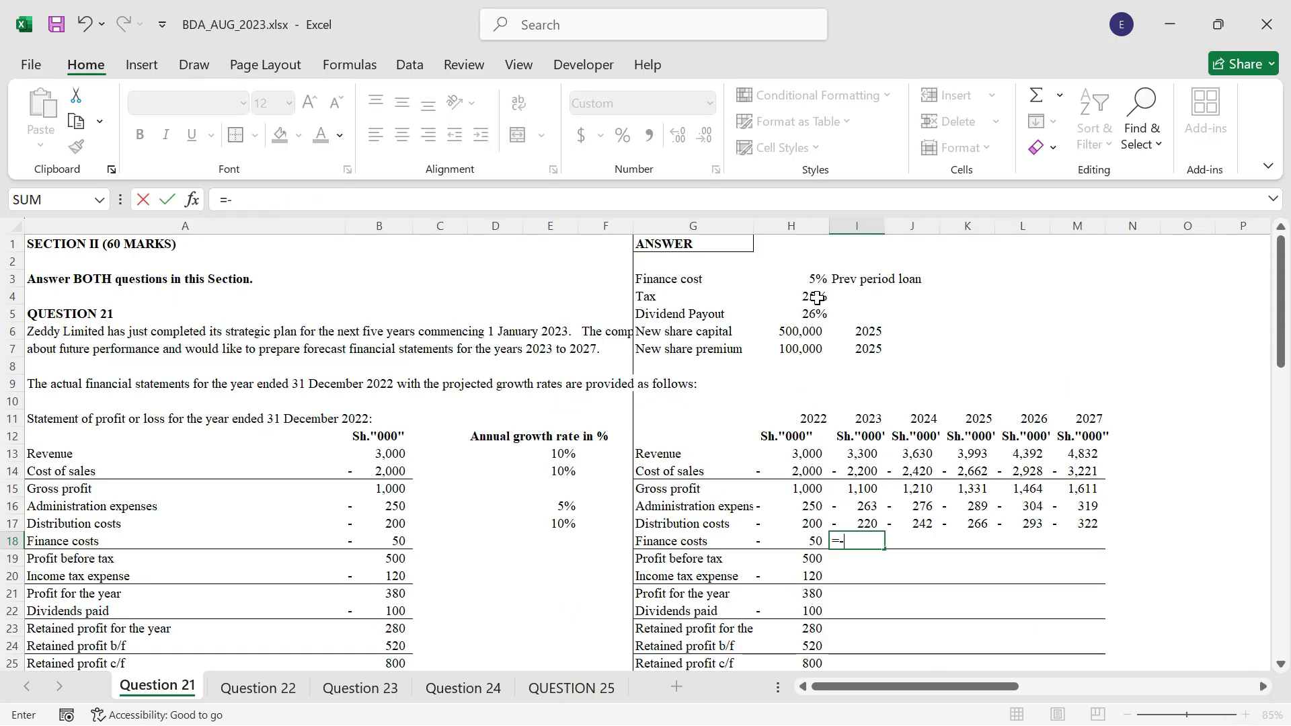
left_click(808, 273)
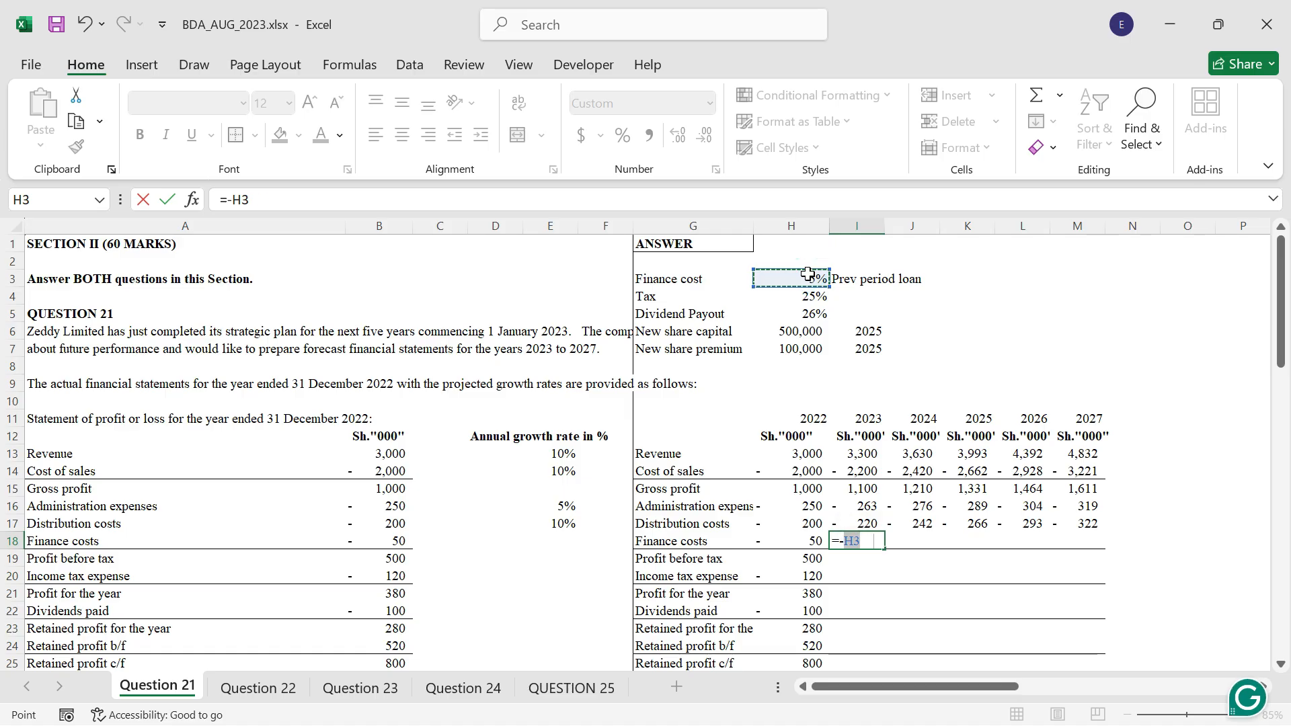
key("F4")
type("*")
scroll(780, 404, "down", 5)
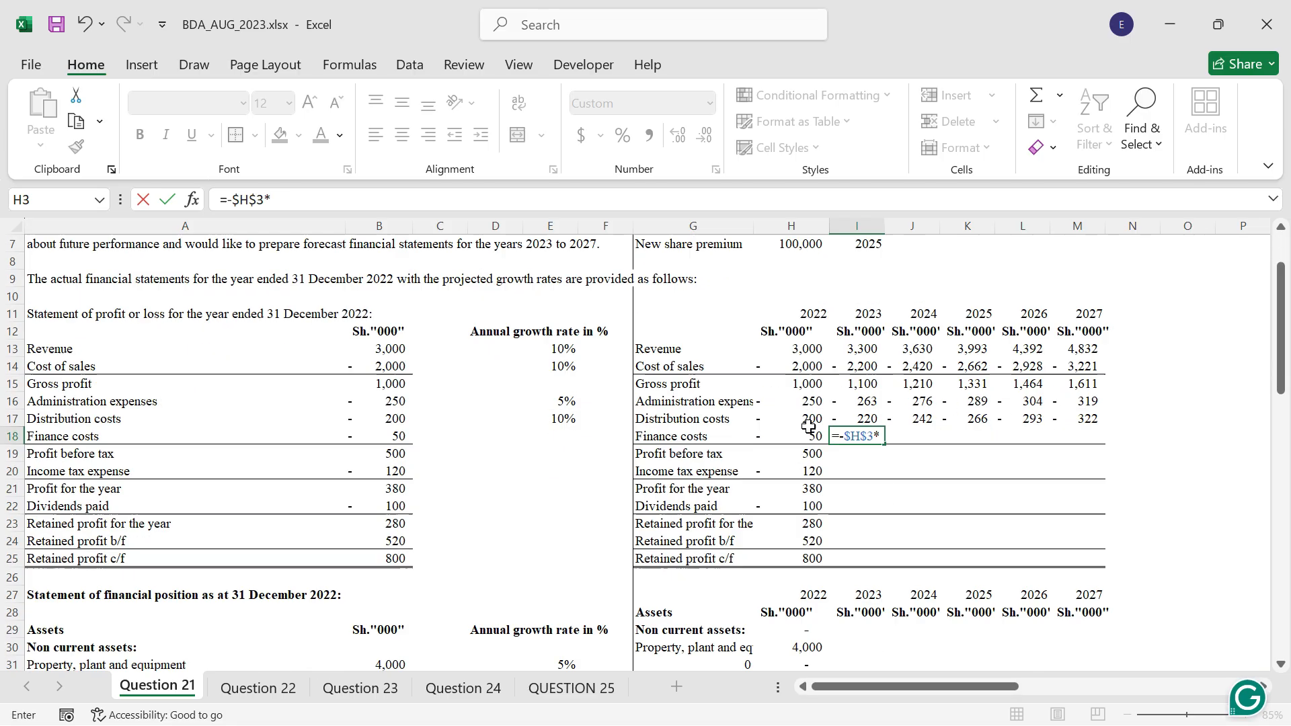
scroll(741, 489, "down", 4)
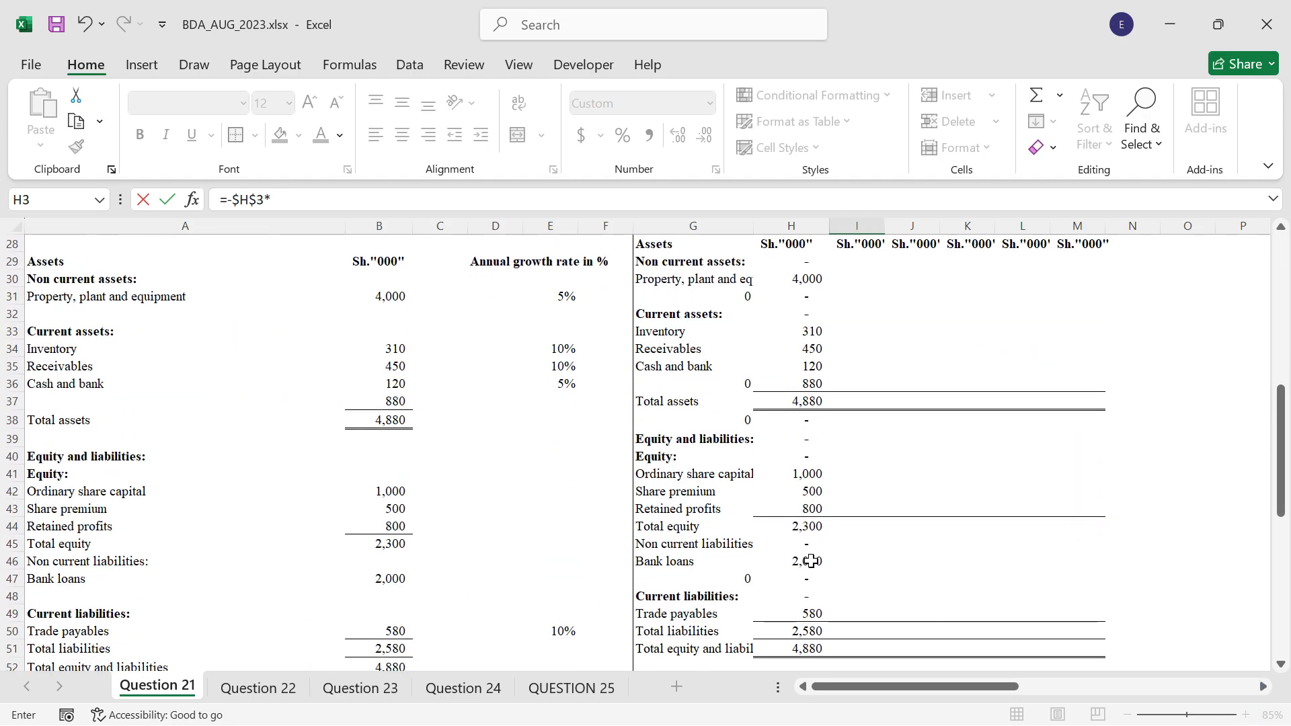
left_click(812, 556)
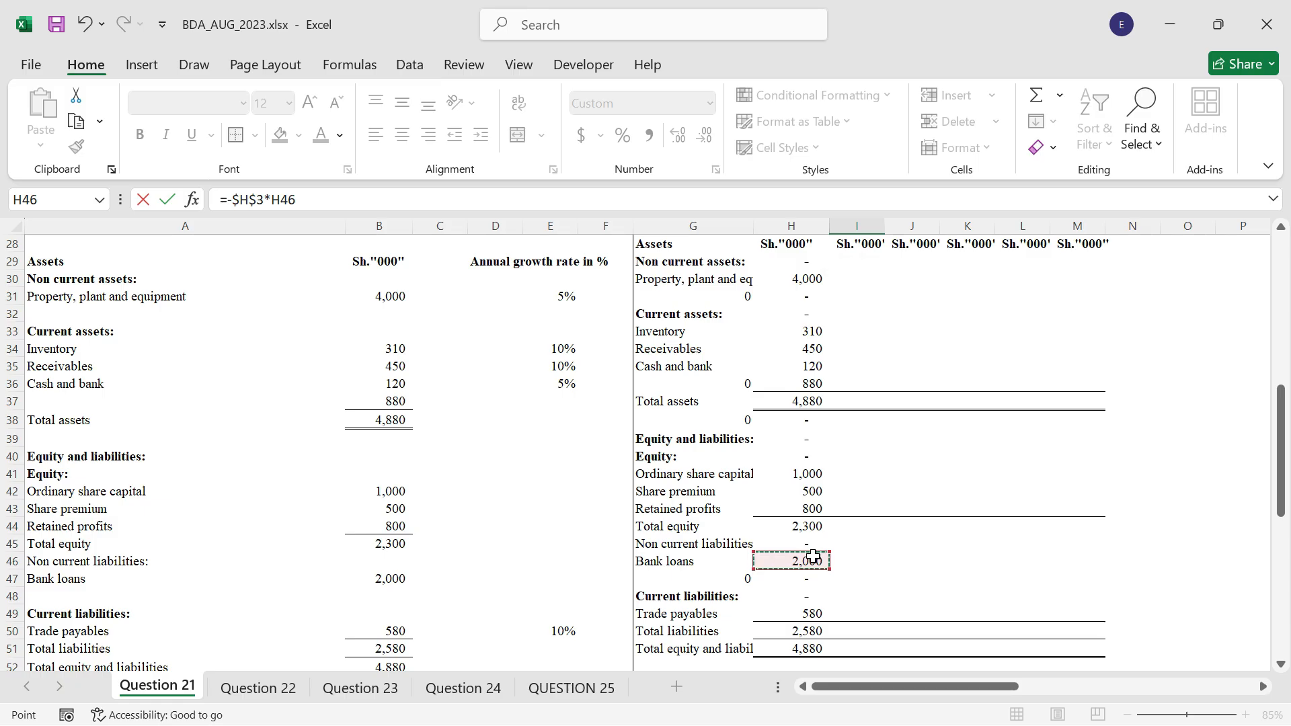
key("ctrl+Return")
scroll(899, 528, "up", 2)
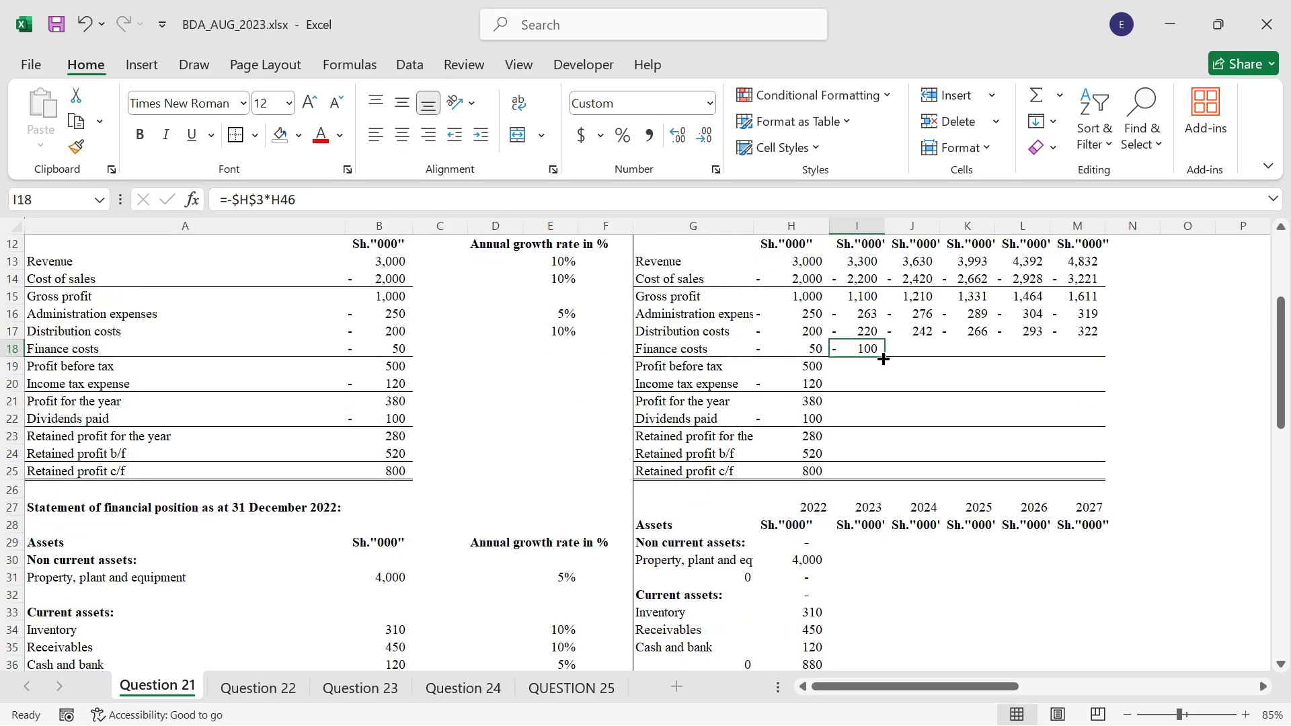
left_click_drag(883, 358, 1086, 349)
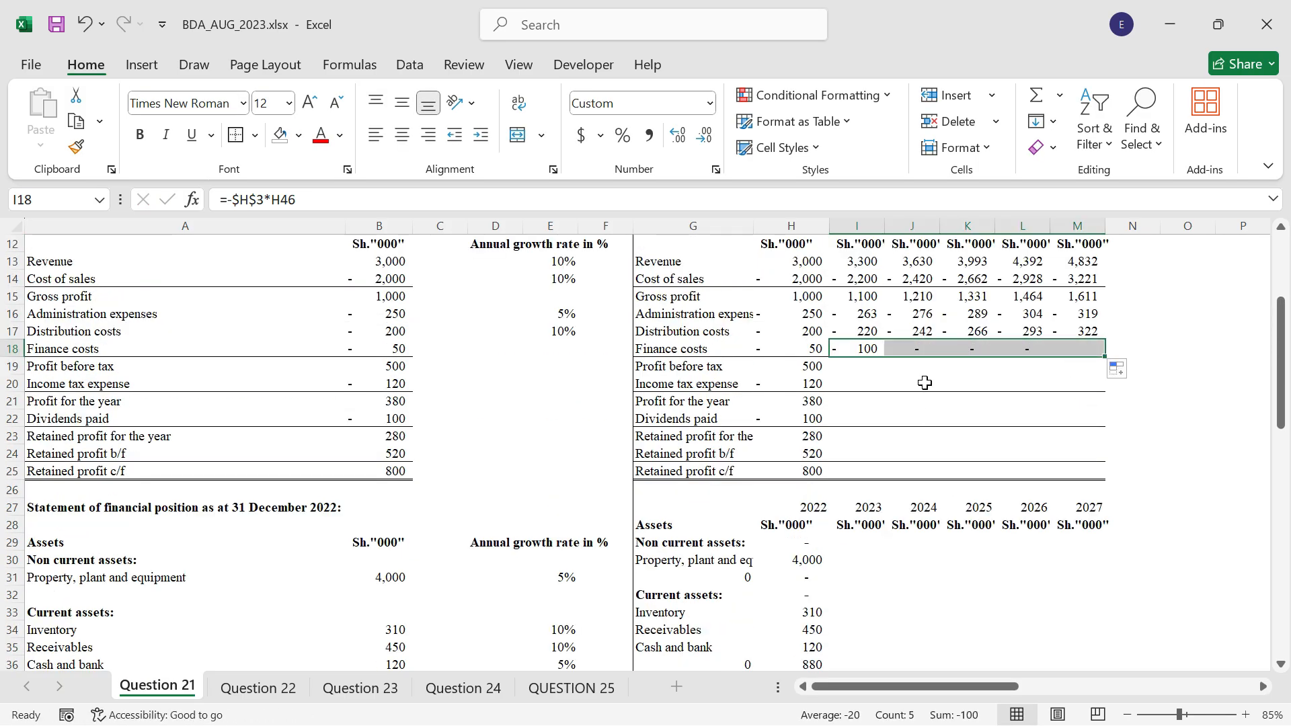
Step: Calculate profit before tax with =SUM(I15:I18) in I19 and fill the formula across to M19
left_click(859, 364)
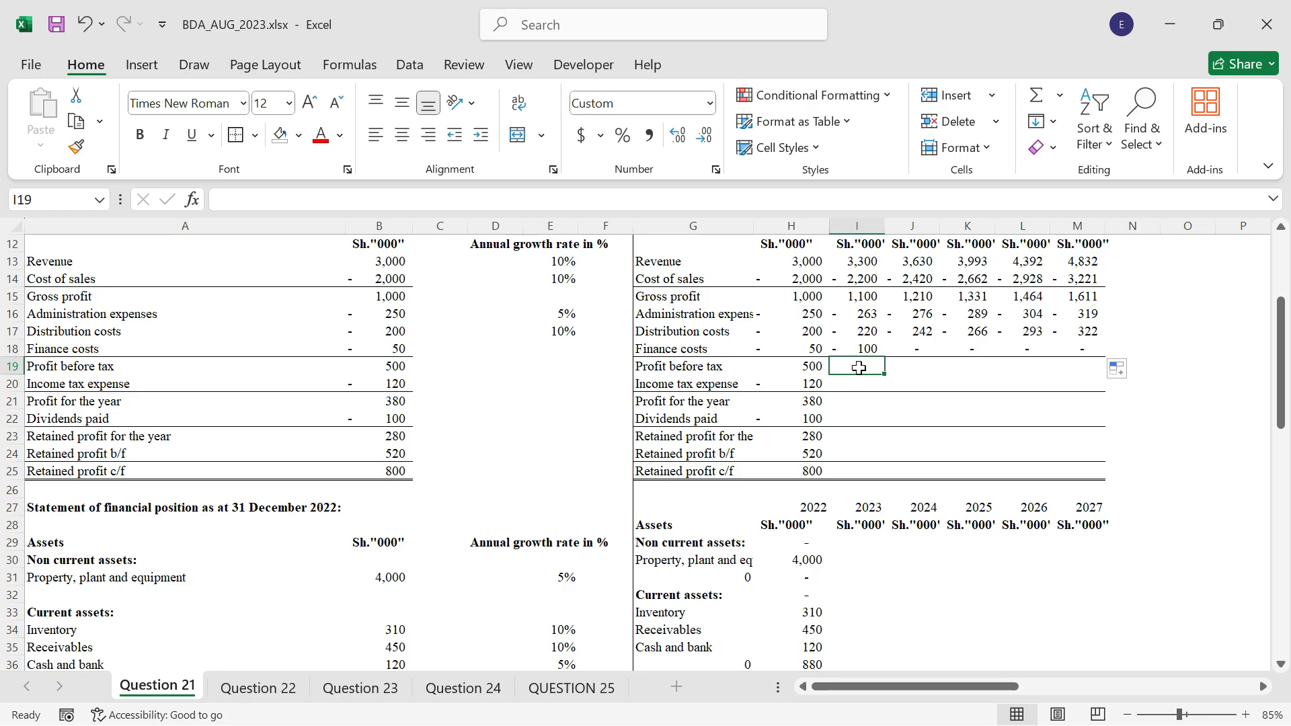
type("=SUM9")
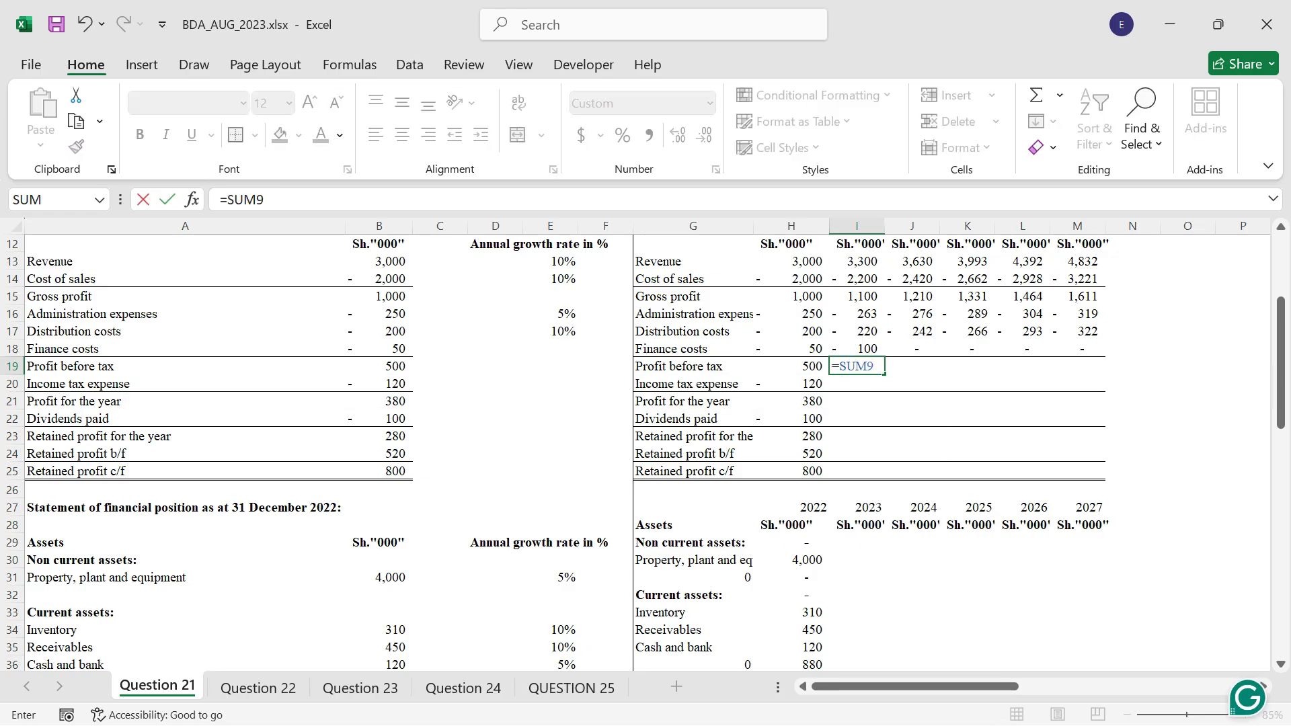
key("BackSpace")
type("(")
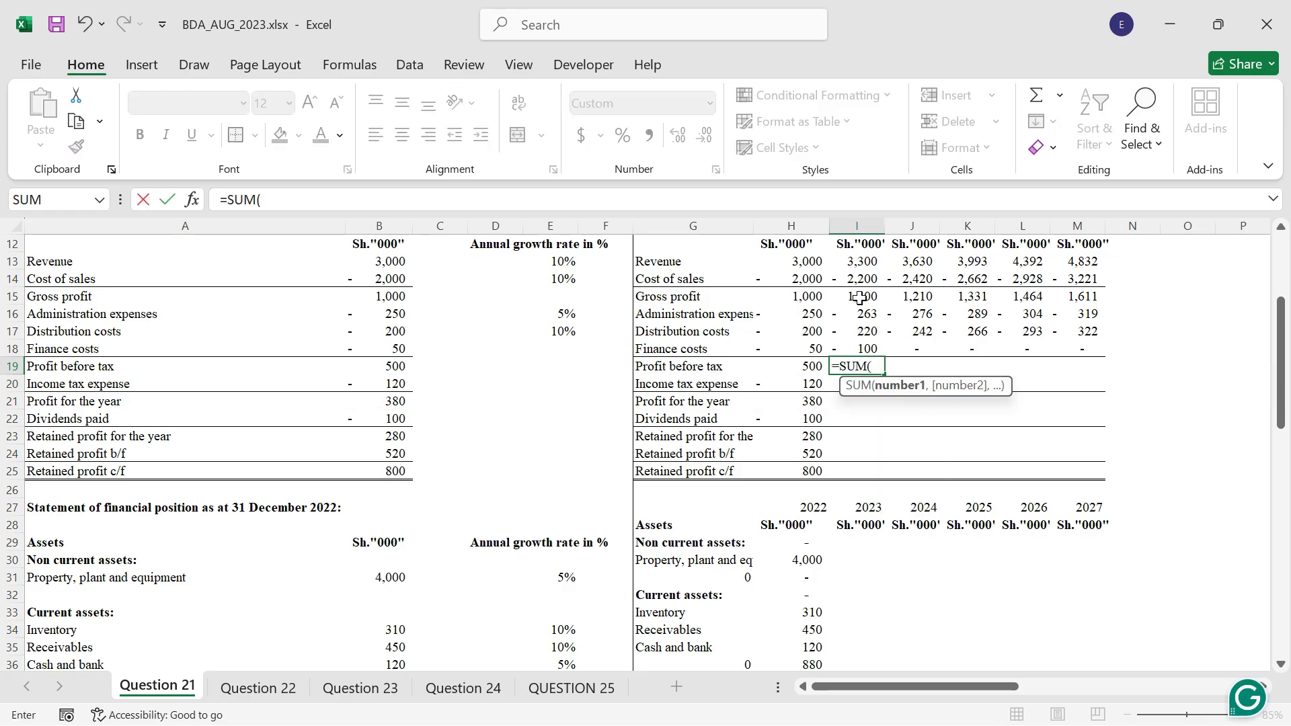
left_click_drag(860, 297, 857, 353)
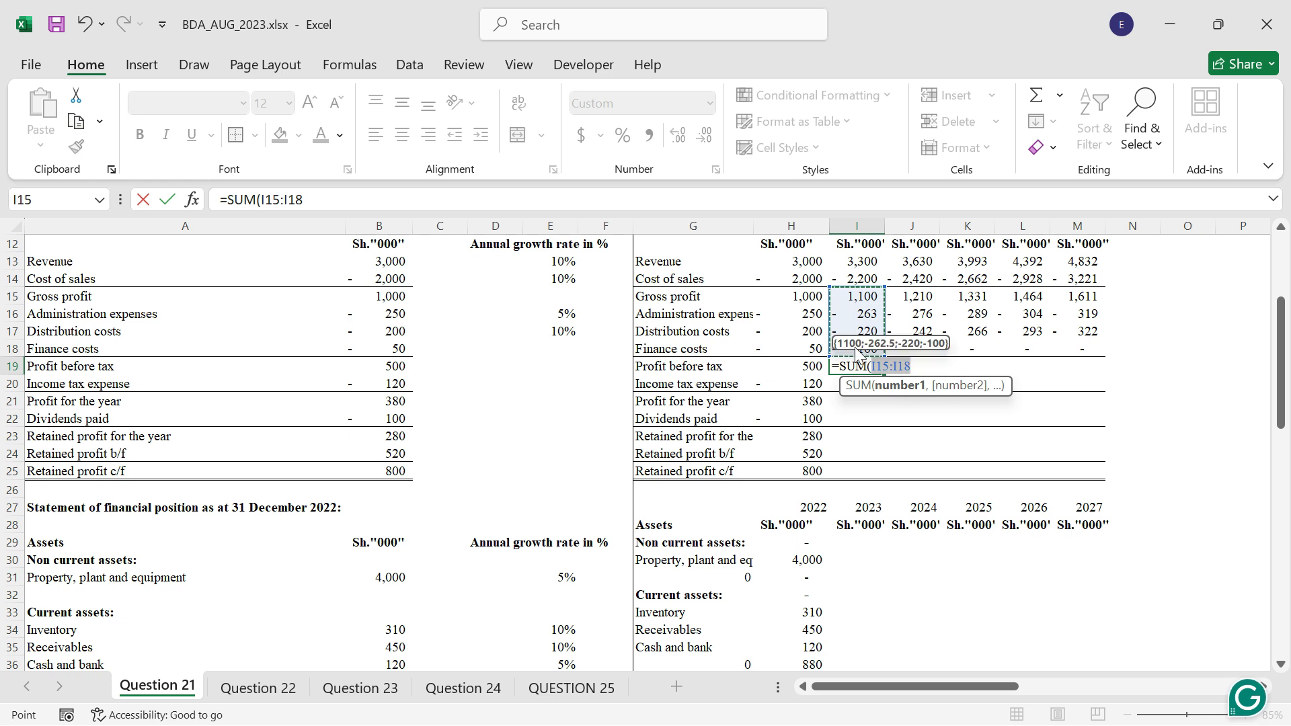
type(")")
key("ctrl+Return")
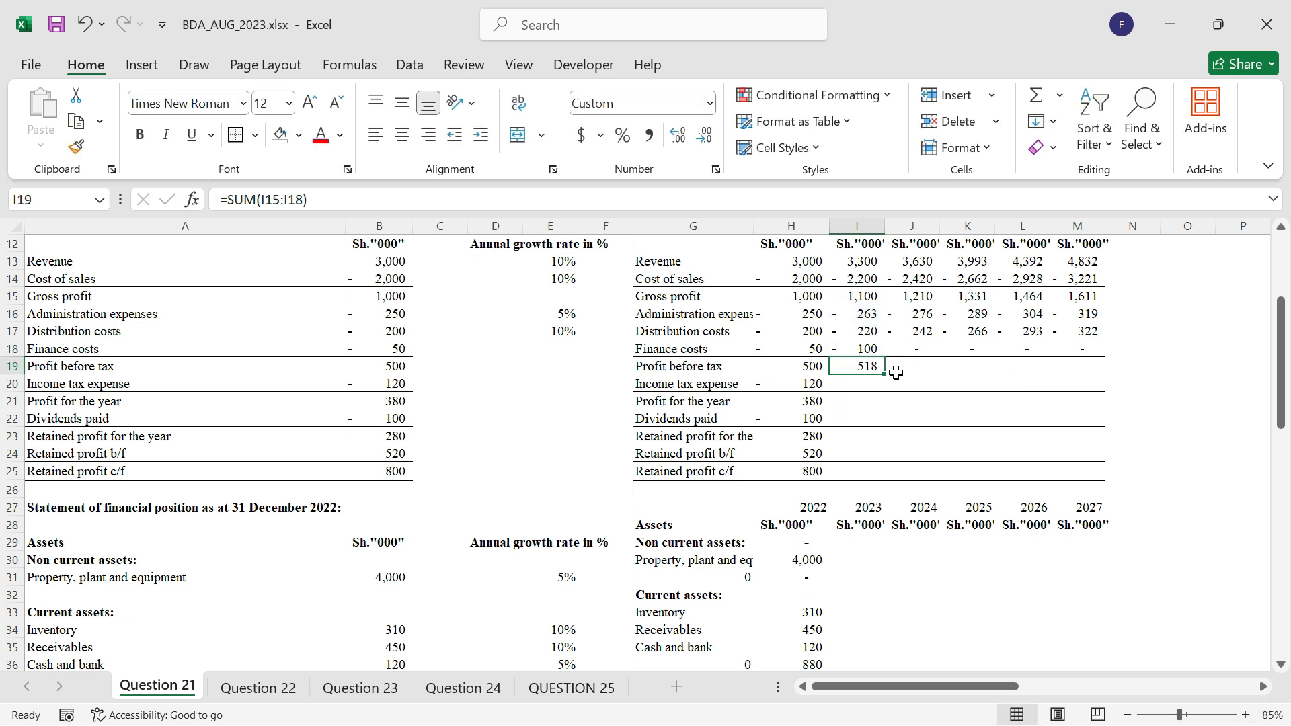
left_click_drag(887, 373, 1102, 376)
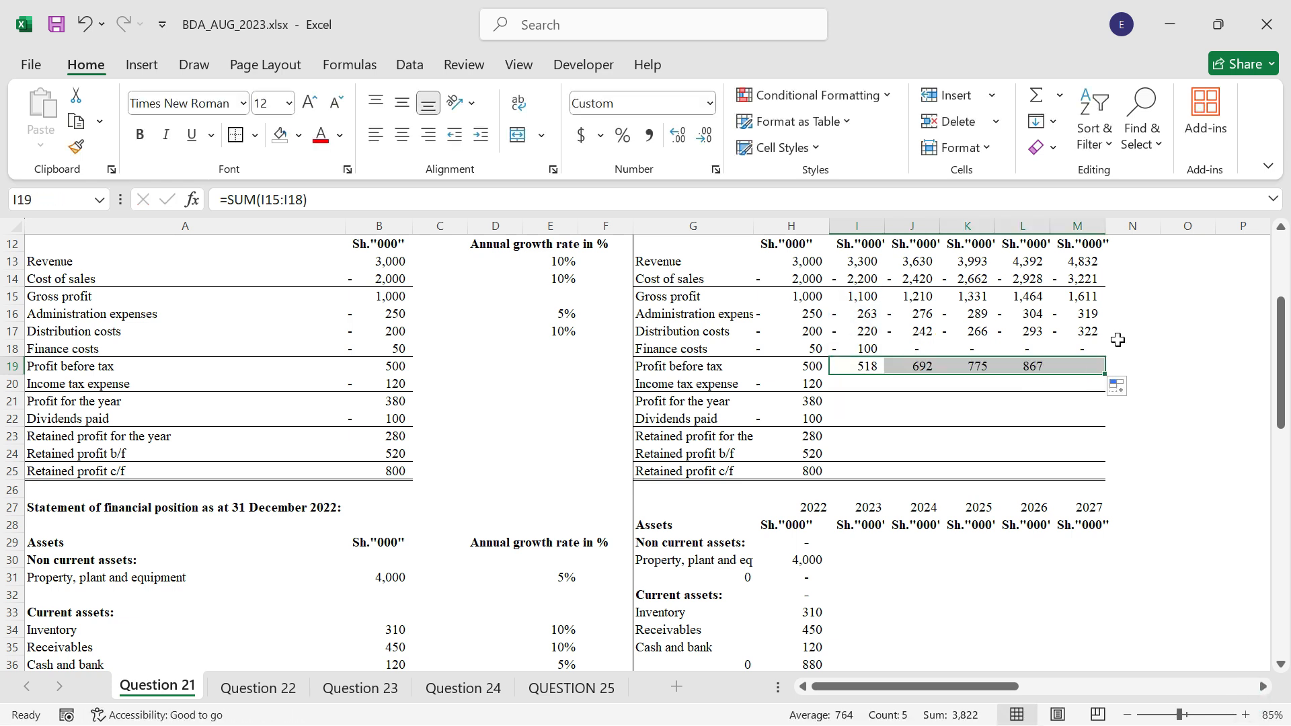
Step: Calculate income tax expense on profit before tax with =-$H$4*I19 in I20 and fill the formula across to M20
left_click(862, 382)
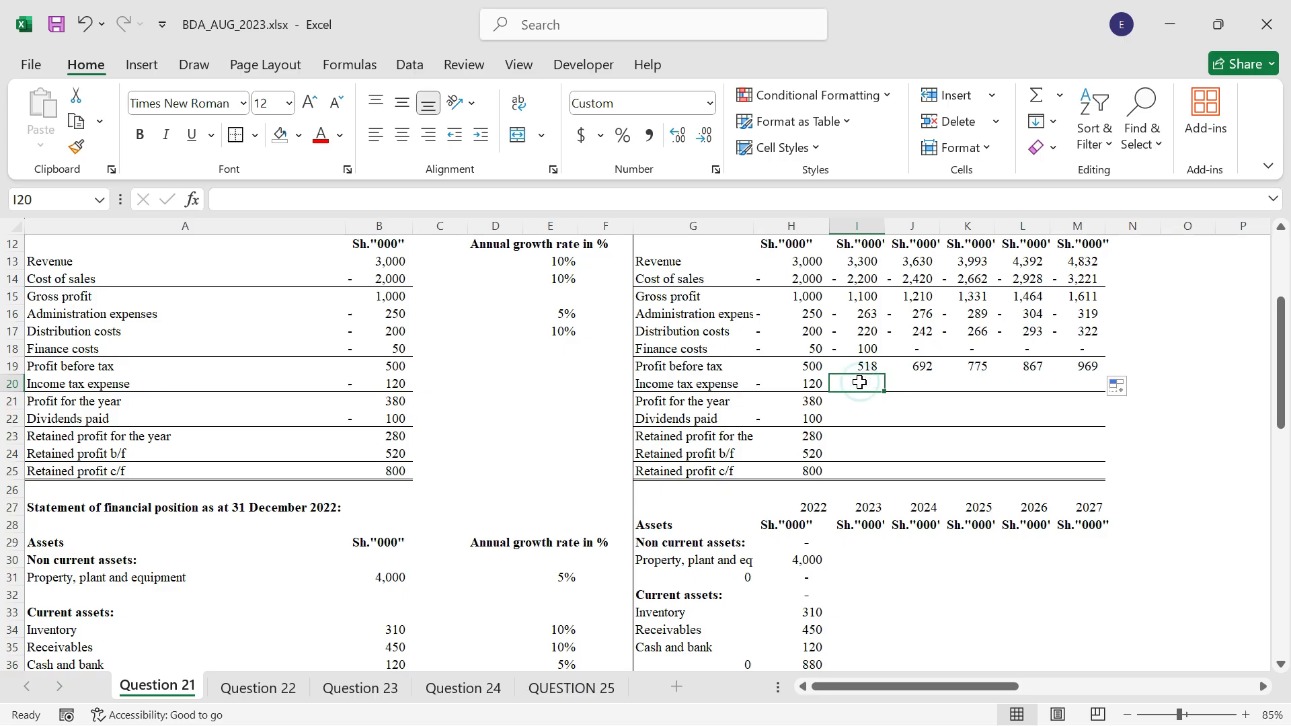
type("=-")
scroll(817, 272, "up", 3)
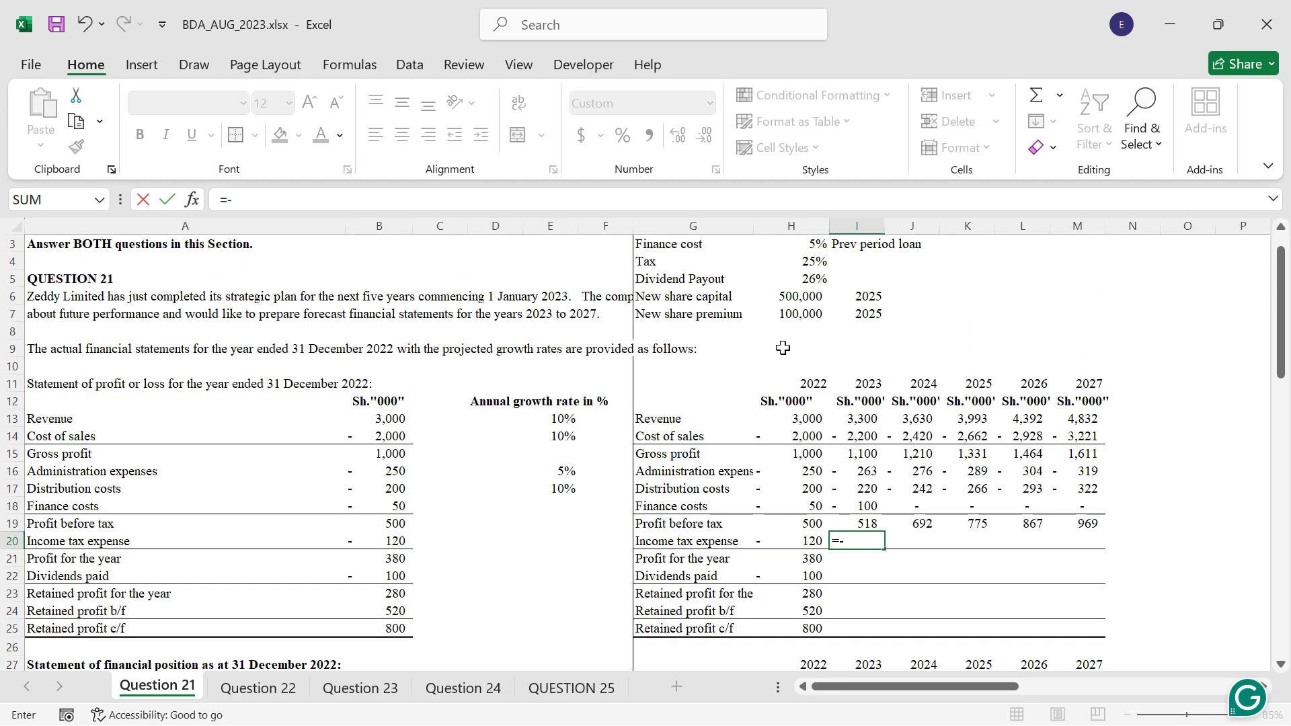
left_click(815, 262)
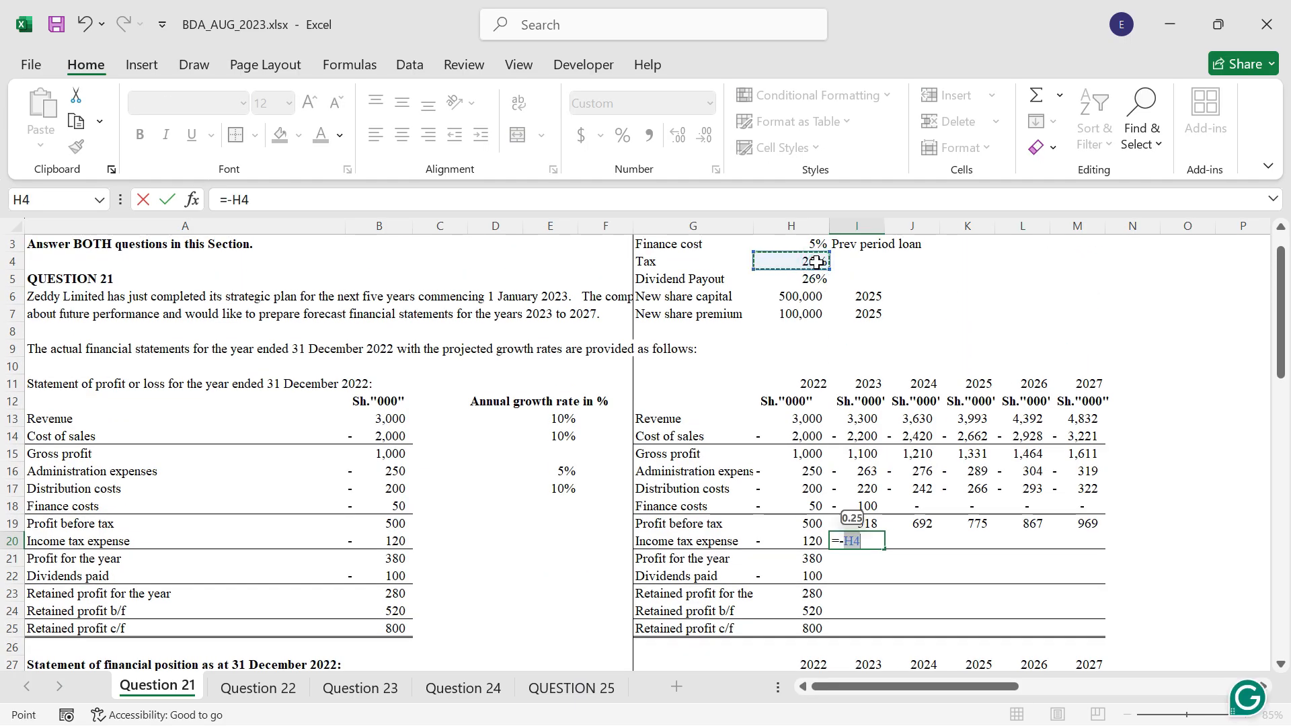
key("F4")
type("*")
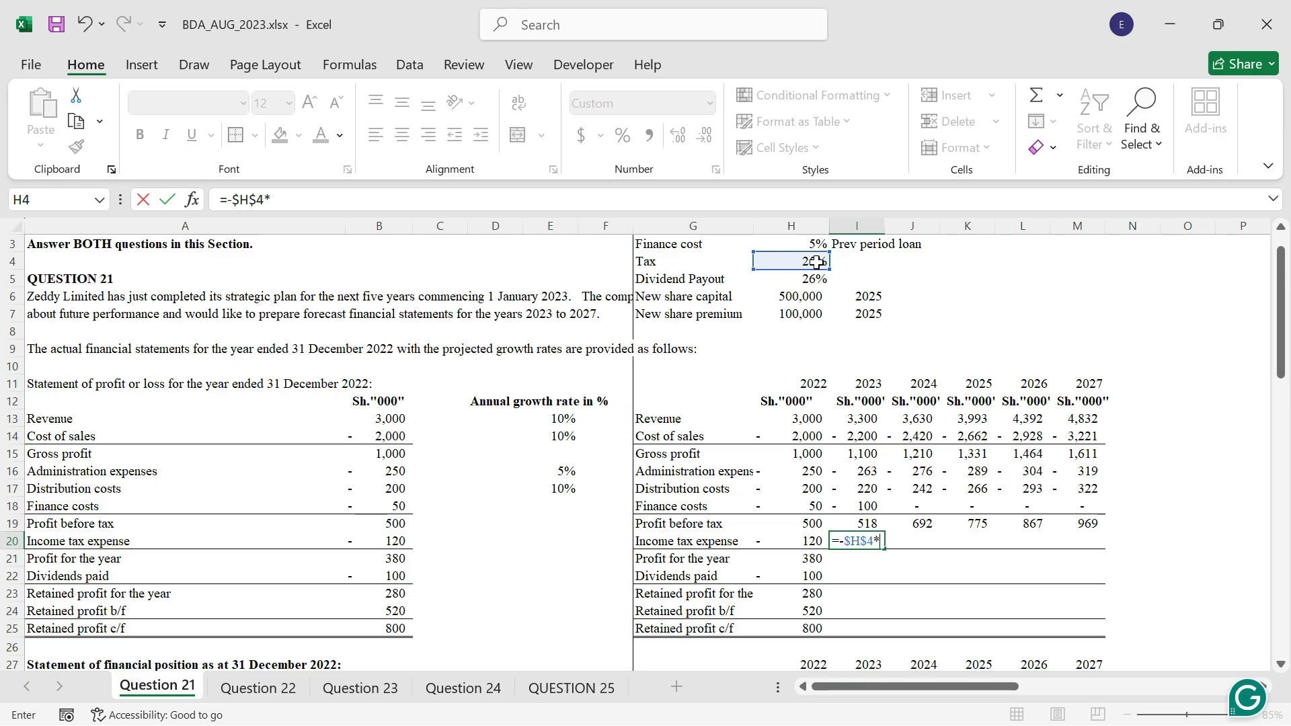
left_click(858, 523)
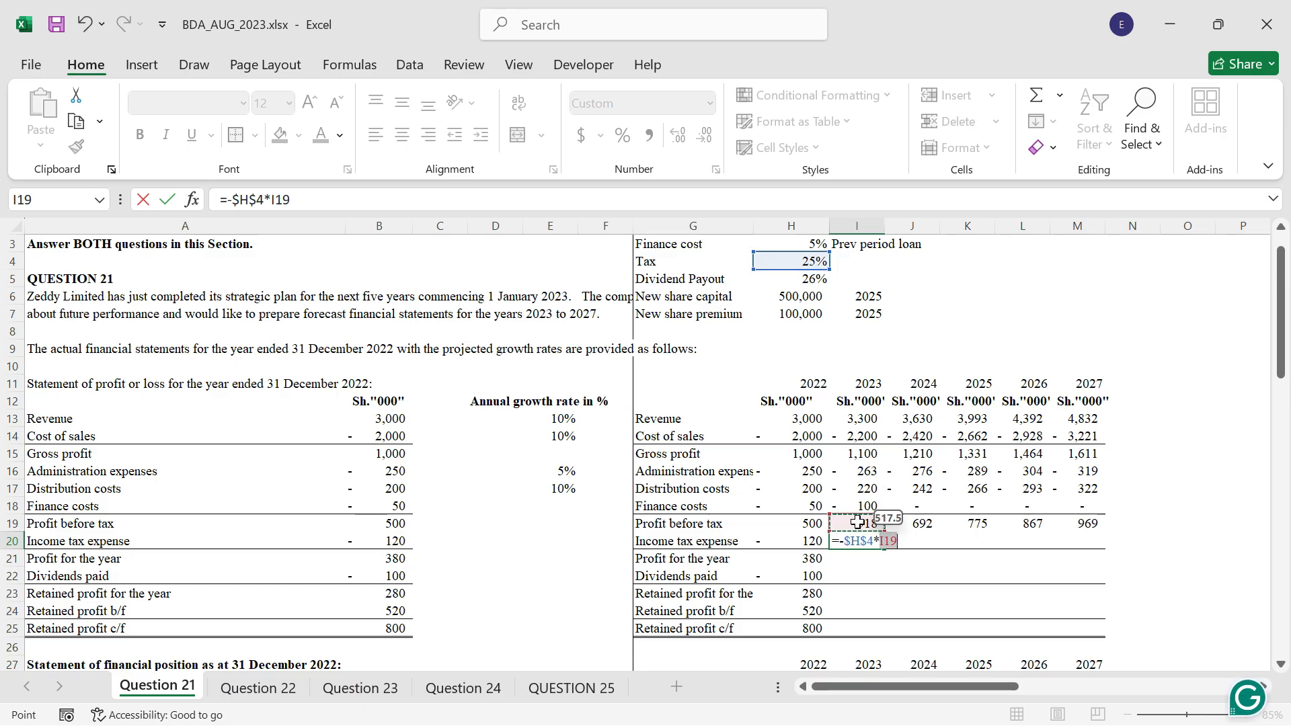
key("Return")
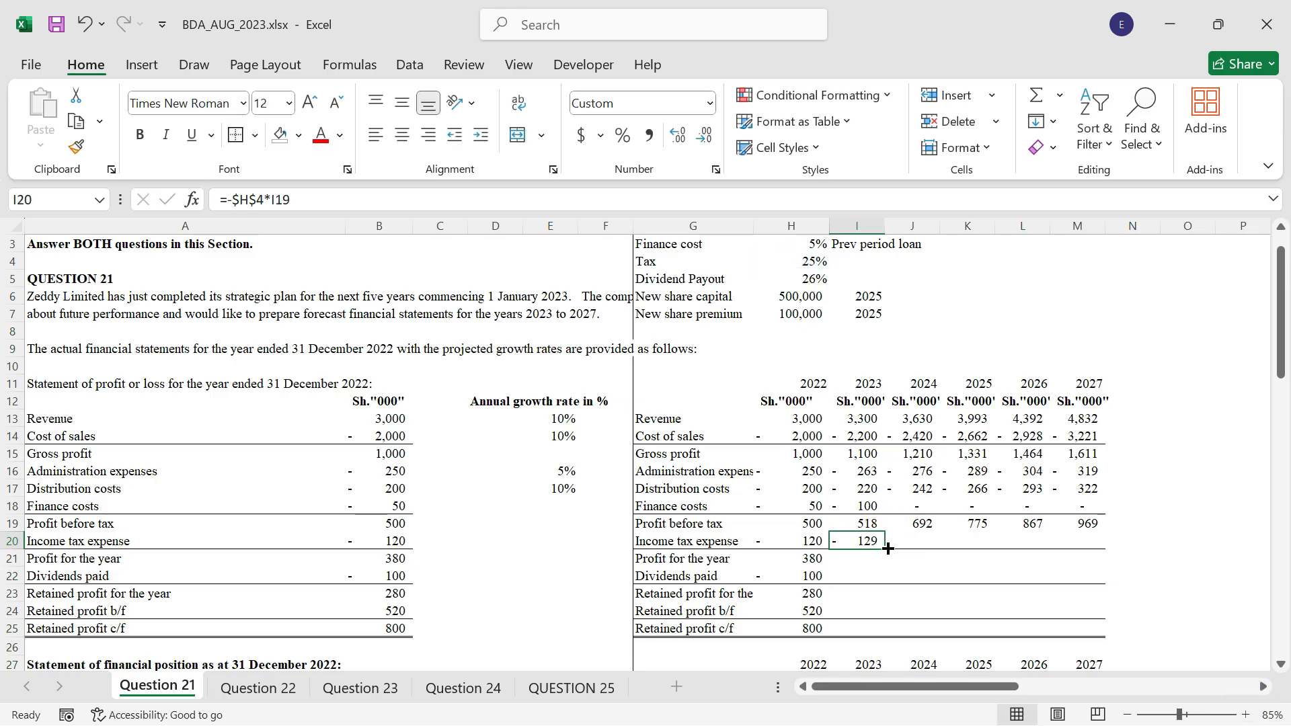
left_click_drag(888, 548, 1089, 549)
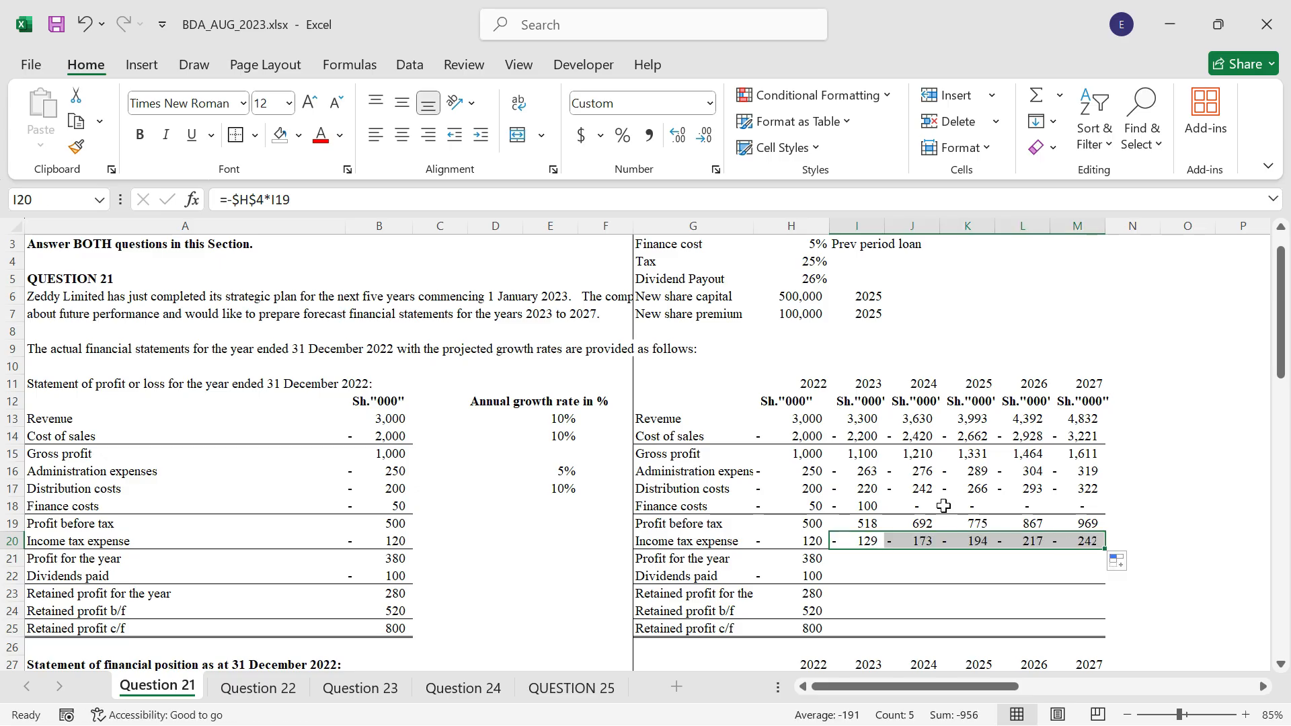
Step: Calculate profit for the year with =SUM(I19:I20) in I21 and fill the formula across to M21
scroll(880, 529, "down", 1)
left_click(882, 507)
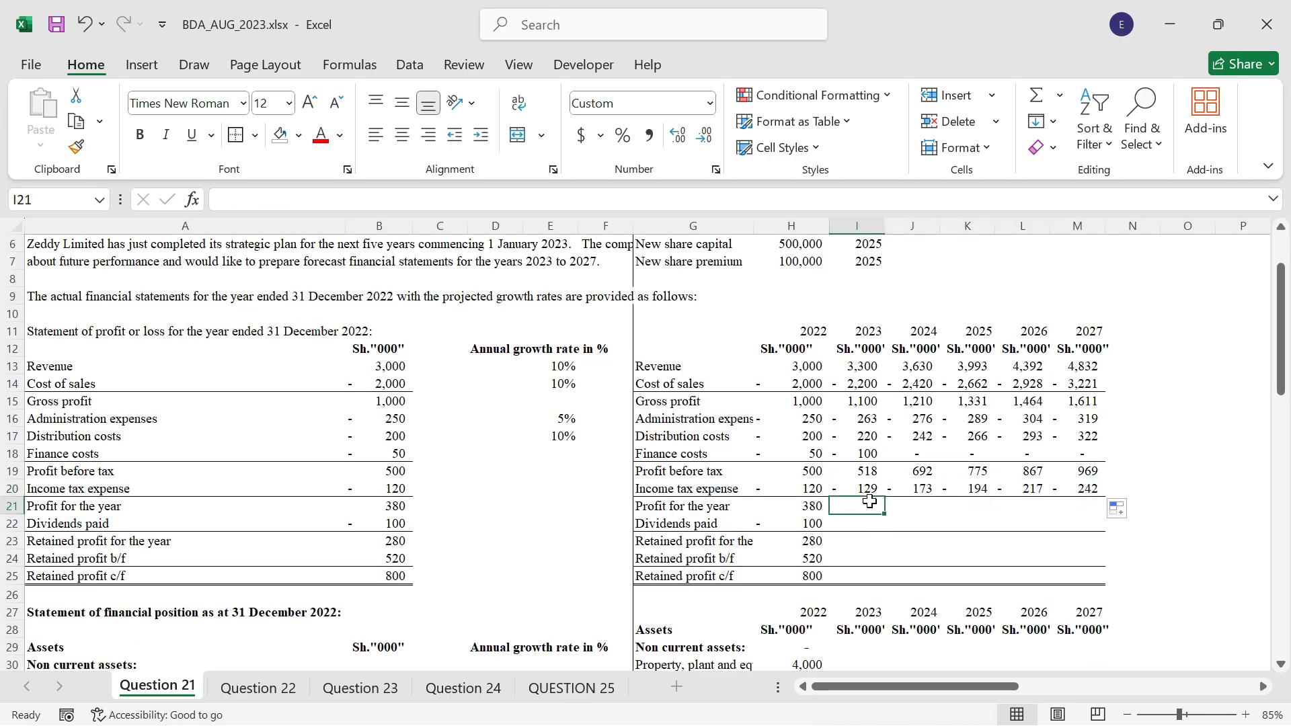
type("=SUM(")
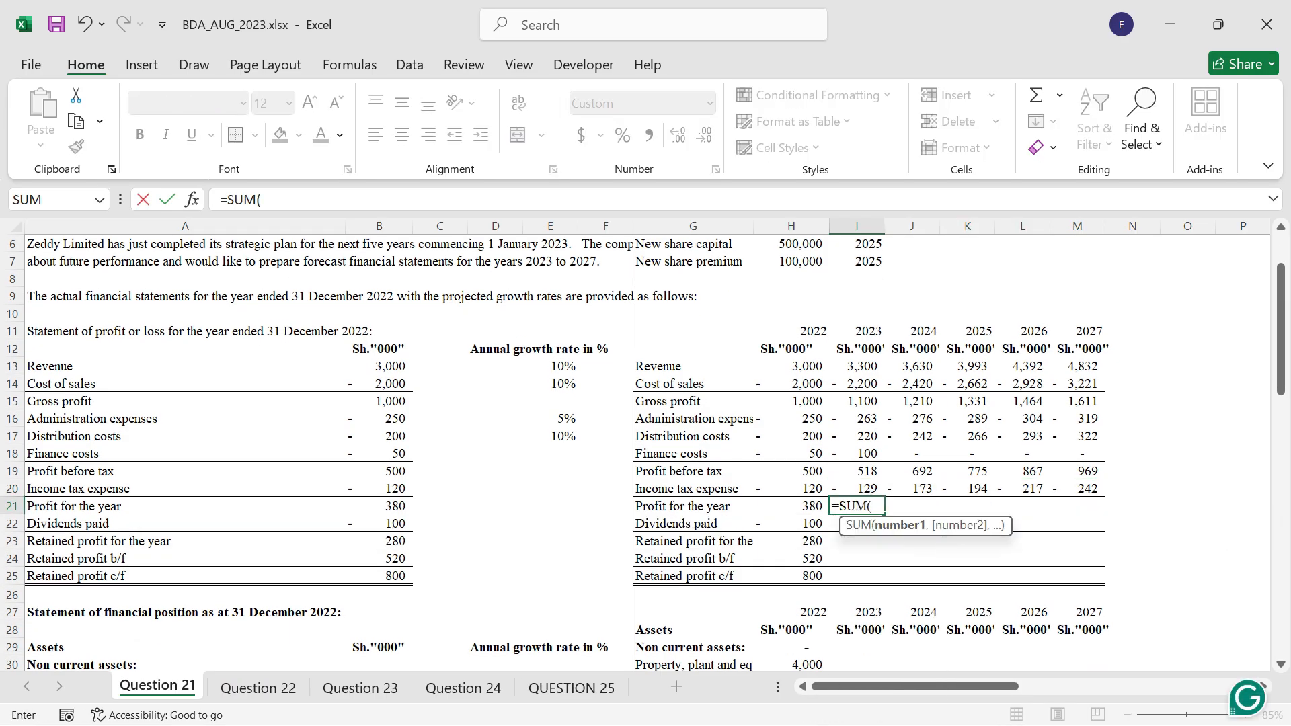
left_click_drag(865, 476, 863, 485)
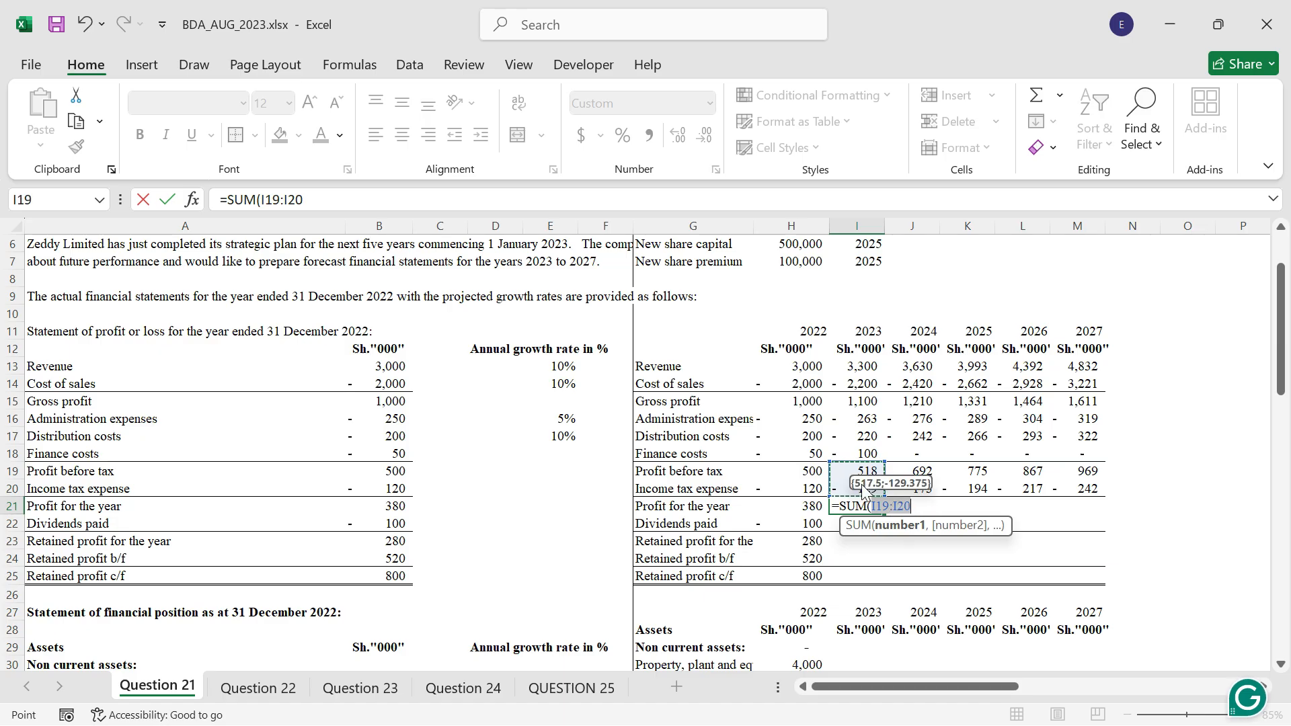
type(")")
key("ctrl+Return")
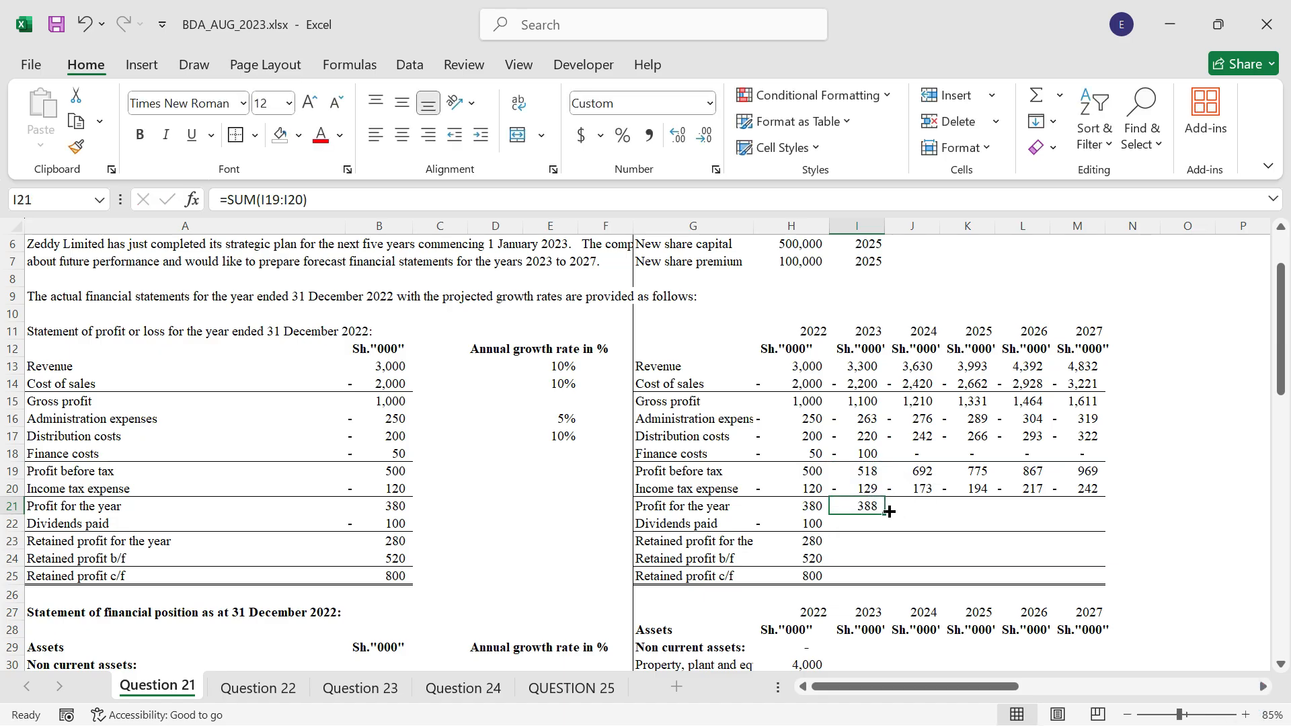
left_click_drag(889, 512, 1078, 512)
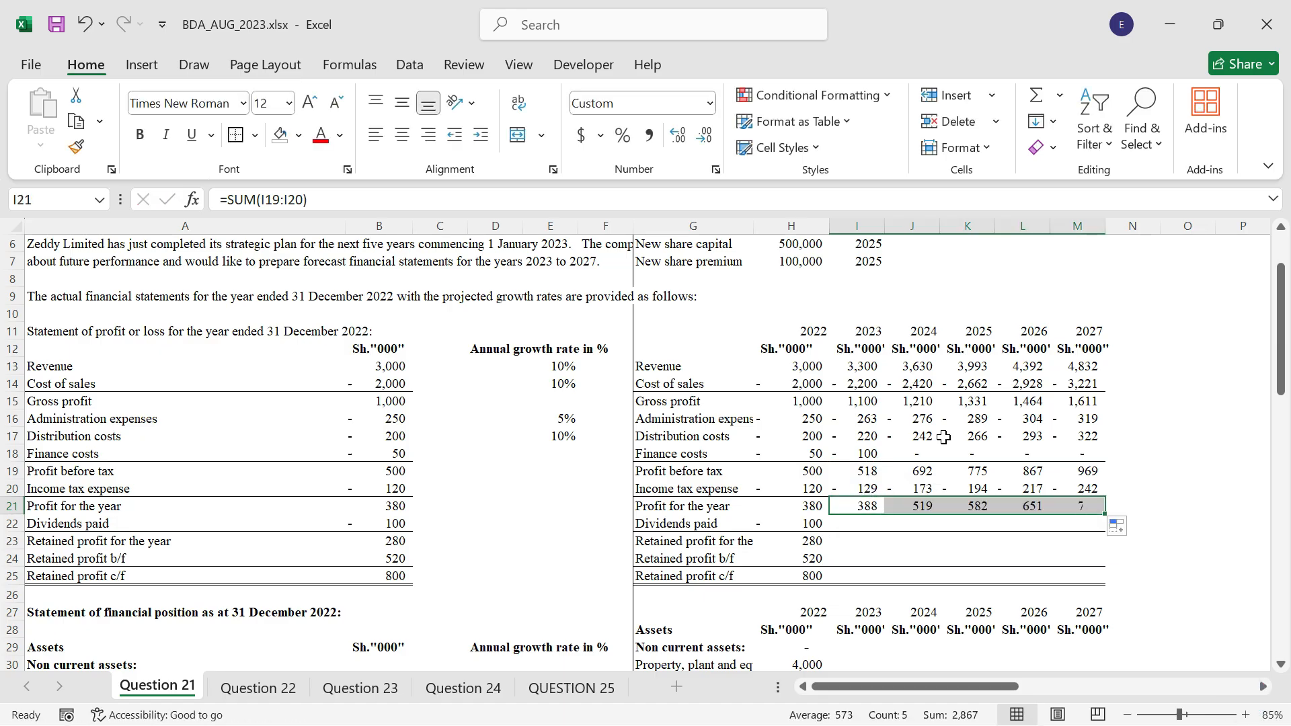
Step: Calculate dividends paid from the payout ratio with =-$H$5*I21 in I22 and fill the formula across to M22
scroll(944, 437, "down", 1)
left_click(862, 471)
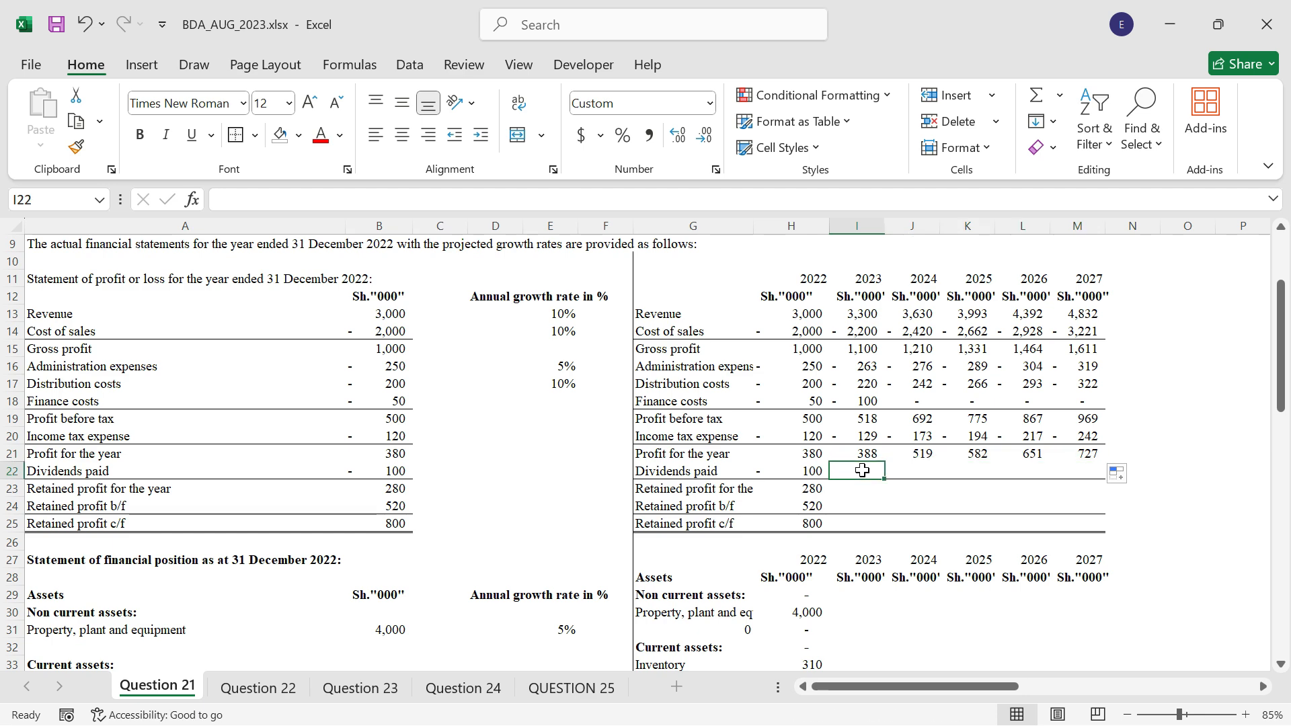
type("=-")
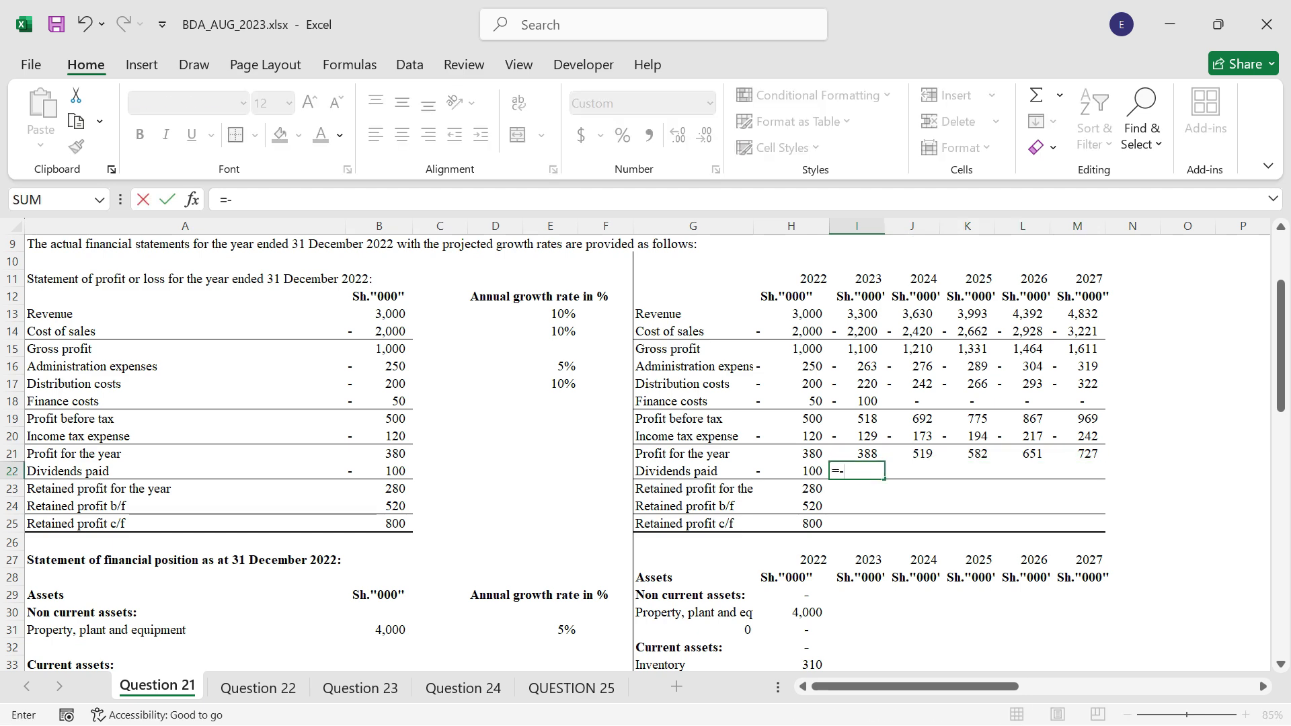
scroll(807, 289, "up", 2)
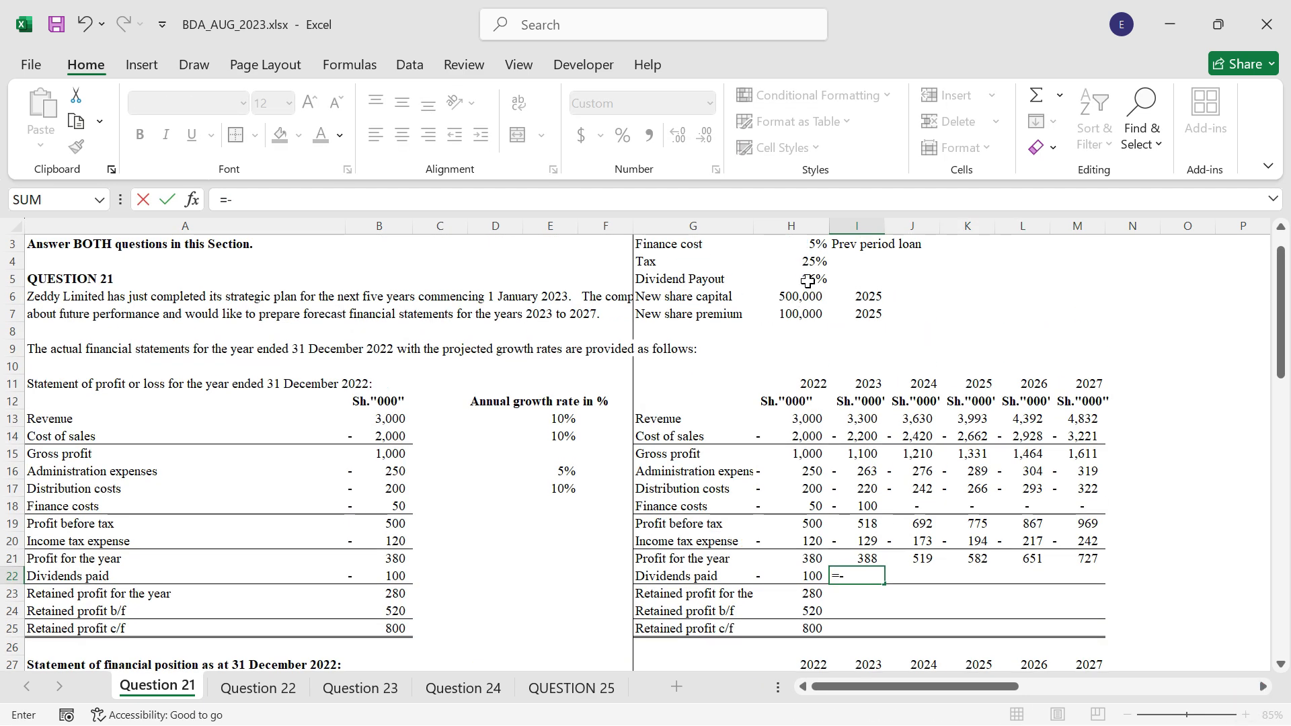
left_click(808, 281)
key("F4")
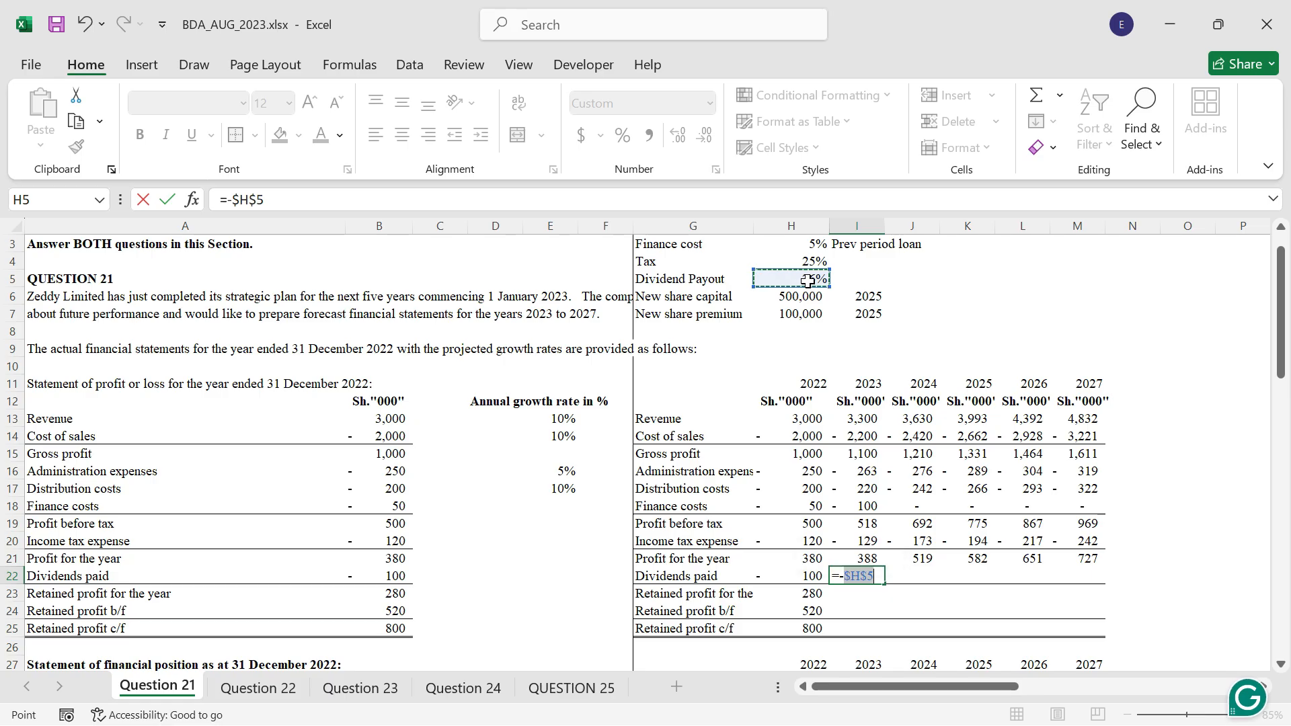
type("*")
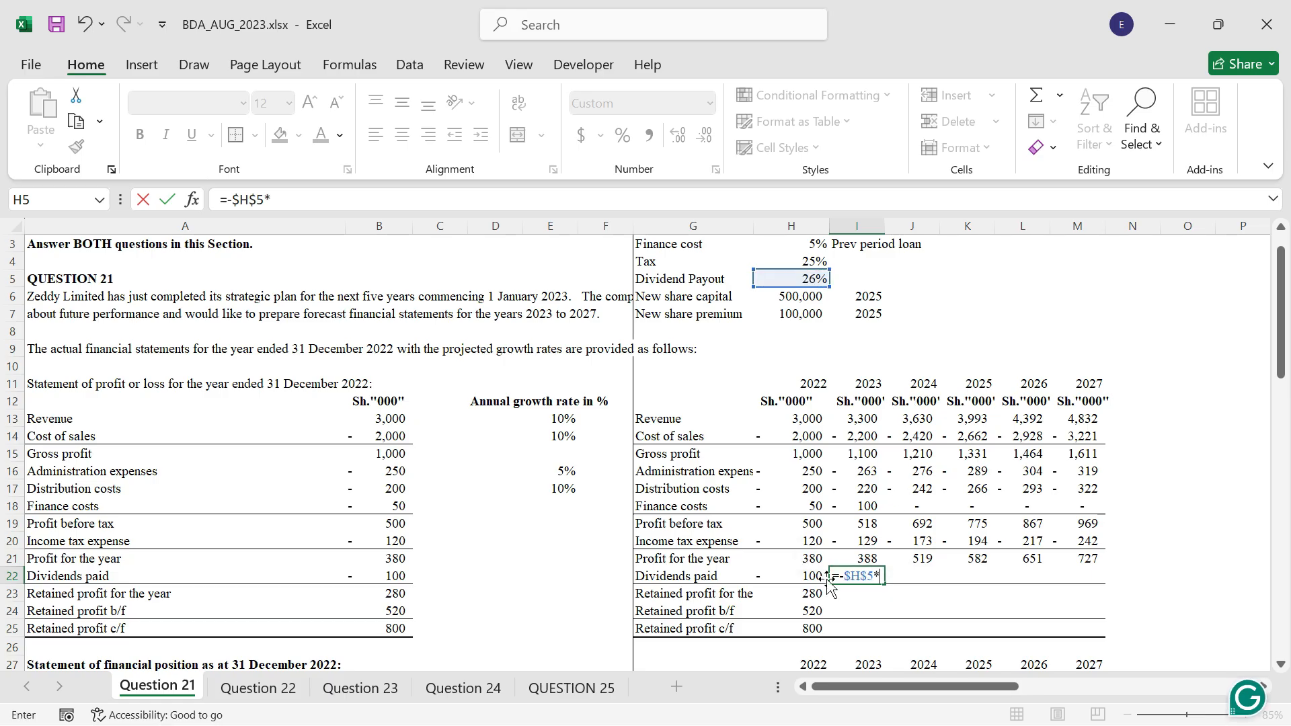
left_click(864, 560)
key("ctrl+Return")
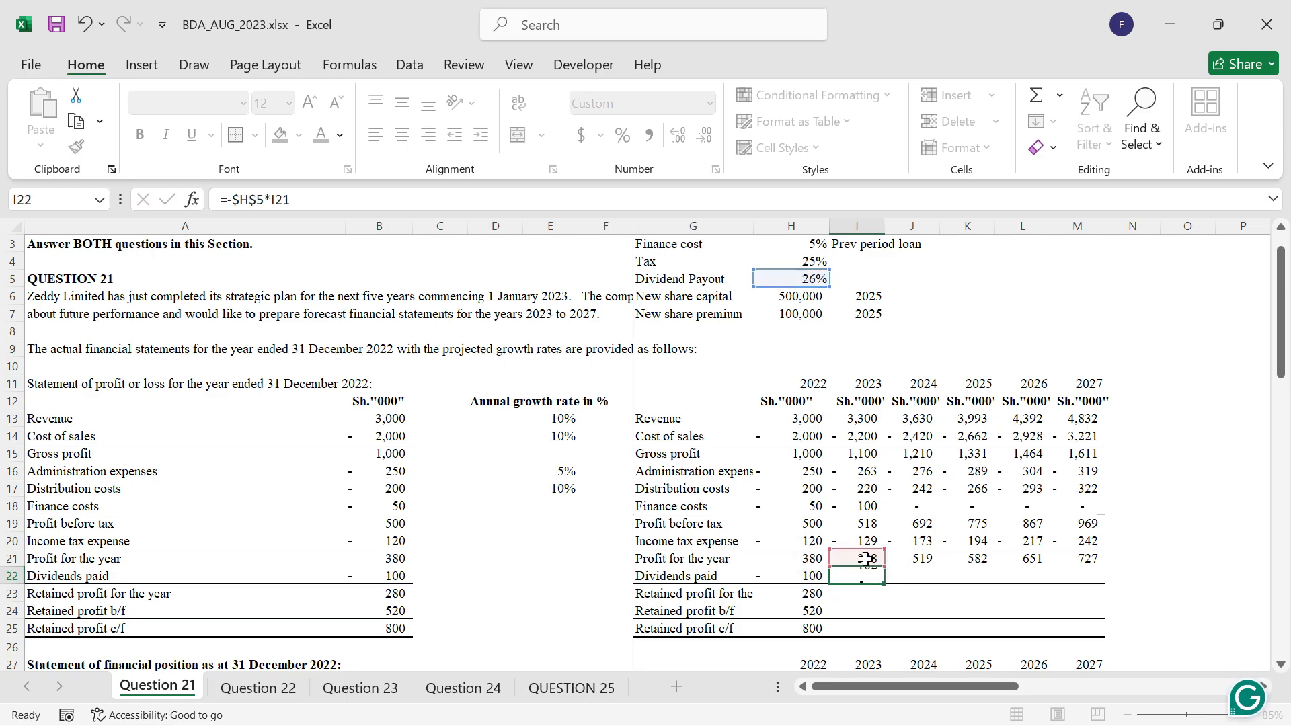
left_click_drag(883, 589, 1093, 585)
Step: Calculate retained profit for the year with =SUM(I21:I22) in I23 and fill the formula across to M23
left_click(867, 595)
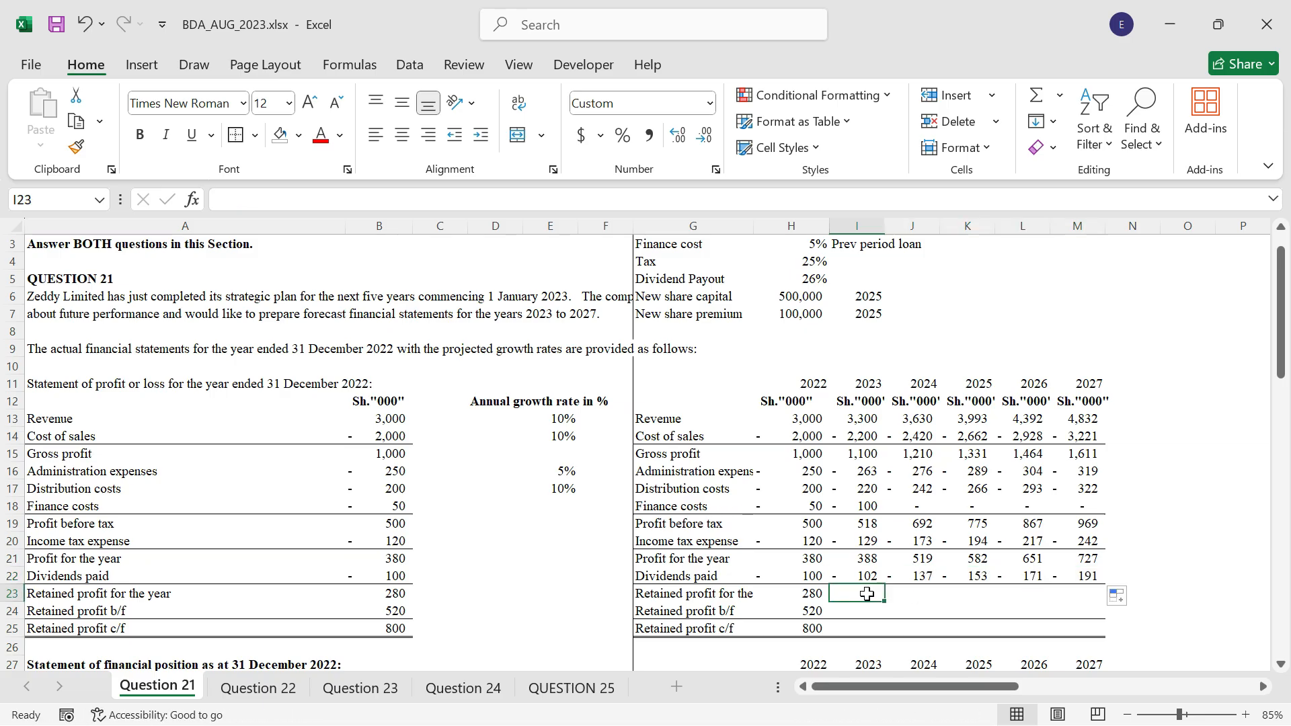
type("=SUM9")
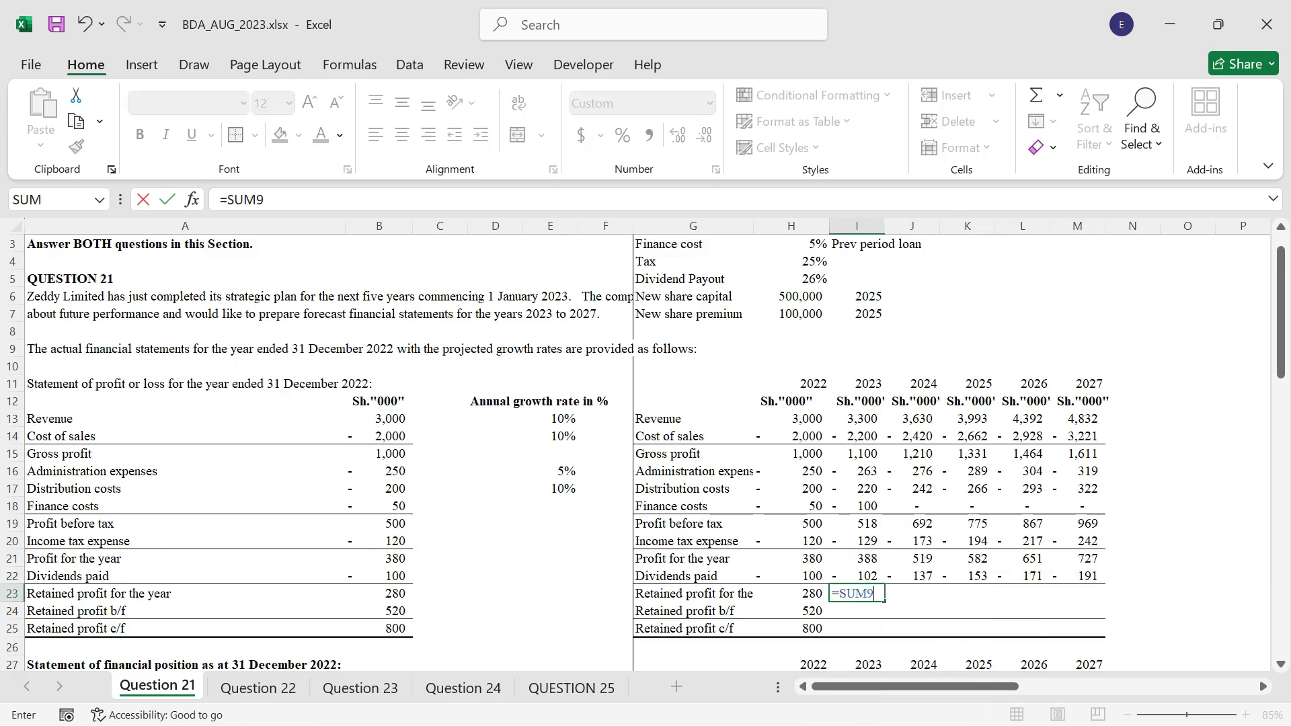
key("BackSpace")
type("(")
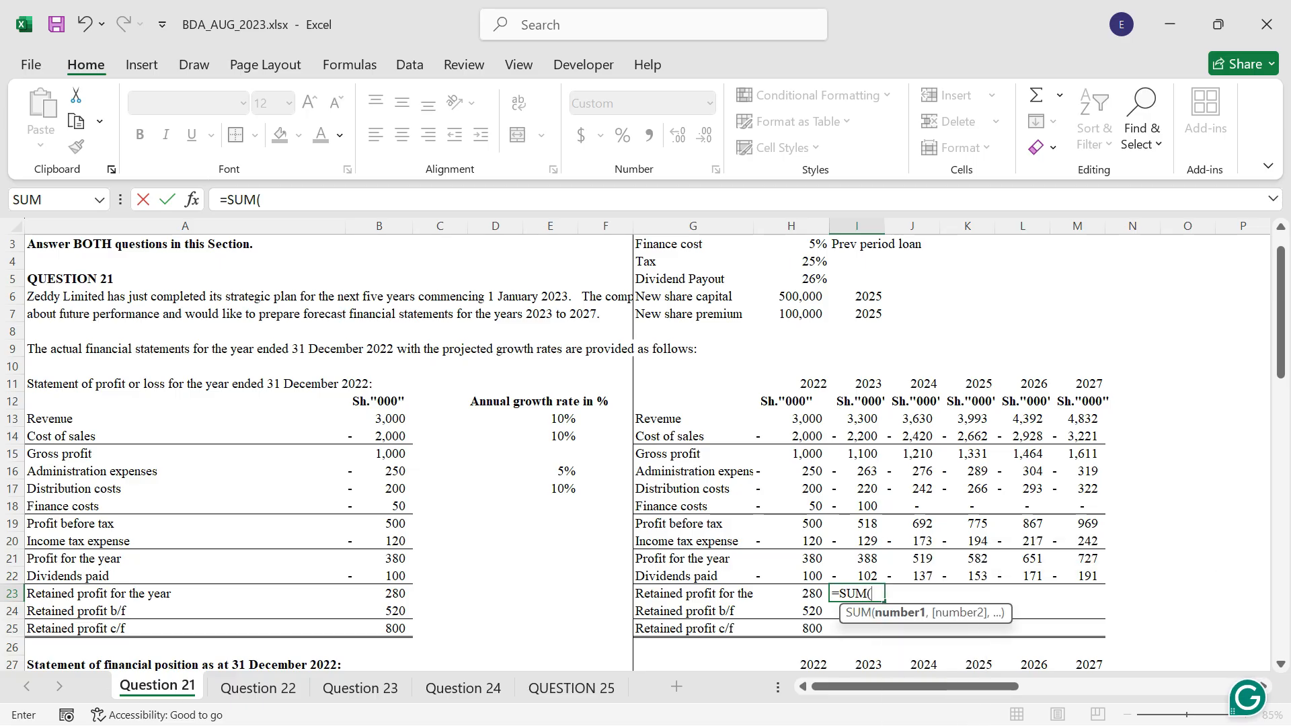
left_click_drag(869, 559, 872, 575)
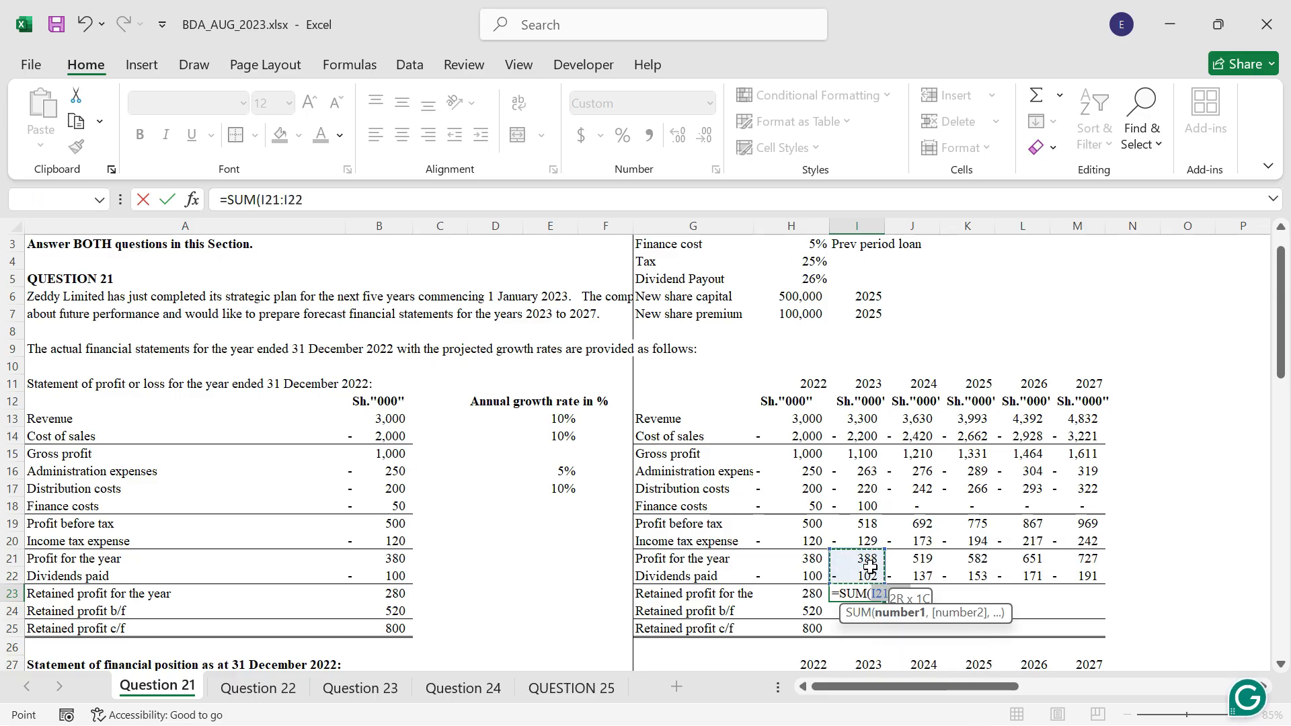
key("Return")
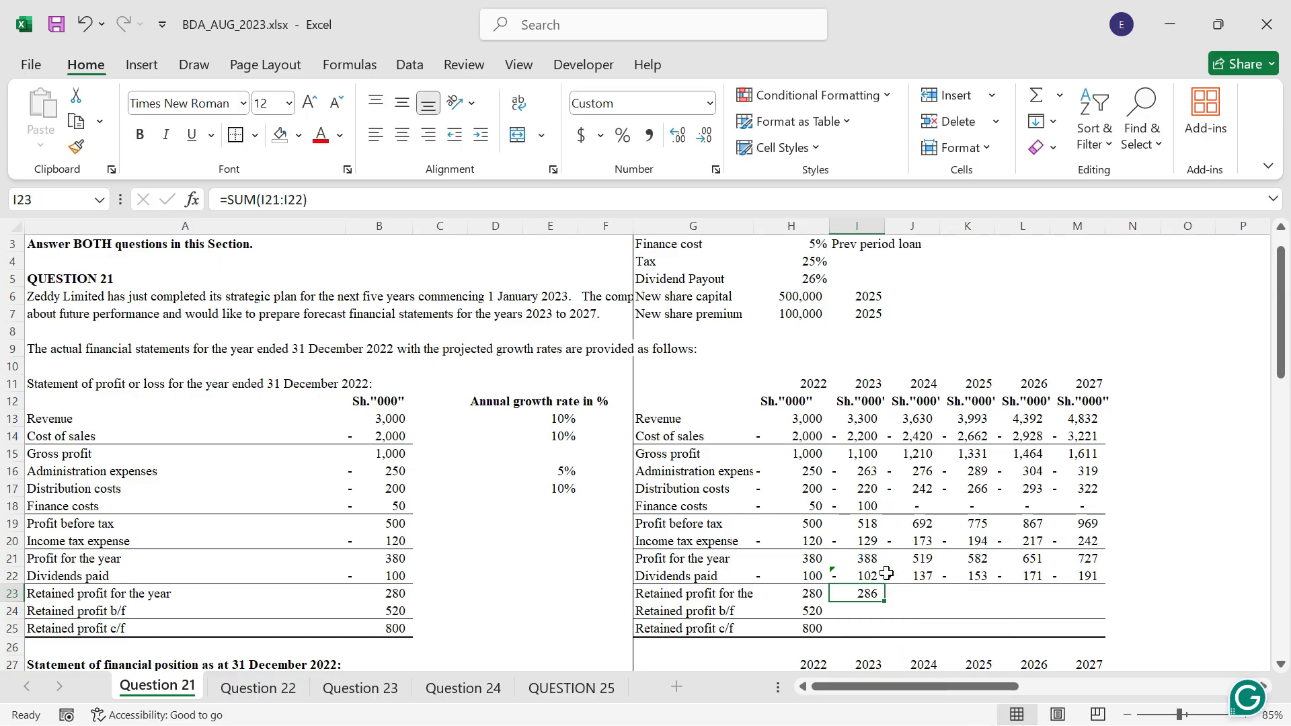
left_click_drag(884, 600, 1093, 598)
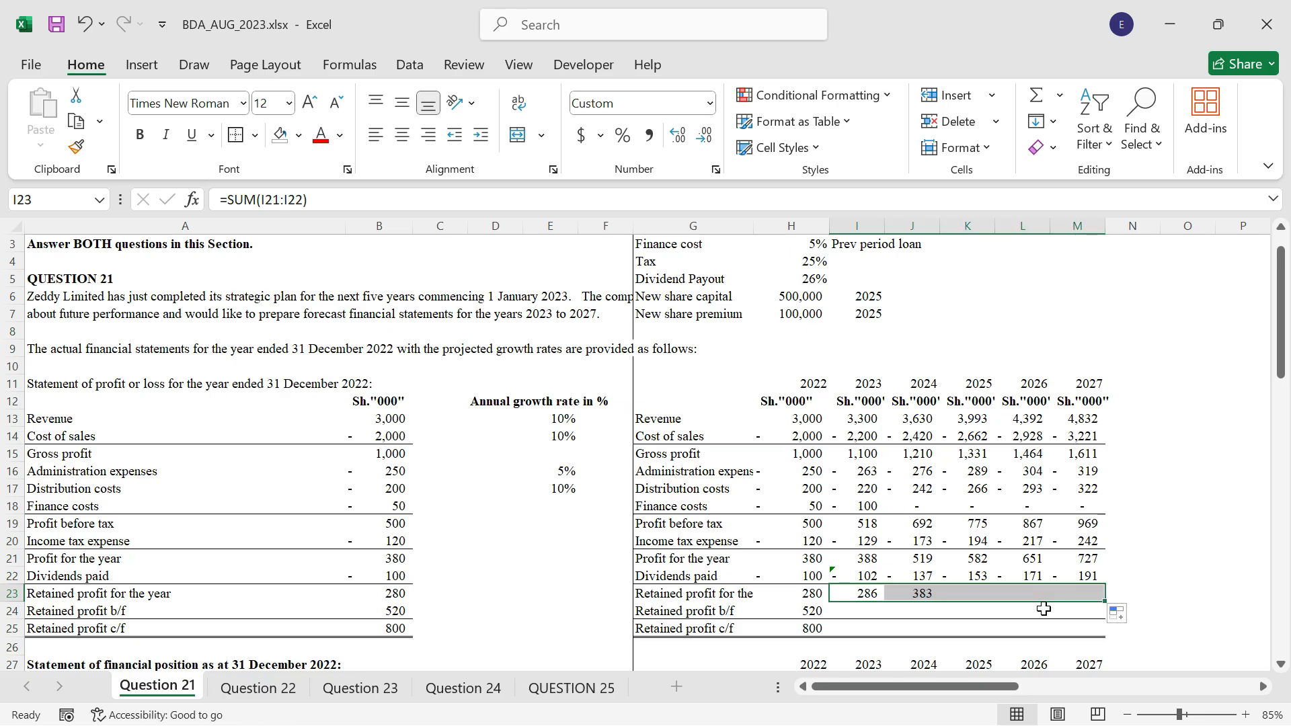
Step: Bring forward the previous year's closing retained profit with =H25 in I24 and fill the formula across to M24
left_click(850, 610)
type("=")
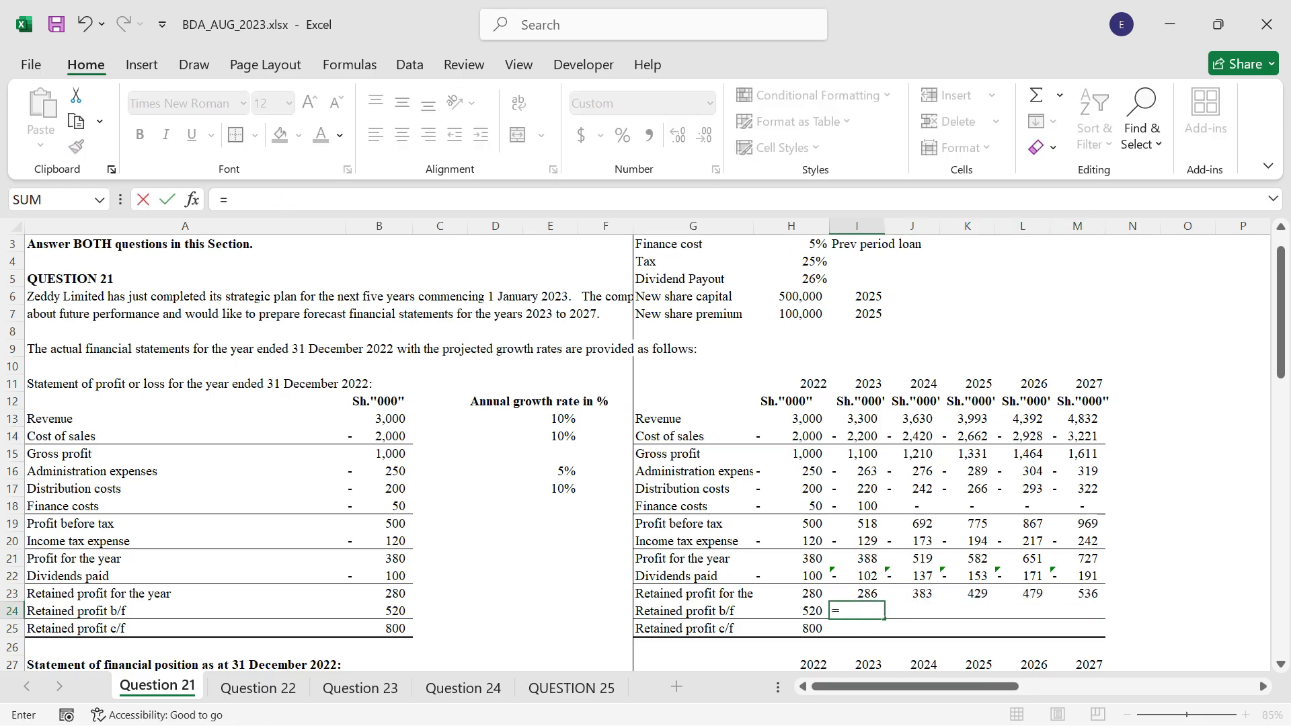
left_click(806, 628)
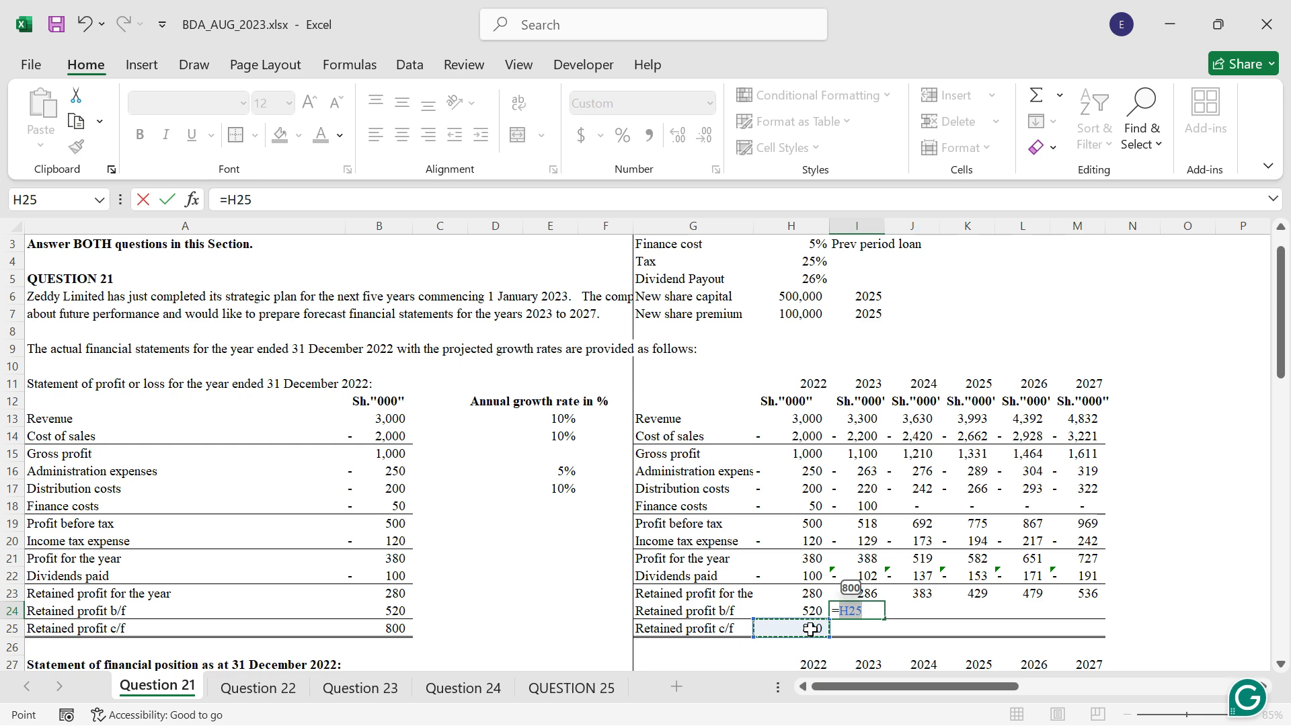
key("ctrl+Return")
scroll(875, 605, "down", 1)
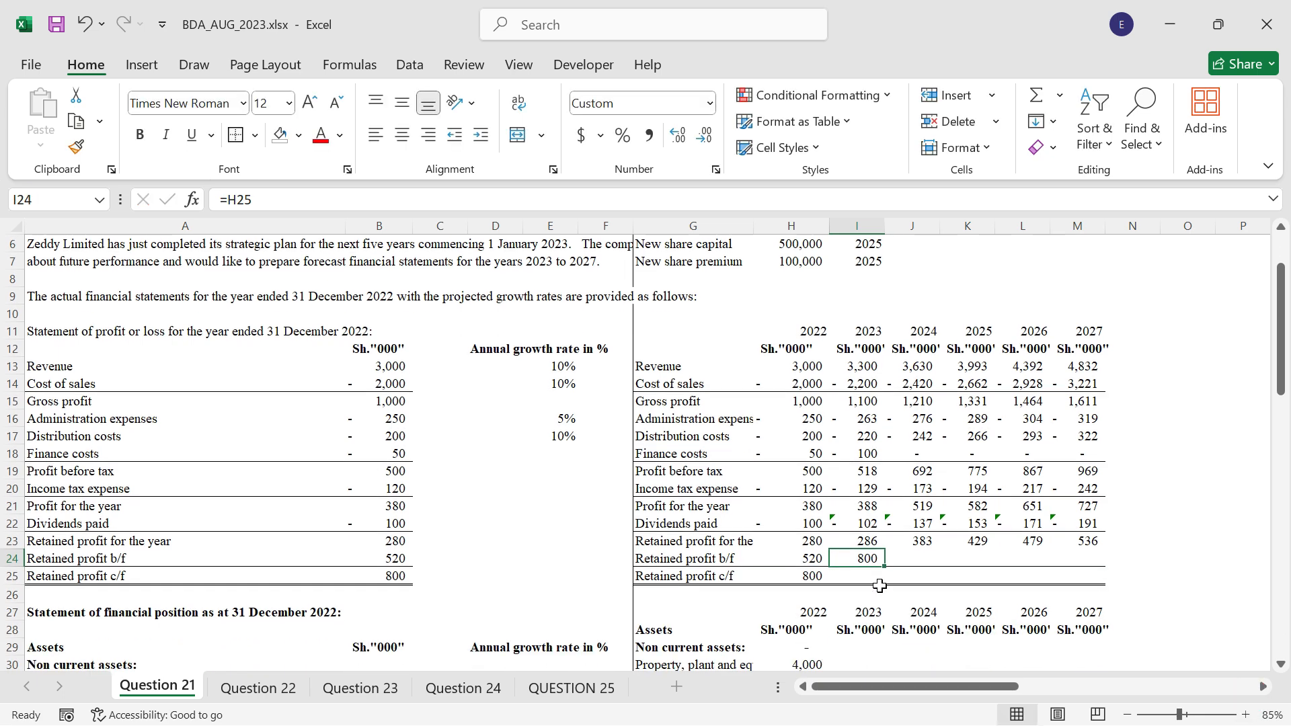
left_click_drag(887, 568, 1096, 571)
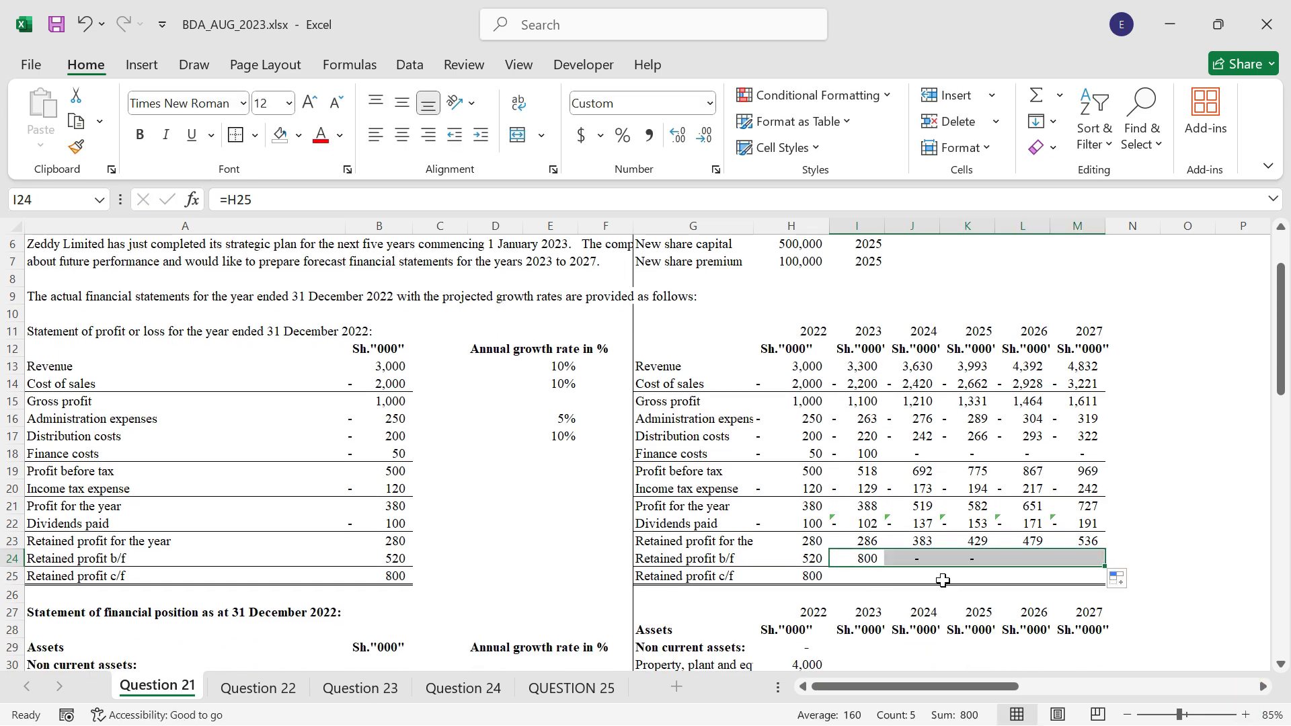
Step: Calculate retained profit carried forward with =SUM(I23:I24) in I25 and fill the formula across to M25
left_click(874, 578)
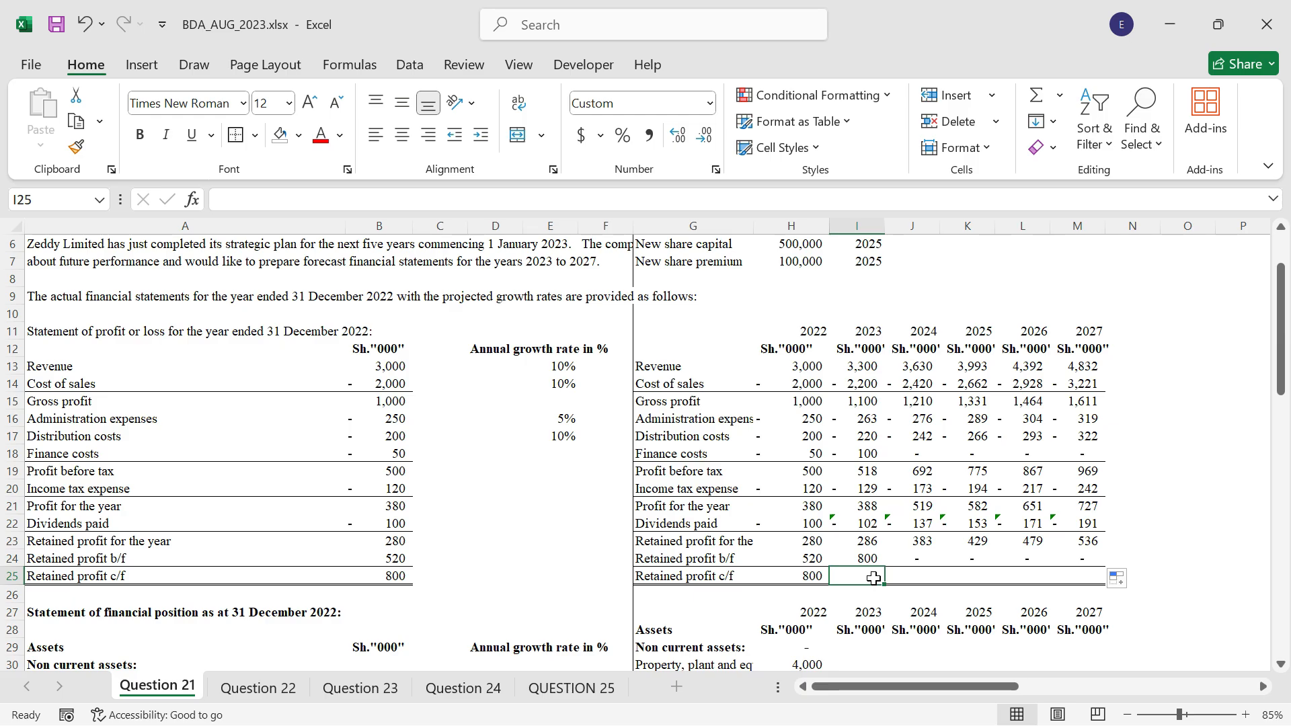
type("=")
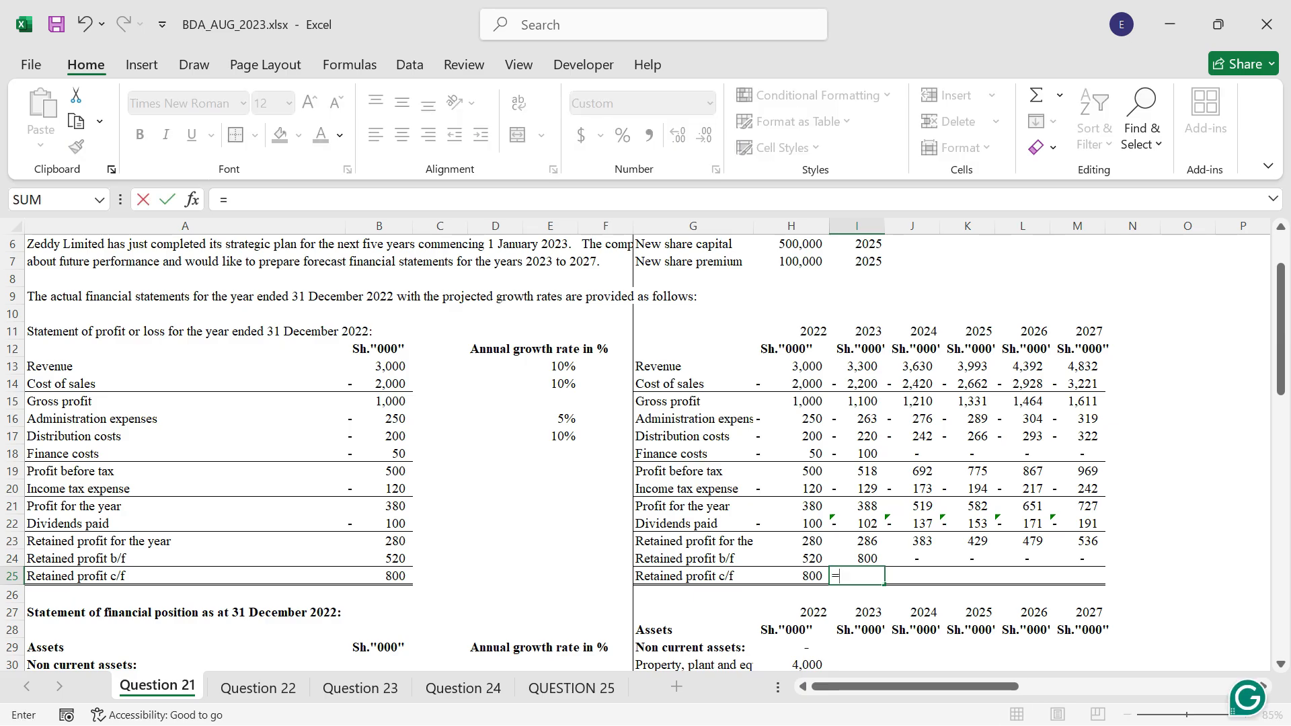
type("SUM(")
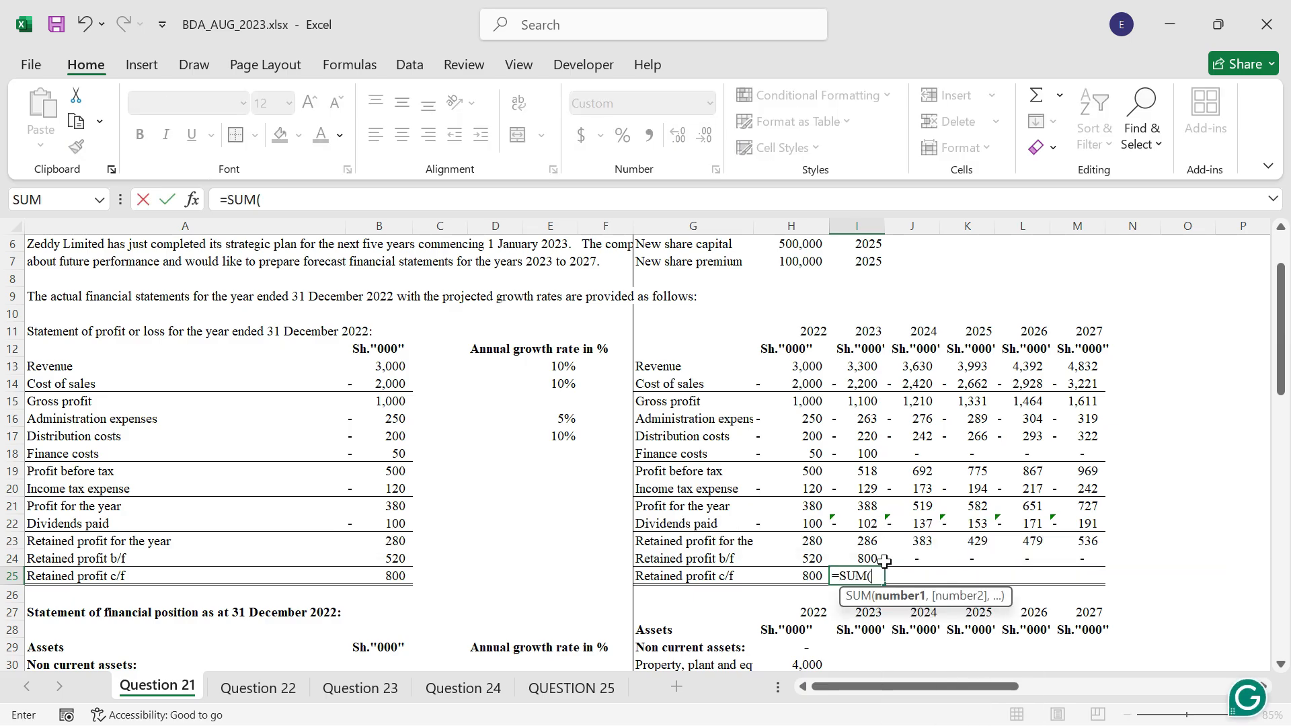
left_click_drag(868, 538, 867, 561)
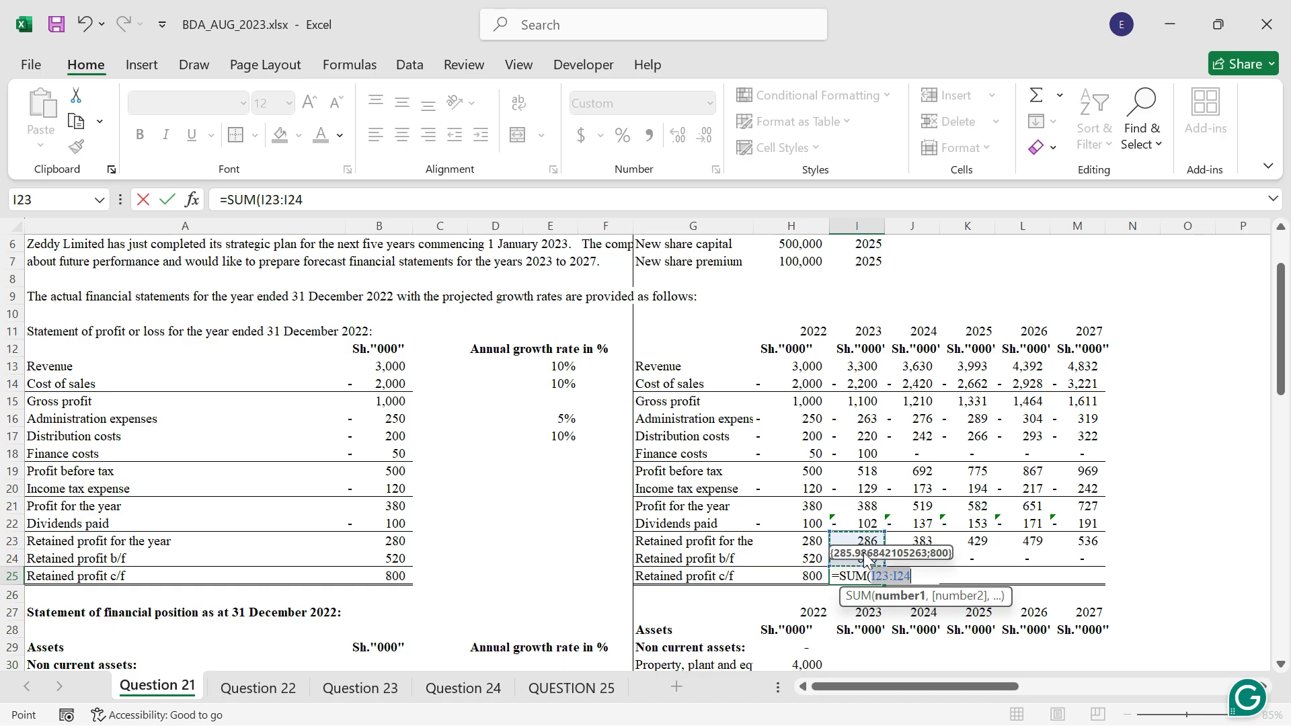
key("ctrl+Return")
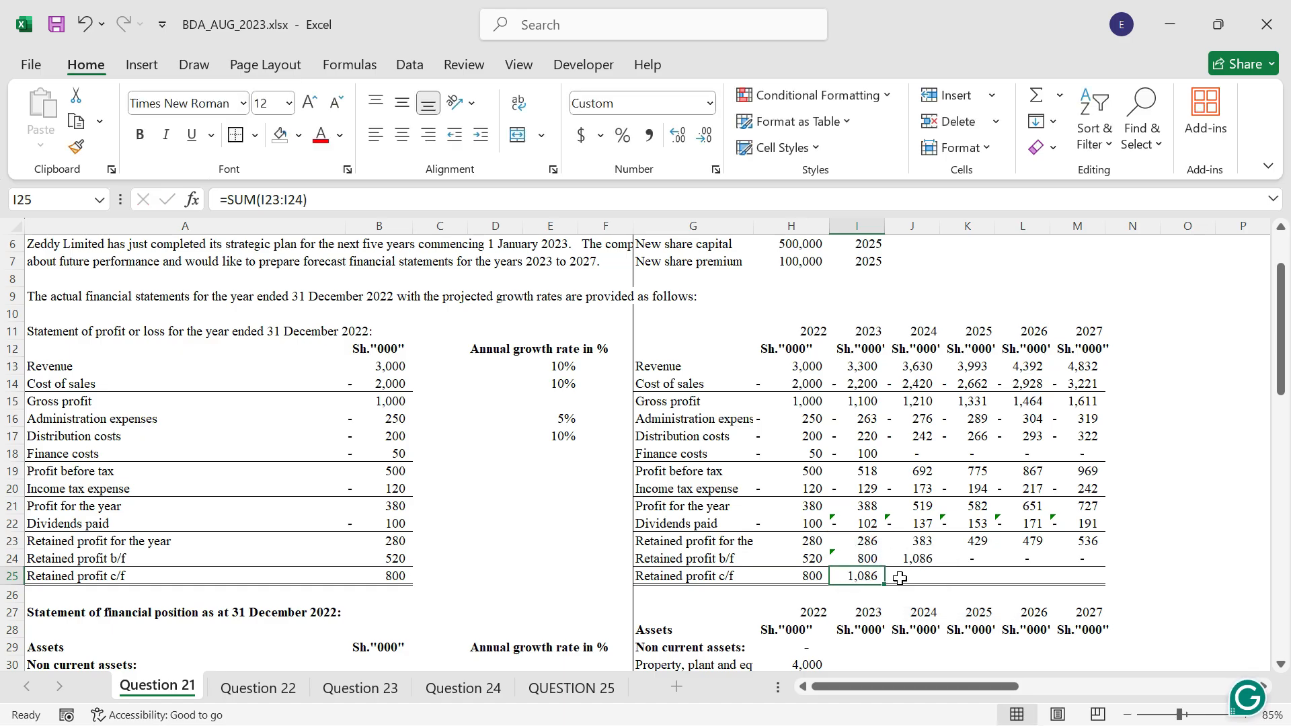
left_click_drag(883, 585, 1089, 580)
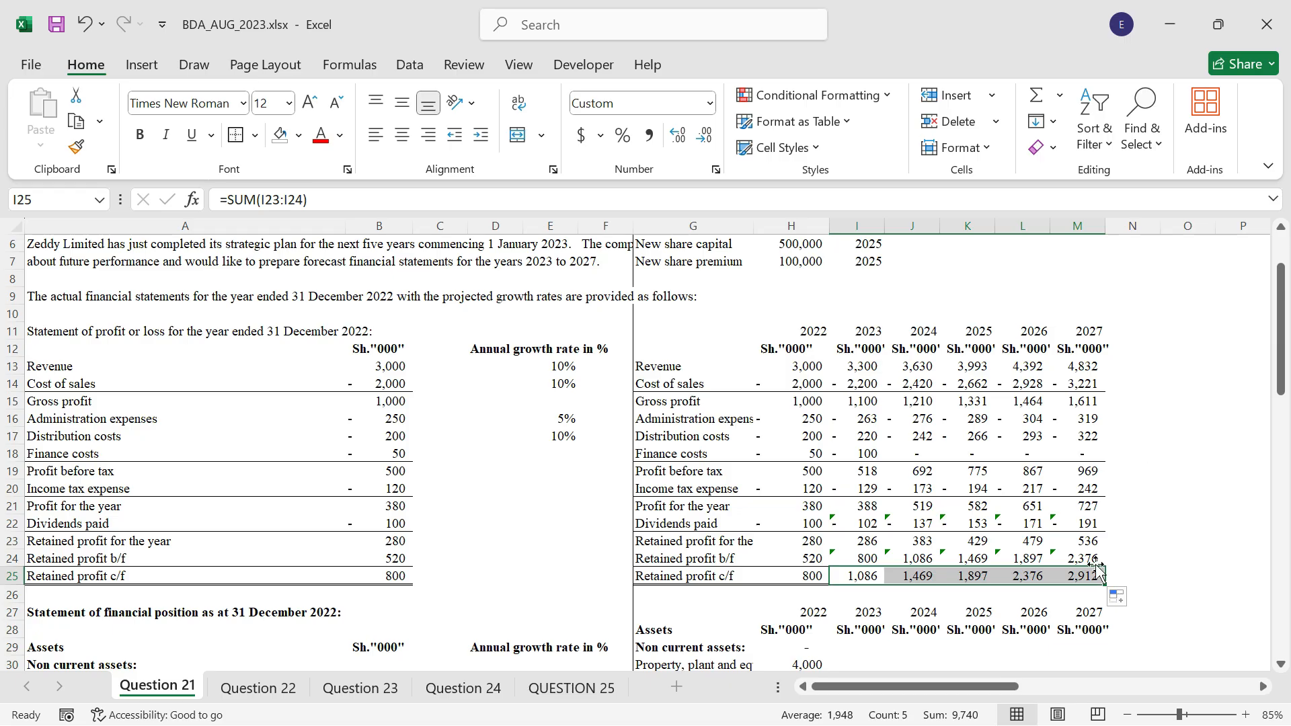
scroll(976, 585, "down", 4)
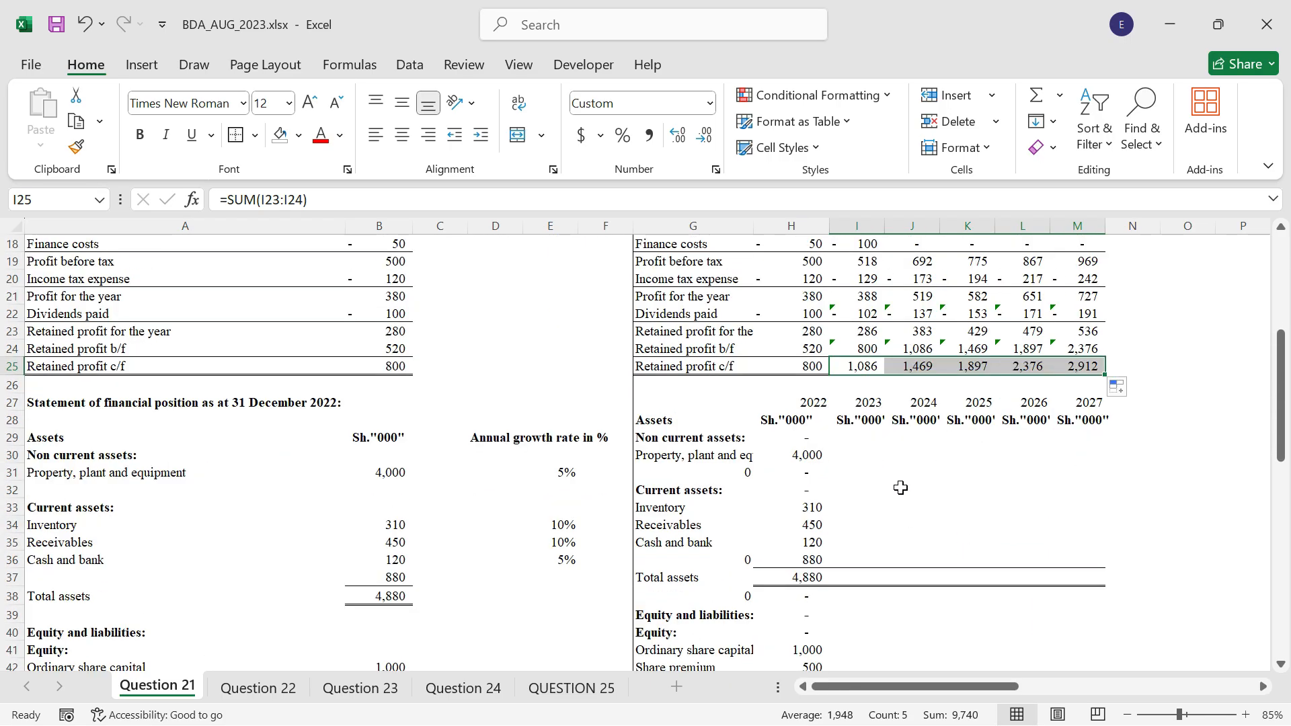
Step: Forecast property, plant and equipment with =H30*(1+$E$31) in I30 and fill the formula across to M30
left_click(854, 457)
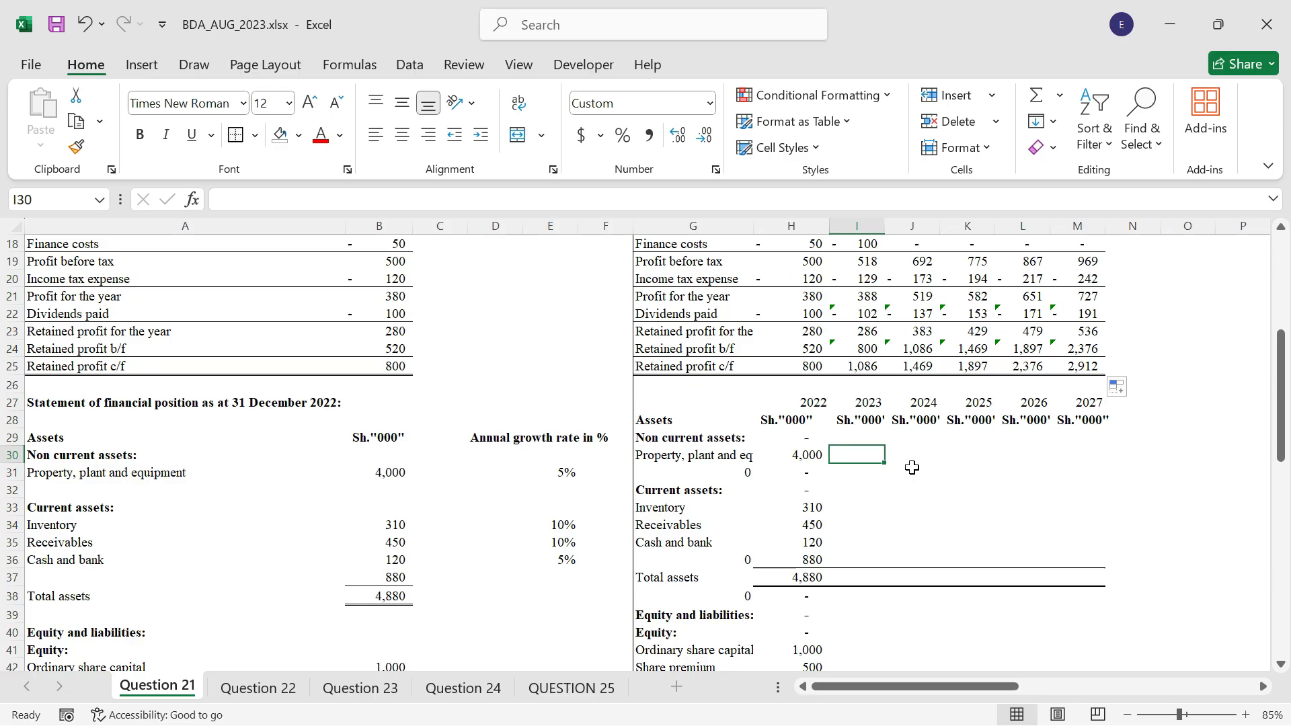
type("=")
key("Left")
type("(*")
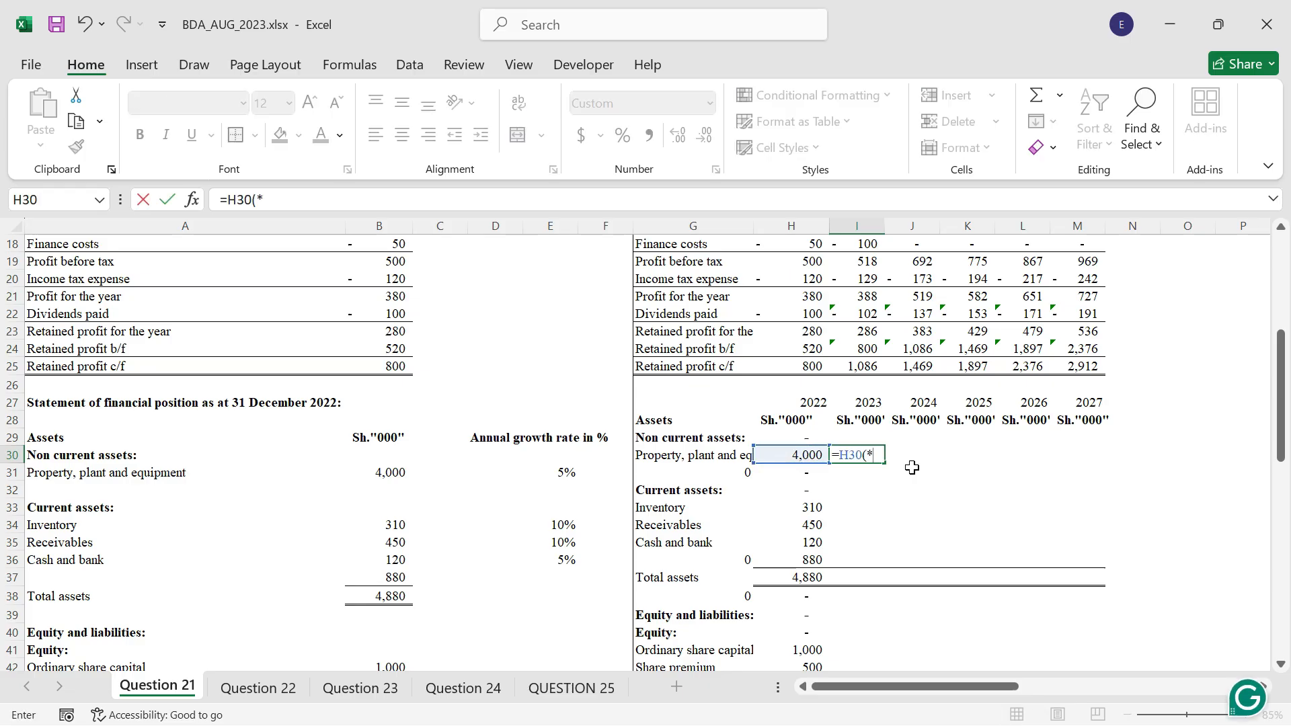
key("BackSpace")
key("BackSpace")
type("*(1+")
left_click(562, 478)
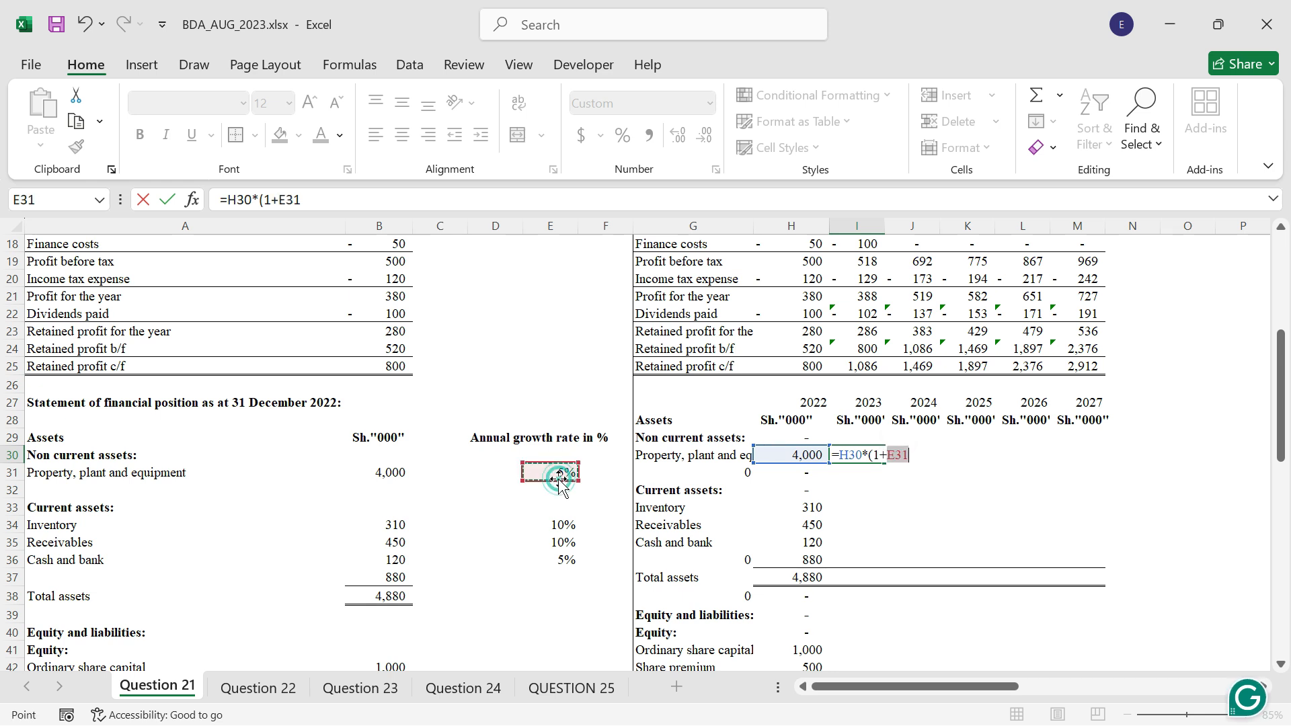
key("F4")
type(")")
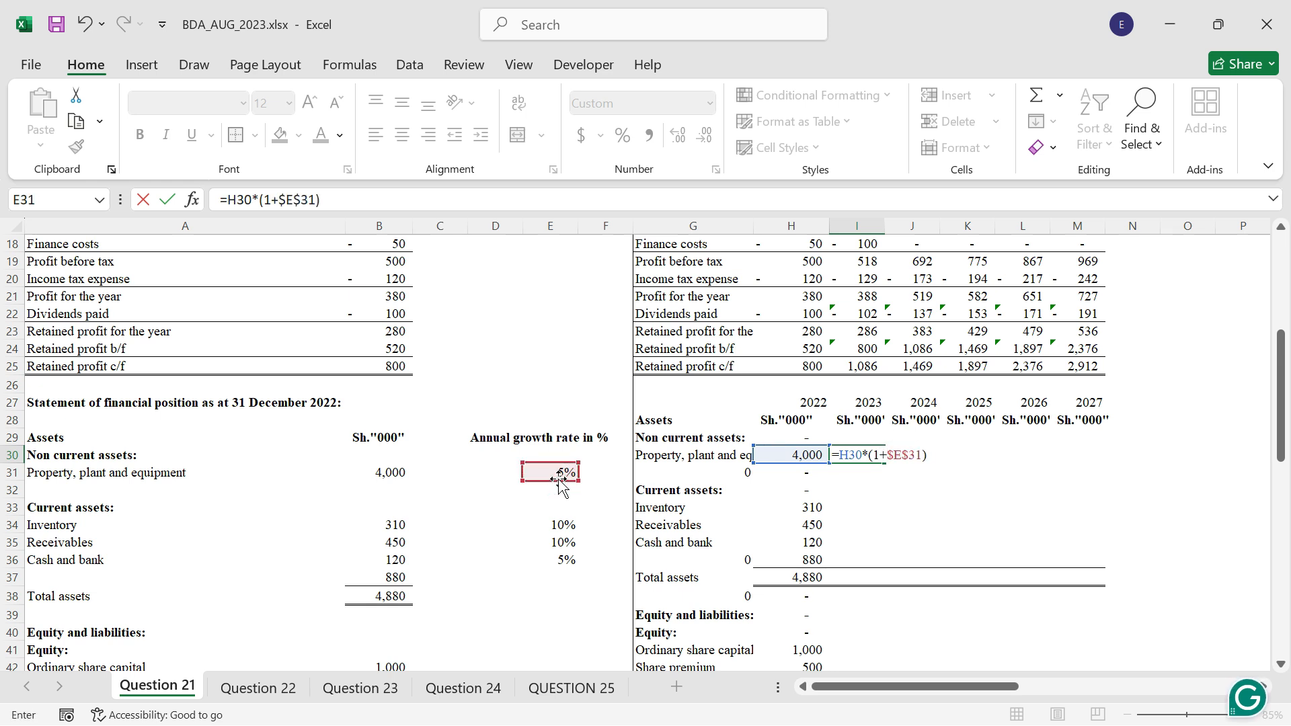
key("ctrl+Return")
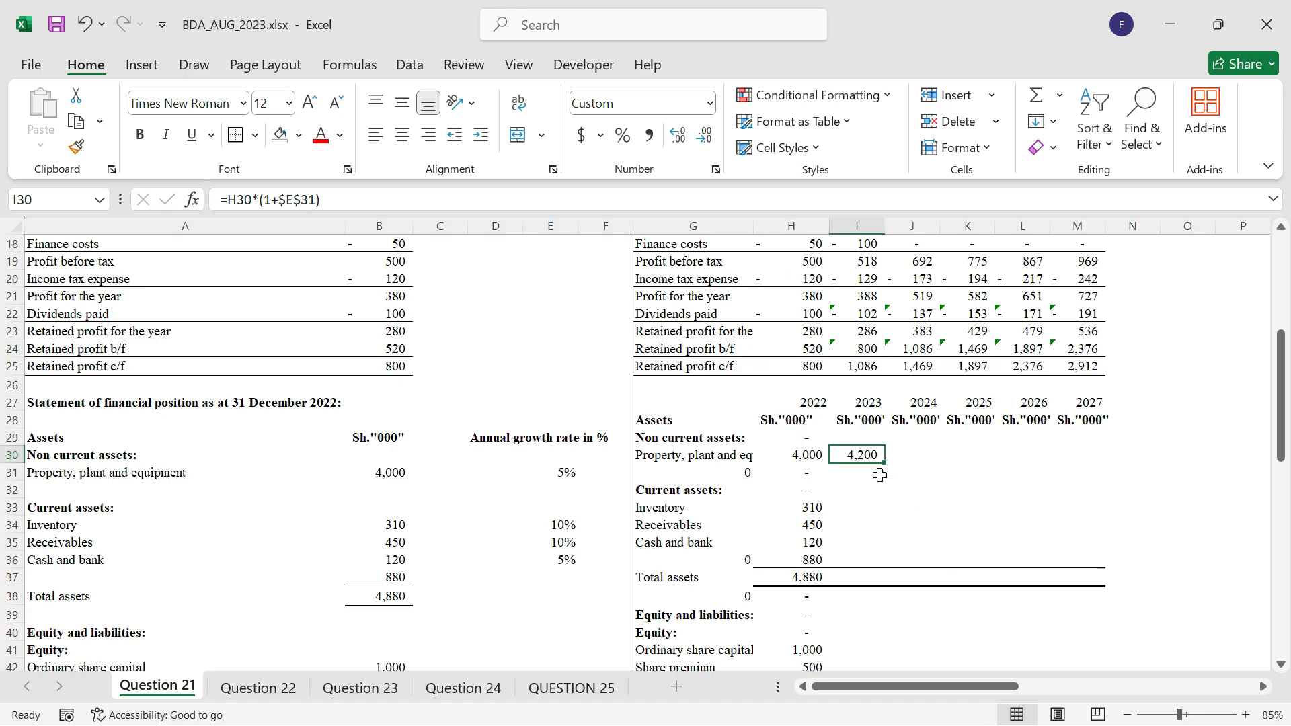
left_click_drag(885, 460, 1096, 457)
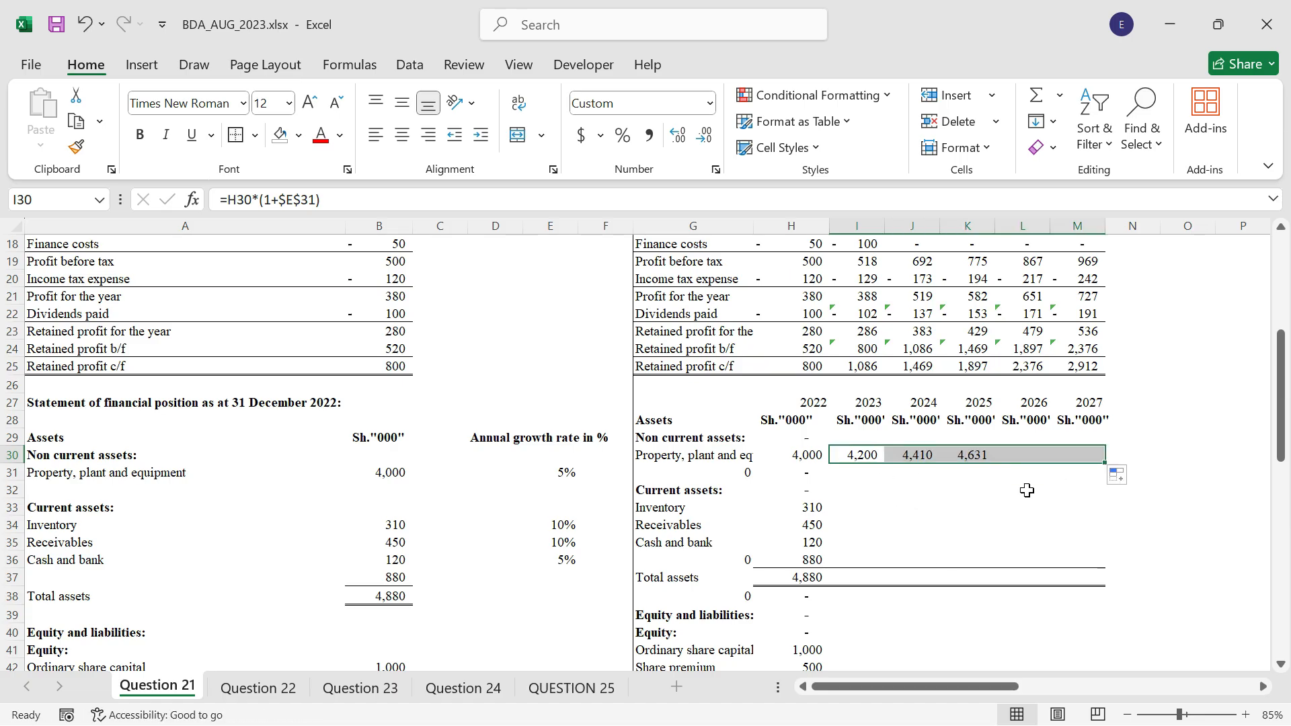
Step: Forecast inventory with =H33*(1+$E$34) in I33 and fill the formula across to M33
left_click(839, 509)
type("=")
key("Left")
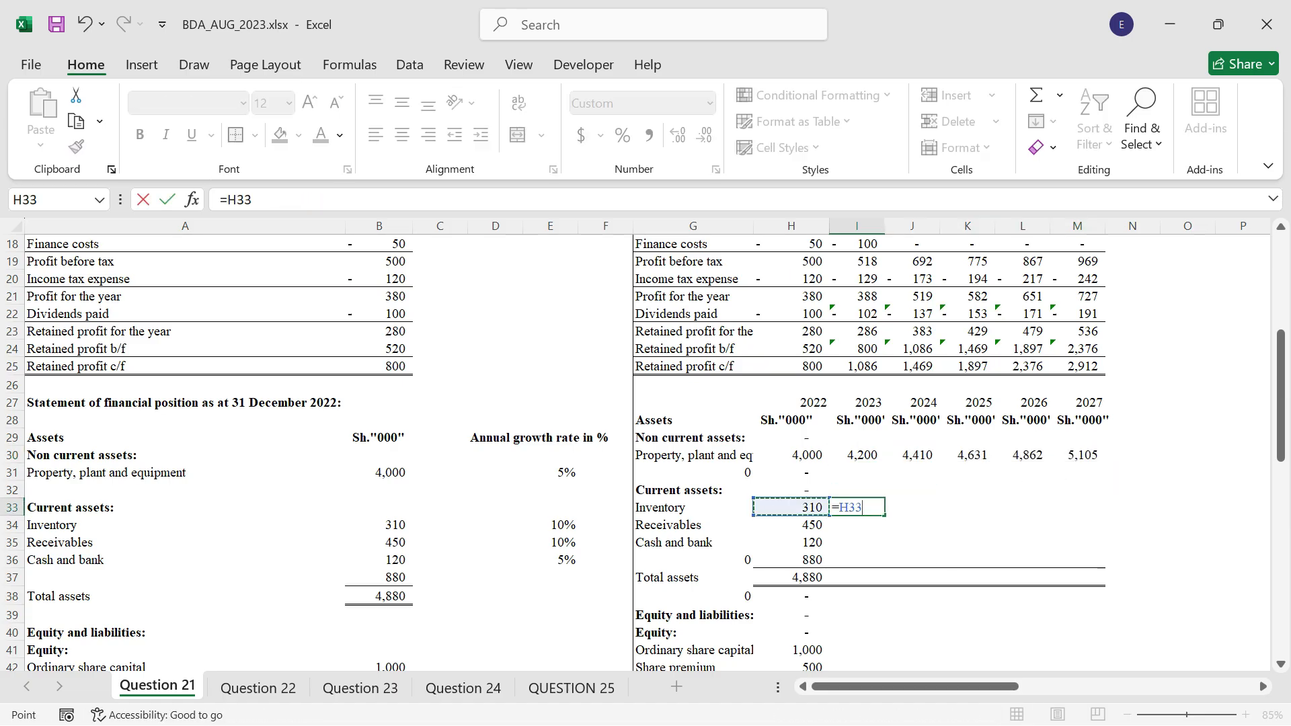
type("*(")
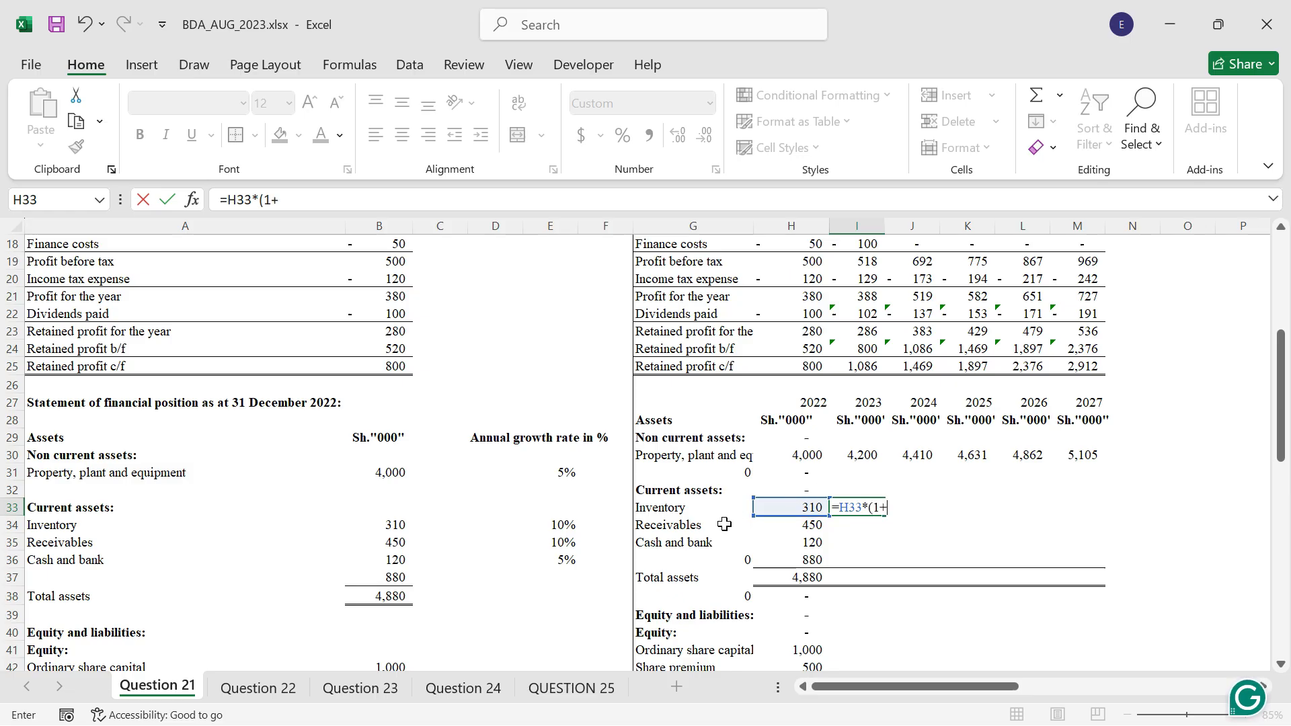
type("1+")
left_click(561, 529)
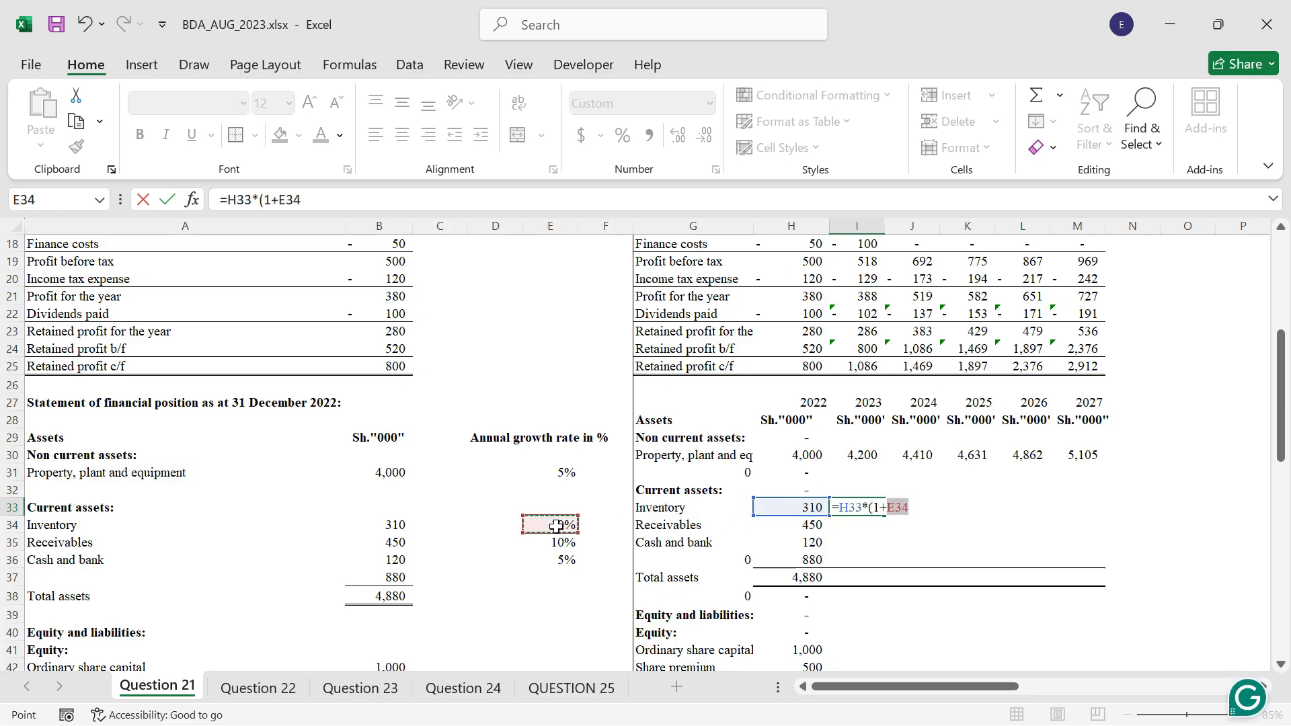
key("F4")
type(")")
key("ctrl+Return")
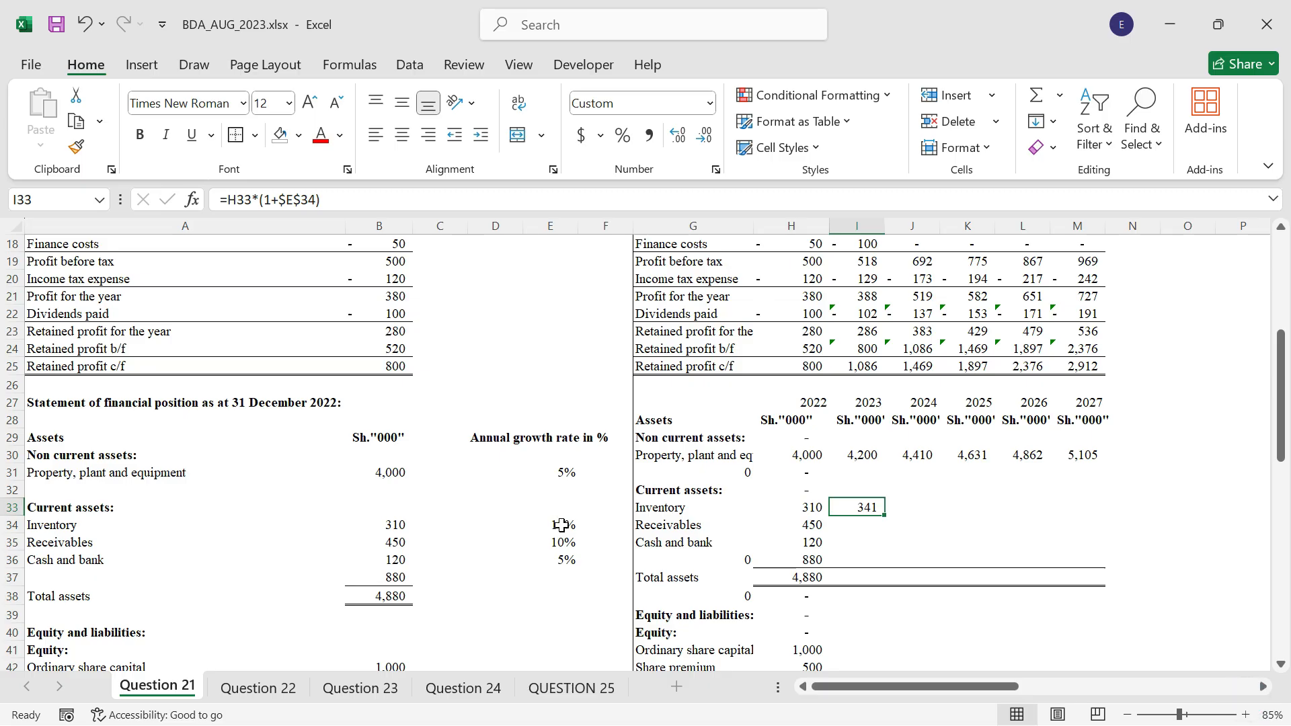
left_click_drag(887, 519, 1103, 519)
Step: Forecast receivables with =H34*(1+$E$35) in I34 and fill the formula across to M34
left_click(868, 525)
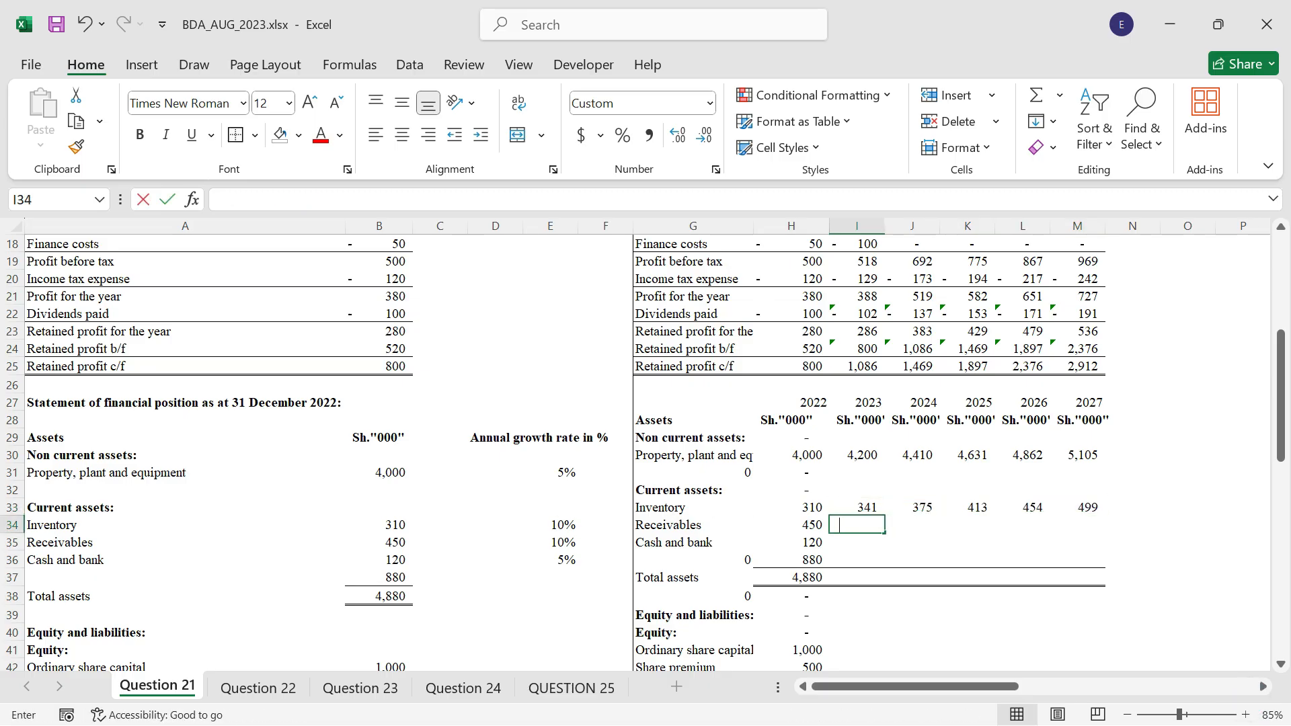
type("=")
key("Left")
type("*(")
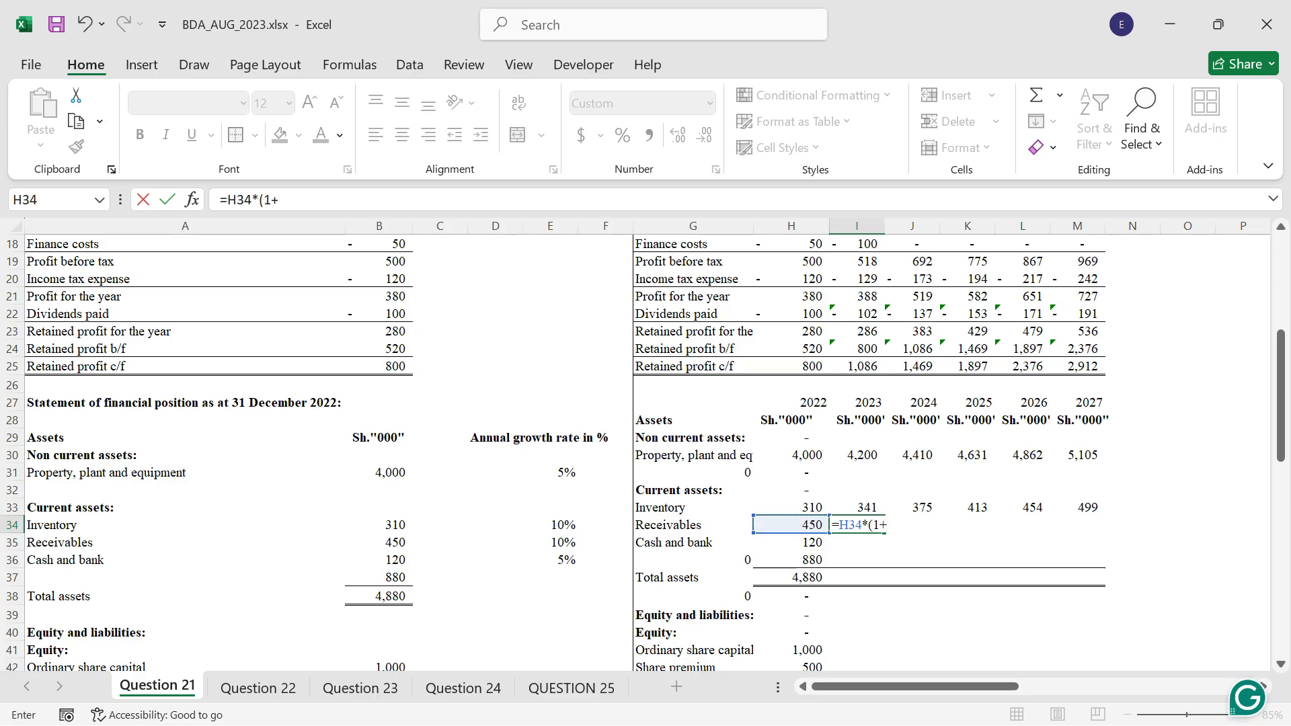
type("1+")
left_click(559, 546)
key("F4")
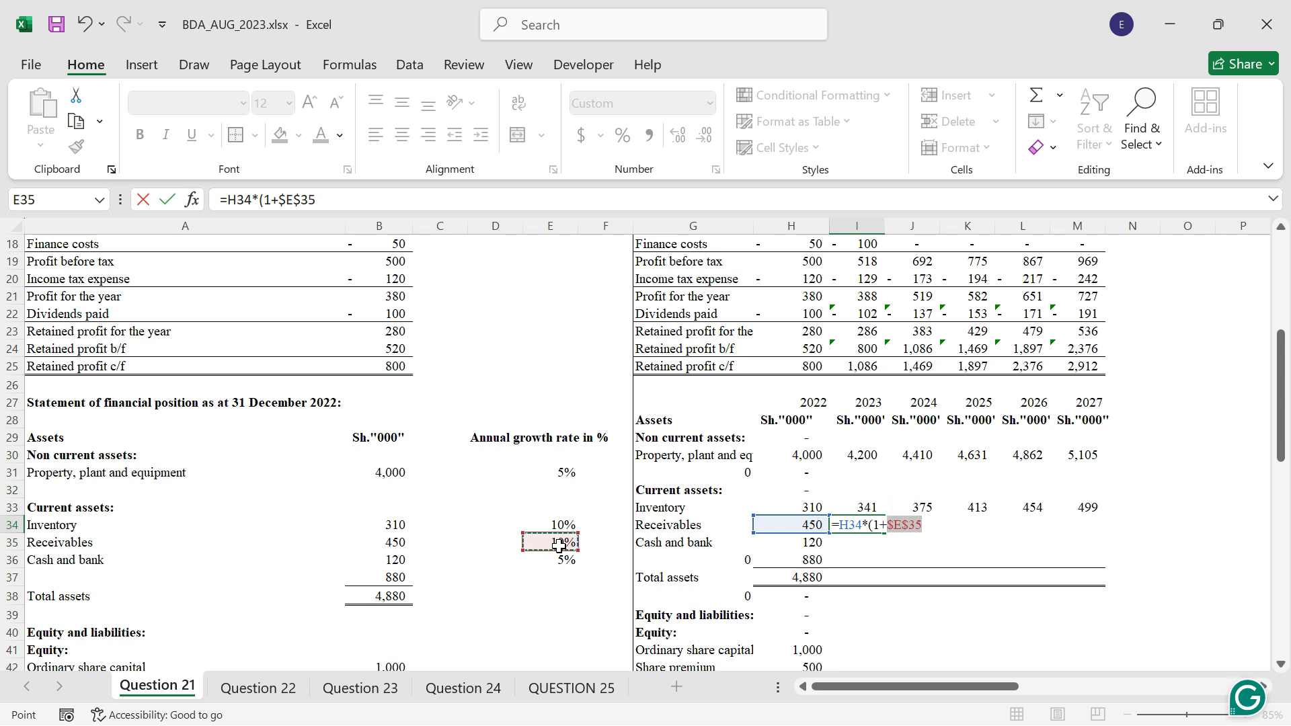
type(")")
key("ctrl+Return")
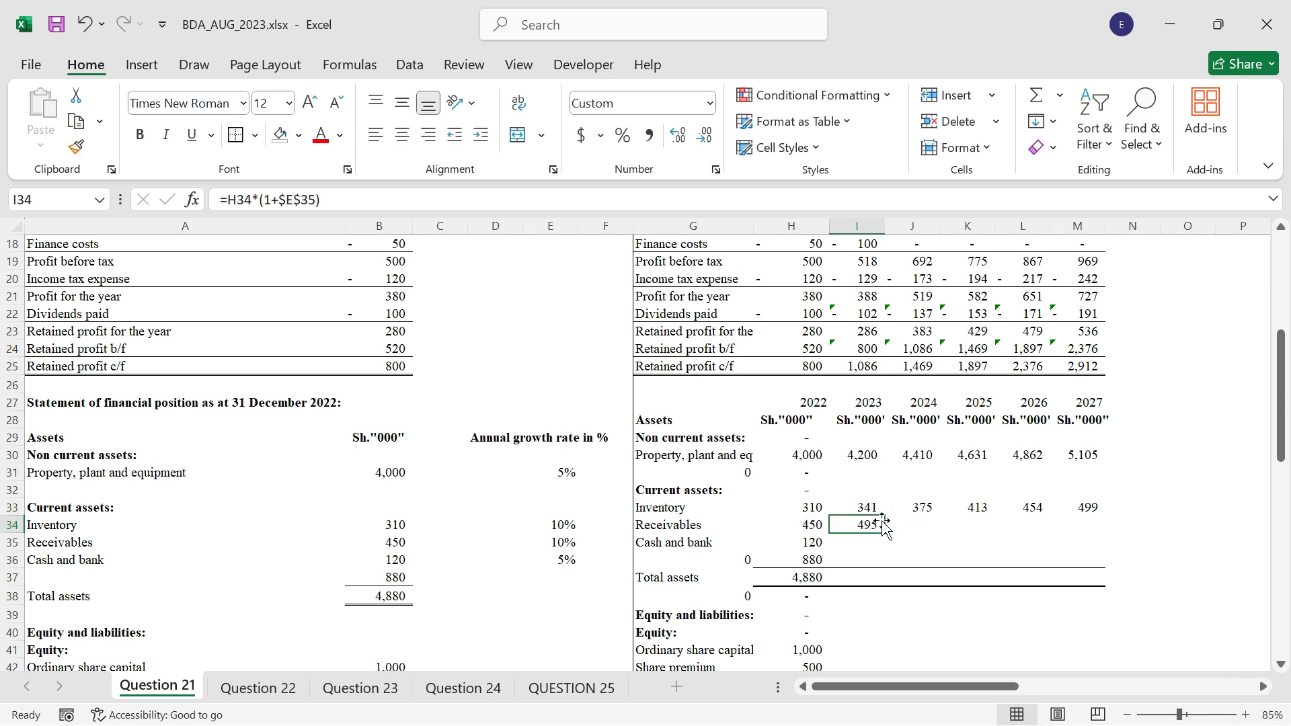
left_click_drag(889, 534, 1090, 531)
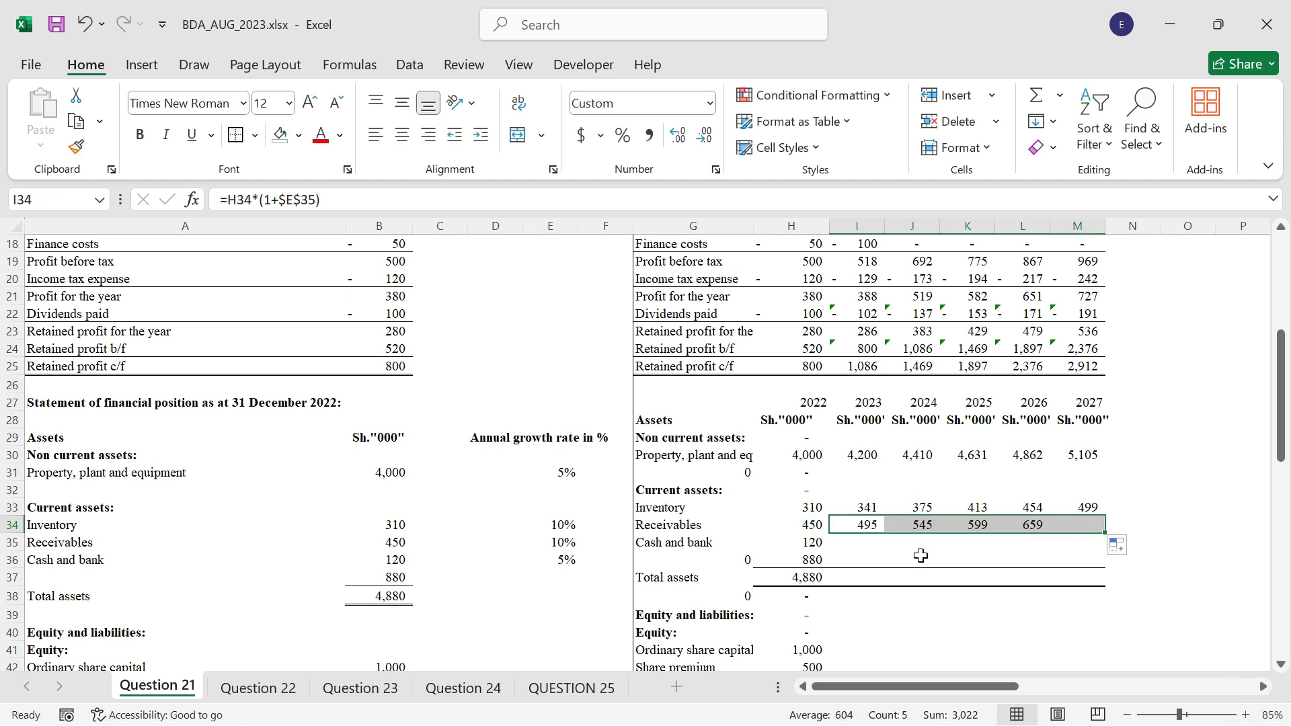
Step: Forecast cash and bank with =H35*(1+$E$36) in I35 and fill the formula across to M35
left_click(851, 546)
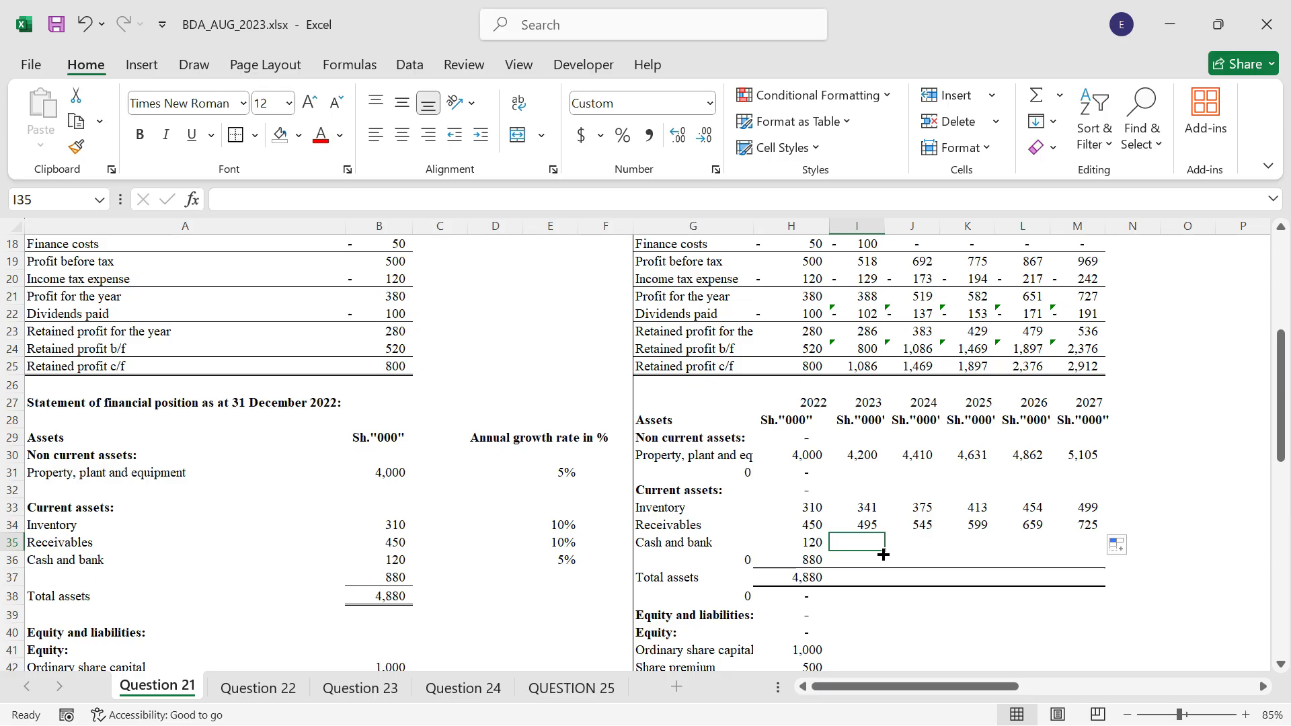
type("=")
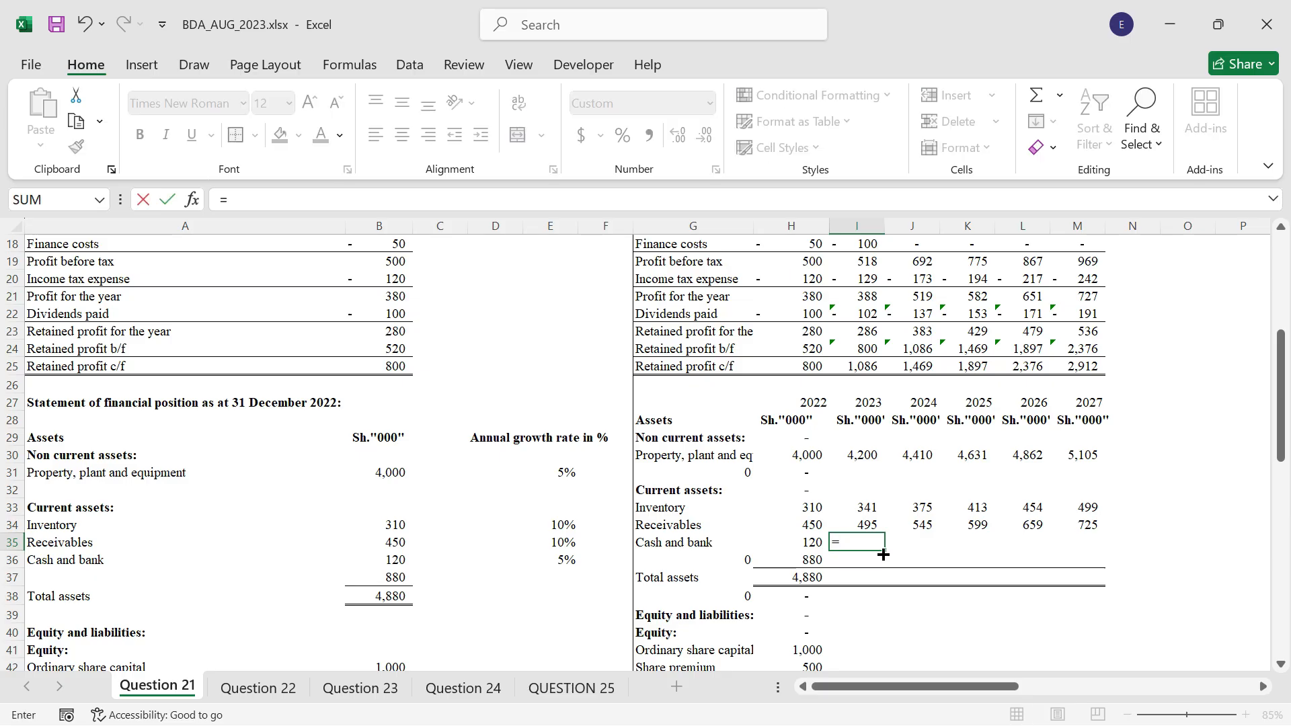
key("Left")
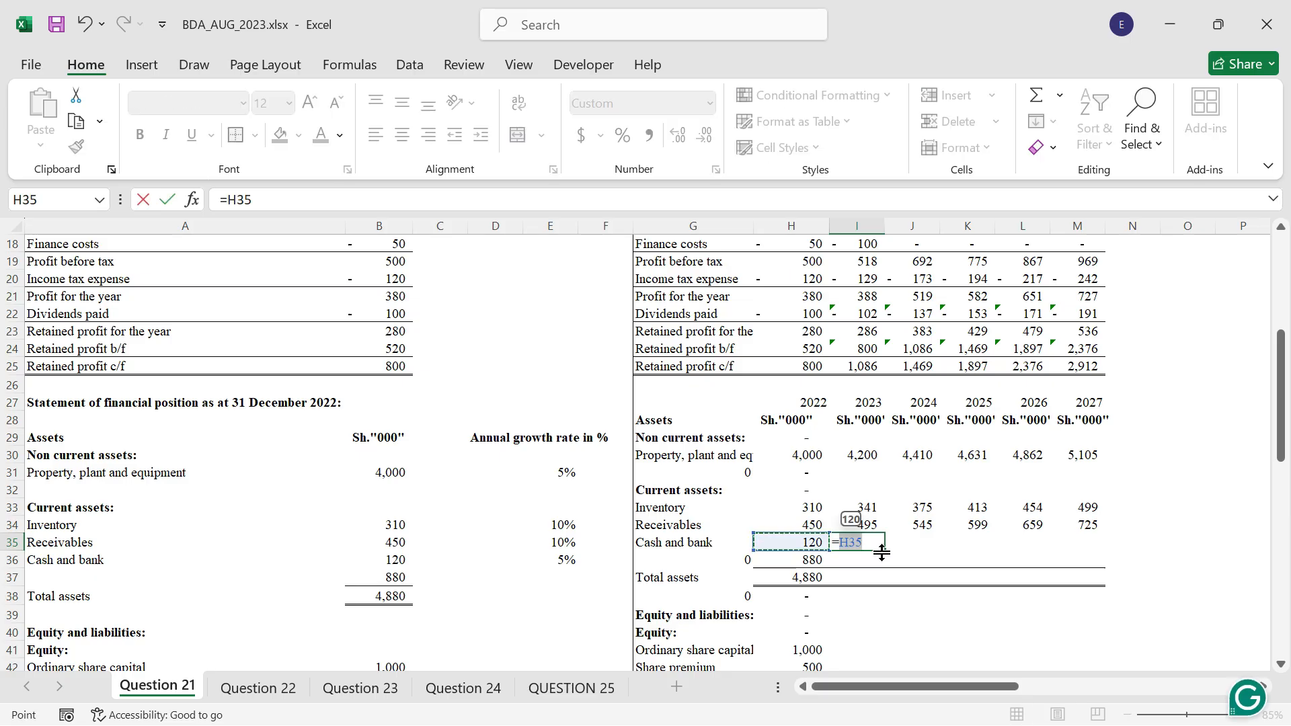
type("*(1+")
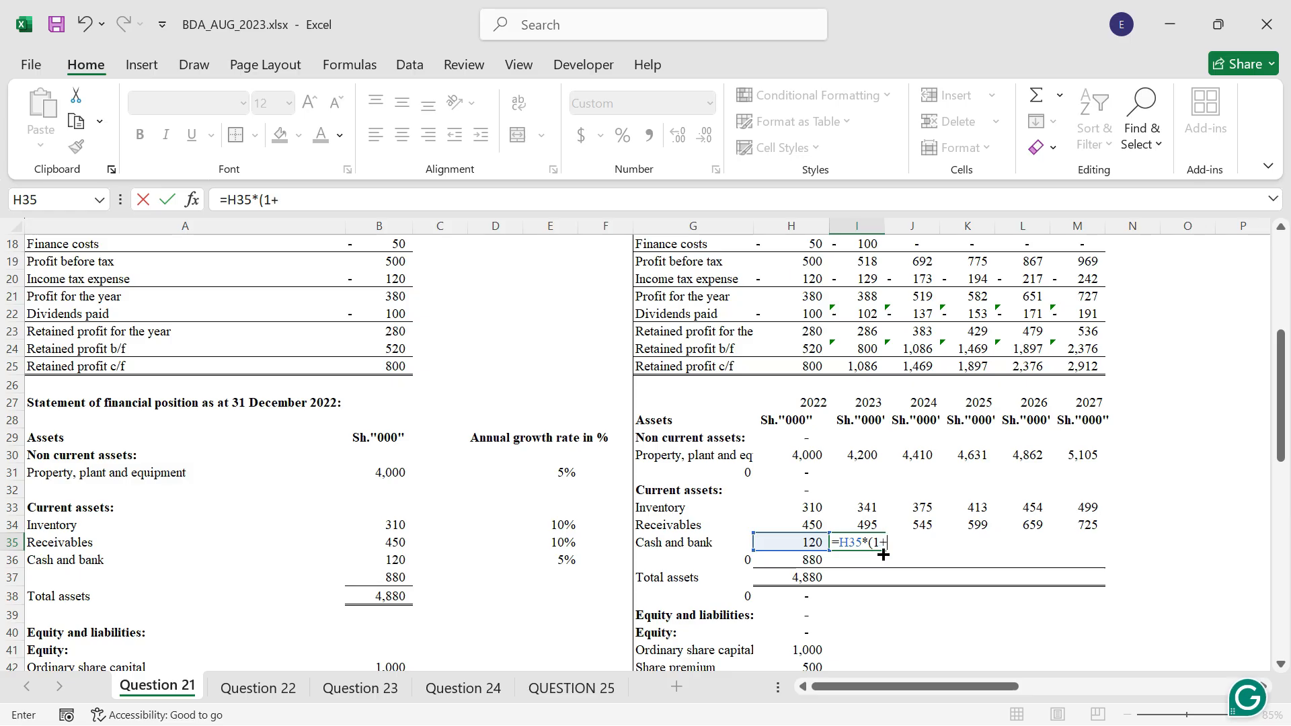
left_click(560, 558)
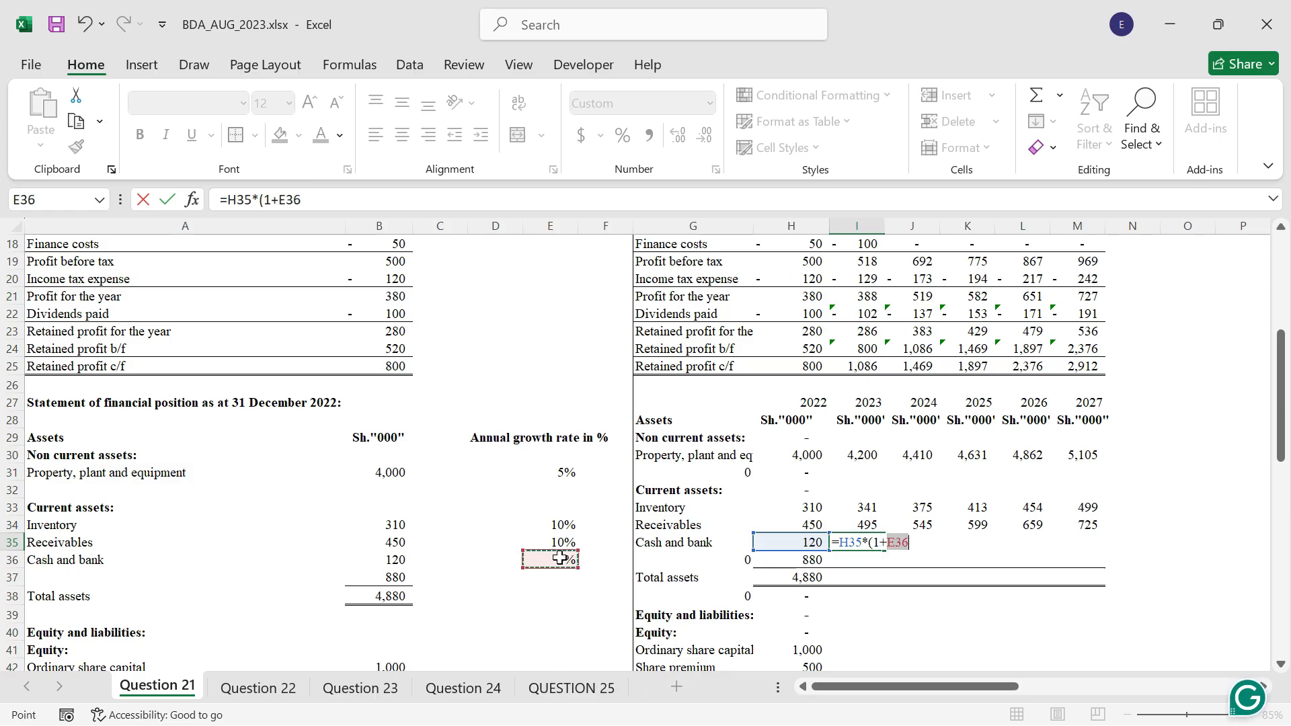
key("F4")
type(")")
key("ctrl+Return")
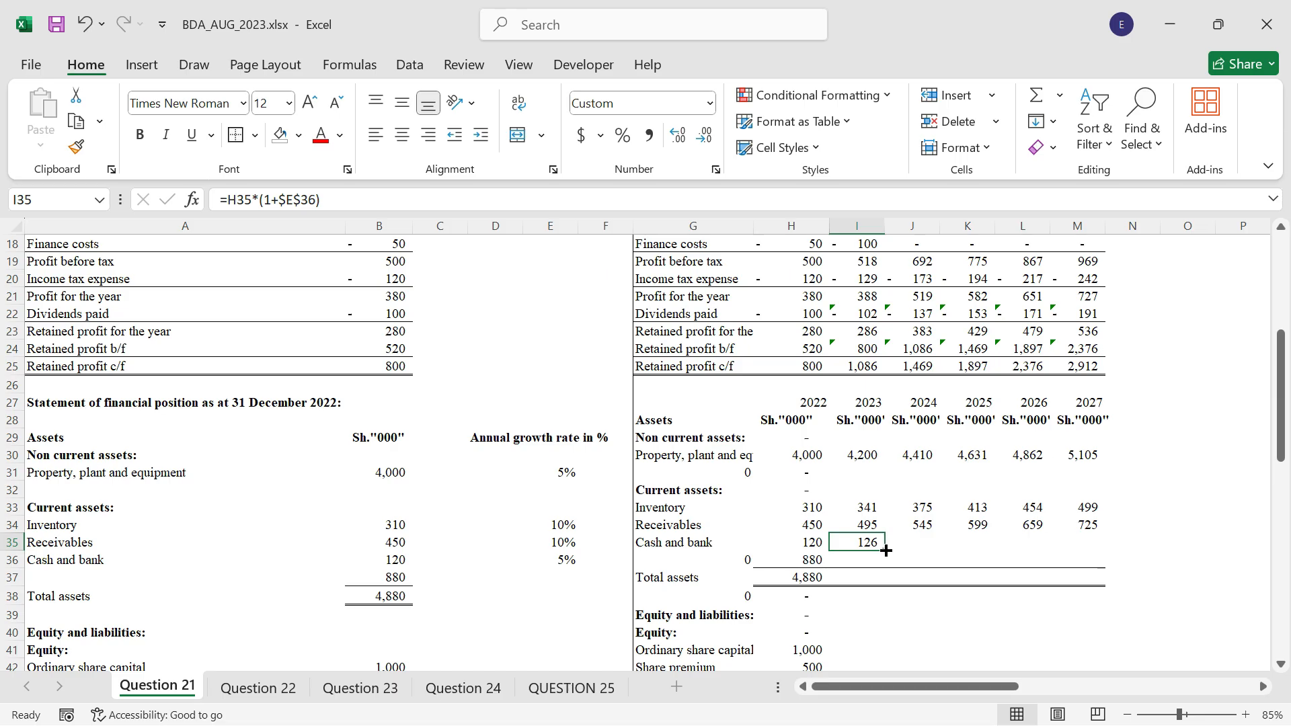
left_click_drag(885, 550, 1072, 550)
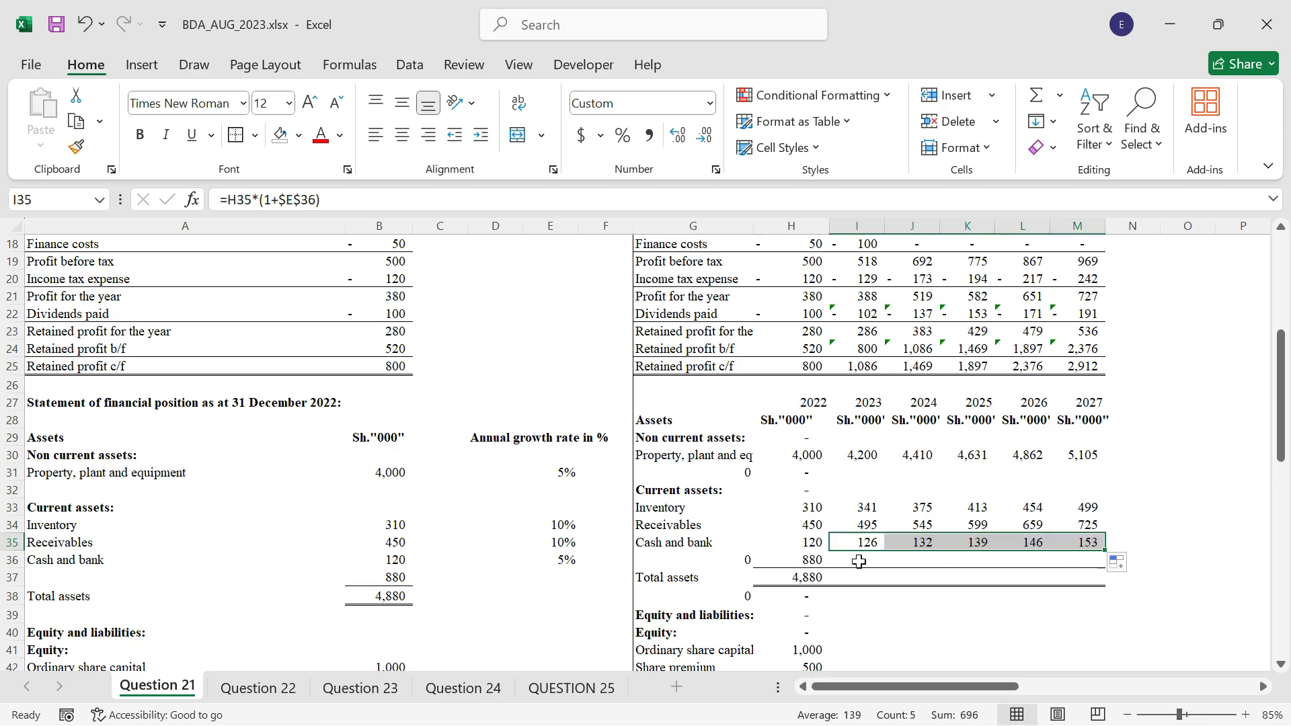
Step: Total the current assets with =SUM(I33:I35) in I36 and fill the formula across to M36
left_click(858, 561)
type("=SUM(")
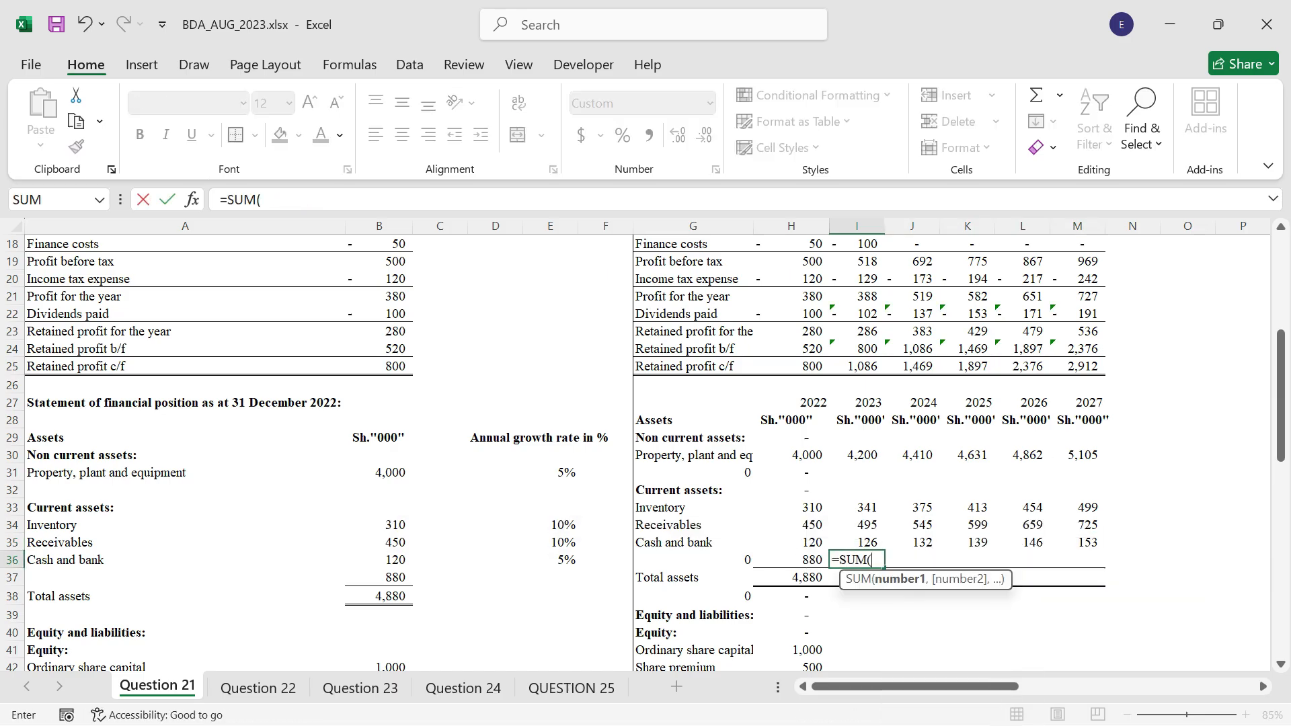
left_click_drag(848, 509, 860, 542)
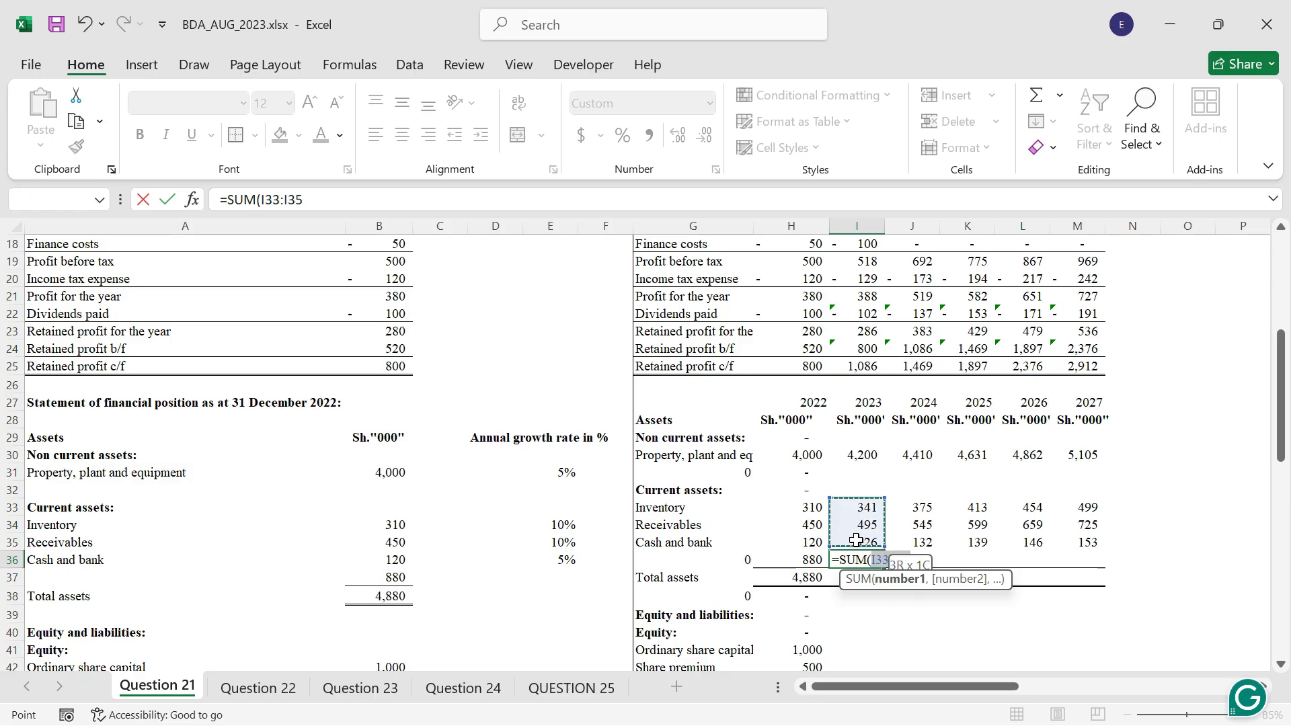
type(")")
key("ctrl+Return")
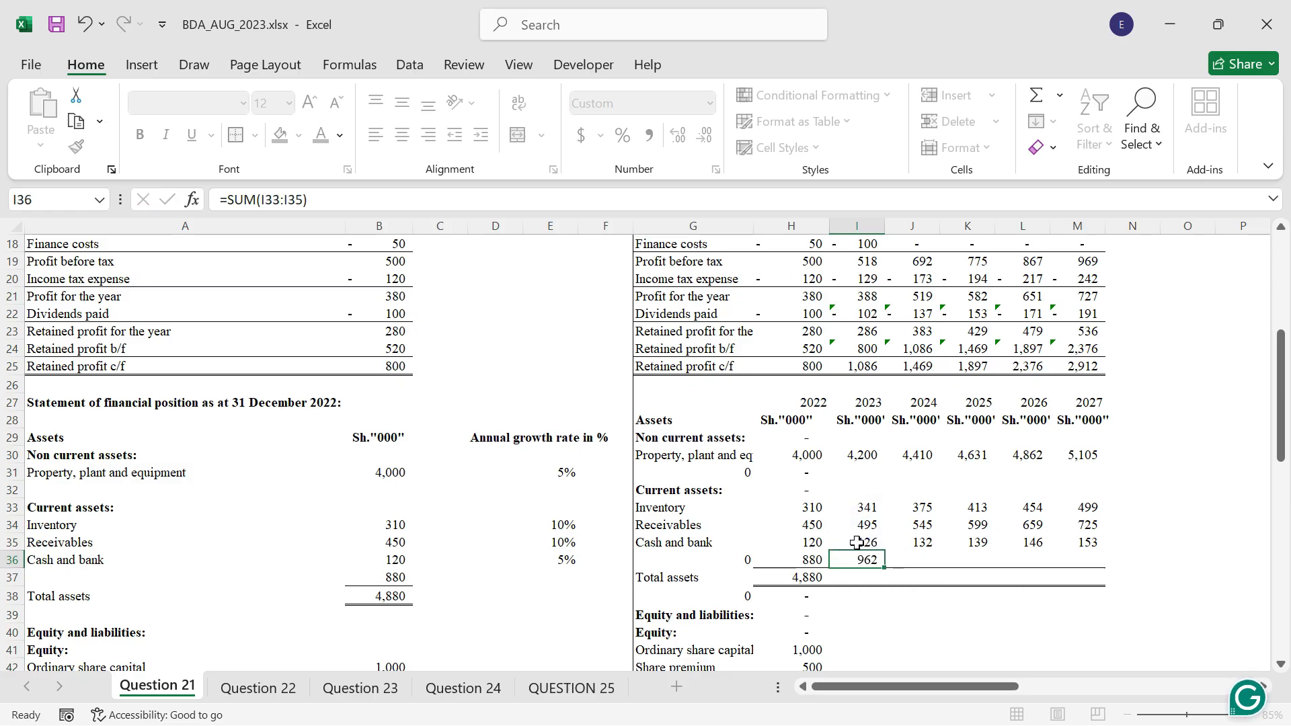
left_click_drag(888, 570, 1104, 560)
Step: Calculate total assets with =SUM(I30,I36) in I37 and fill the formula across to M37
left_click(850, 577)
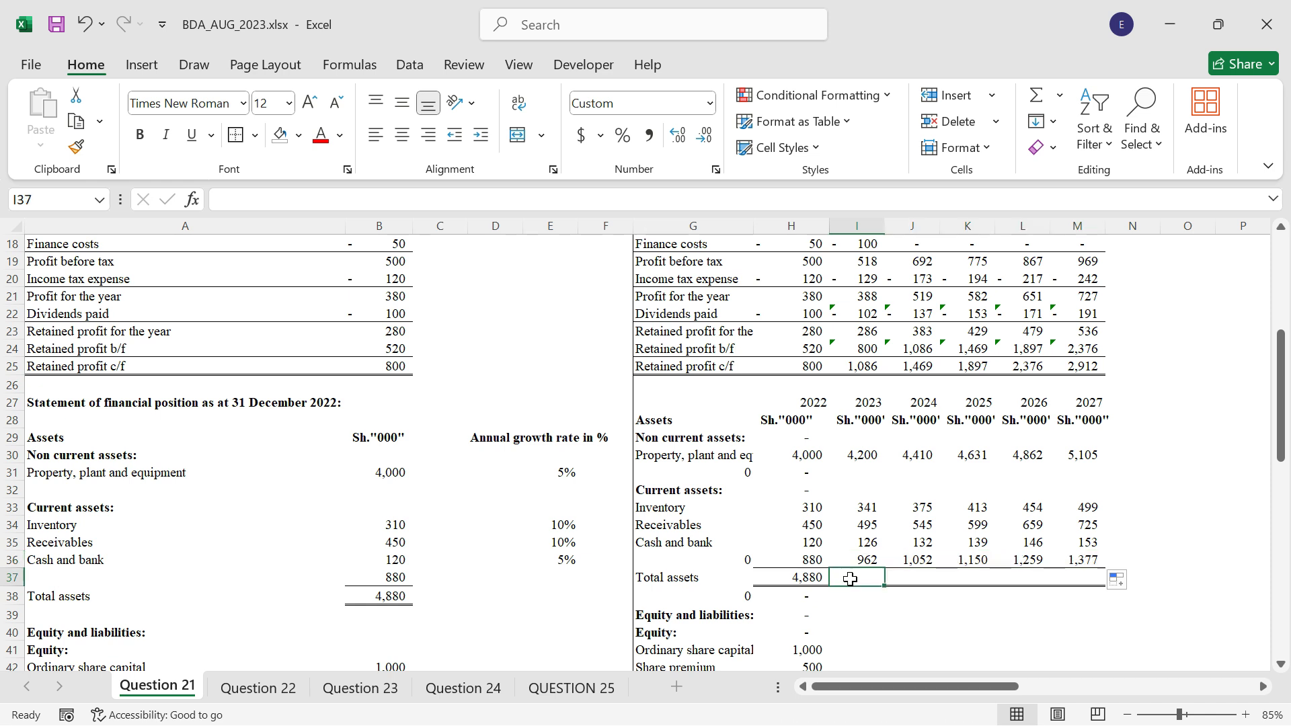
type("=SUM(")
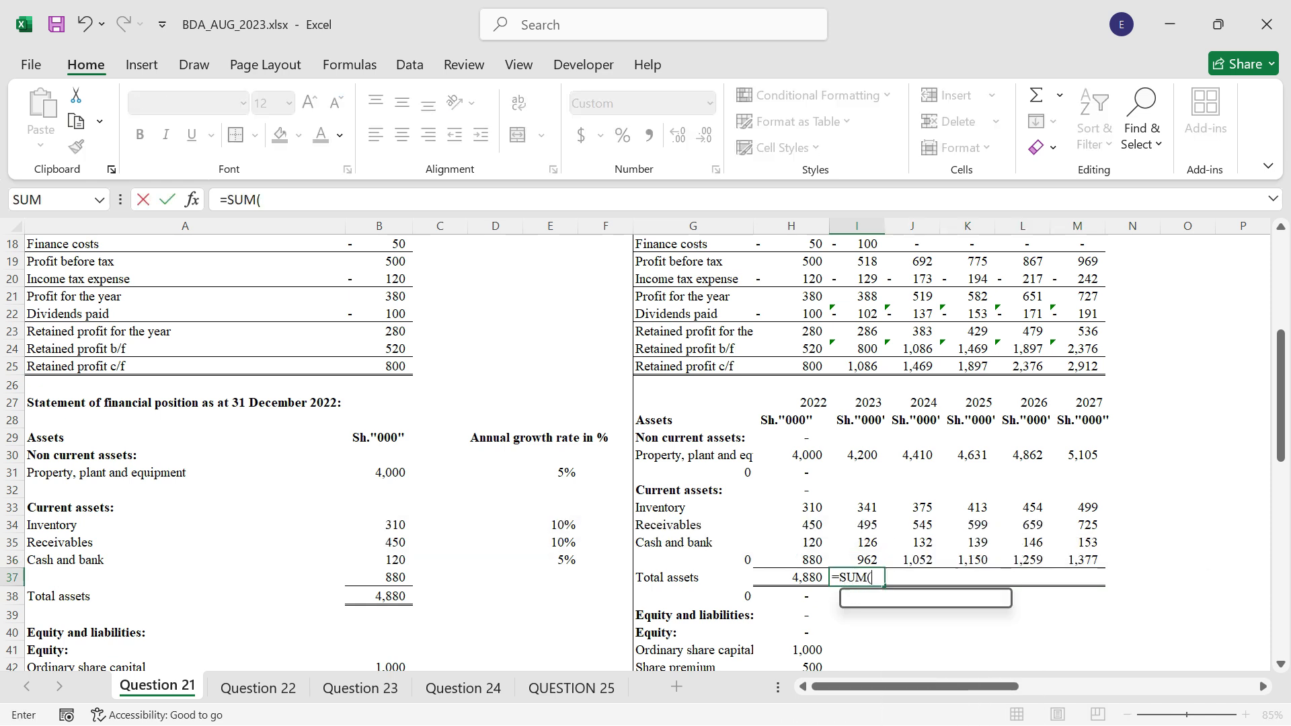
left_click(857, 457)
type(",")
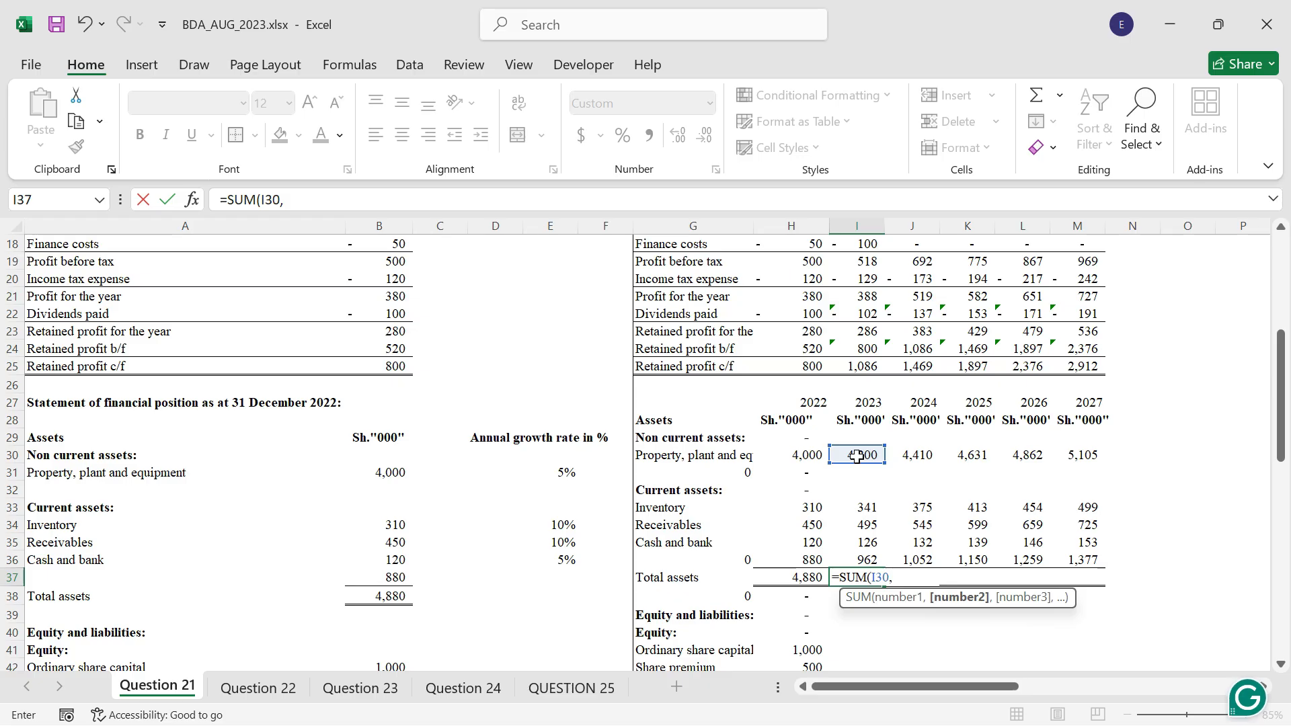
left_click(859, 560)
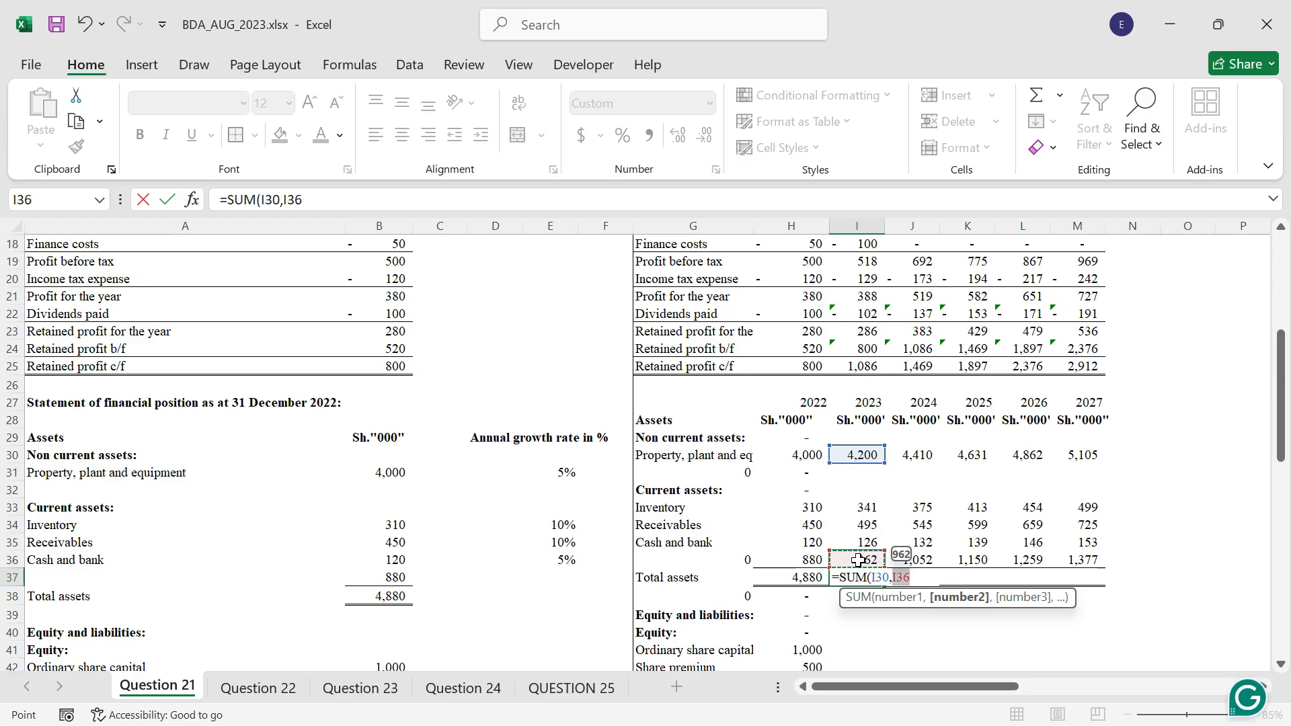
type(")")
key("ctrl+Return")
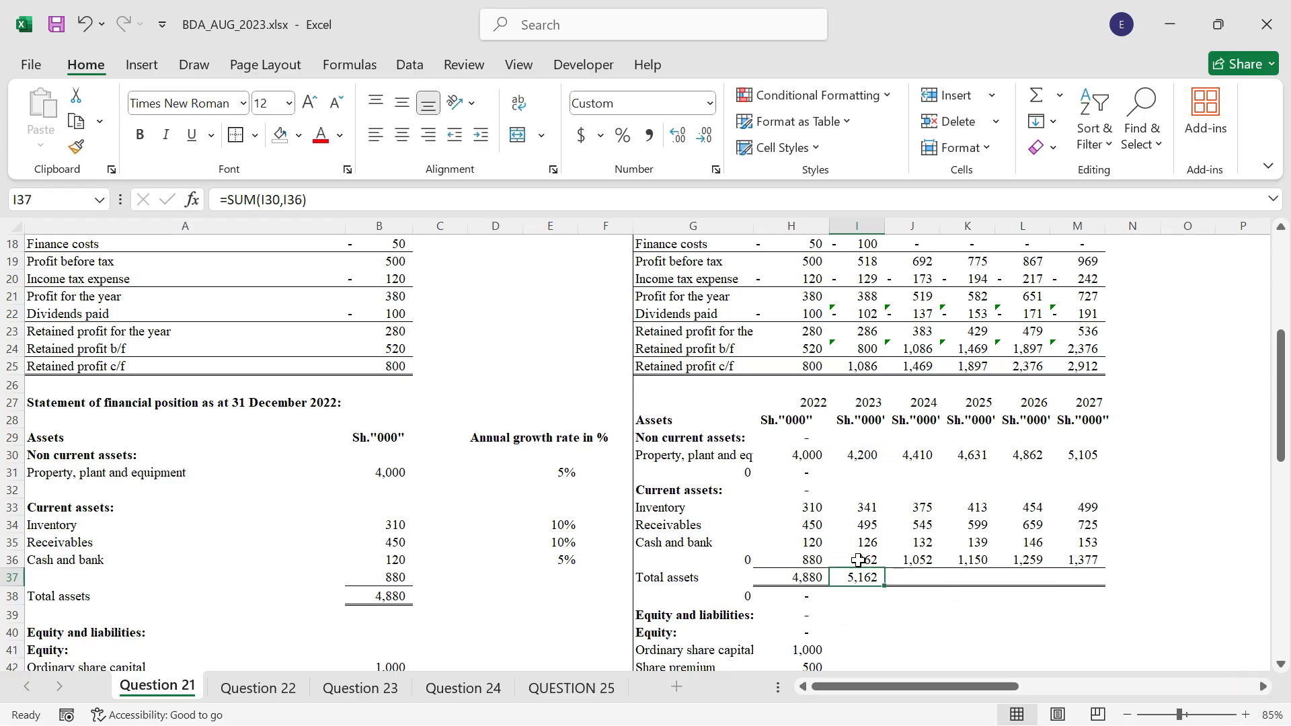
left_click_drag(886, 586, 1092, 580)
Step: Carry forward ordinary share capital for 2023 and 2024 with =H41 in I41, filled across to J41
scroll(1013, 439, "down", 4)
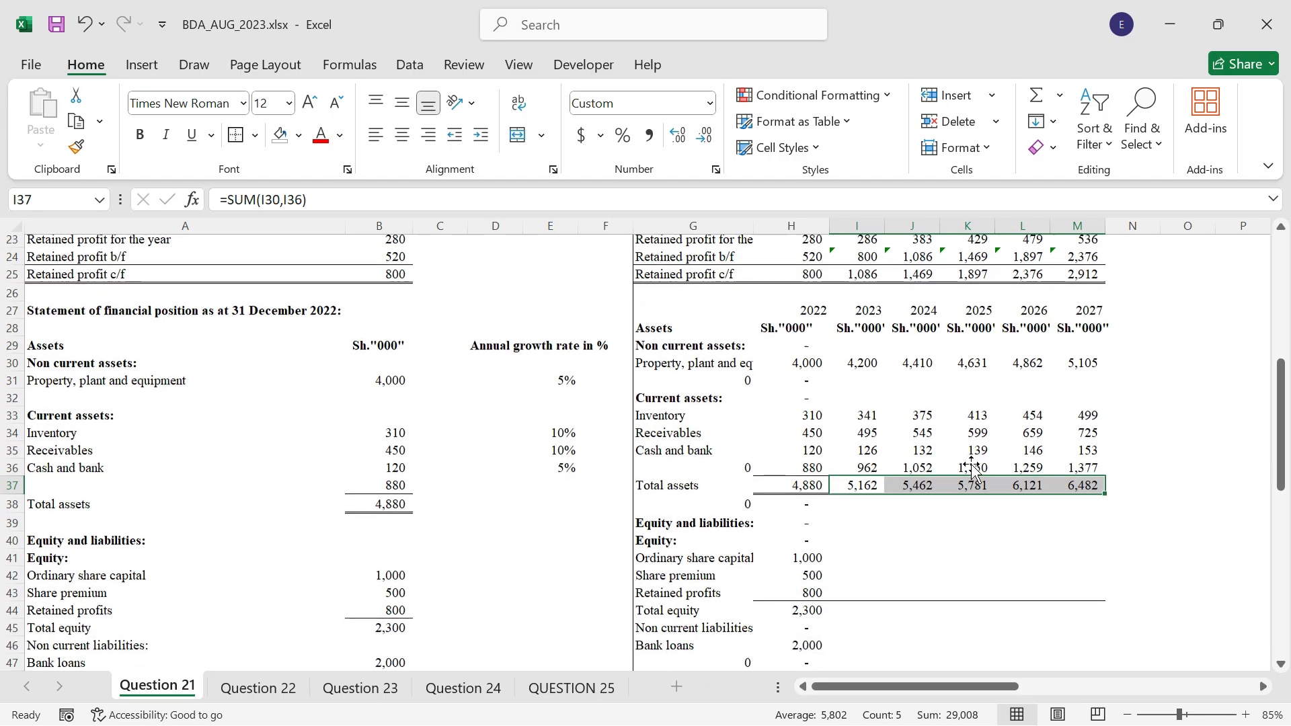
scroll(955, 496, "down", 1)
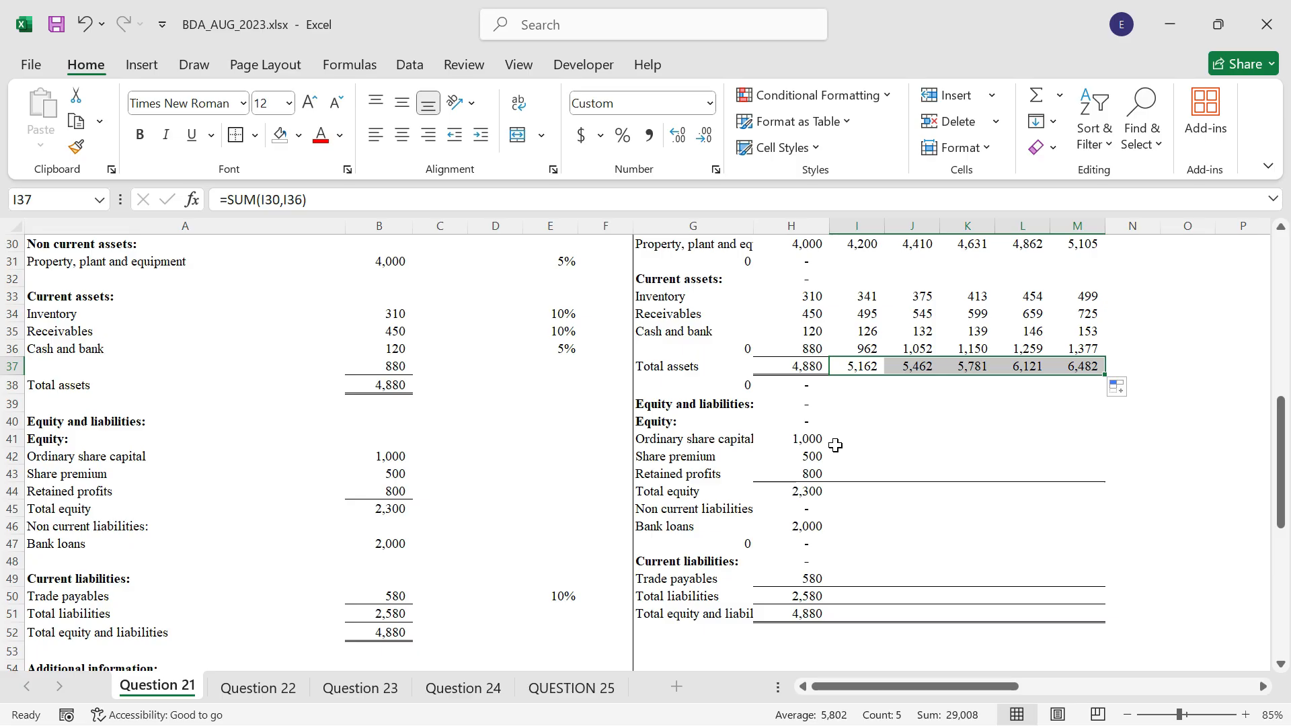
left_click(835, 445)
type("=")
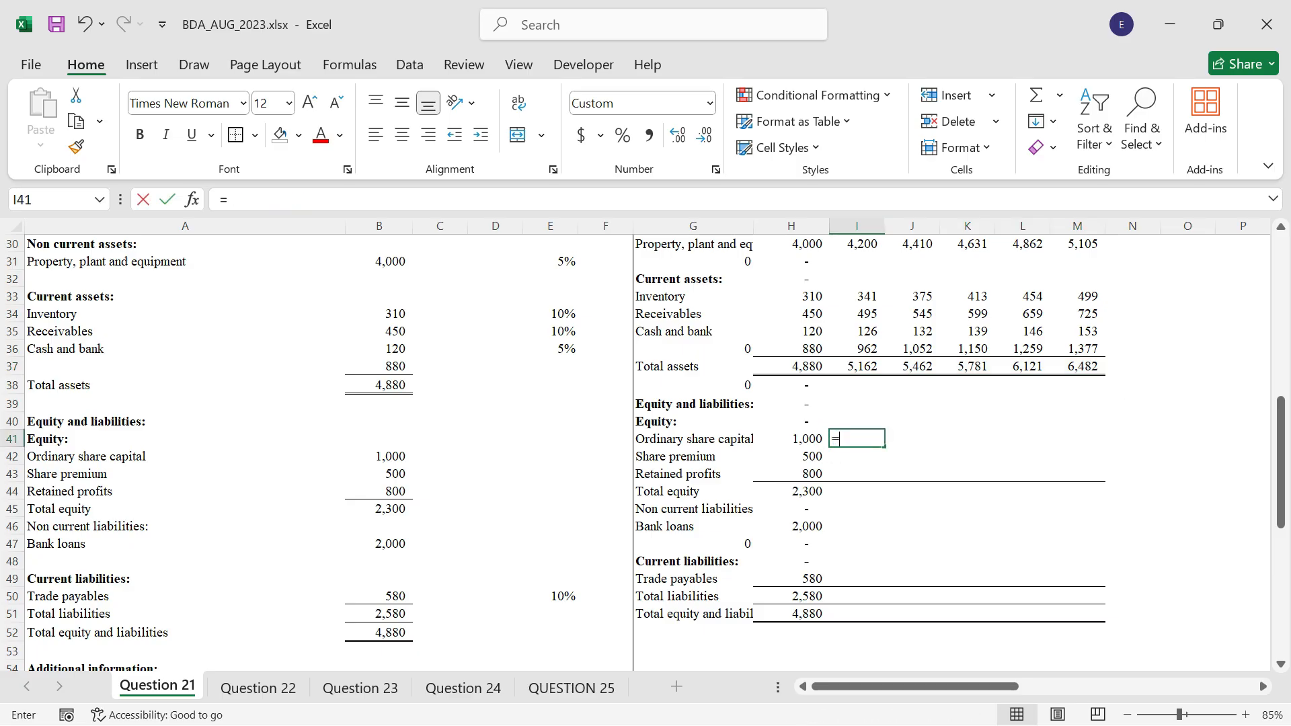
left_click(799, 435)
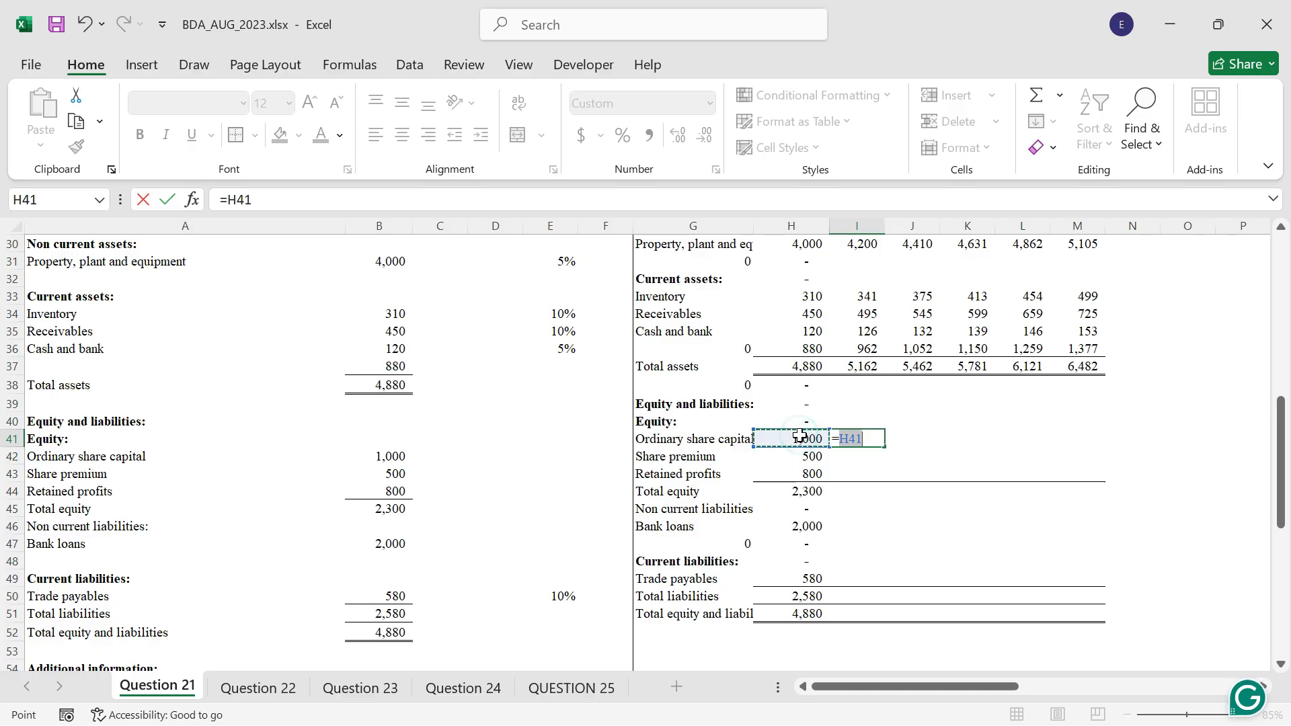
key("ctrl+Return")
left_click_drag(888, 446, 931, 443)
left_click(962, 425)
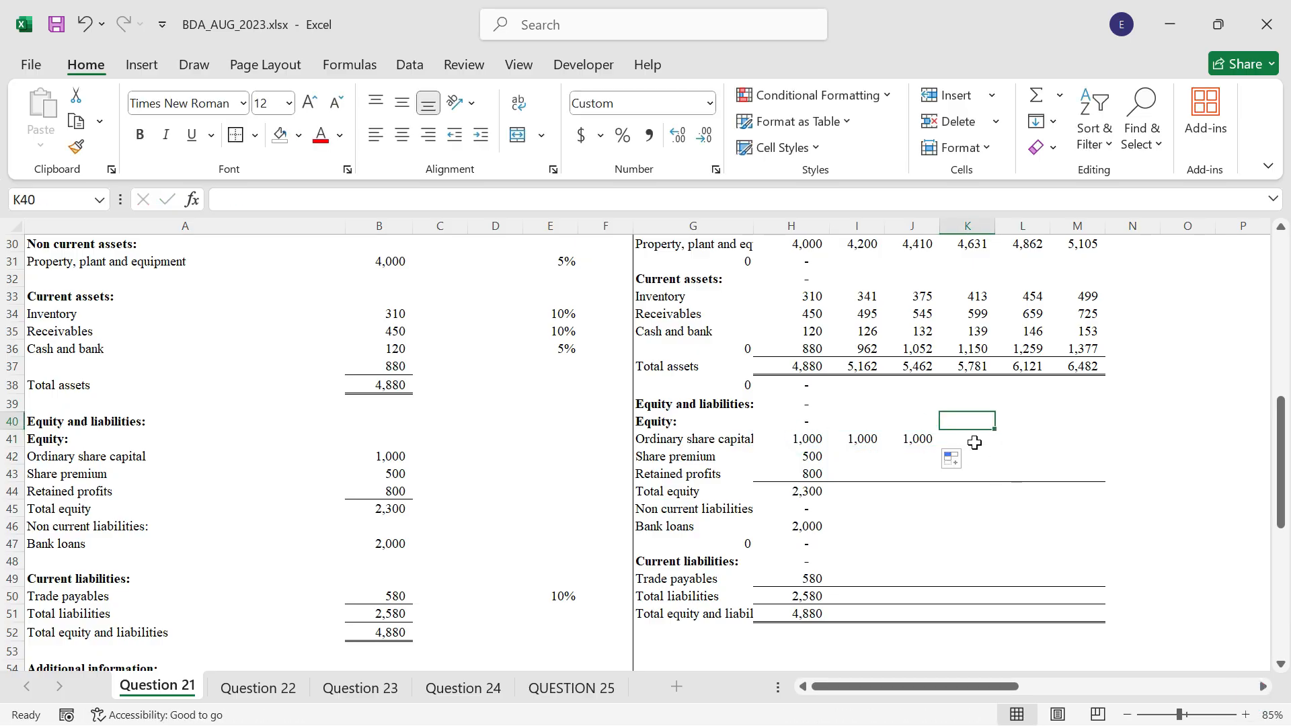
Step: Add the new share capital to 2025 ordinary share capital with =J41+H6/1000 in K41
left_click(974, 443)
type("=")
left_click(912, 438)
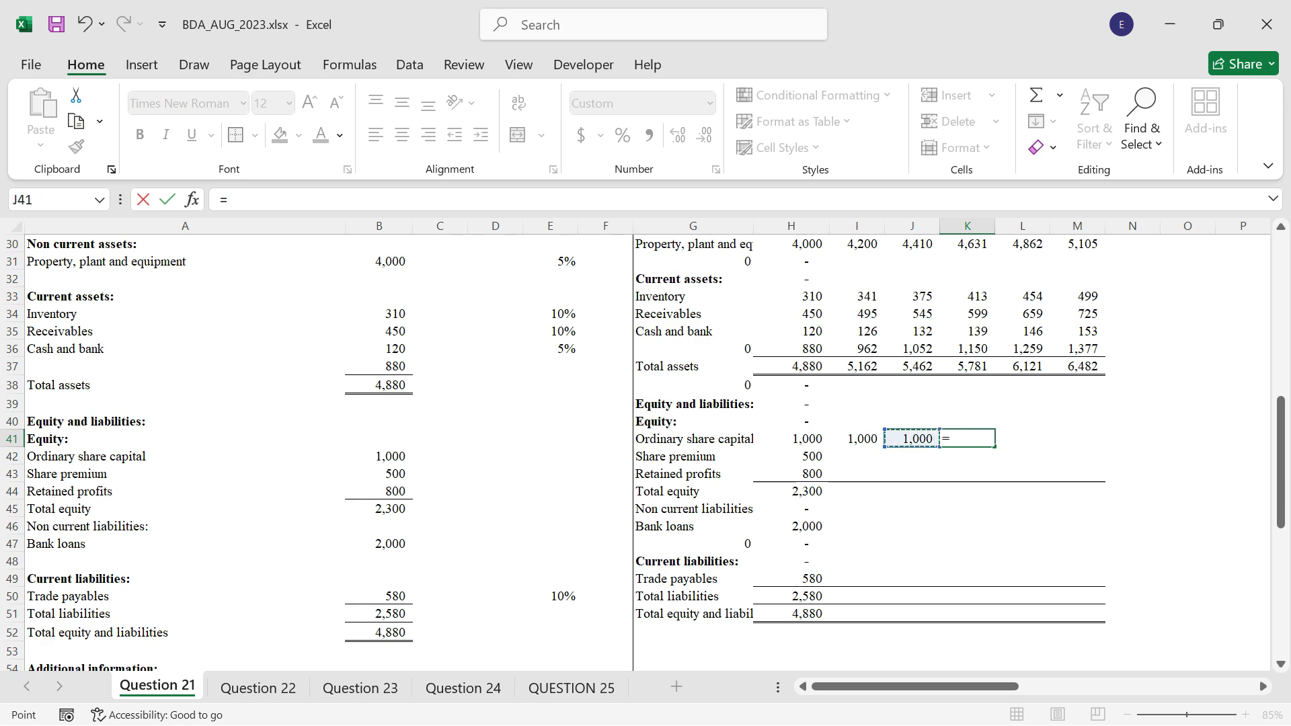
type("+")
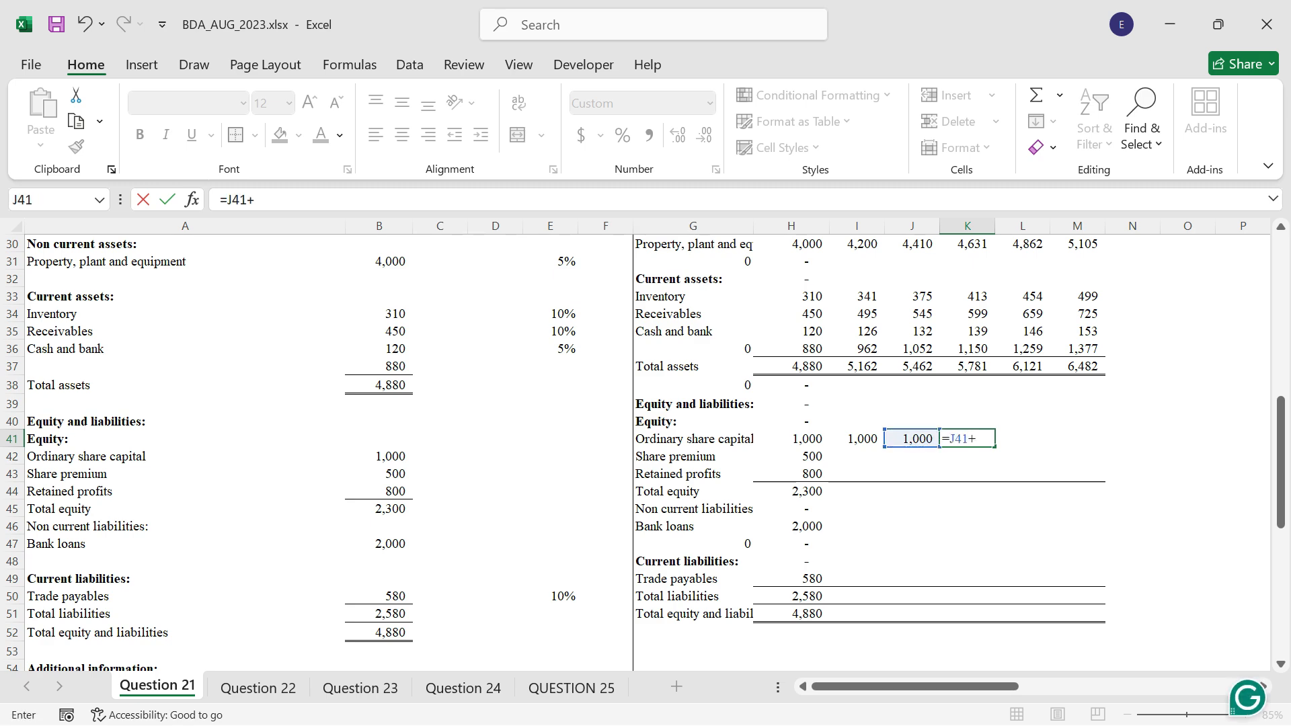
scroll(957, 441, "up", 10)
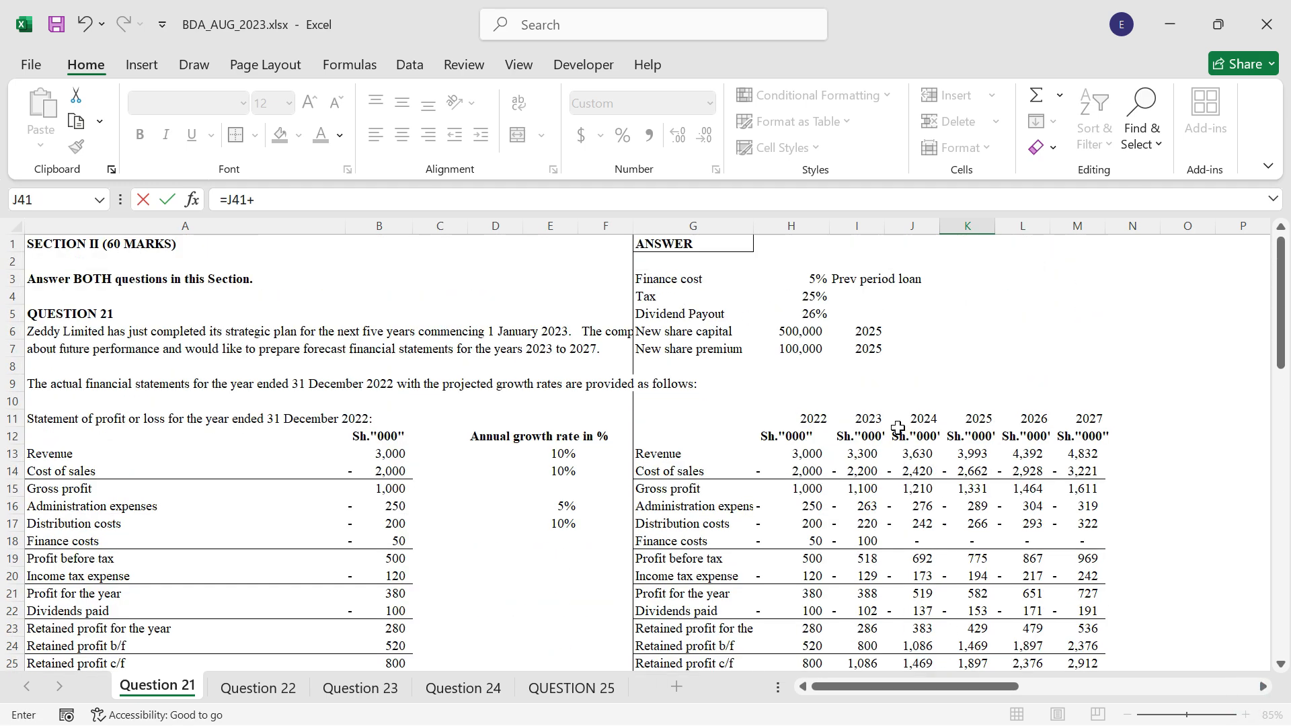
left_click(800, 332)
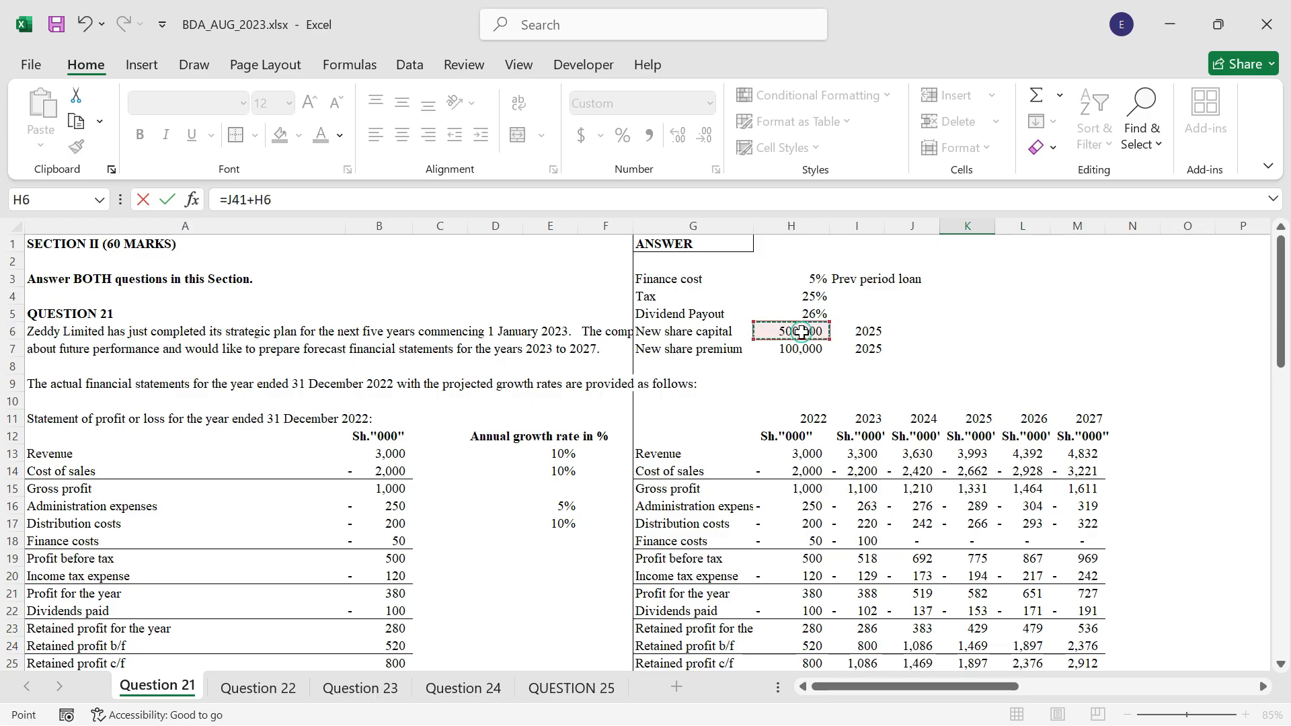
type("/1000")
key("ctrl+Return")
Step: Carry forward share premium for 2023 and 2024 with =H42 in I42, filled across to J42
scroll(803, 332, "down", 3)
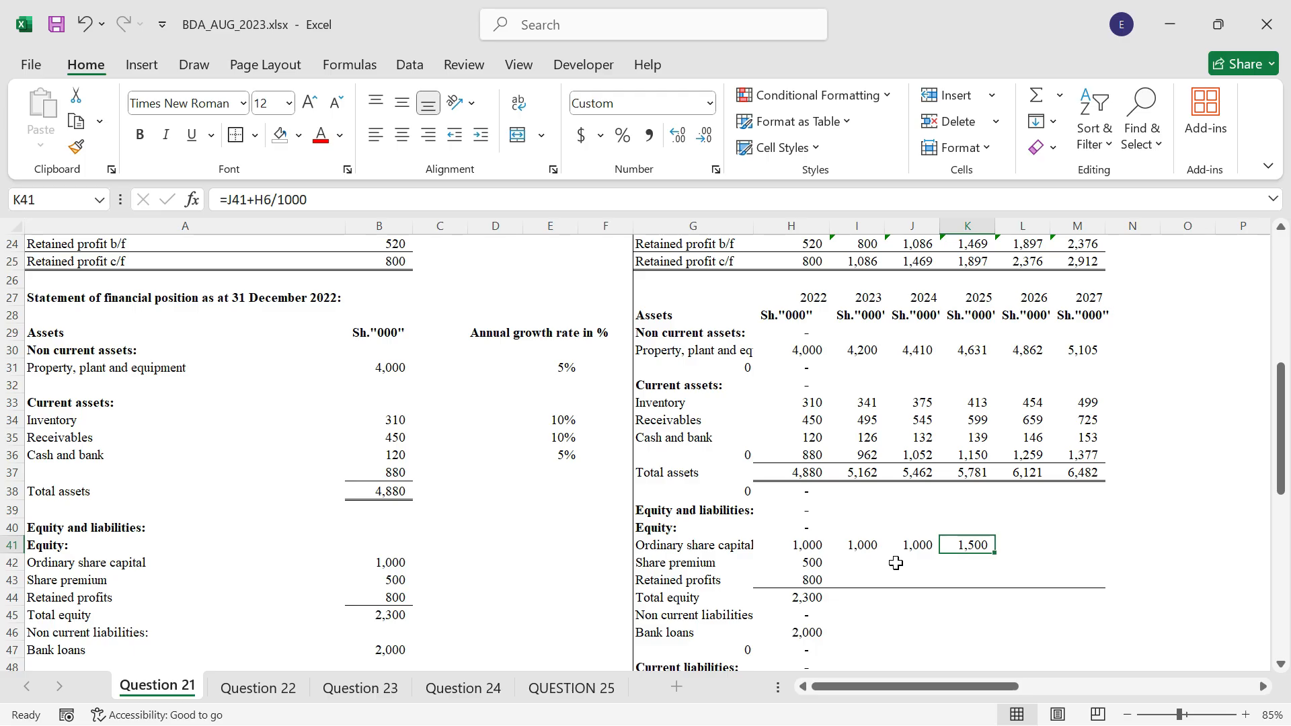
left_click(854, 561)
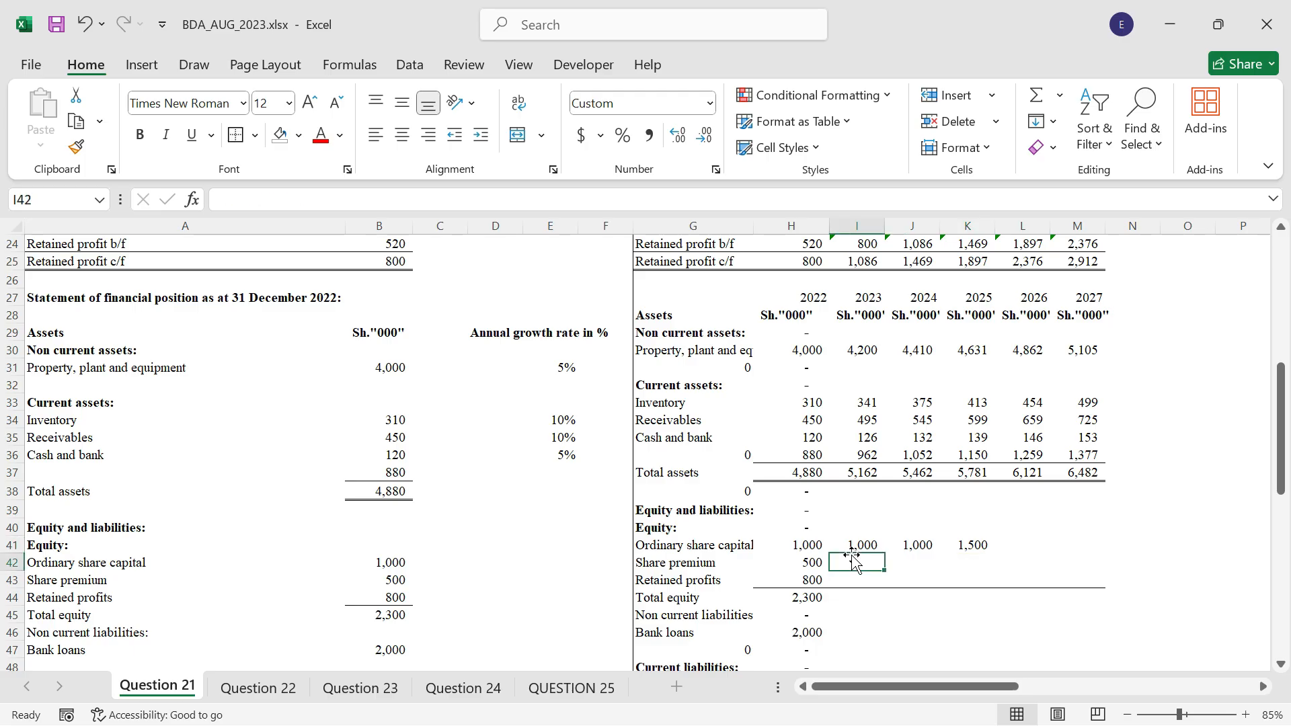
type("=")
key("Left")
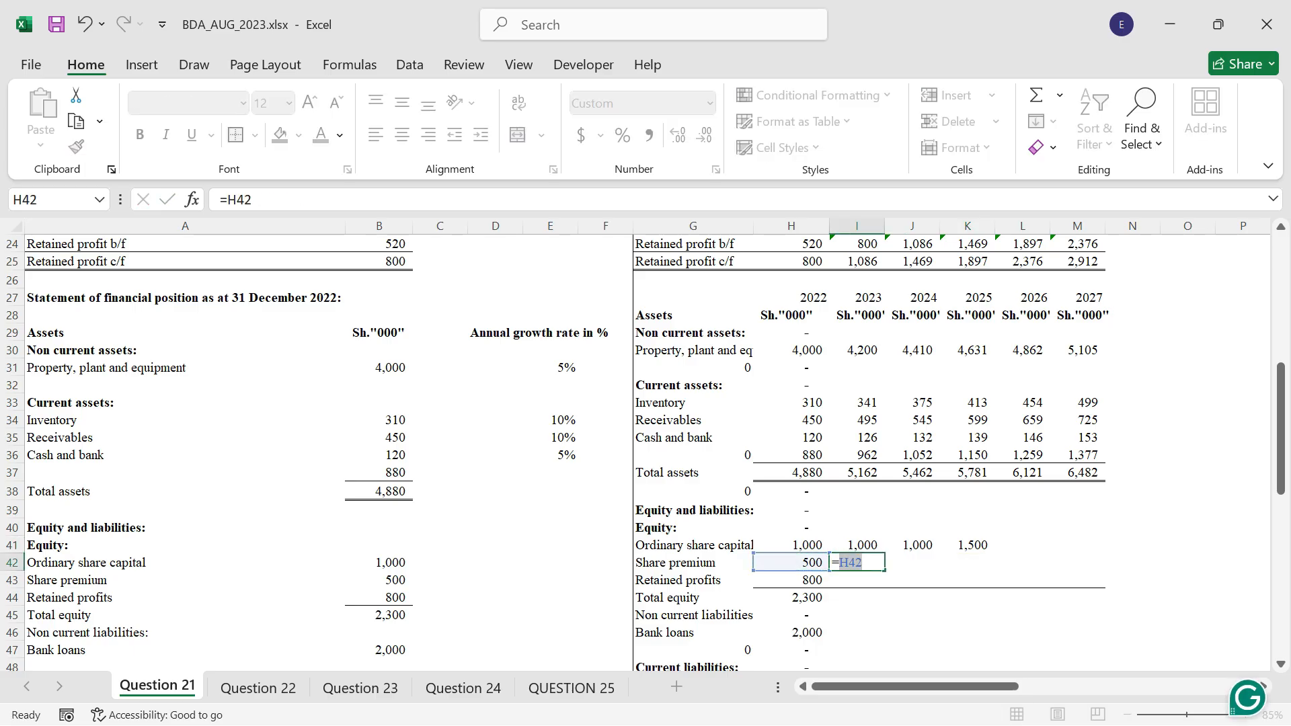
key("ctrl+Return")
left_click_drag(884, 570, 941, 568)
Step: Add the new share premium to the 2025 share premium with =J42+H7/1000 in K42
left_click(966, 563)
type("=")
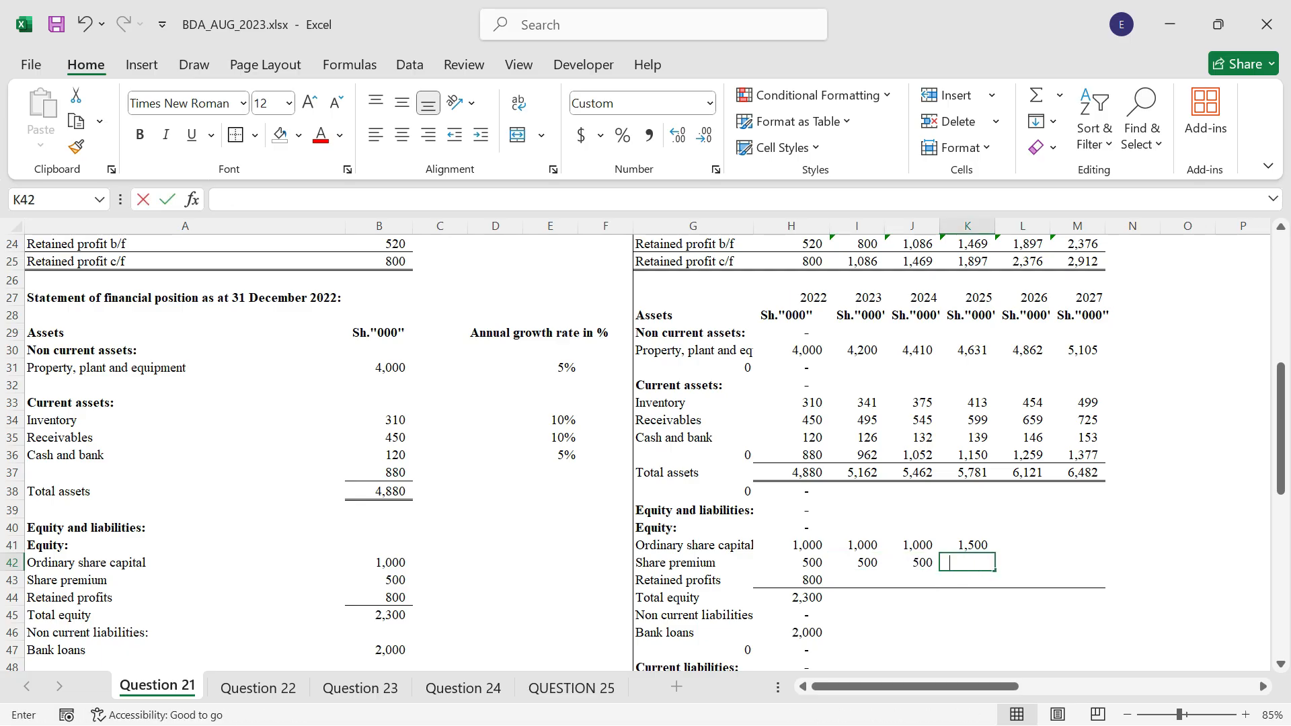
type("=")
left_click(908, 562)
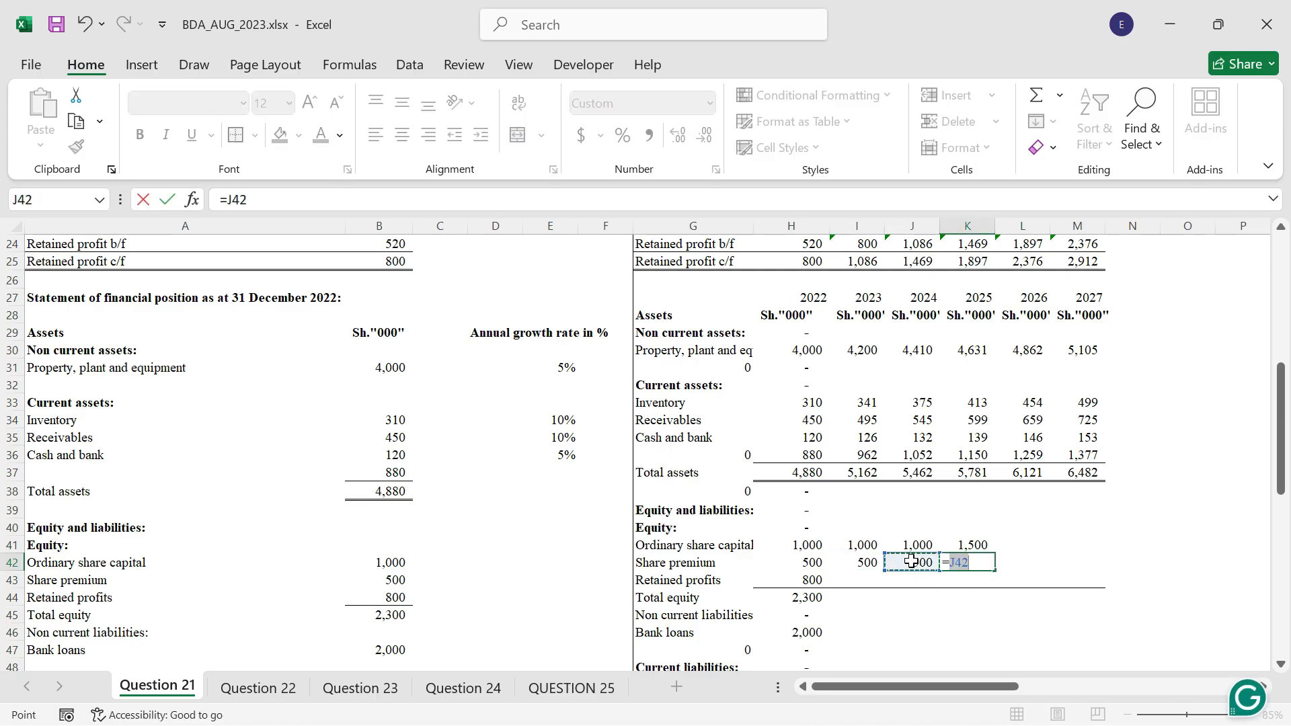
type("+")
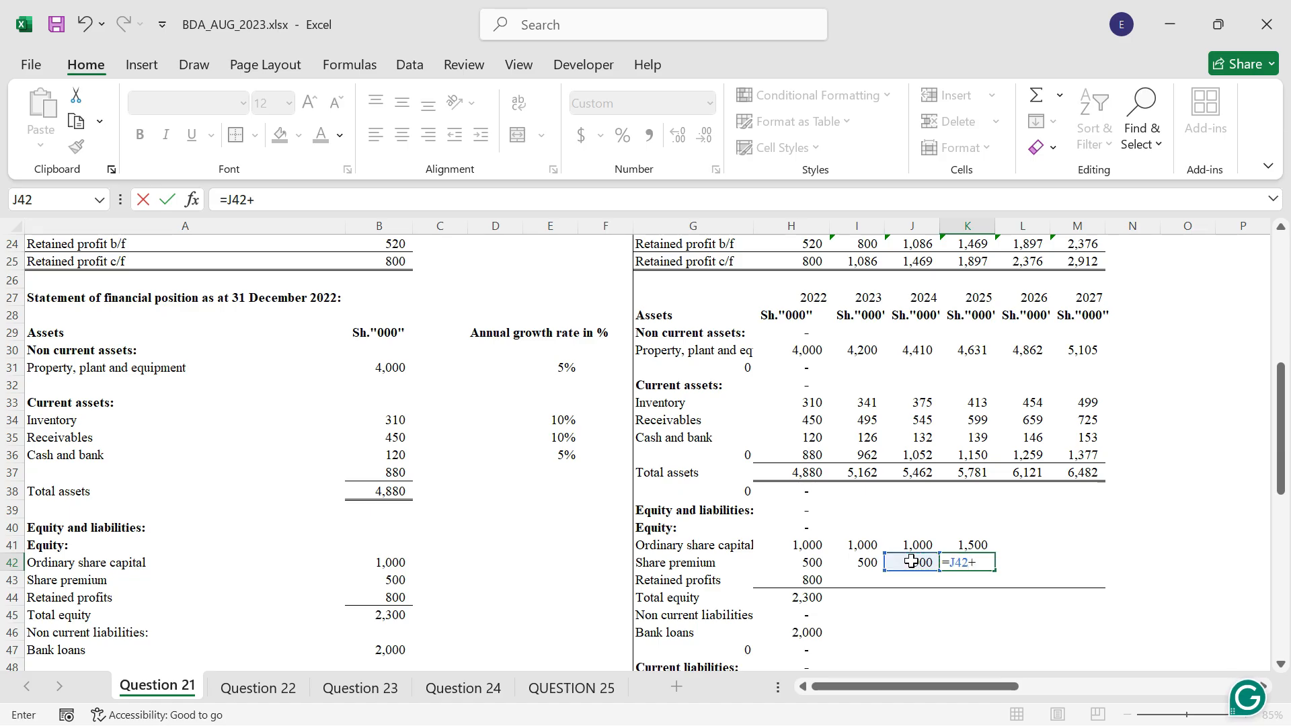
scroll(778, 485, "up", 5)
scroll(778, 486, "up", 2)
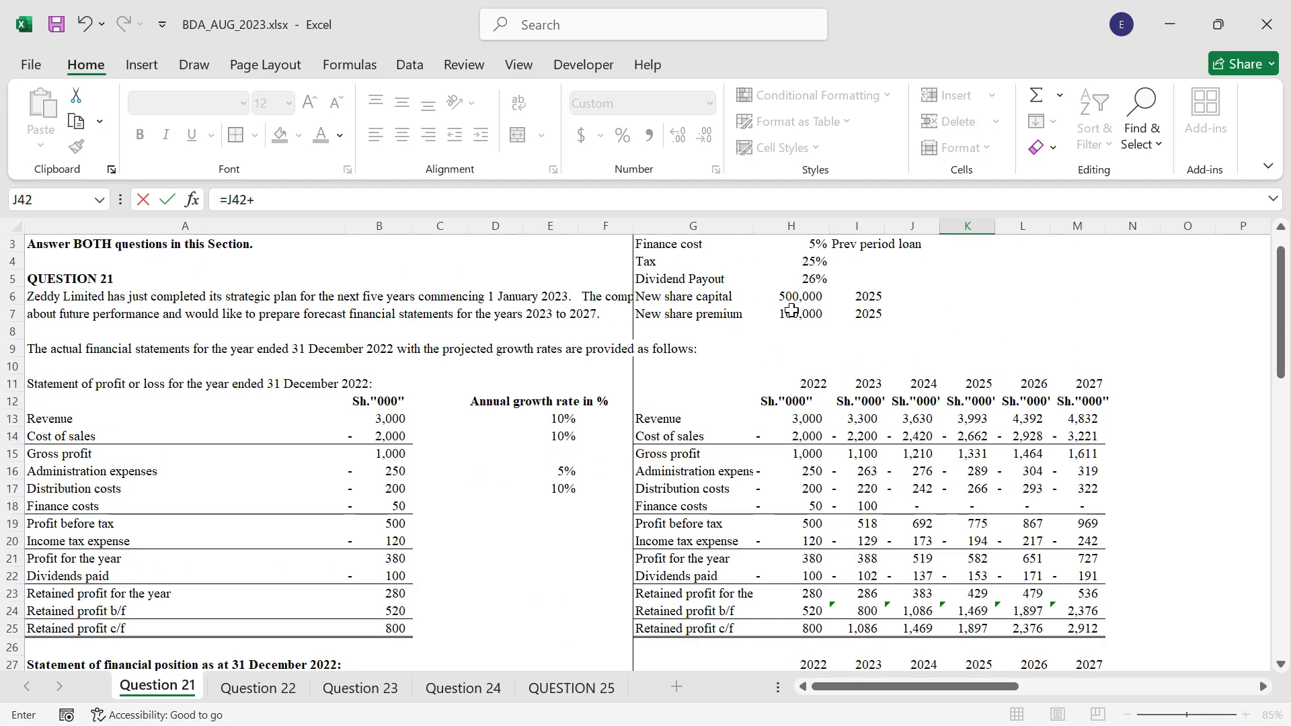
left_click(792, 313)
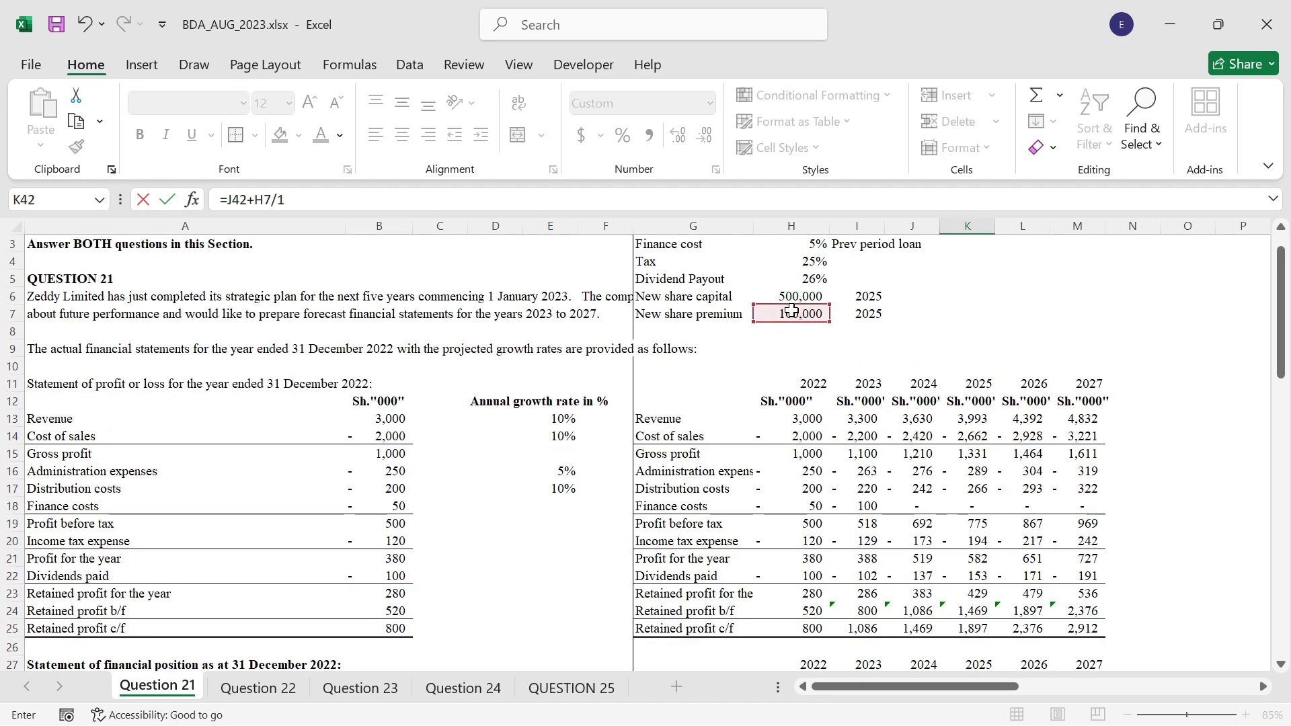
type("/1000")
key("ctrl+Return")
Step: Carry forward ordinary share capital for 2026 and 2027 with =K41 in L41, filled across to M41
scroll(1029, 518, "down", 2)
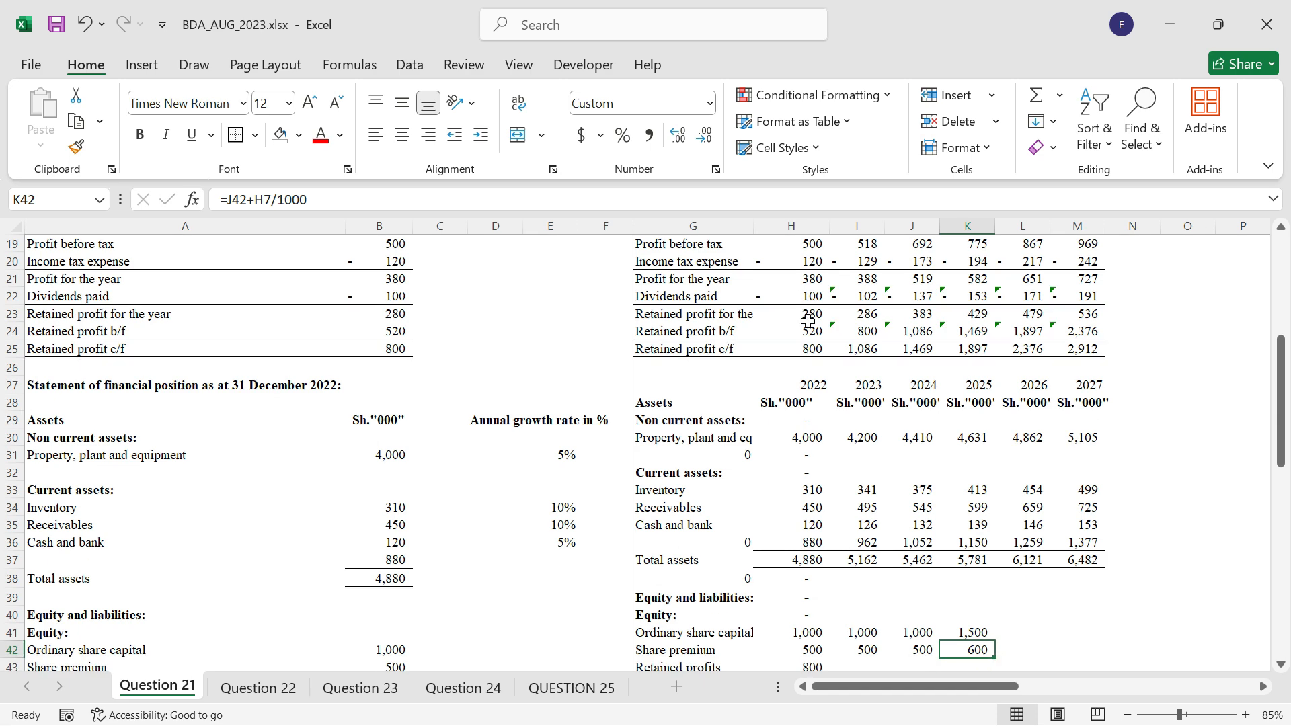
left_click(1016, 527)
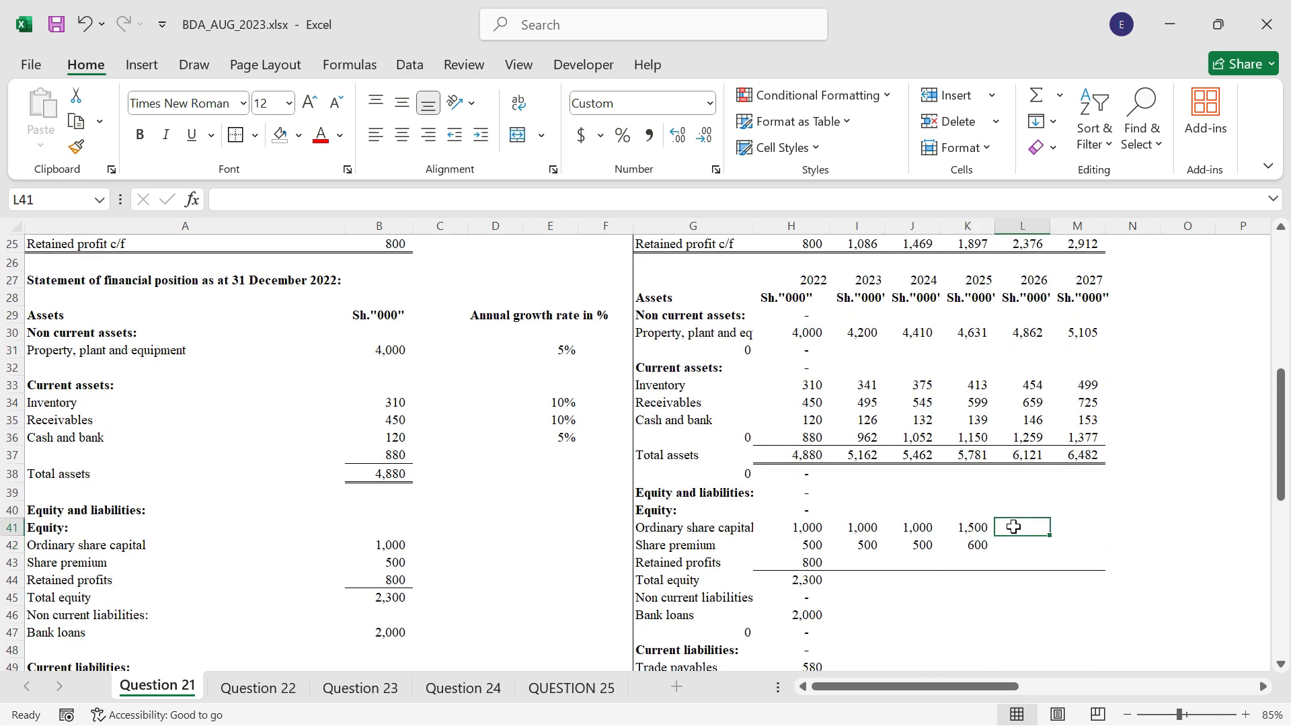
type("=")
left_click(968, 525)
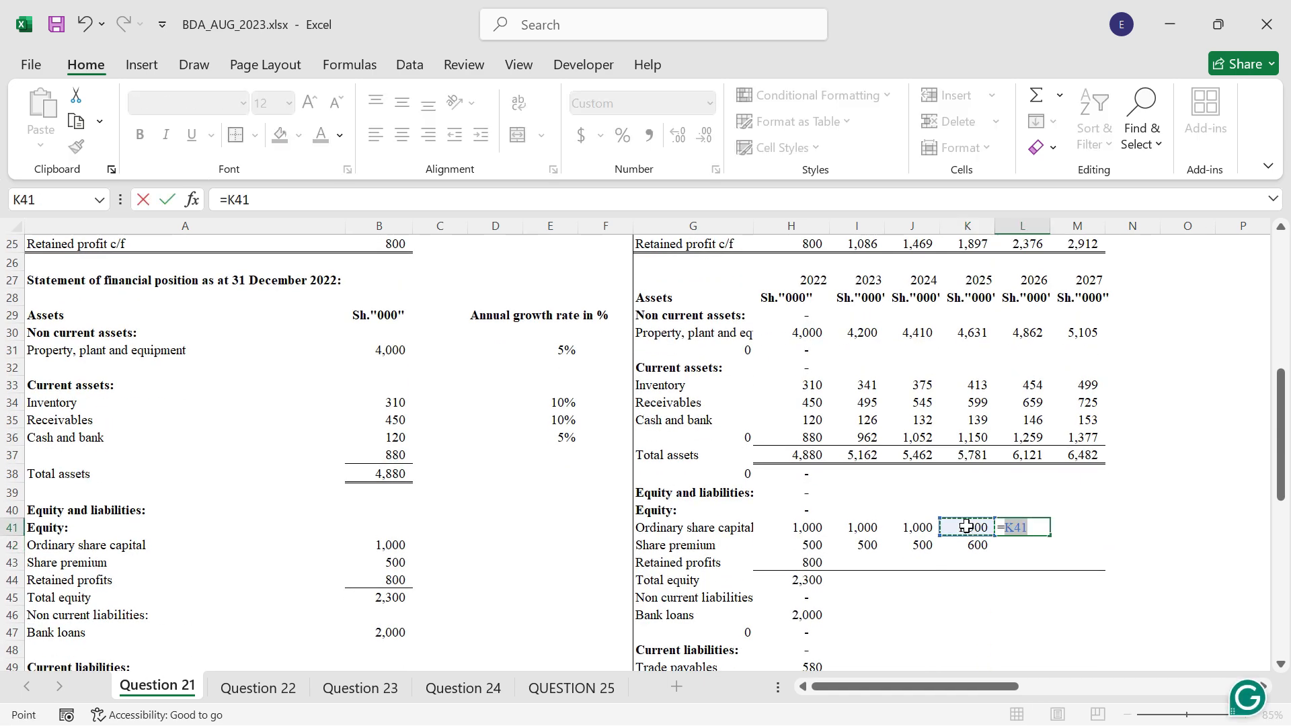
key("ctrl+Return")
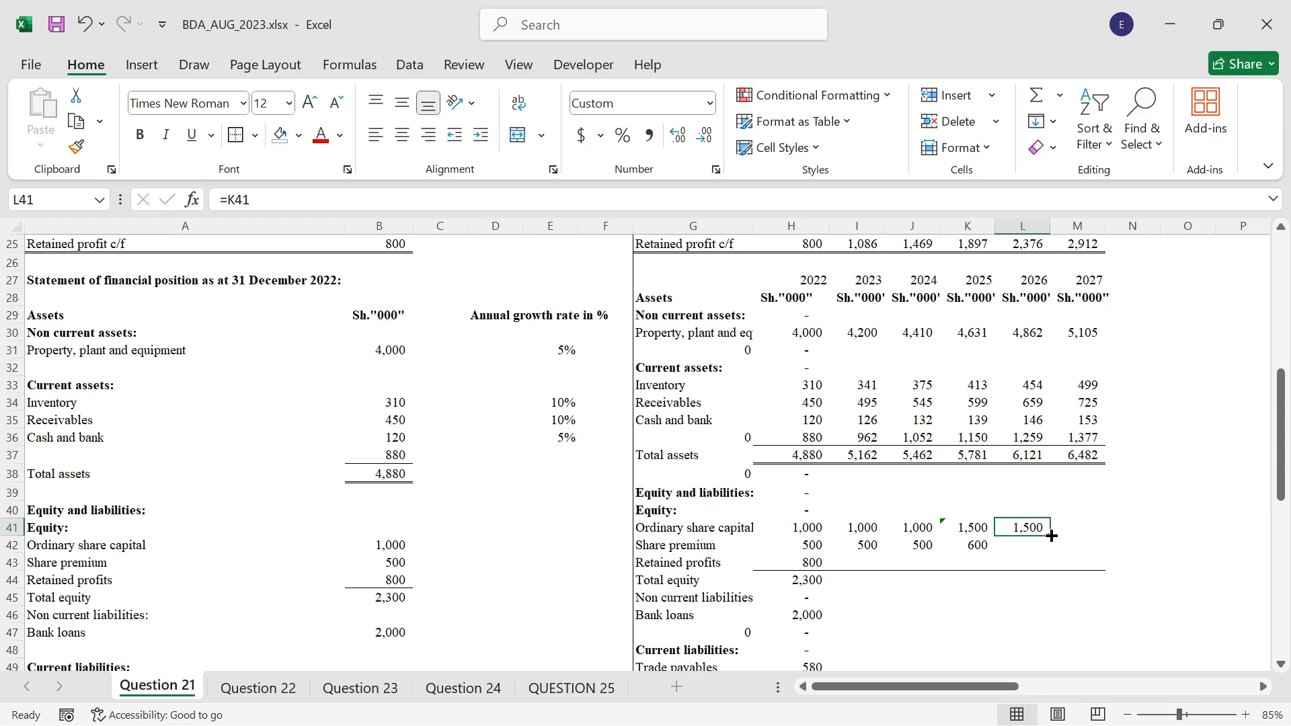
left_click_drag(1050, 536, 1080, 532)
Step: Carry forward share premium for 2026 and 2027 with =K42 in L42, filled across to M42
left_click(1020, 547)
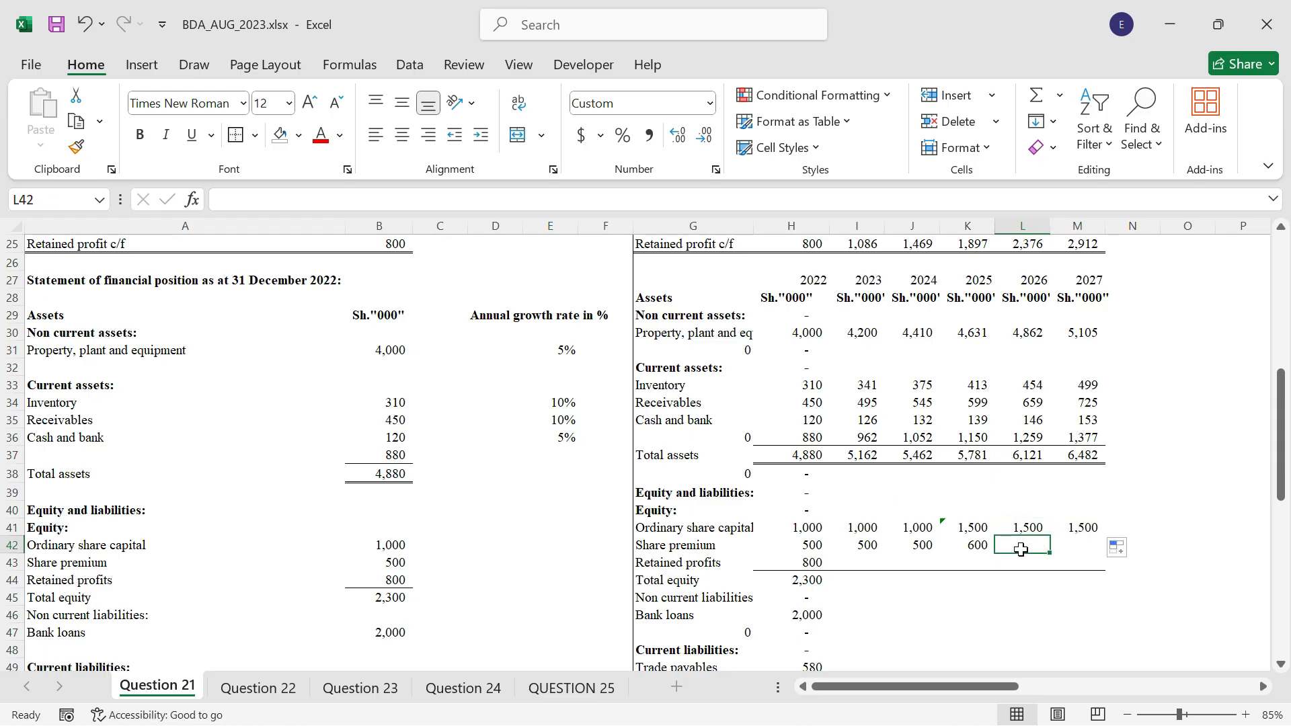
type("=")
left_click(968, 542)
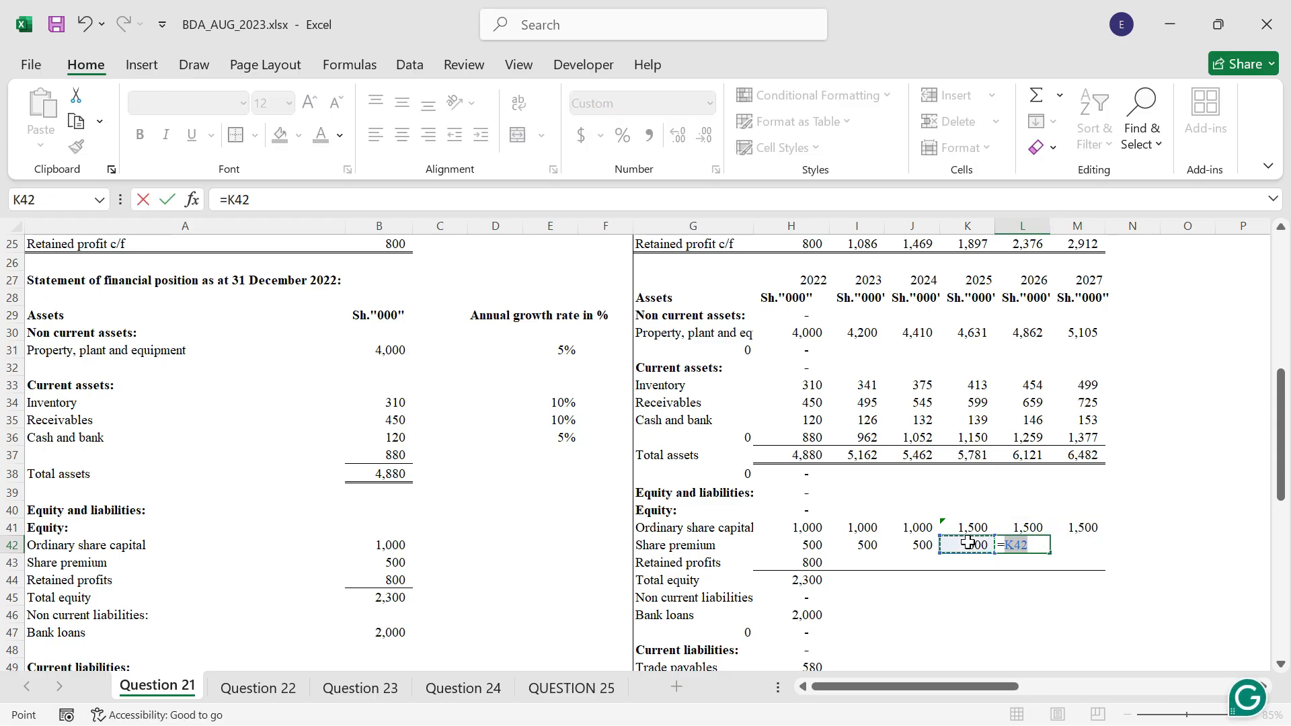
key("ctrl+Return")
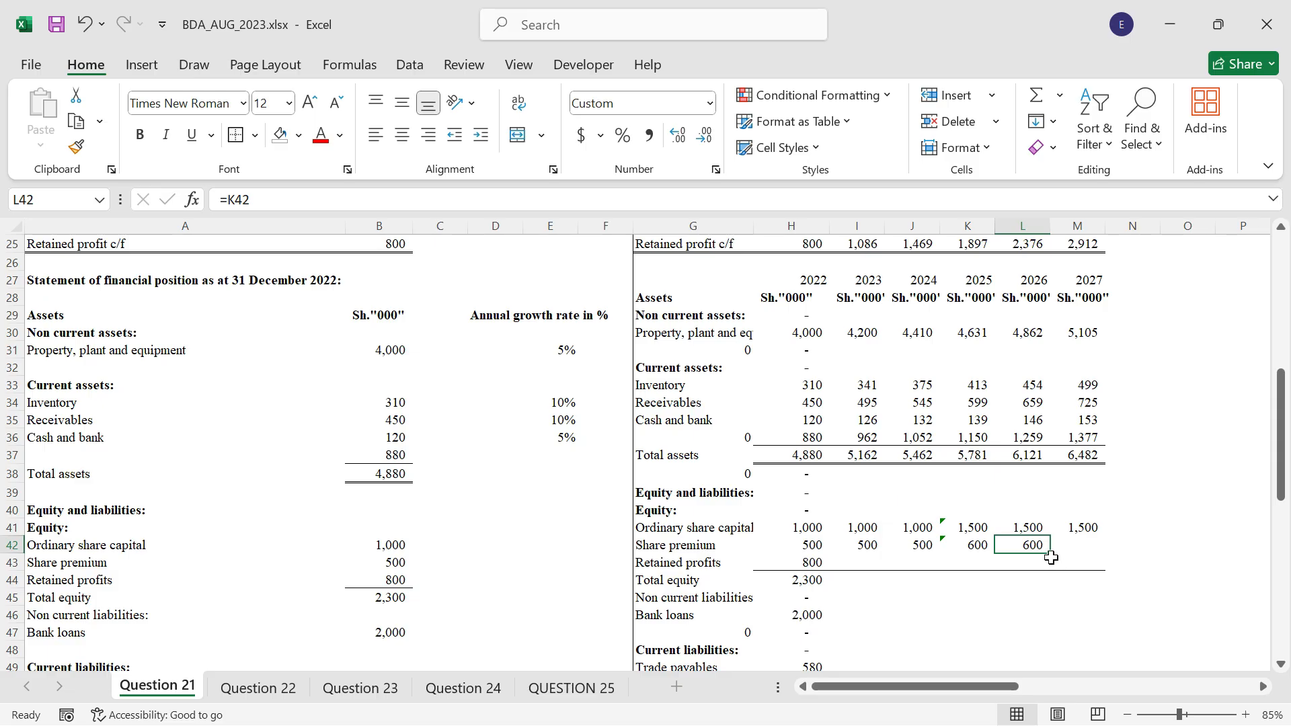
left_click_drag(1052, 555, 1090, 550)
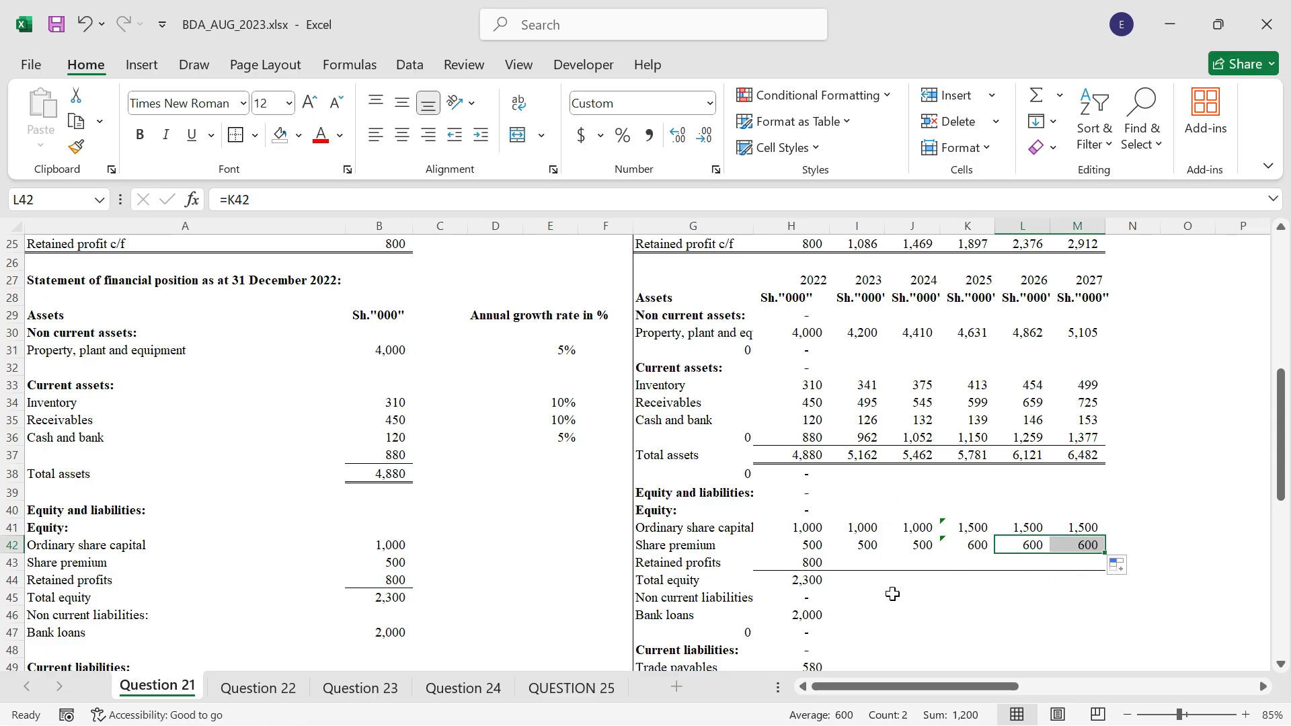
Step: Forecast retained profits with =H43+I23 in I43 and fill the formula across to M43
left_click(857, 564)
type("=")
key("Left")
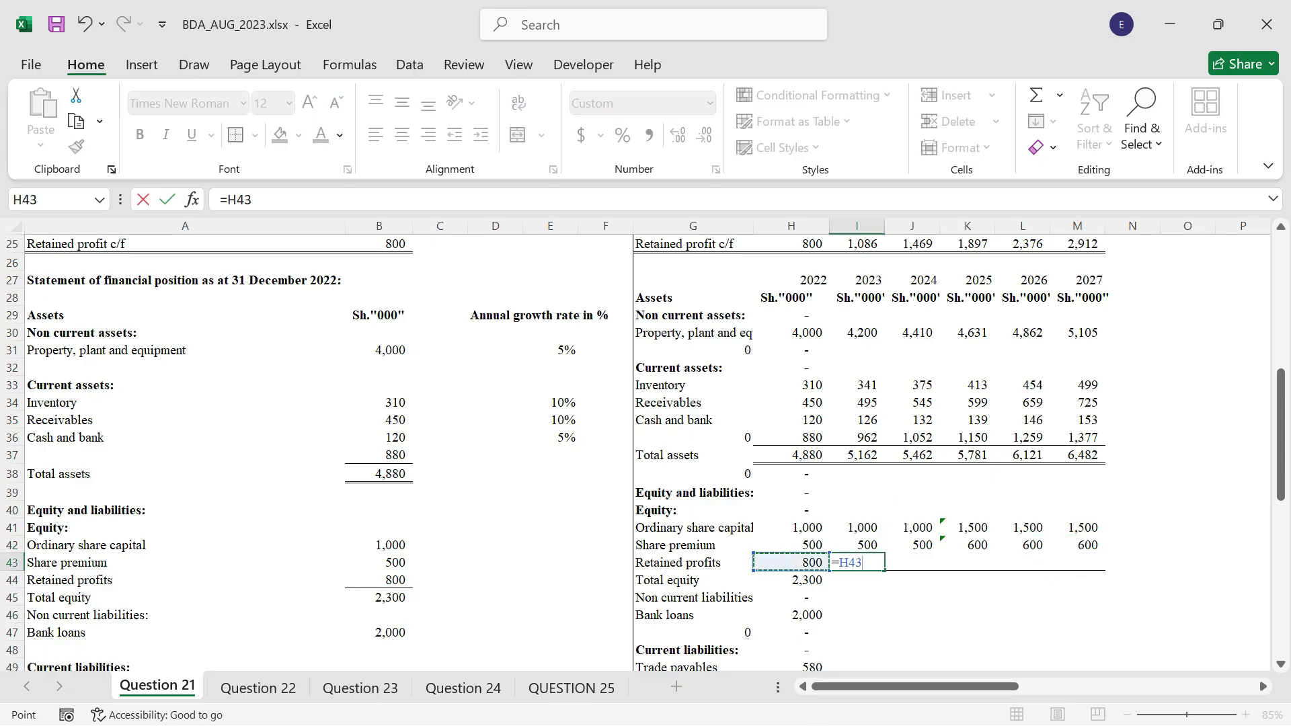
type("+")
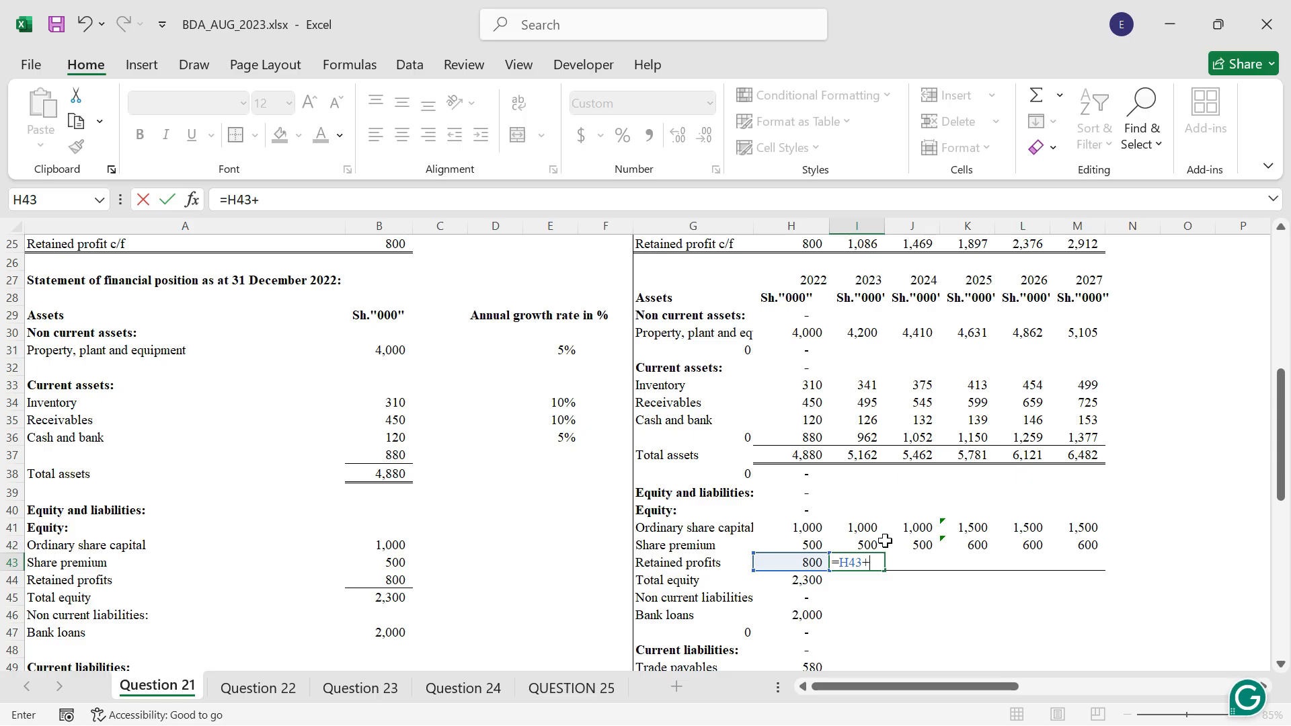
scroll(884, 532, "up", 2)
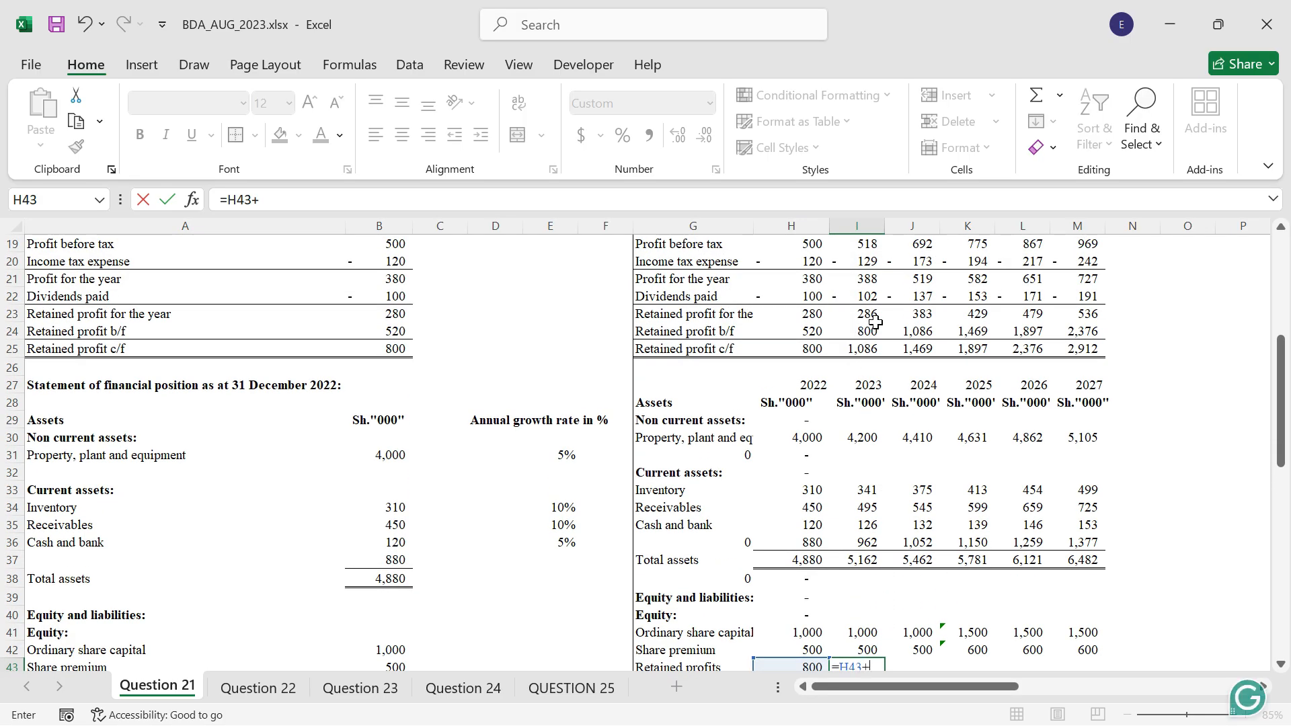
left_click(869, 316)
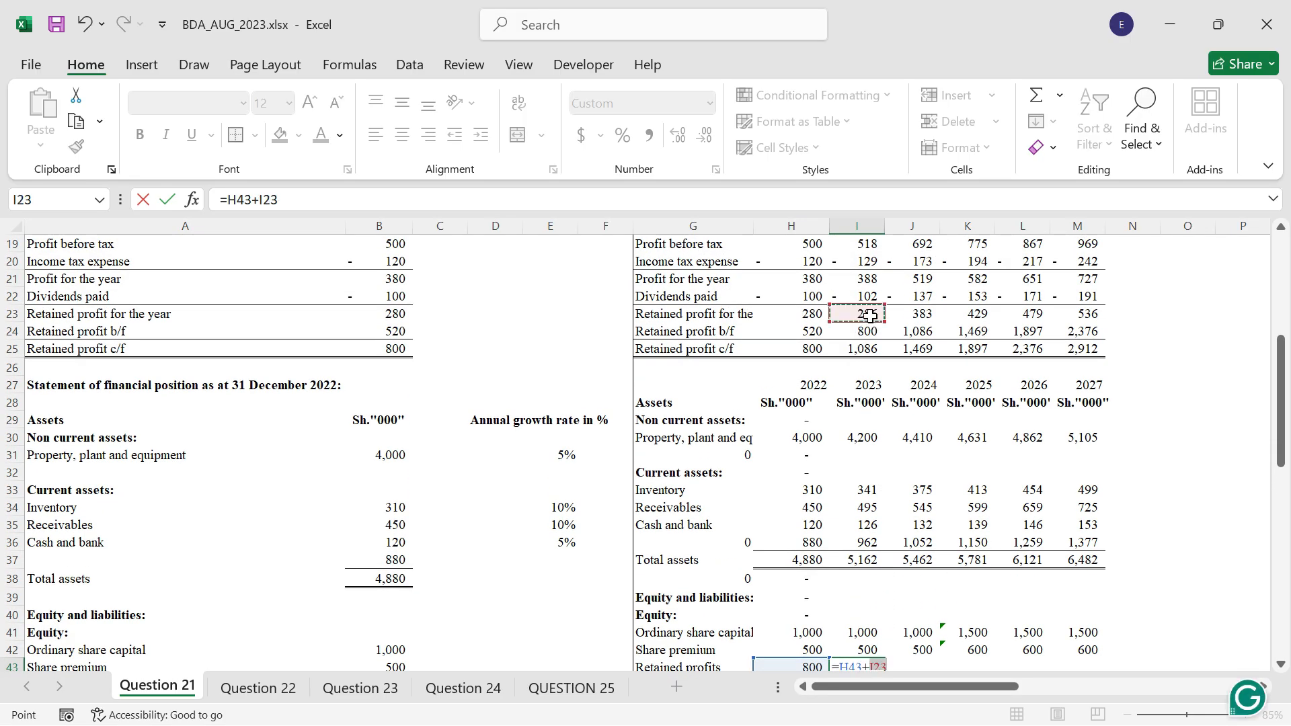
key("ctrl+Return")
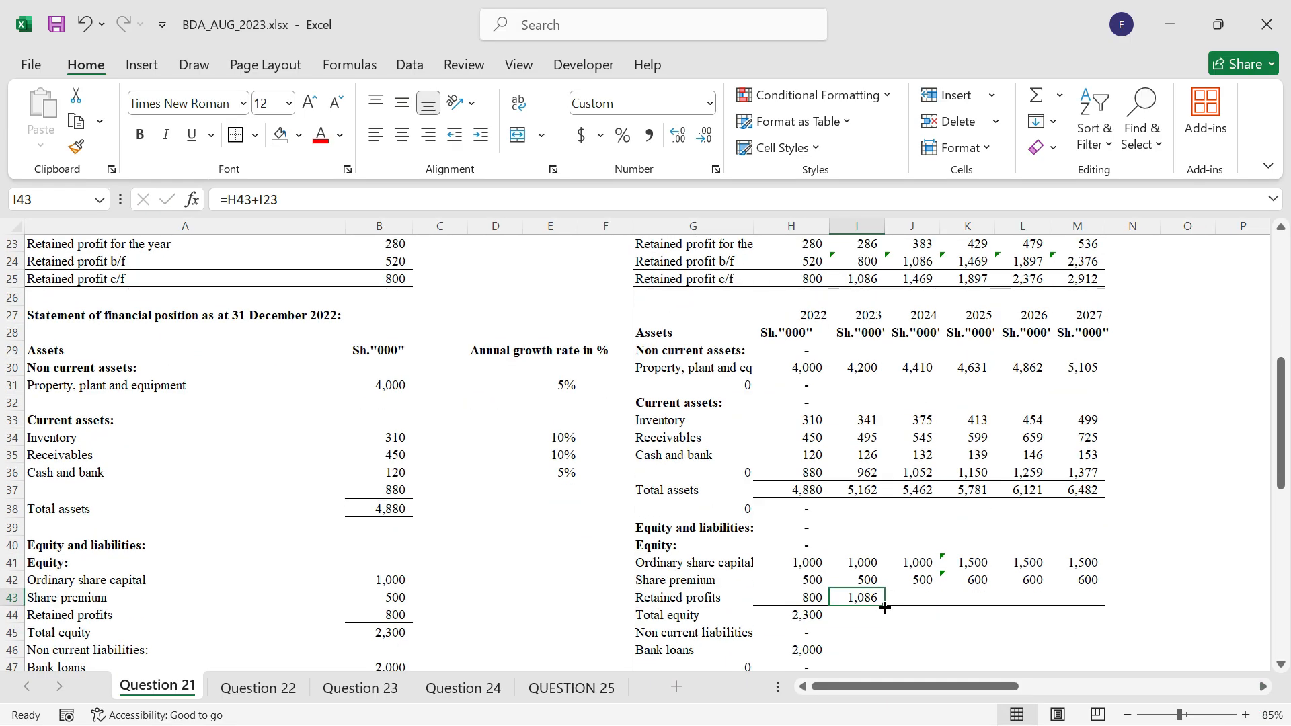
left_click_drag(884, 607, 1104, 605)
Step: Calculate total equity with =SUM(I41:I43) in I44 and fill the formula across to M44
scroll(854, 505, "down", 2)
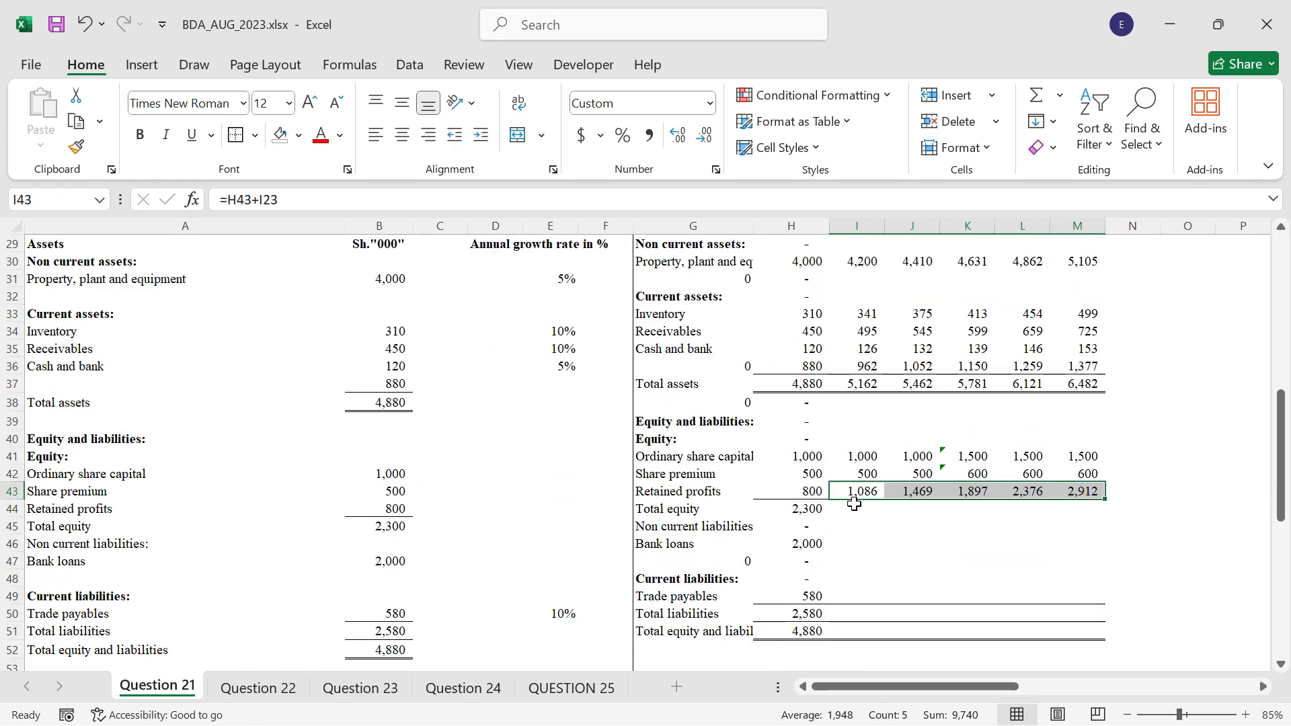
left_click(855, 509)
type("=")
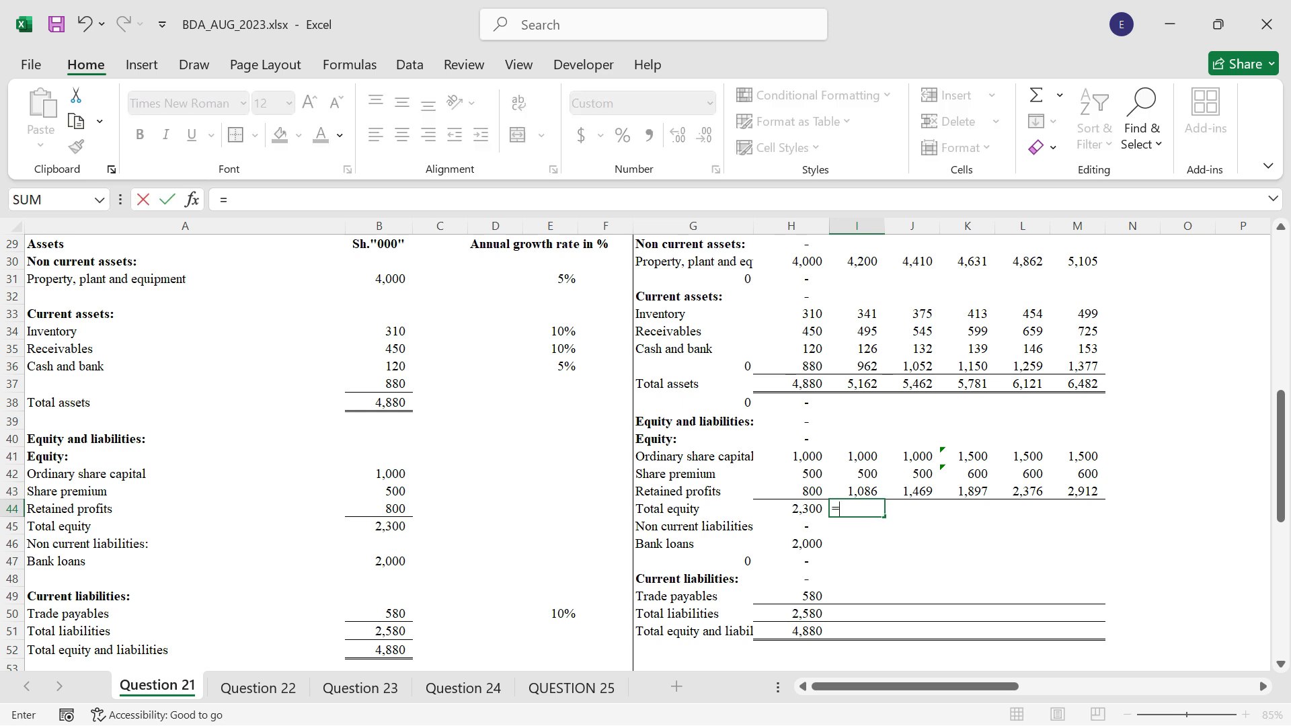
type("SUM(")
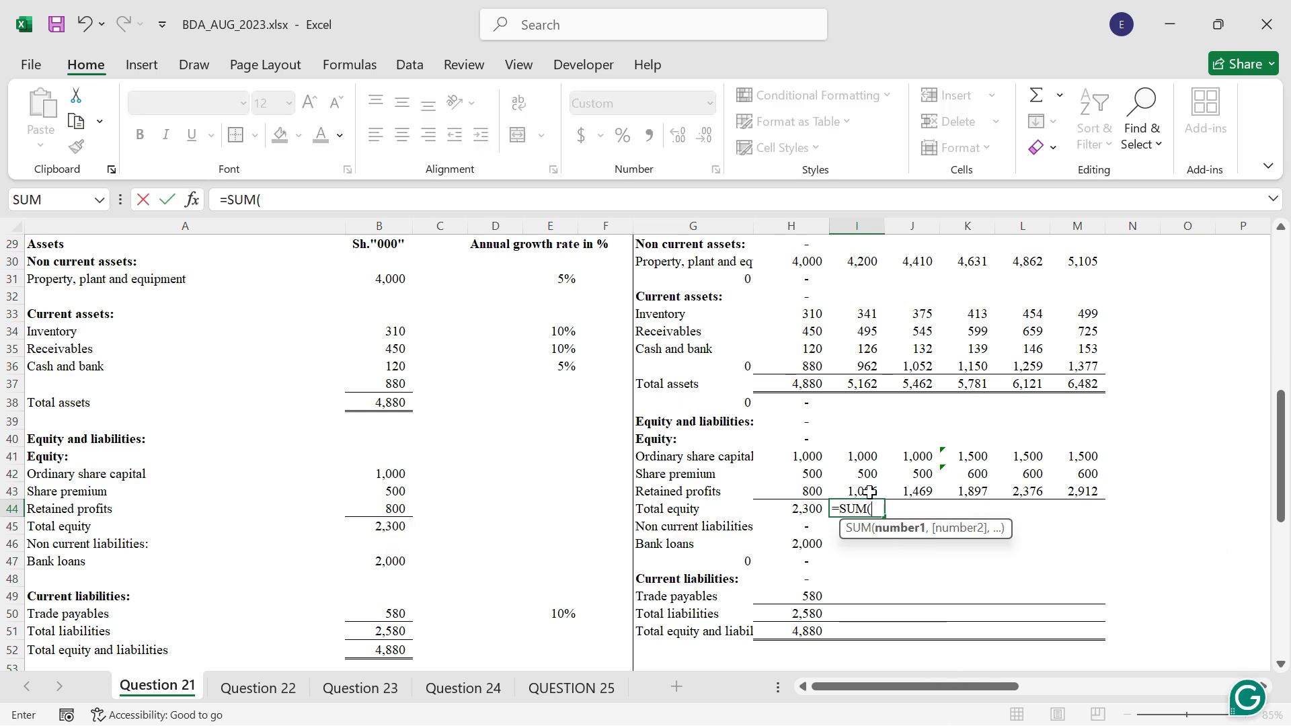
left_click_drag(864, 456, 870, 492)
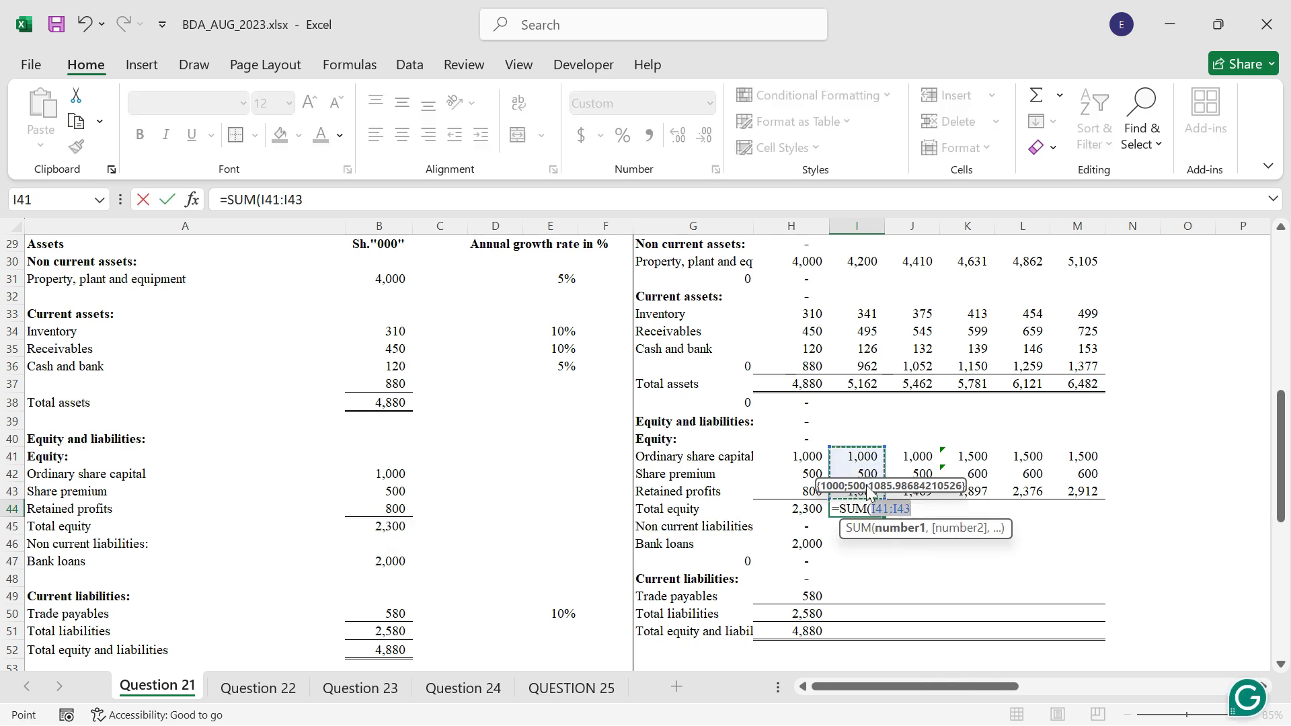
type(")")
key("ctrl+Return")
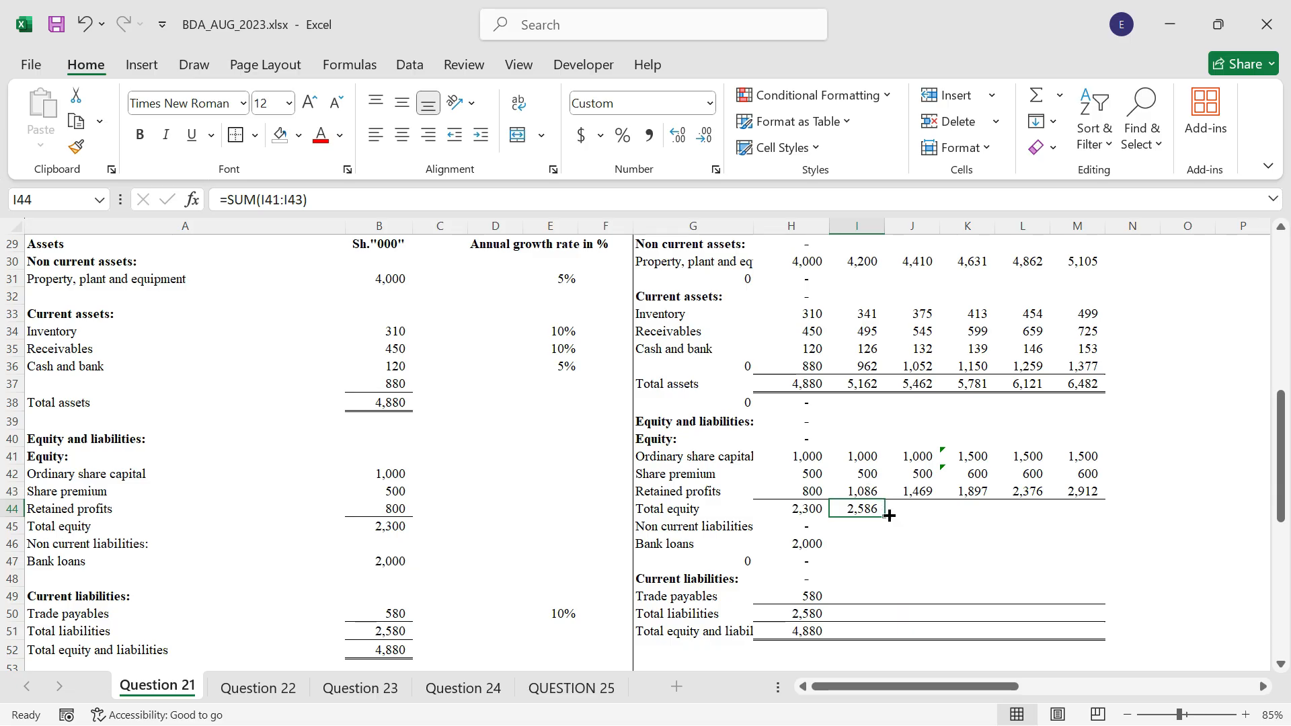
left_click_drag(889, 515, 1099, 511)
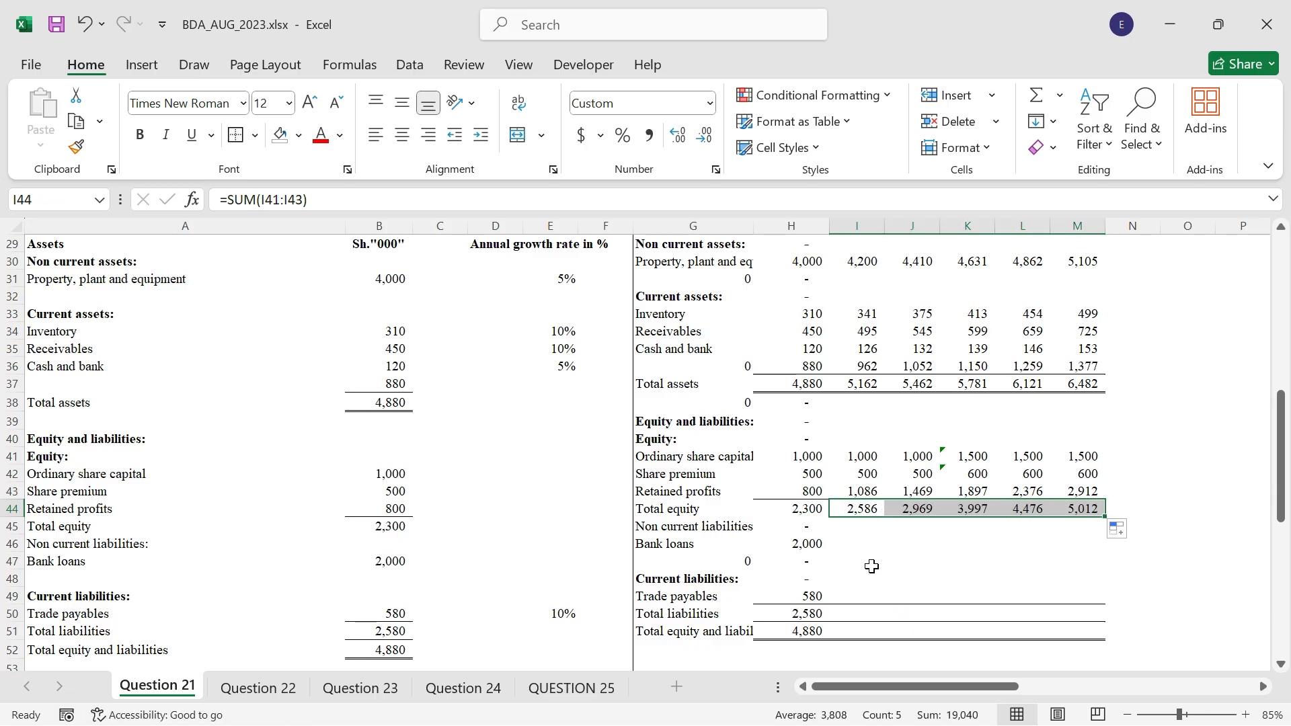
Step: Forecast trade payables with =H49*(1+$E$50) in I49 and fill the formula across to M49
left_click(848, 543)
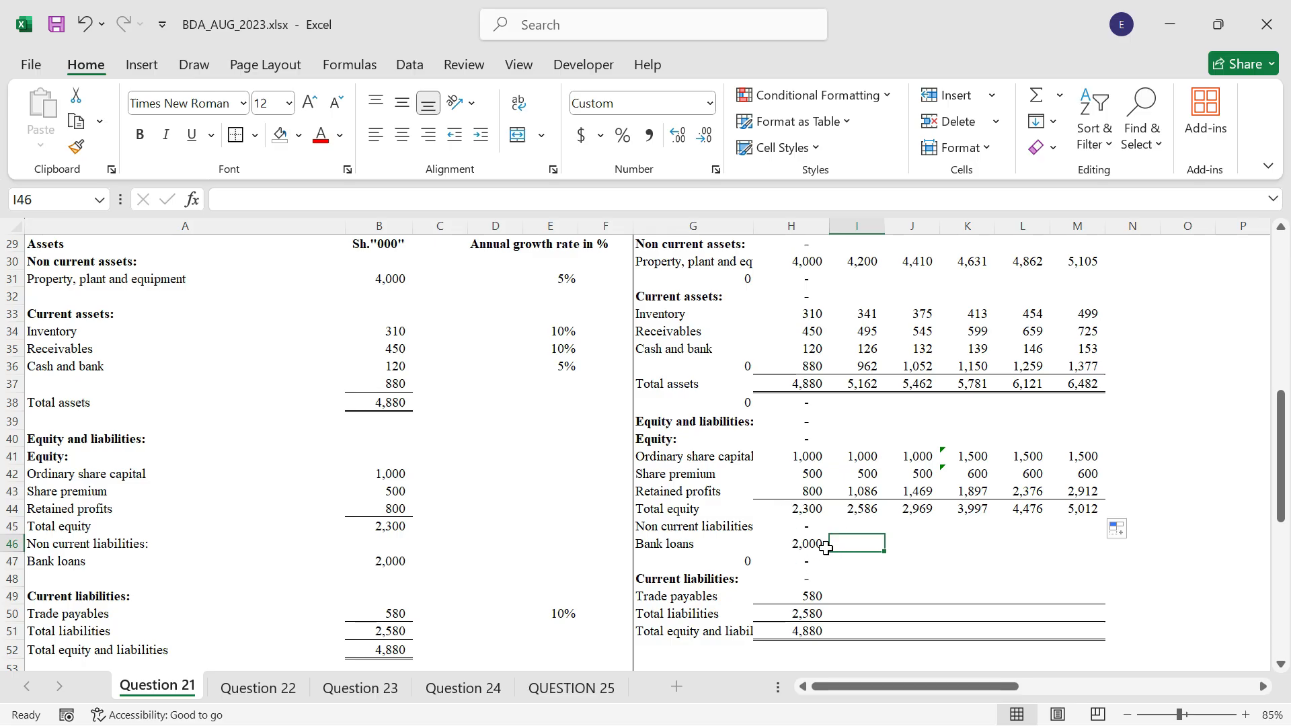
left_click(846, 601)
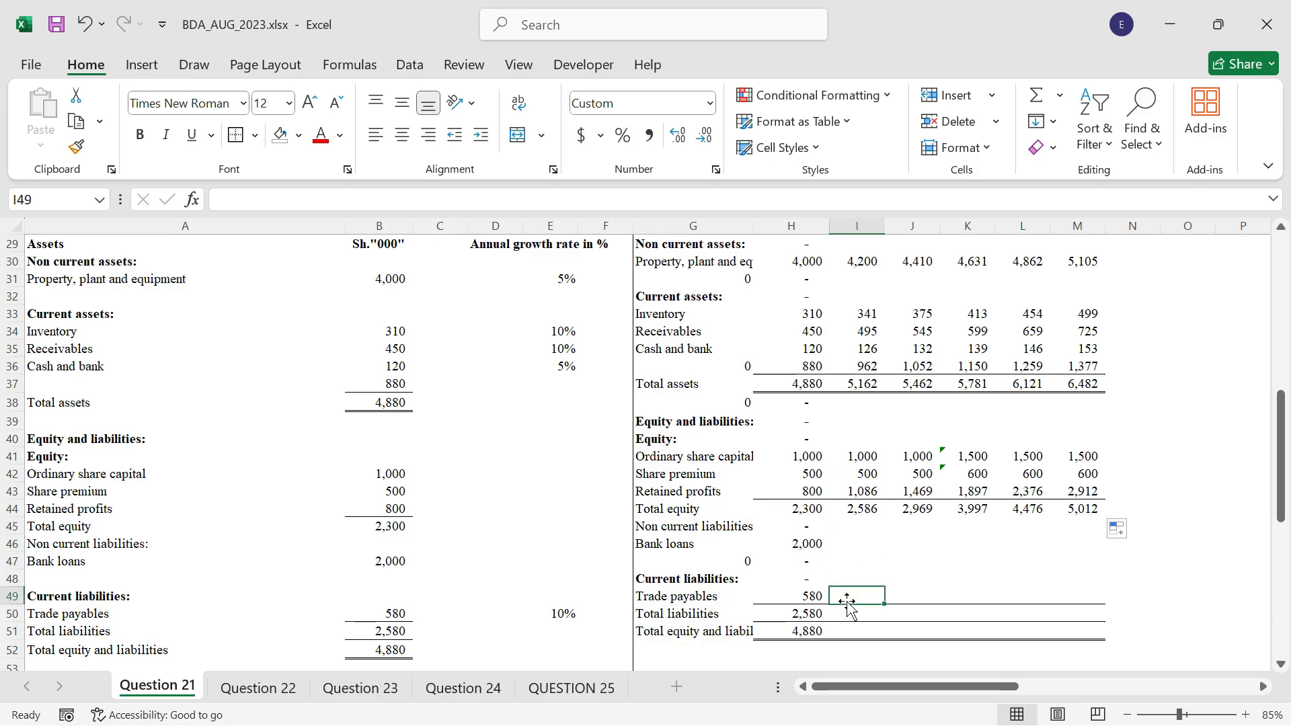
type("=")
left_click(804, 596)
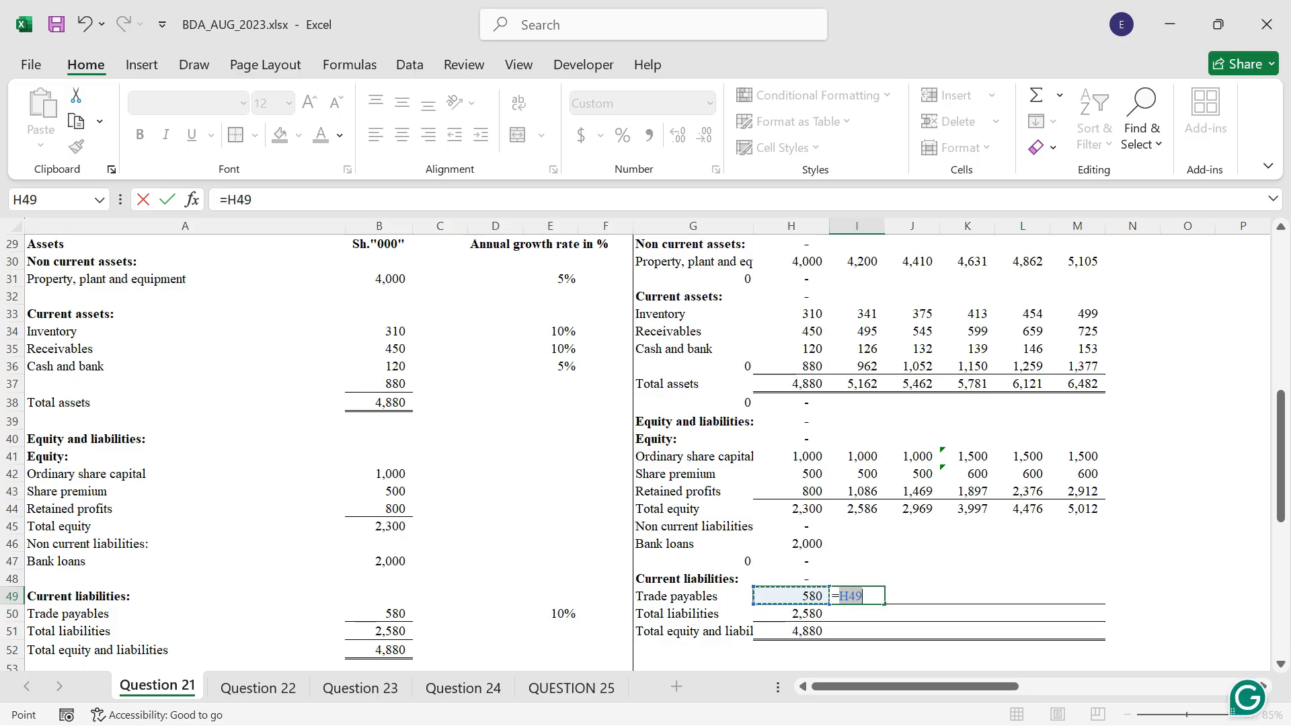
type("*(1+")
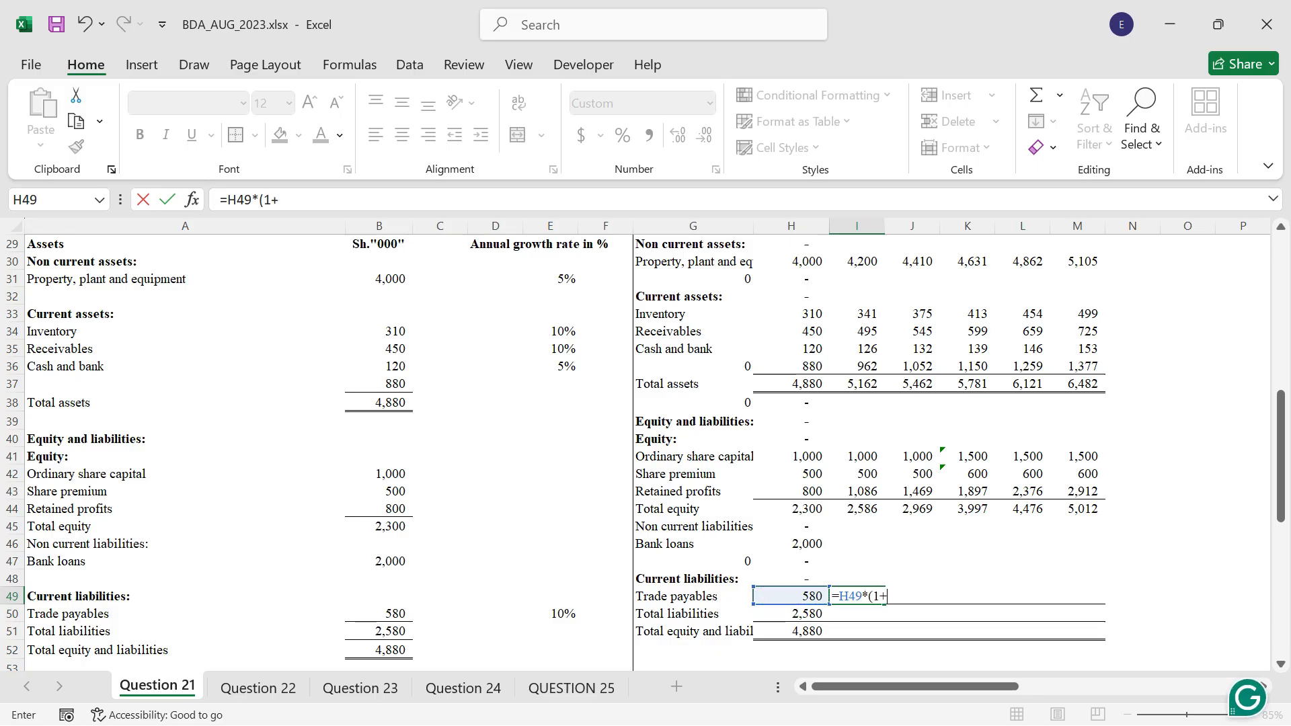
left_click(555, 613)
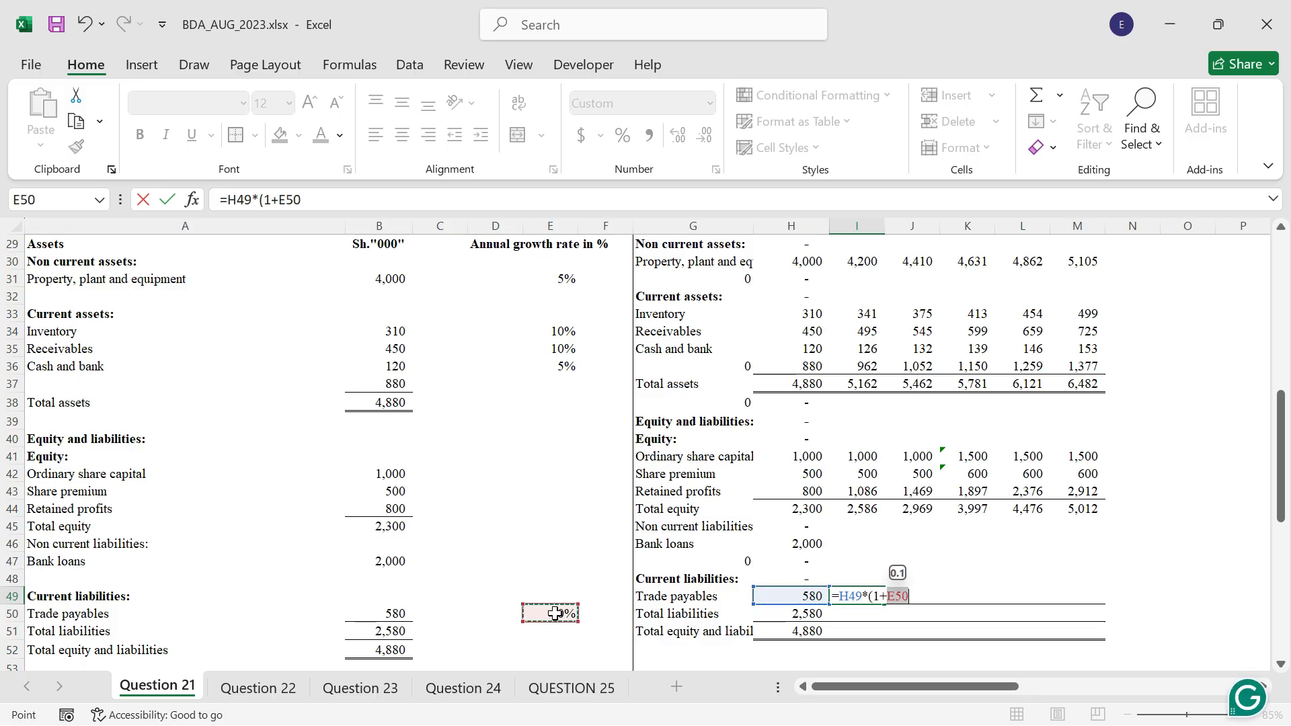
key("F4")
type(")")
key("ctrl+Return")
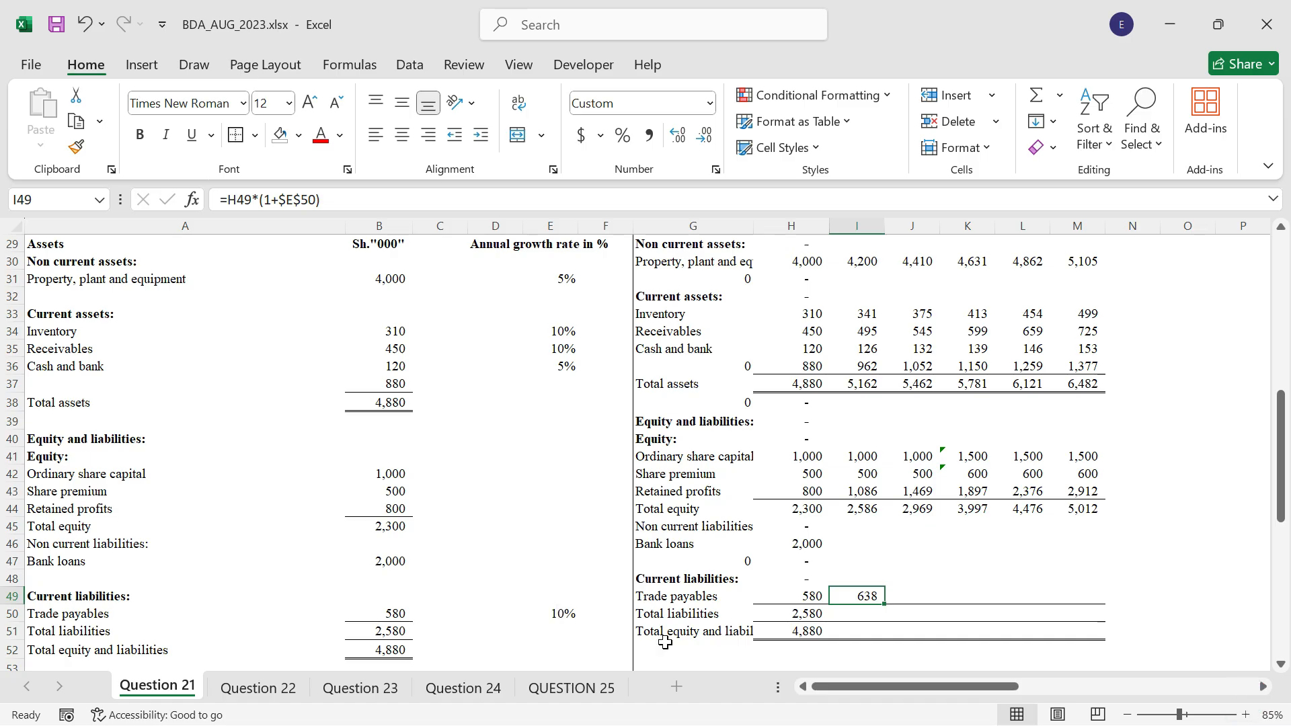
left_click_drag(888, 603, 1098, 598)
Step: Begin the 2023 total liabilities formula in I50 with a SUM that references the bank loans cell I46
left_click(856, 618)
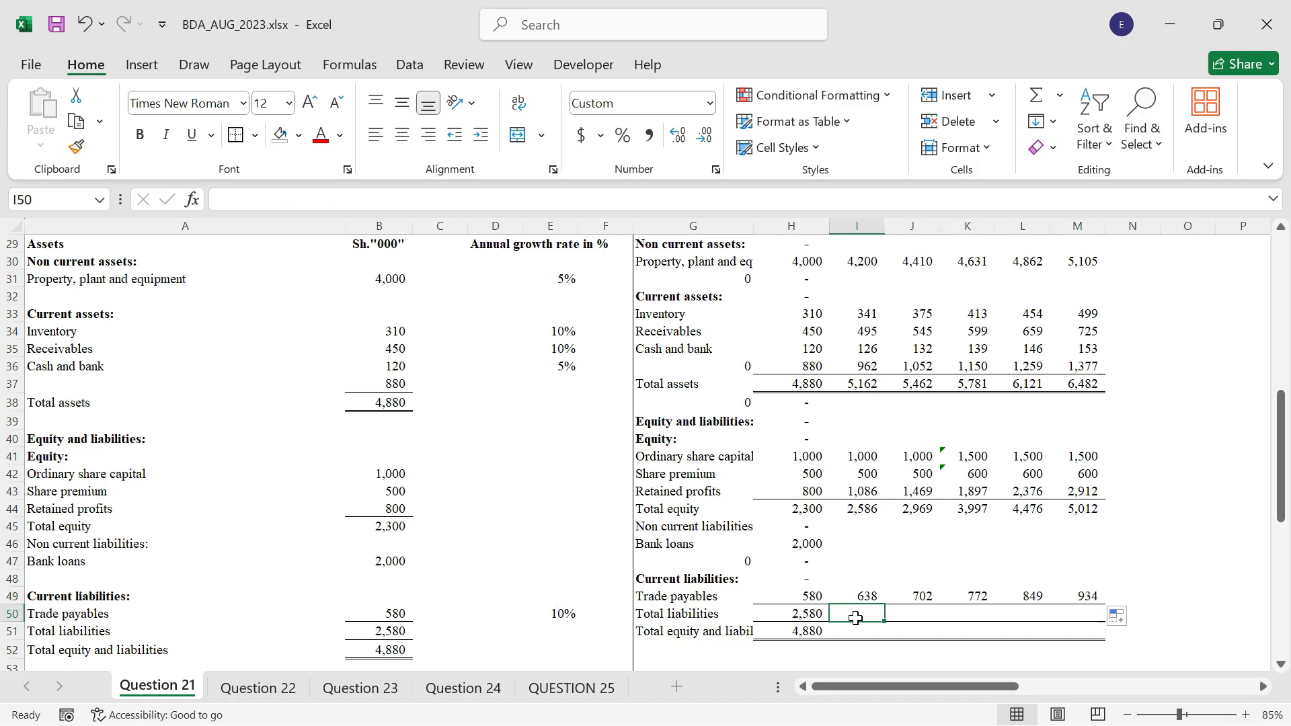
type("=SUM(")
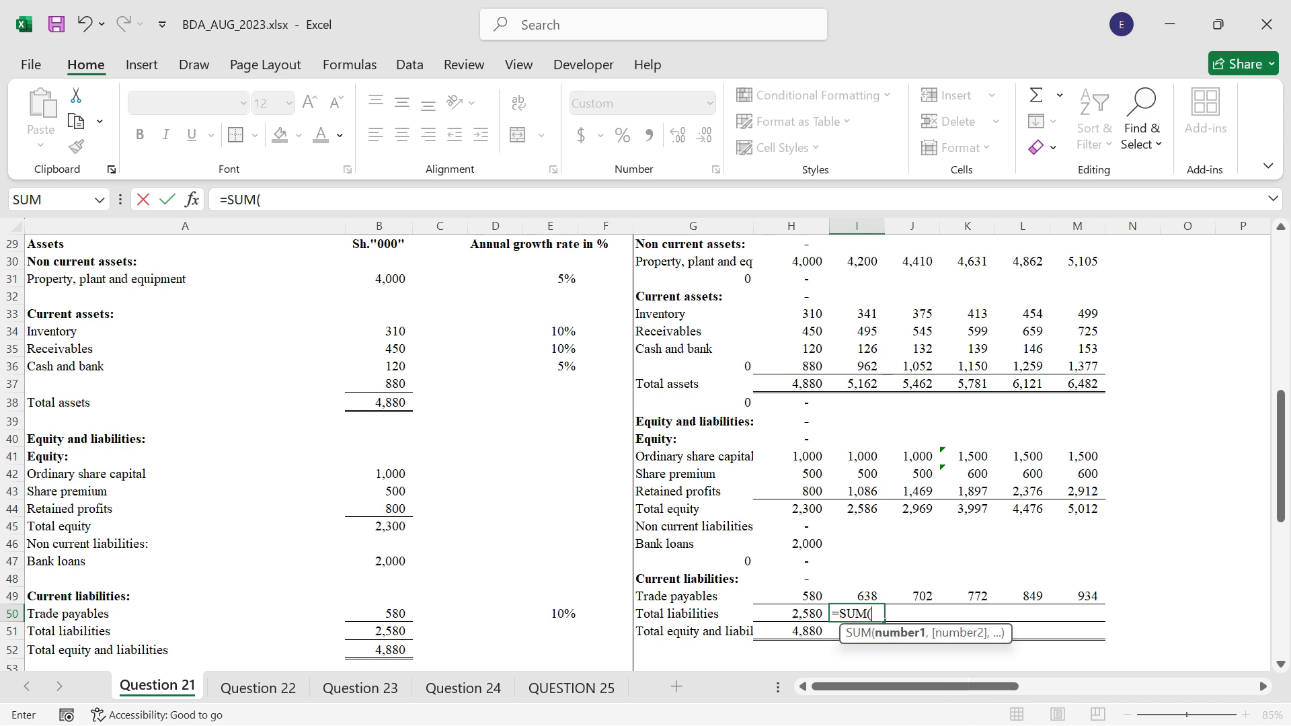
left_click(870, 543)
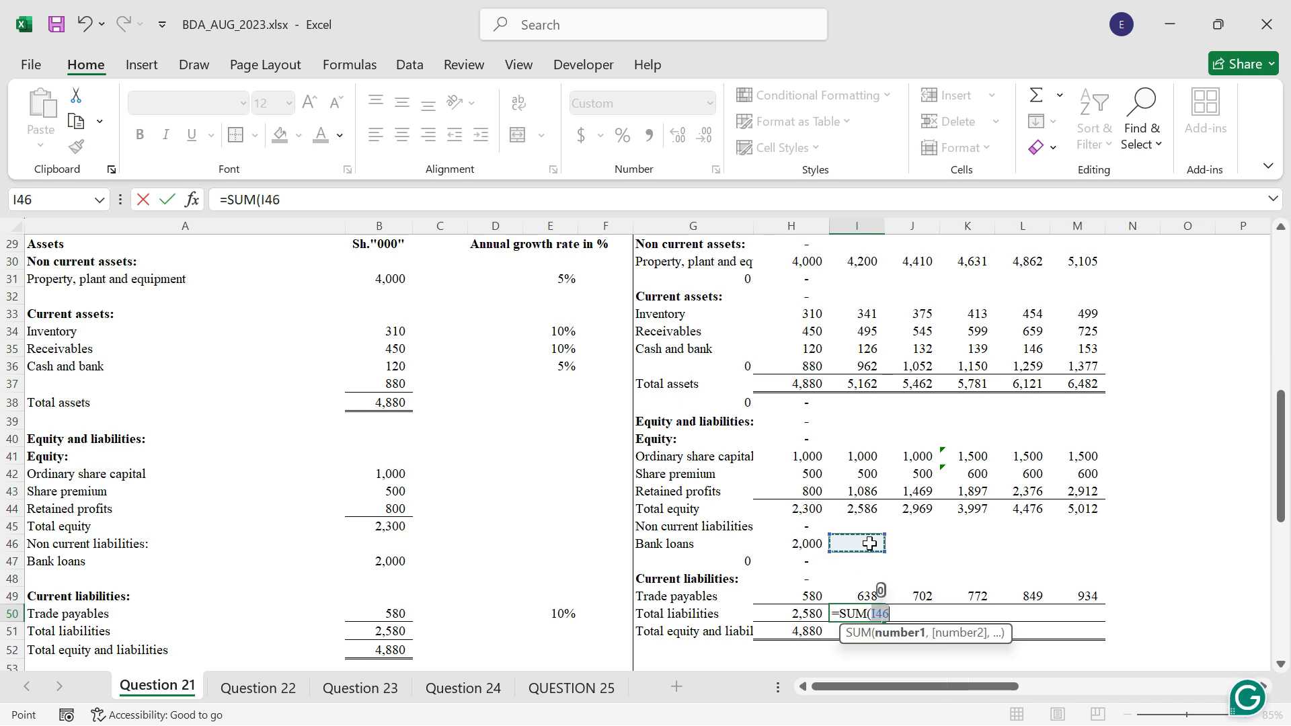
Step: Complete the 2023 Total liabilities formula as =SUM(I46,I49) in I50 and fill it across to 2027 in M50
type(",")
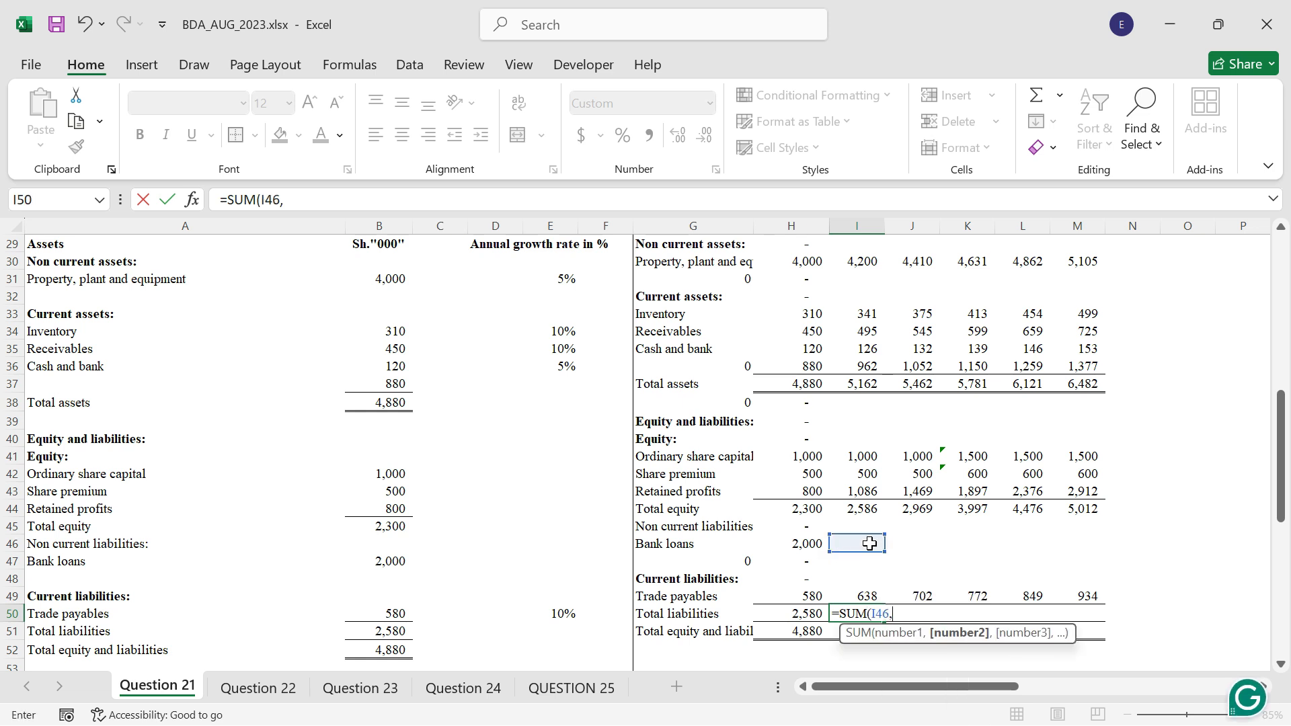
left_click(867, 593)
type(")")
key("Return")
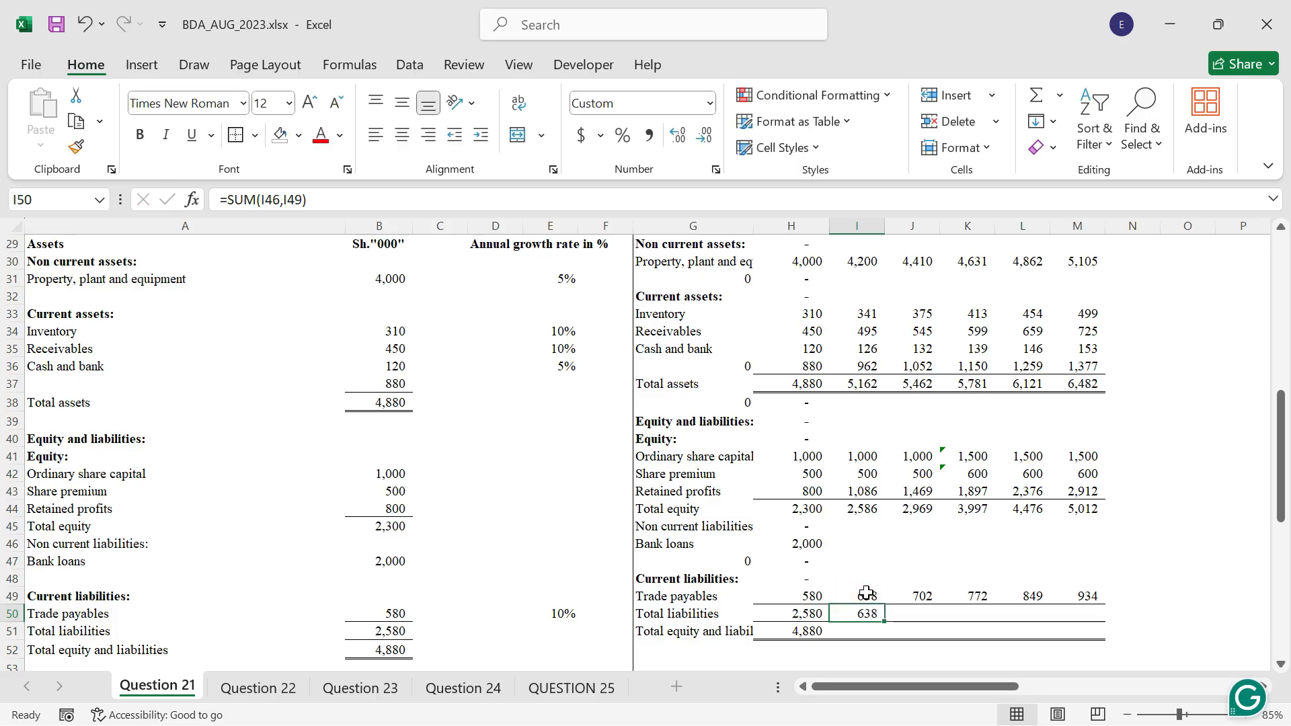
left_click_drag(888, 622, 1105, 623)
Step: Calculate 2023 Total equity and liabilities in I51 with =SUM(I44,I50) and fill the formula across to M51
left_click(868, 629)
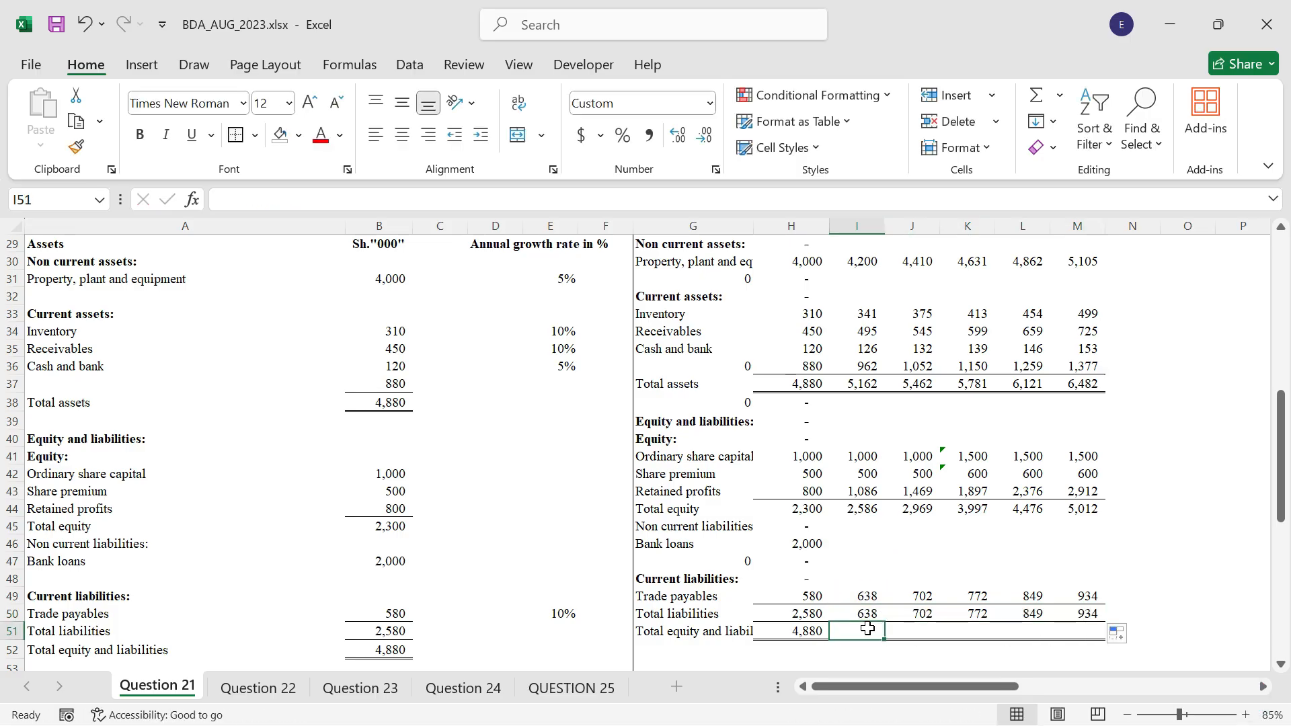
type("=")
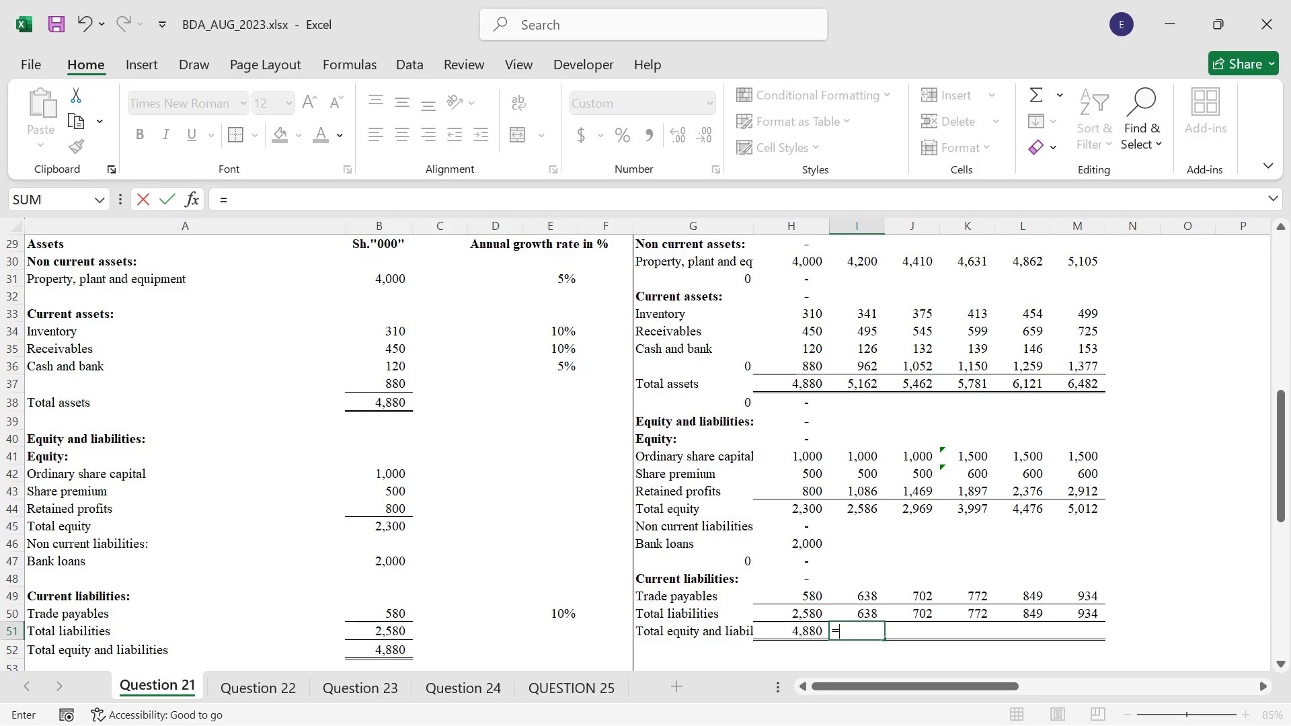
type("SUM(")
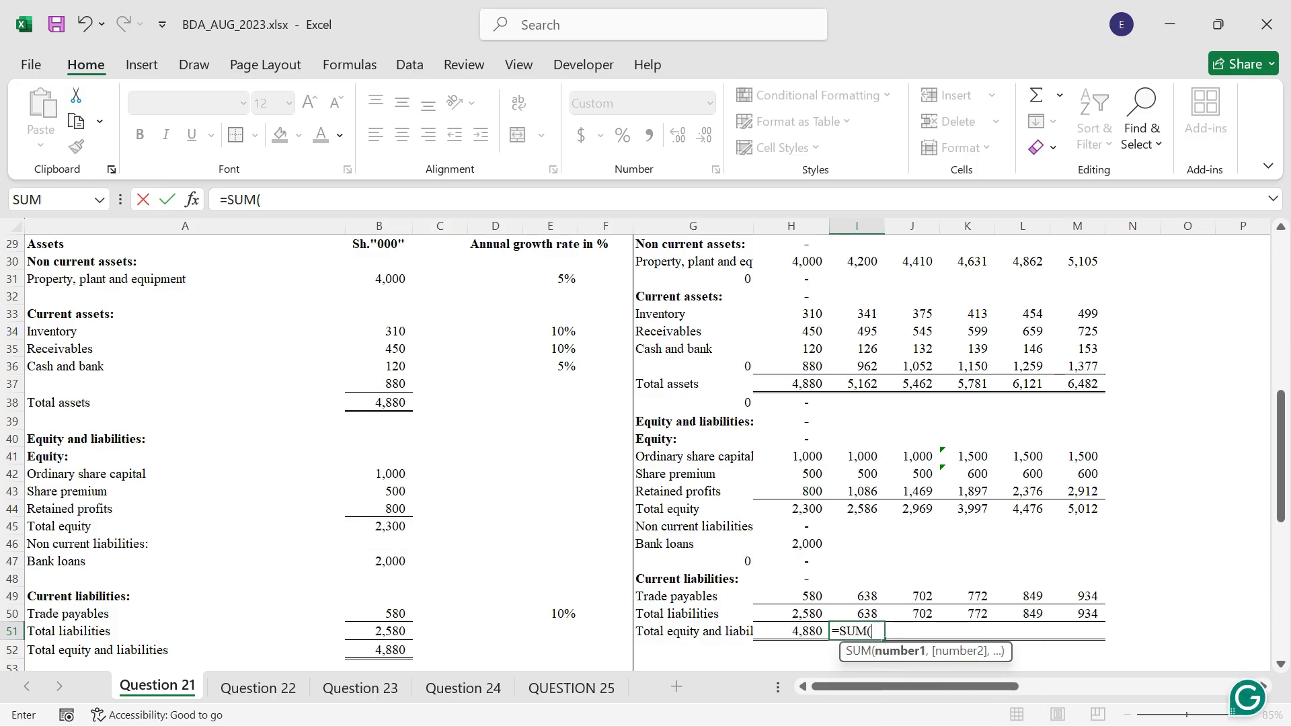
left_click(863, 509)
type(",")
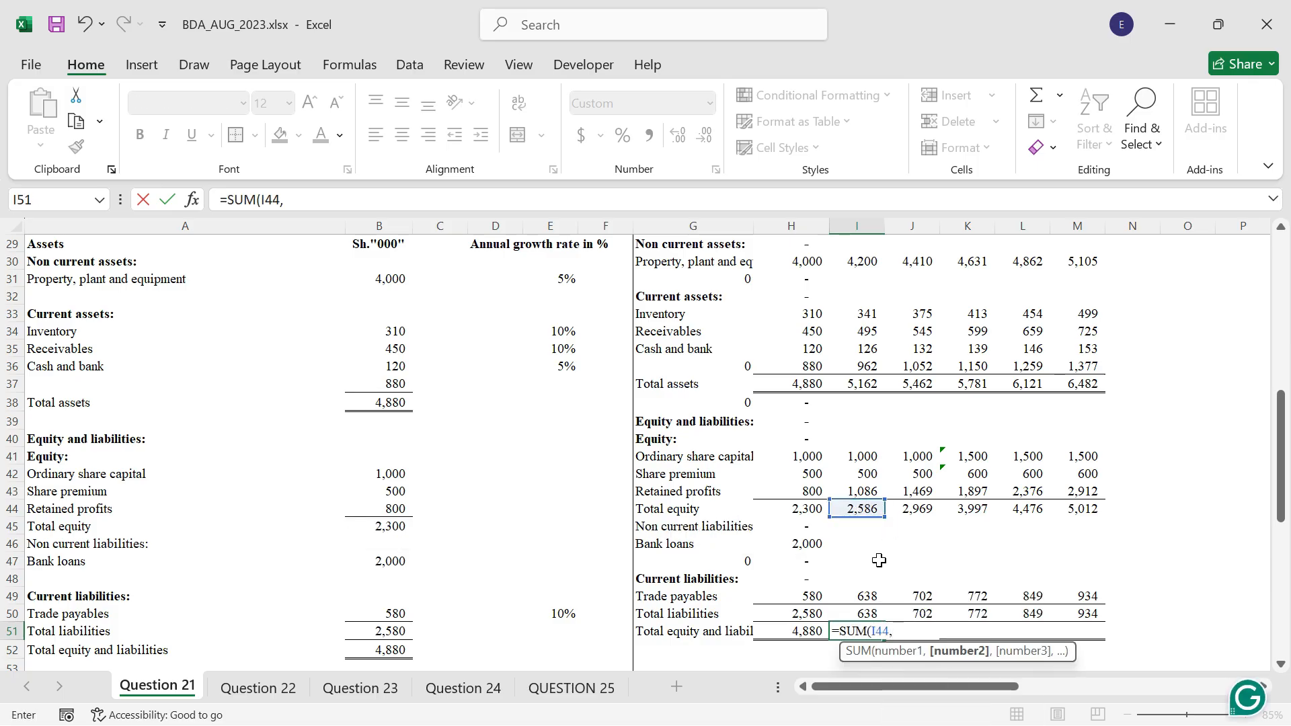
left_click(864, 615)
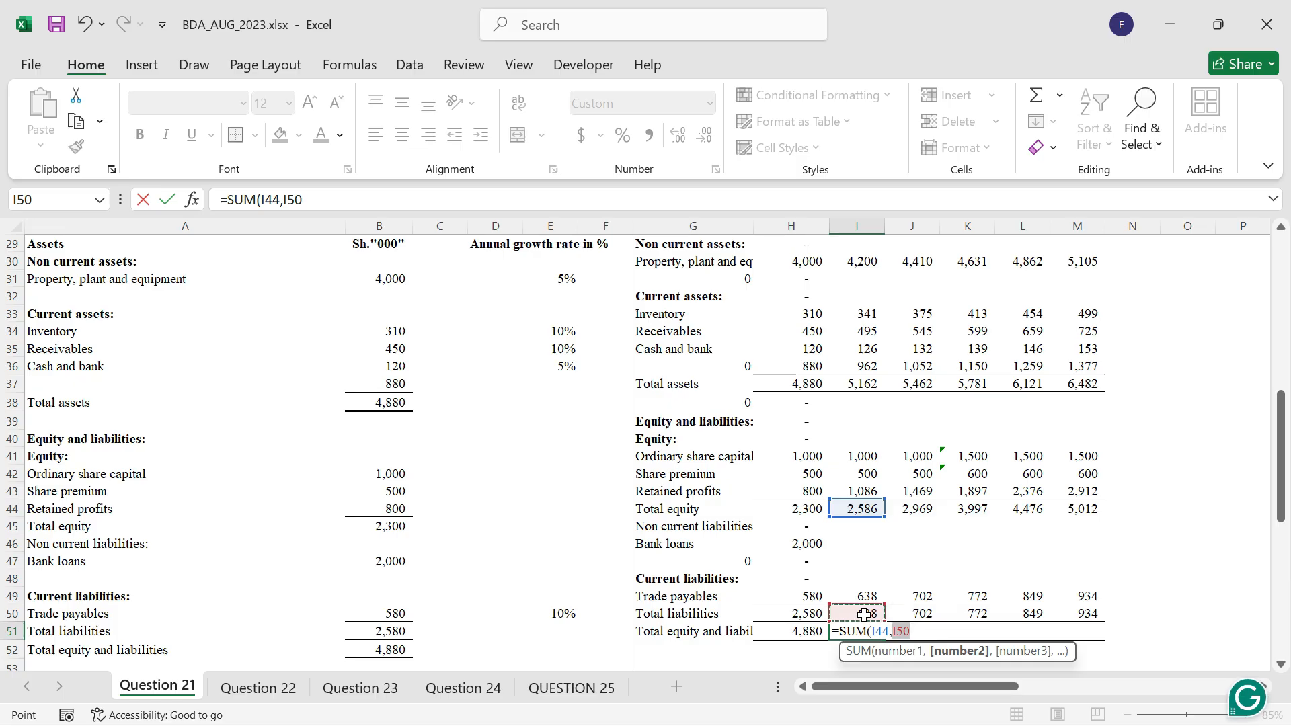
type(")")
key("ctrl+Return")
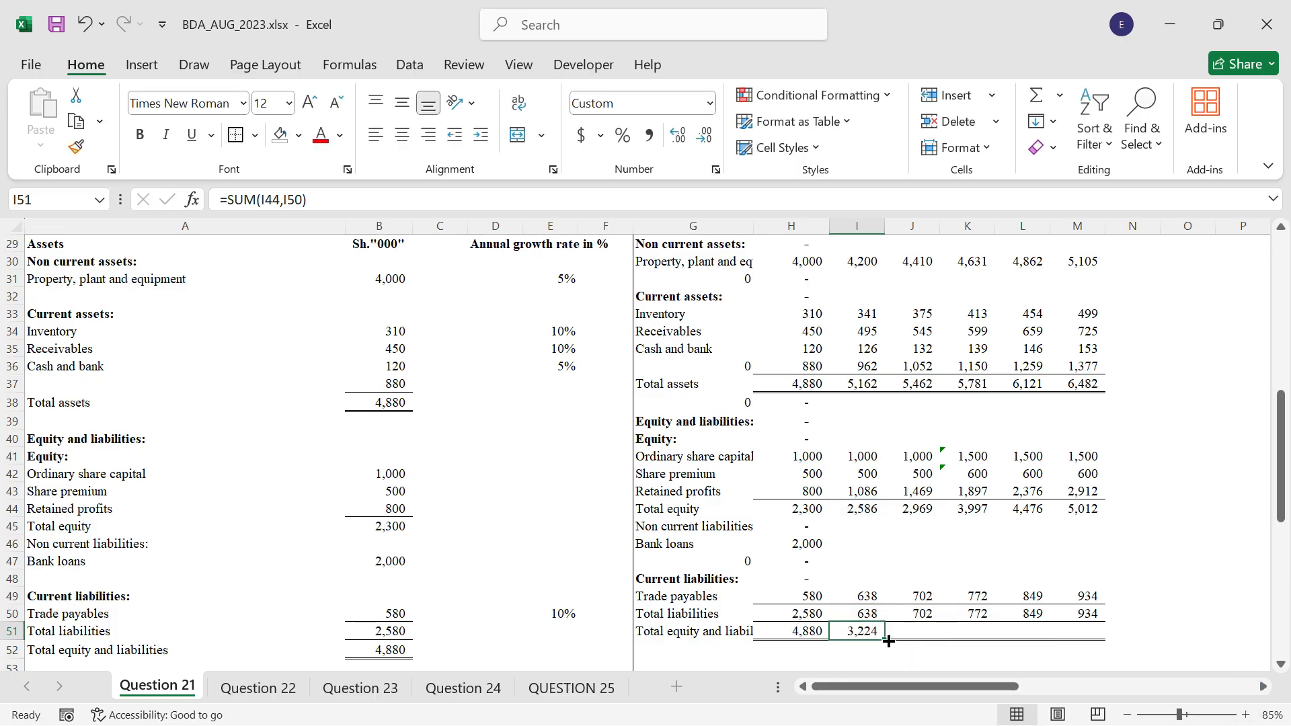
left_click_drag(888, 641, 1097, 640)
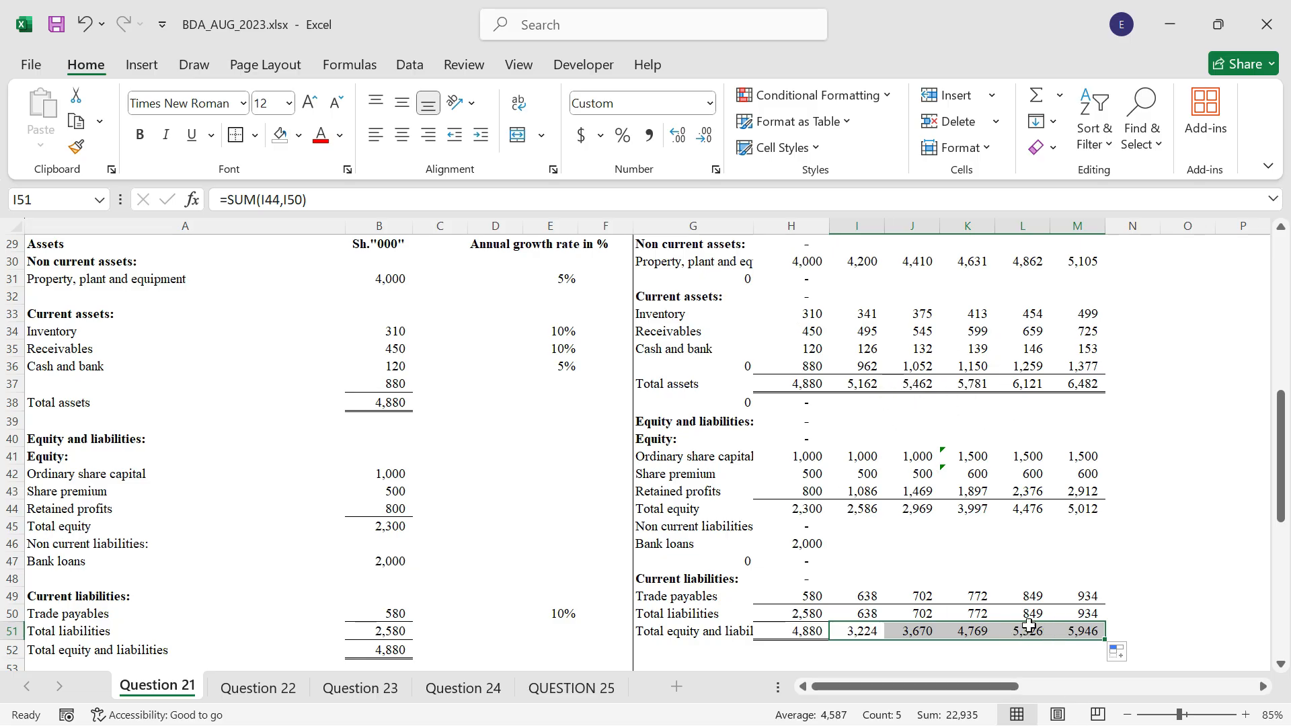
Step: Calculate 2023 Bank loans in I46 as the balancing figure with =I37-I44-I49 and fill the formula across to M46
left_click(870, 542)
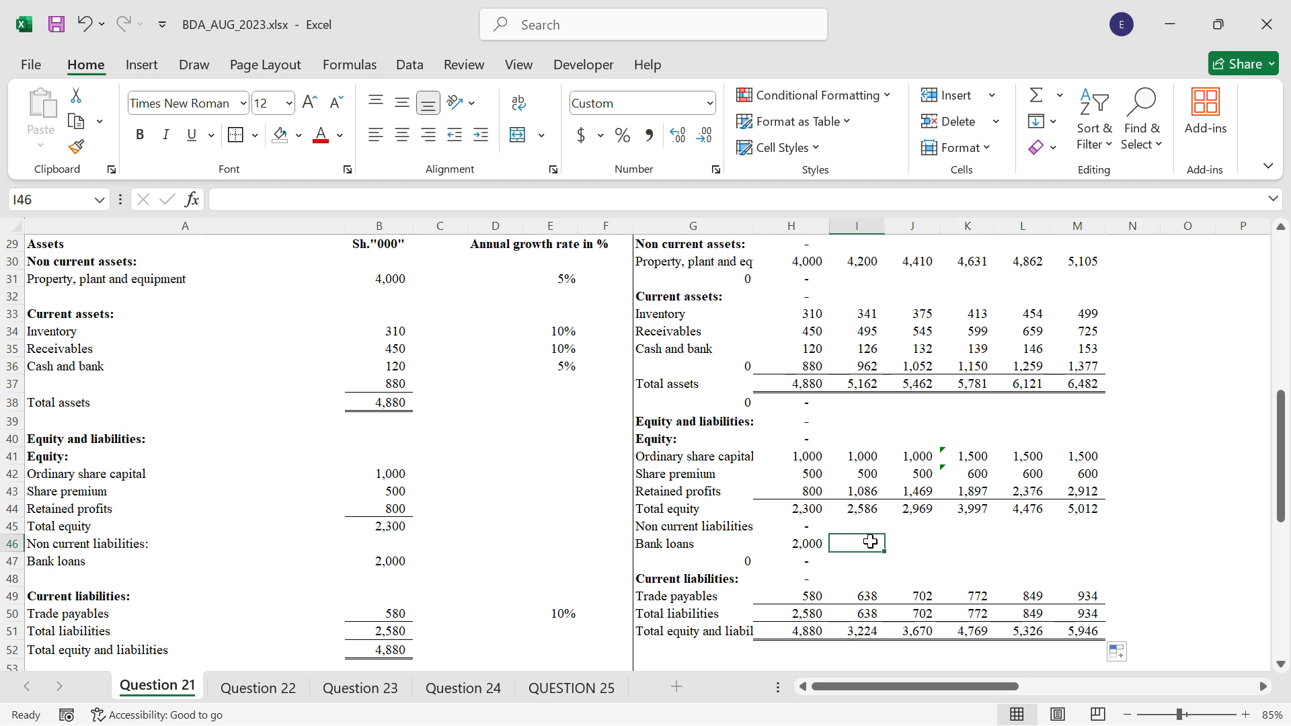
type("=")
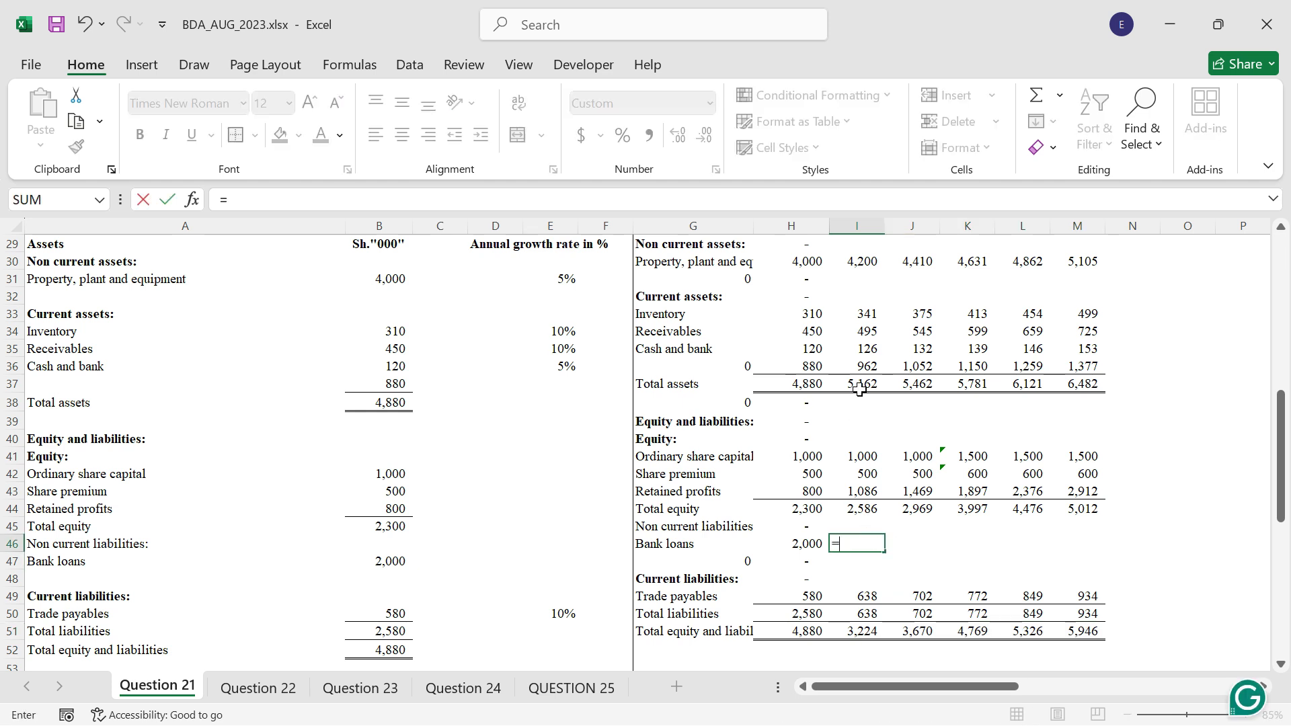
left_click(862, 383)
type("-")
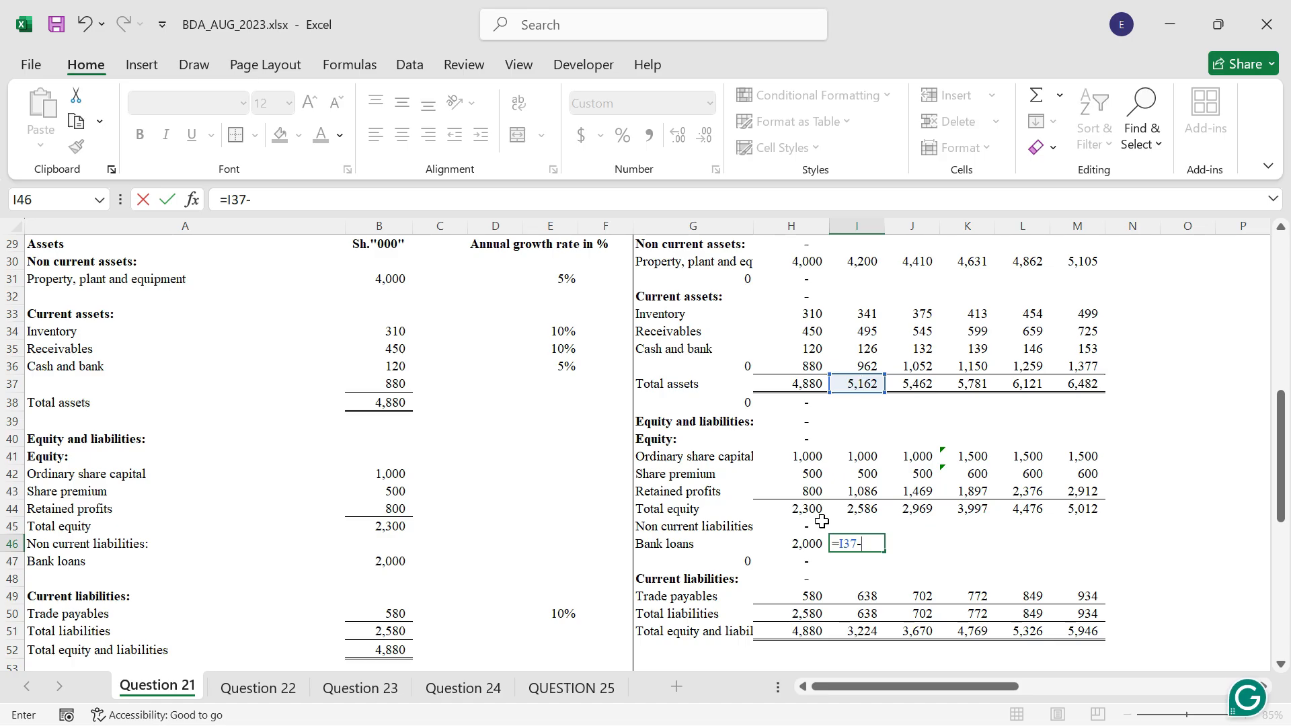
left_click(849, 510)
type("-")
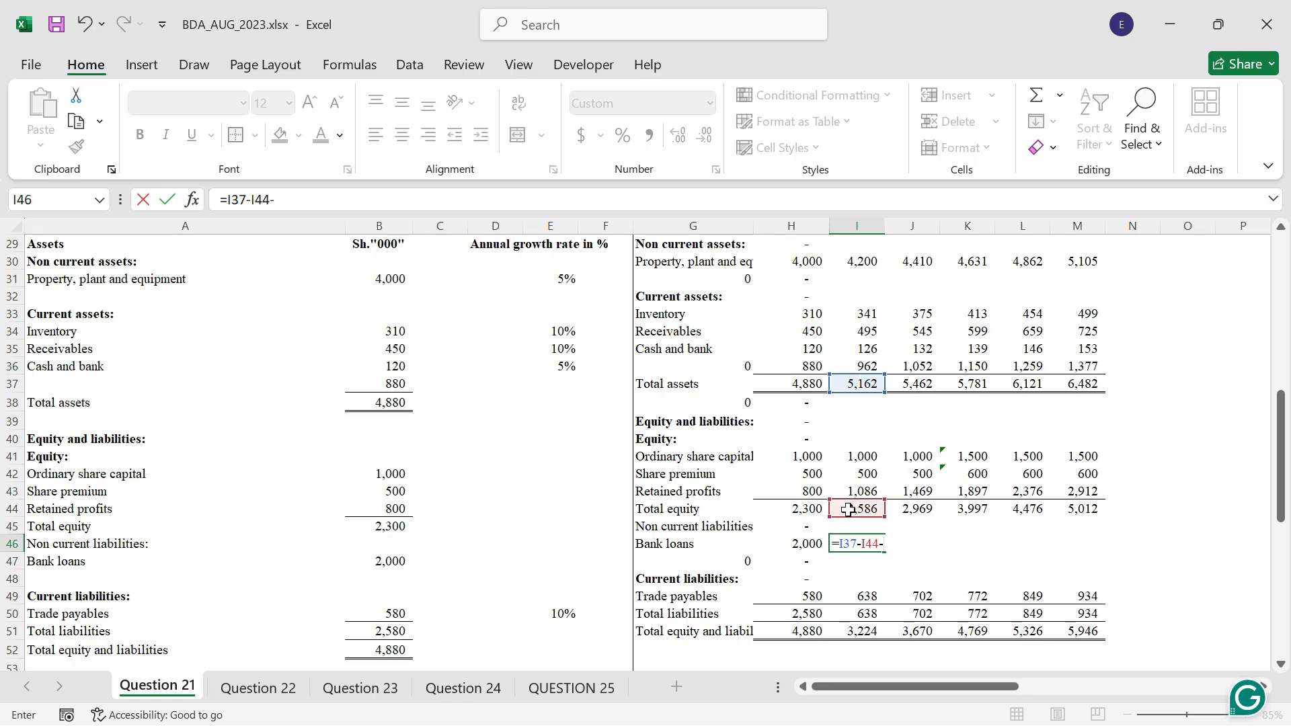
left_click(866, 595)
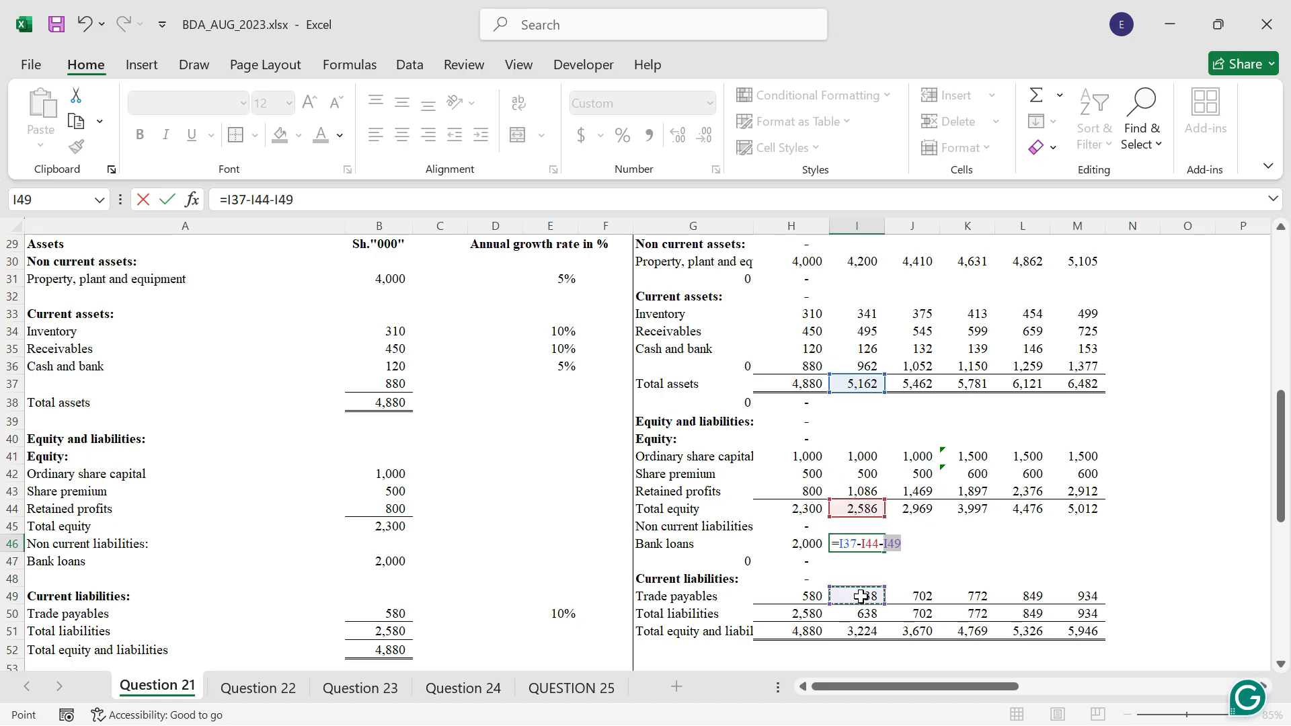
key("ctrl+Return")
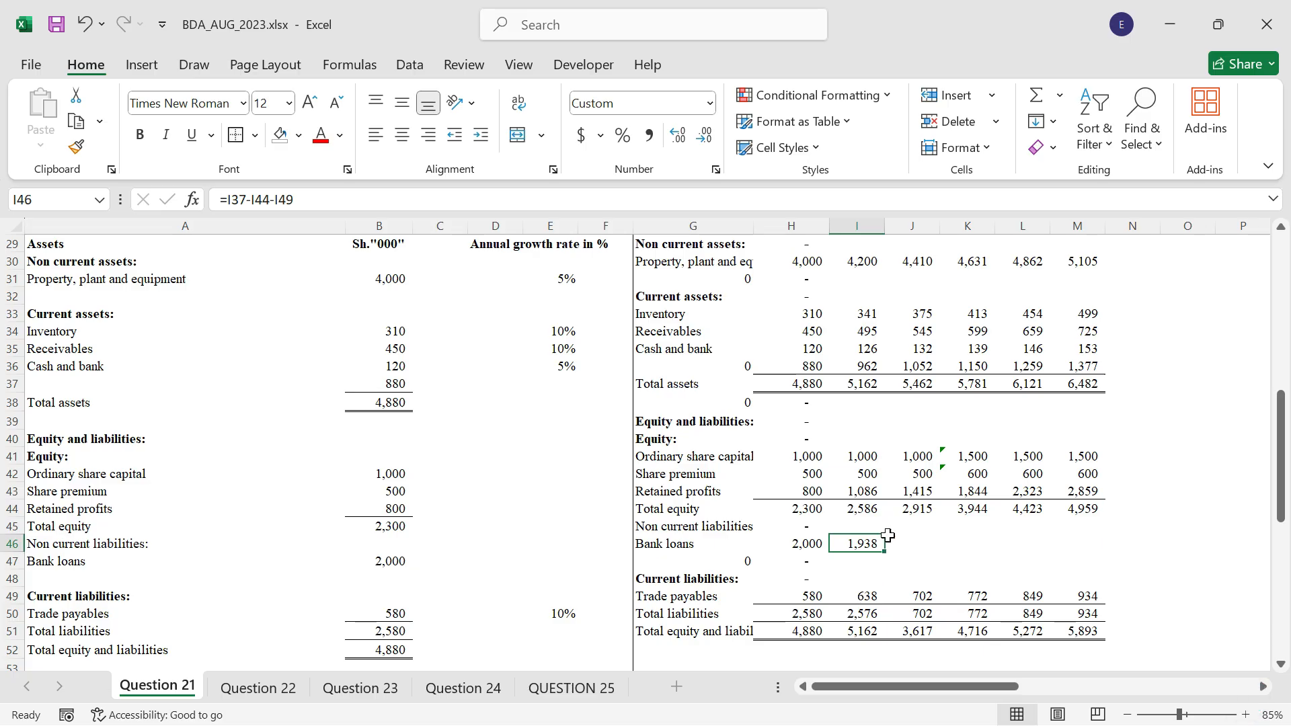
left_click_drag(884, 551, 1078, 540)
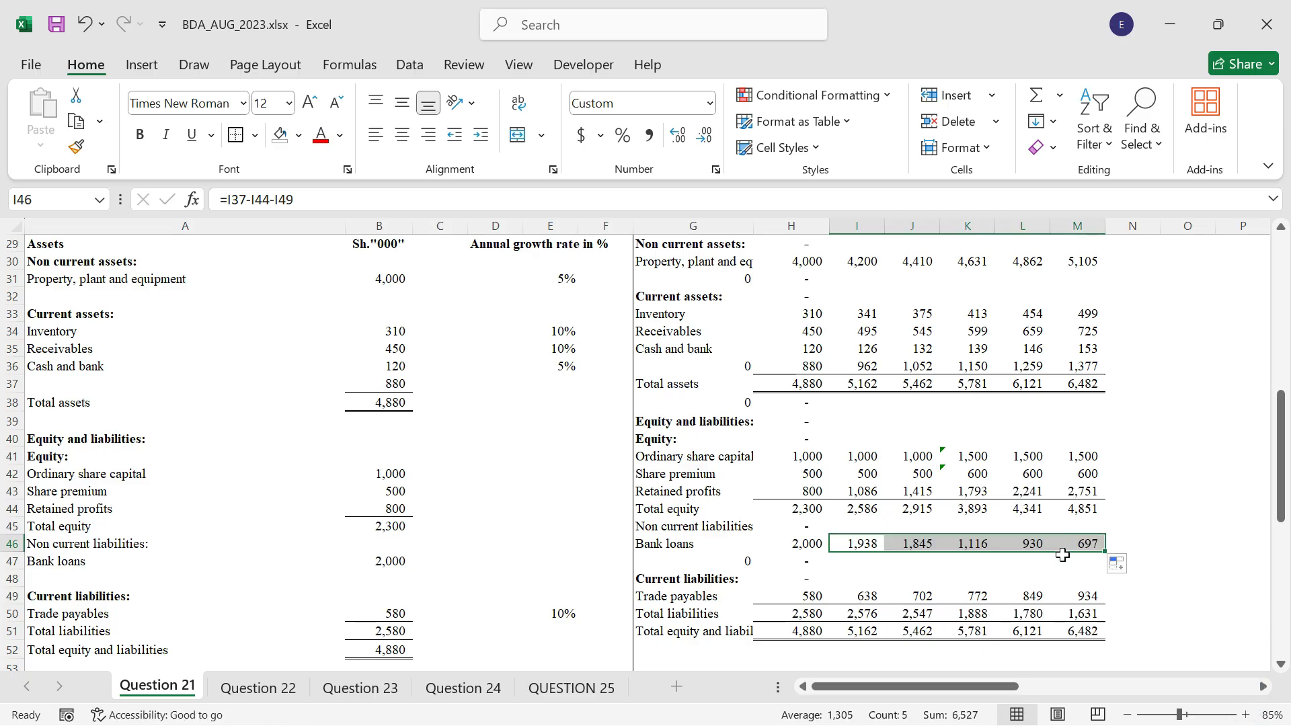
Step: Autofit column G so the row labels of the forecast statements fit in full
left_click(1001, 492)
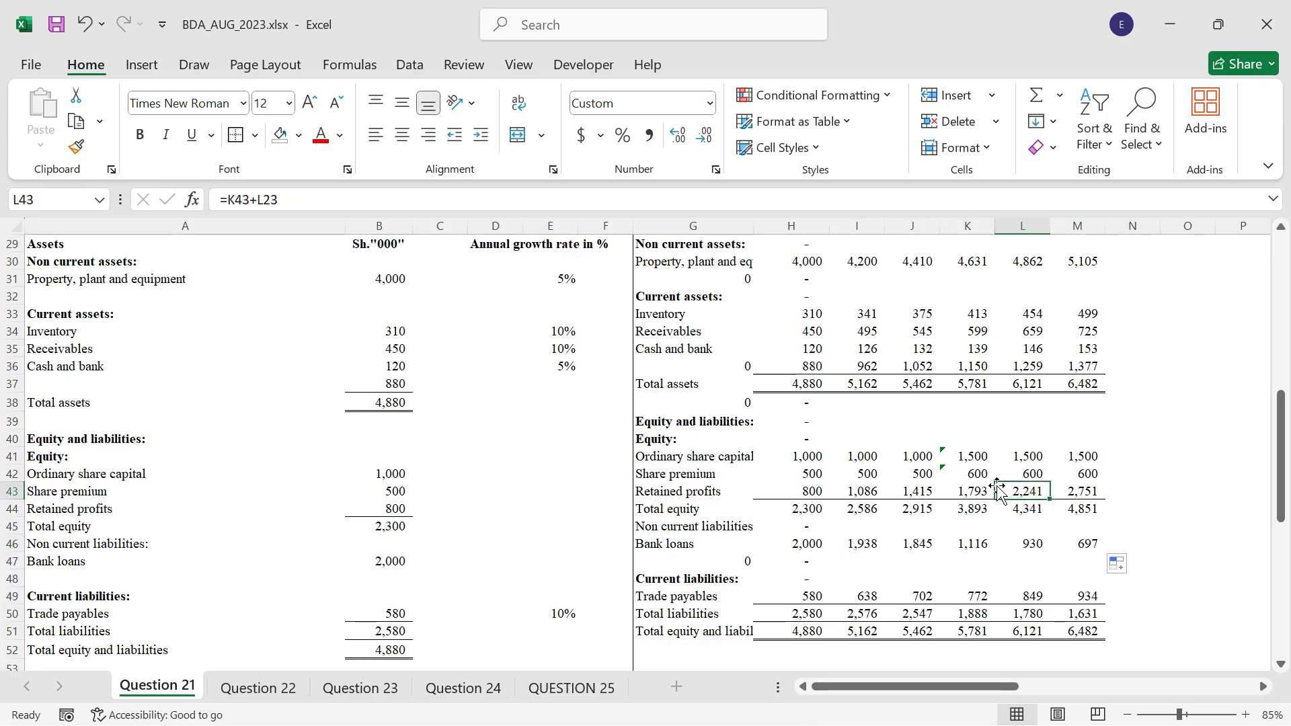
scroll(918, 462, "down", 2)
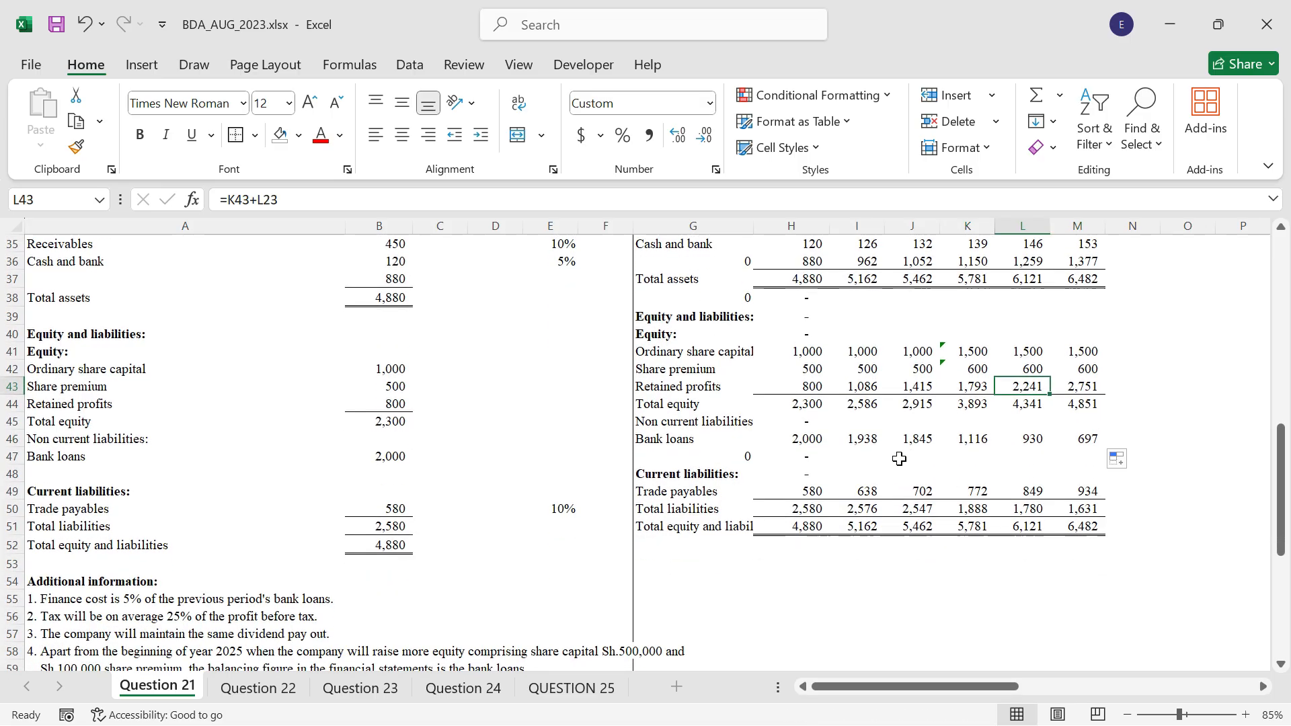
scroll(899, 458, "down", 5)
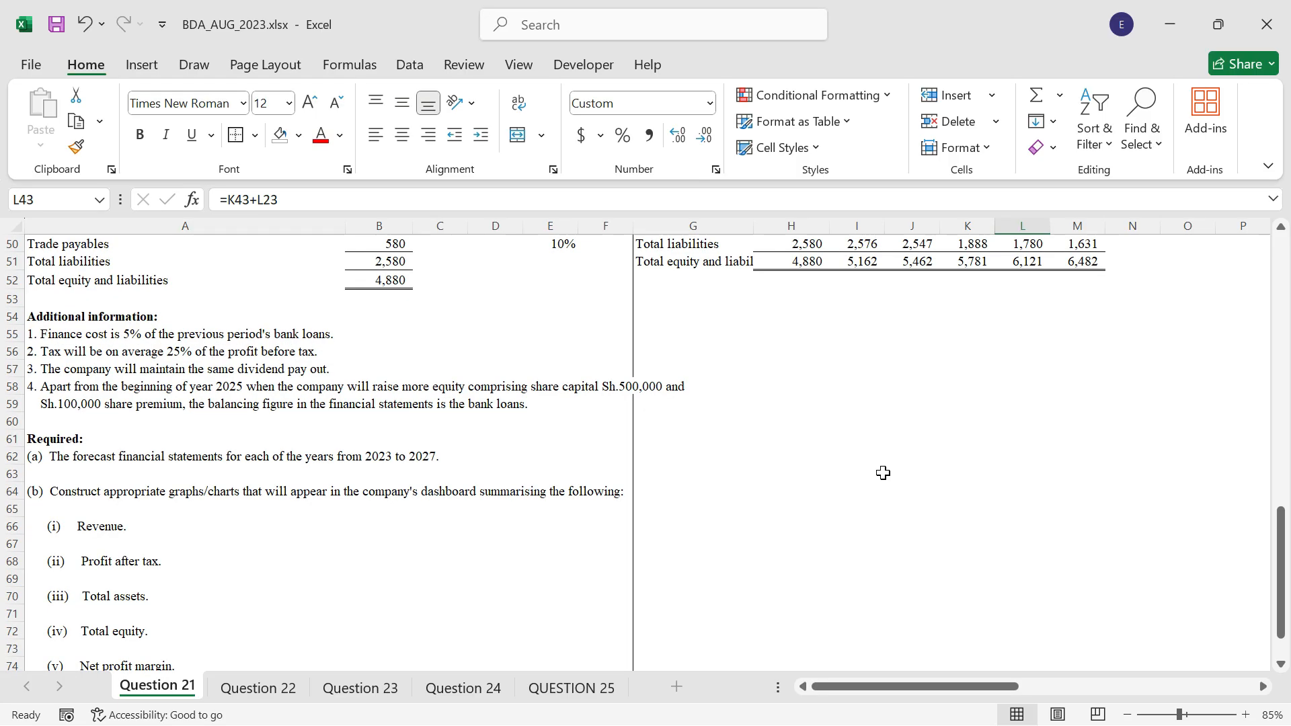
scroll(969, 469, "up", 10)
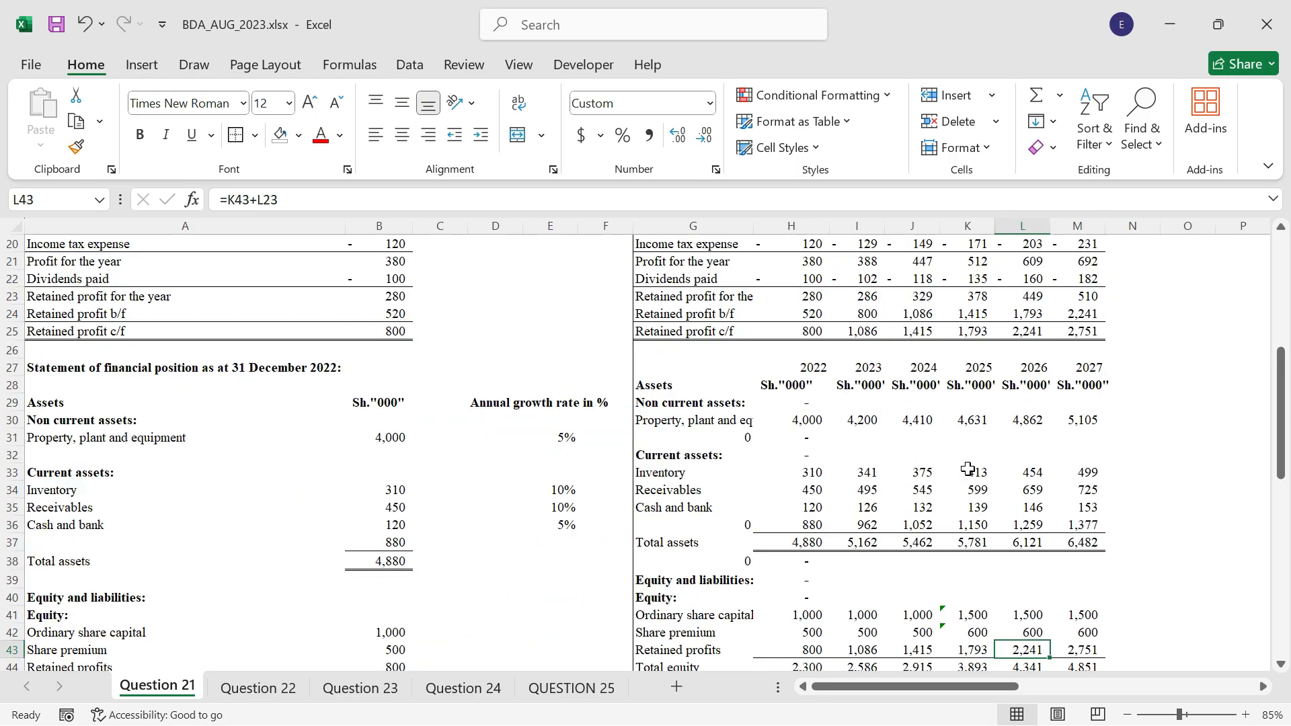
scroll(912, 454, "up", 4)
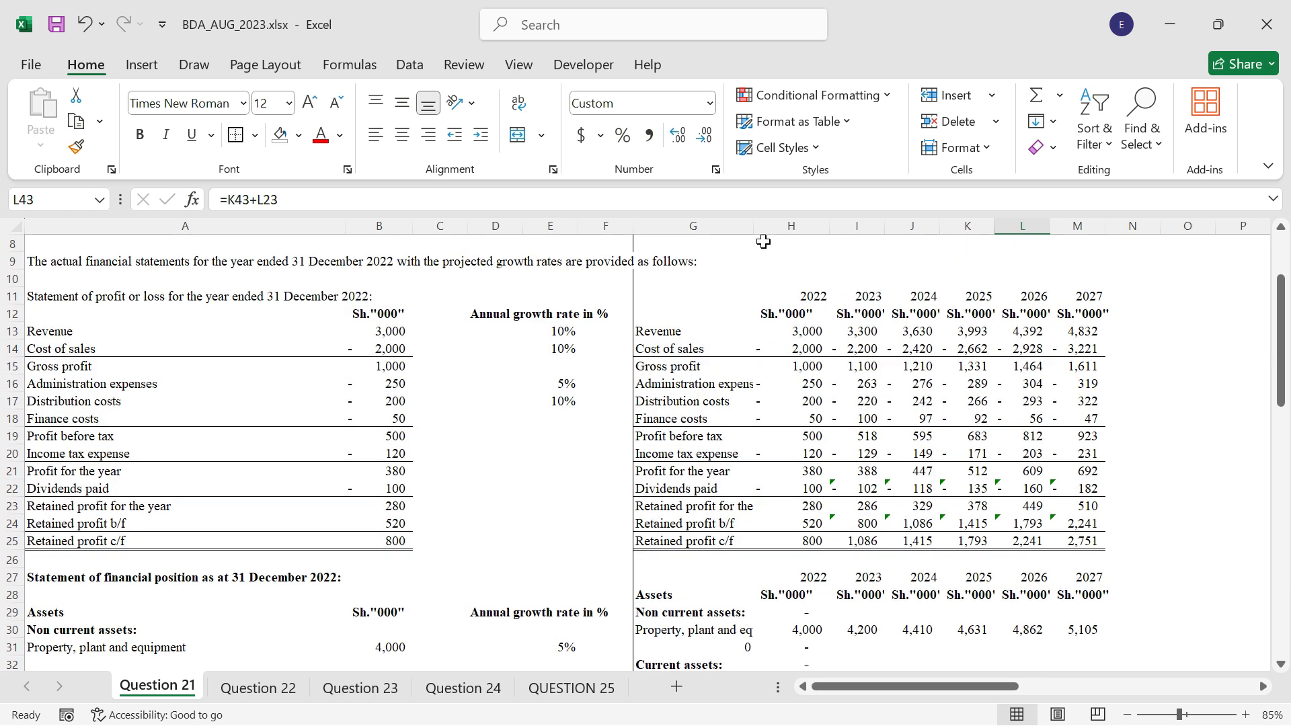
double_click(754, 225)
left_click(1001, 421)
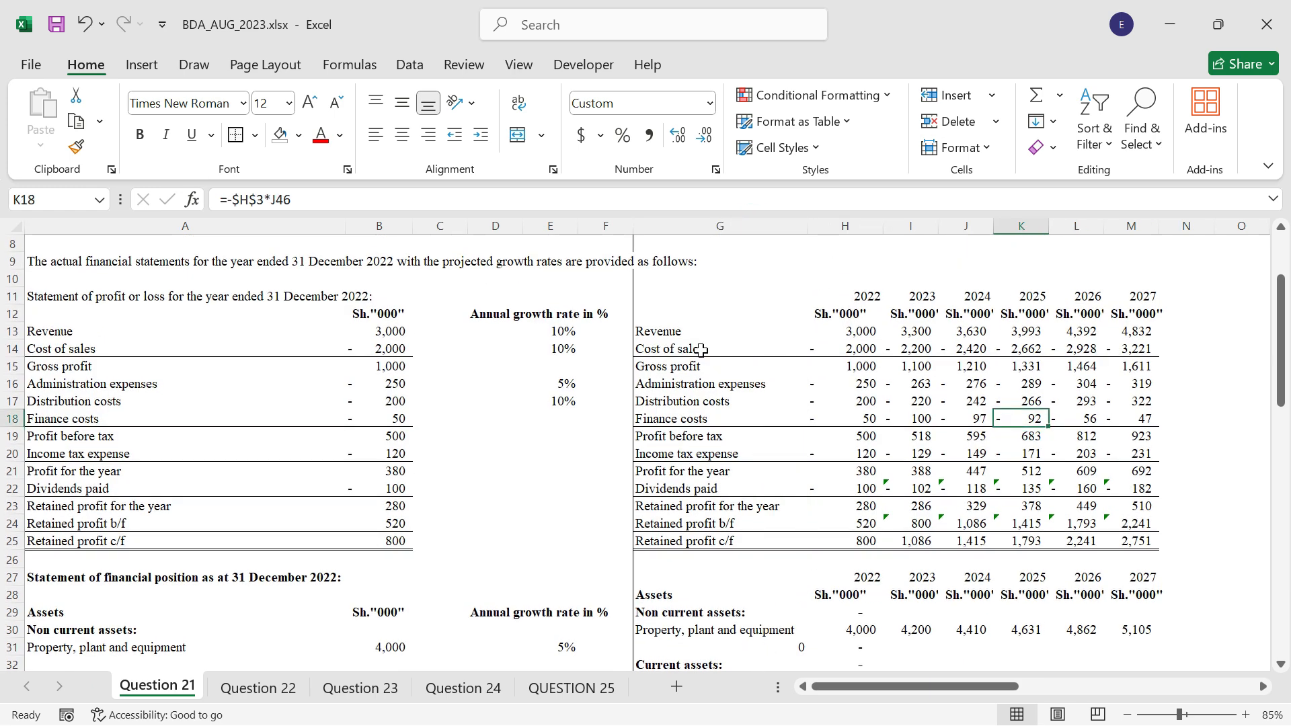
Step: Insert the recommended Clustered Column chart for the Revenue row, using the range G13:M13
left_click_drag(649, 329, 1143, 333)
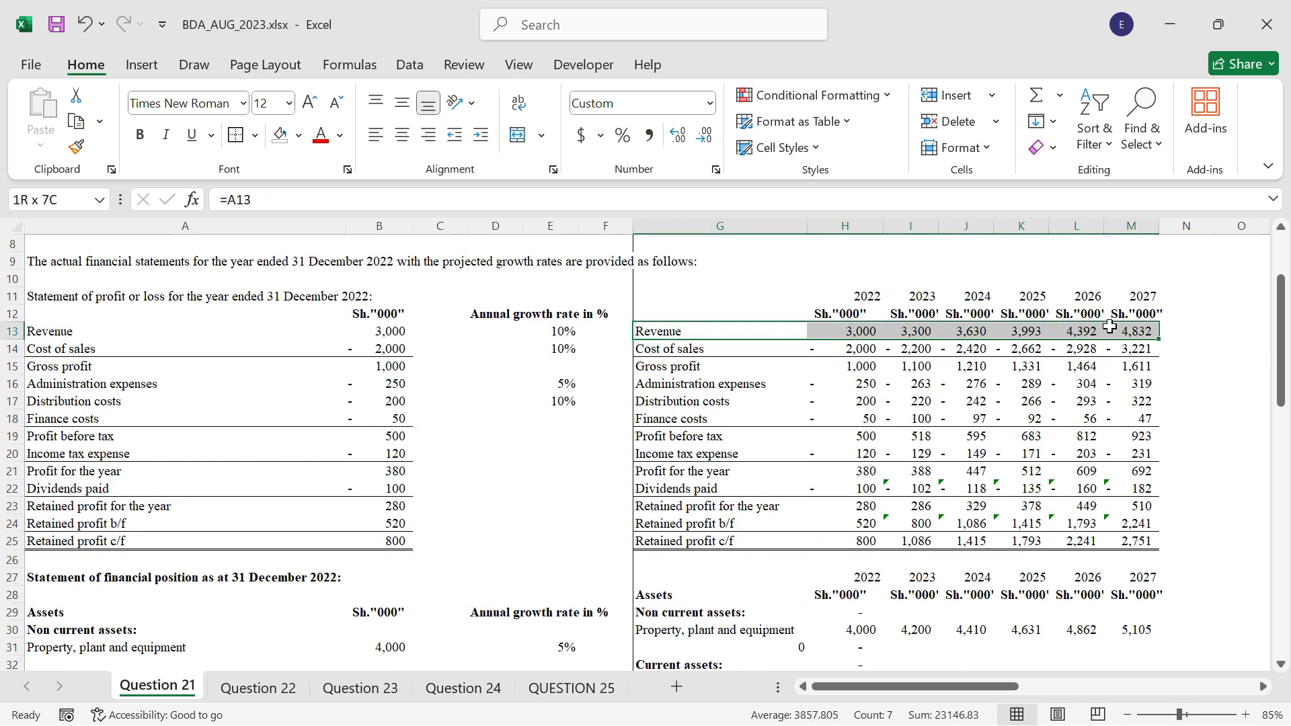
left_click(134, 70)
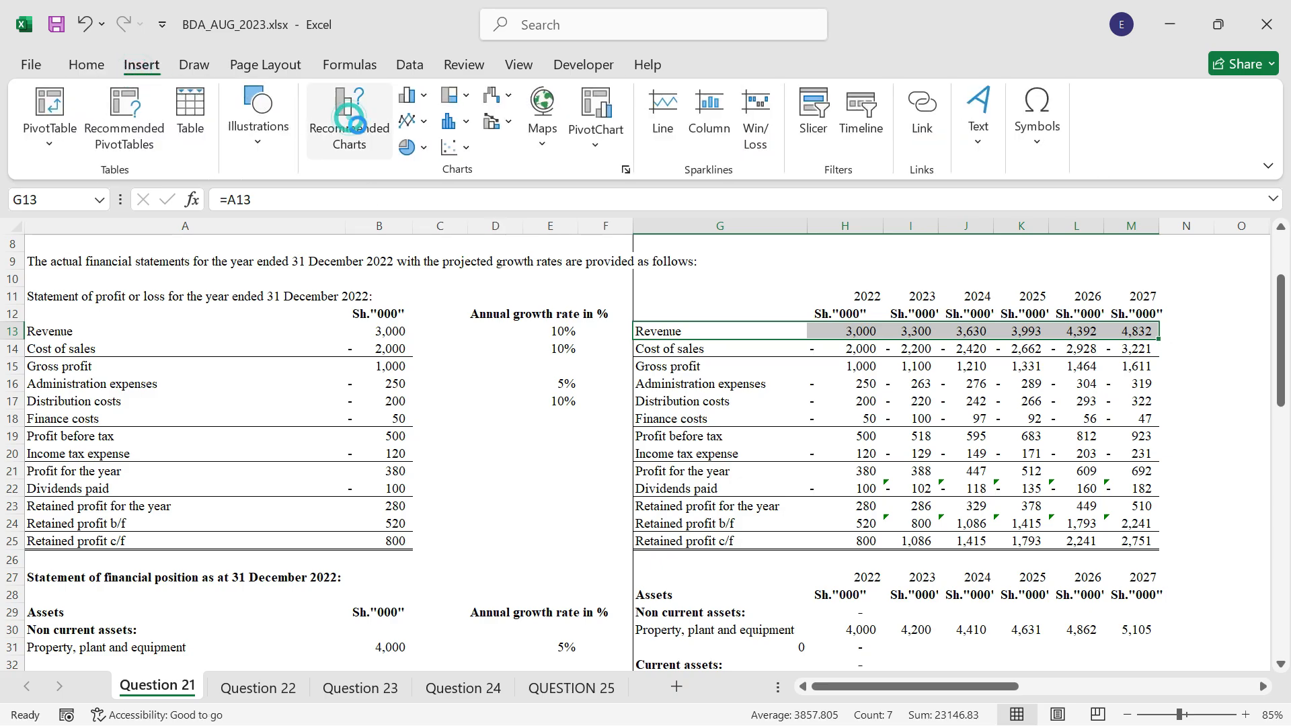
left_click(367, 155)
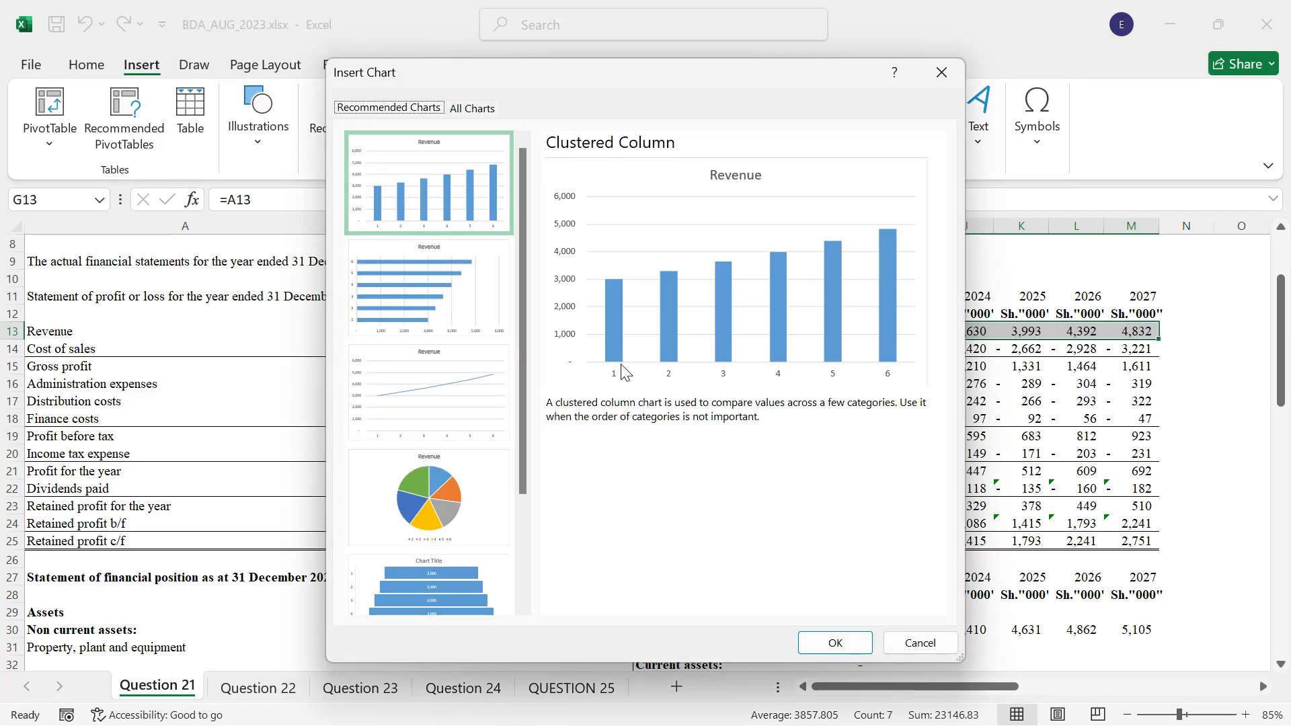
left_click(835, 642)
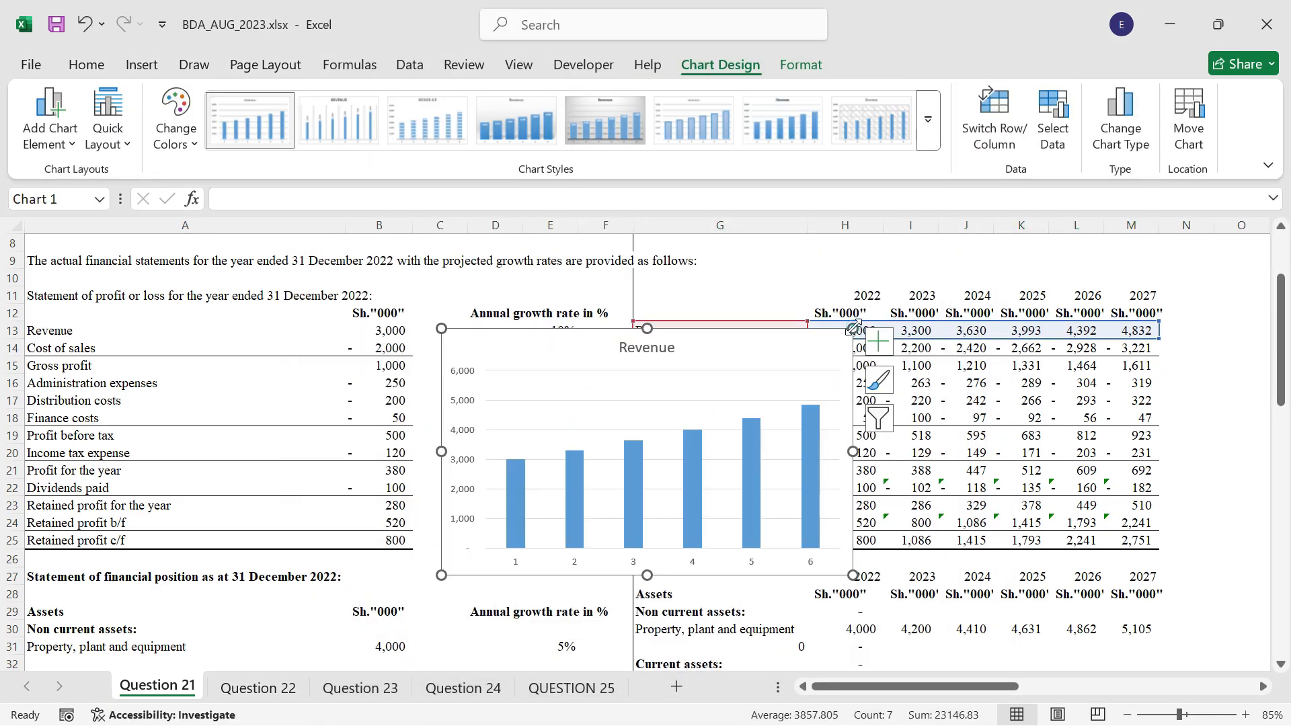
Step: Move the Revenue chart below the forecast statement of financial position by cutting it and pasting it at cell G56
key("Delete")
scroll(1027, 568, "down", 4)
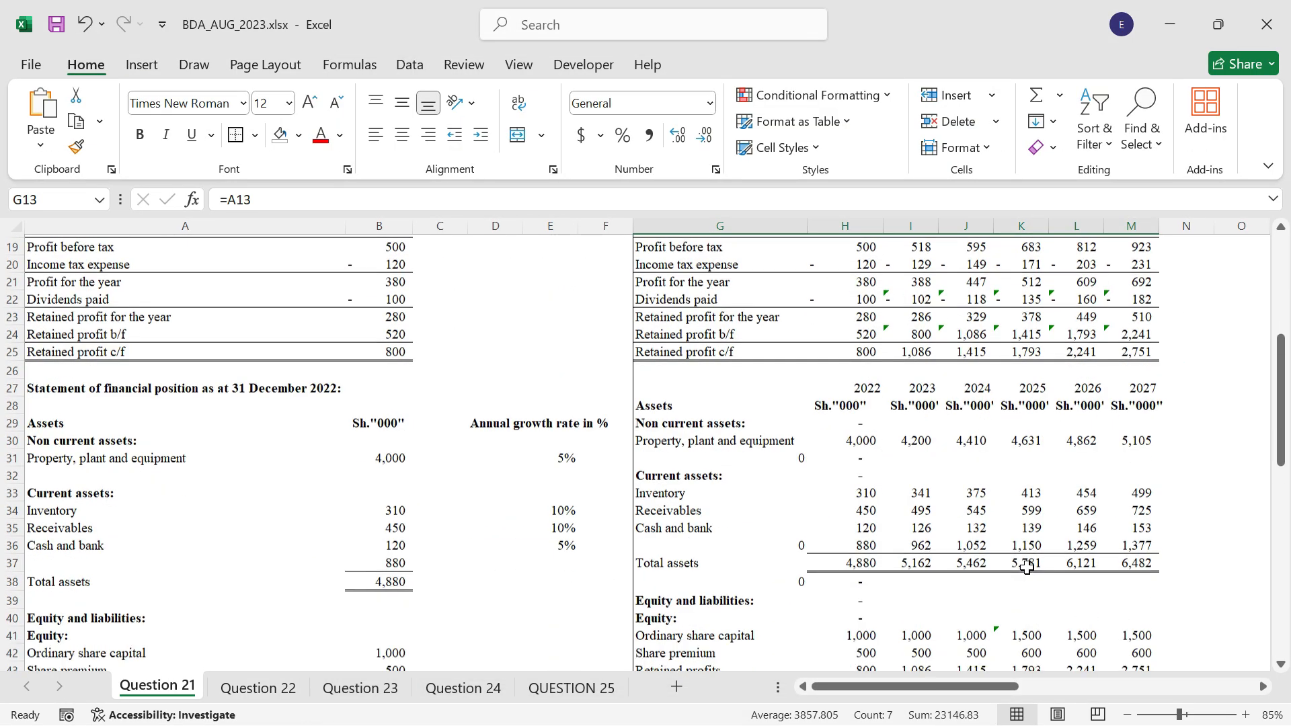
scroll(1027, 568, "down", 7)
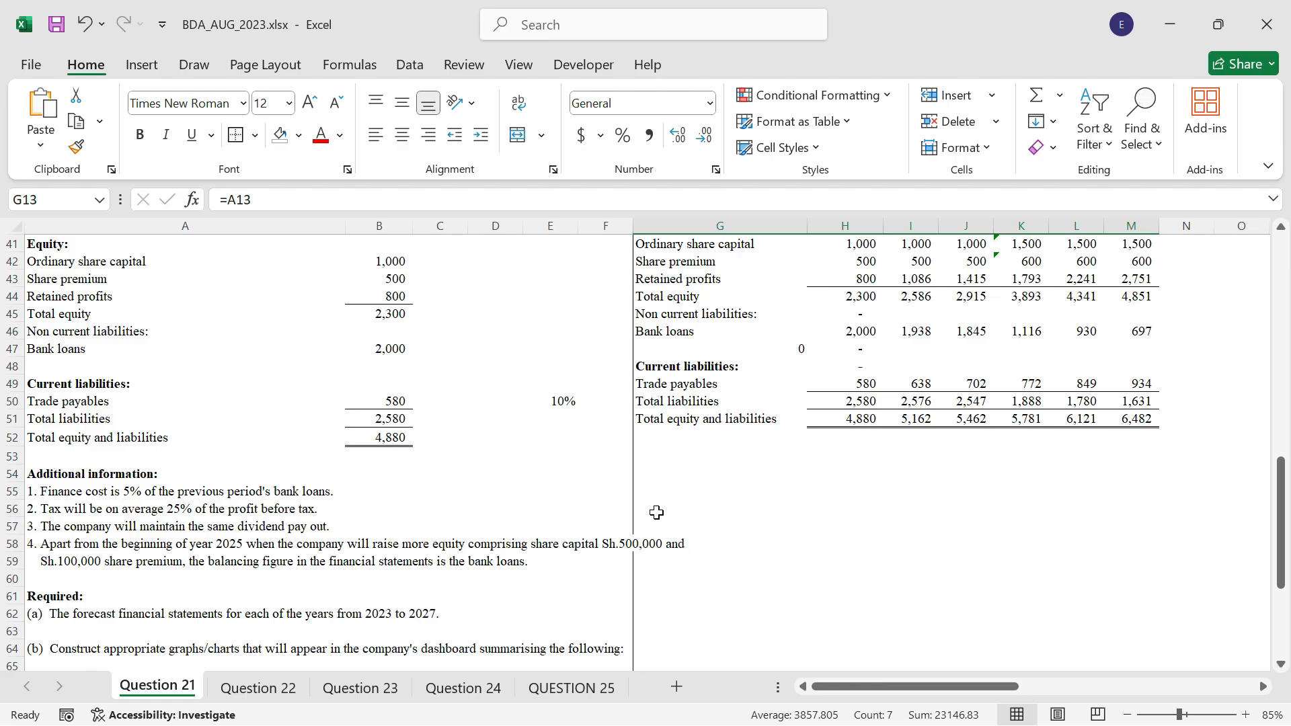
left_click(651, 508)
key("ctrl+v")
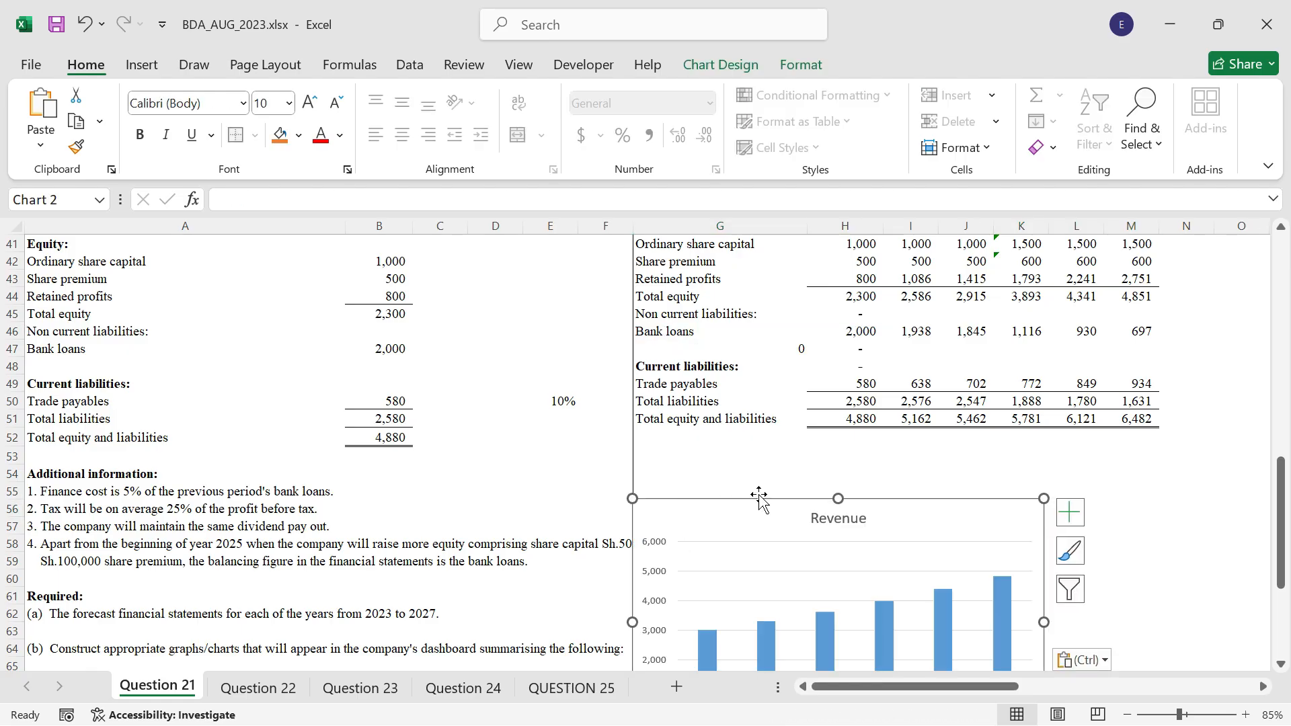
Step: Add axis titles to the Revenue chart and remove its gridlines
scroll(966, 446, "down", 4)
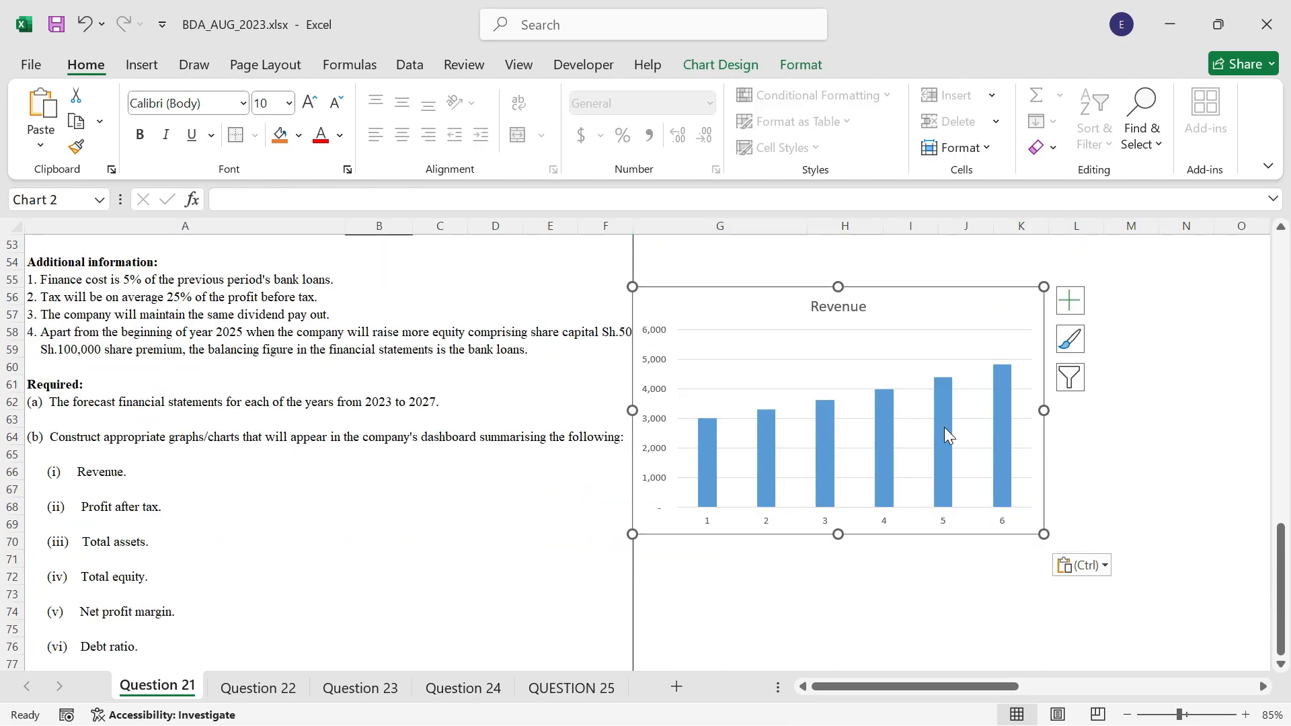
left_click(1069, 300)
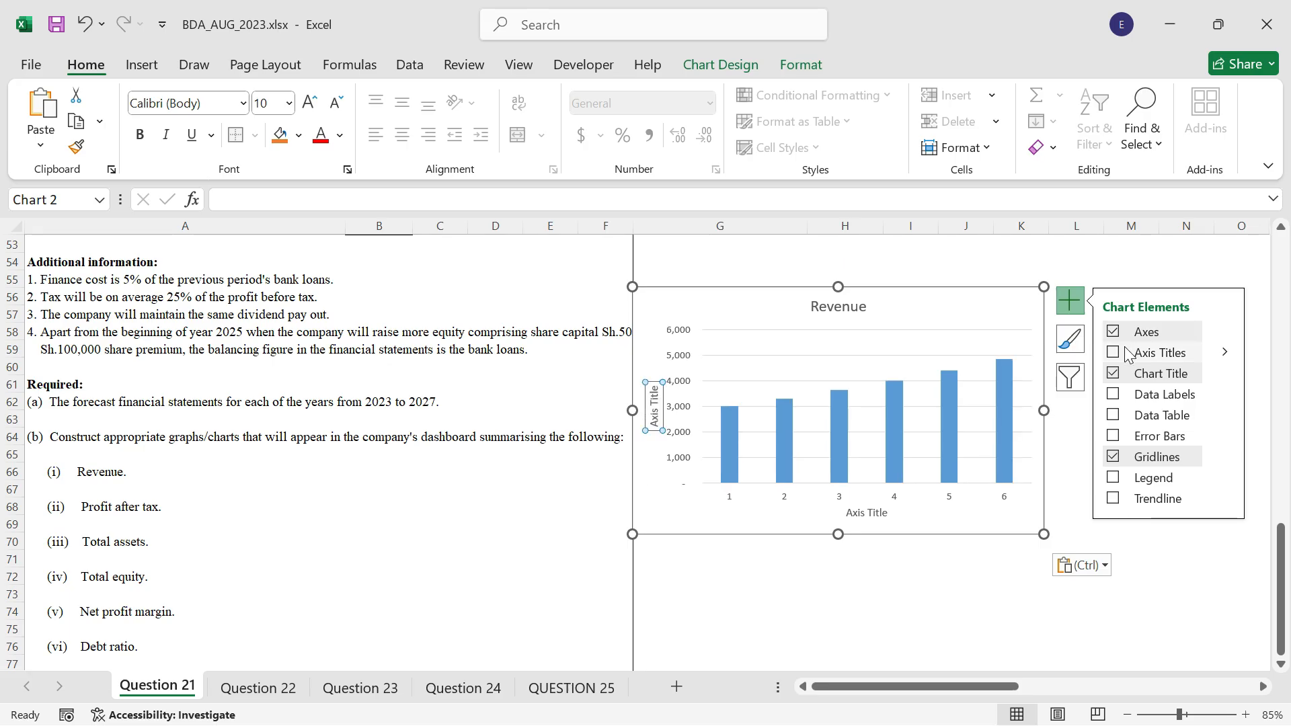
left_click(1138, 459)
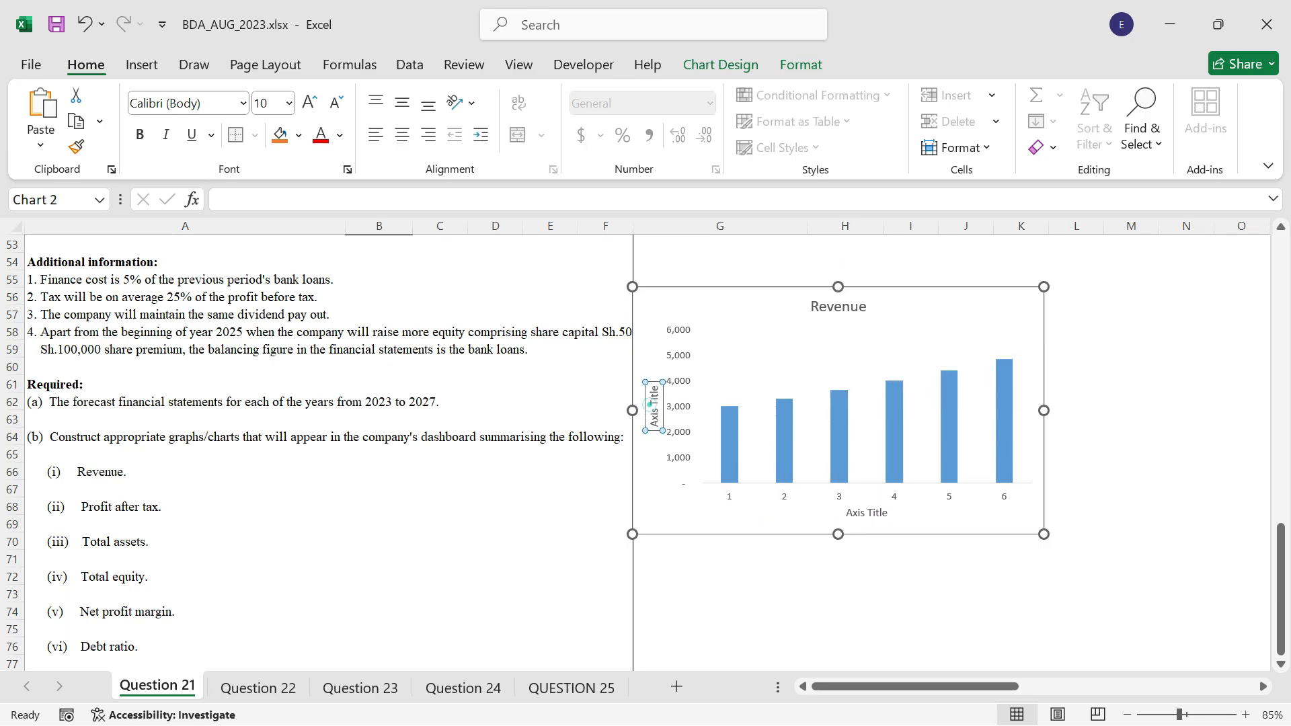
left_click(905, 648)
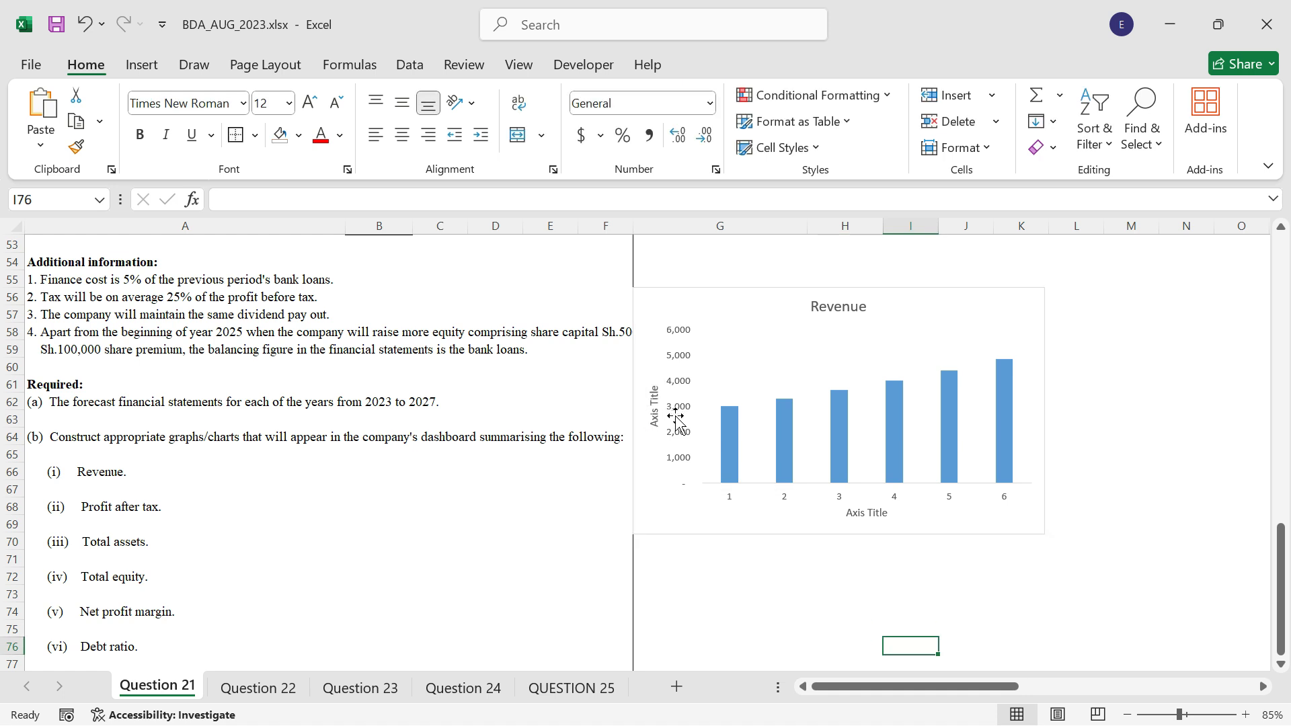
Step: Set the Revenue chart's vertical axis title to "Amounts"
left_click(655, 412)
type("a")
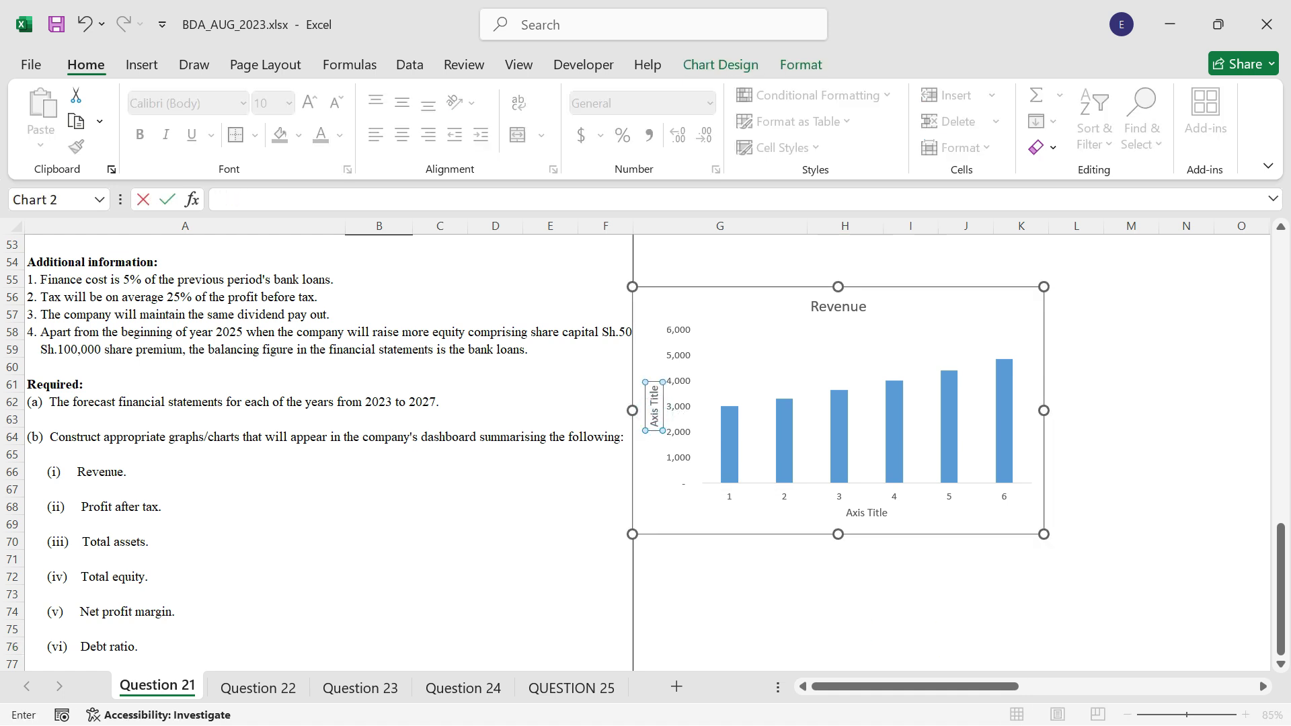
key("Return")
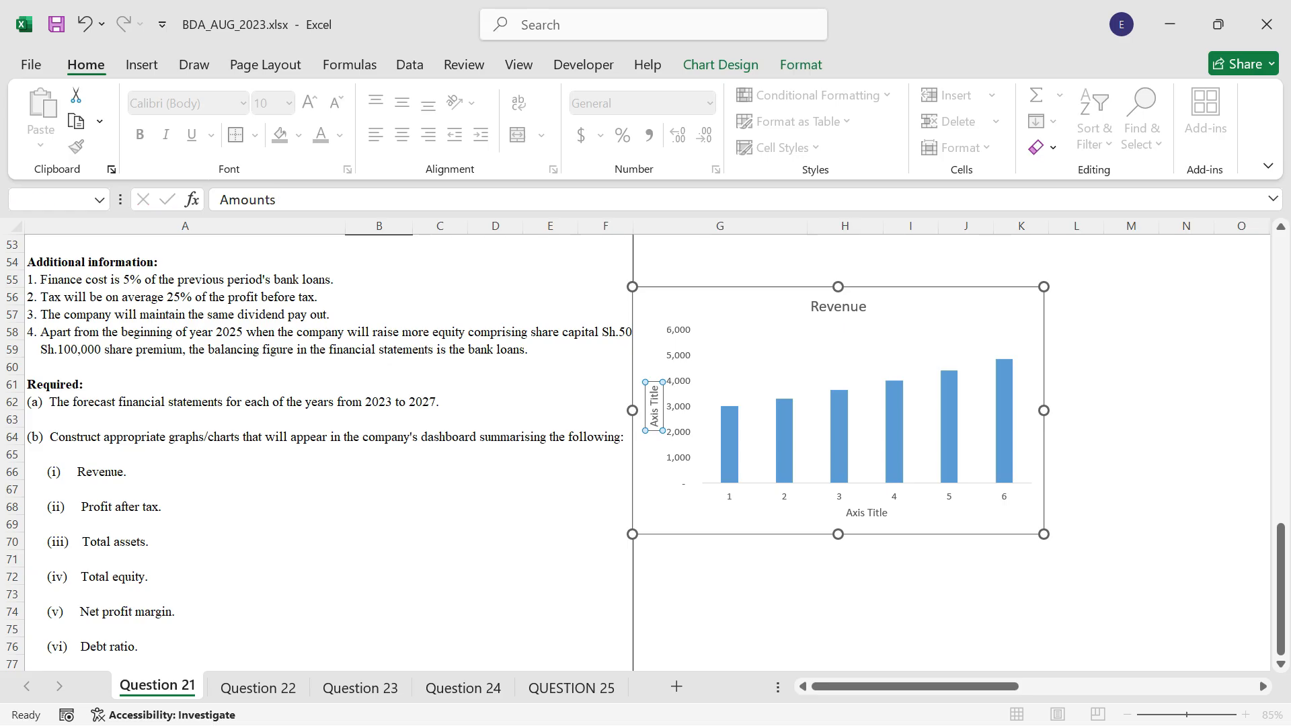
Step: Set the Revenue chart's horizontal axis title to "Years"
left_click(853, 514)
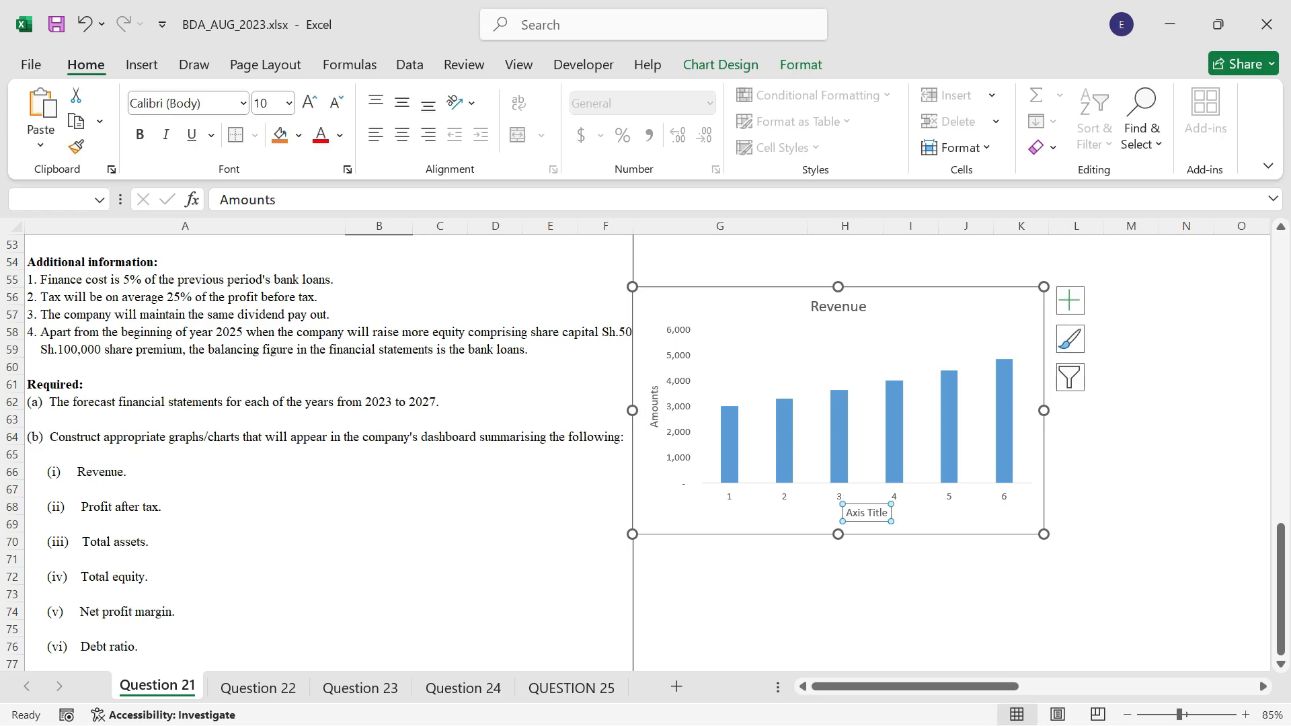
type("YeR")
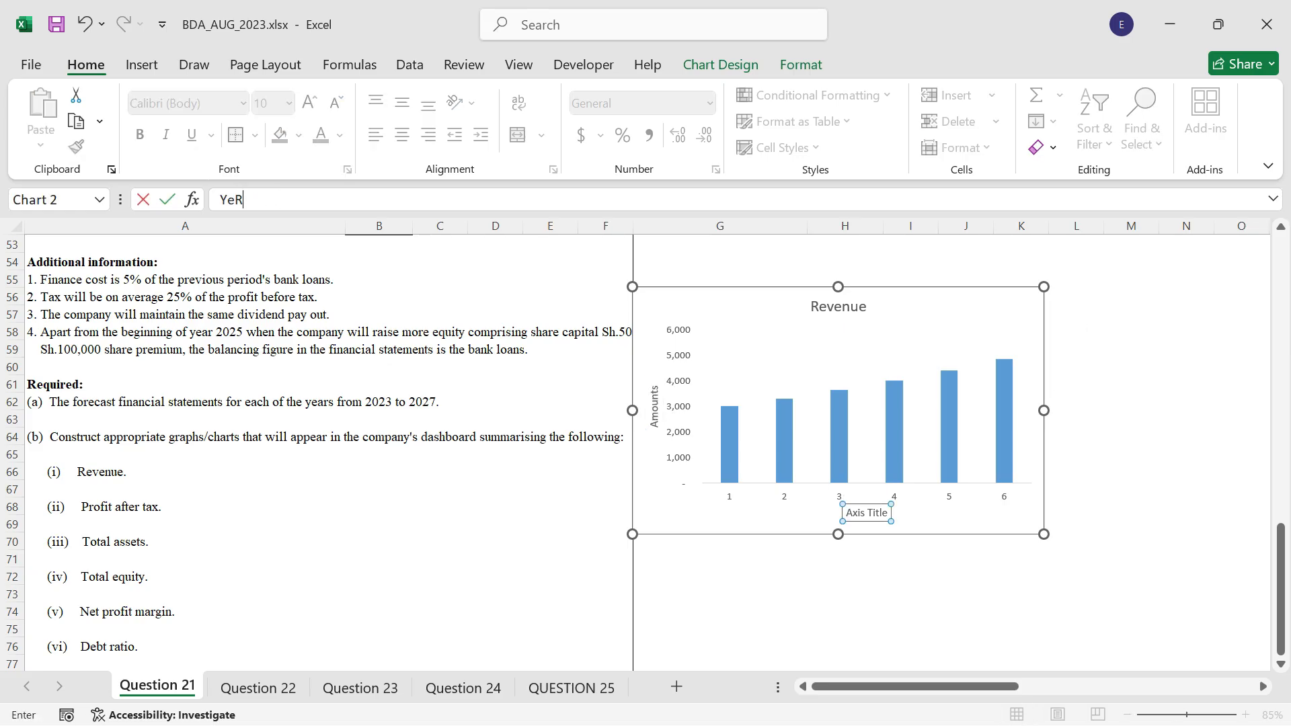
key("BackSpace")
key("BackSpace")
type("s")
key("Return")
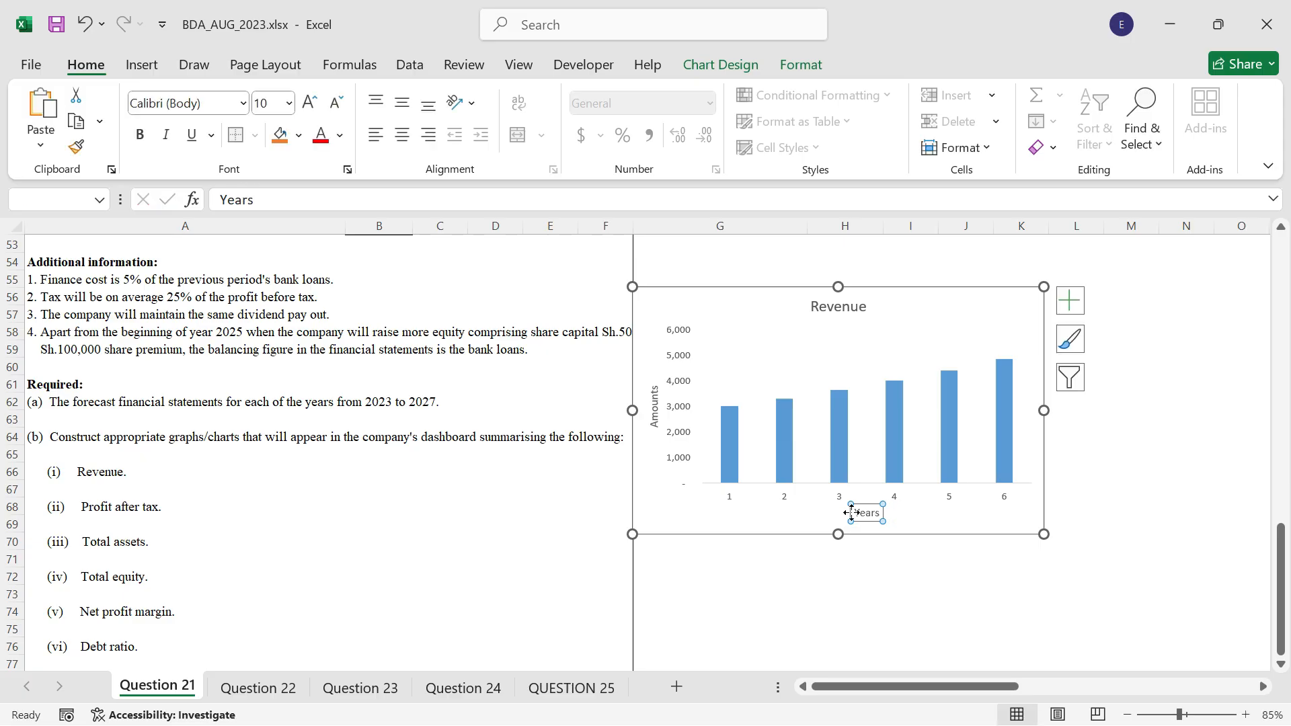
left_click(1124, 486)
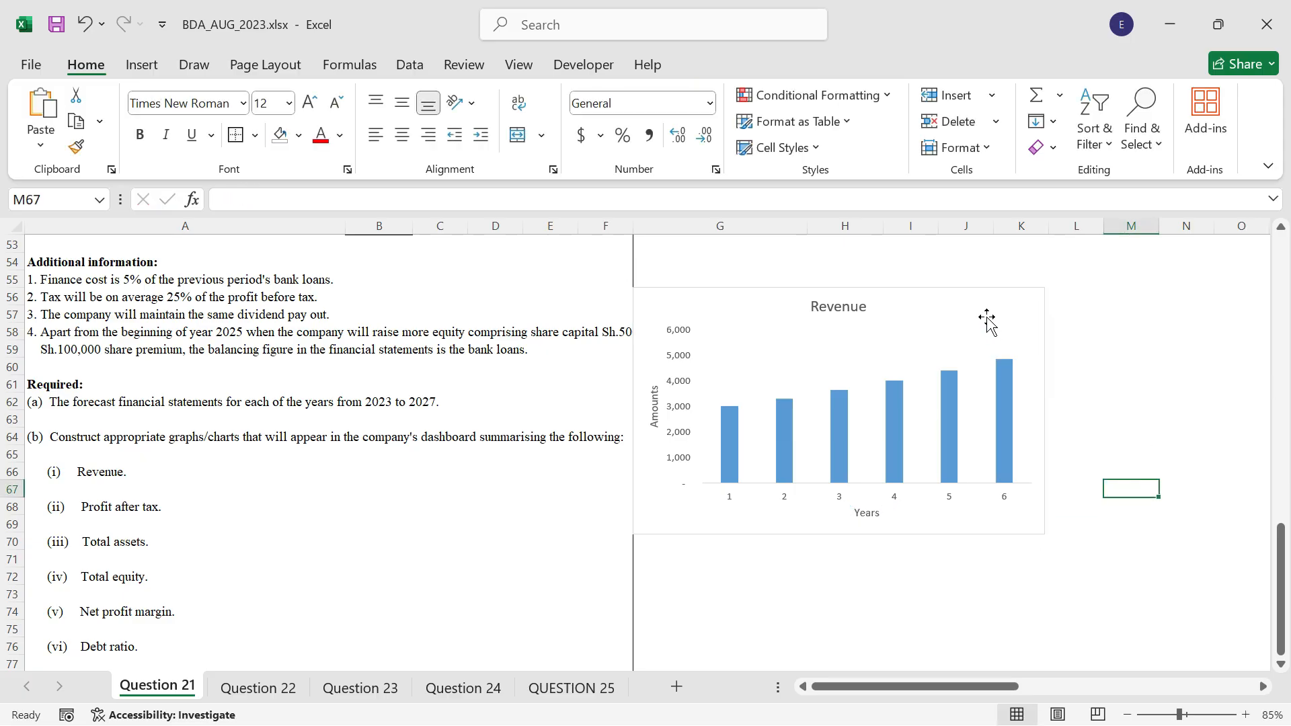
Step: Format the Revenue chart area with no fill and no border line
double_click(987, 322)
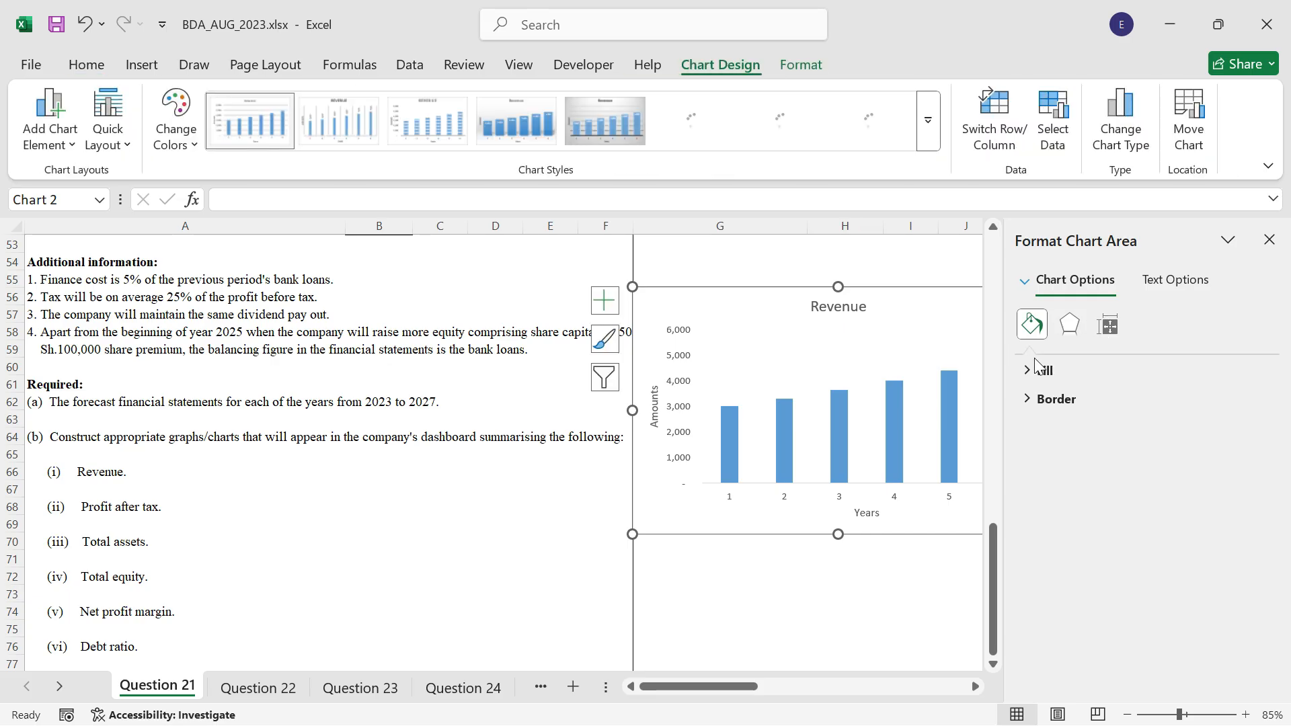
left_click(1040, 370)
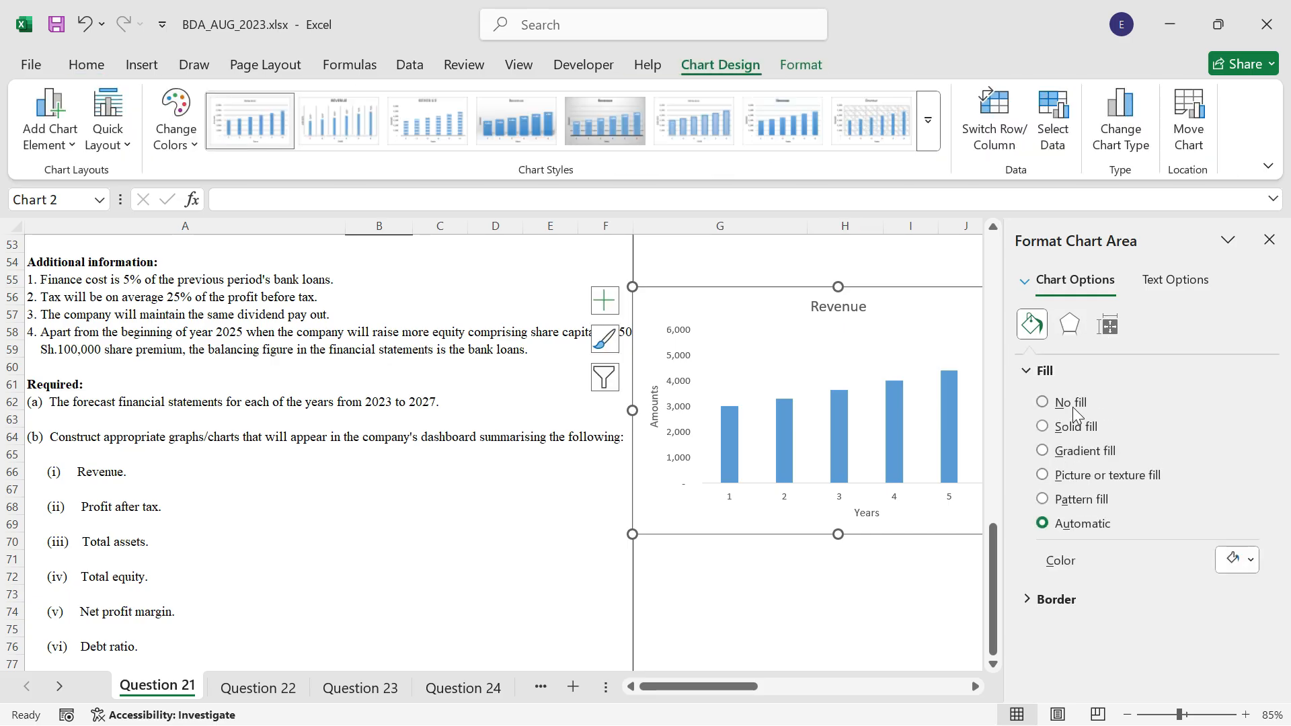
left_click(1072, 406)
left_click(1062, 560)
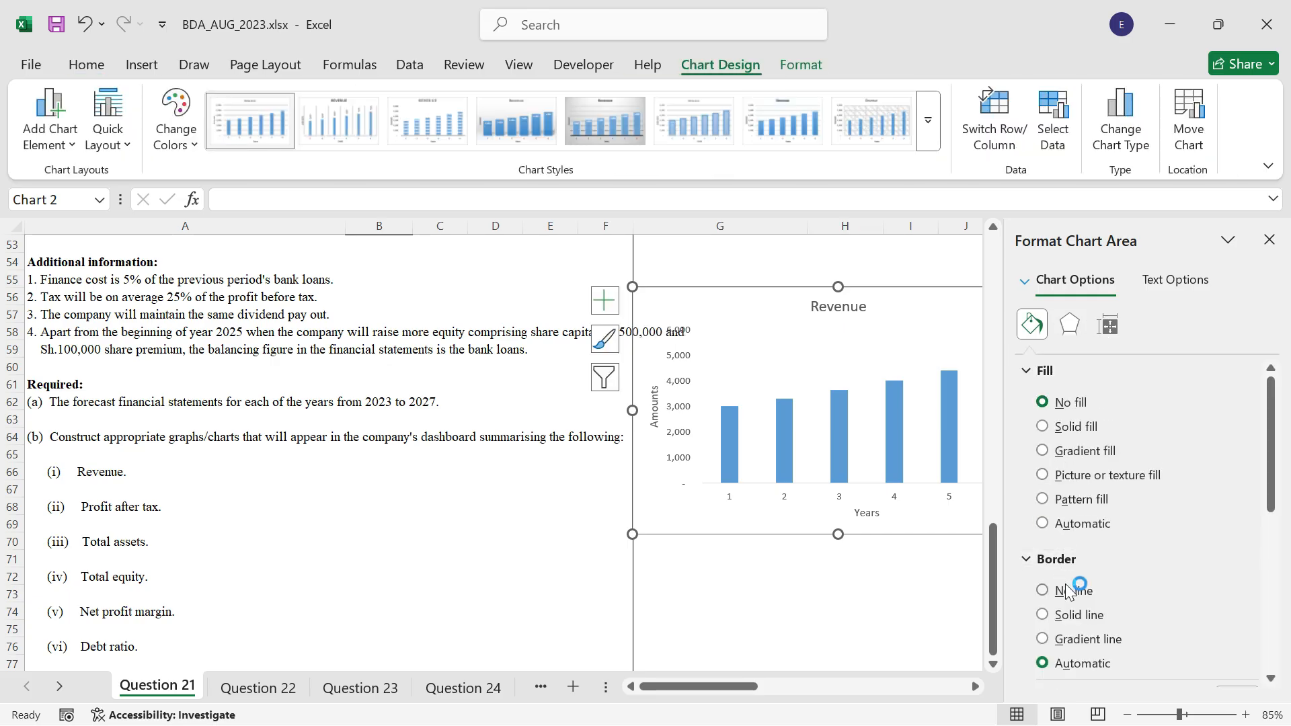
left_click(1069, 591)
left_click(911, 611)
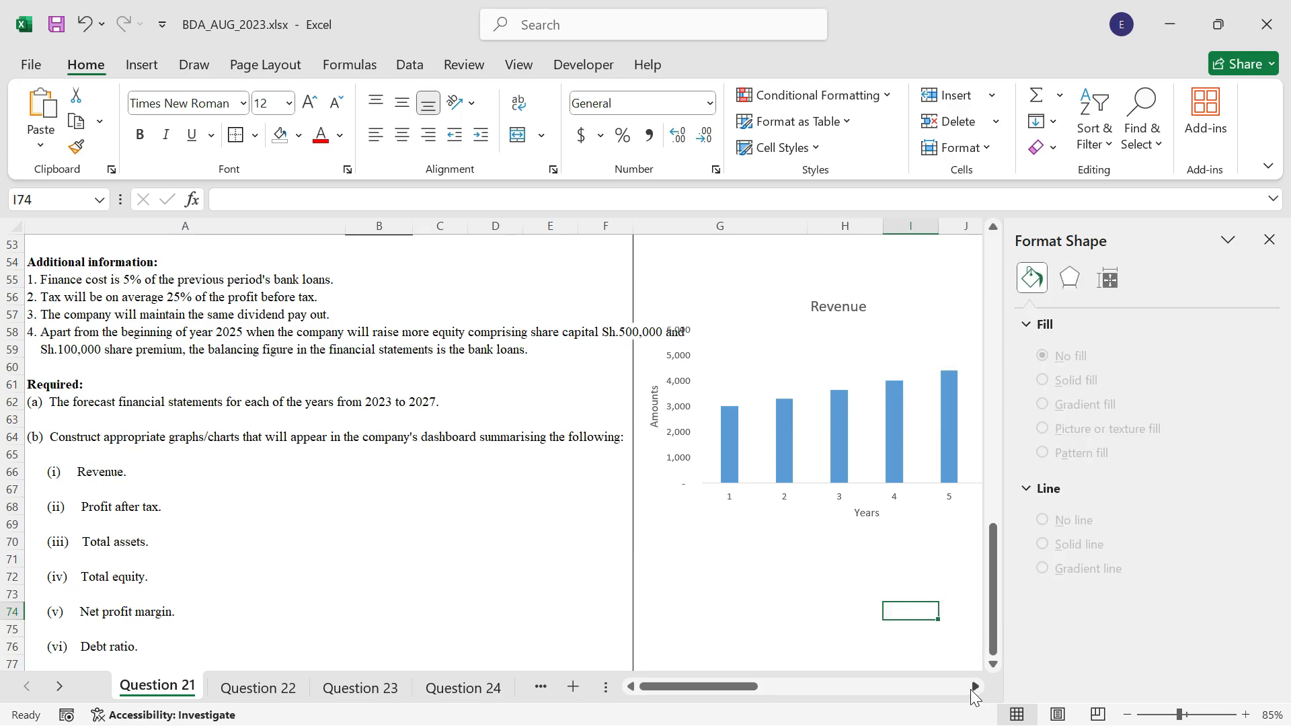
Step: Set the Revenue chart's horizontal axis labels to the years in H11:M11
left_click(975, 686)
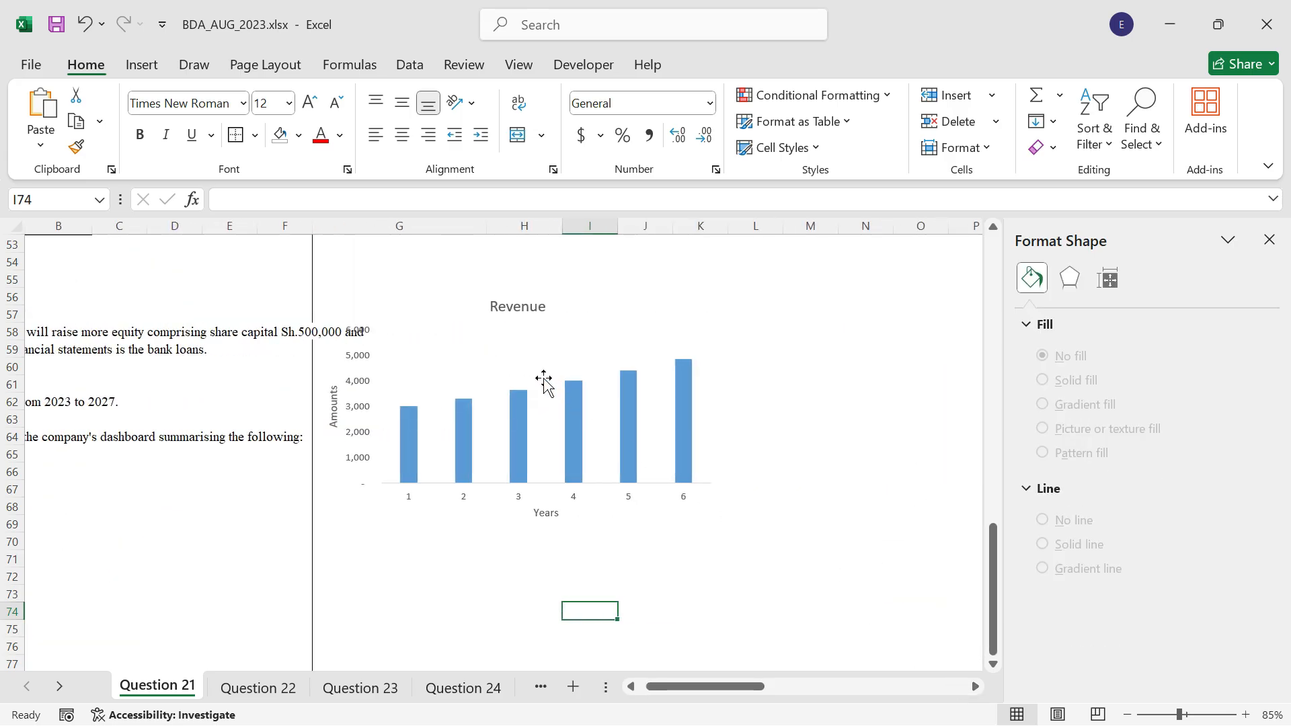
right_click(489, 358)
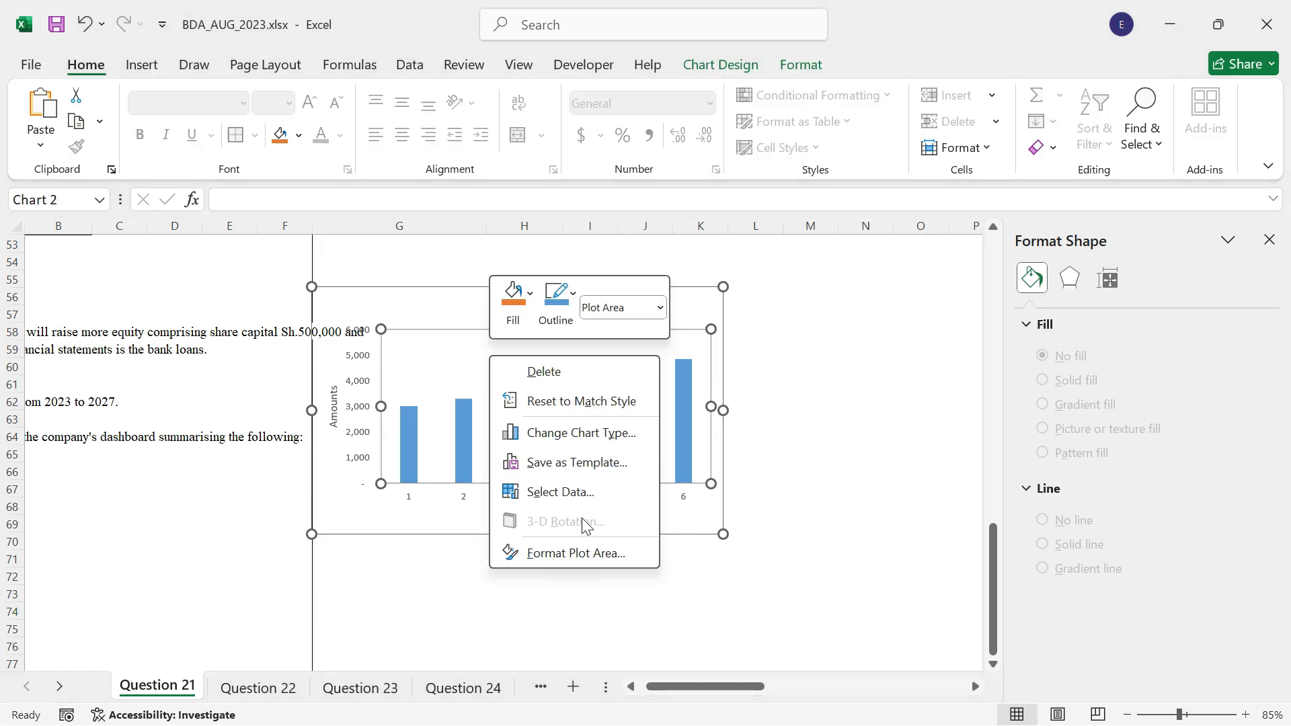
left_click(585, 497)
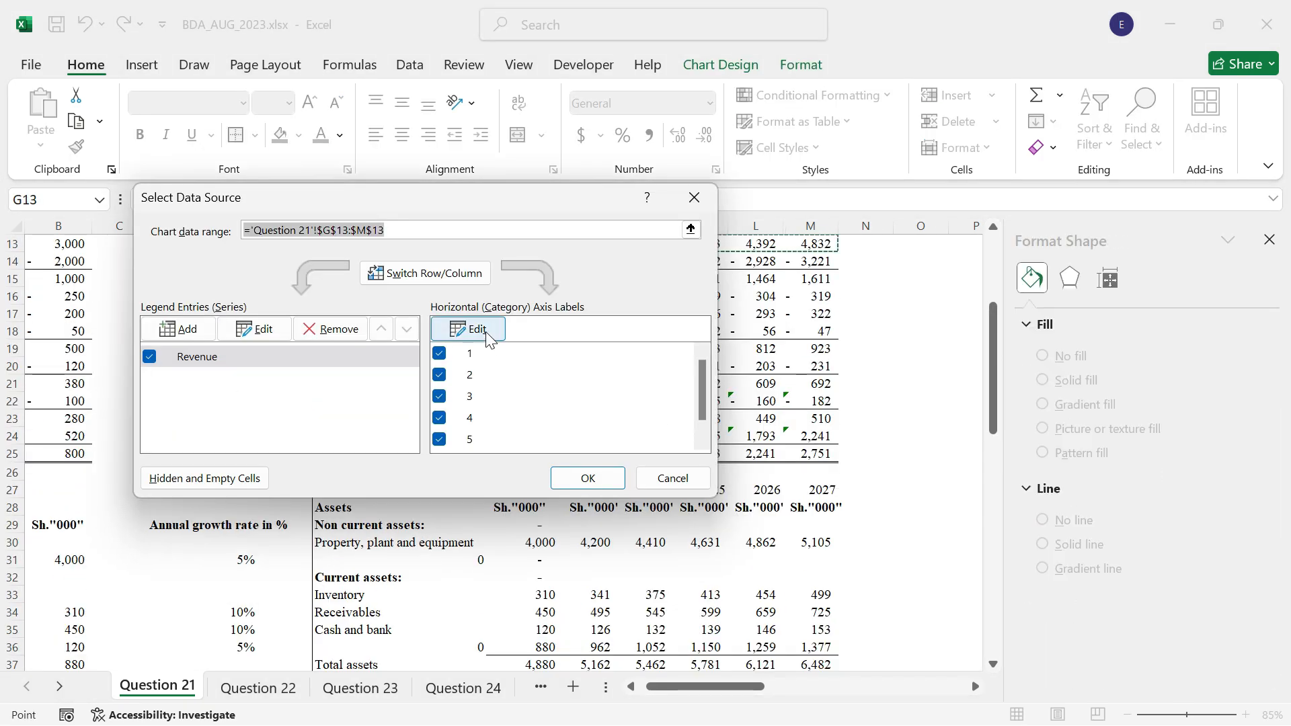
left_click(474, 329)
scroll(701, 441, "up", 4)
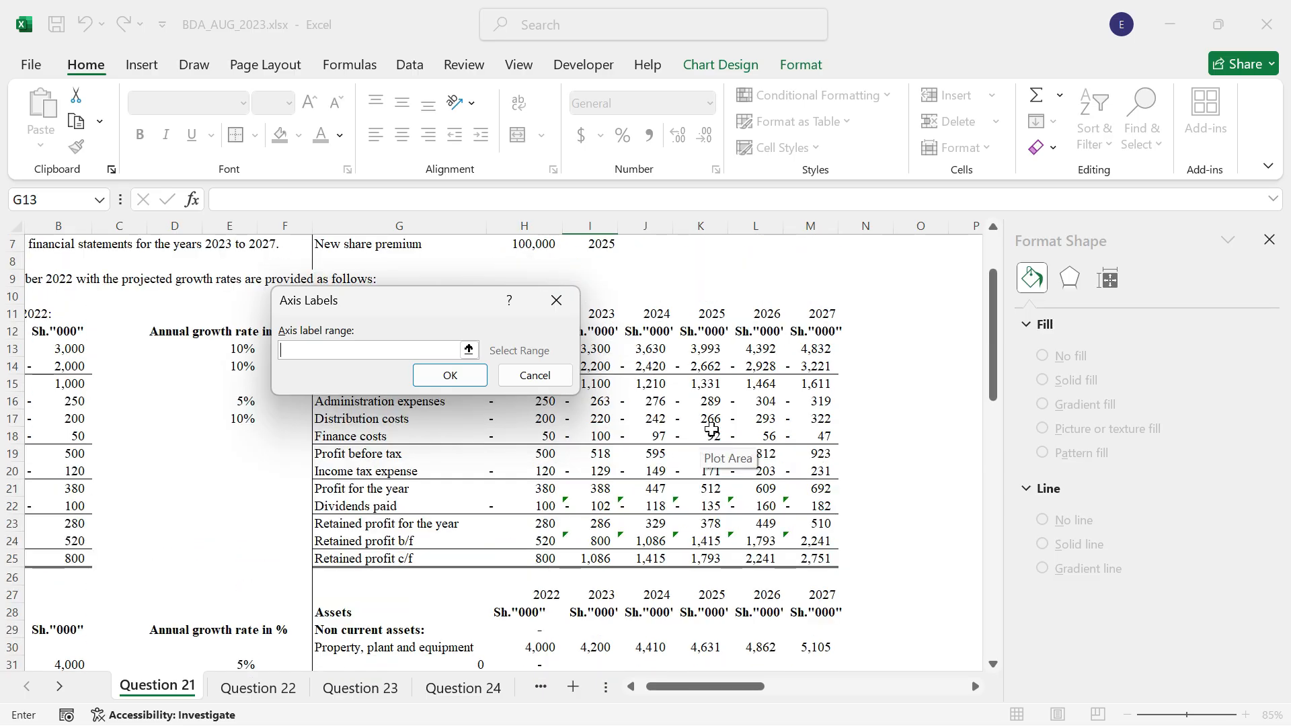
left_click_drag(533, 424, 830, 421)
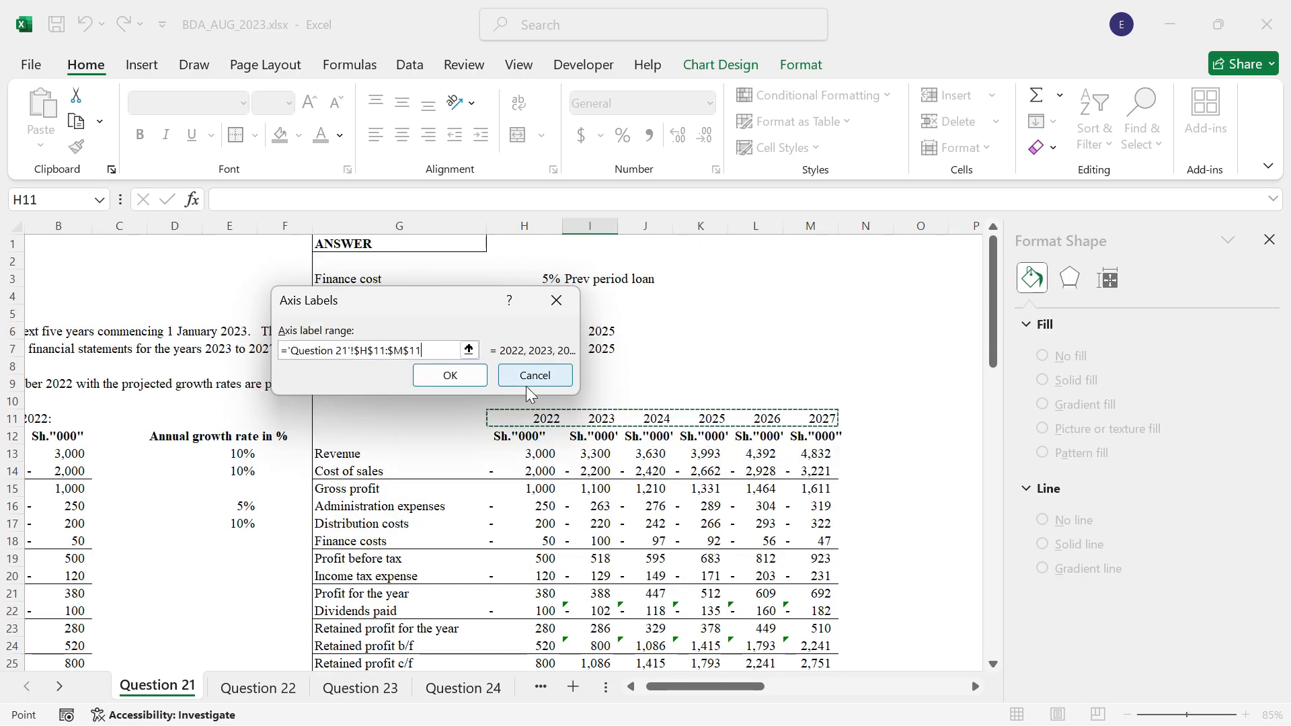
left_click(449, 375)
left_click(587, 478)
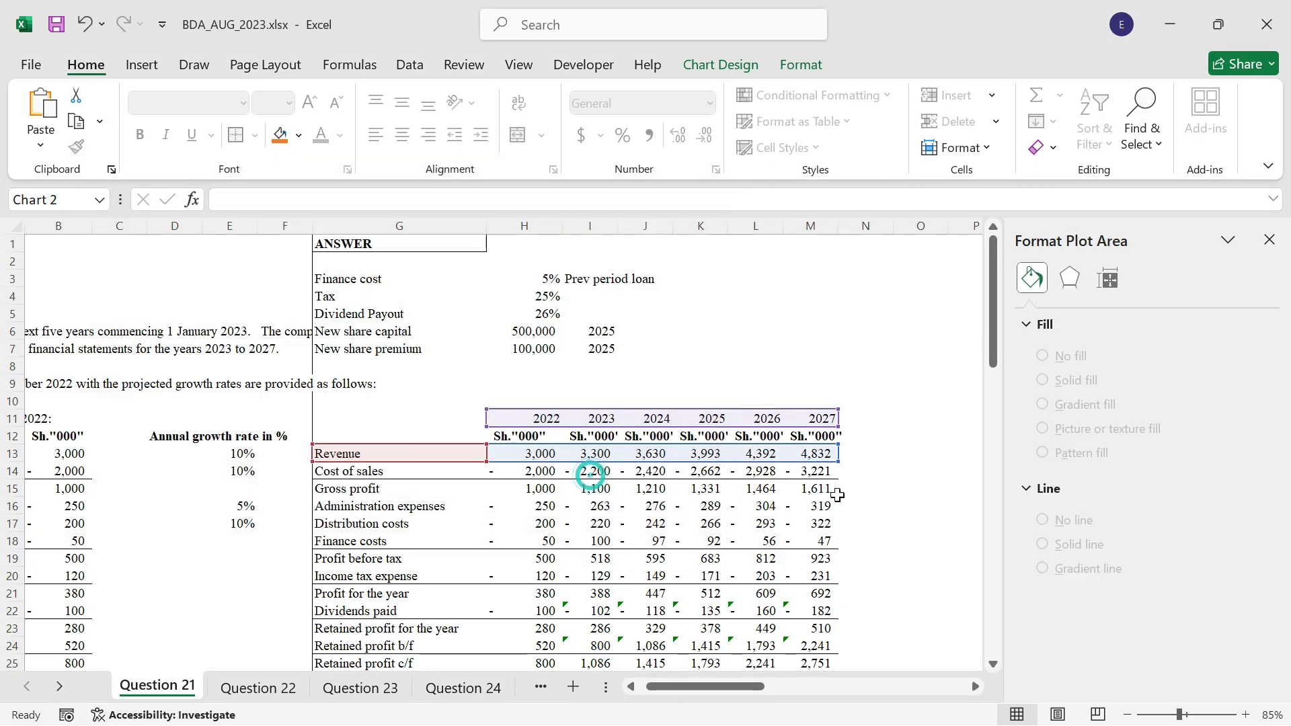
scroll(827, 508, "down", 10)
scroll(827, 508, "down", 7)
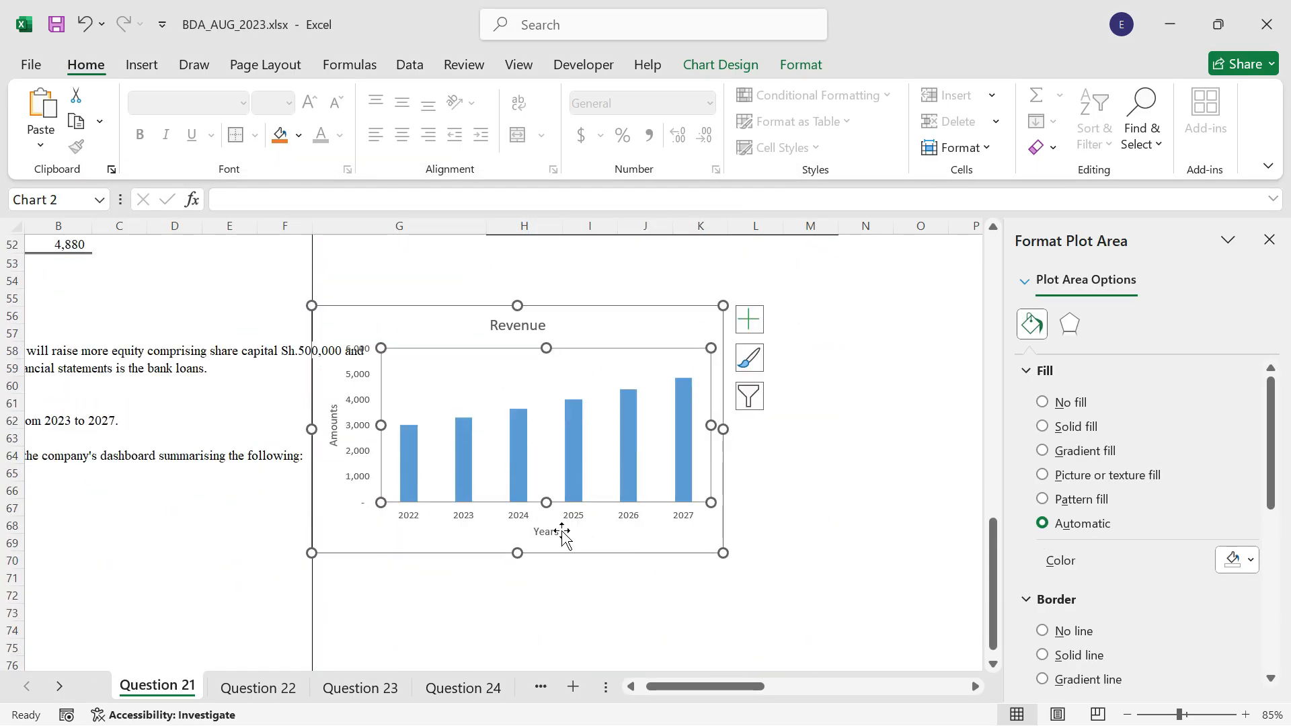
left_click(849, 538)
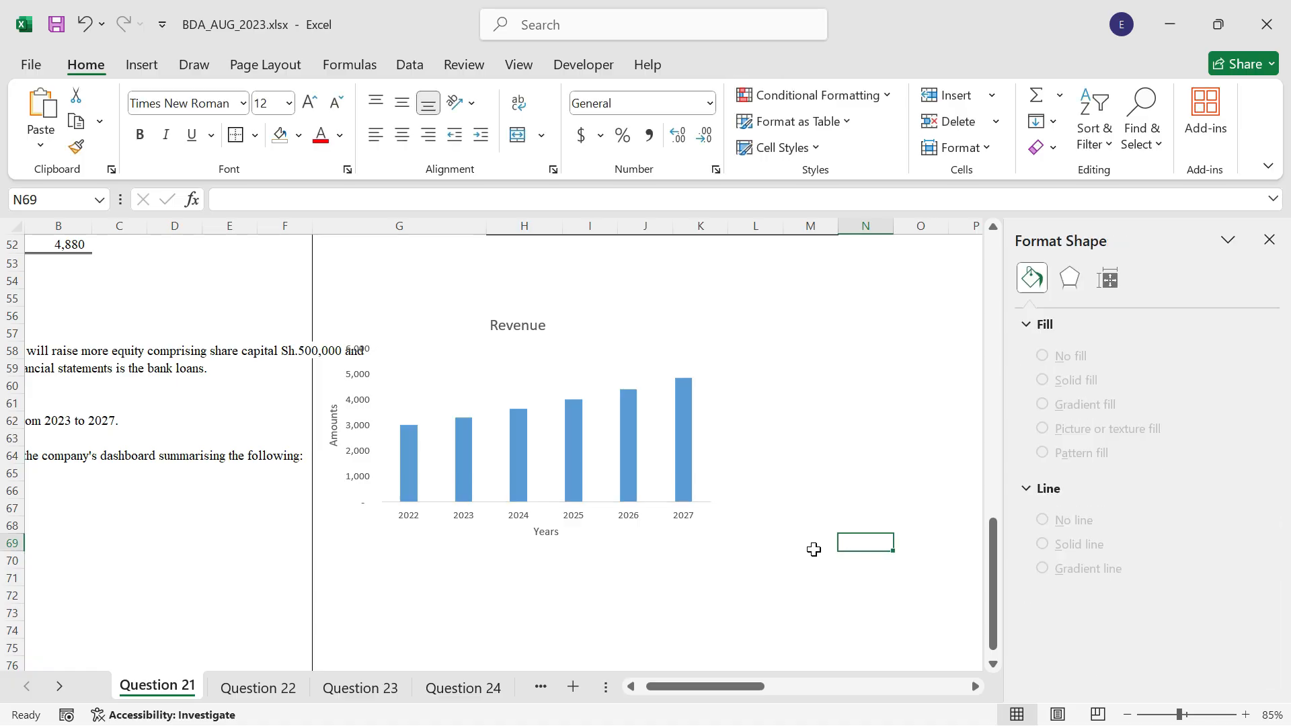
Step: Insert the recommended Clustered Bar chart for the Profit for the year row, using the range G21:M21
left_click_drag(736, 688, 660, 697)
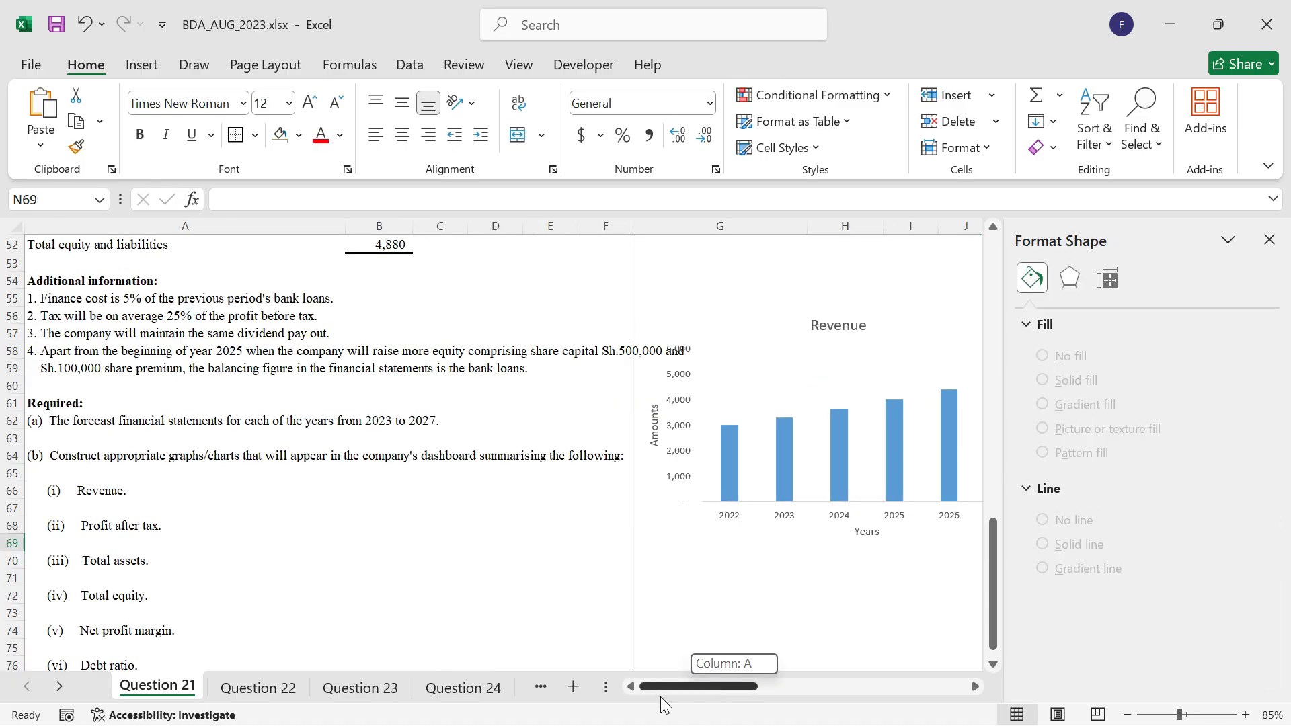
scroll(928, 540, "up", 9)
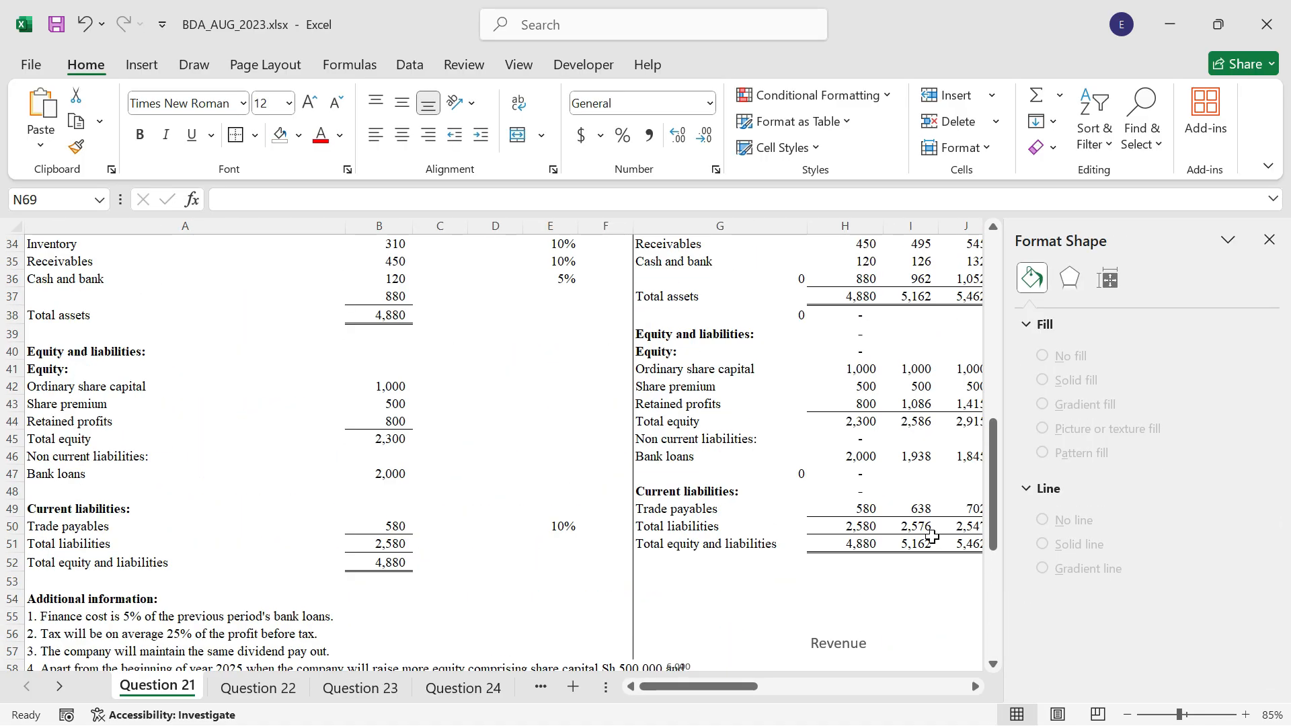
scroll(922, 541, "up", 6)
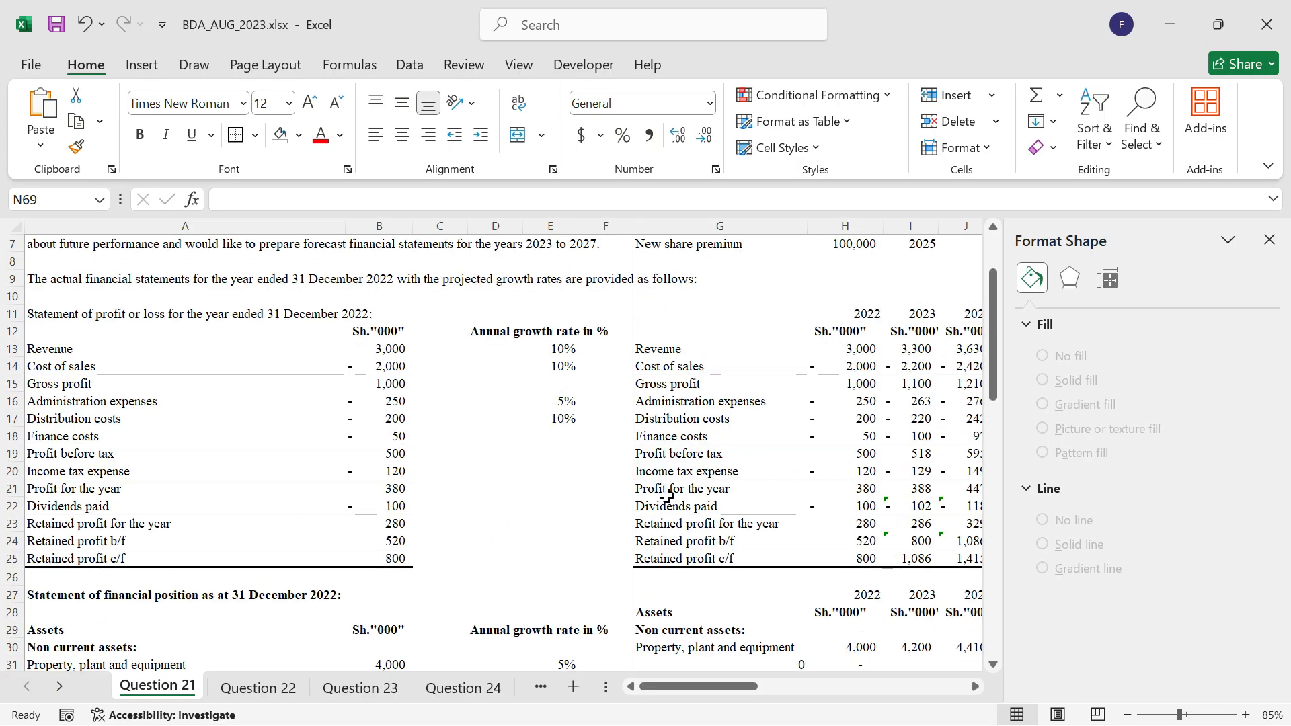
left_click_drag(662, 493, 794, 493)
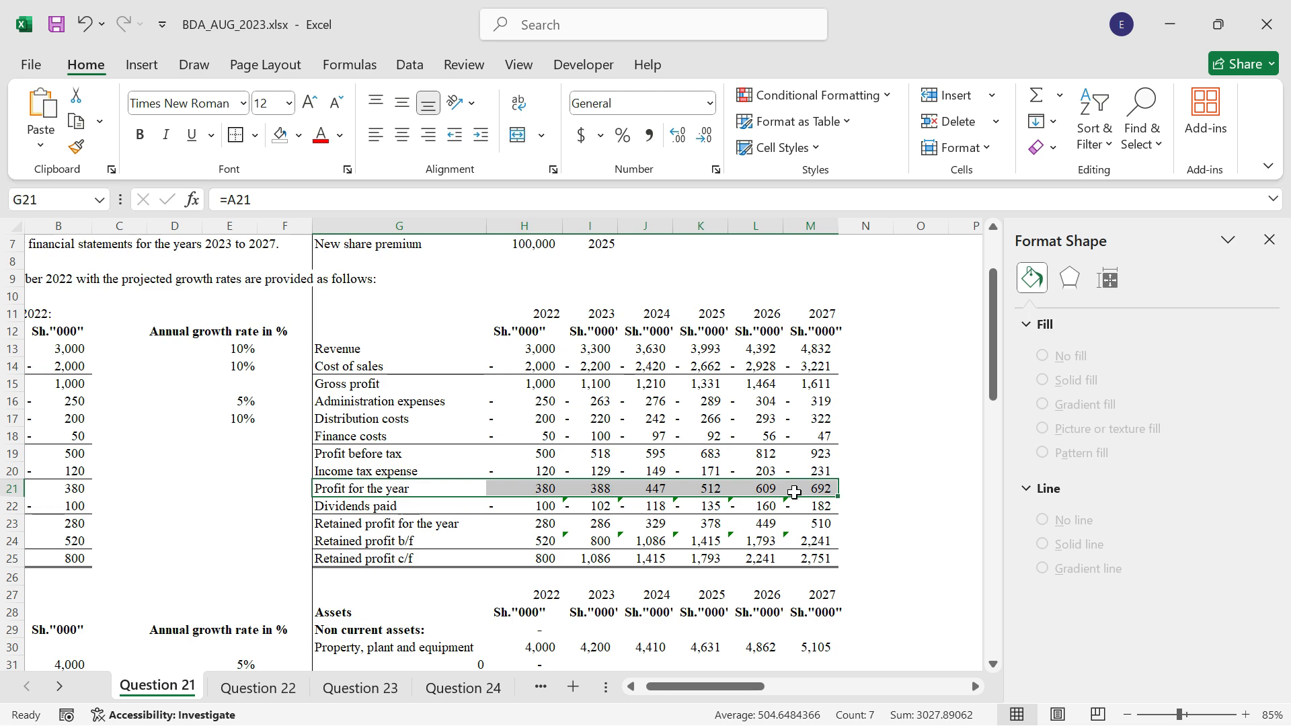
left_click(136, 66)
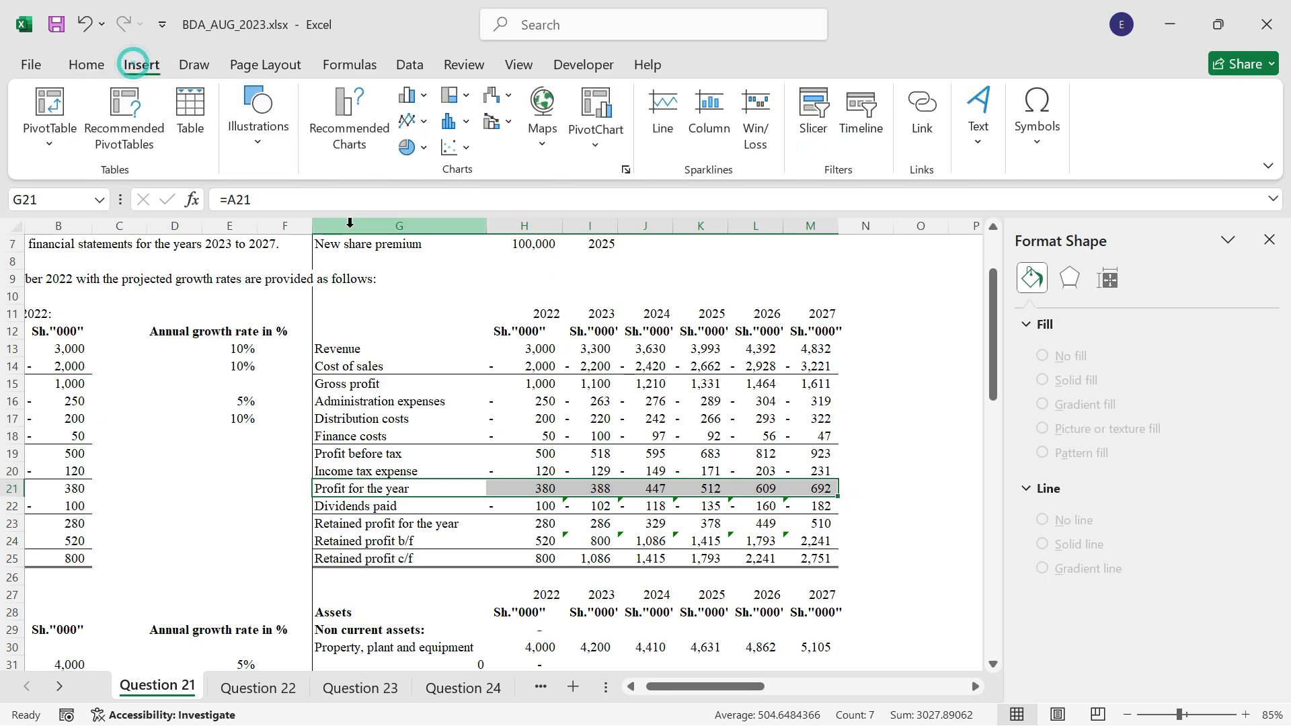
left_click(350, 128)
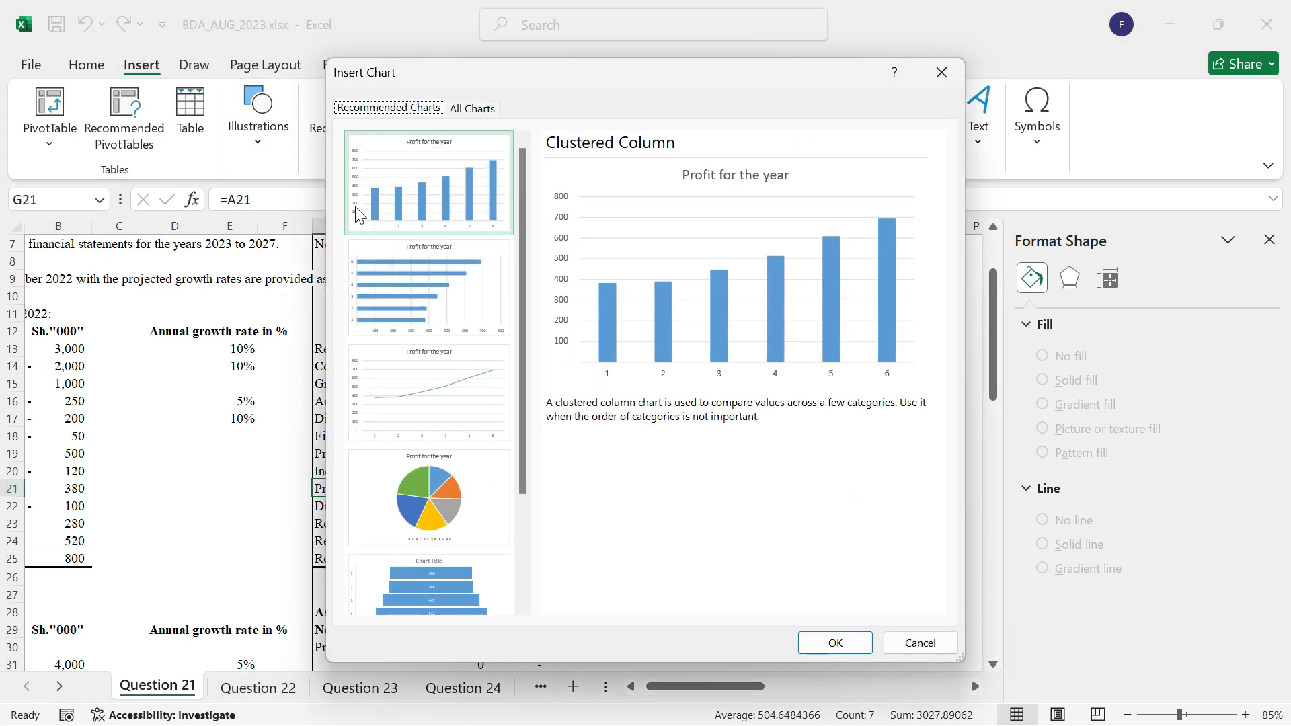
left_click(438, 309)
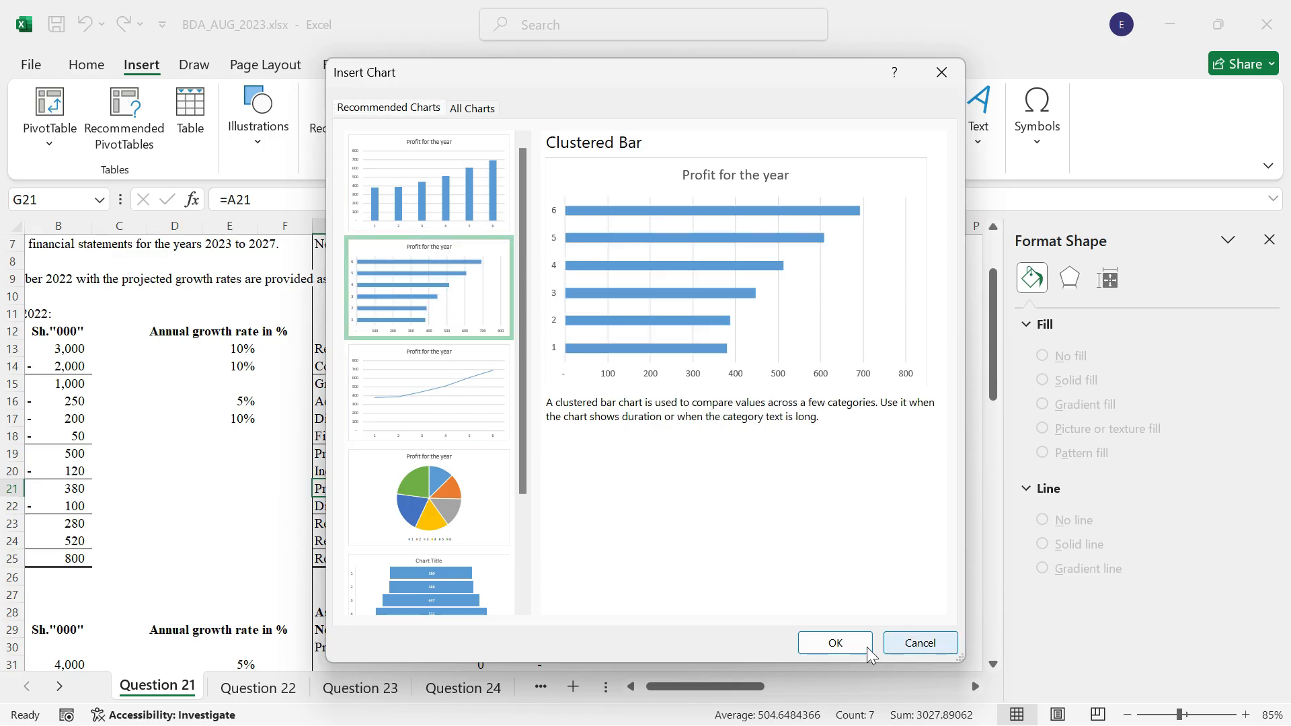
left_click(842, 646)
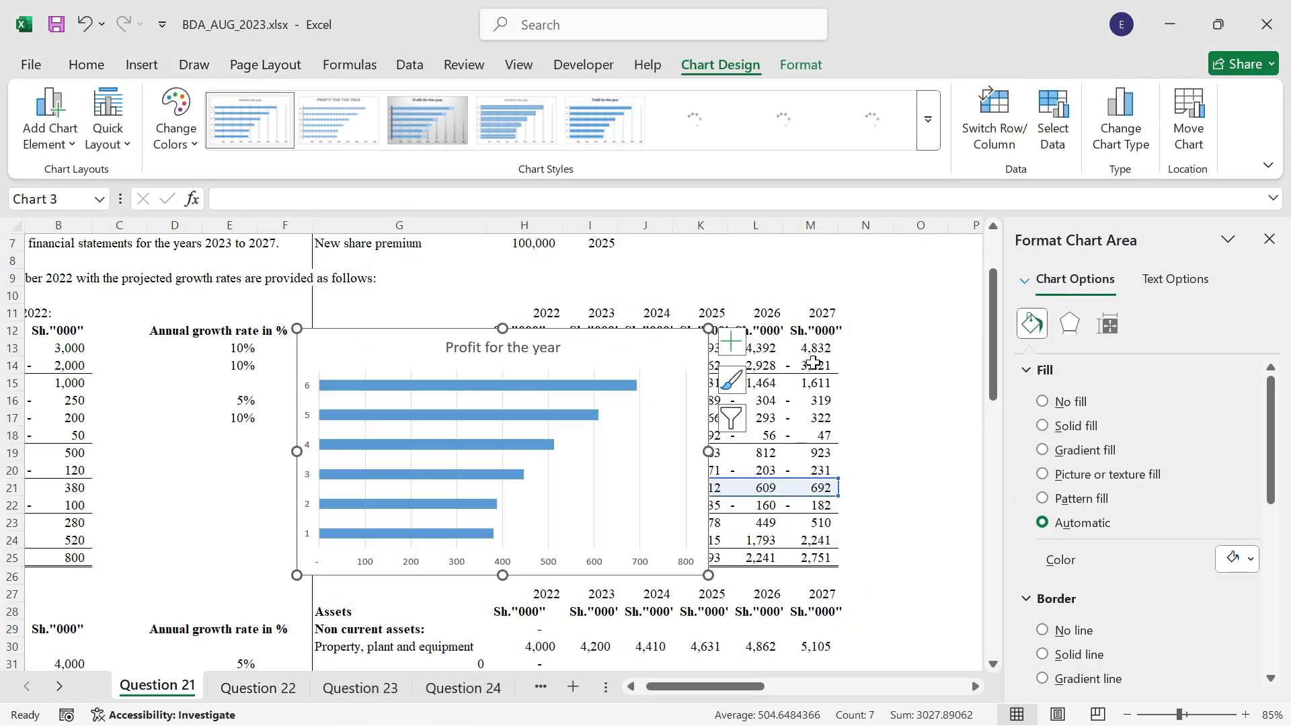
Step: Move the Profit for the year chart beside the Revenue chart by cutting it and pasting it at cell L56
left_click(707, 331)
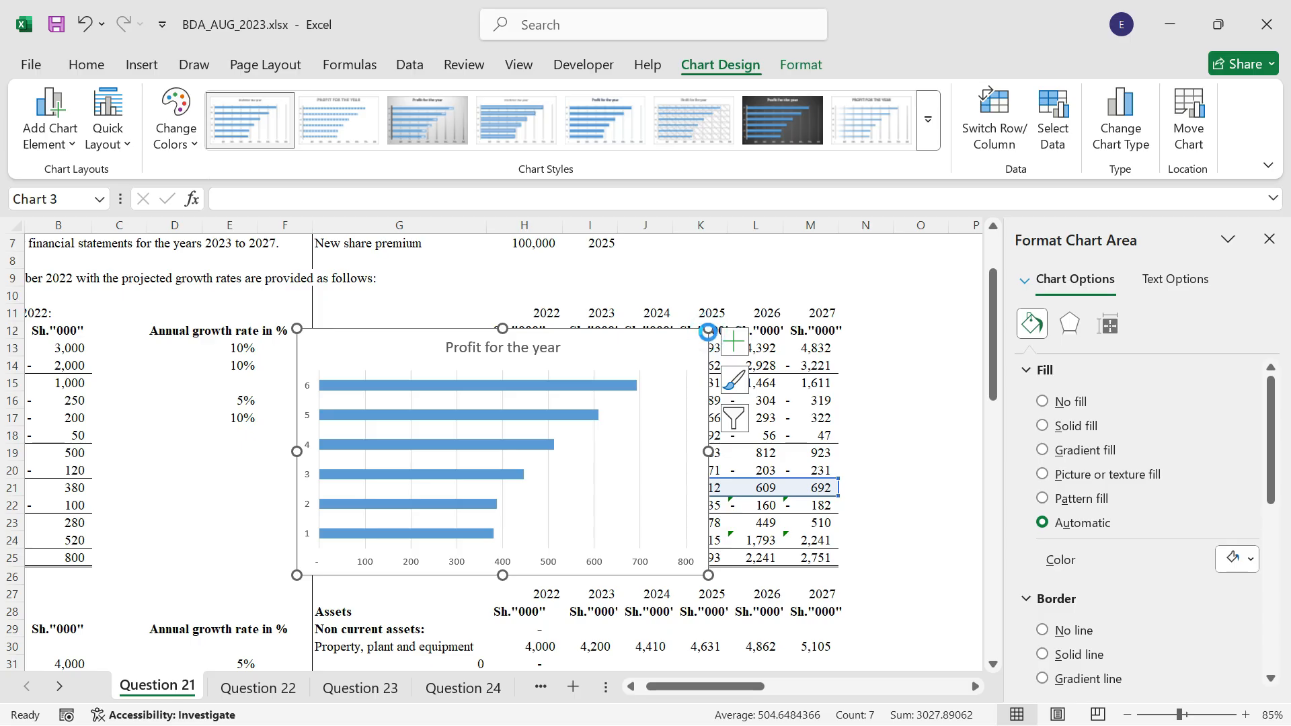
key("Delete")
scroll(915, 464, "down", 12)
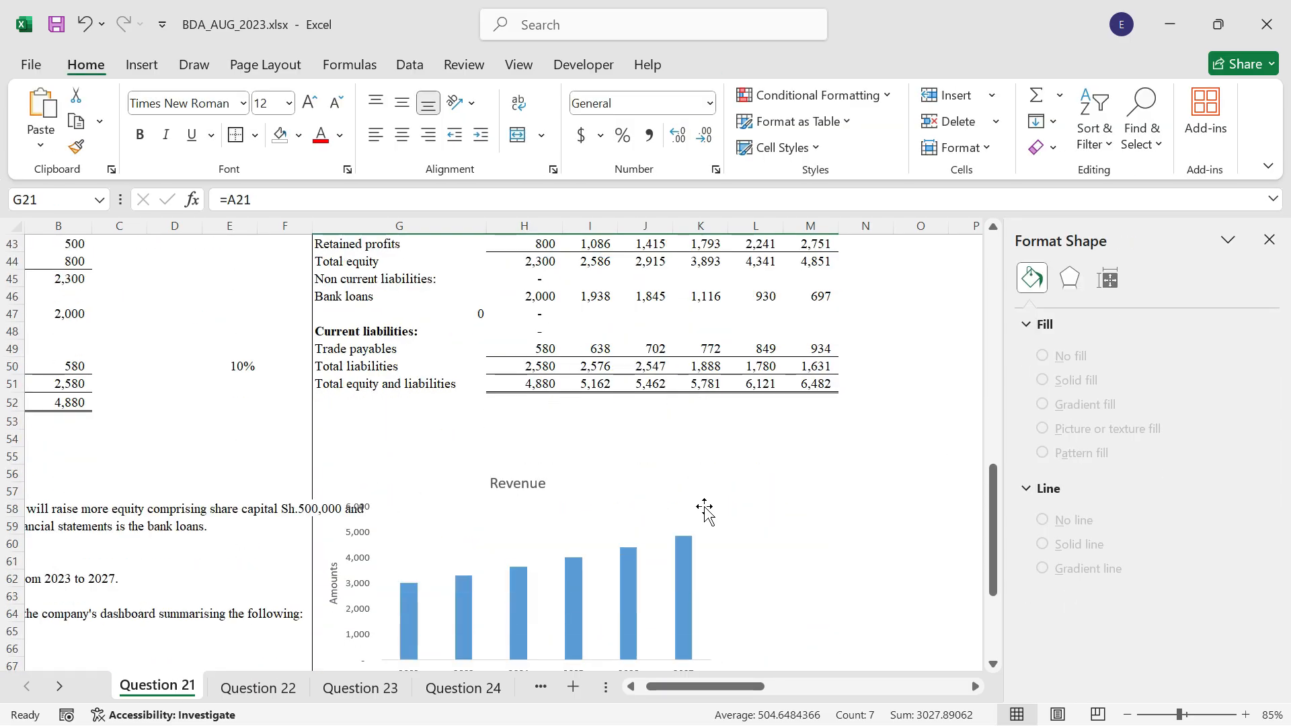
scroll(705, 511, "down", 4)
left_click(736, 292)
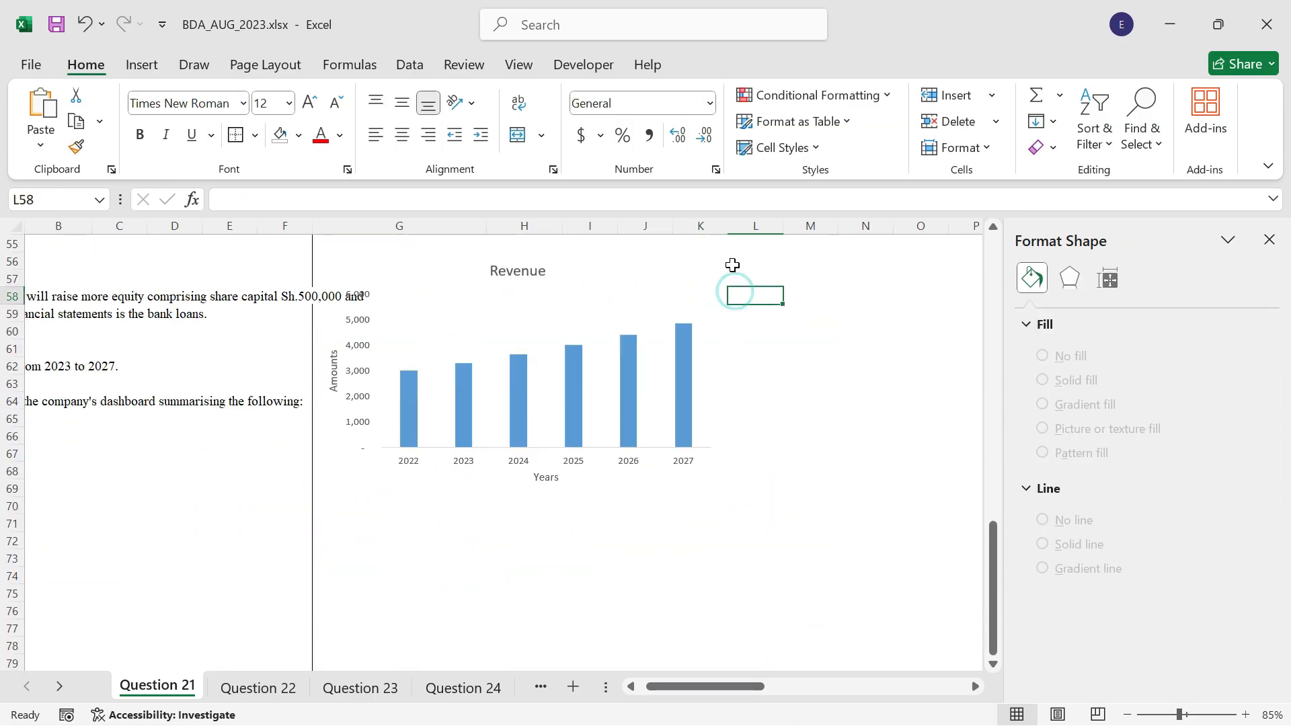
key("ctrl+v")
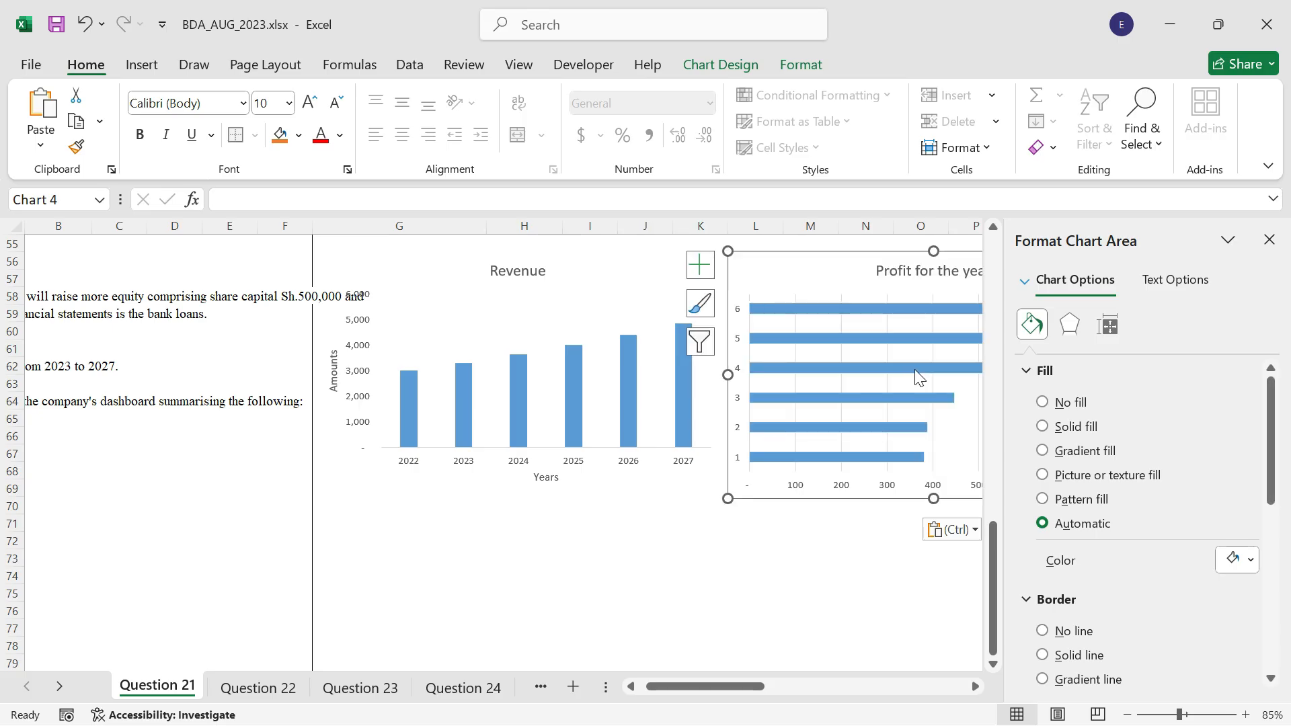
Step: Format the Profit for the year chart area with no fill and no border line
scroll(975, 687, "right", 5)
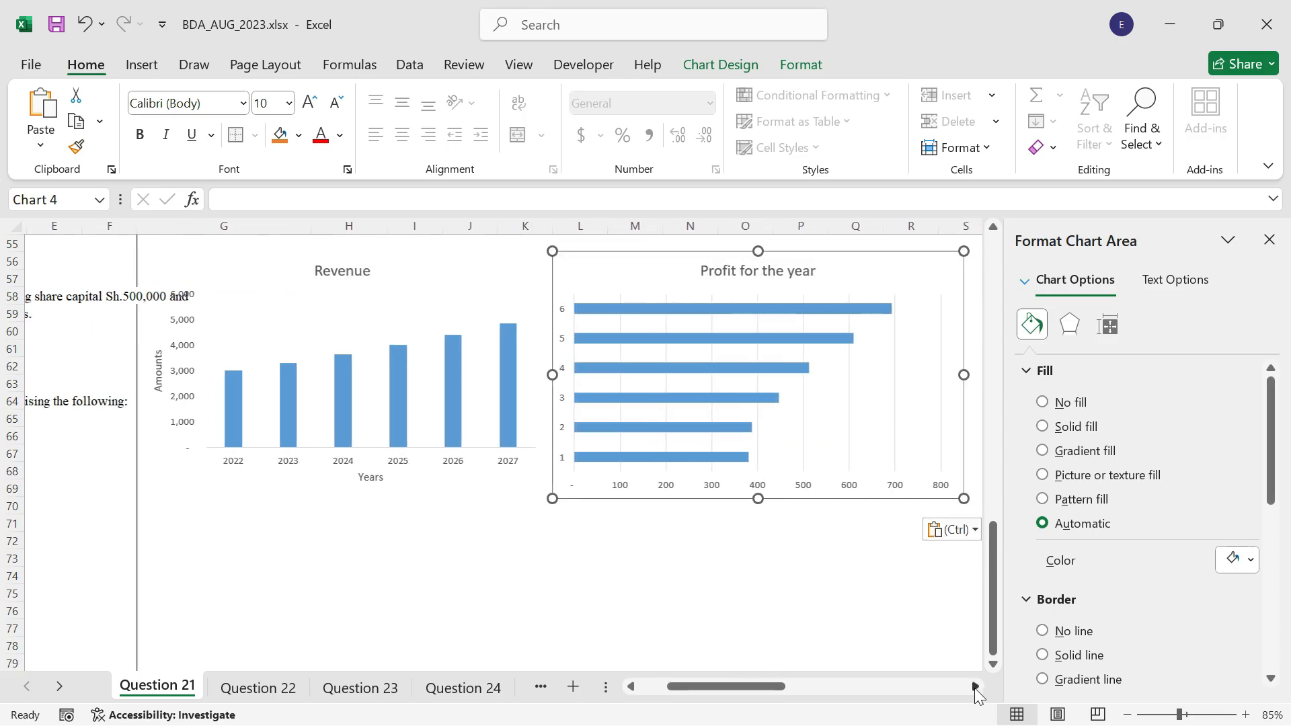
left_click(1043, 403)
left_click(873, 577)
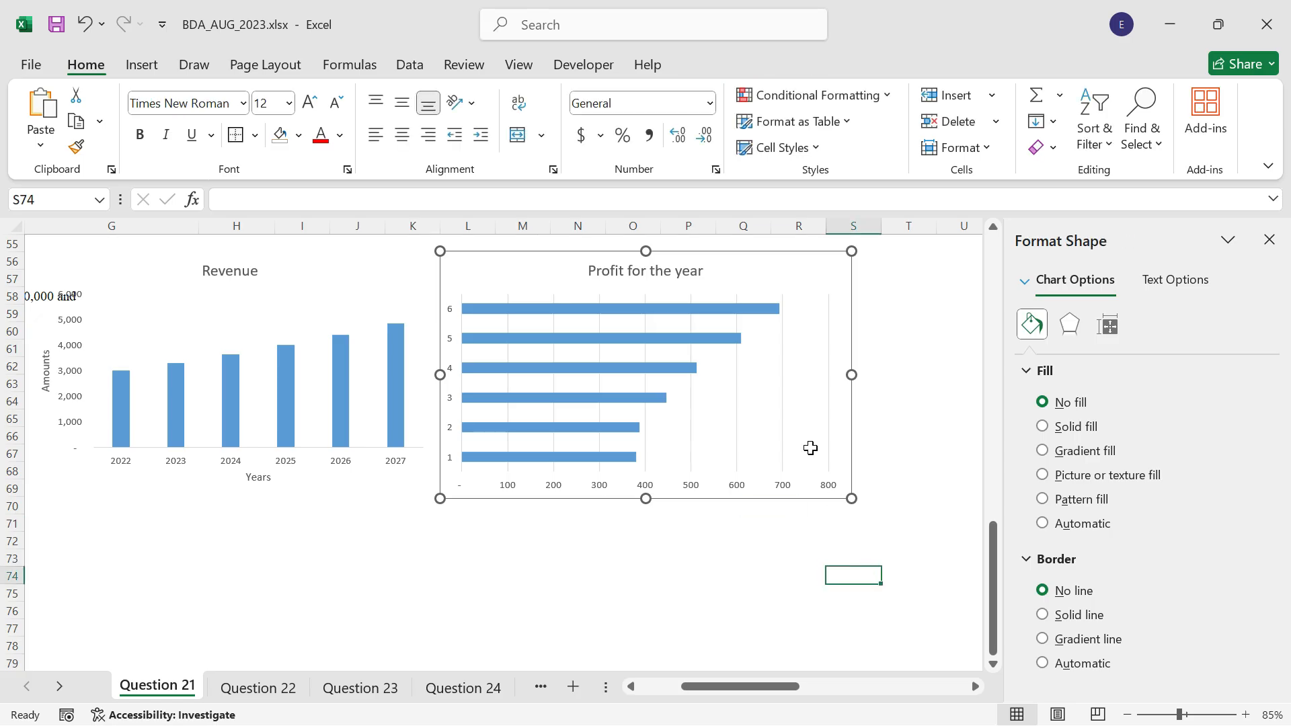
Step: Add axis titles to the Profit for the year chart and remove its gridlines
left_click(766, 336)
left_click(766, 340)
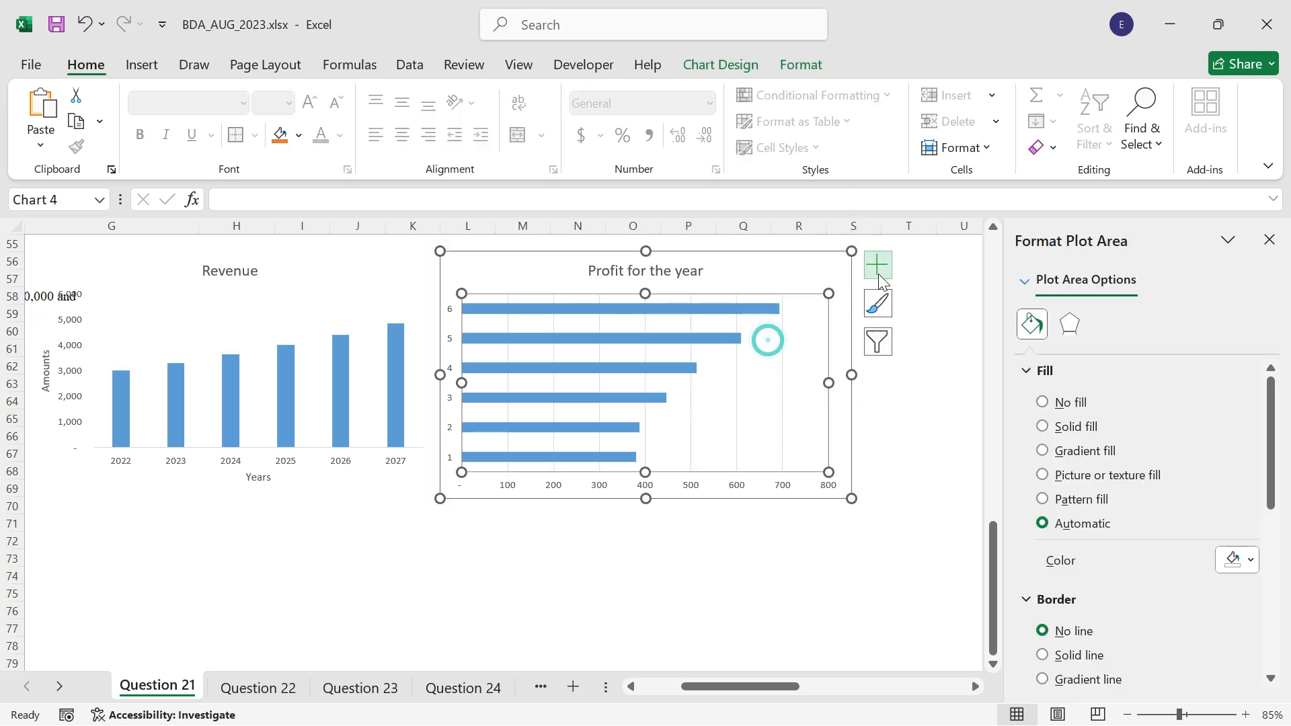
left_click(878, 265)
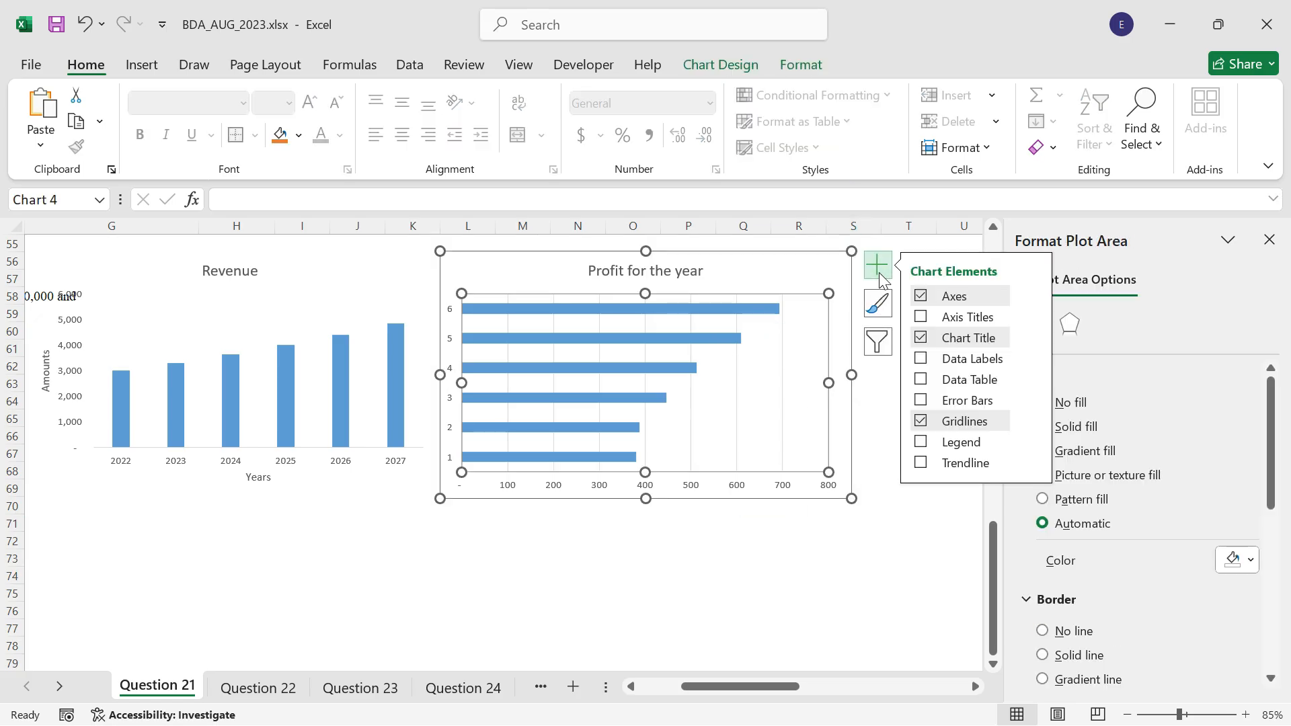
left_click(958, 317)
left_click(950, 431)
left_click(766, 562)
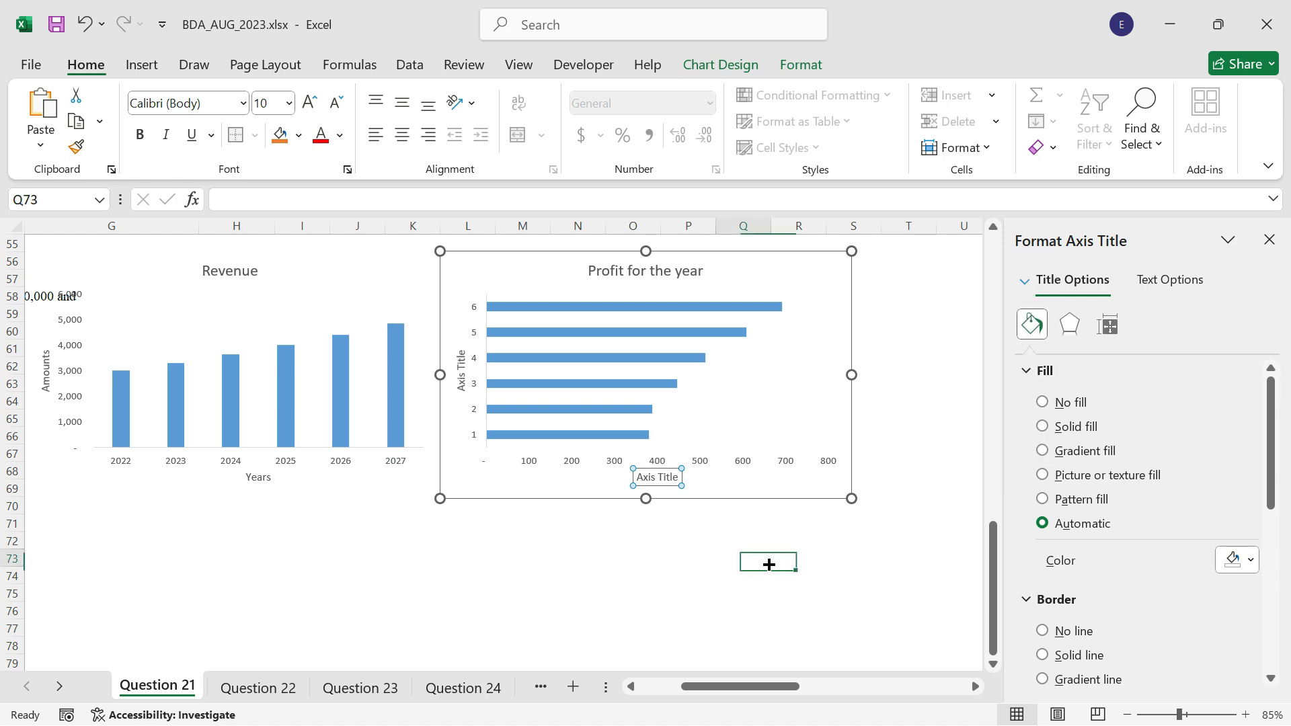
Step: Set the Profit for the year chart's vertical axis title to "Years"
left_click(462, 380)
left_click(461, 380)
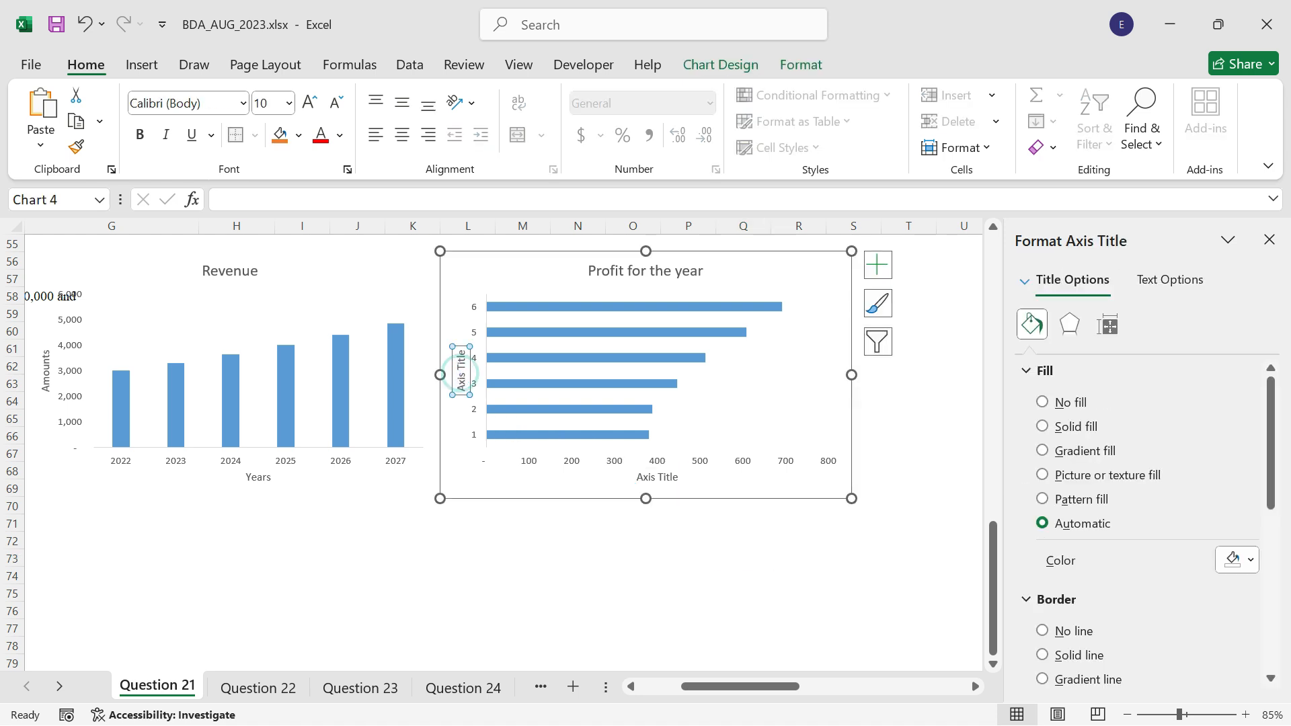
type("Years")
key("Return")
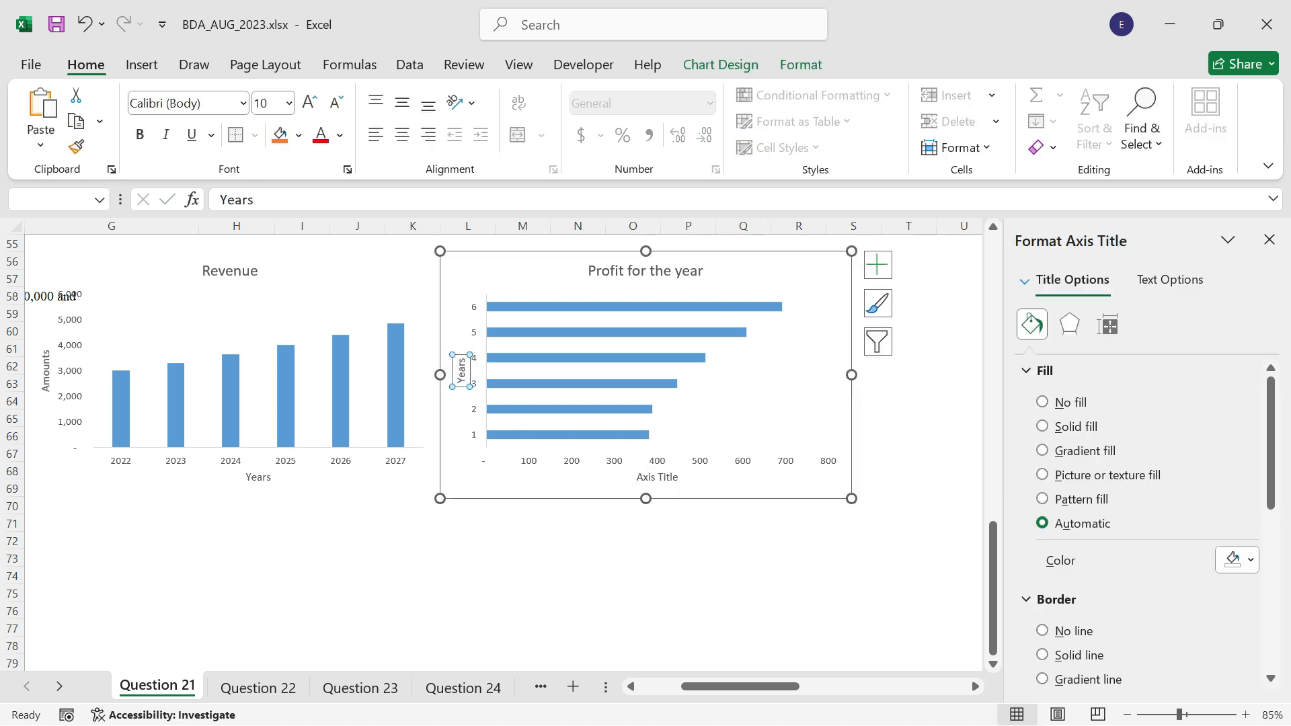
Step: Set the Profit for the year chart's horizontal axis title to "Amounts"
scroll(671, 504, "up", 1)
left_click(659, 531)
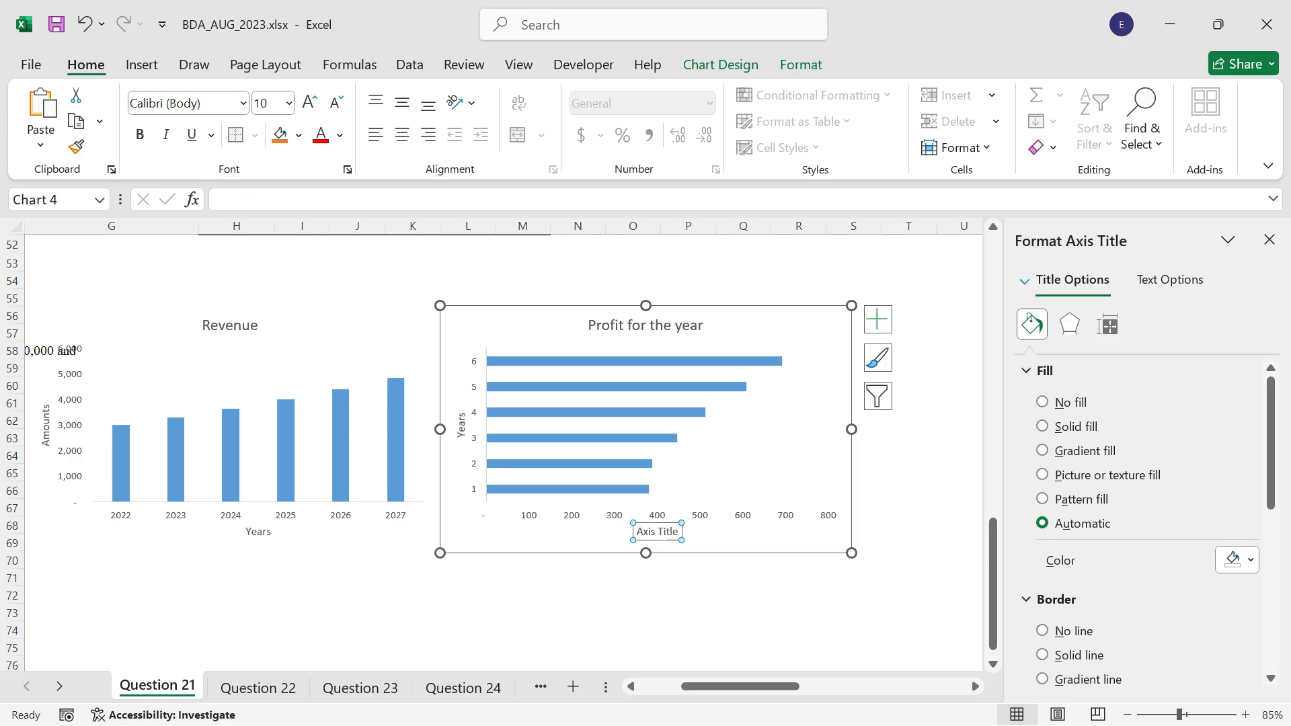
type("Amounts")
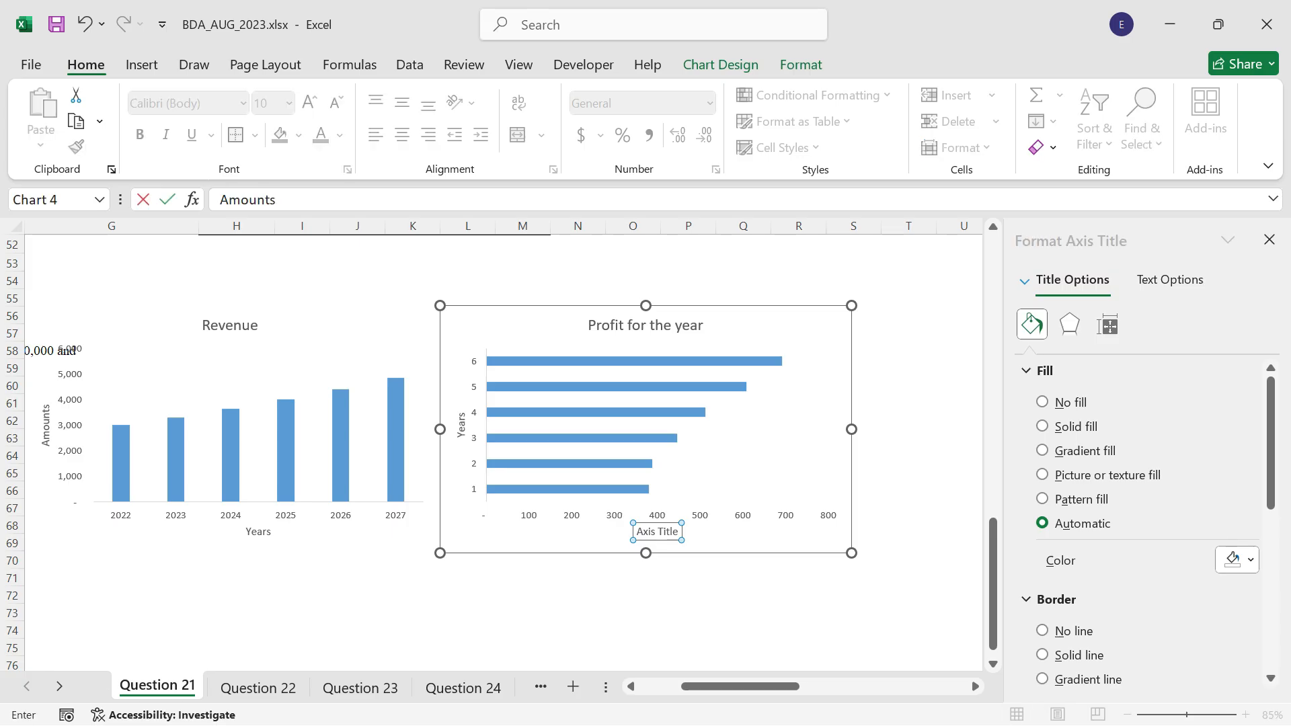
key("Return")
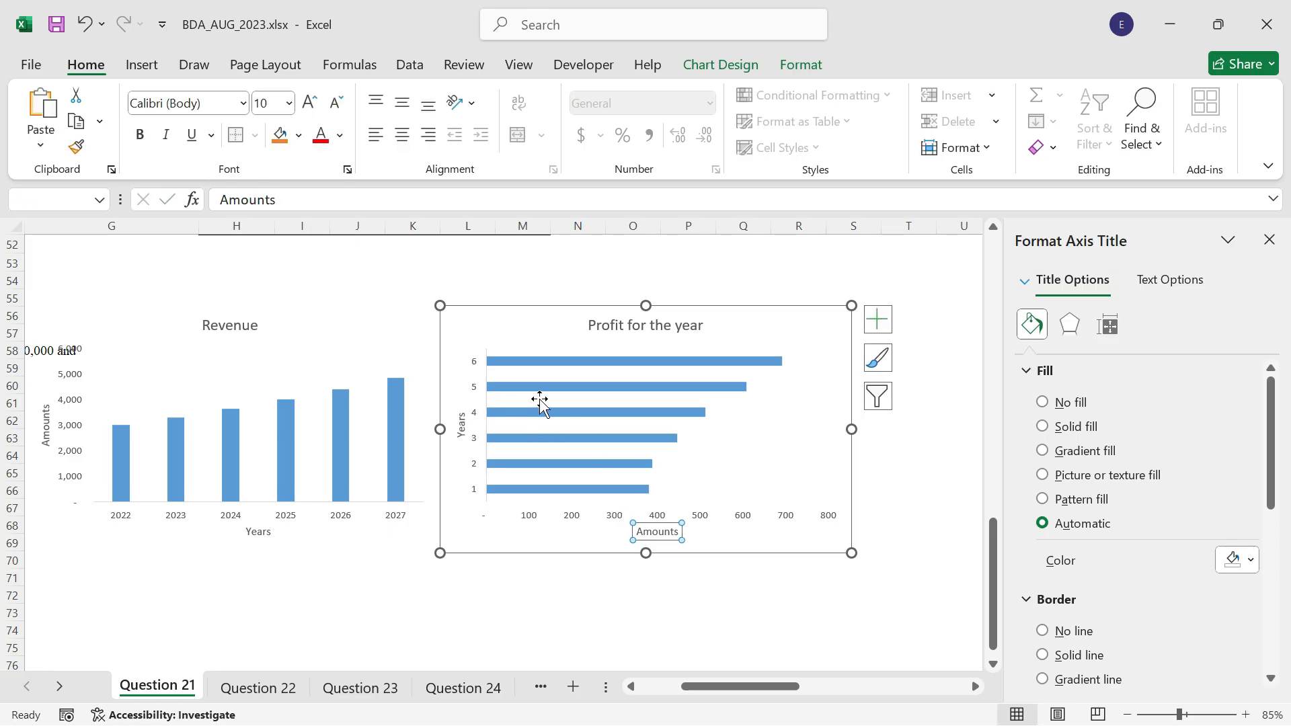
Step: Set the Profit for the year chart's category axis labels to the years in H27:M27 and close the formatting pane
right_click(627, 373)
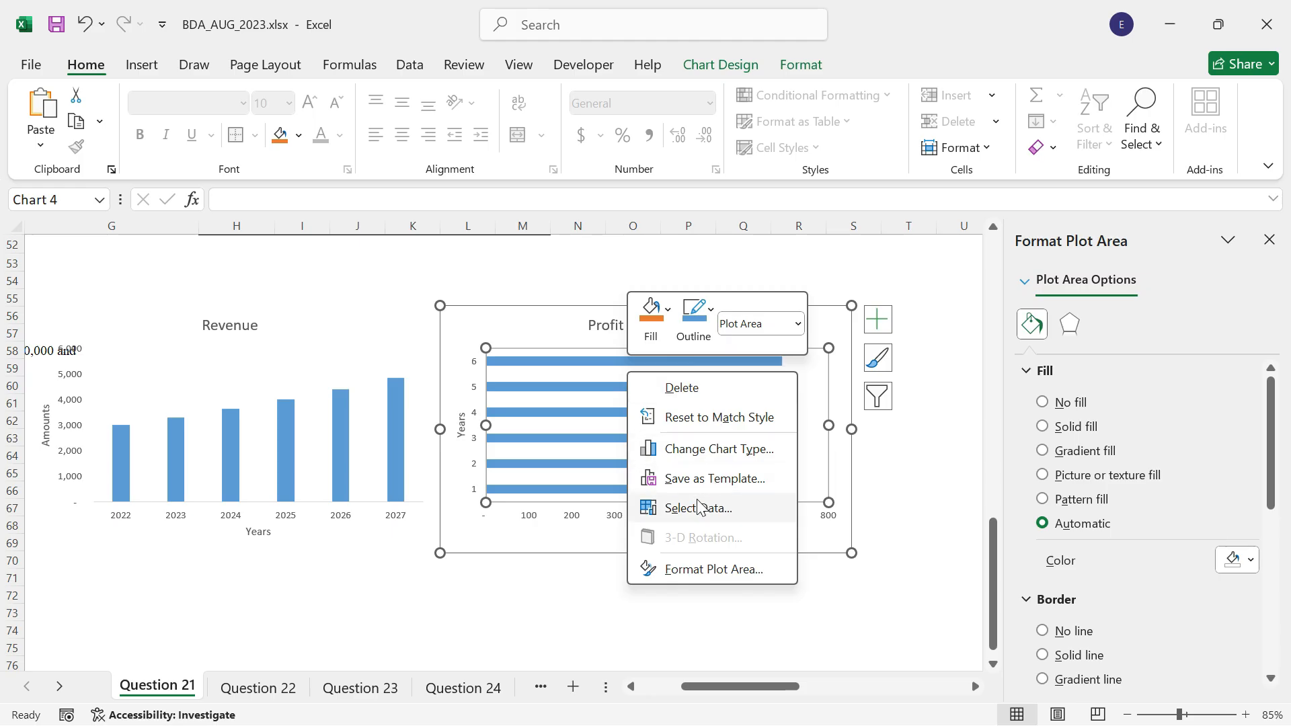
left_click(699, 516)
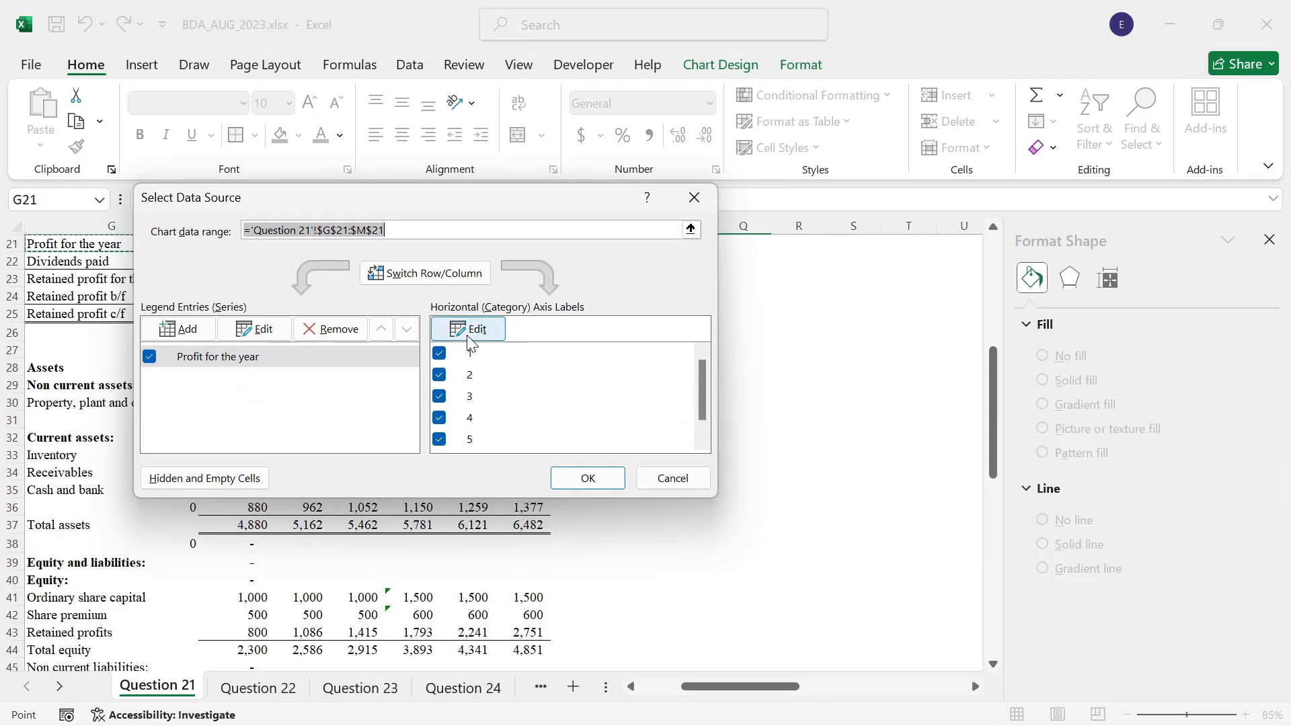
left_click(467, 334)
scroll(376, 537, "up", 2)
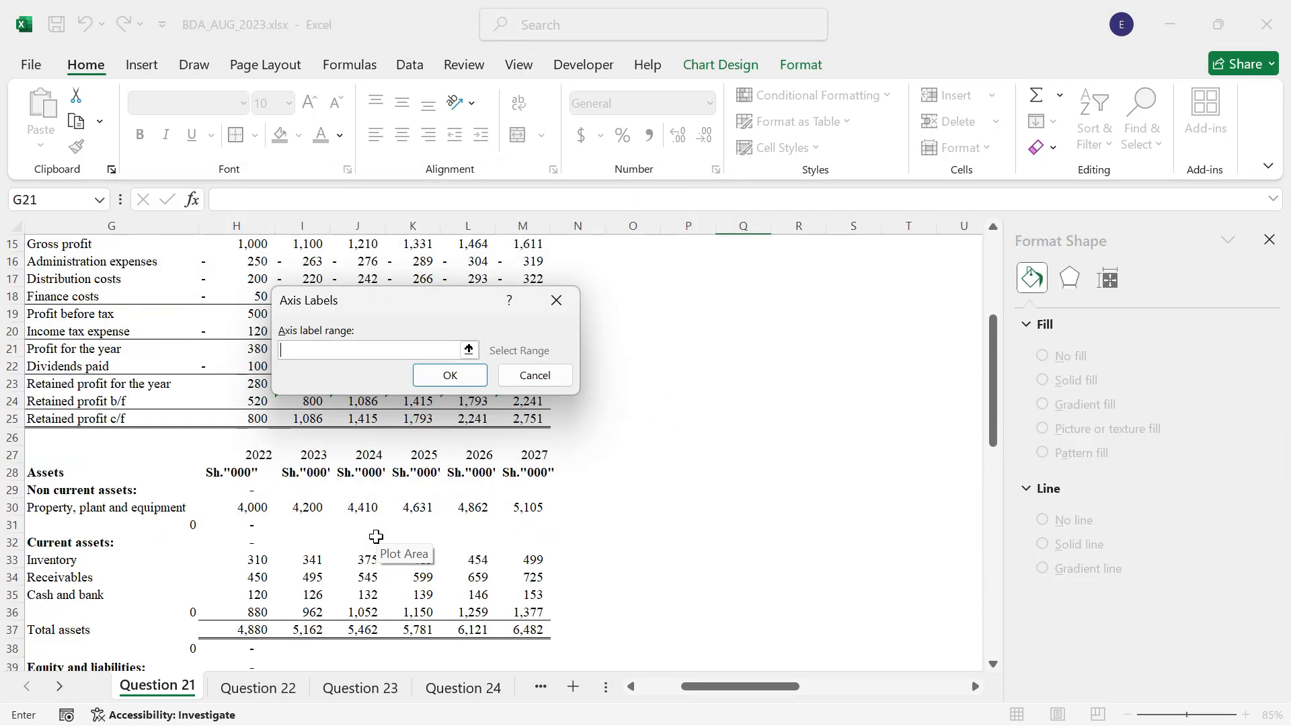
left_click_drag(262, 452, 542, 455)
left_click(449, 376)
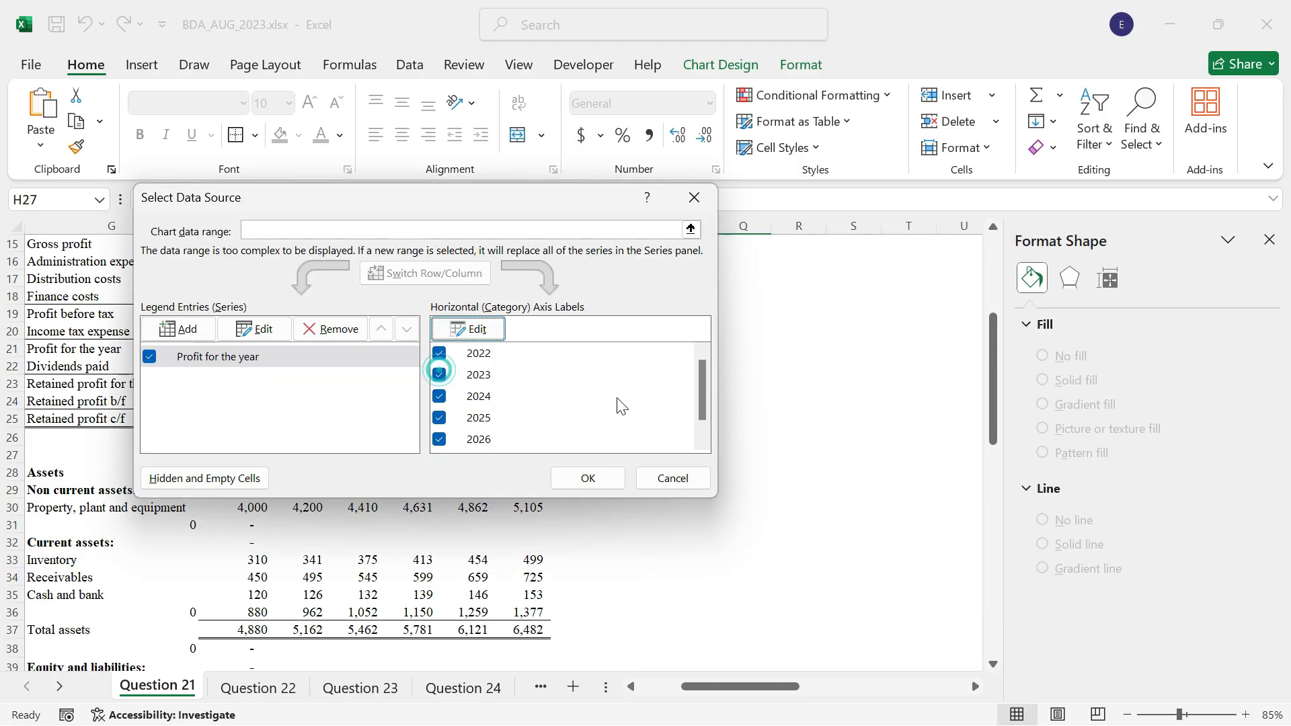
left_click(597, 482)
scroll(609, 514, "down", 9)
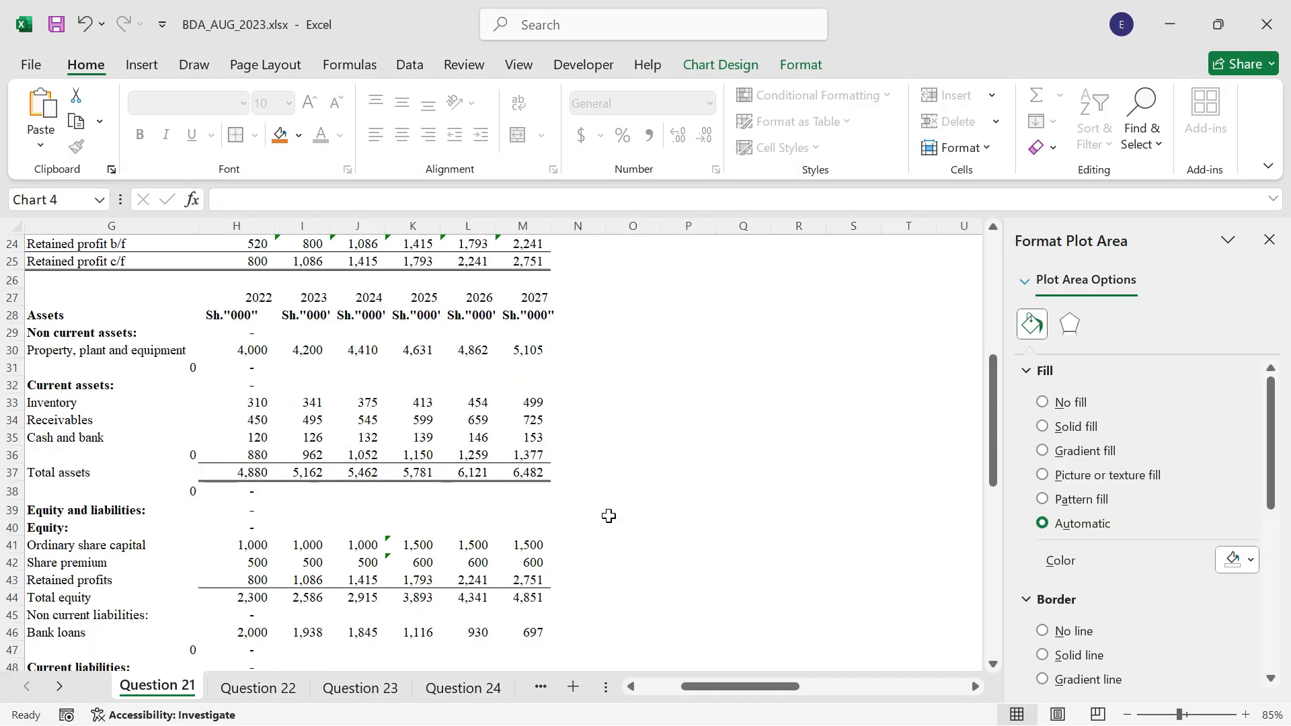
left_click(1269, 240)
scroll(614, 521, "down", 4)
left_click(614, 577)
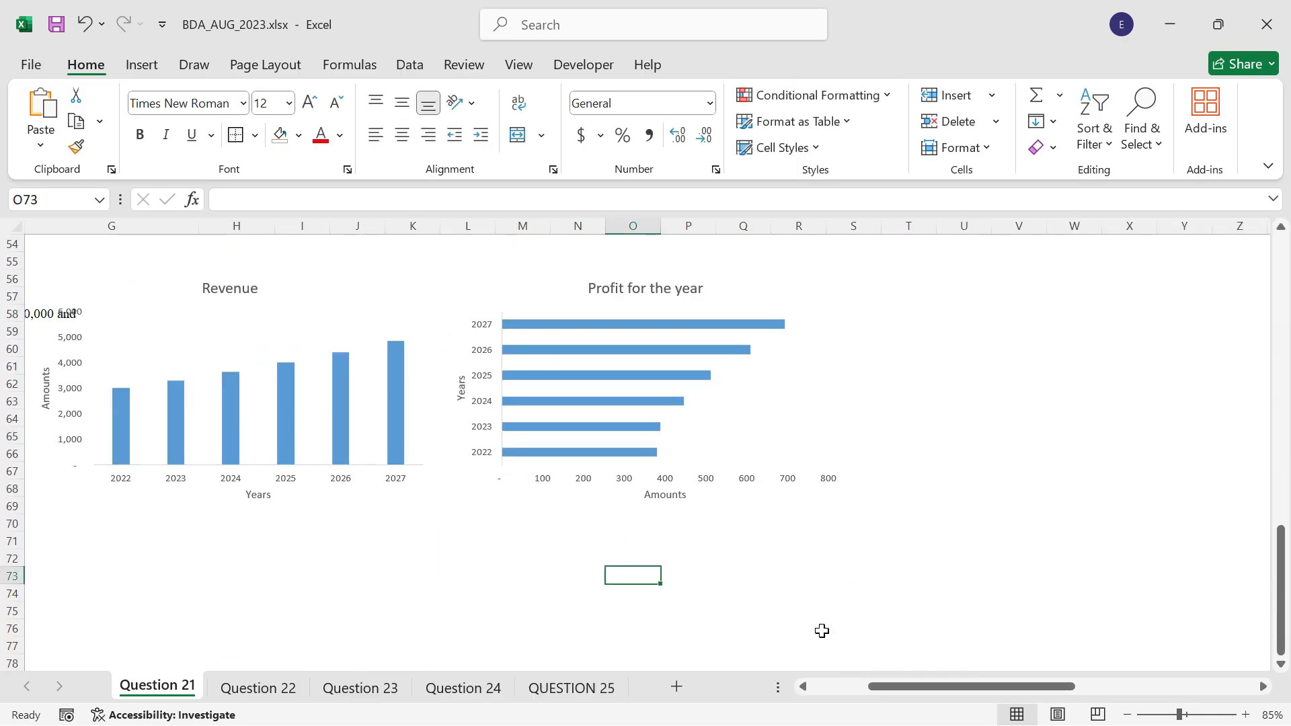
Step: Insert a recommended line chart from the forecast Total assets row, G37:M37
left_click(803, 686)
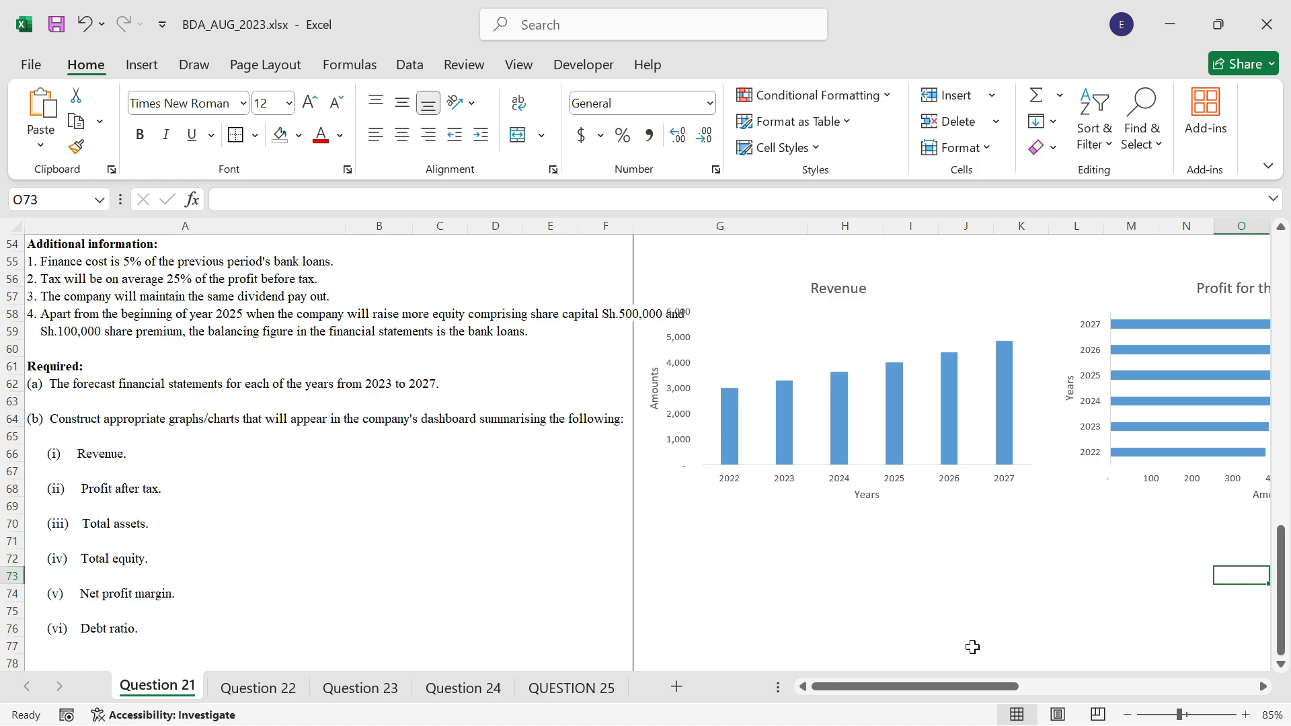
scroll(920, 578, "up", 12)
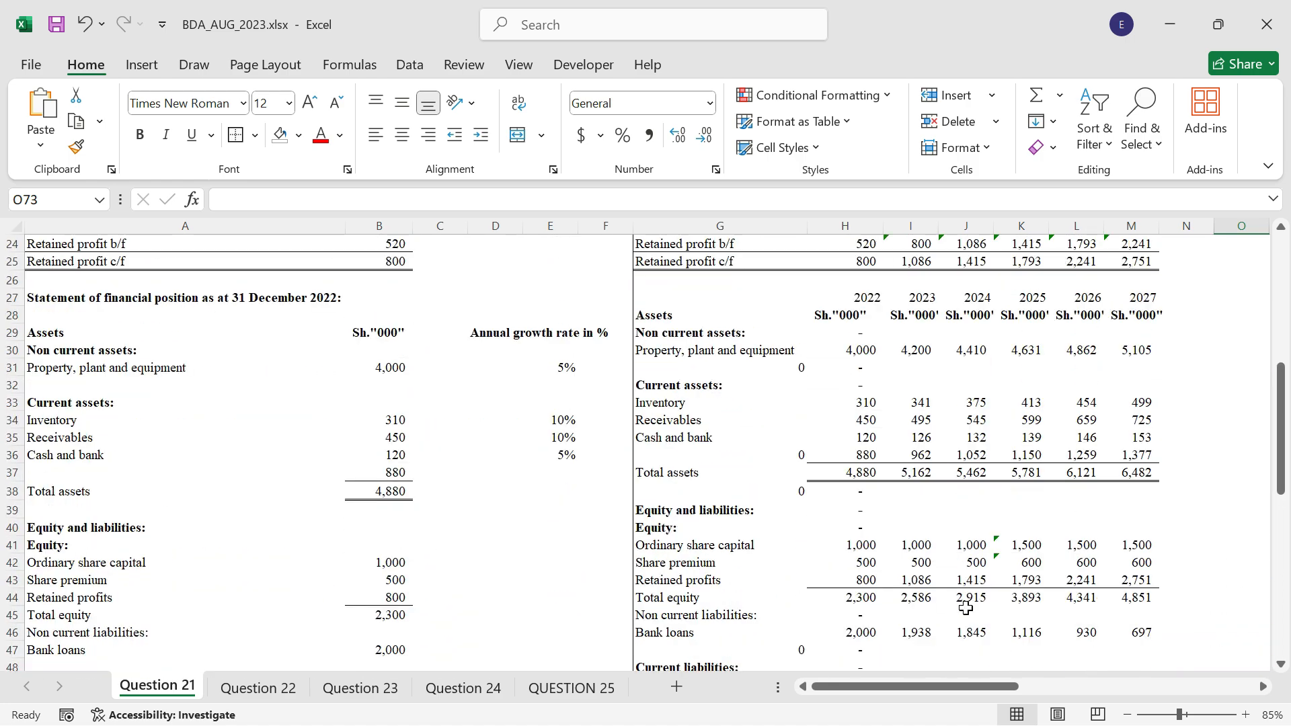
scroll(967, 609, "up", 3)
left_click(777, 454)
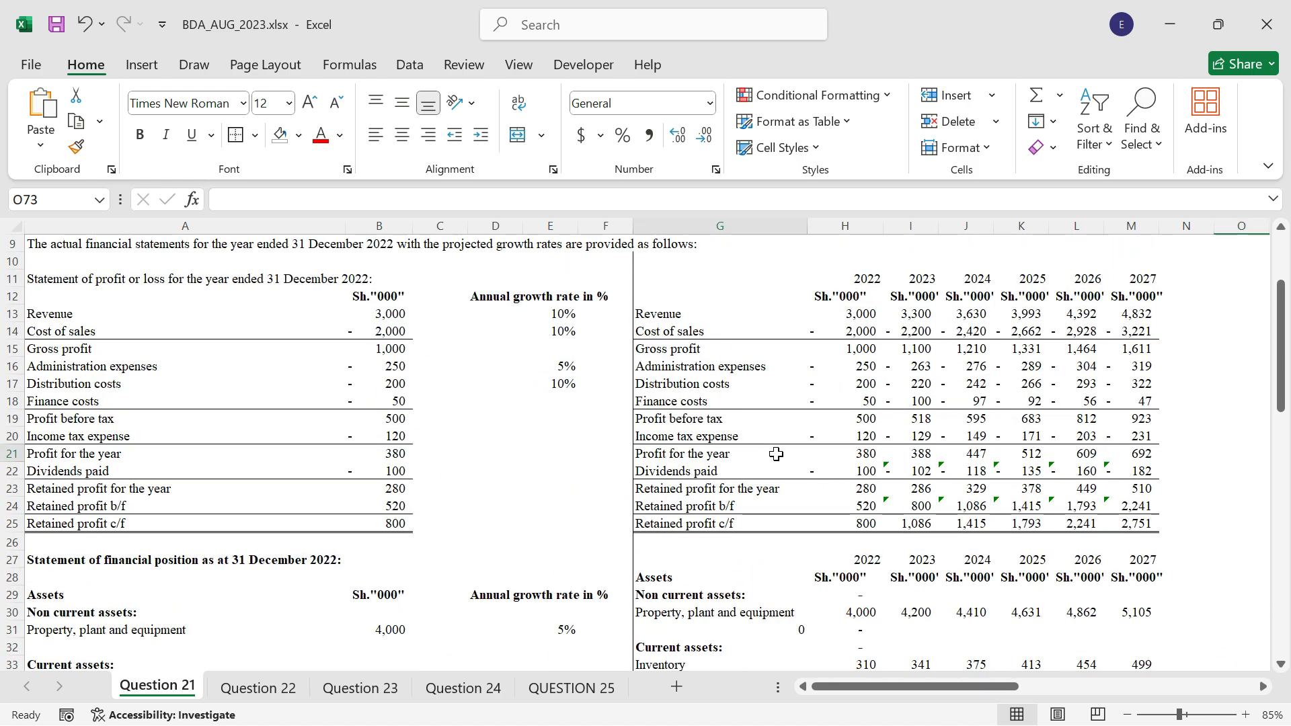
scroll(846, 508, "down", 4)
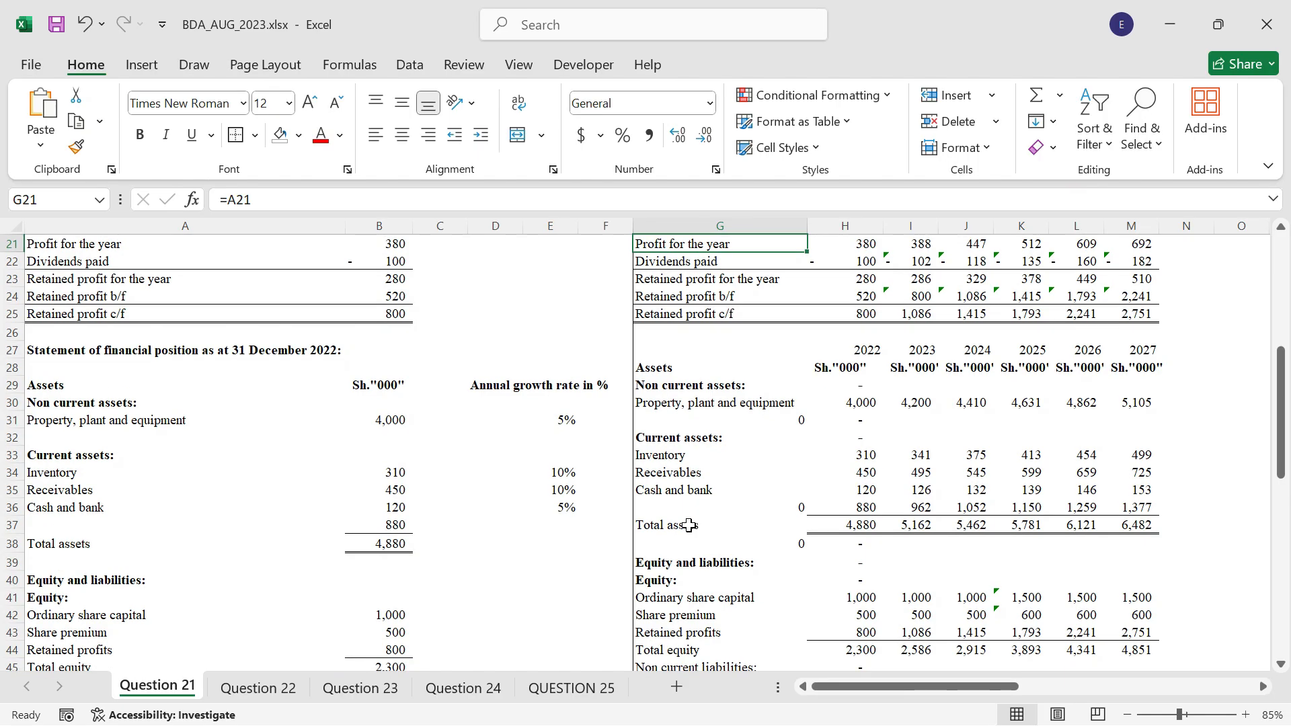
left_click(679, 526)
left_click_drag(868, 525, 1143, 526)
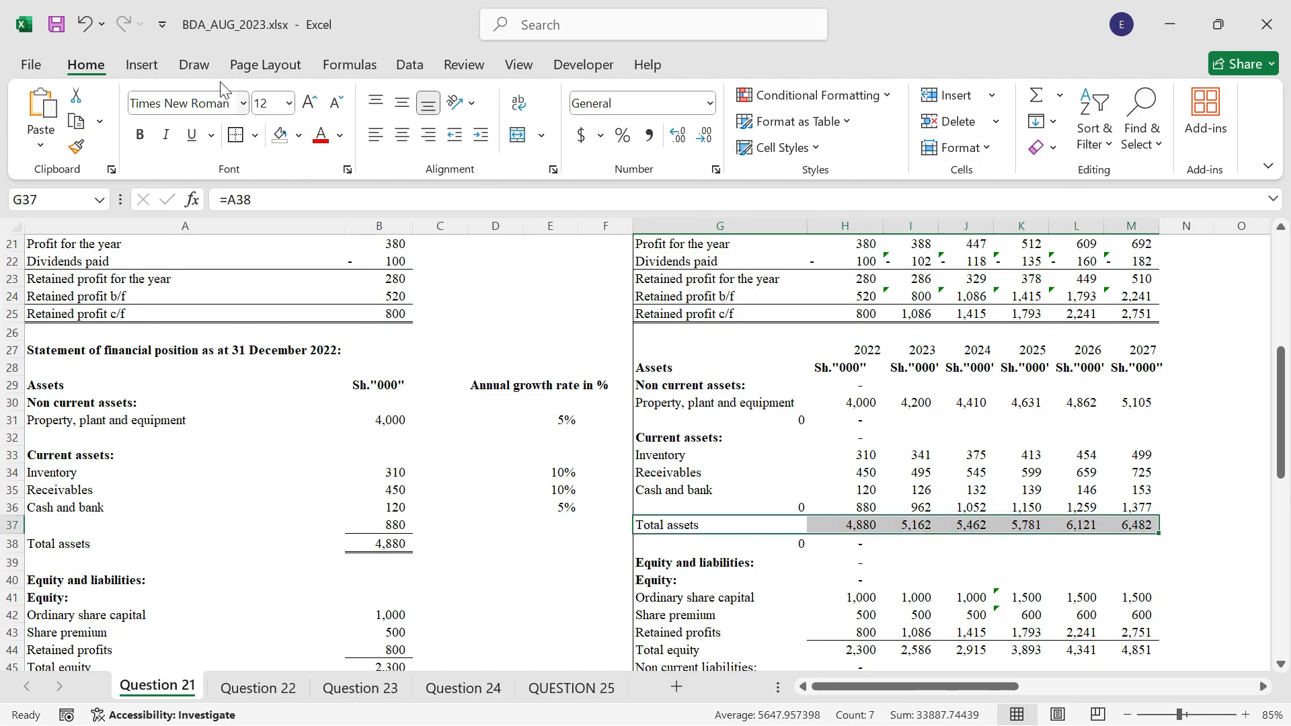
left_click(161, 71)
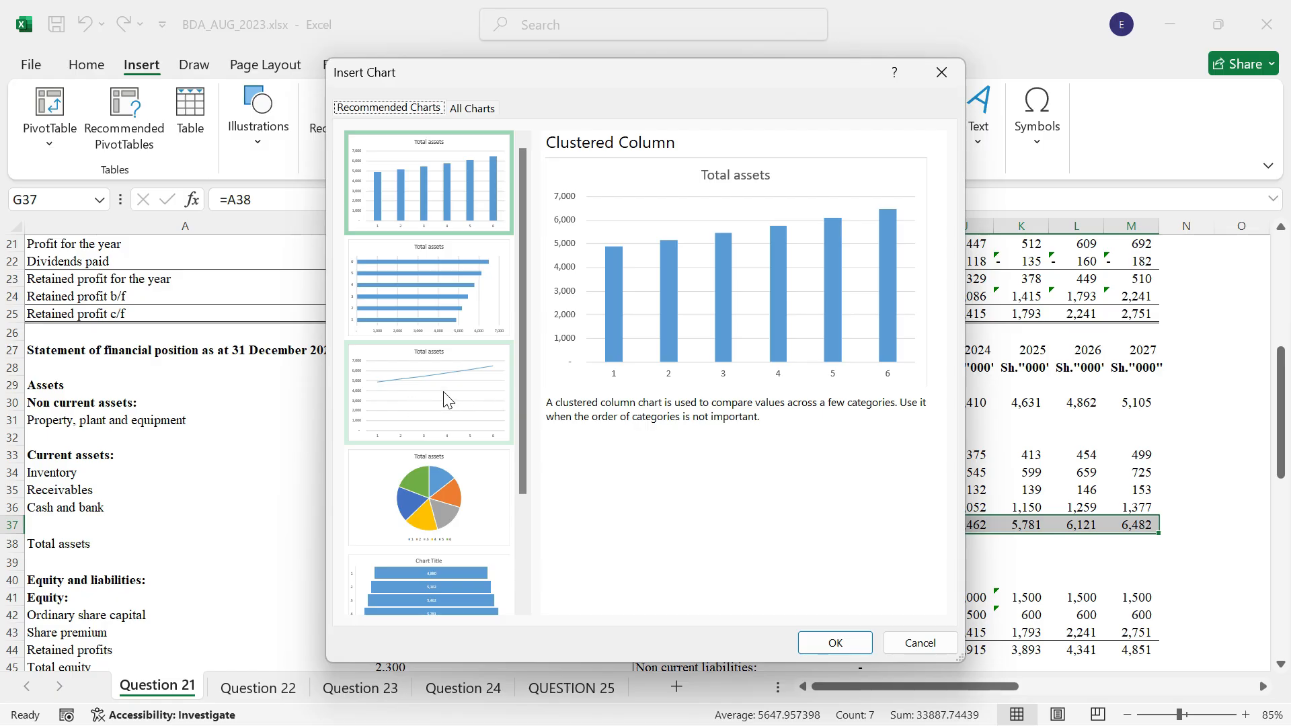
left_click(444, 400)
left_click(834, 642)
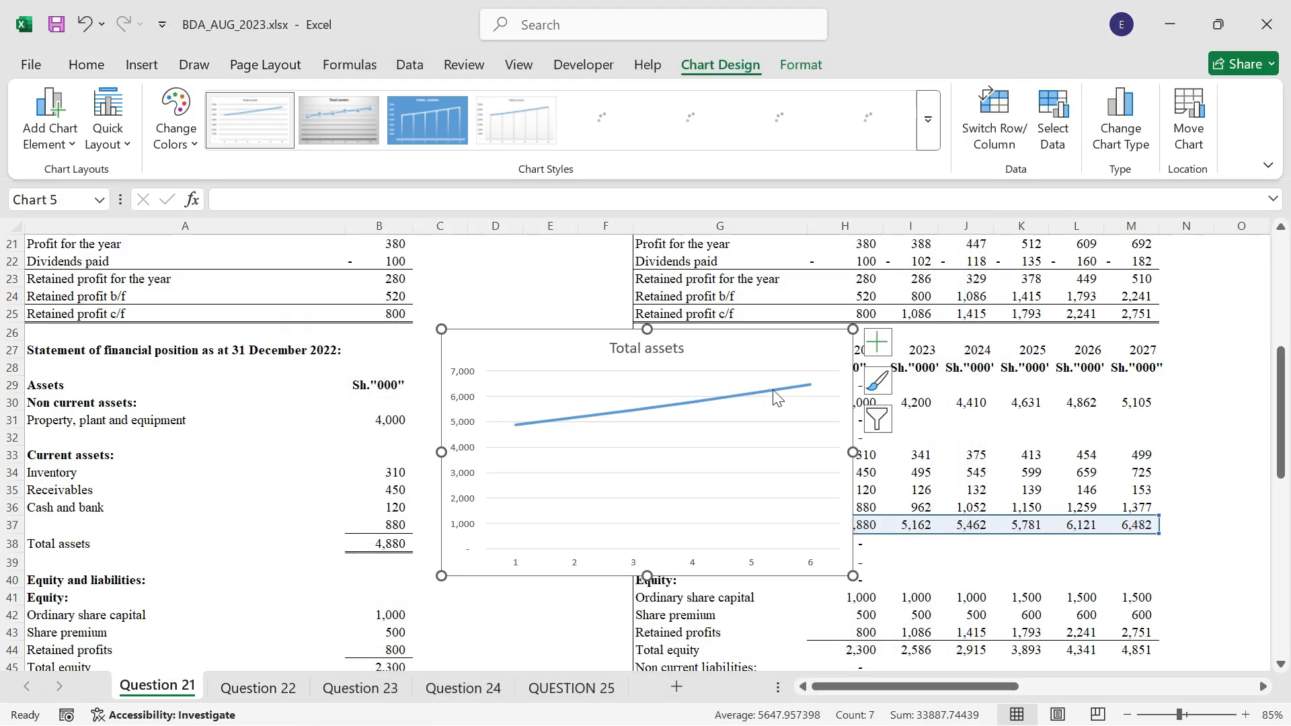
Step: Move the Total assets chart below the Revenue chart by cutting it and pasting it at cell G70
left_click(852, 327)
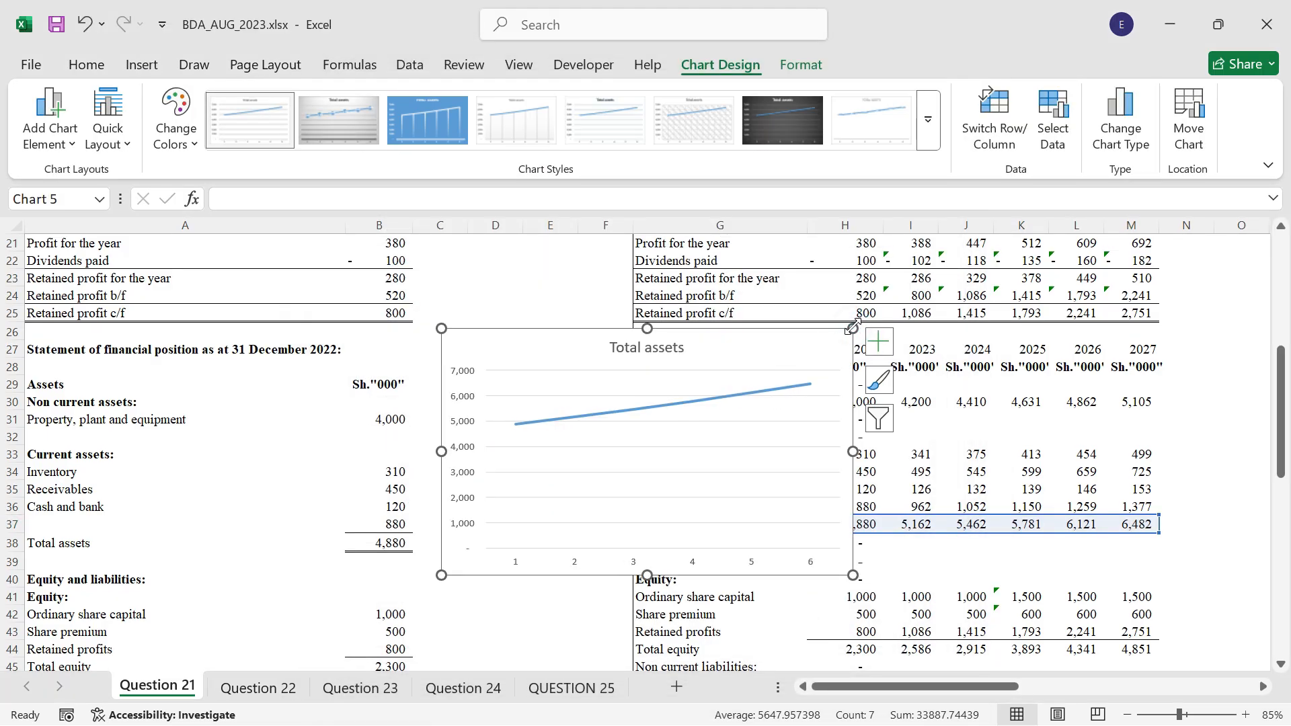
key("Delete")
scroll(981, 510, "down", 9)
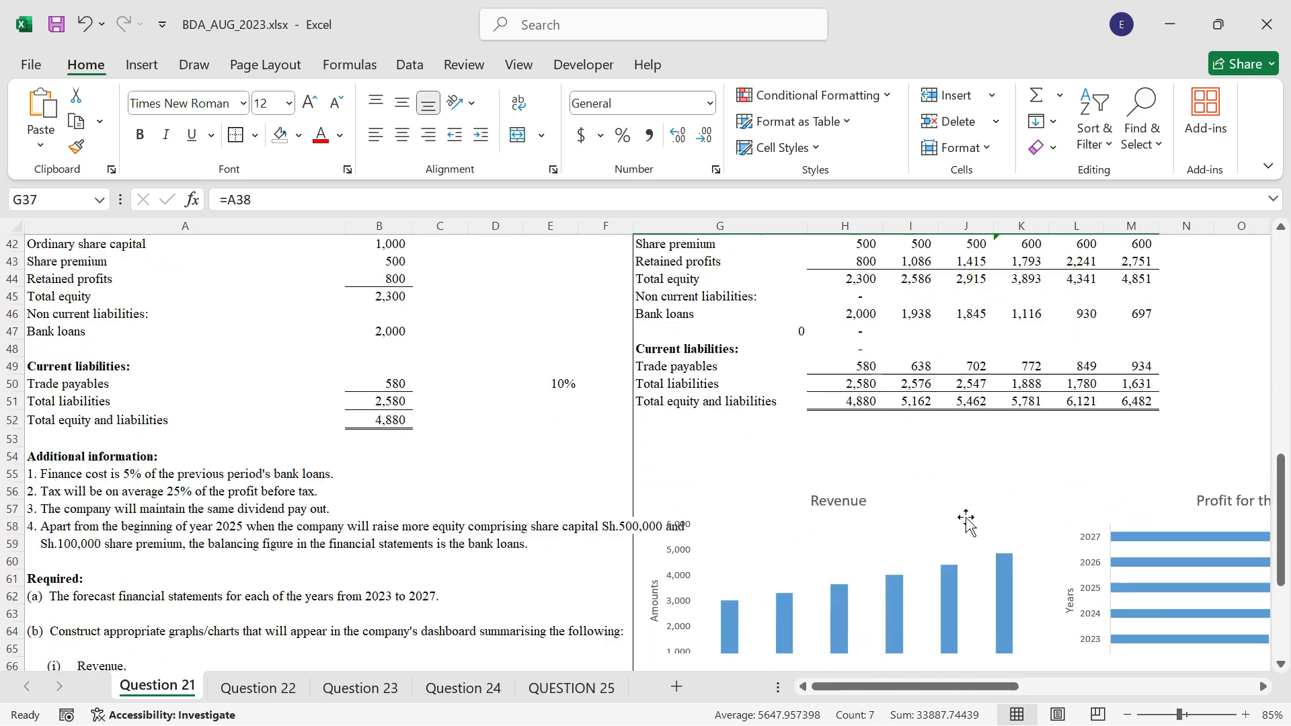
left_click(701, 628)
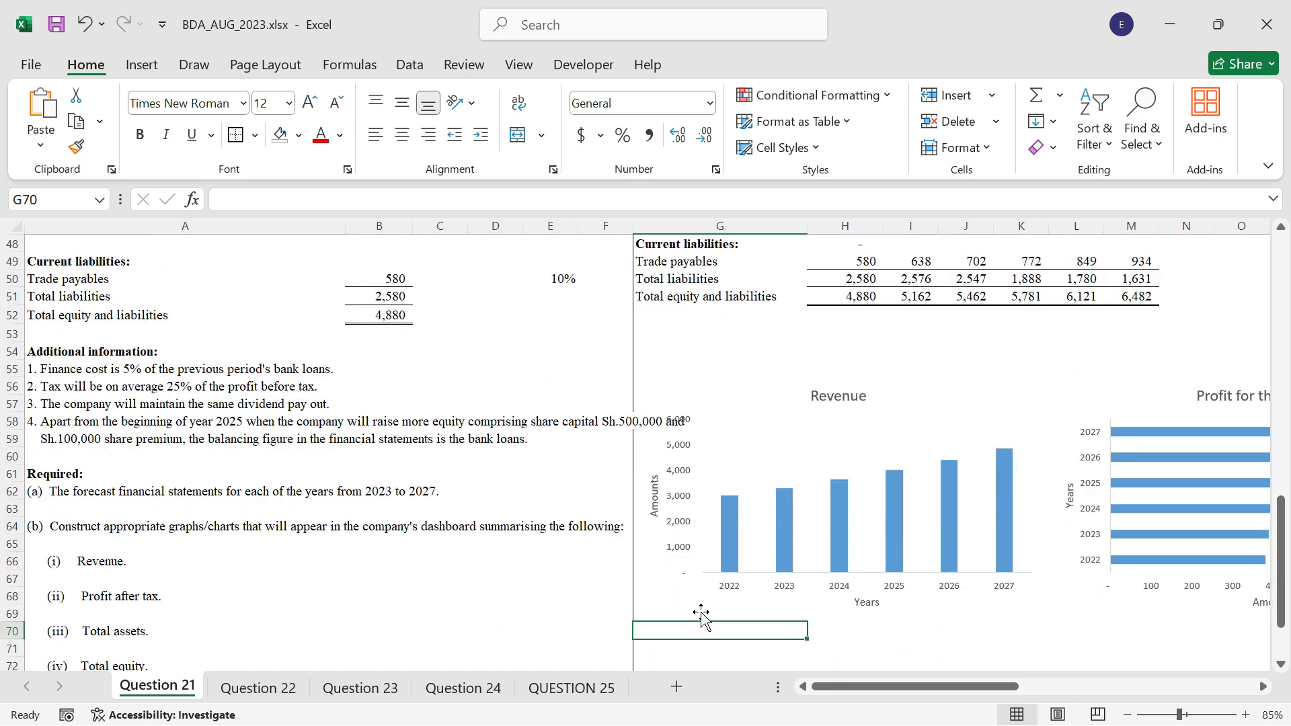
left_click(701, 616)
left_click(679, 634)
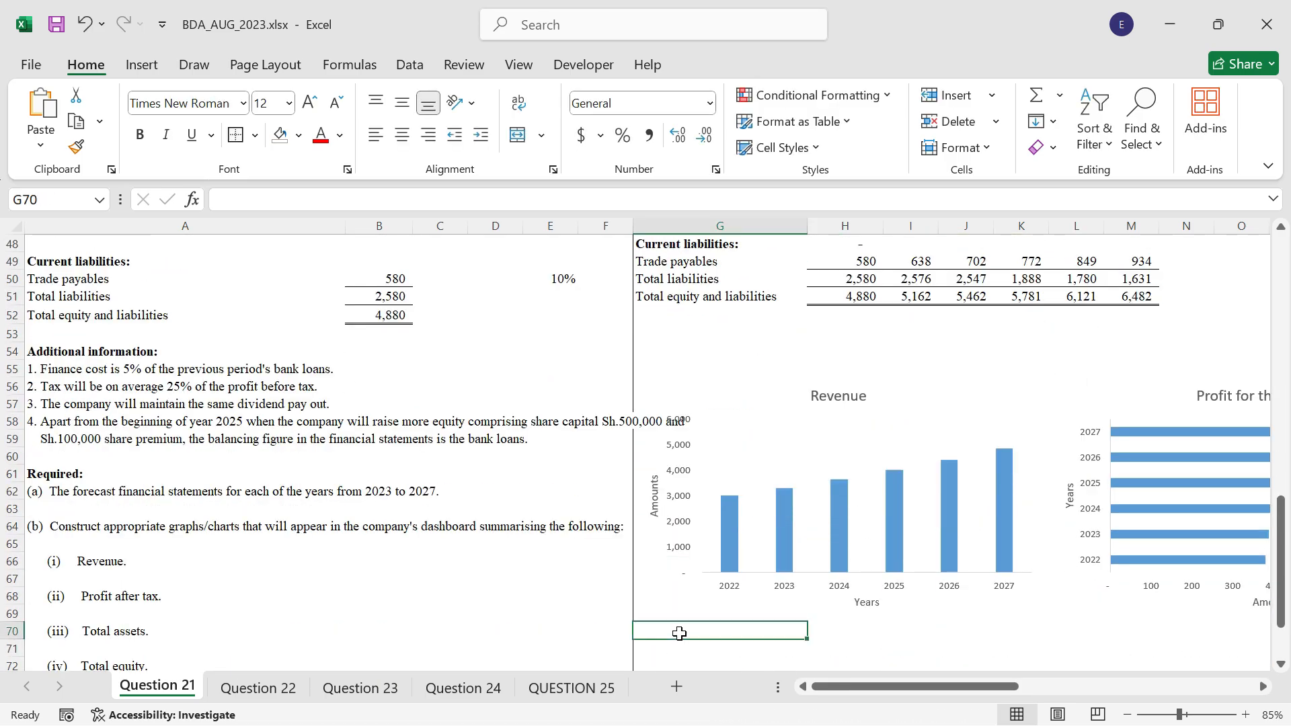
scroll(943, 531, "down", 5)
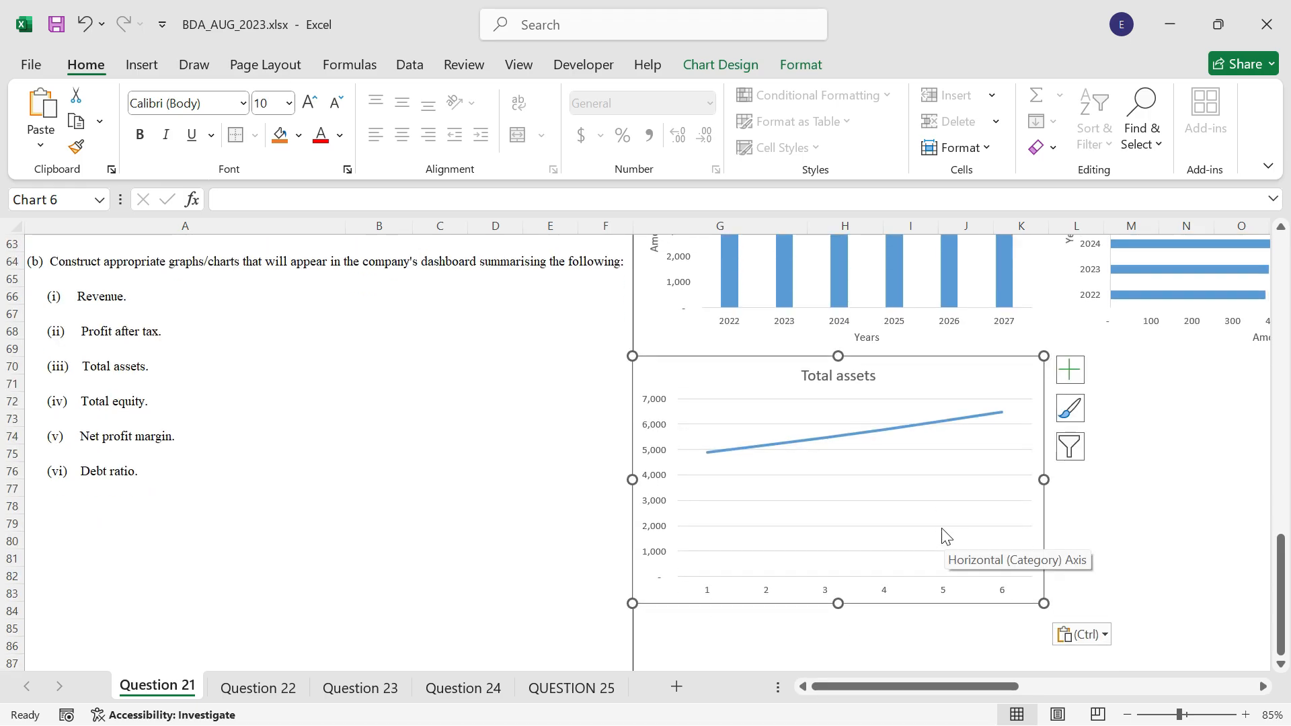
Step: Add axis titles to the Total assets chart and remove its gridlines
left_click(1081, 369)
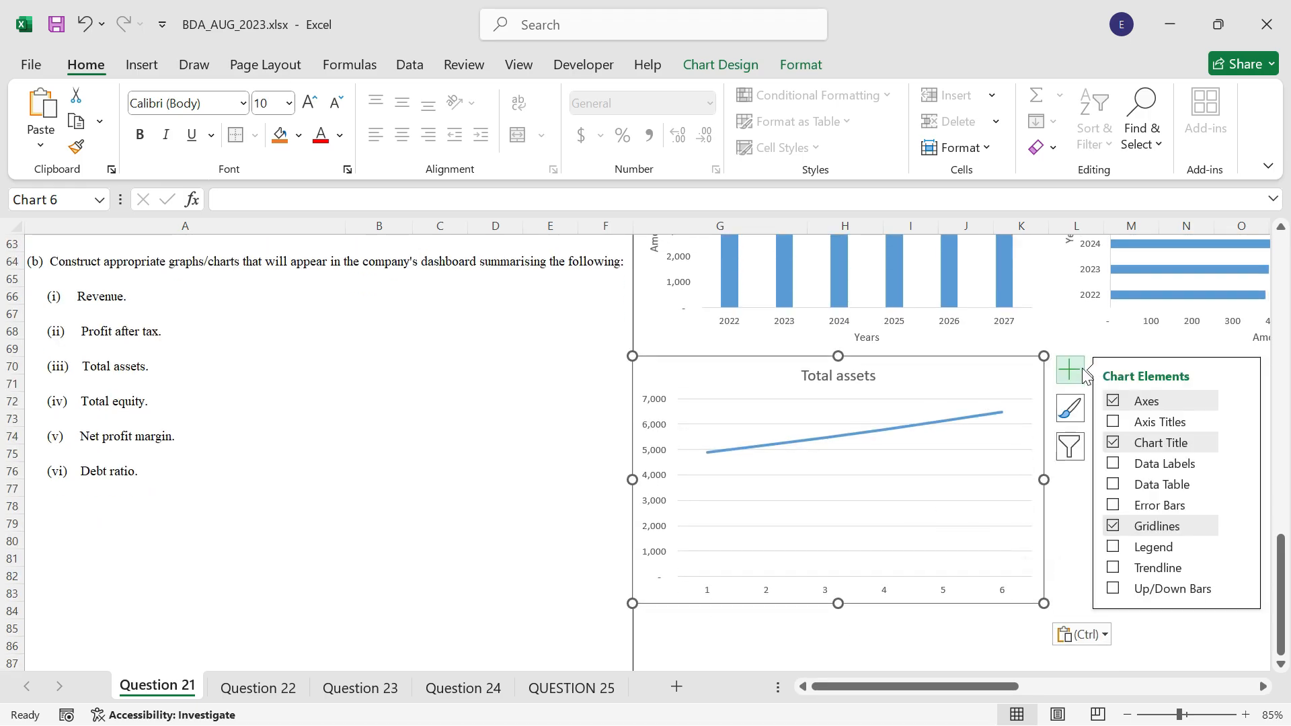
left_click(1151, 422)
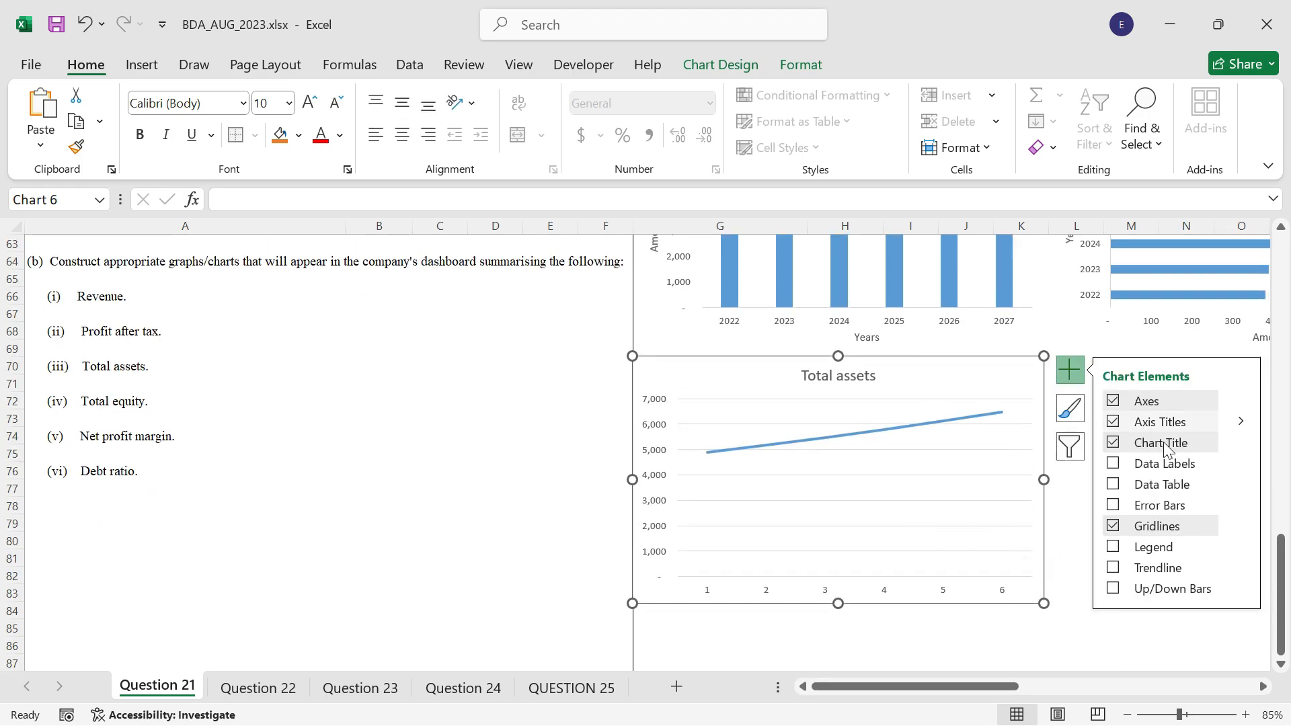
left_click(1155, 525)
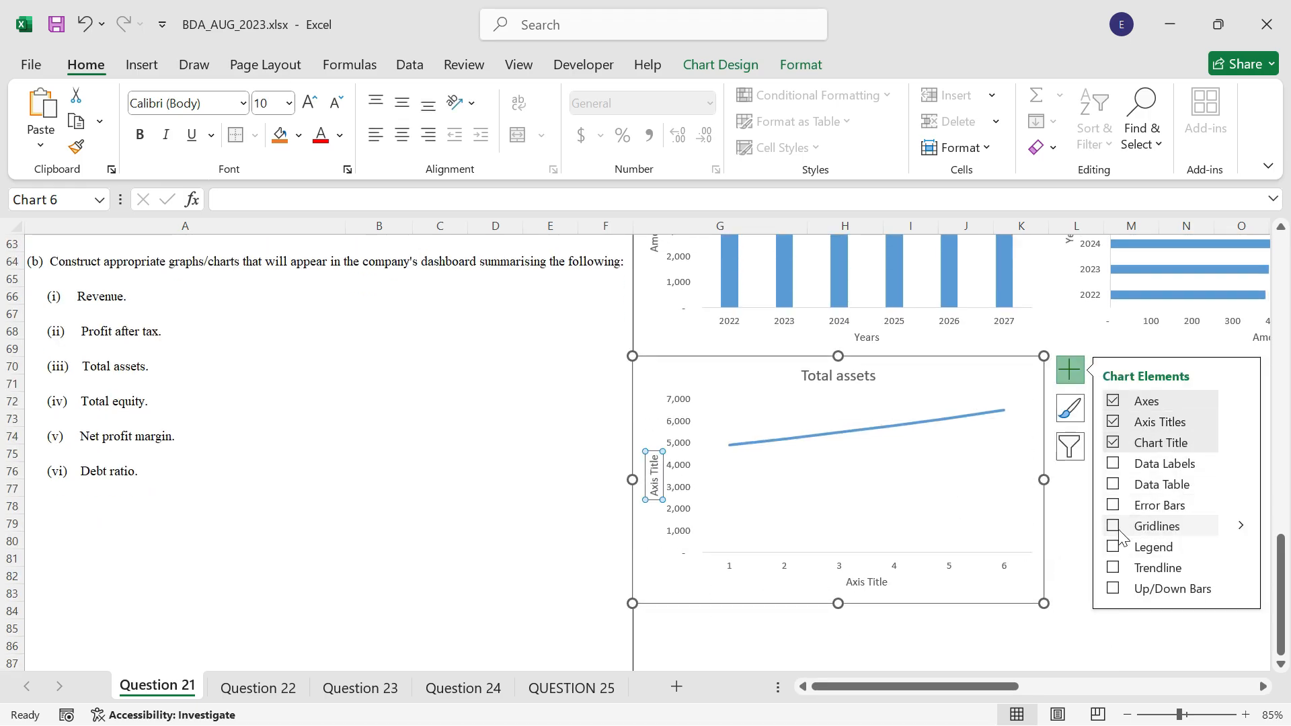
Step: Title the Total assets chart's horizontal axis "Years" and its vertical axis "Amounts"
left_click(867, 582)
type("Ye")
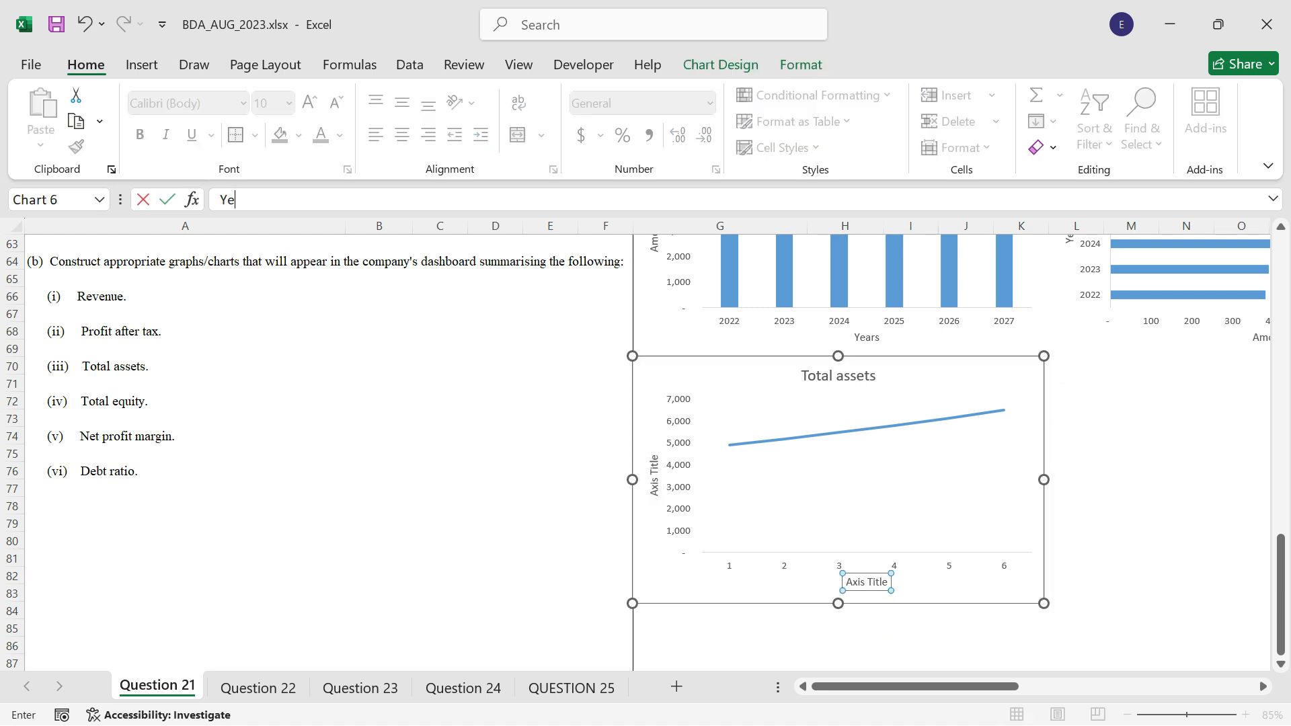
type("ars")
key("Return")
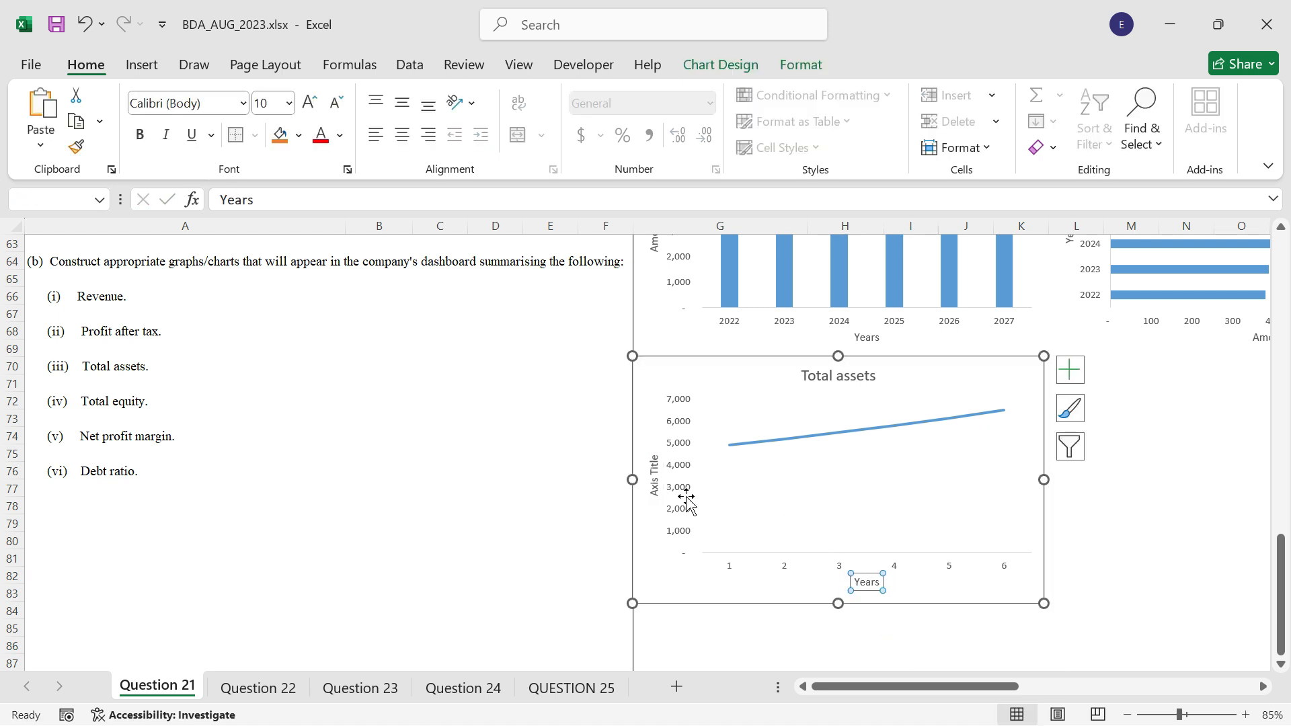
left_click(650, 486)
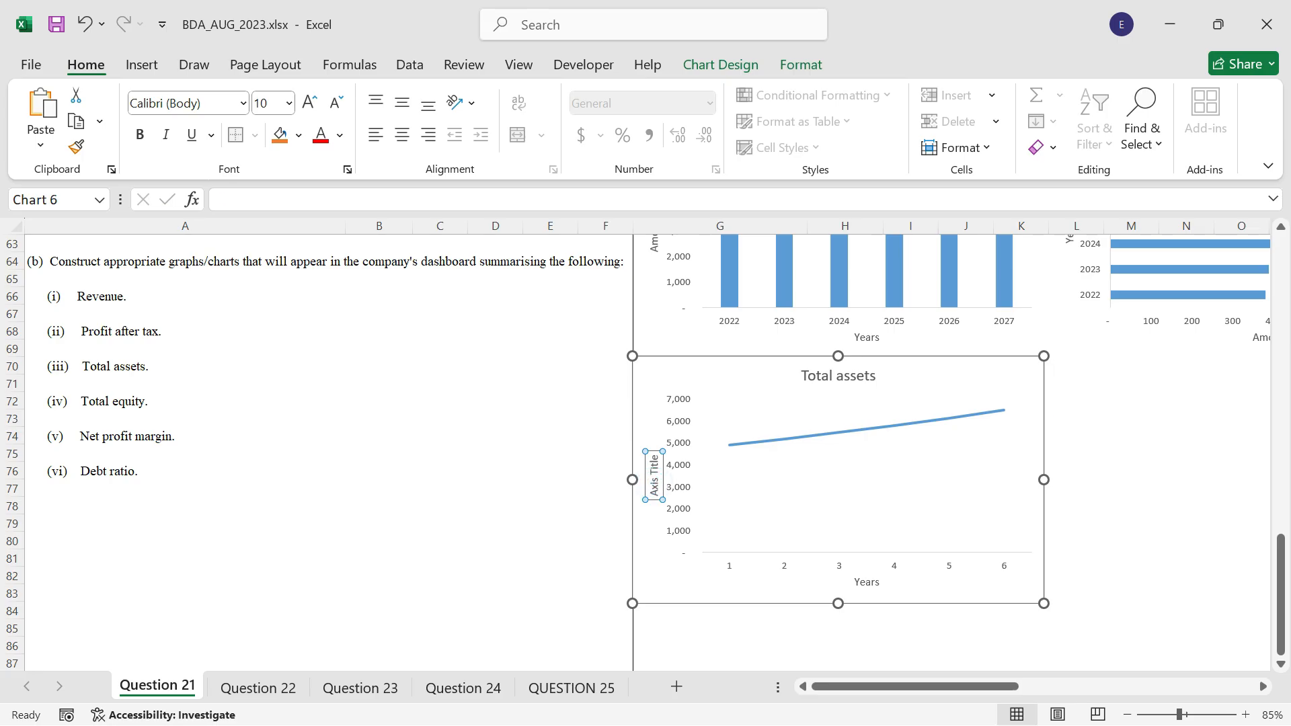
type("Amounts")
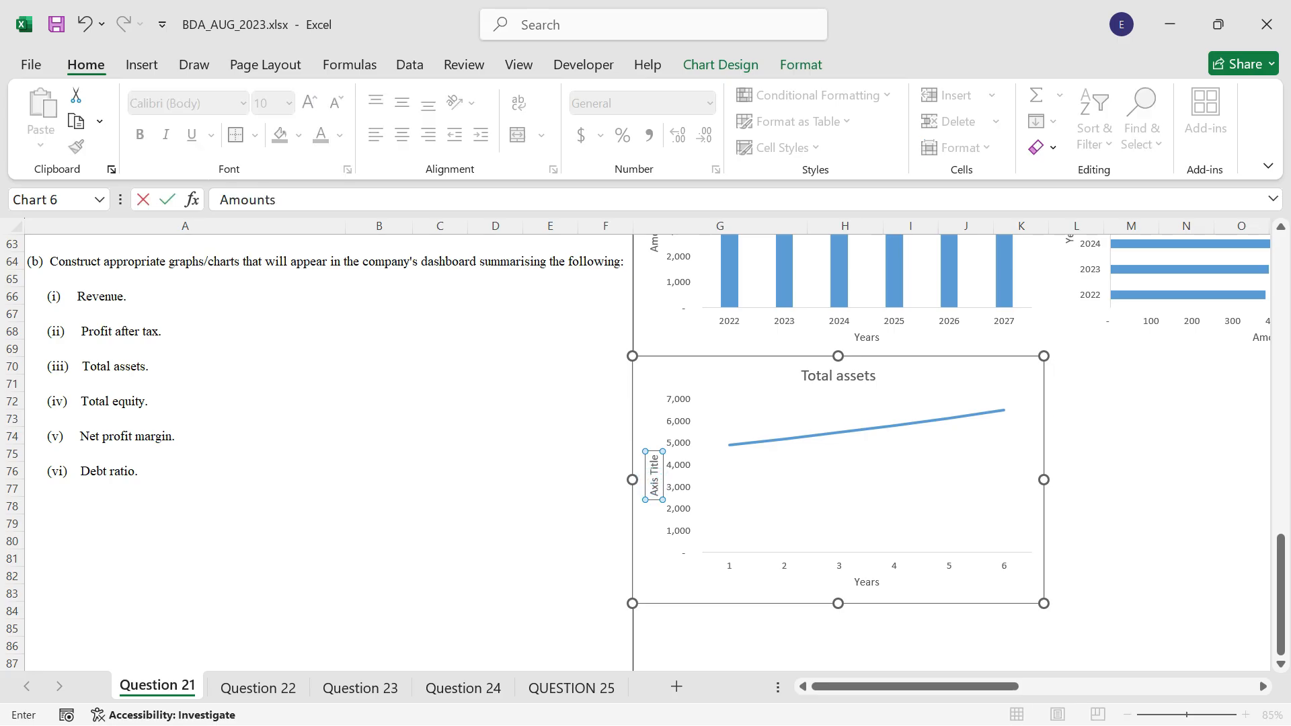
key("Return")
Step: Format the Total assets chart area with no fill and no border line, then close the formatting pane
double_click(947, 383)
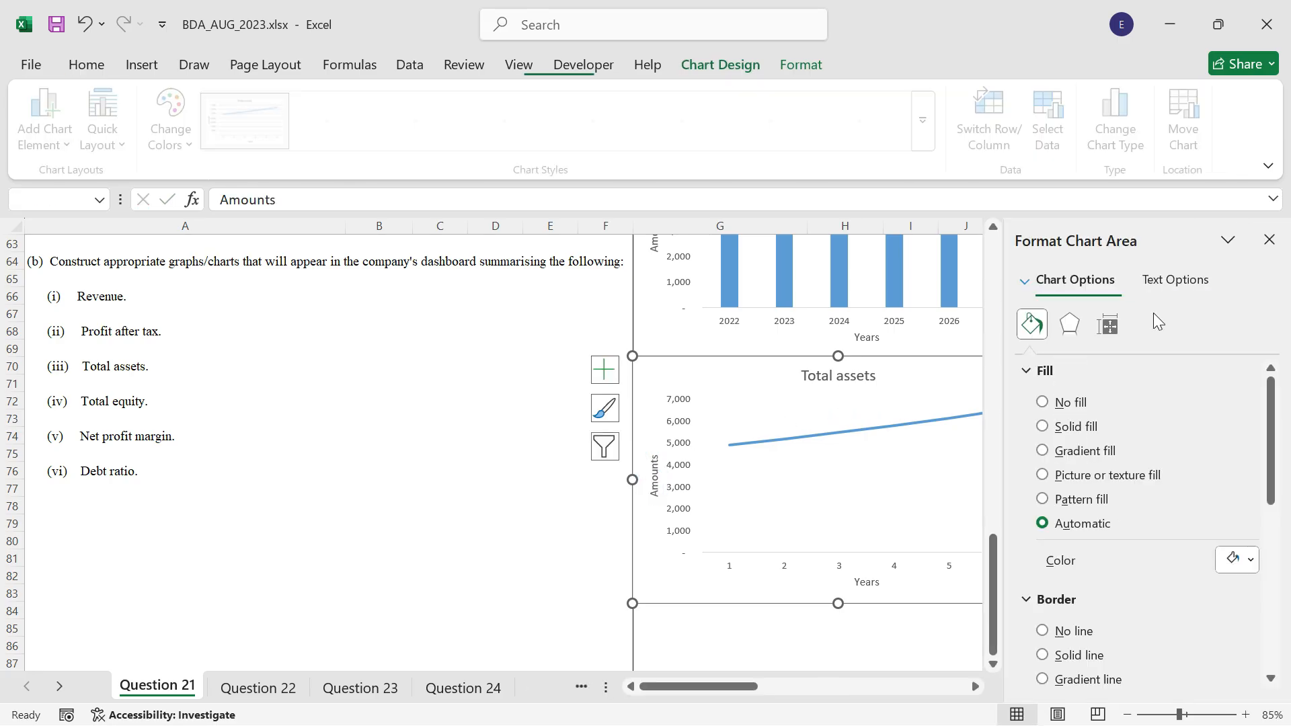
left_click(1071, 404)
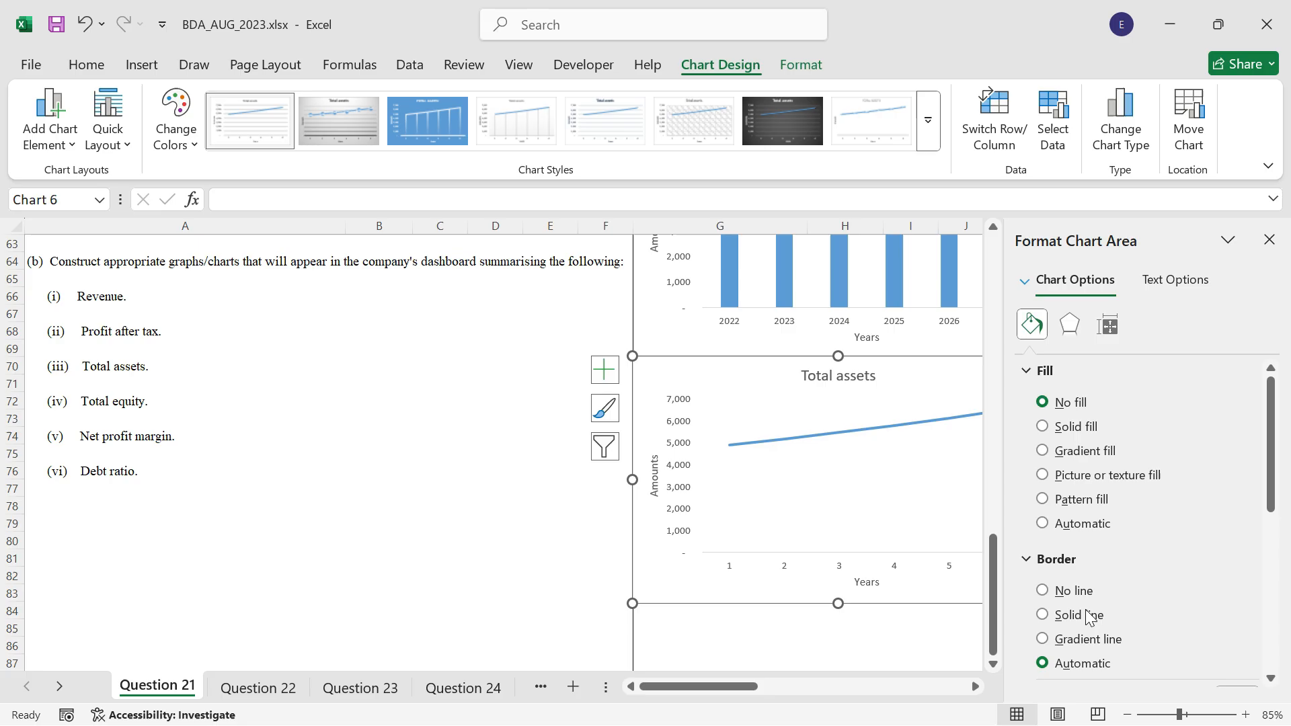
left_click(1043, 591)
left_click(928, 642)
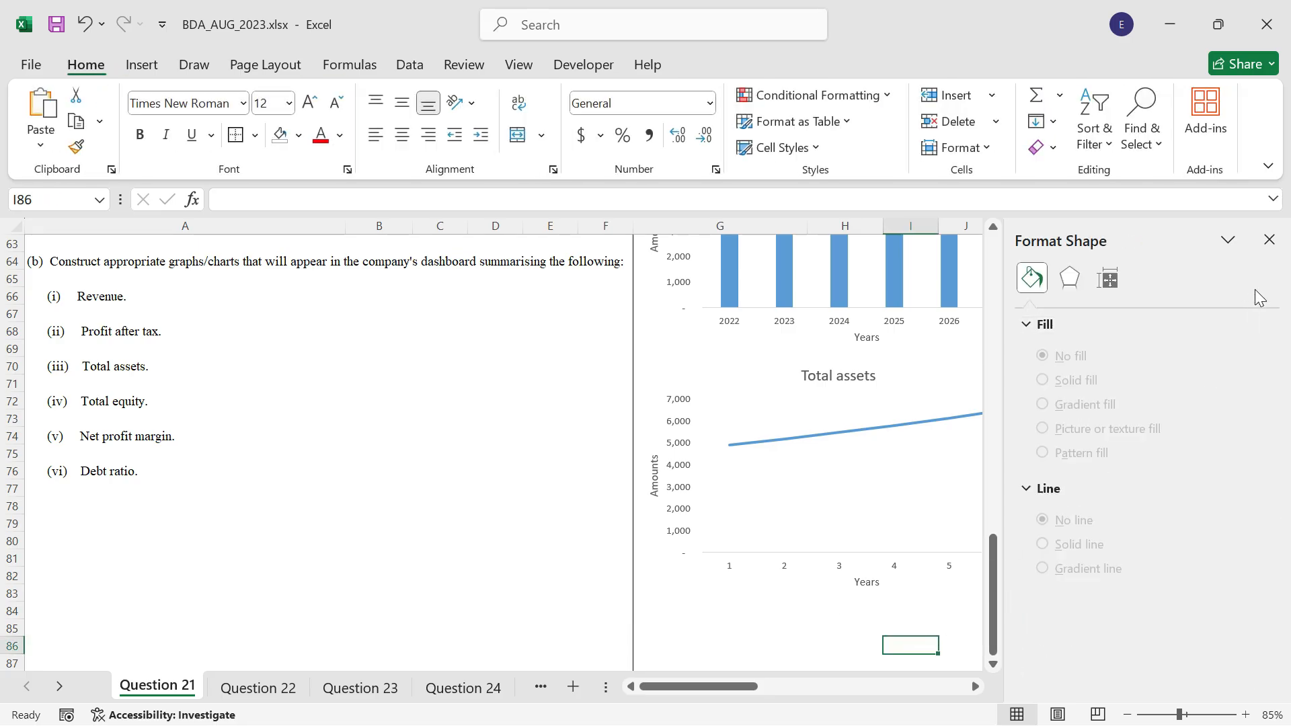
left_click(1270, 240)
left_click(1136, 531)
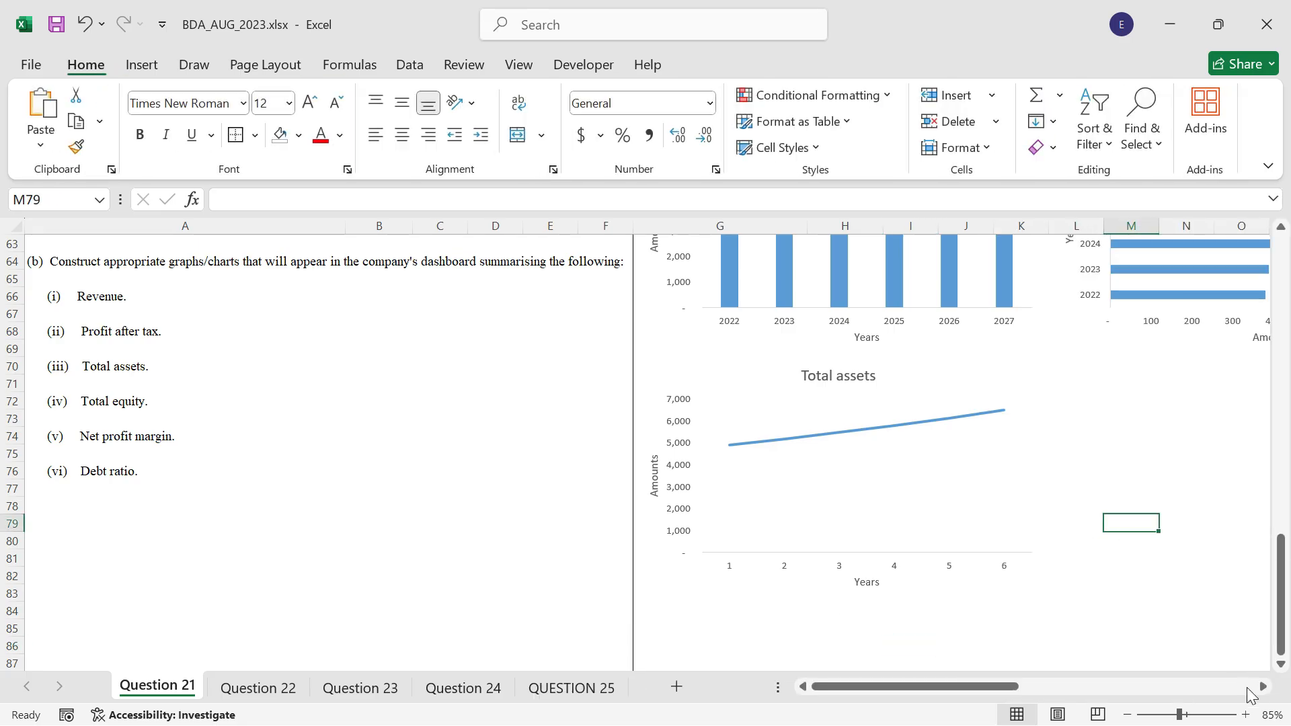
Step: Turn on built-in markers for the Total assets line series
double_click(860, 434)
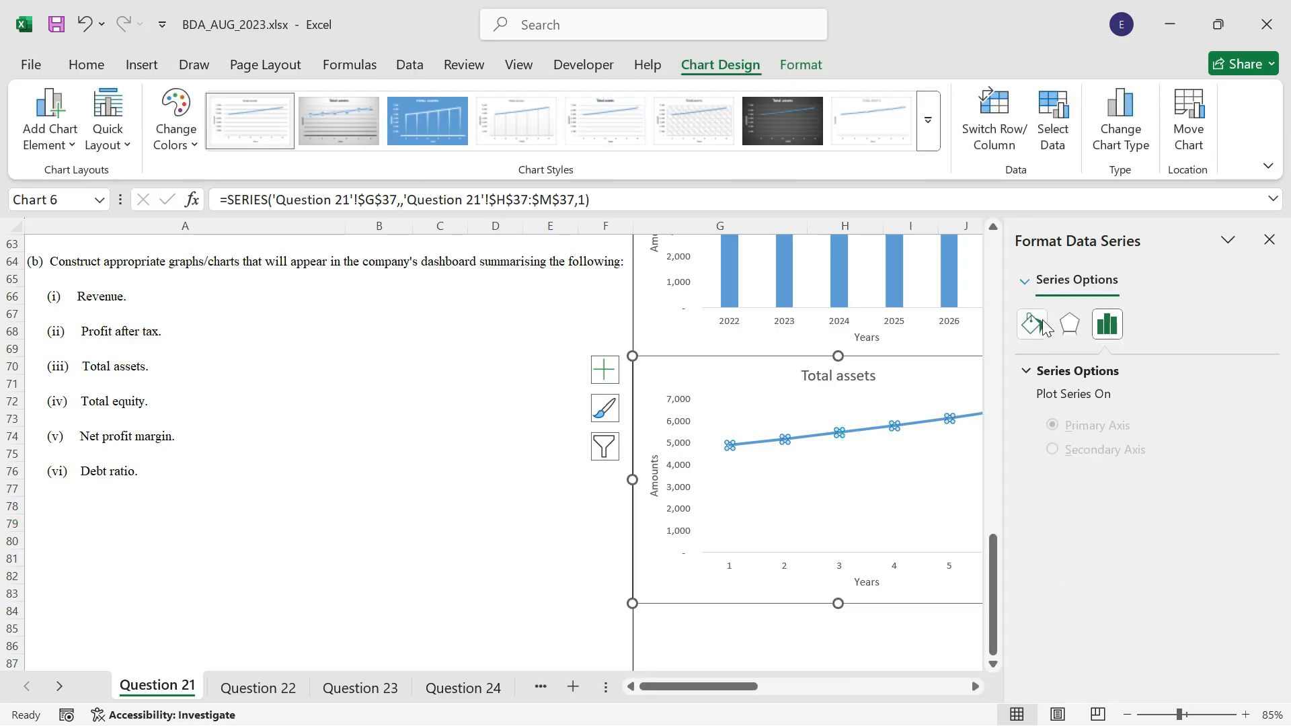
left_click(1027, 324)
left_click(1102, 369)
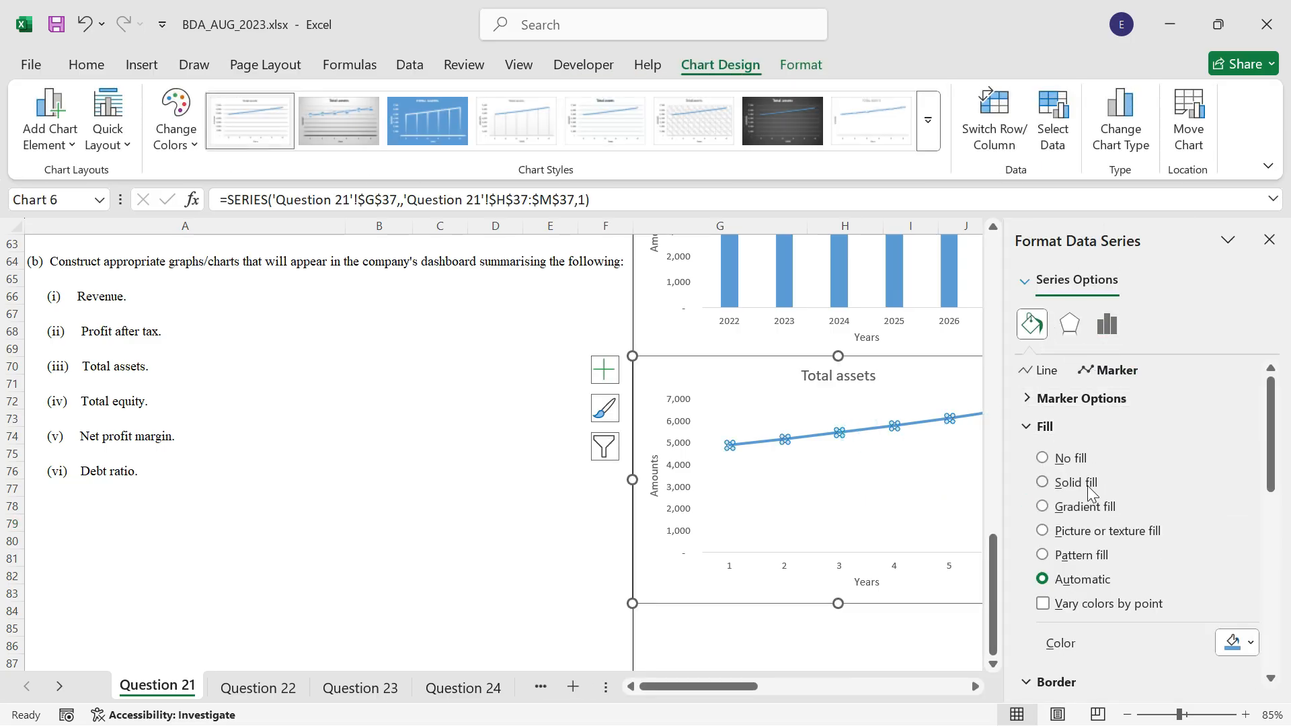
left_click(1095, 399)
left_click(1043, 479)
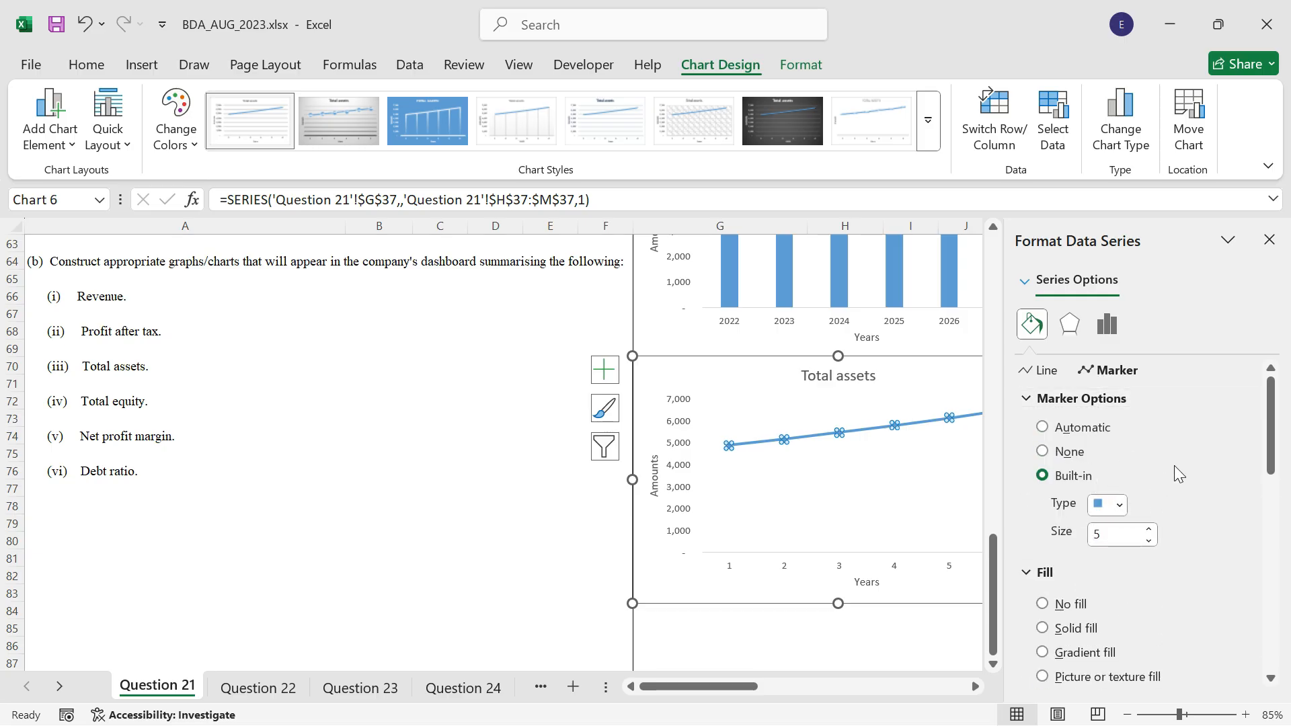
Step: Deselect the Total assets chart and close the formatting pane
left_click(907, 490)
left_click(901, 637)
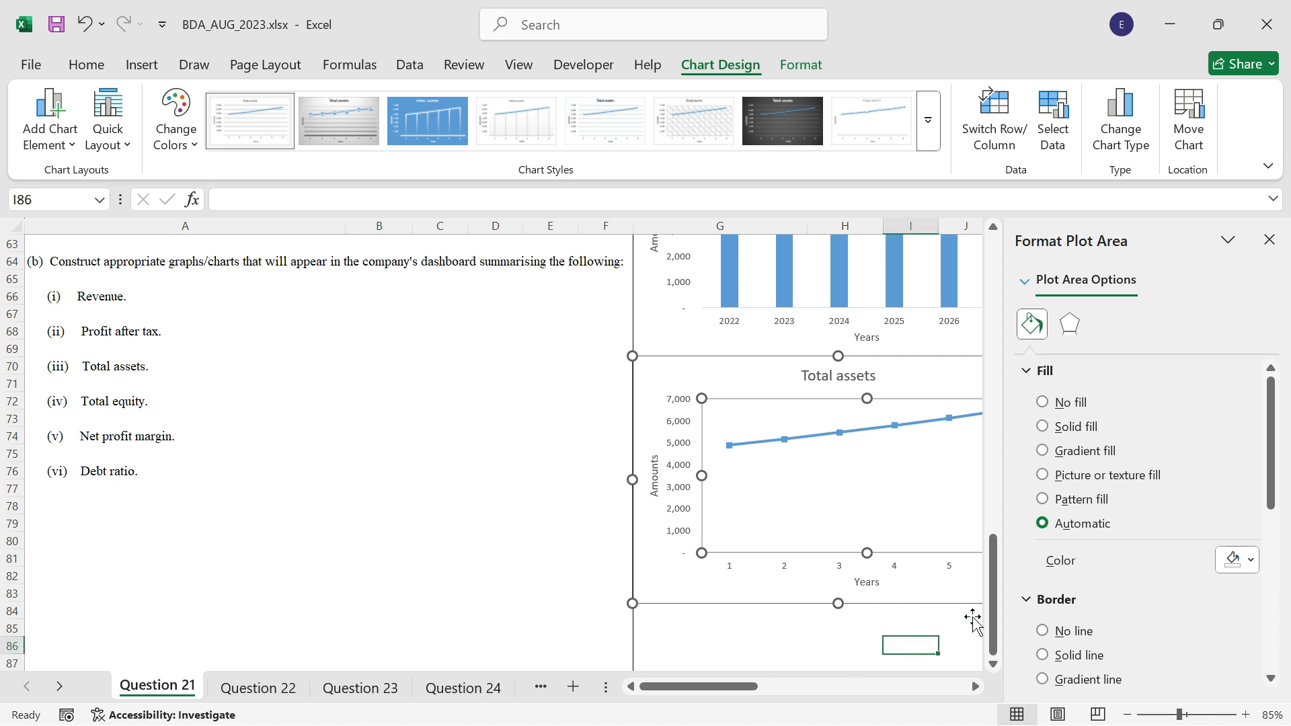
left_click(1265, 243)
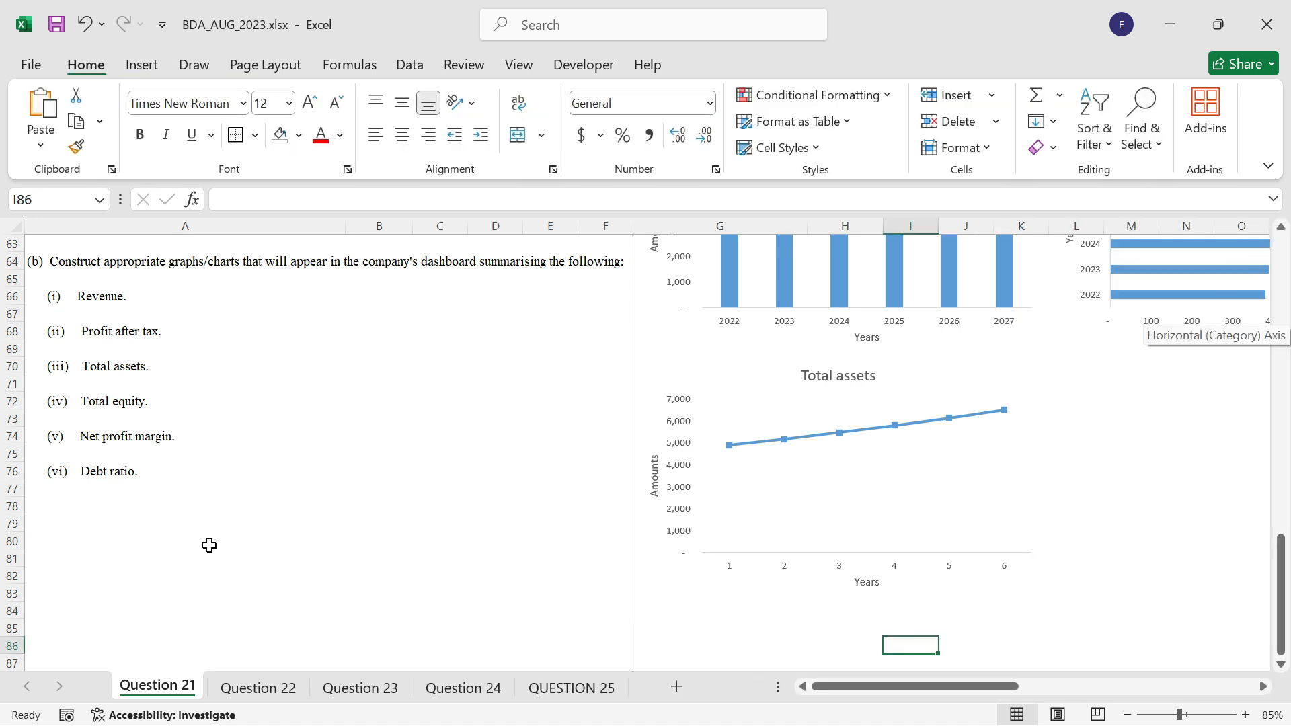
Step: Insert a recommended Clustered Column chart from the Total equity row, G44:M44, of the forecast statements
scroll(1110, 624, "up", 9)
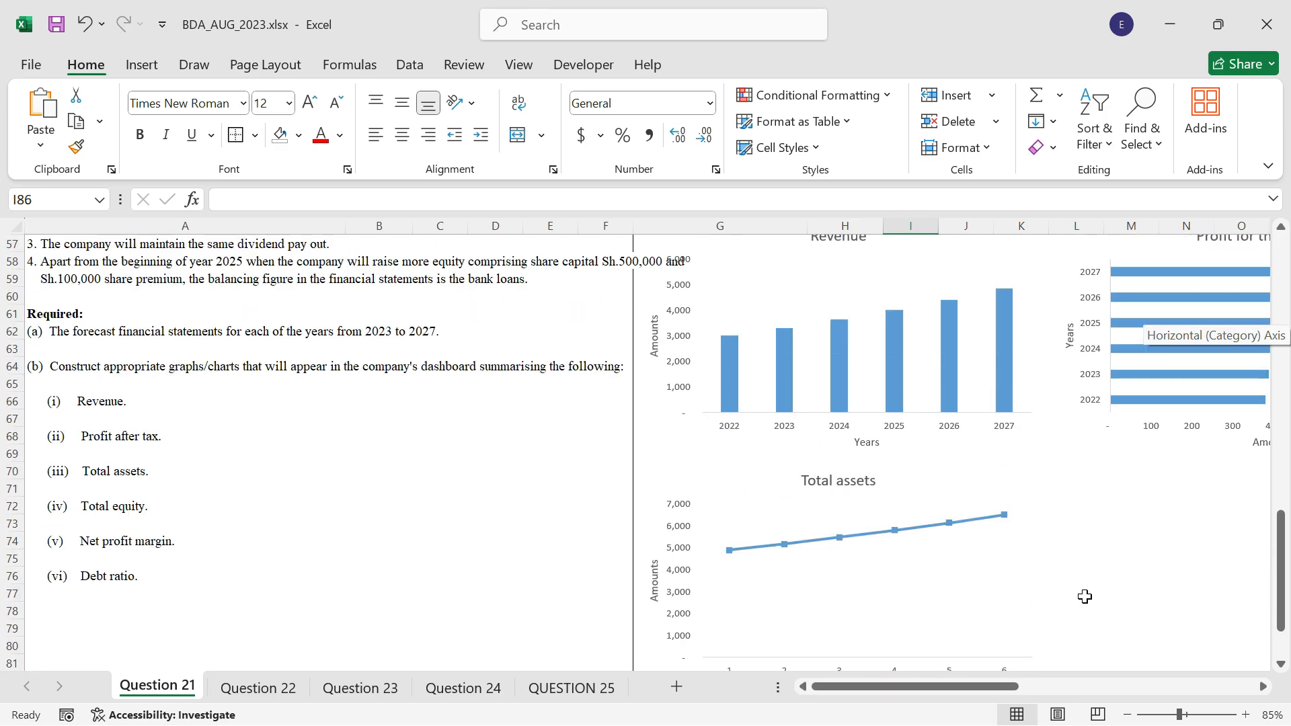
scroll(936, 536, "up", 1)
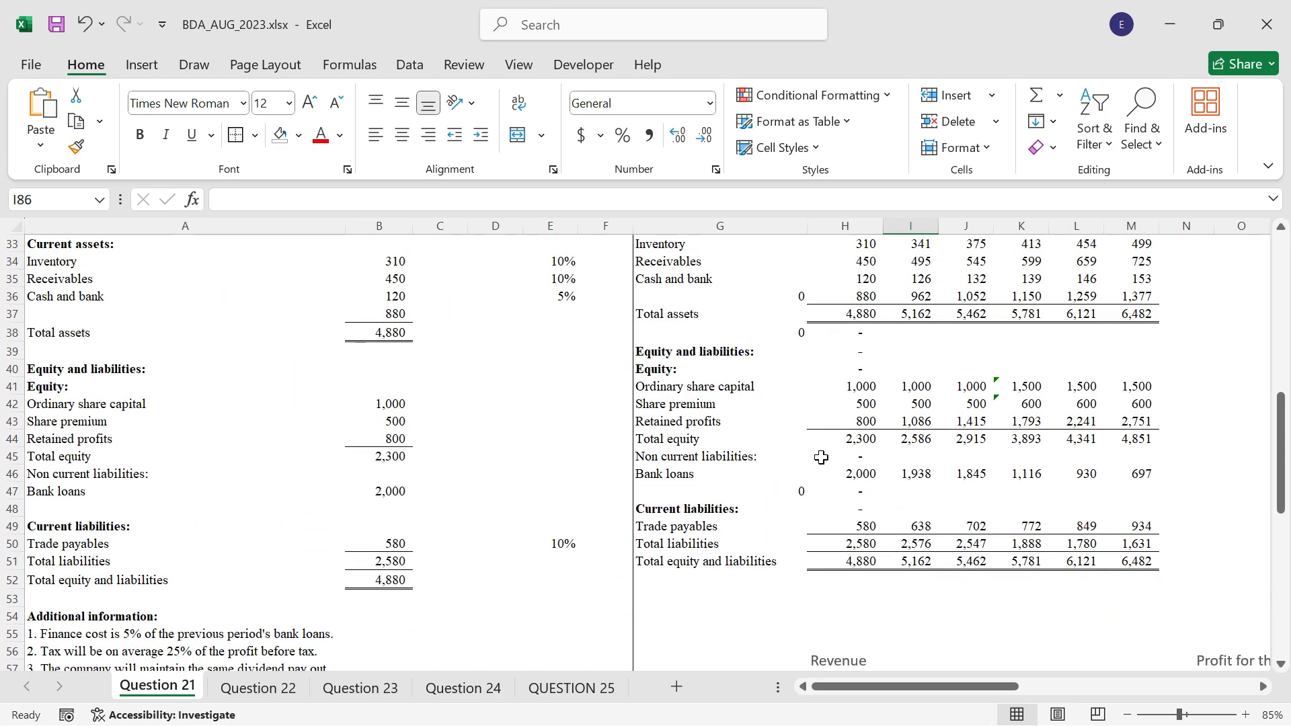
left_click_drag(667, 436, 1098, 434)
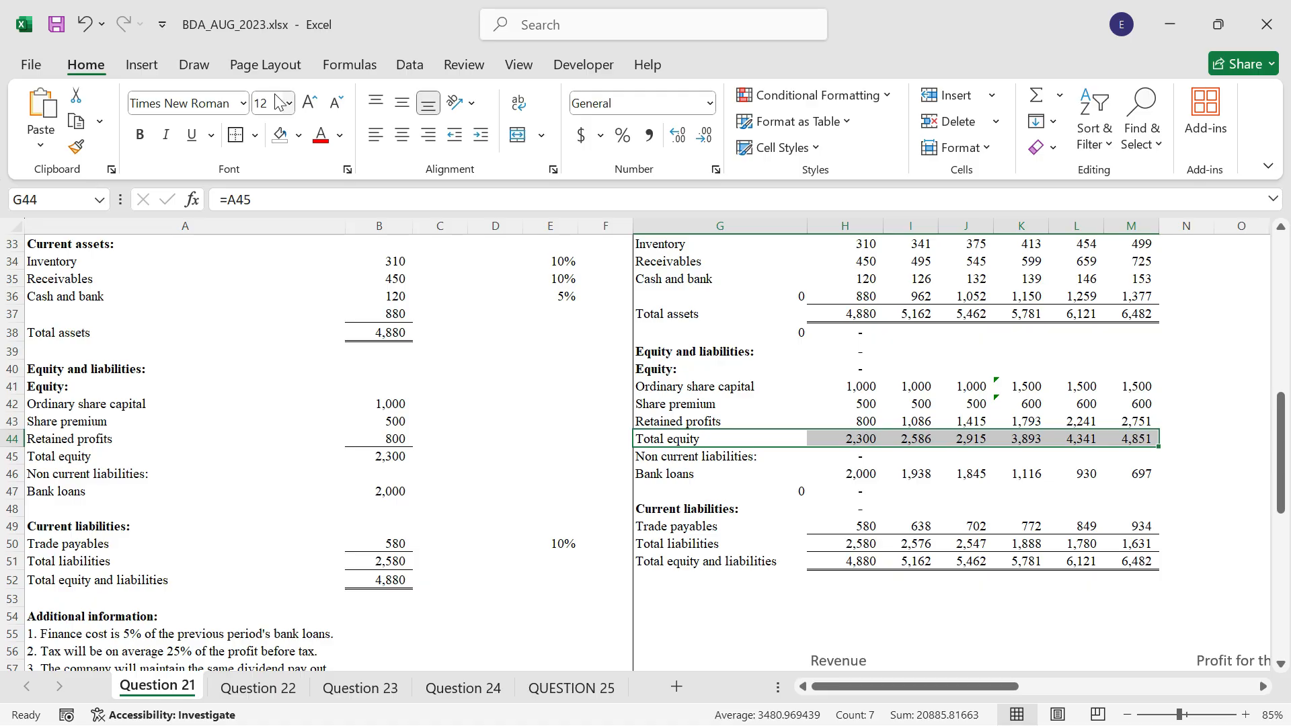
left_click(143, 65)
left_click(351, 124)
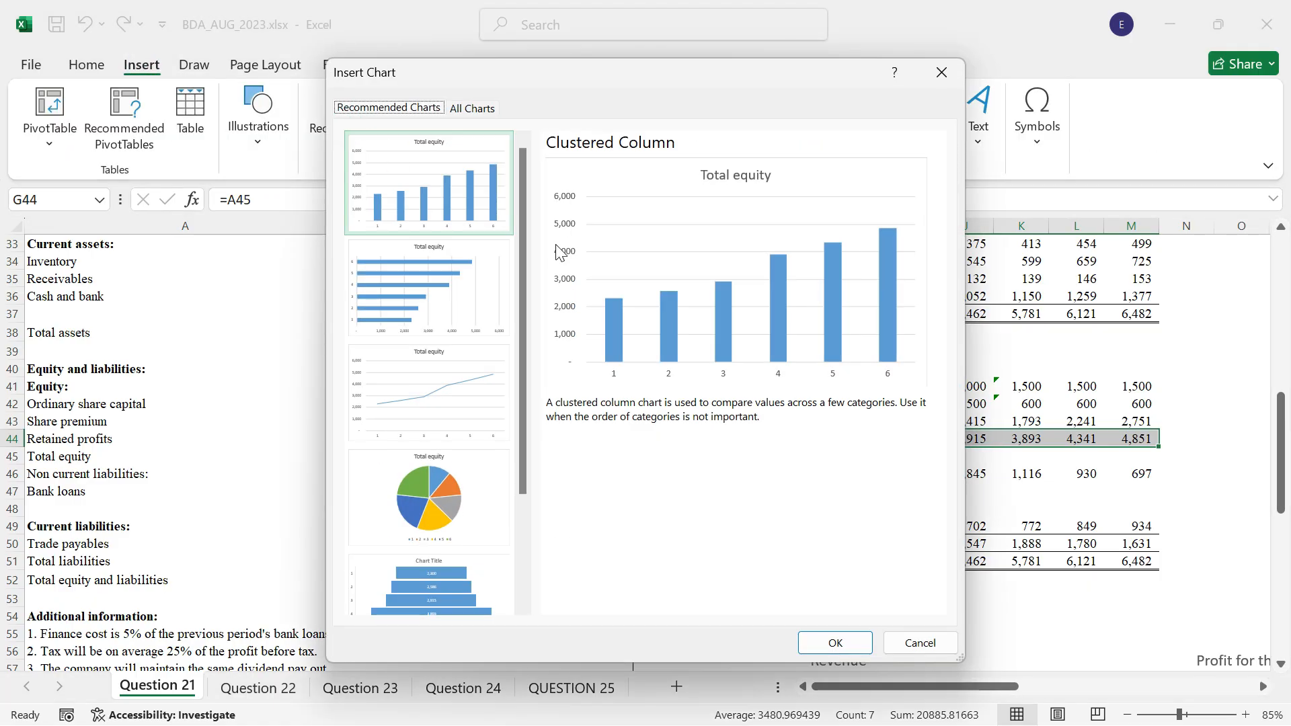
left_click(834, 642)
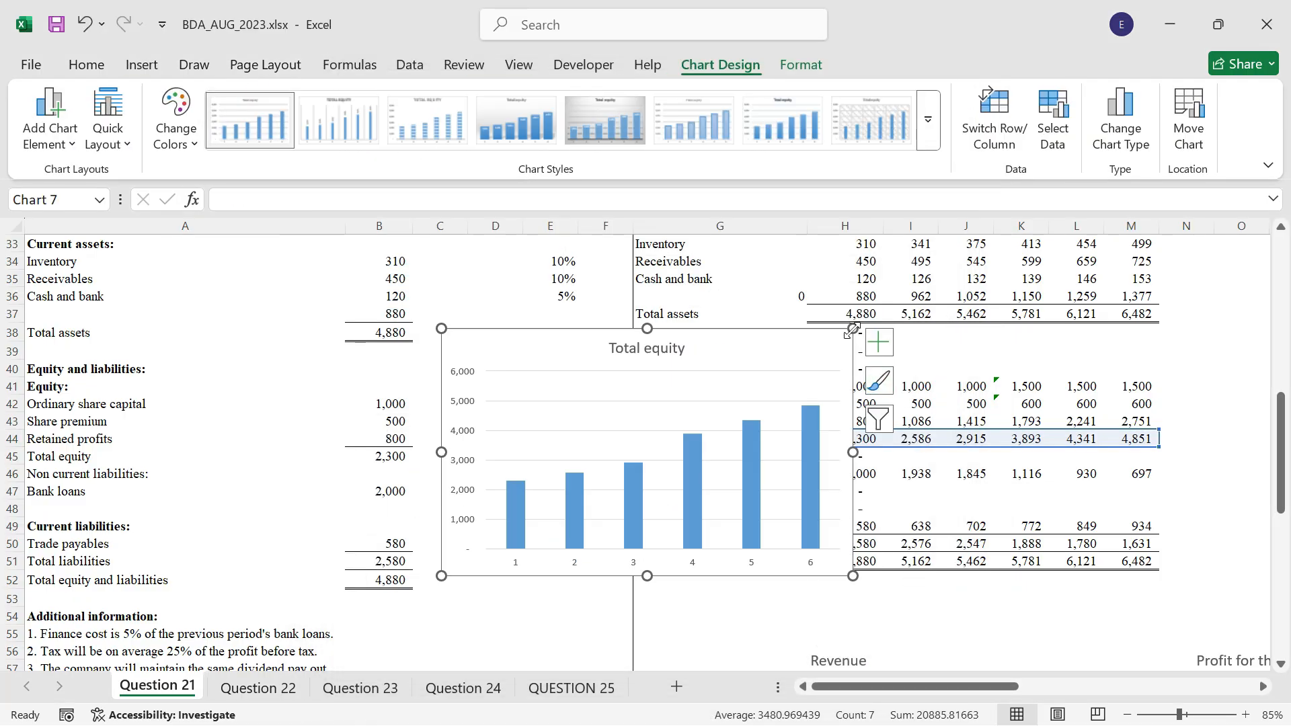
Step: Move the Total equity chart to the empty area beneath the Profit for the year chart, beside Total assets
key("Delete")
scroll(1161, 612, "down", 3)
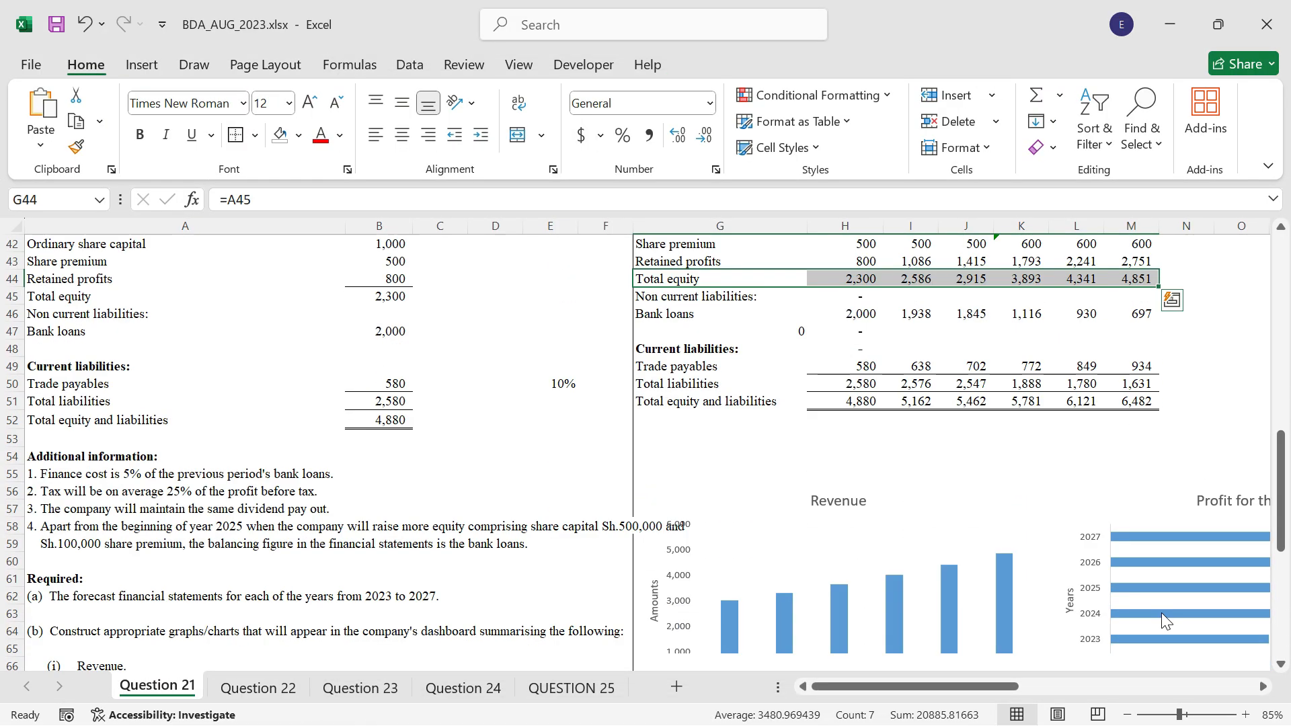
scroll(1161, 612, "down", 4)
left_click(1114, 512)
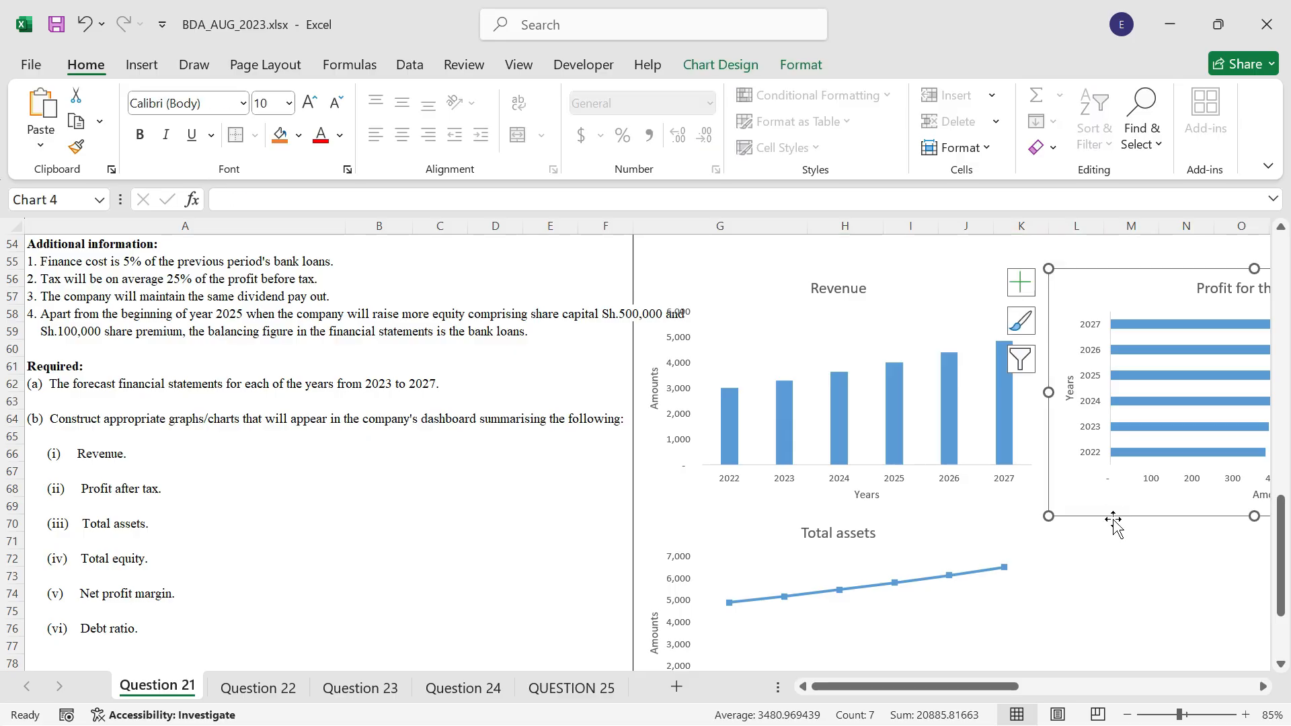
left_click(1089, 530)
key("ctrl+v")
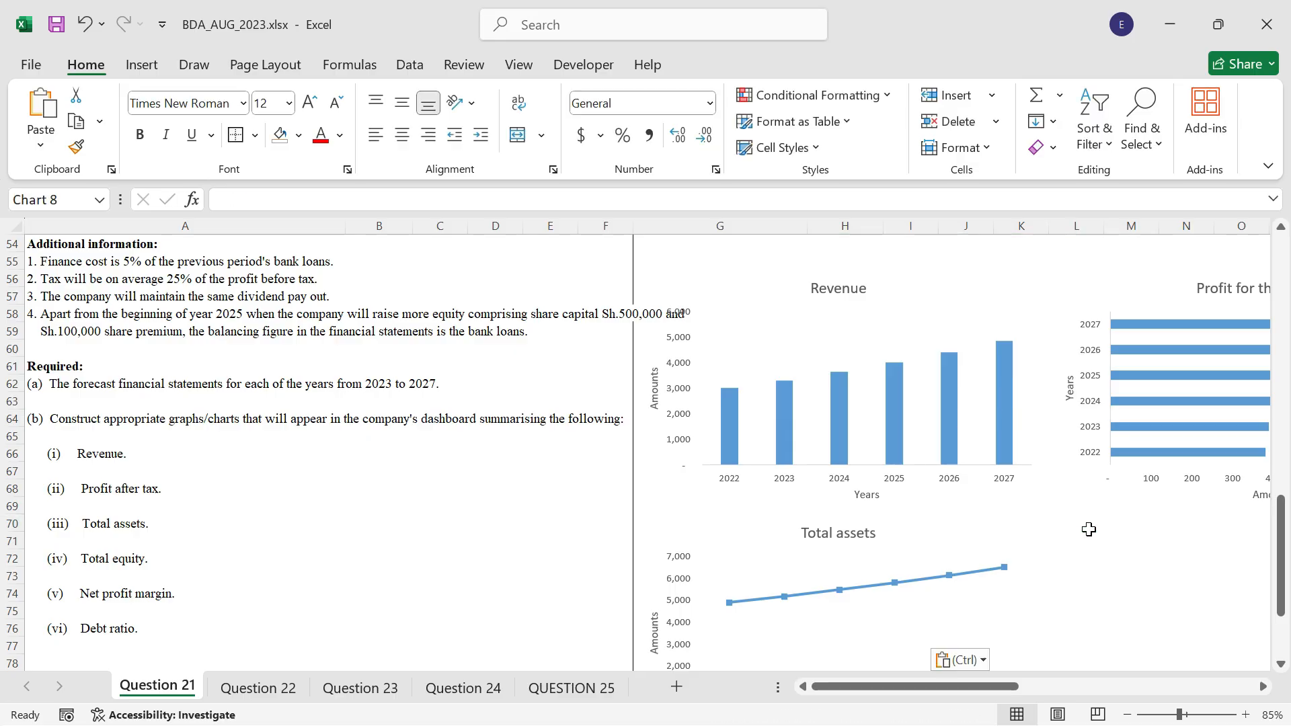
scroll(1257, 703, "right", 8)
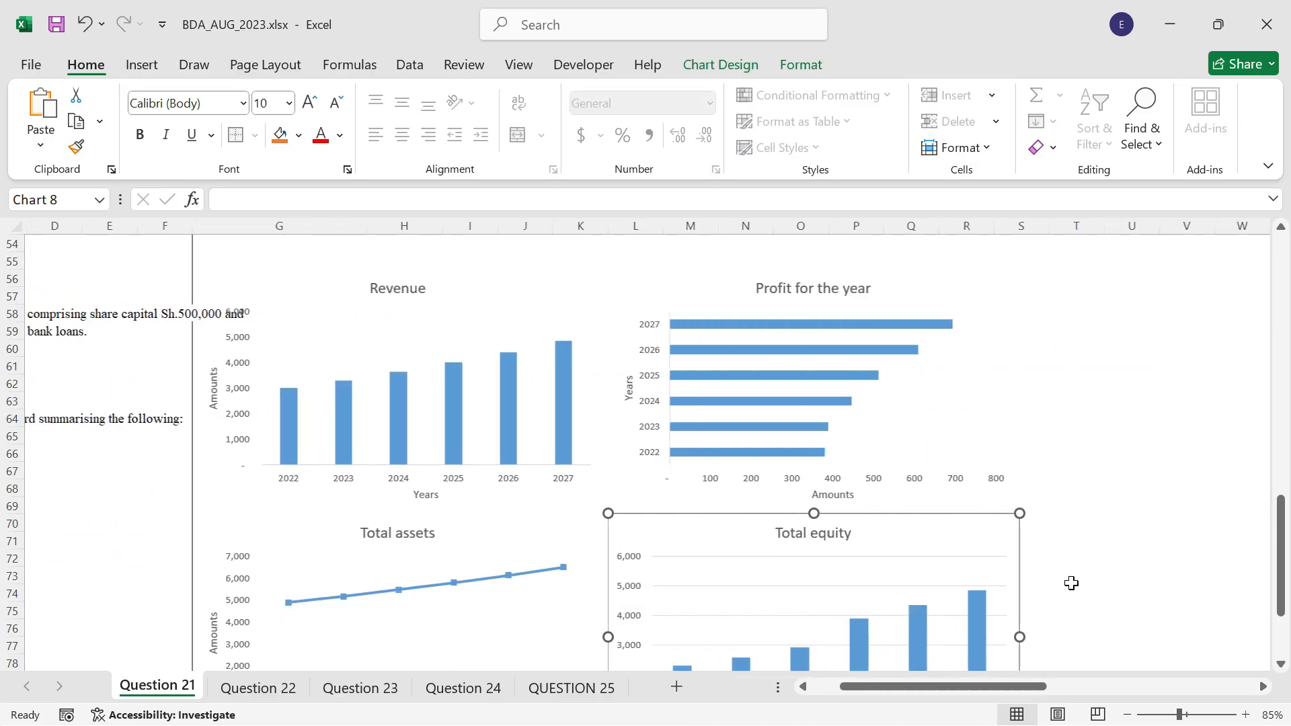
scroll(951, 438, "down", 5)
scroll(924, 444, "down", 1)
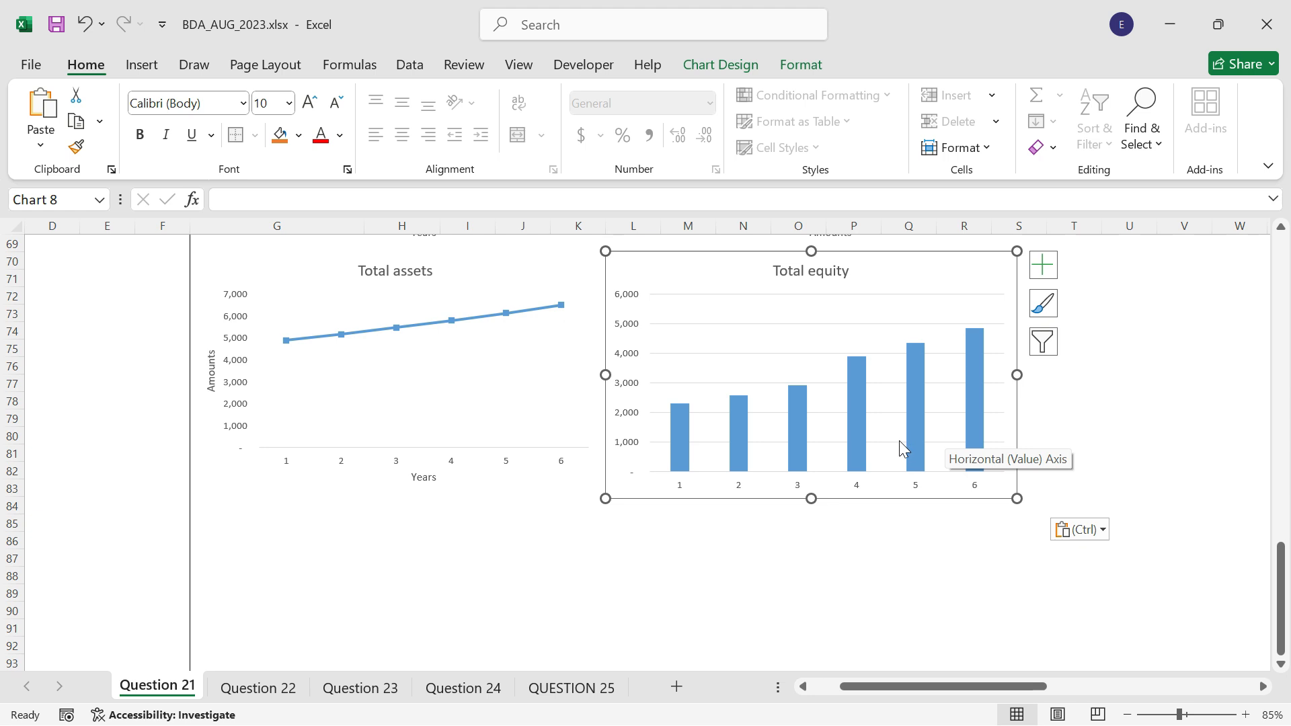
Step: Add axis titles to the Total equity chart and remove its gridlines
scroll(905, 449, "up", 1)
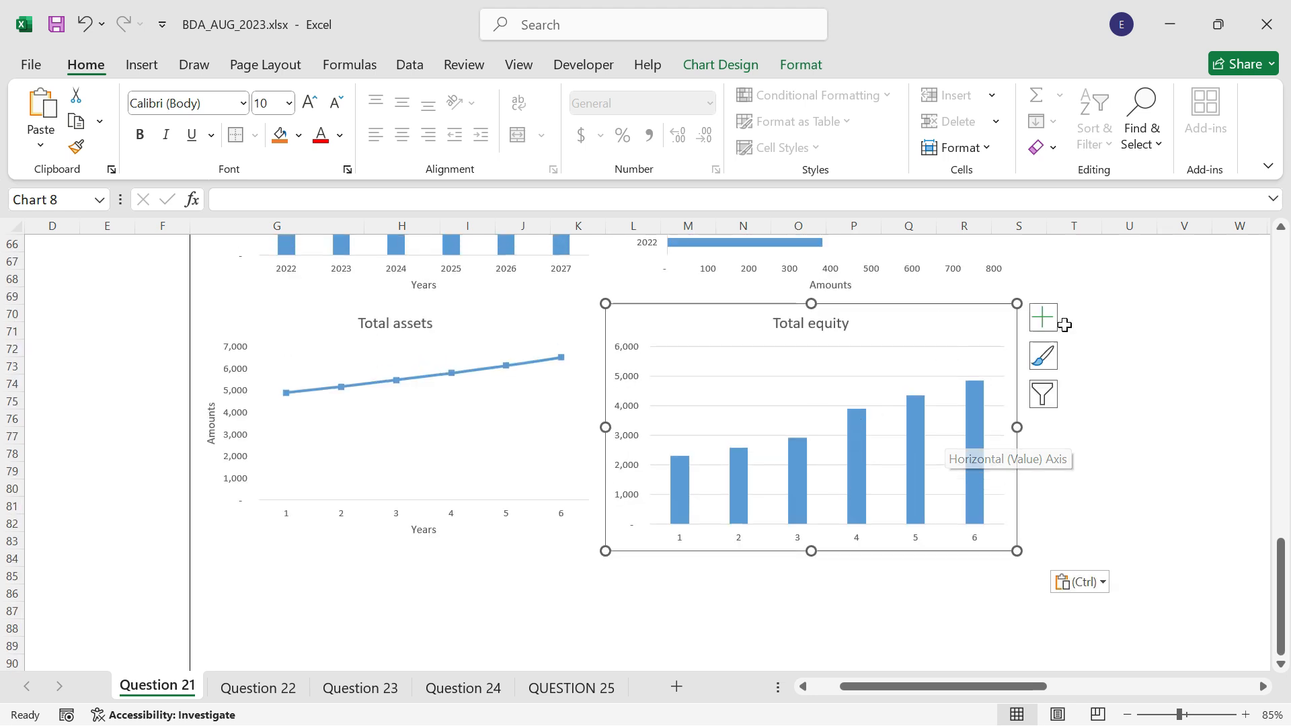
left_click(1043, 317)
left_click(1115, 378)
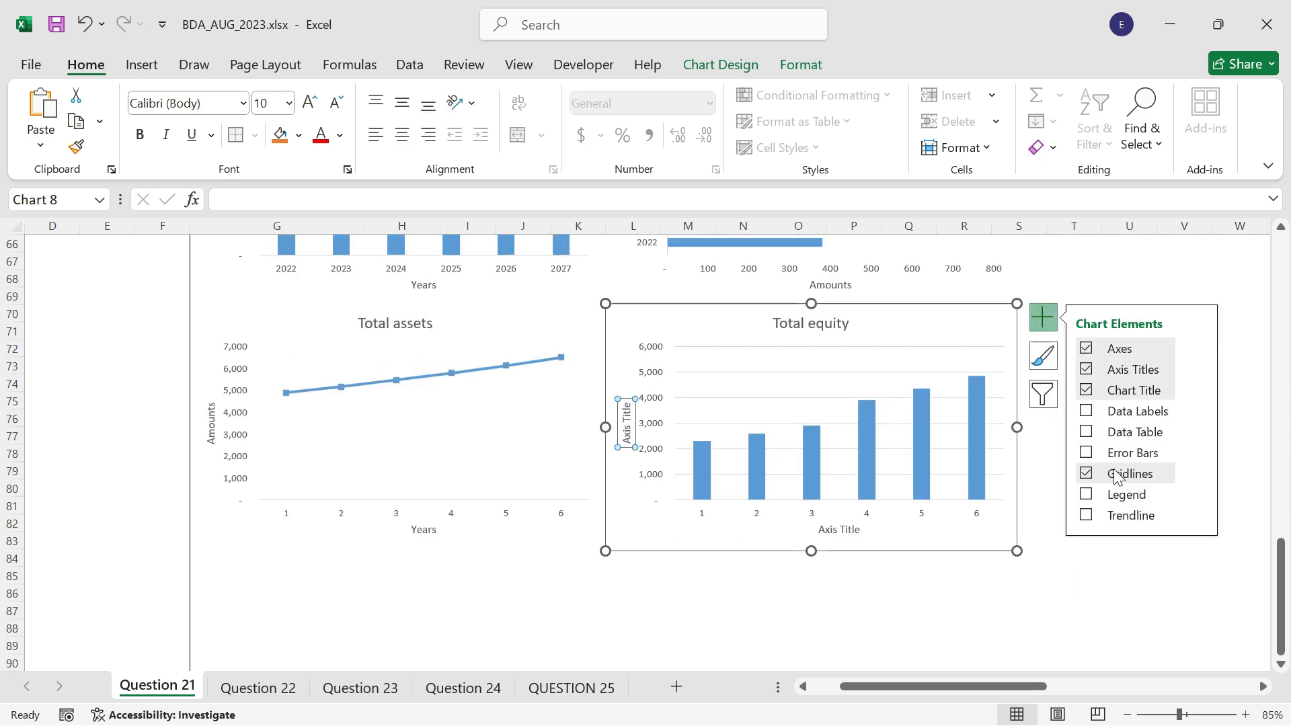
left_click(1102, 474)
left_click(960, 628)
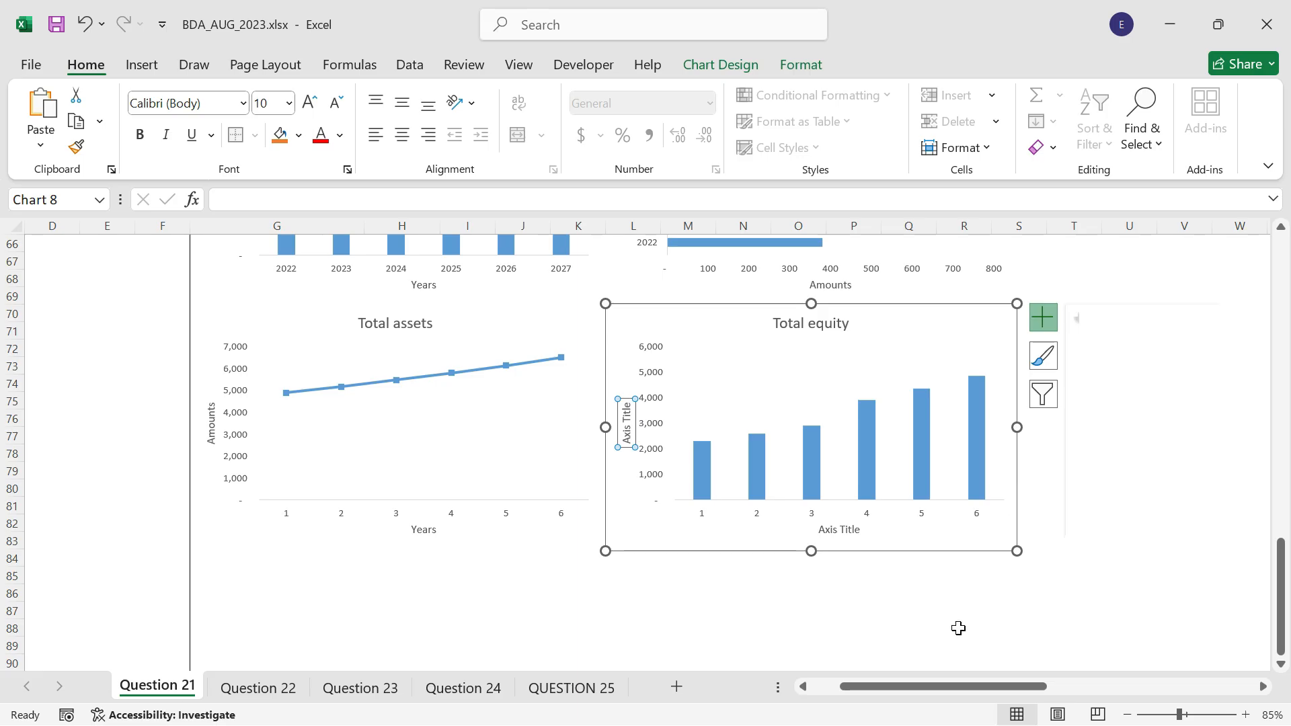
left_click(961, 626)
Step: Title the Total equity chart's horizontal axis "Years" and its vertical axis "Amounts"
left_click(841, 530)
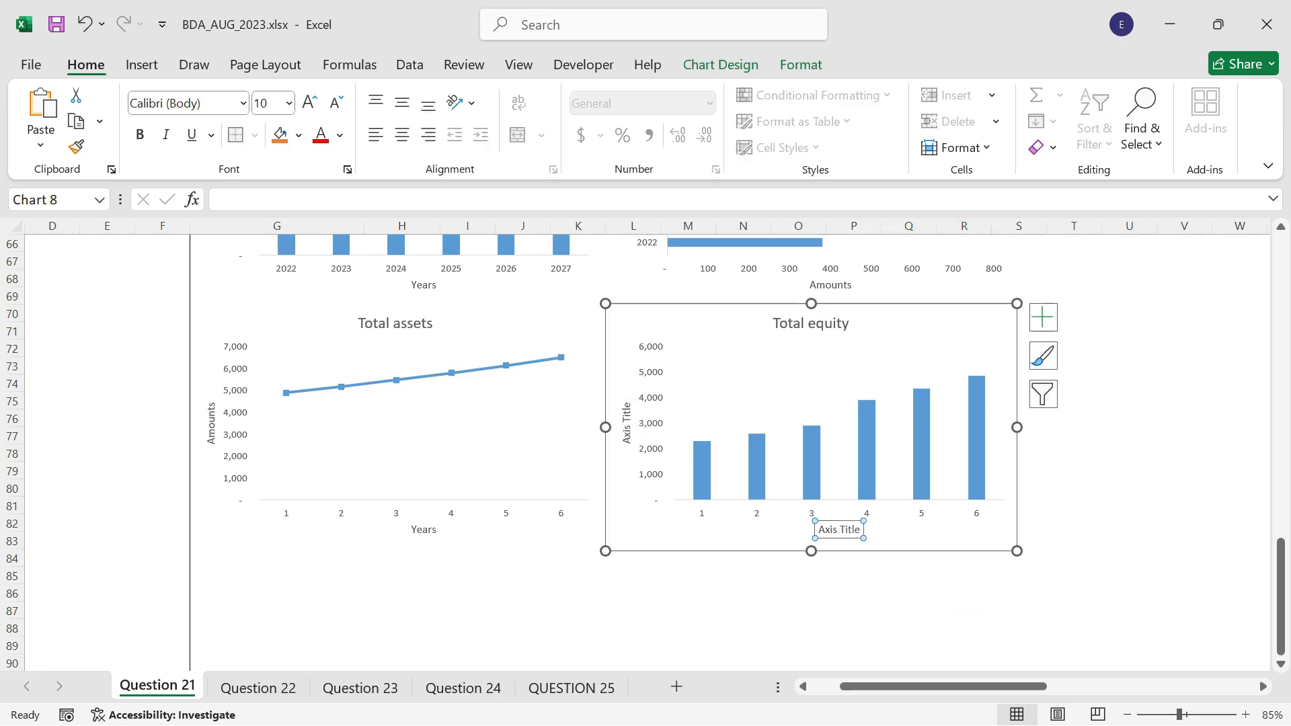
type("Years")
key("Return")
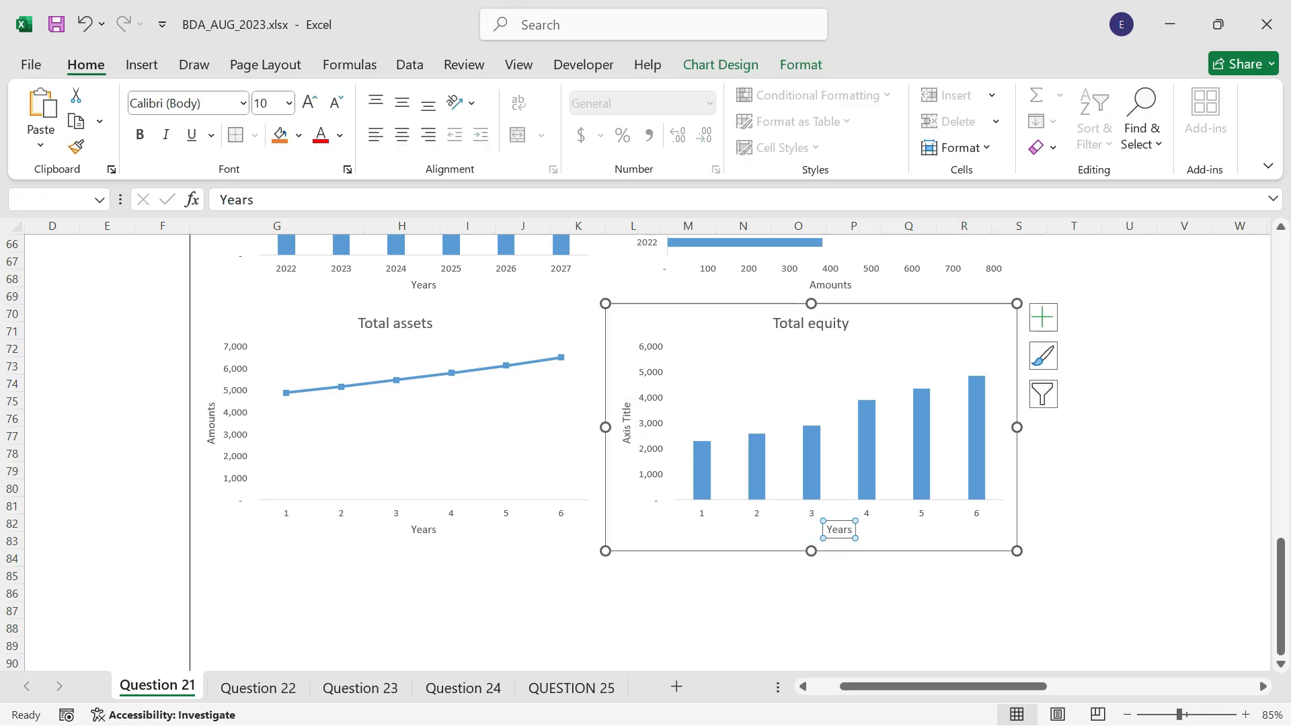
left_click(624, 418)
type("Amounts")
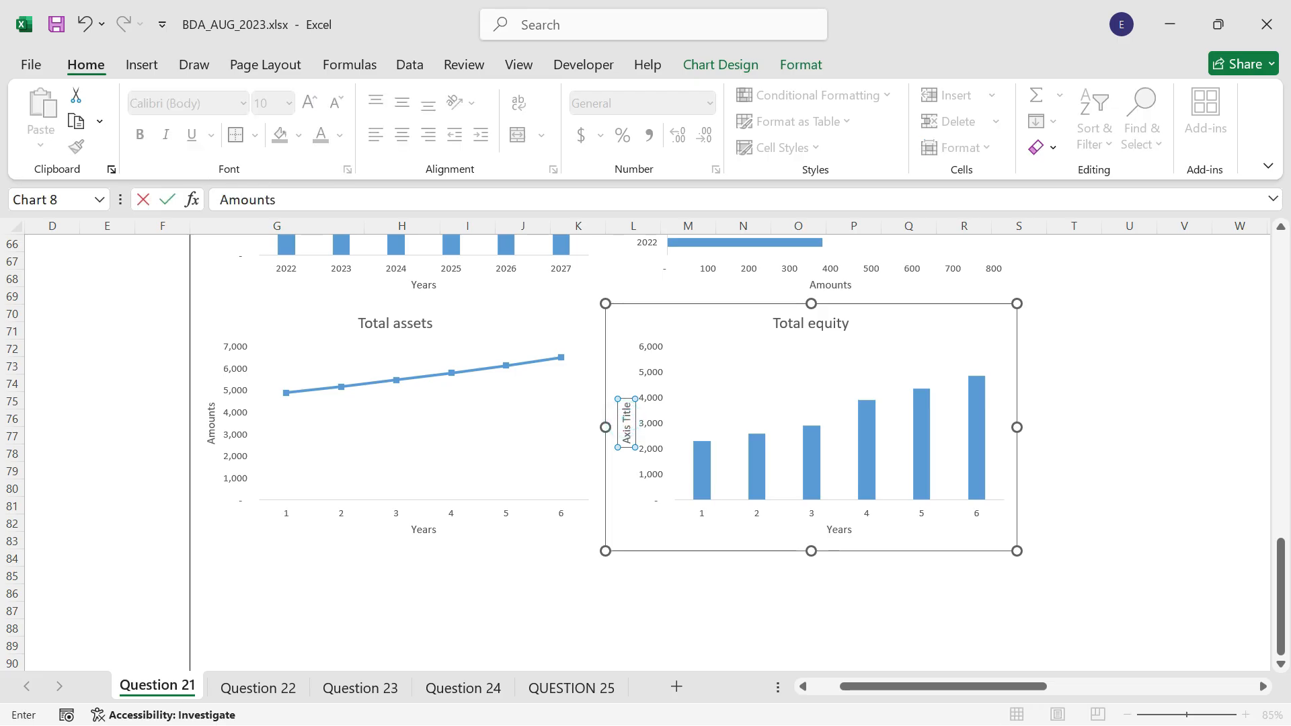
key("Return")
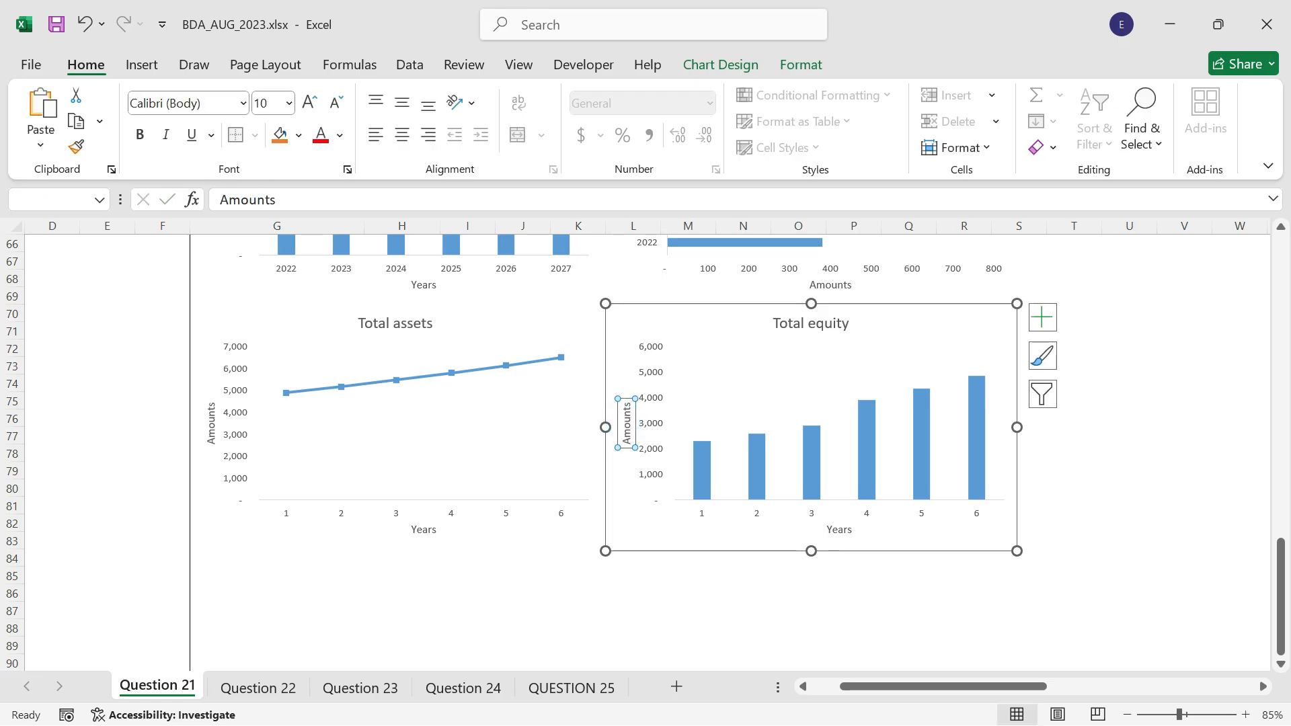
Step: Format the Total equity chart area with no fill and no border line
double_click(946, 328)
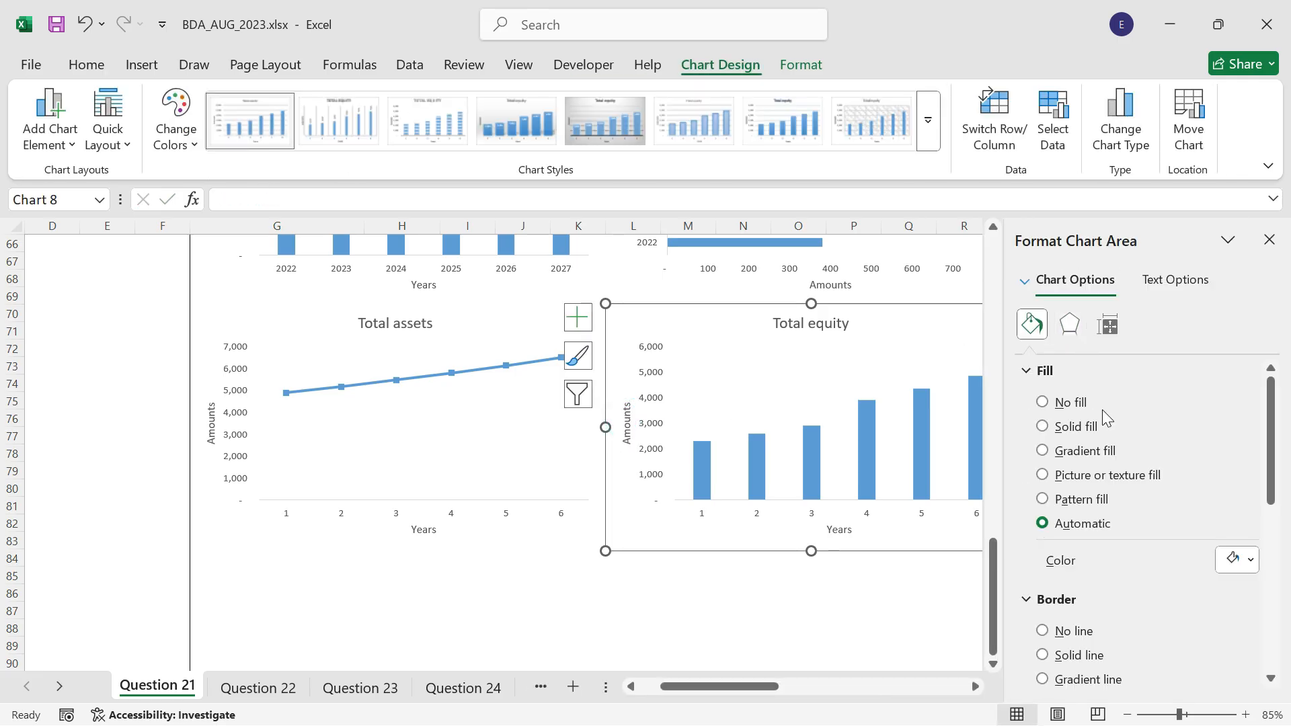
left_click(1072, 404)
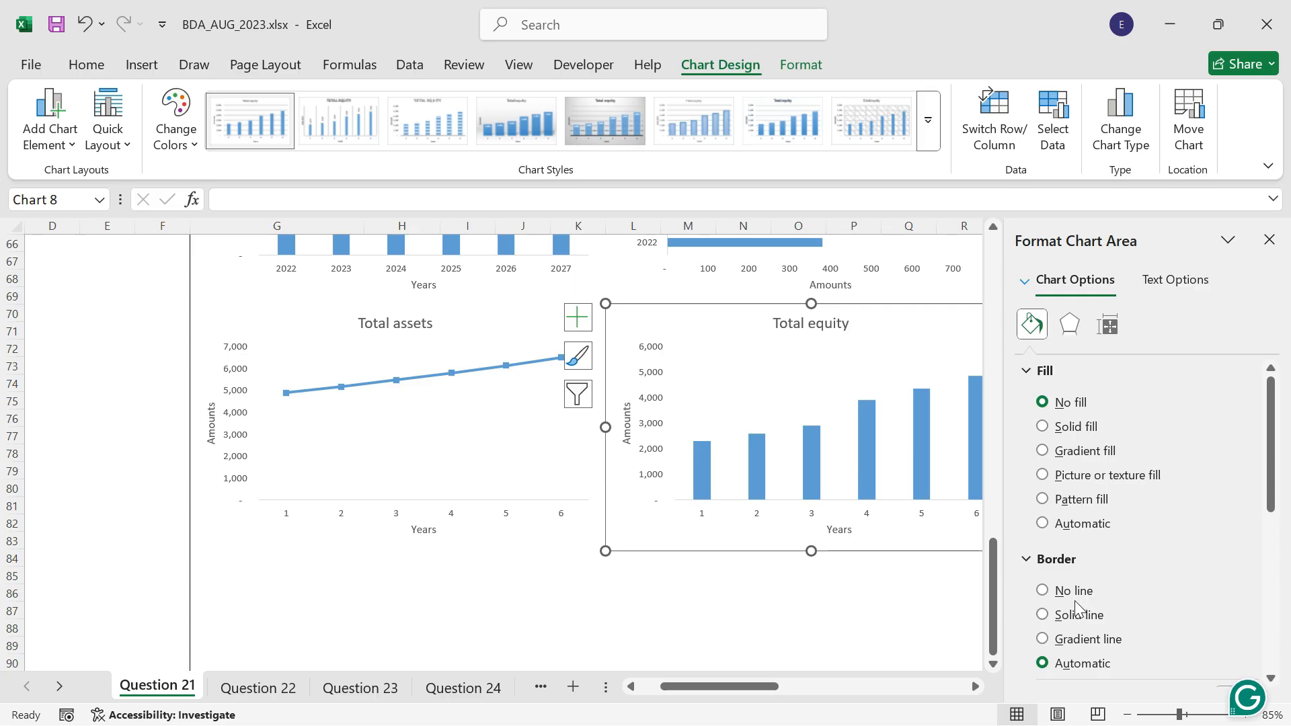
left_click(1048, 592)
left_click(941, 622)
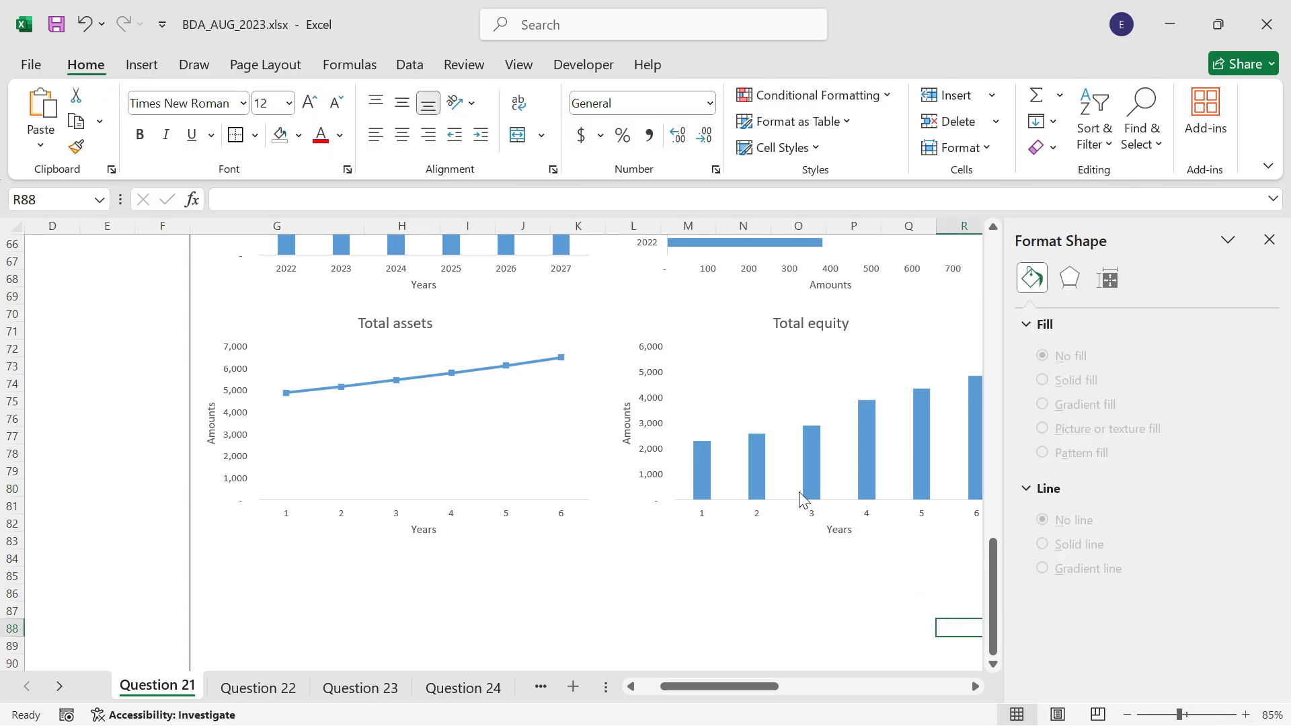
Step: Set the Total equity chart's horizontal axis labels to the years 2022 to 2027 in H27:M27
right_click(842, 386)
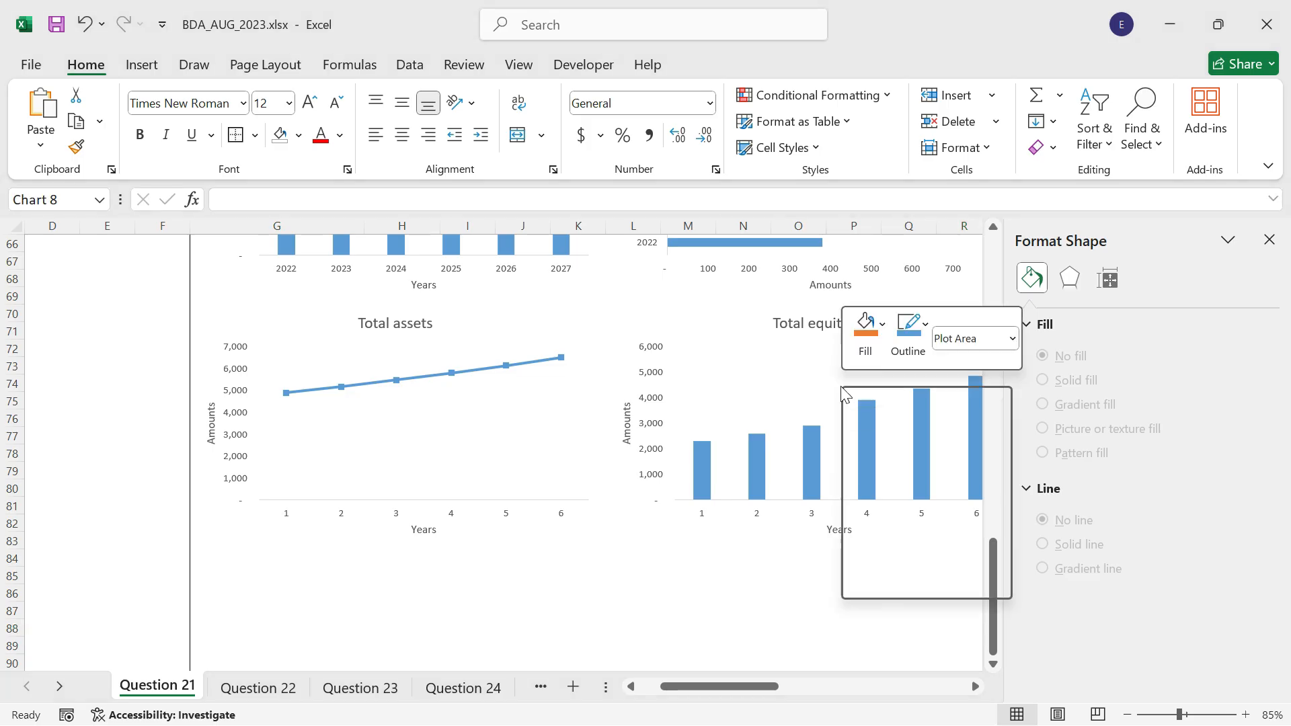
left_click(894, 522)
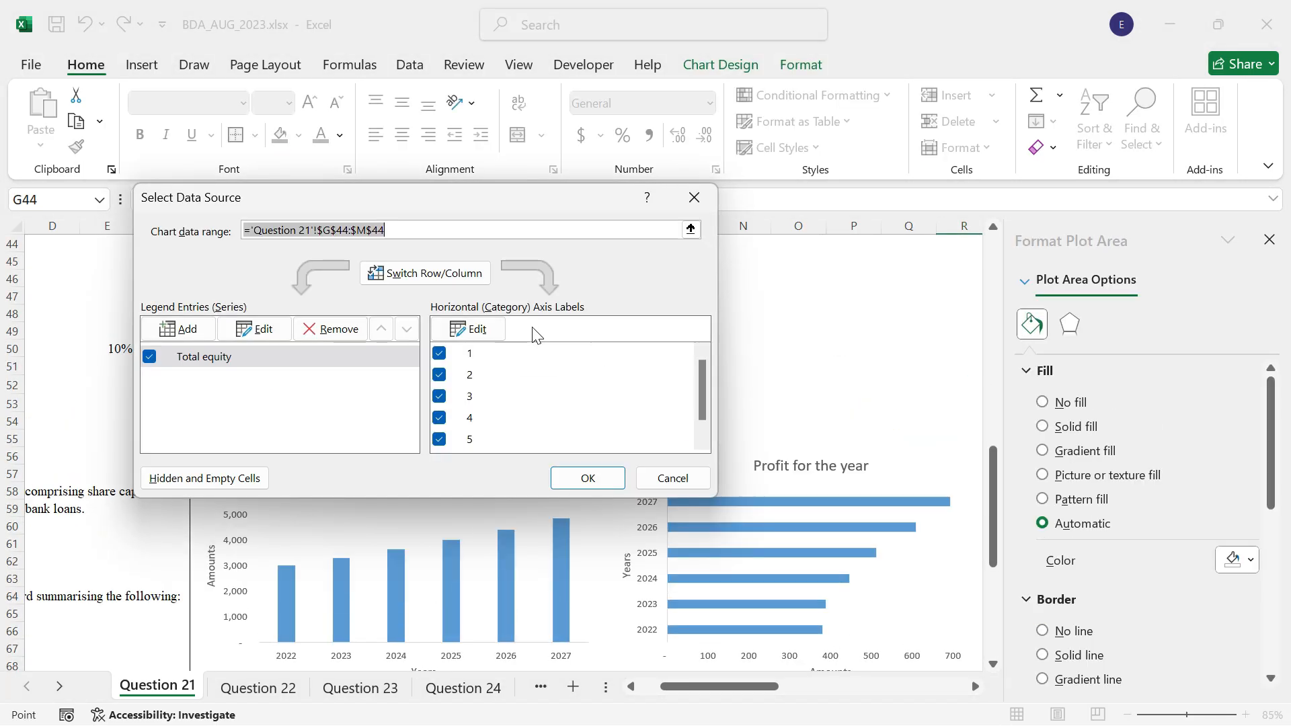
left_click(471, 328)
scroll(529, 422, "up", 7)
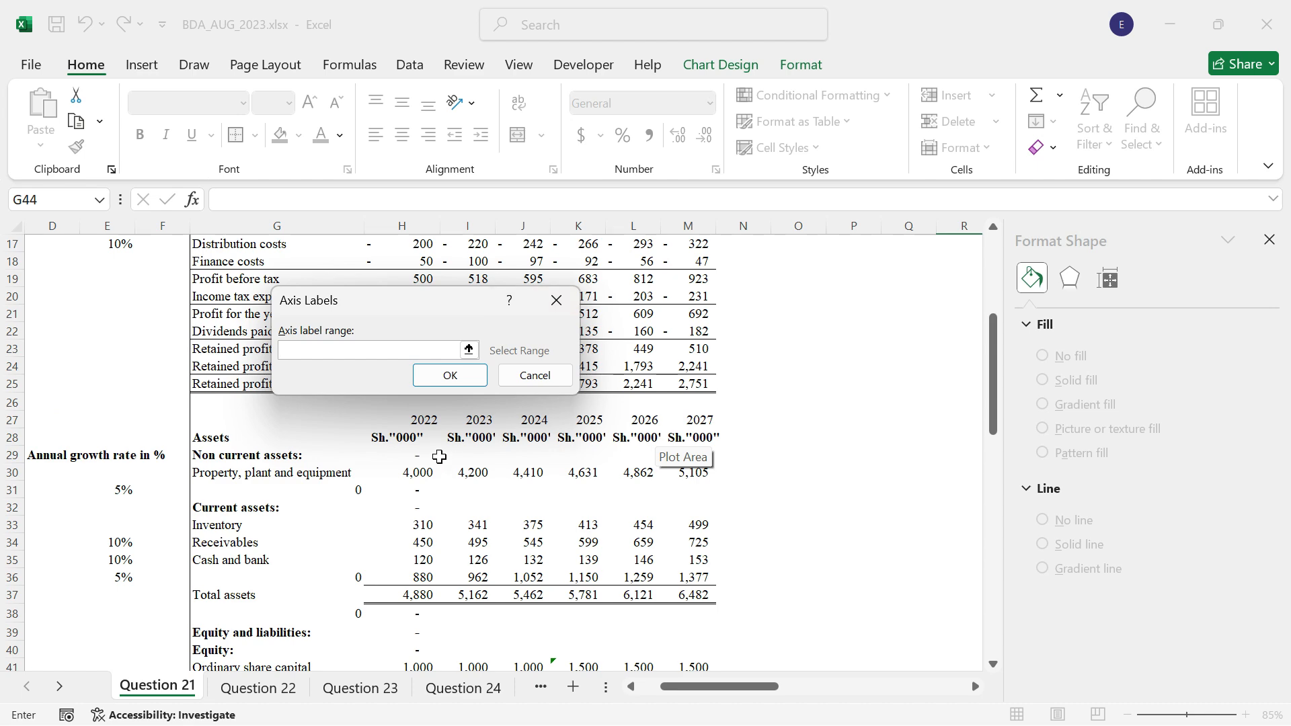
scroll(439, 456, "up", 1)
left_click_drag(413, 472, 694, 478)
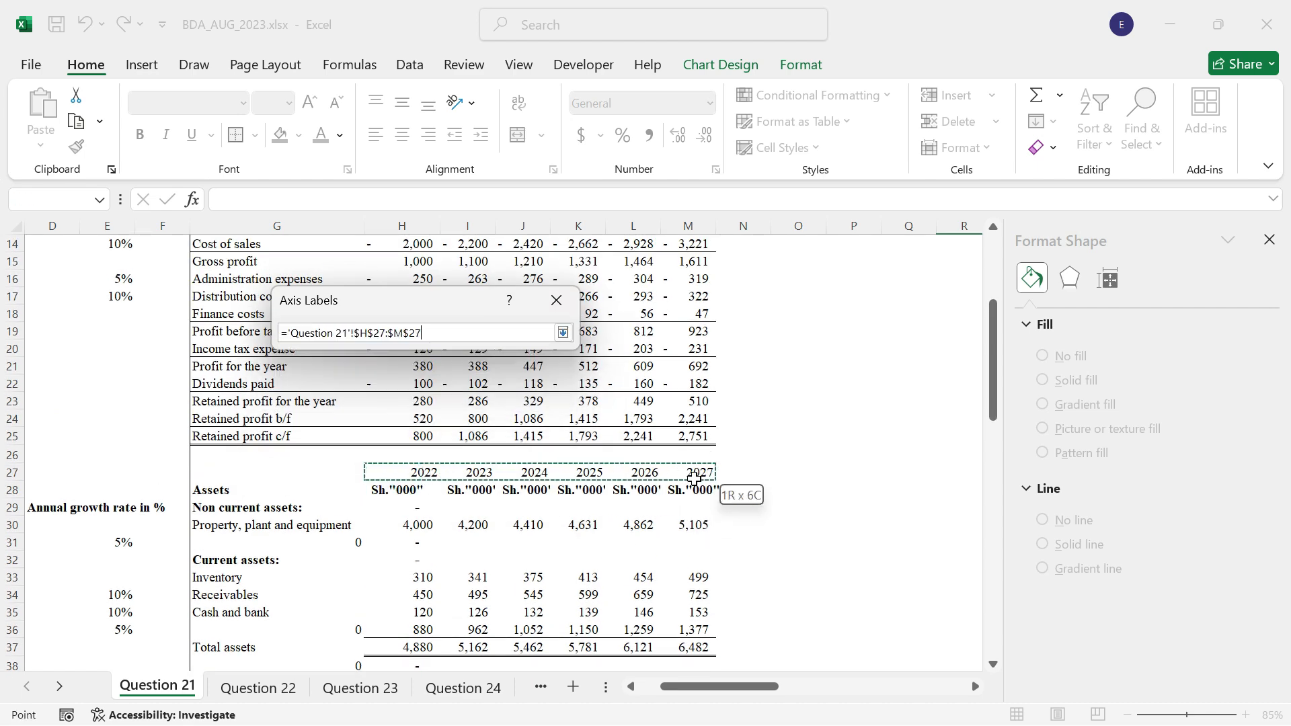
left_click(469, 374)
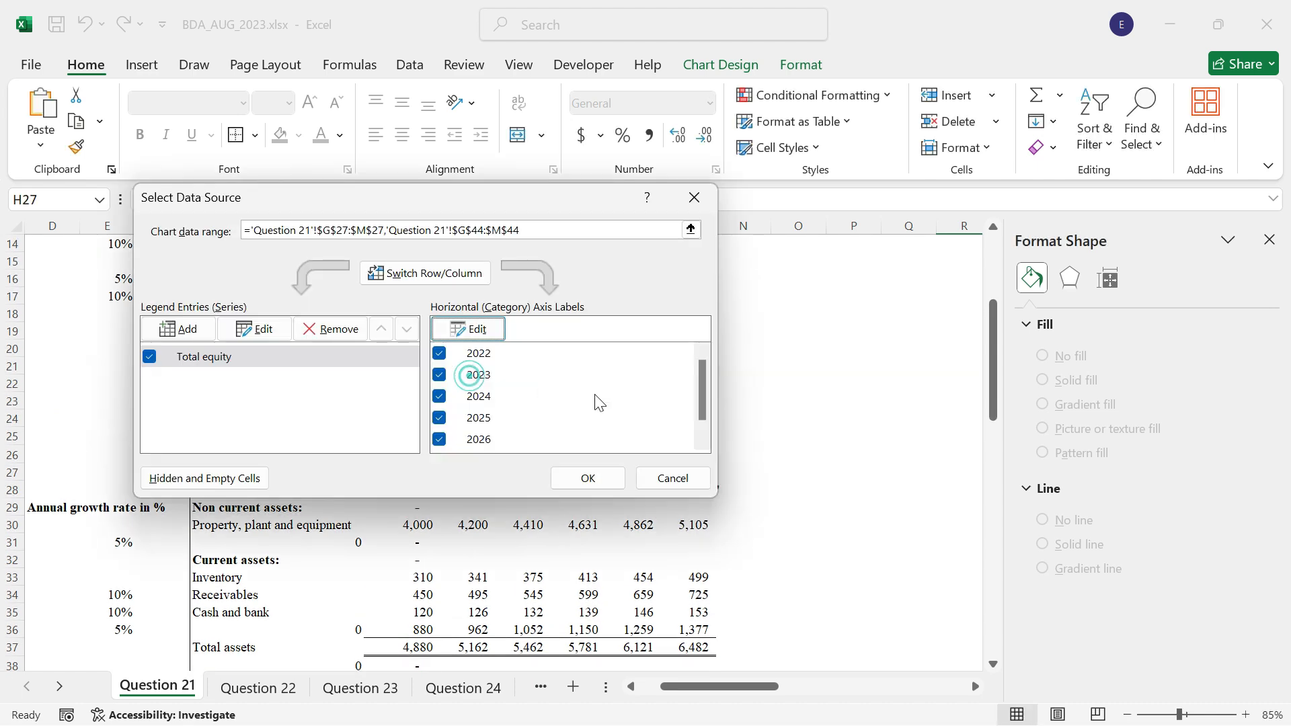
left_click(585, 478)
Step: Replace the Total assets chart's horizontal axis labels with the years 2022 to 2027 from H27:M27
scroll(581, 433, "down", 8)
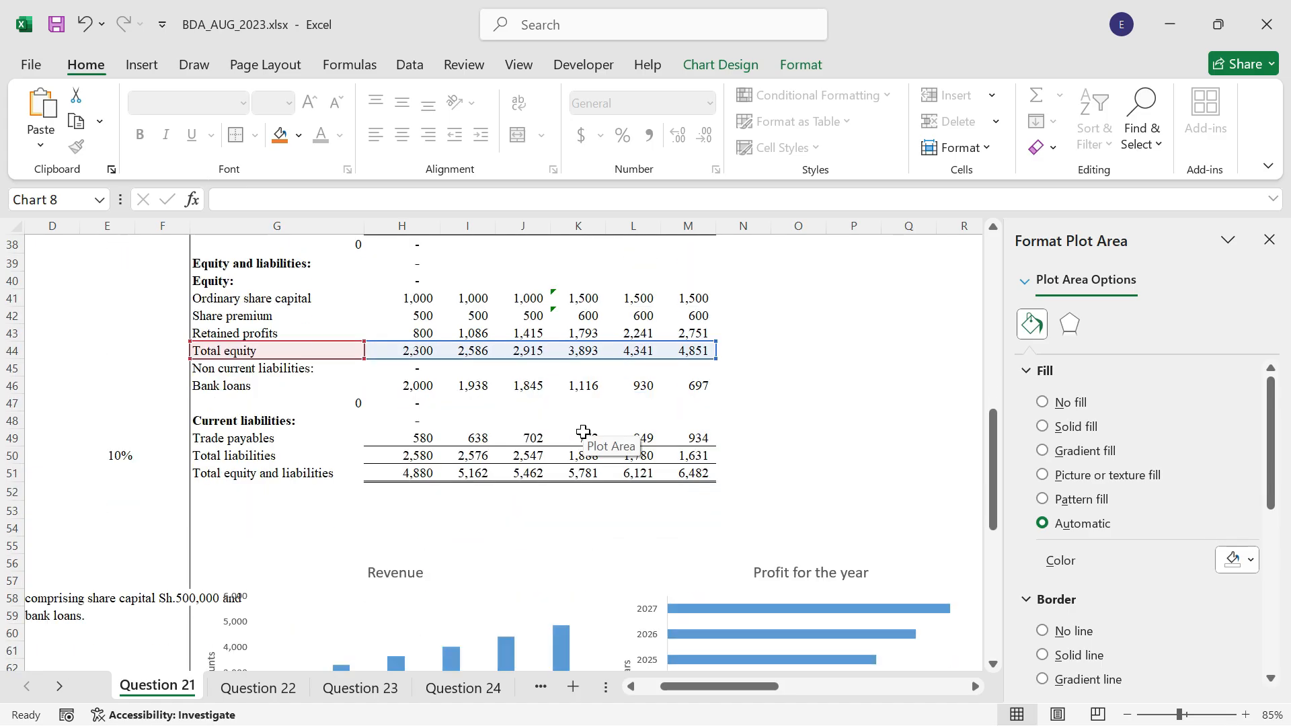
scroll(583, 432, "down", 7)
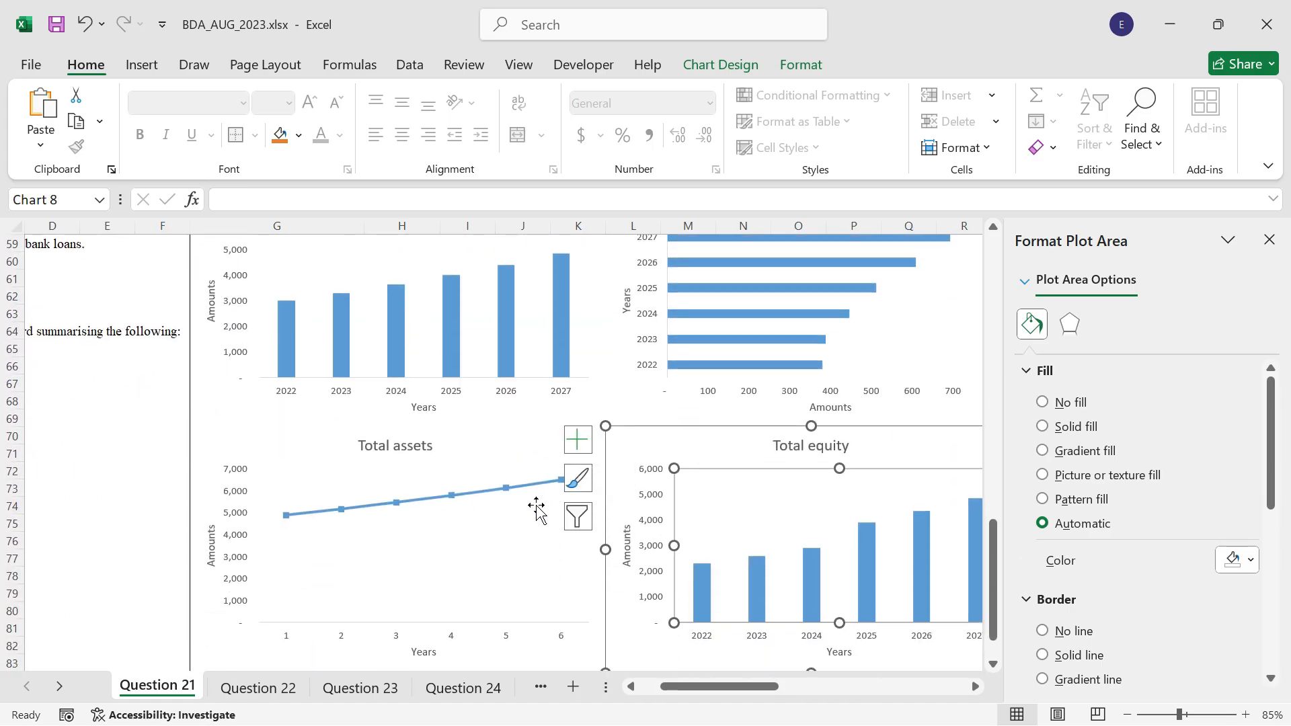
scroll(536, 509, "down", 2)
right_click(474, 460)
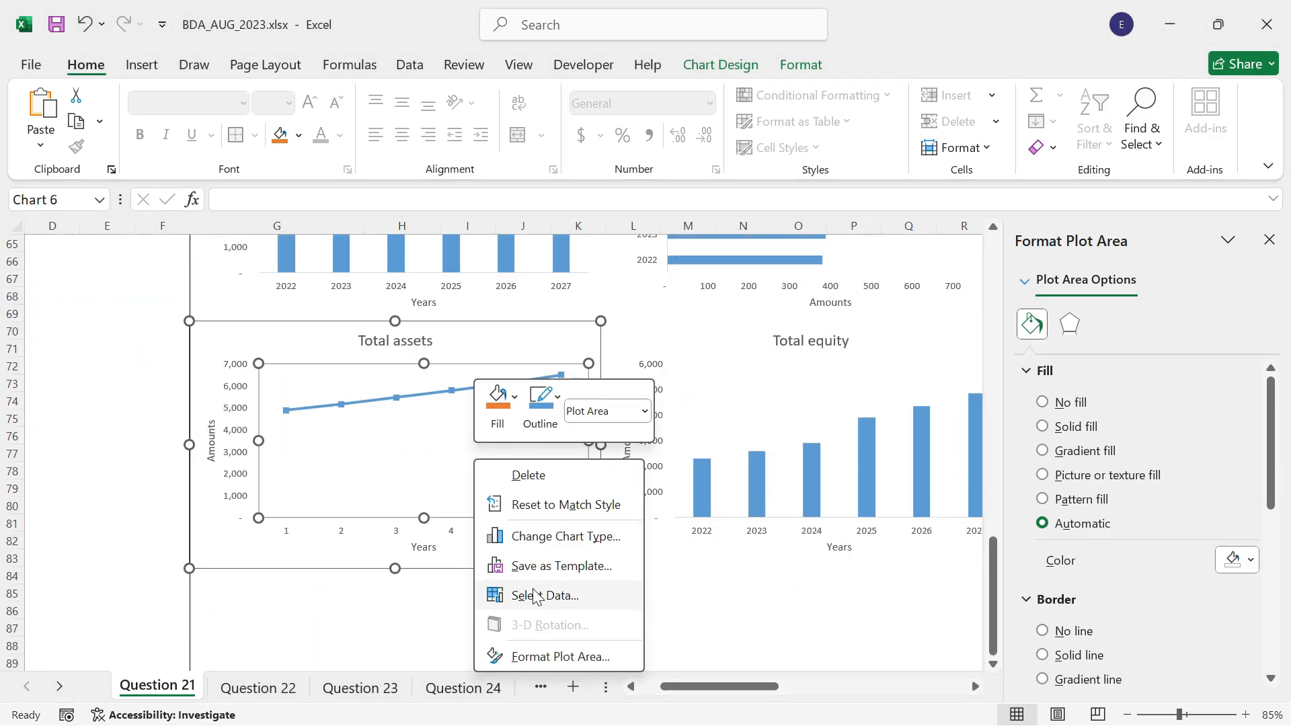
left_click(533, 595)
left_click(456, 326)
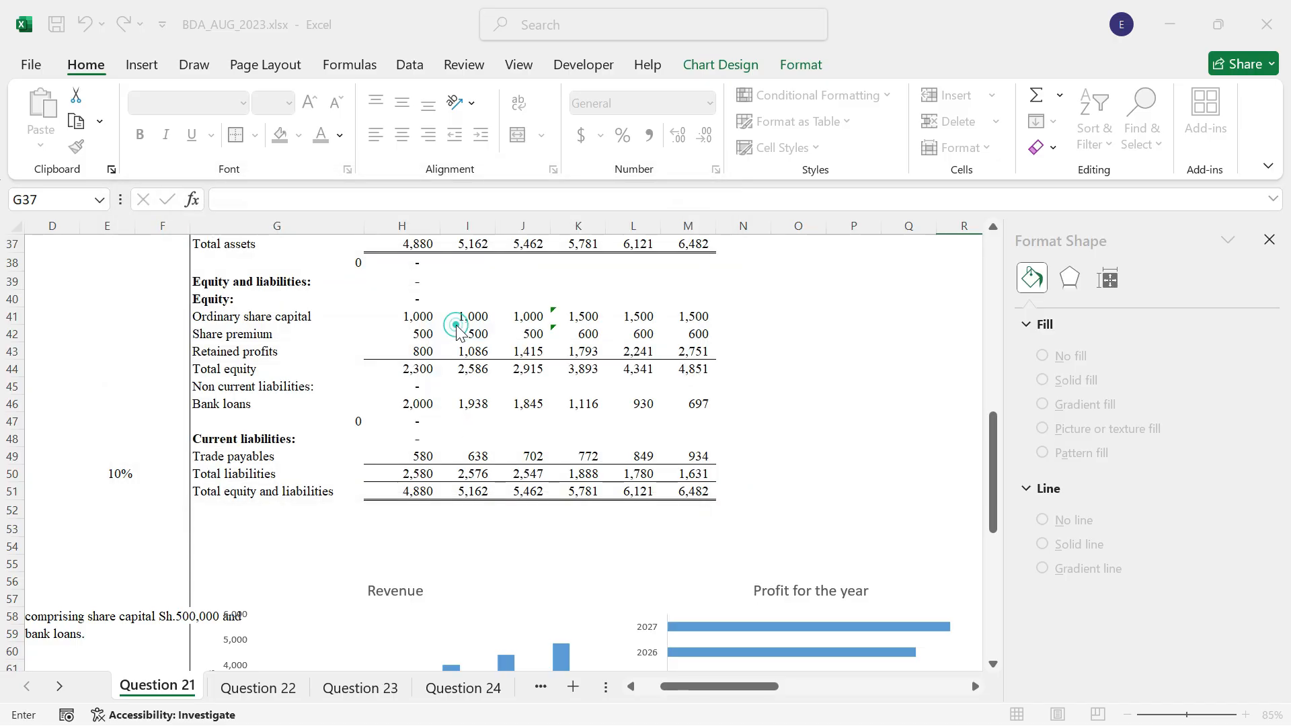
scroll(590, 484, "up", 7)
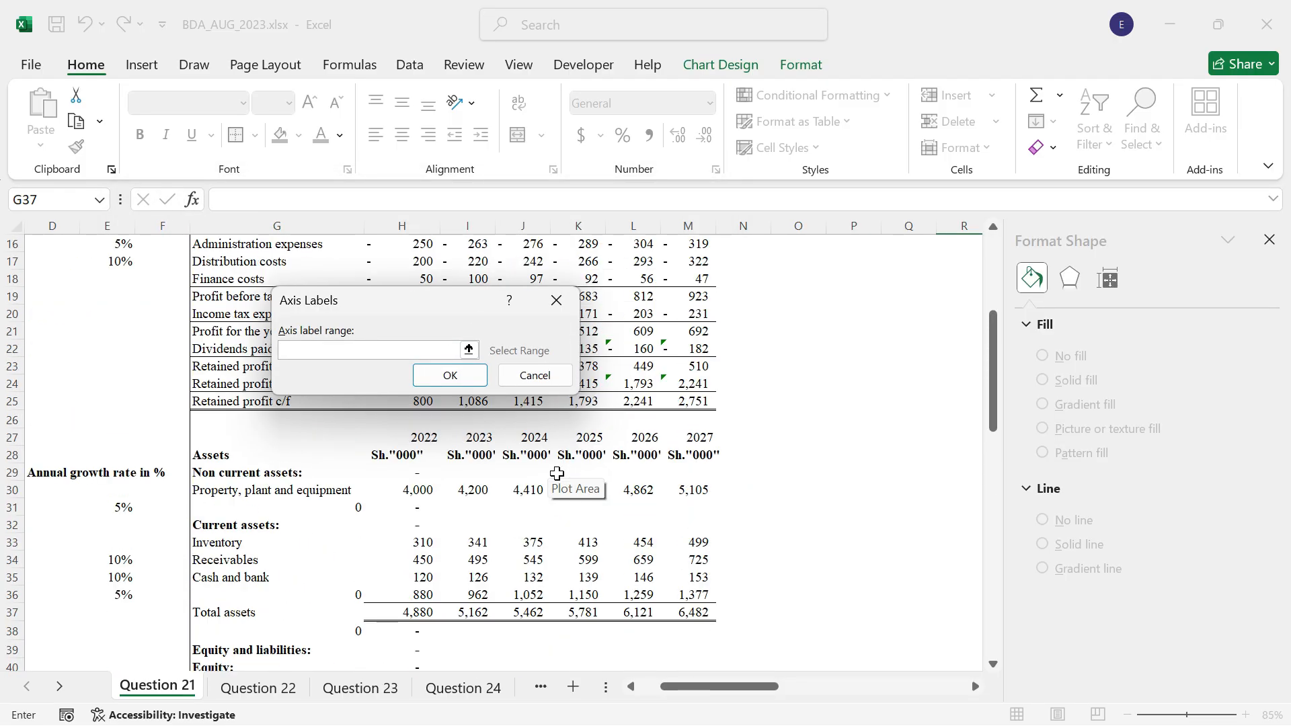
left_click_drag(414, 439, 703, 438)
left_click(447, 375)
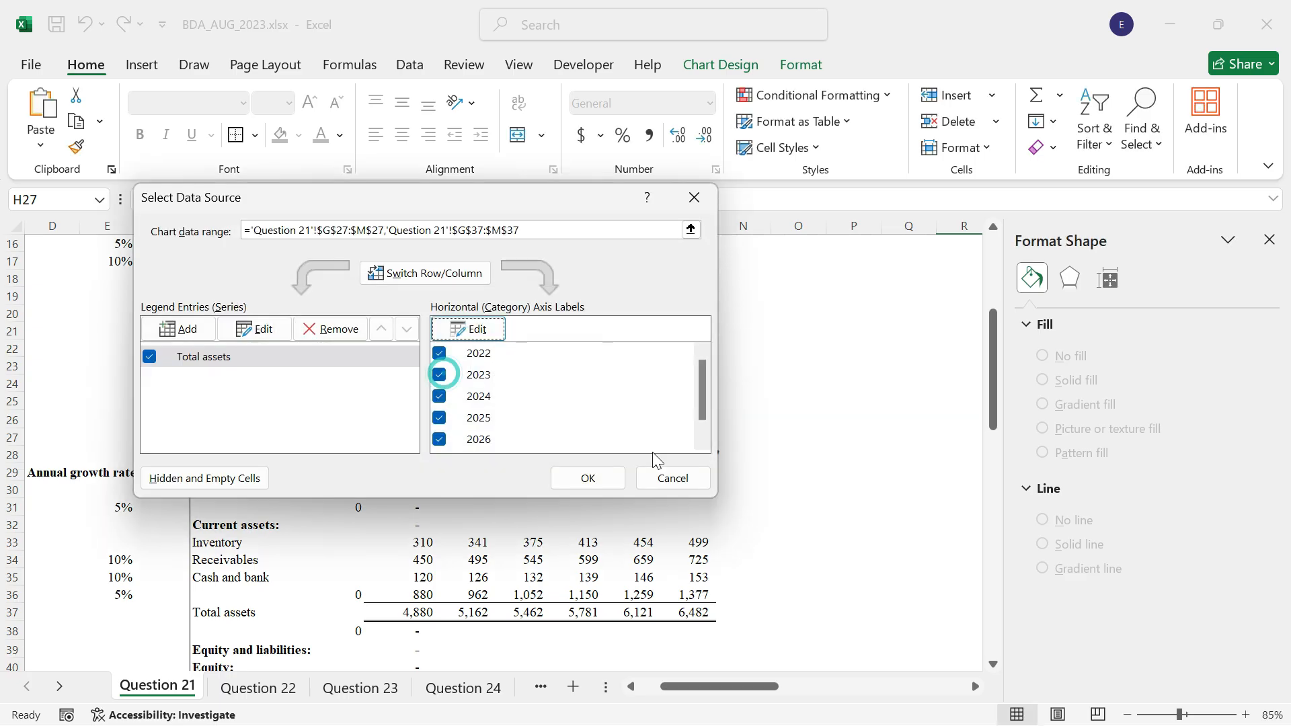
left_click(588, 478)
scroll(597, 471, "down", 6)
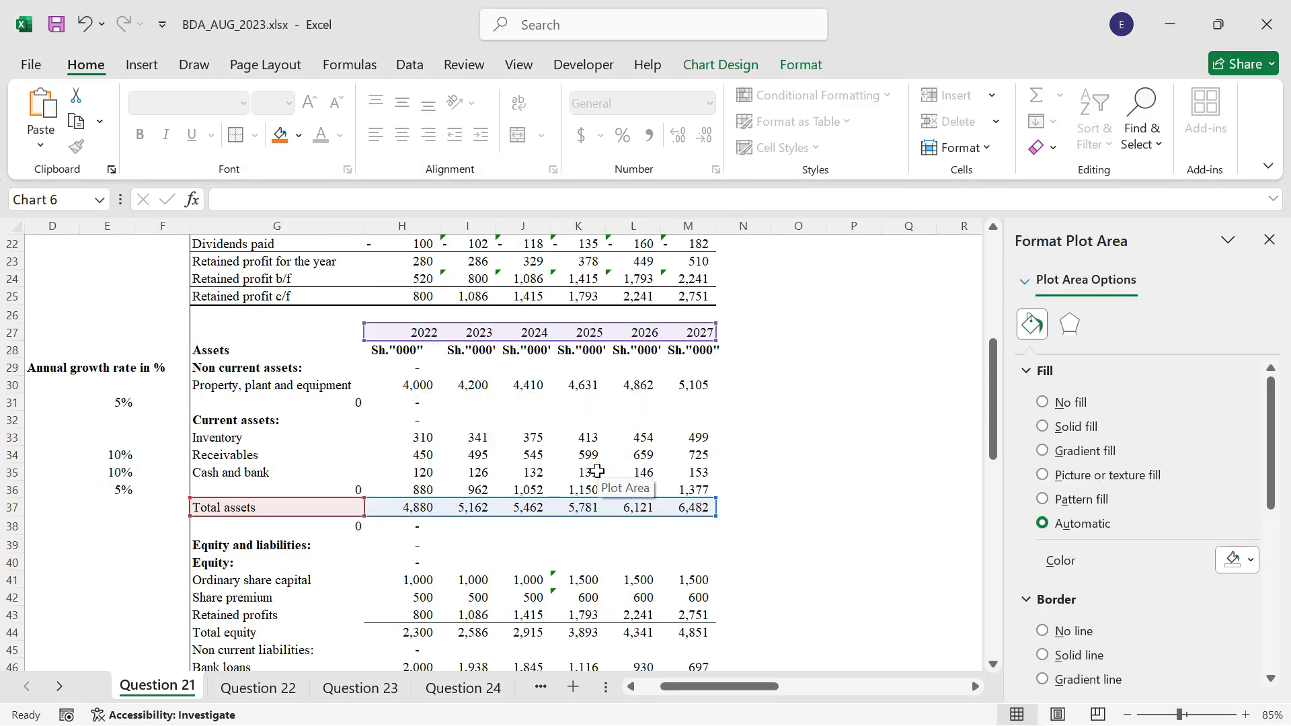
scroll(597, 471, "down", 3)
scroll(599, 470, "down", 6)
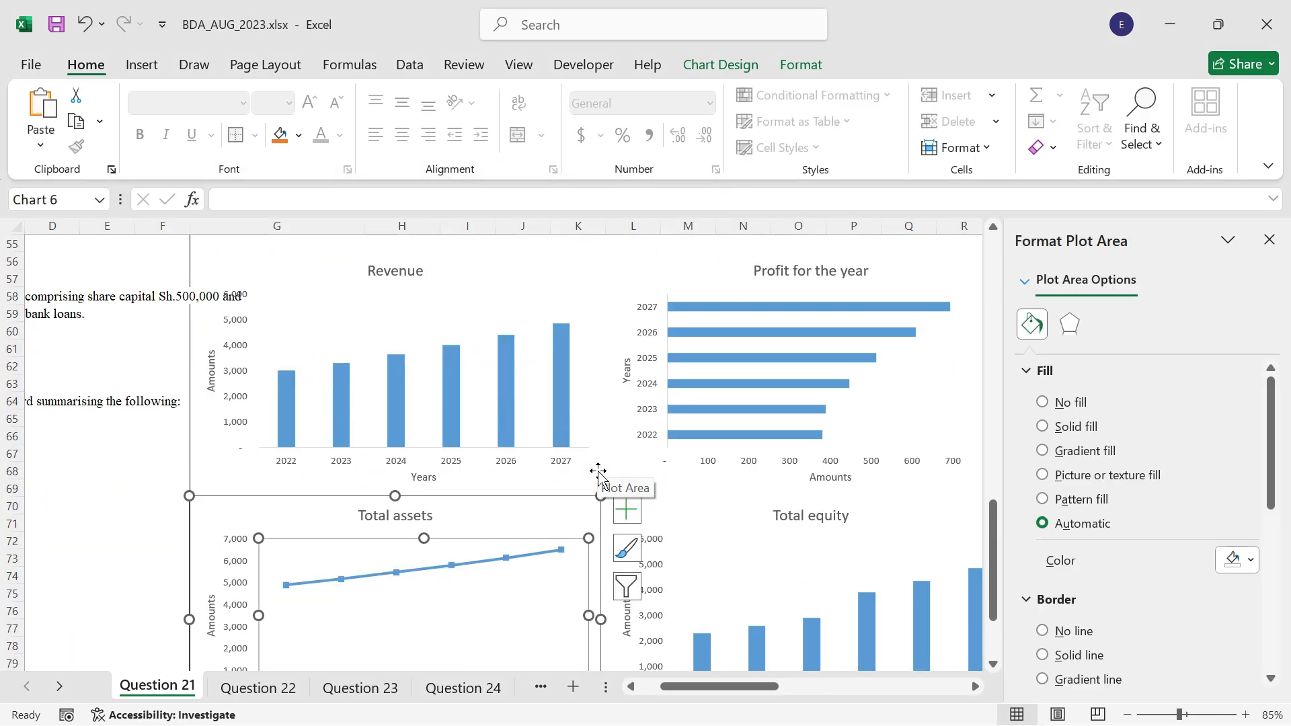
Step: Enter the row labels "Net Profit Marin" in G53 and a bold "Debt Ratio" in G54, beneath the total equity and liabilities row
left_click(716, 635)
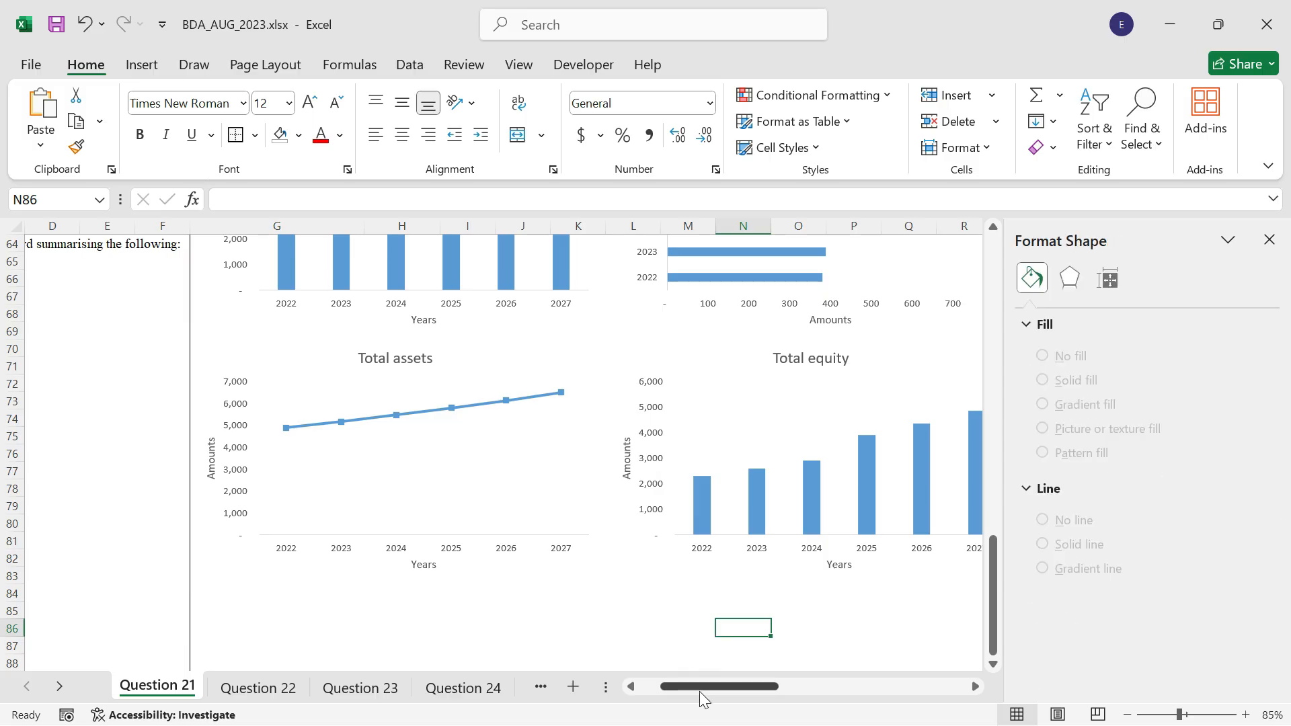
left_click_drag(699, 691, 663, 692)
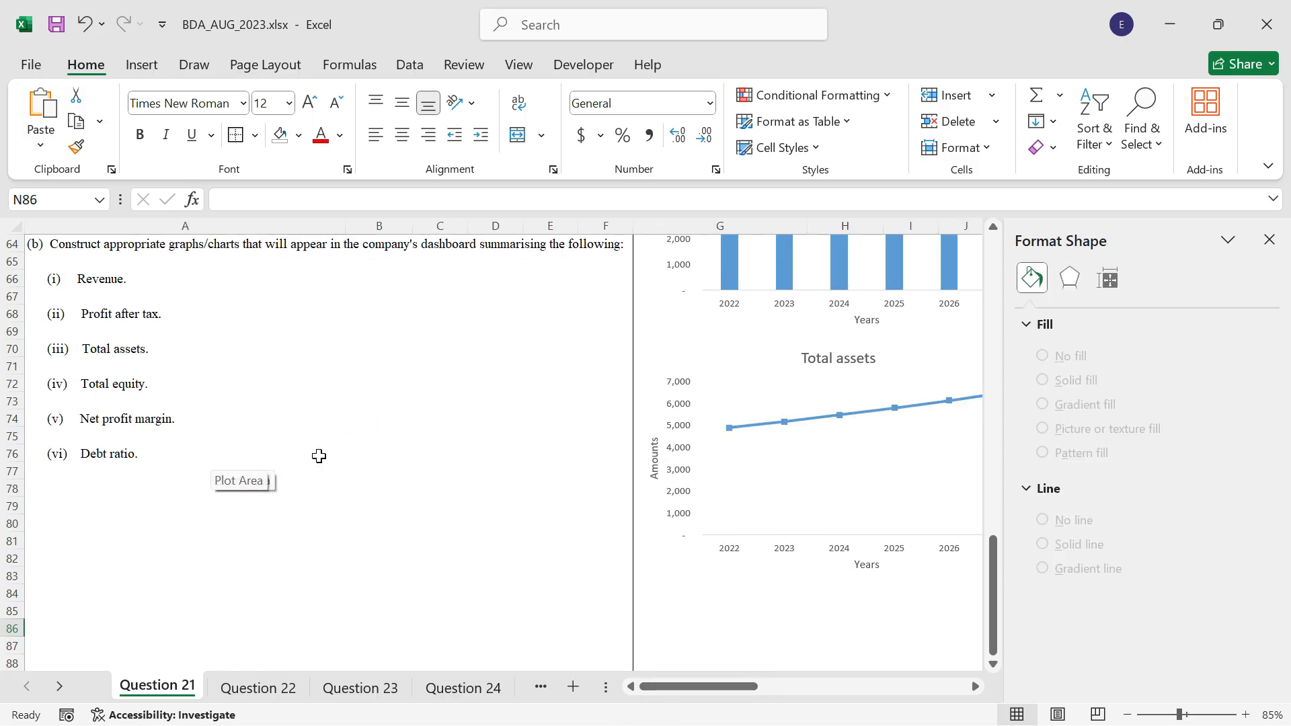
left_click(977, 686)
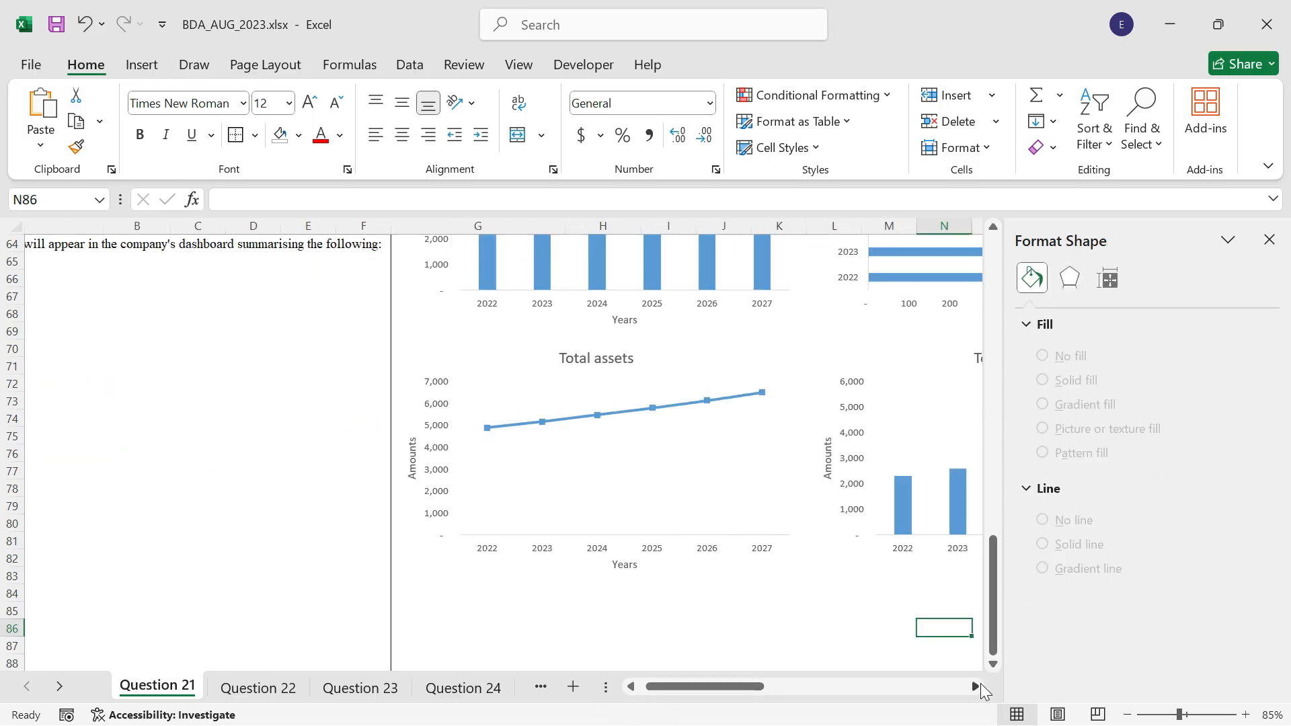
left_click(977, 686)
scroll(745, 568, "up", 1)
scroll(746, 568, "up", 7)
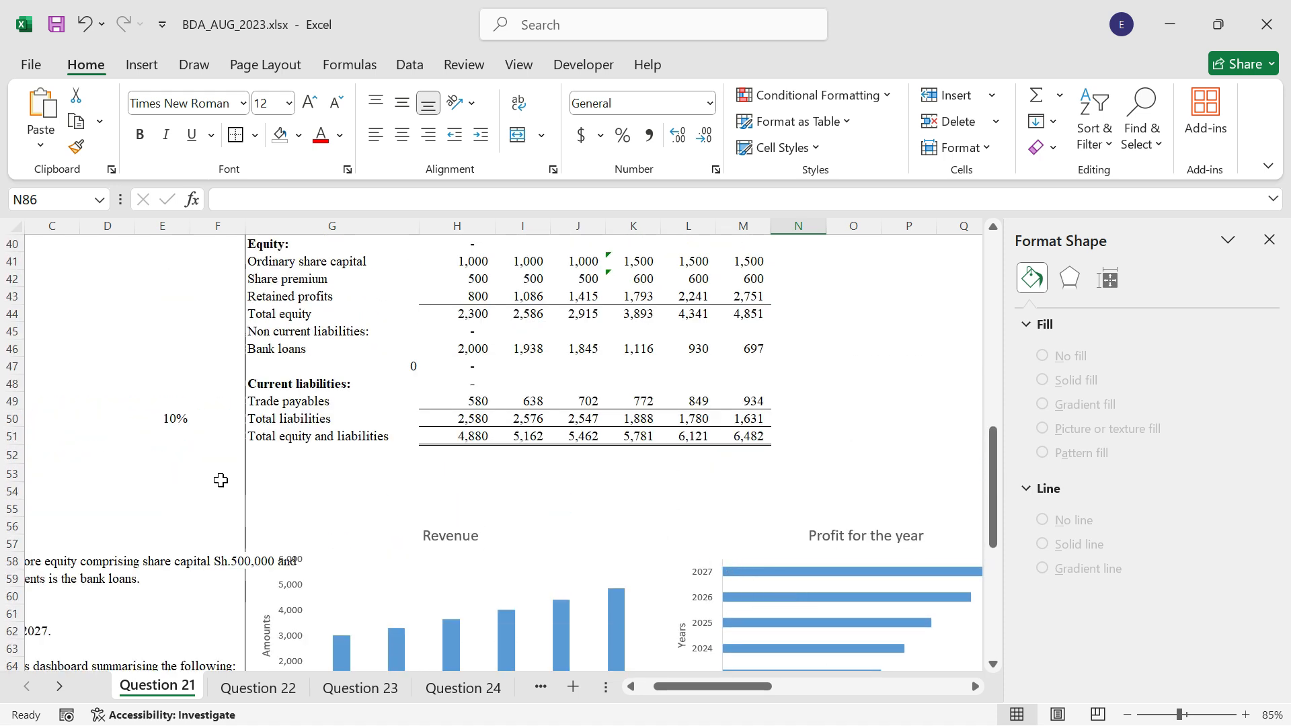
left_click(287, 472)
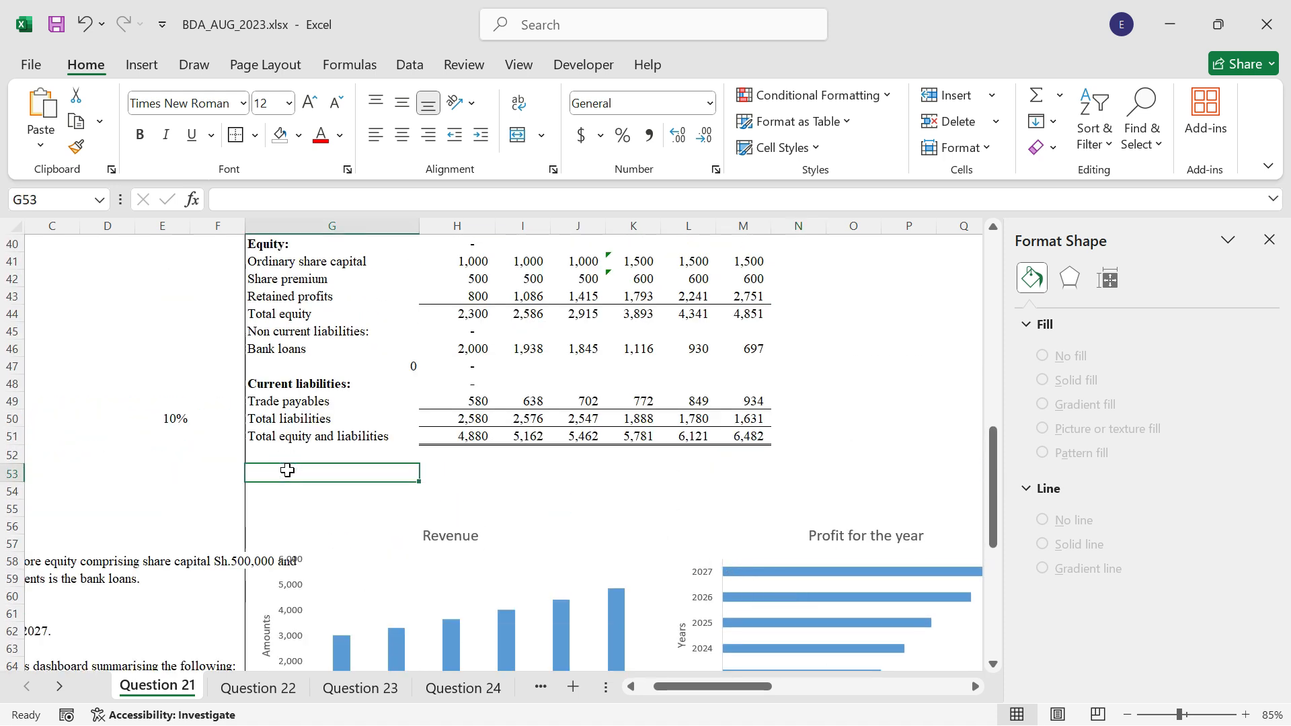
type("Net Profit Mar")
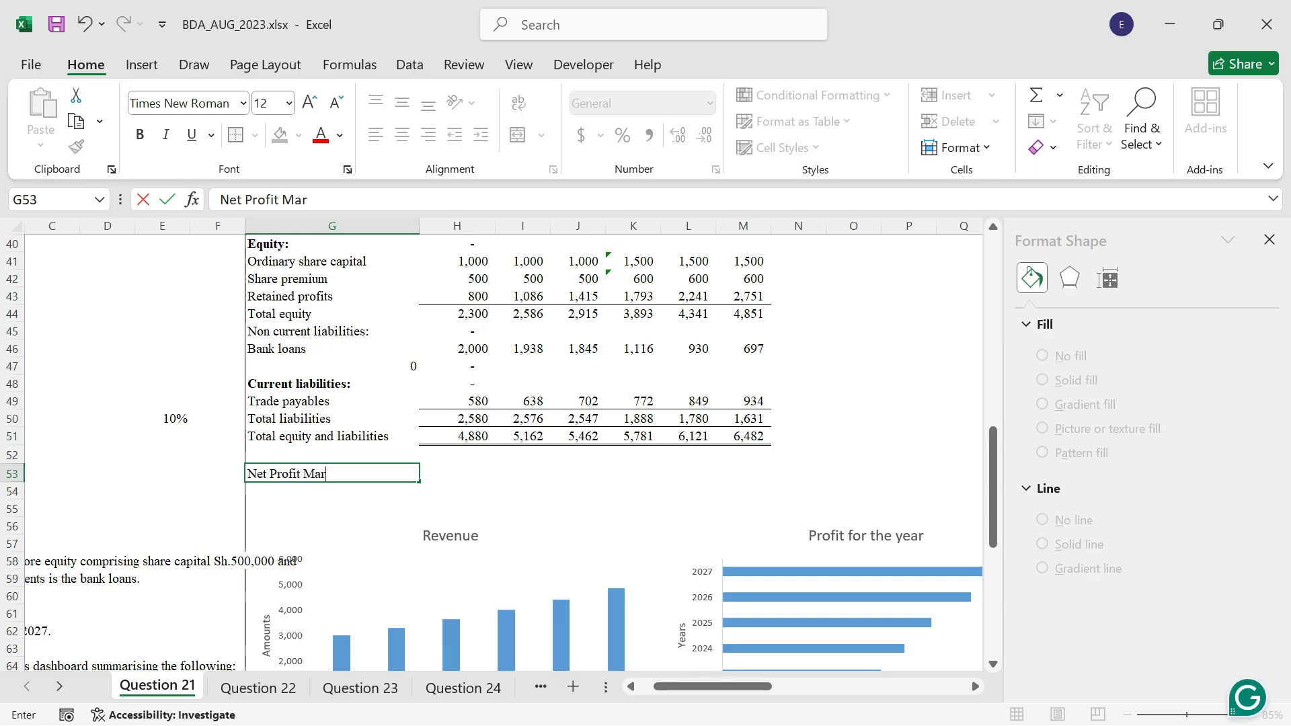
type("in")
key("Return")
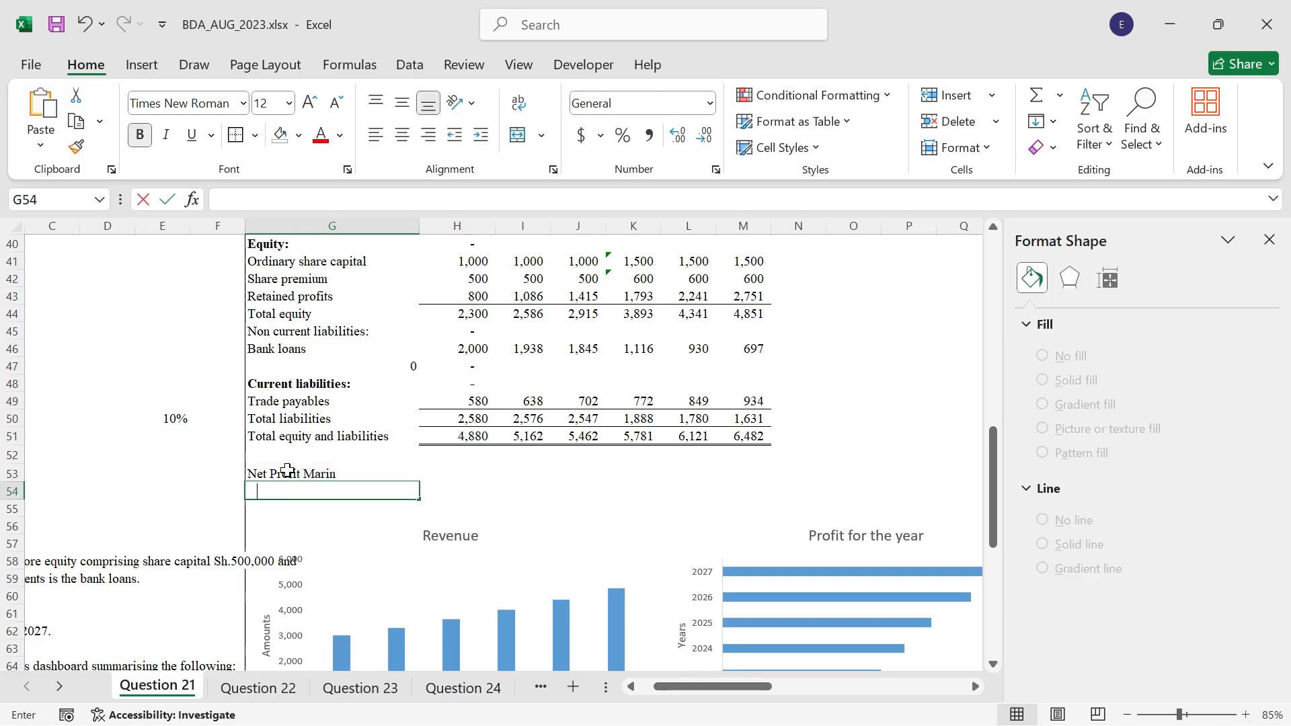
key("ctrl+b")
type("De")
type("n")
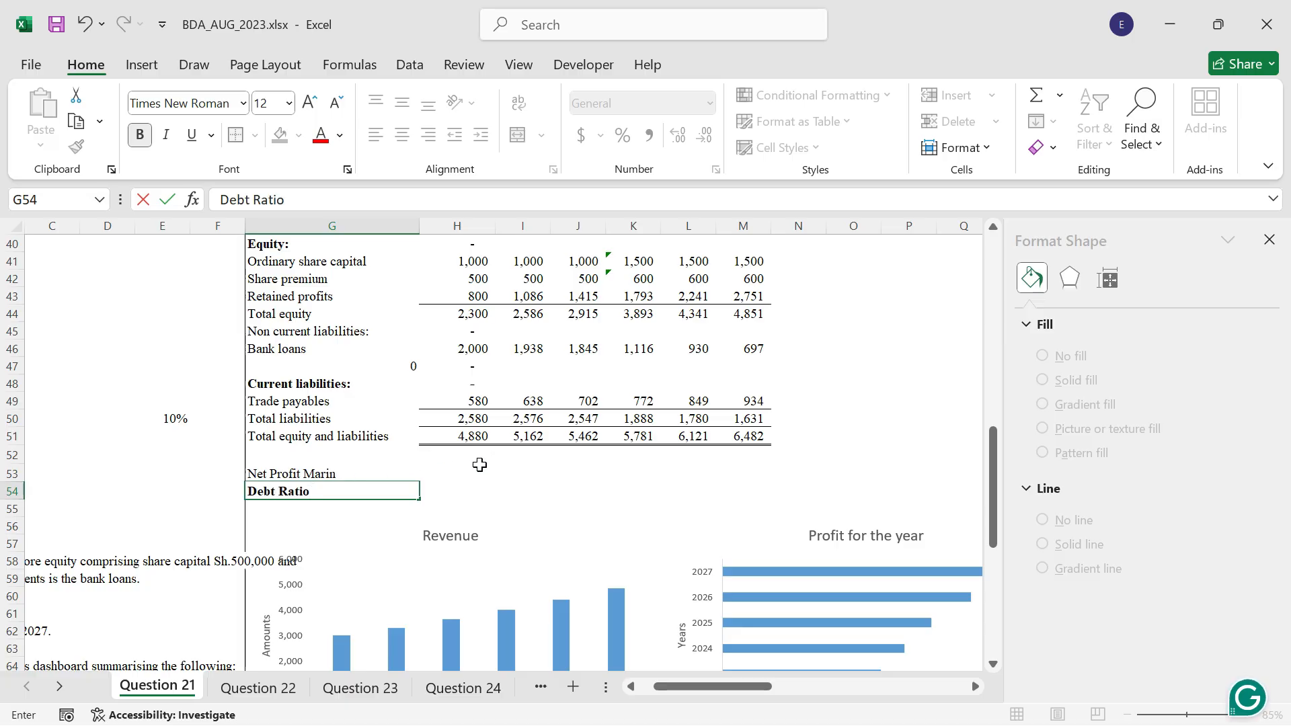
Step: Calculate the 2022 net profit margin in H53 by dividing profit for the year by revenue, =H21/H13
left_click(441, 475)
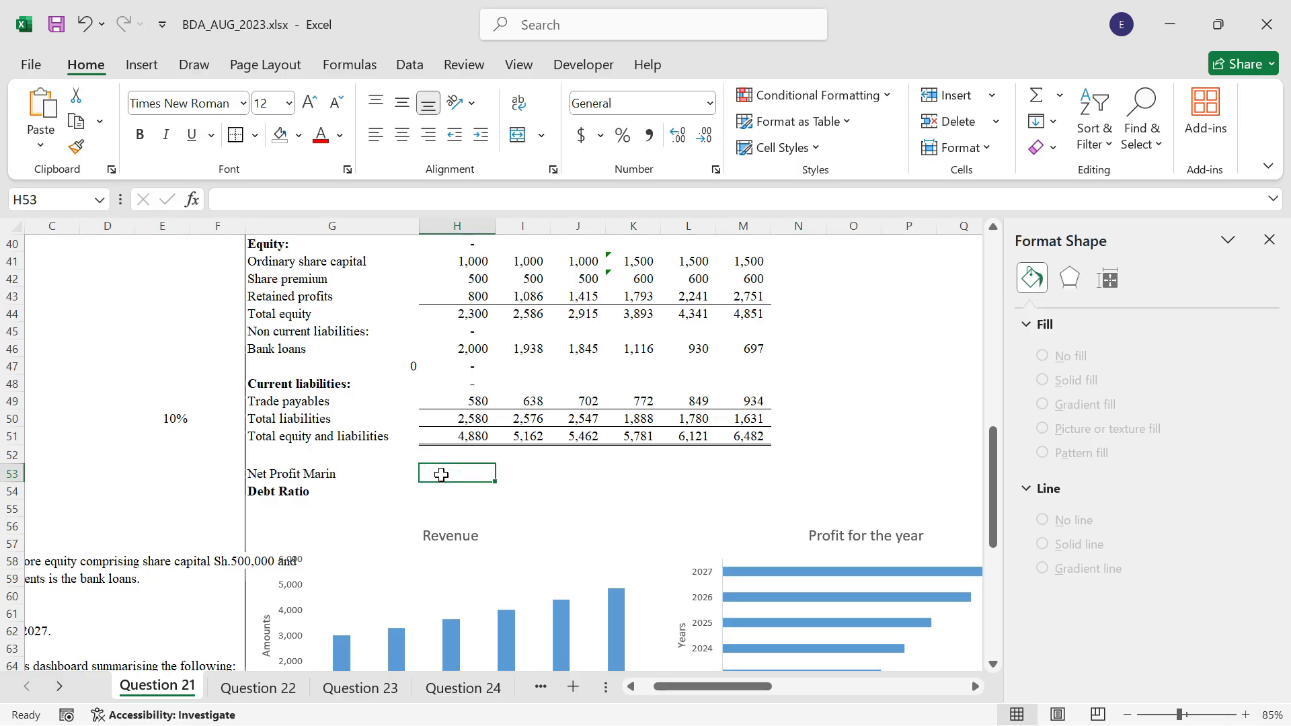
type("=")
scroll(628, 360, "up", 6)
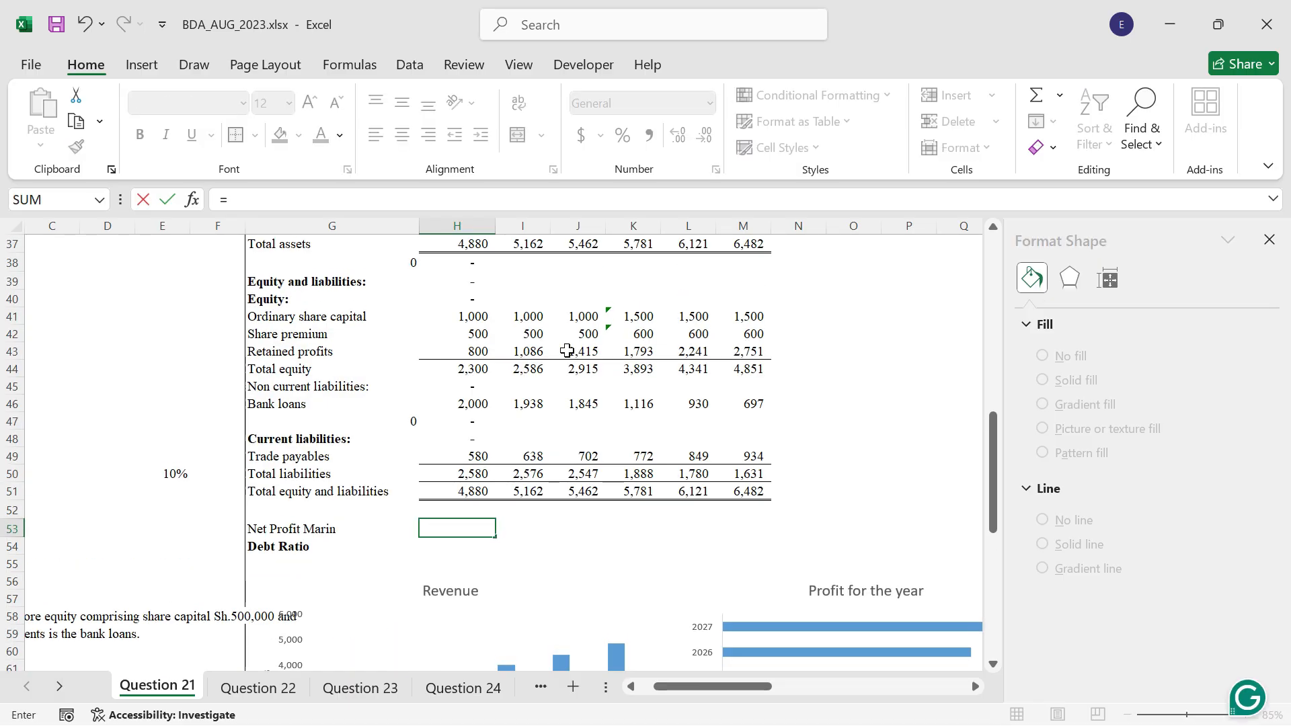
scroll(498, 369, "up", 1)
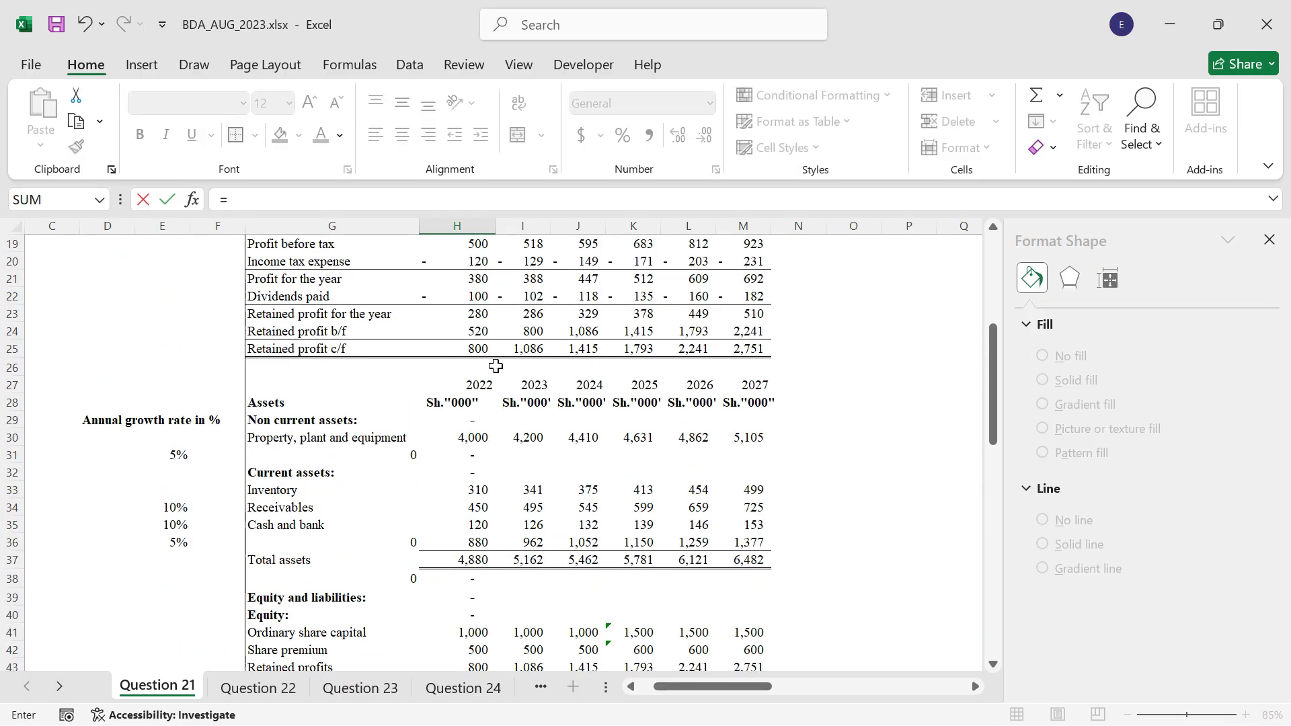
left_click(482, 277)
type("/")
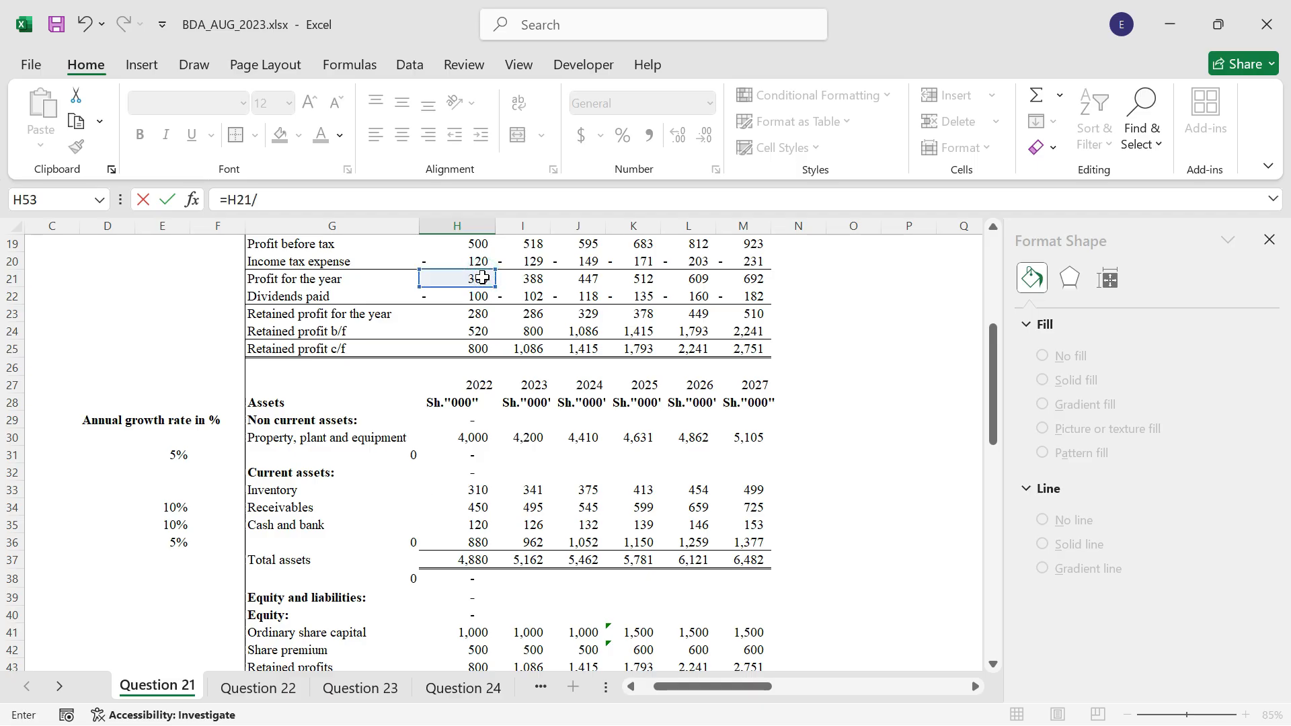
scroll(482, 277, "up", 4)
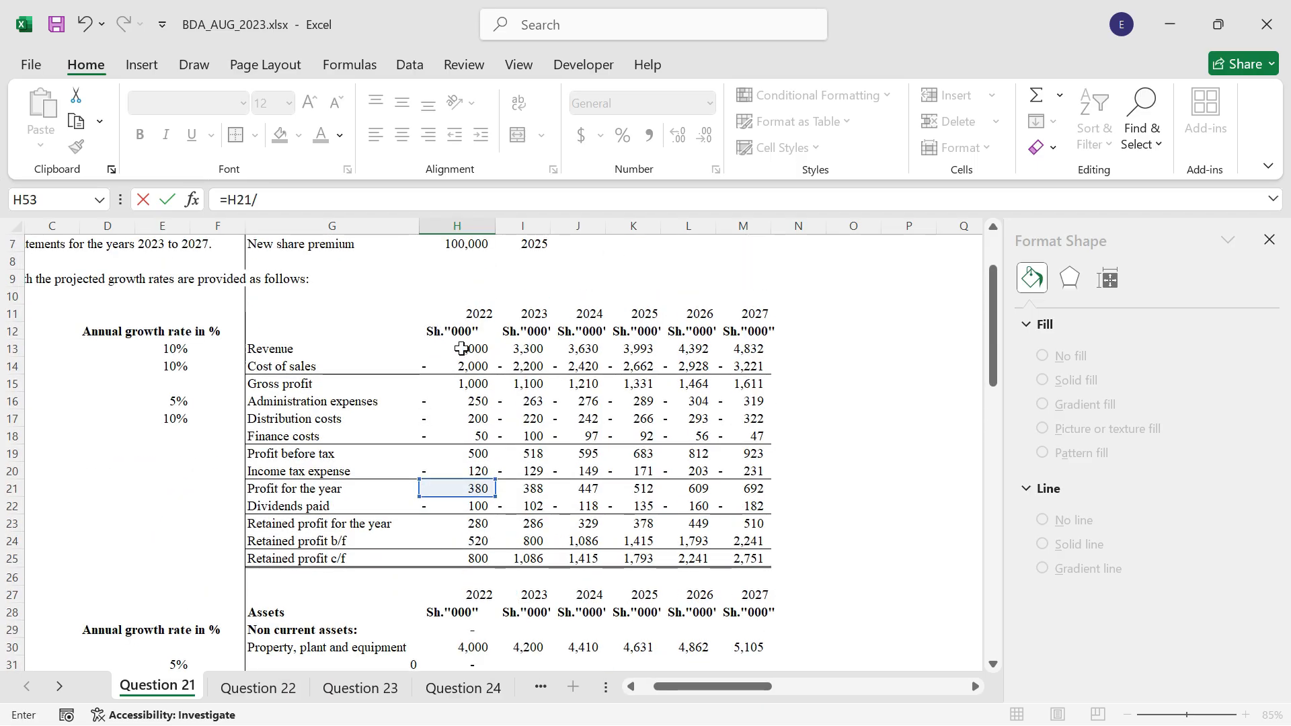
left_click(462, 348)
key("ctrl+Return")
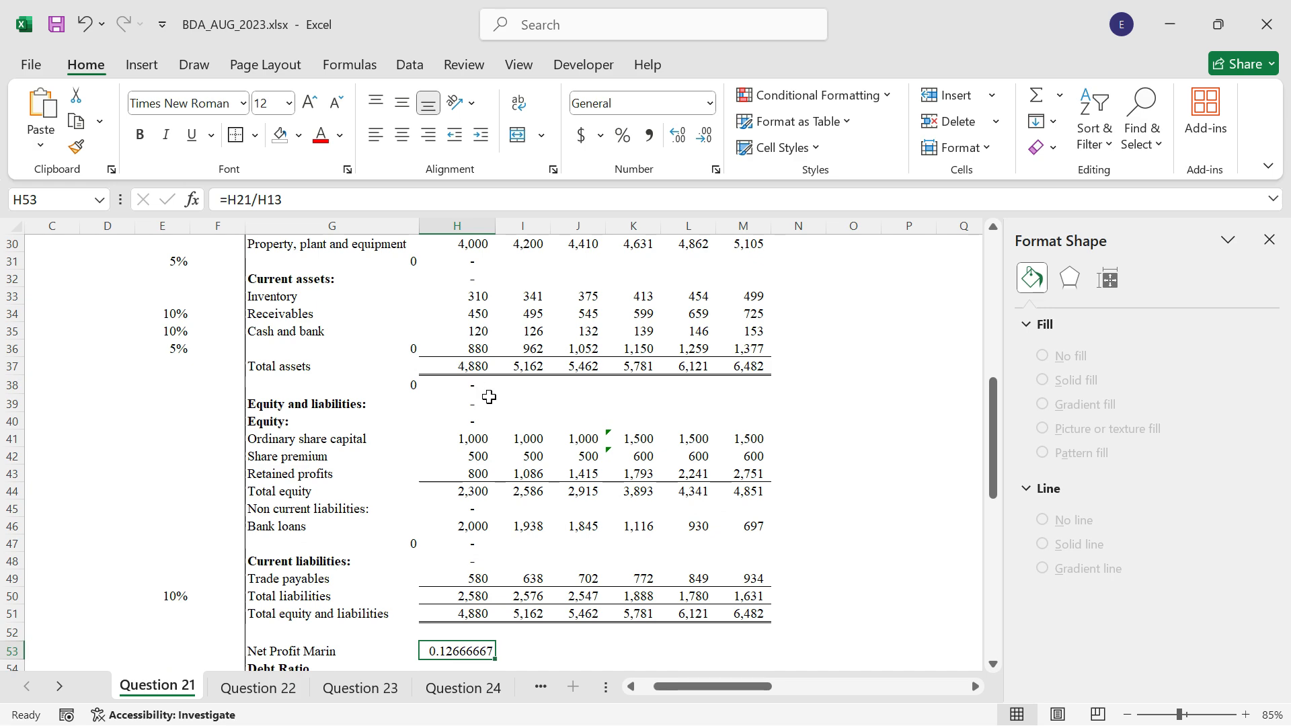
Step: Fill the net profit margin formula from H53 across to M53 and format the row as percentages
scroll(493, 570, "down", 2)
left_click_drag(496, 557, 761, 548)
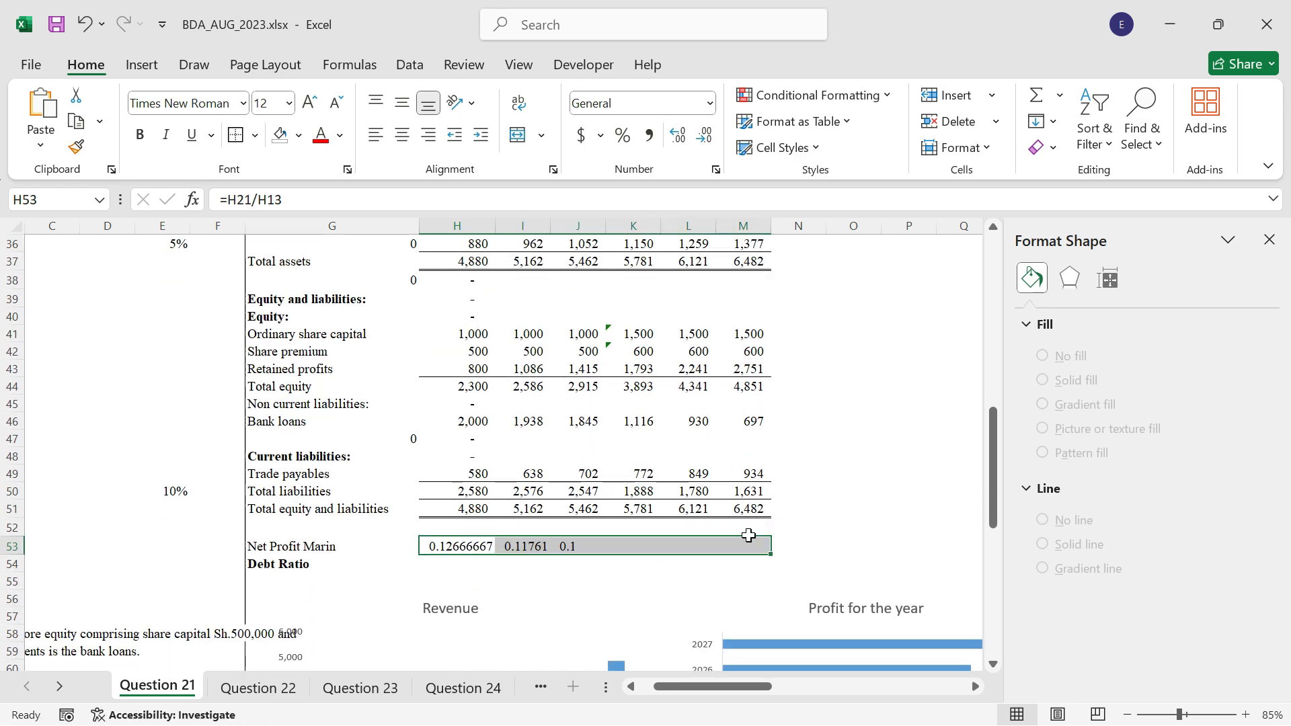
left_click(620, 136)
Step: Calculate the debt ratio in H54 as =H50/H51 and fill it across to M54 in percentage format
left_click(453, 561)
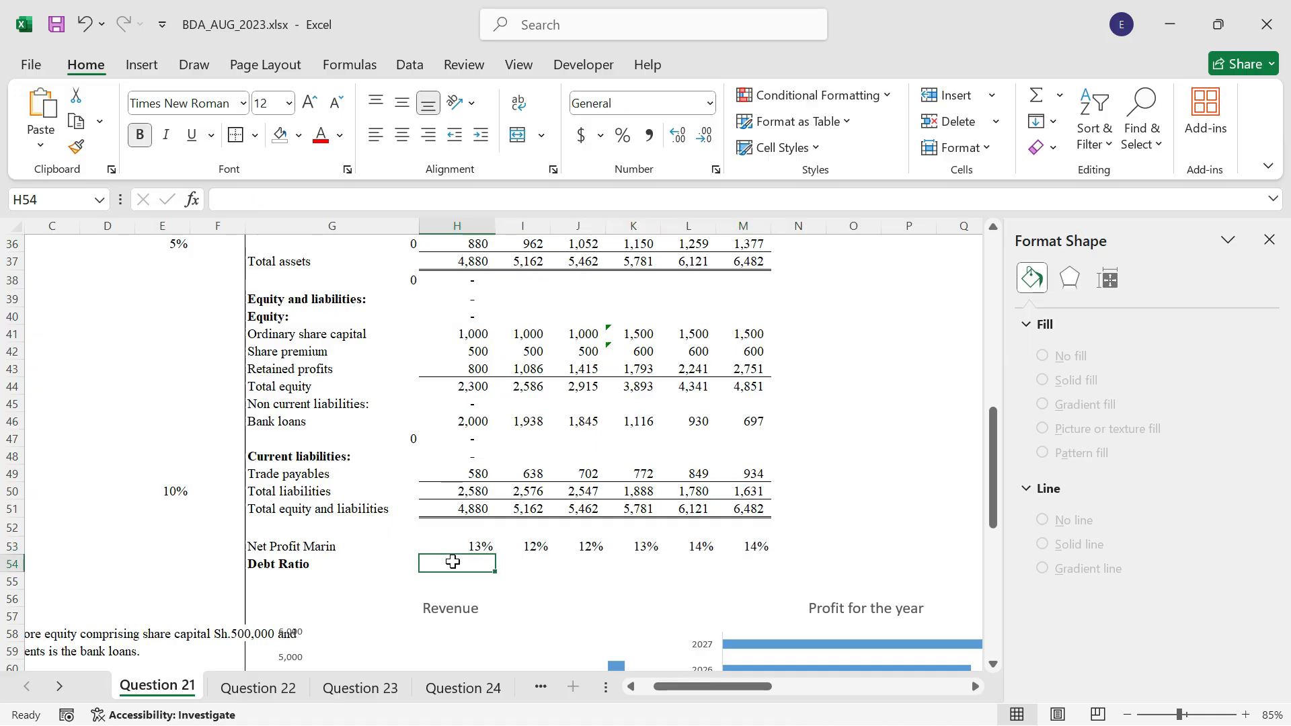
type("=")
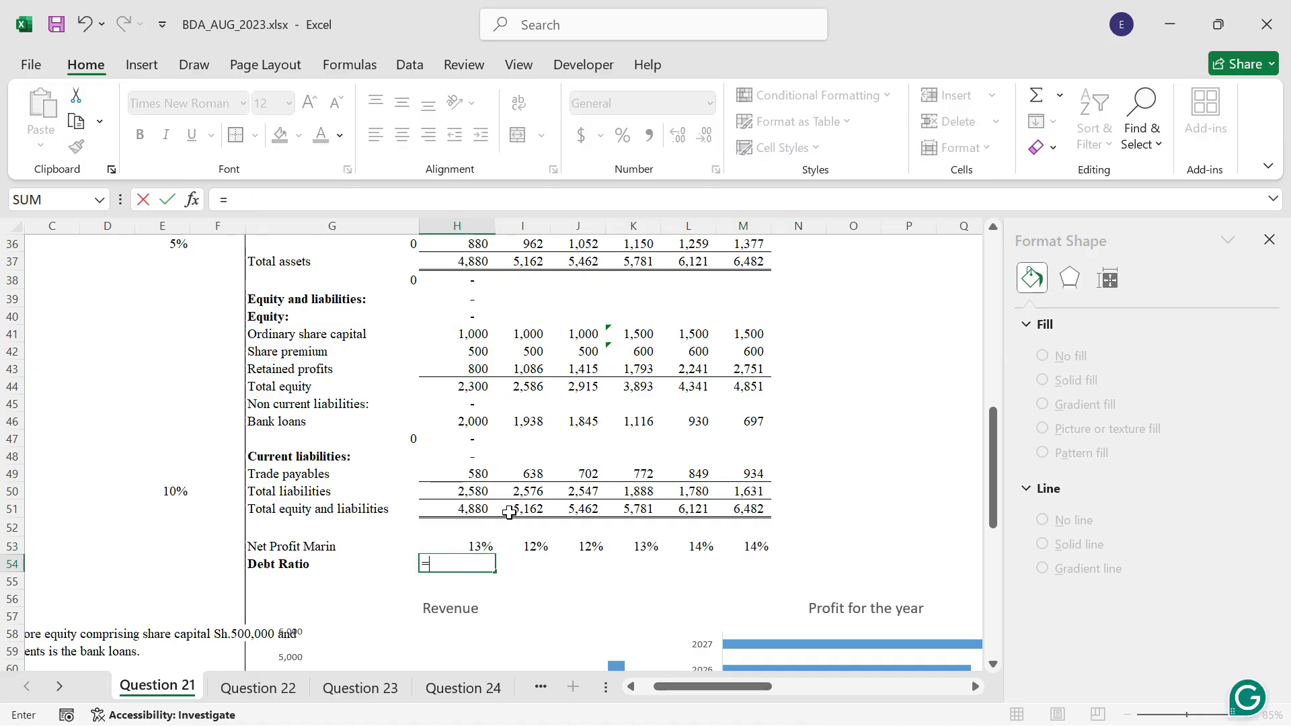
left_click(480, 488)
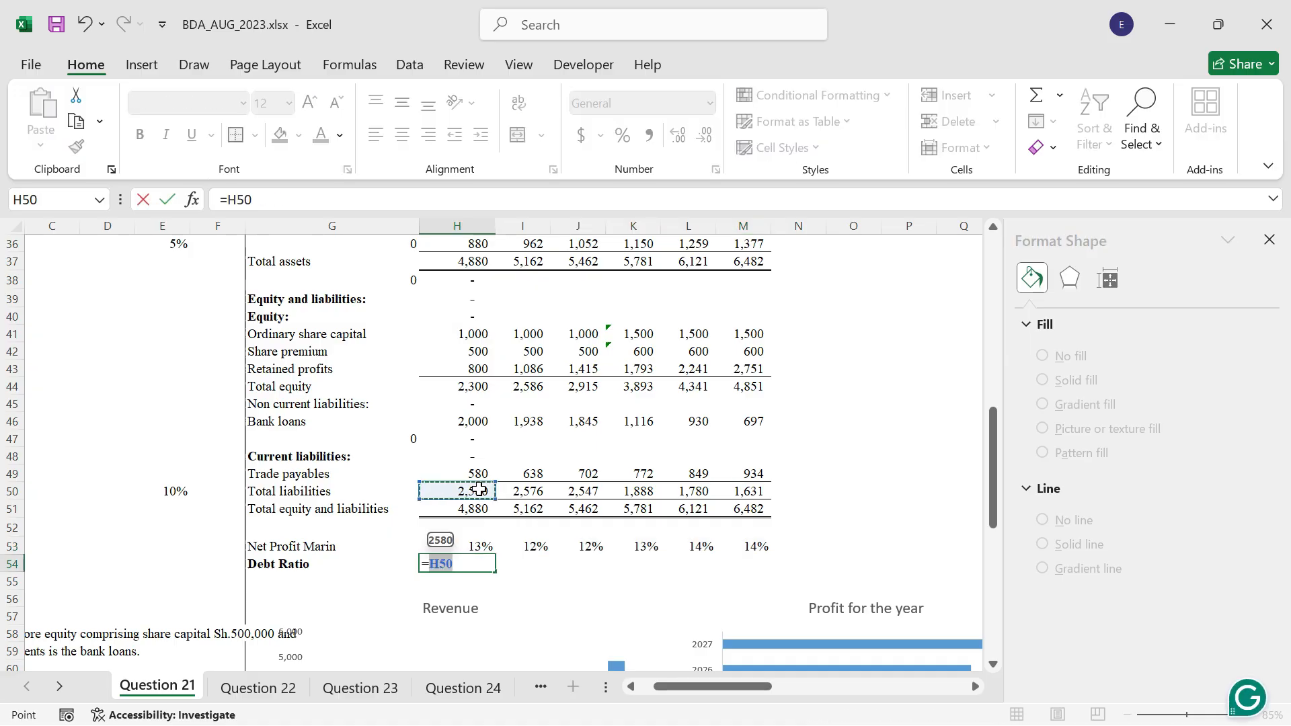
type("/")
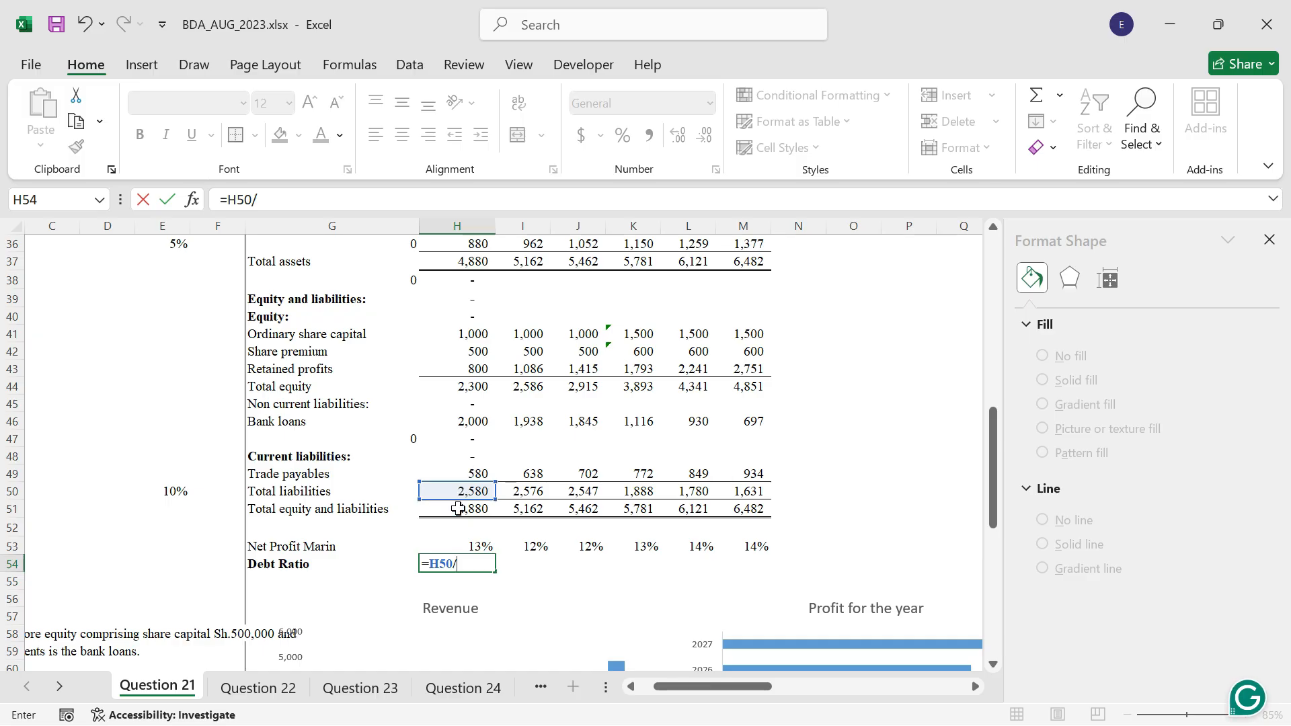
left_click(476, 511)
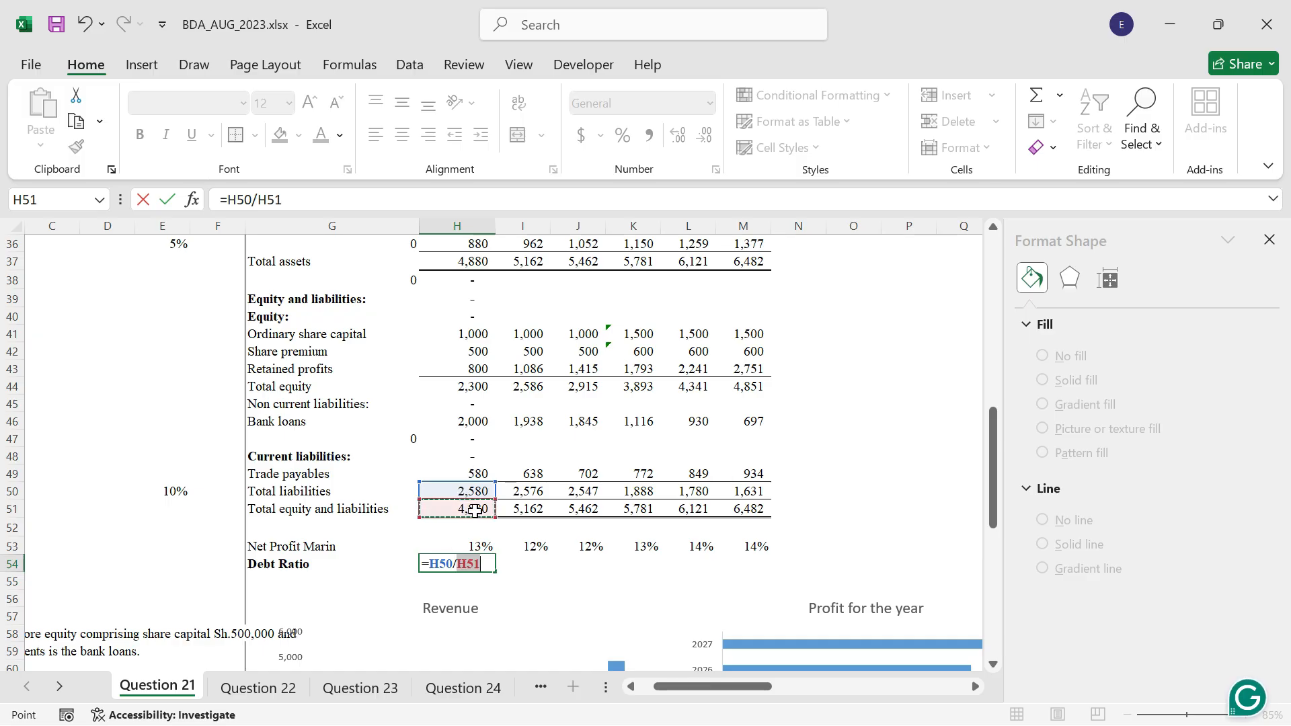
key("ctrl+Return")
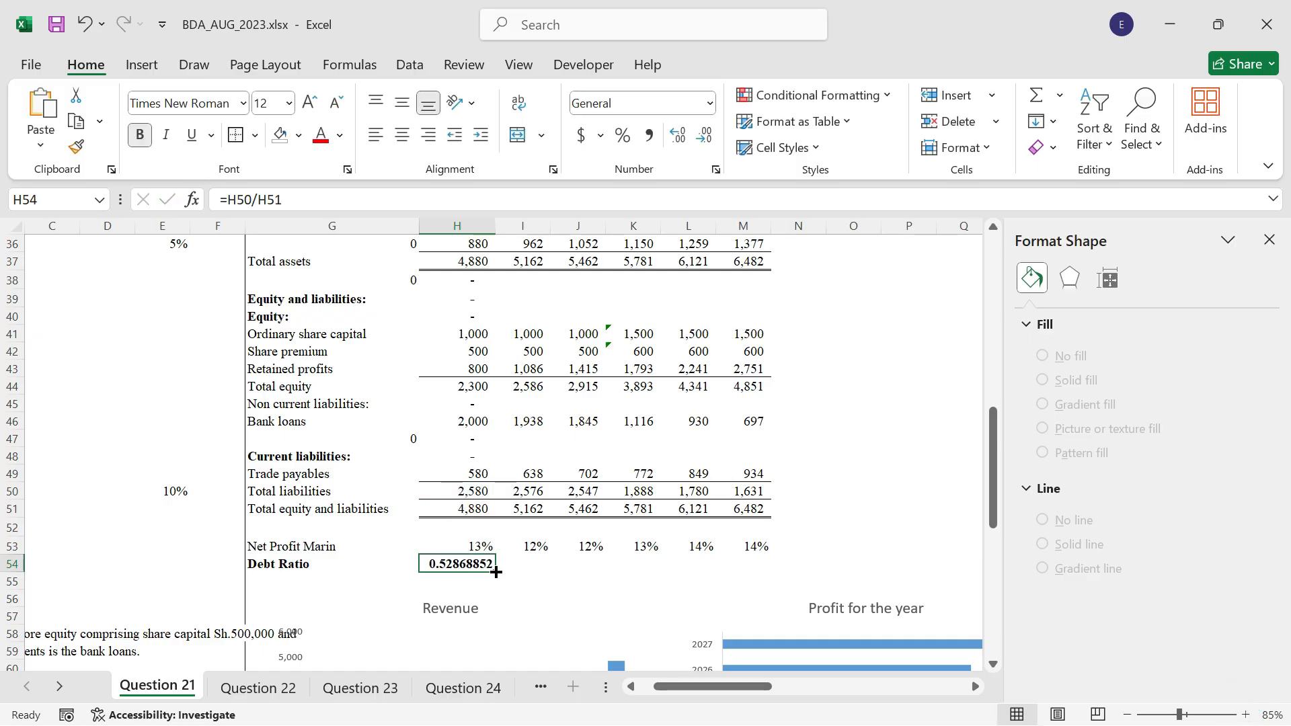
left_click_drag(496, 571, 758, 564)
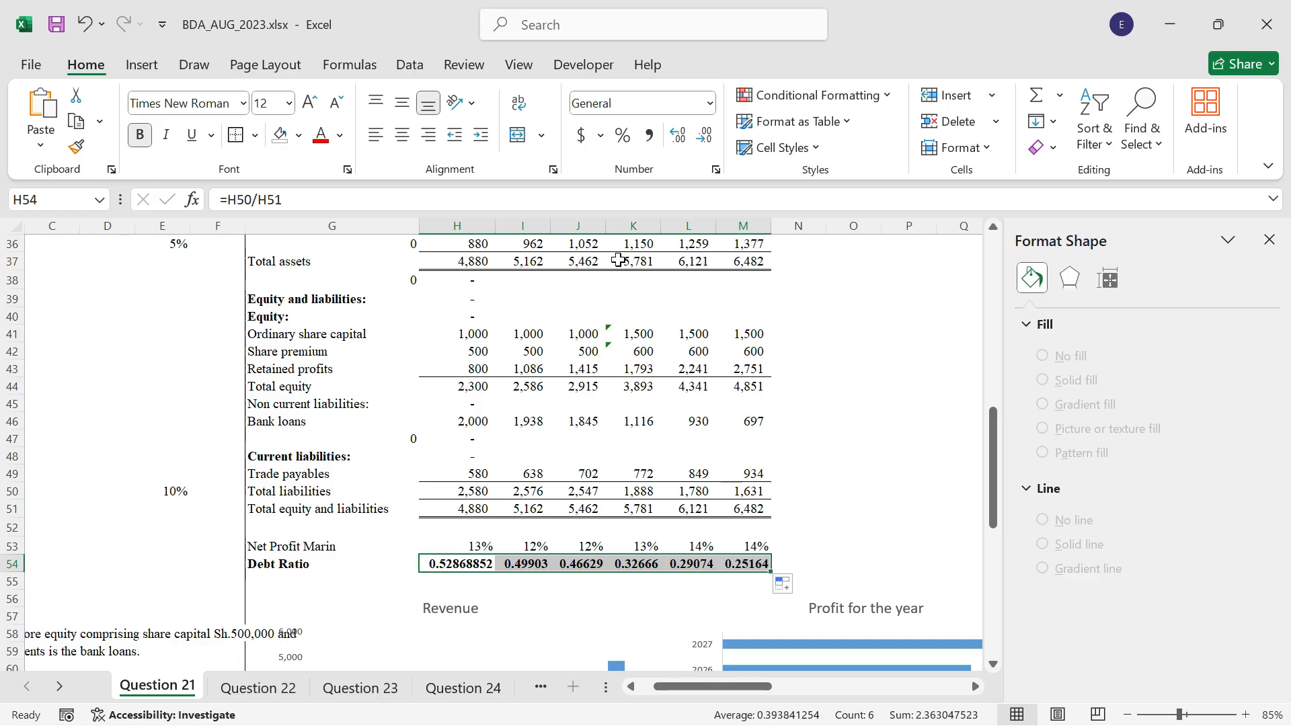
left_click(623, 137)
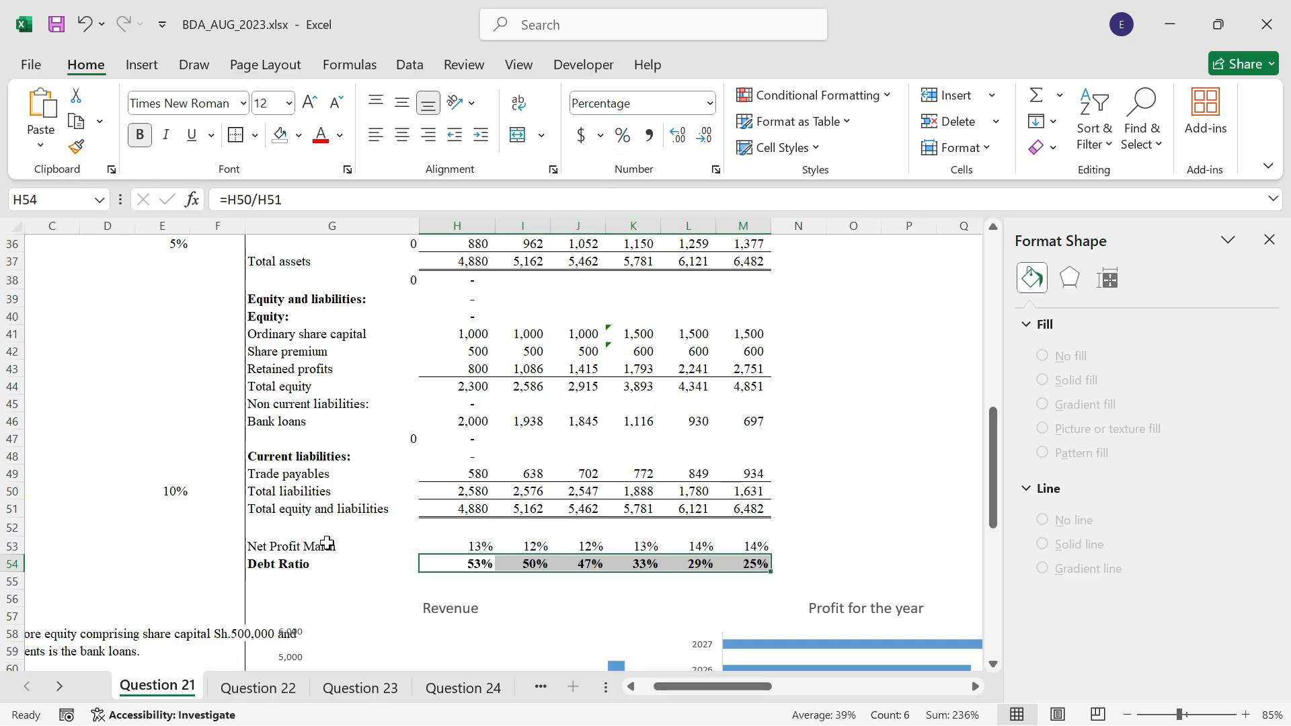
Step: Insert a clustered bar chart from the net profit margin row, G53:M53
left_click_drag(279, 544, 728, 553)
left_click(143, 65)
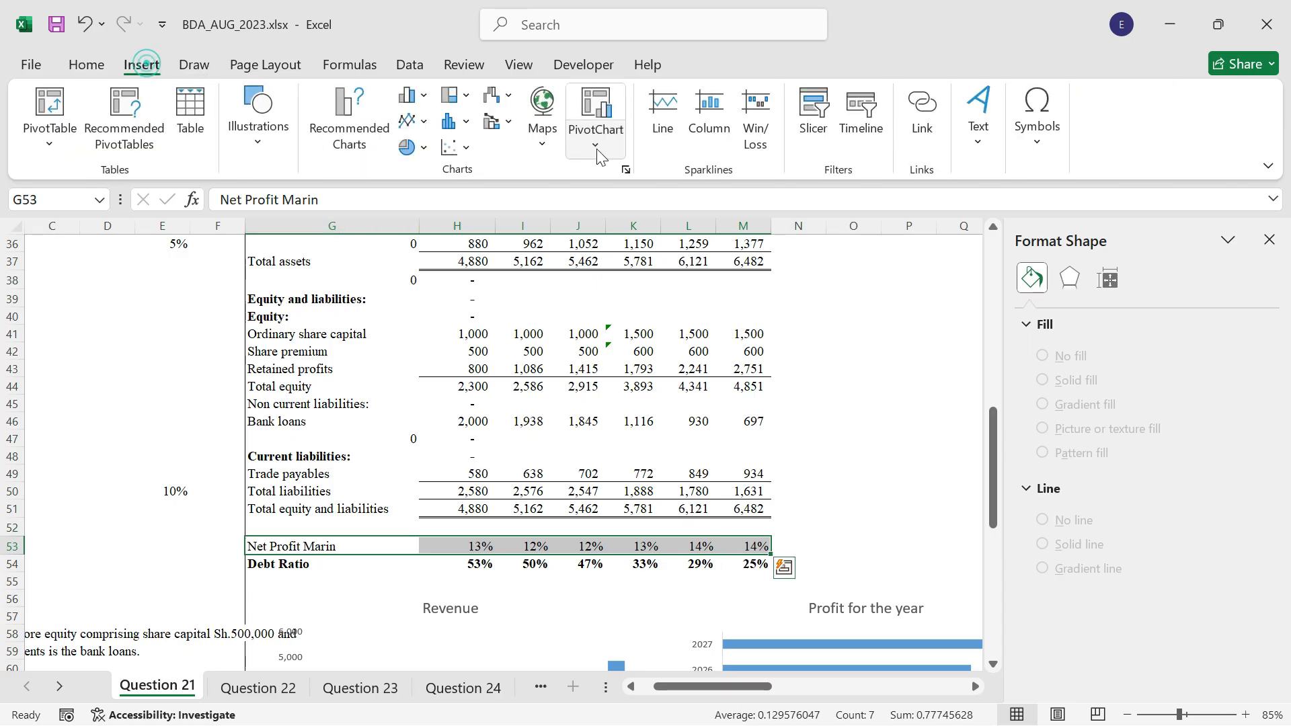
left_click(367, 123)
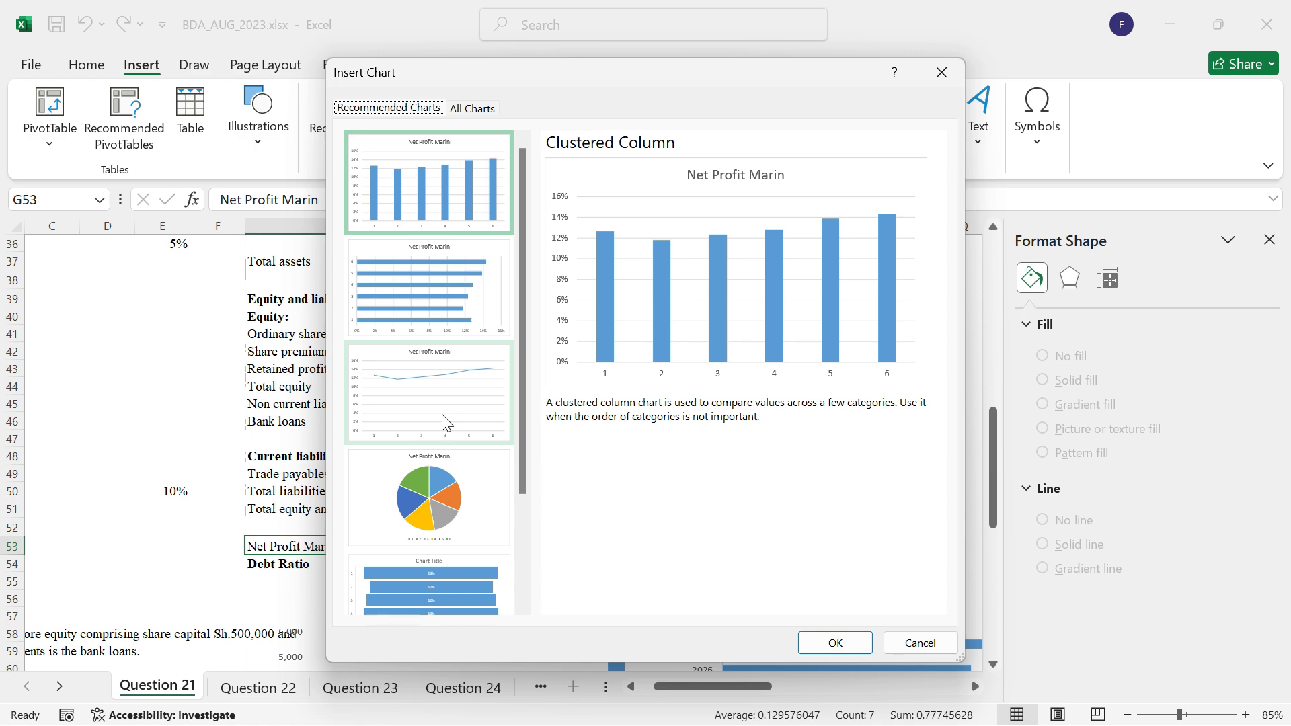
left_click(430, 308)
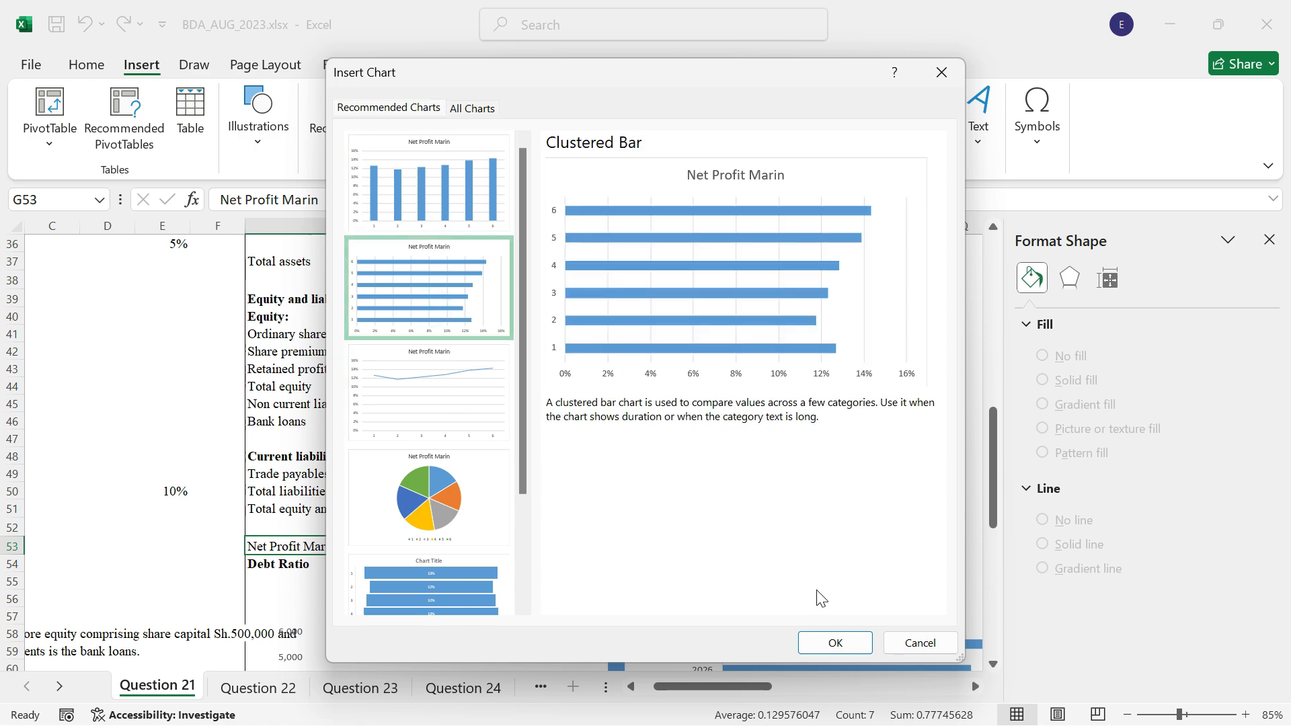
left_click(835, 643)
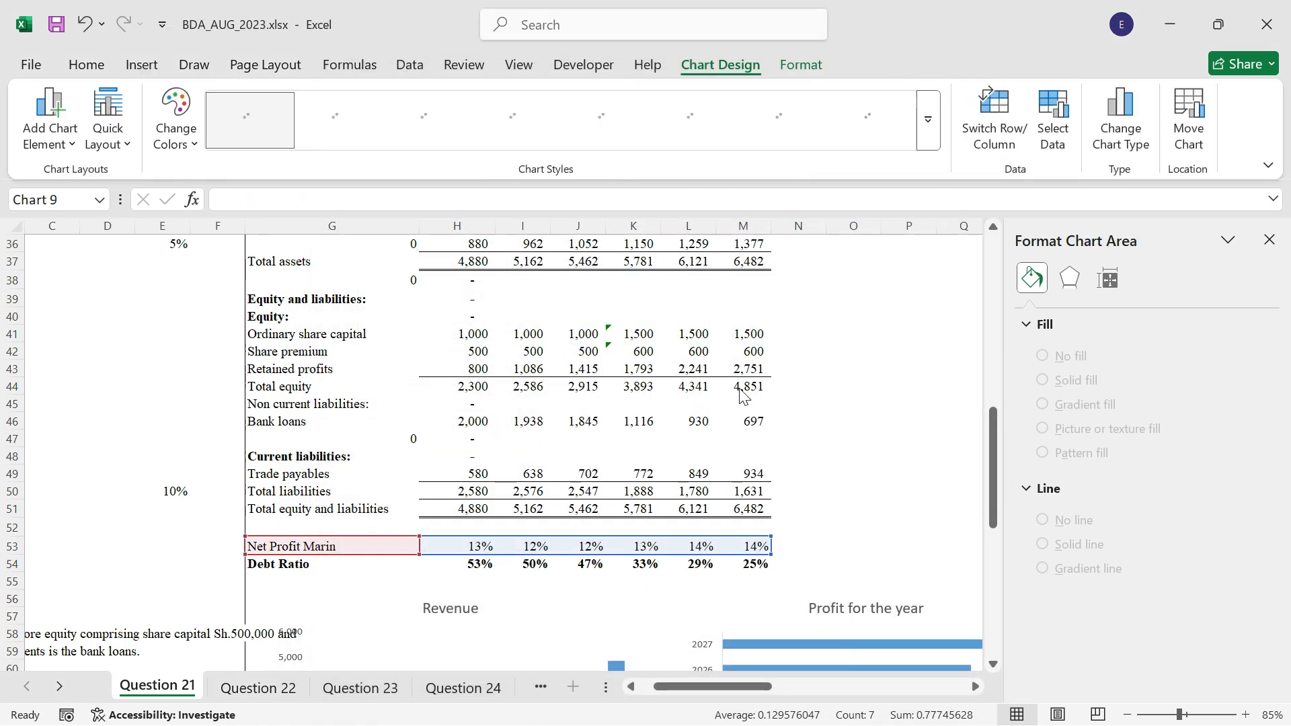
Step: Move the net profit margin chart to cell G84, directly below the Total assets chart, by cutting and pasting it
left_click(706, 329)
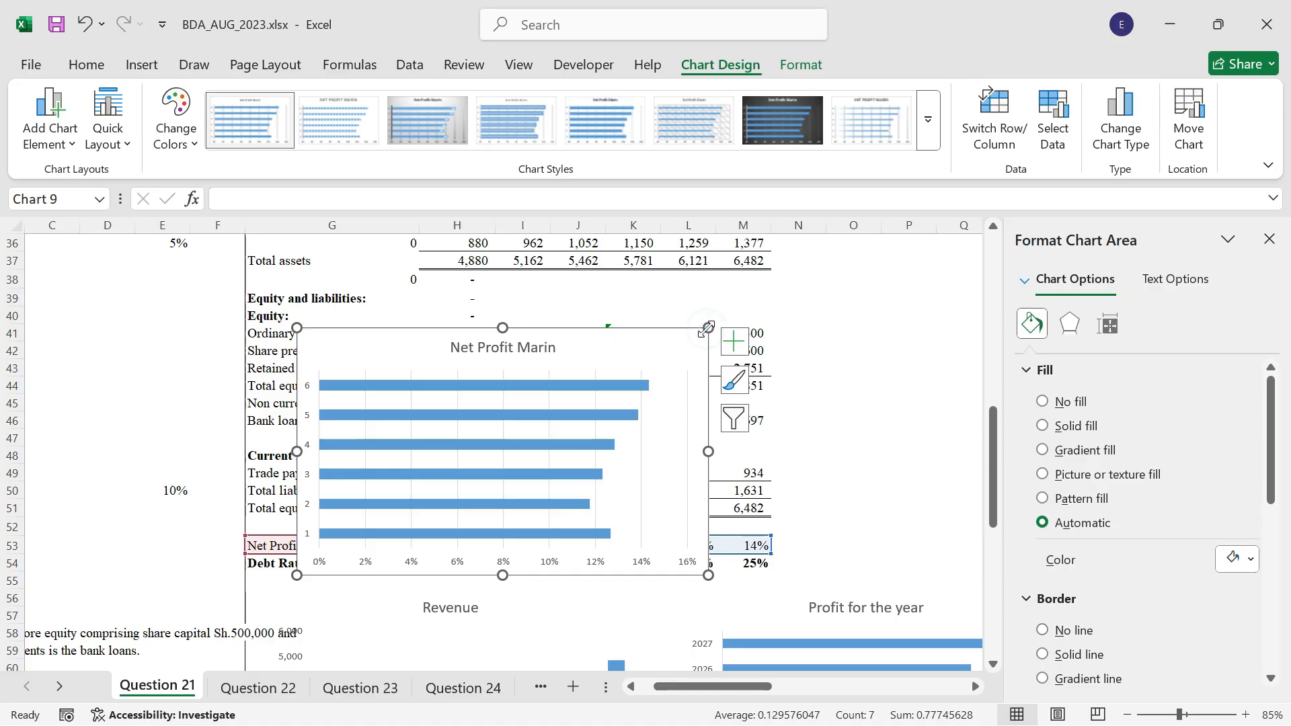
scroll(846, 397, "down", 1)
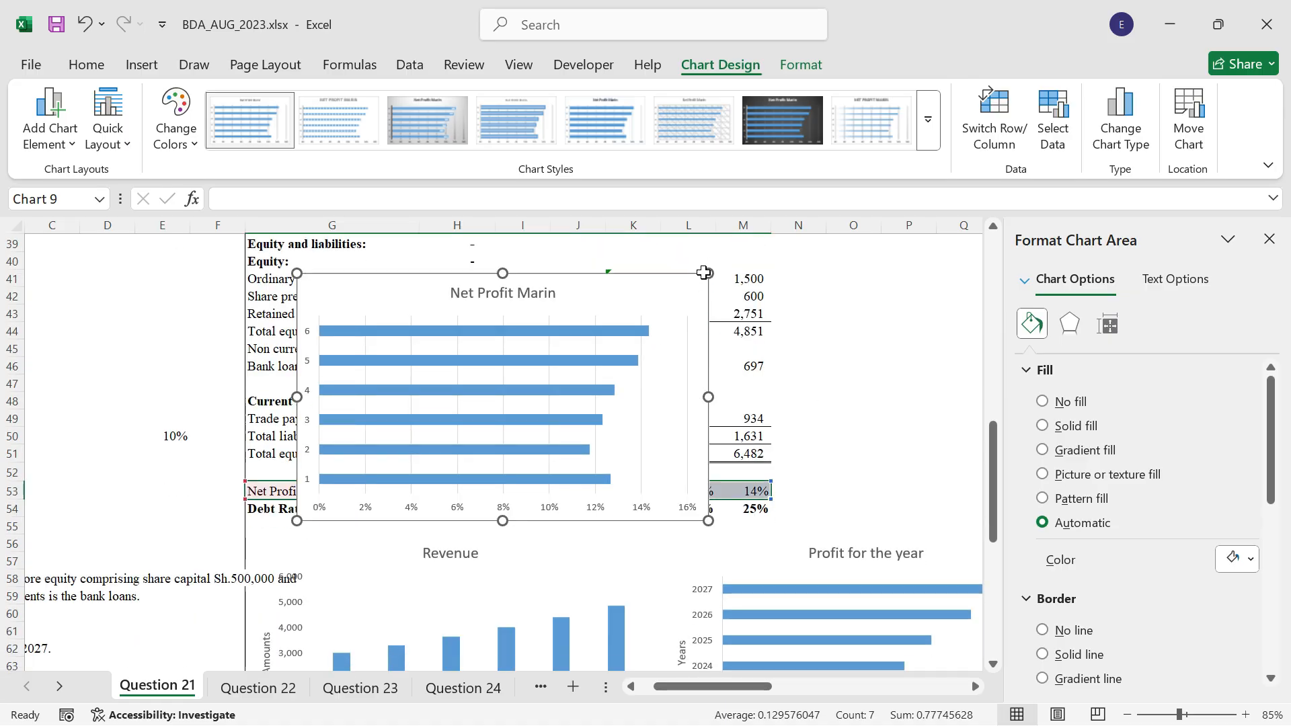
key("Delete")
scroll(832, 386, "down", 7)
scroll(832, 531, "down", 2)
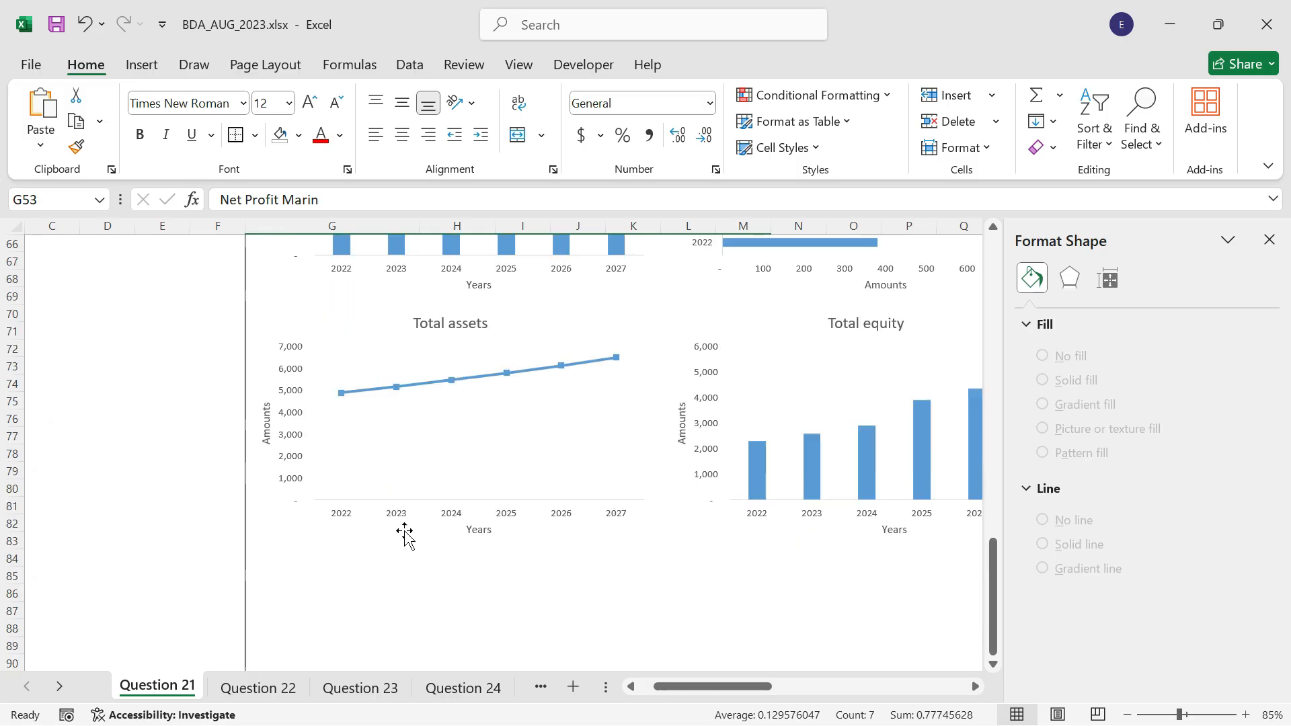
left_click(283, 545)
left_click(278, 557)
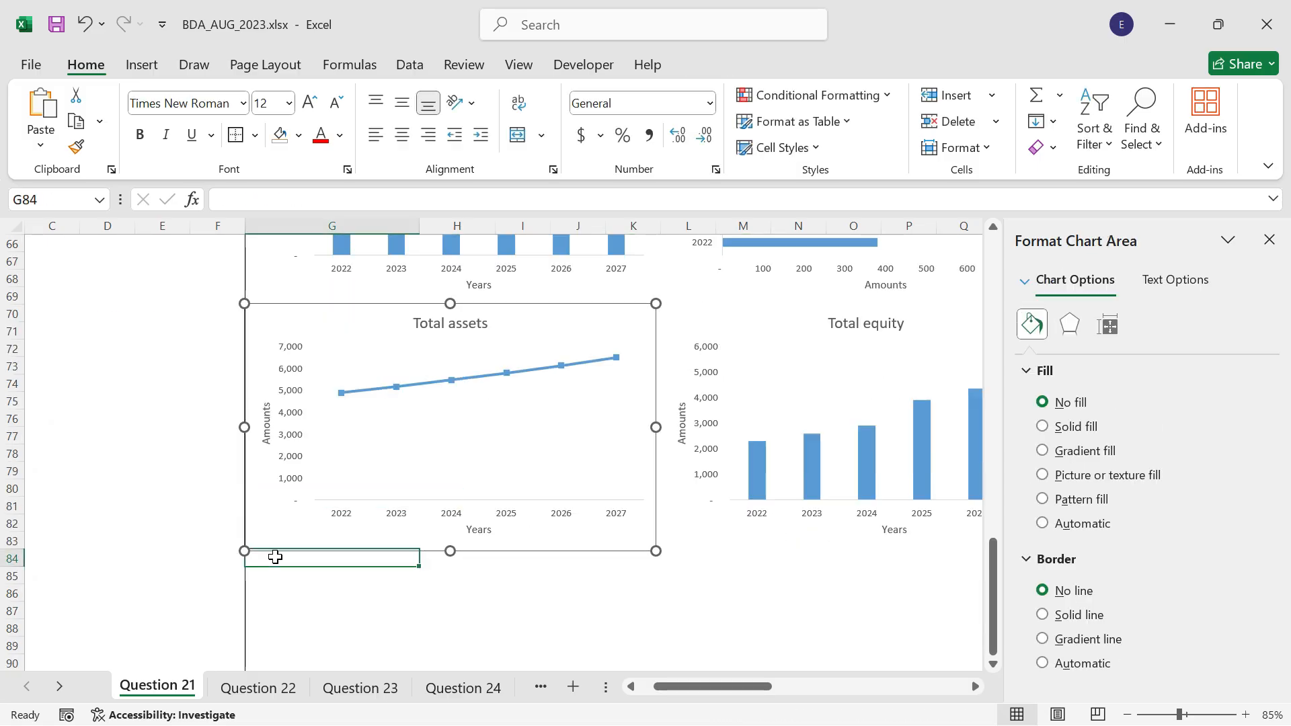
key("ctrl+v")
scroll(608, 517, "down", 5)
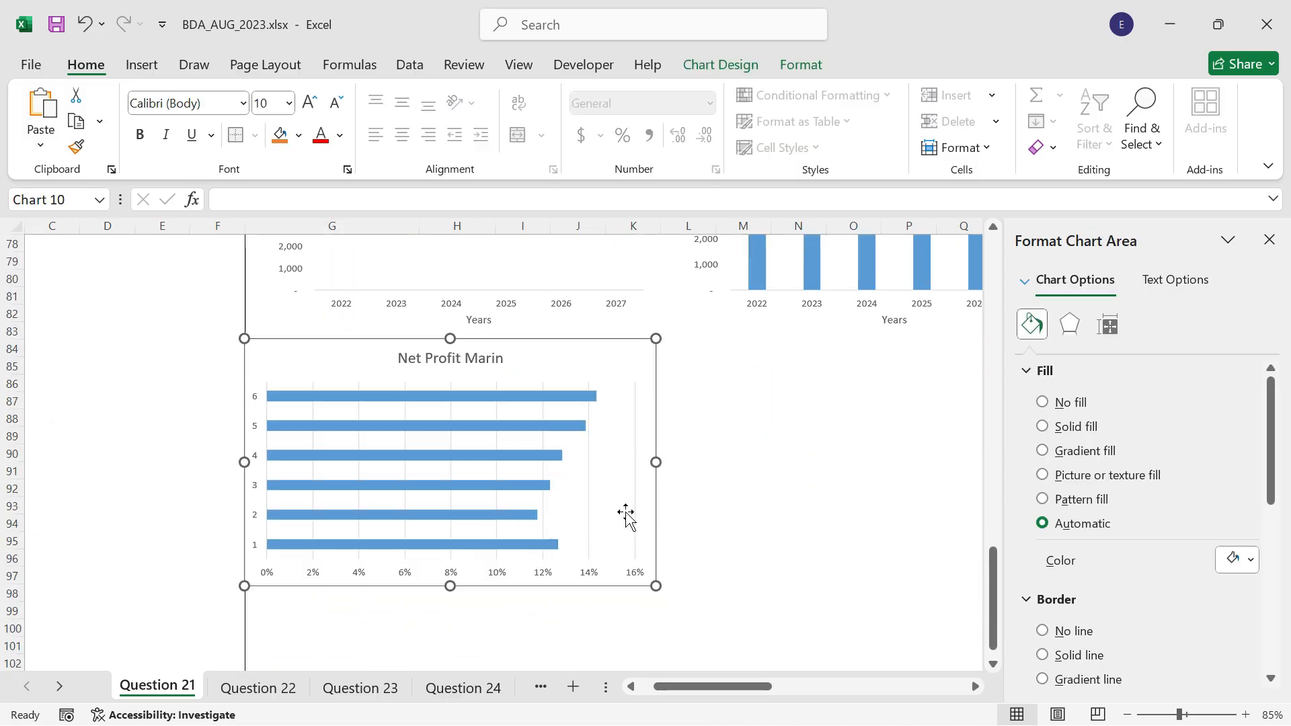
Step: Format the net profit margin chart area with no fill and no border line
left_click(681, 299)
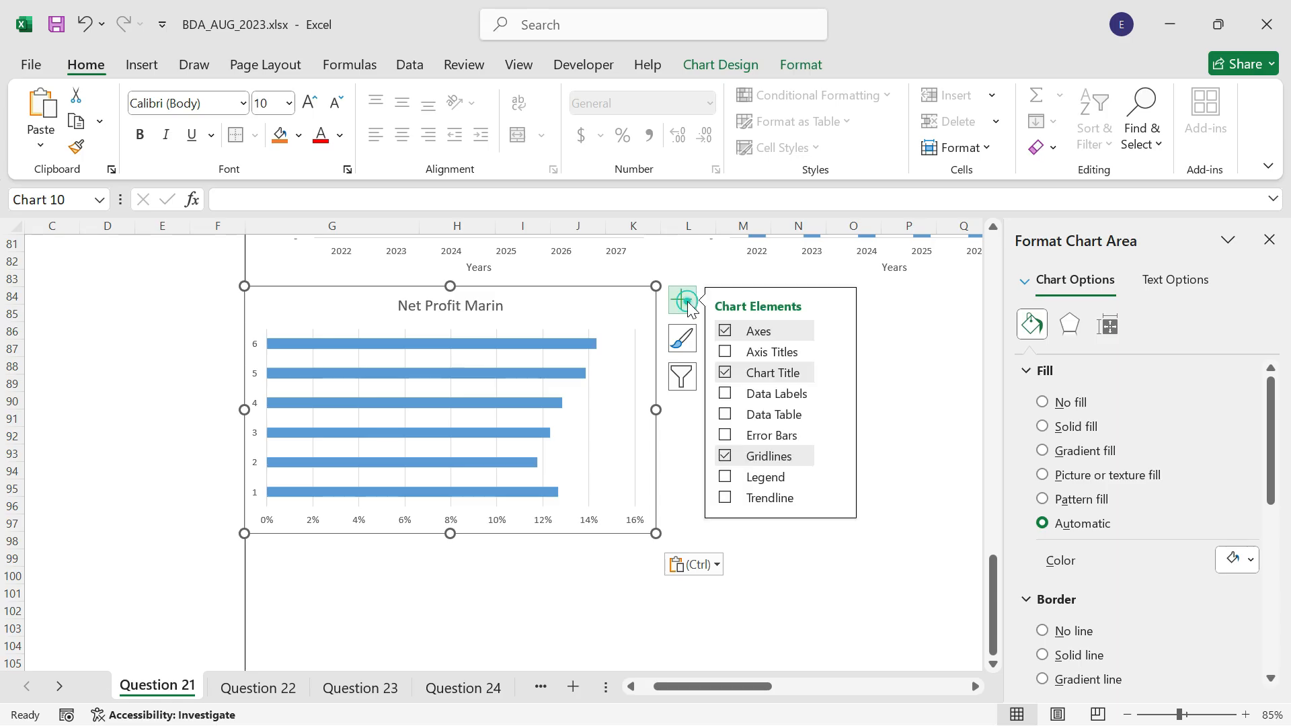
left_click(1051, 408)
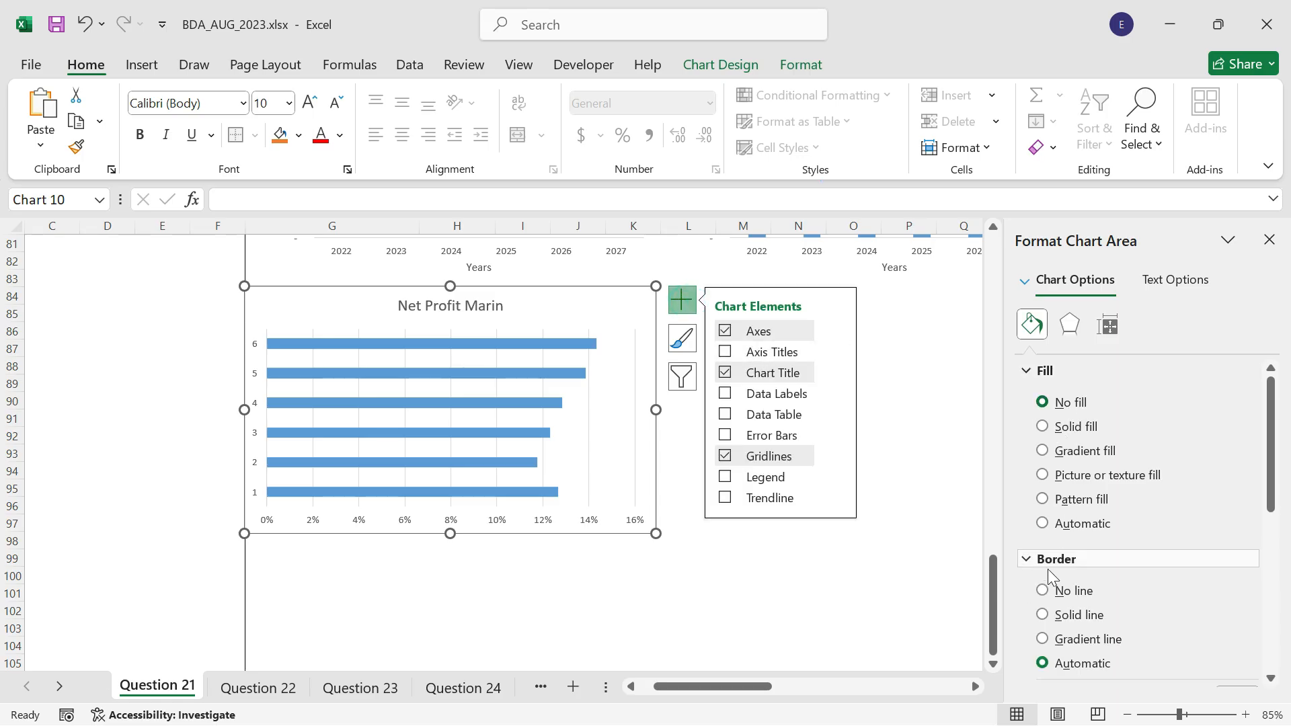
left_click(1044, 590)
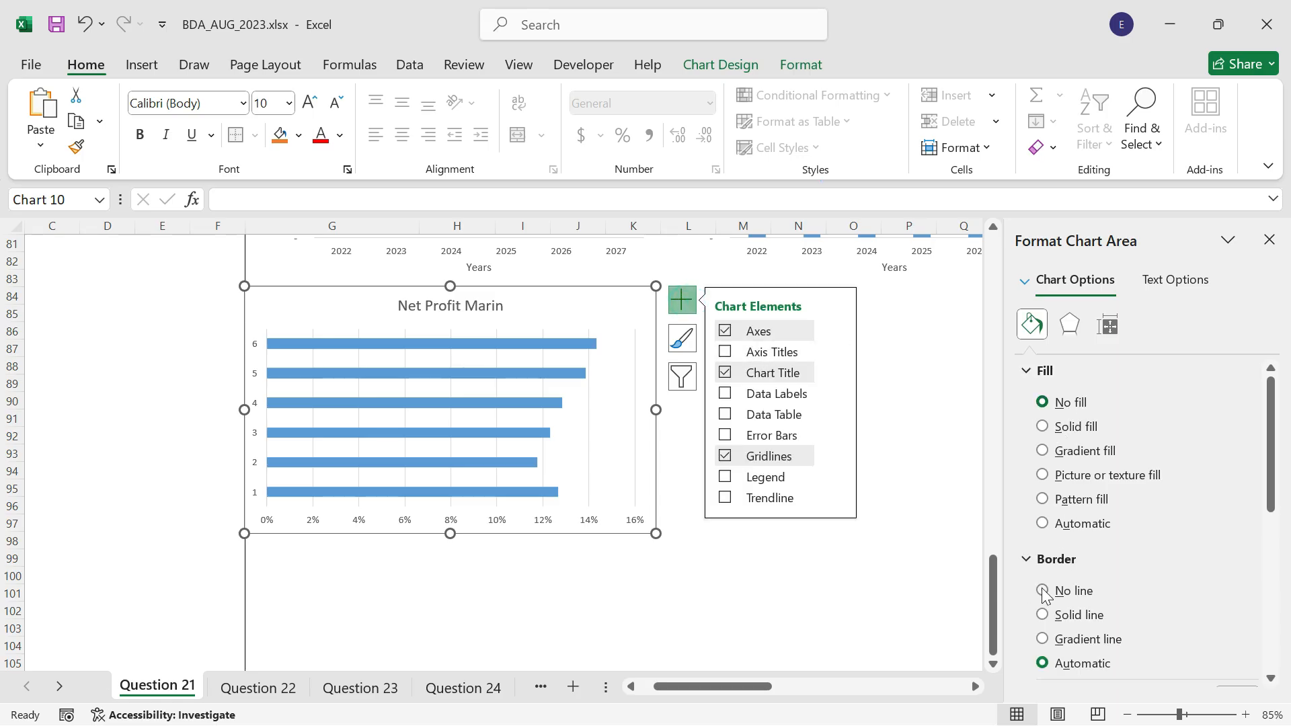
Step: Add axis titles to the net profit margin chart and remove its gridlines
left_click(743, 351)
left_click(744, 456)
left_click(677, 571)
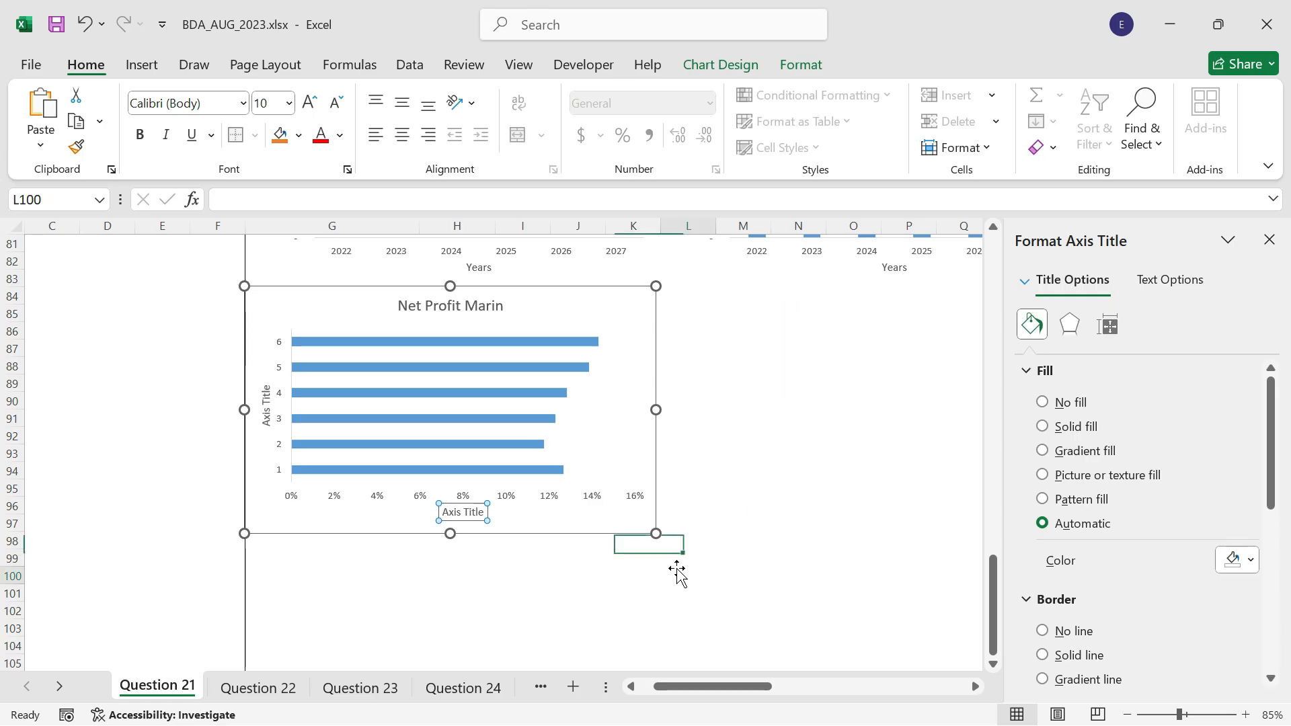
Step: Title the net profit margin chart's vertical axis Years and its horizontal axis Rates
left_click(266, 403)
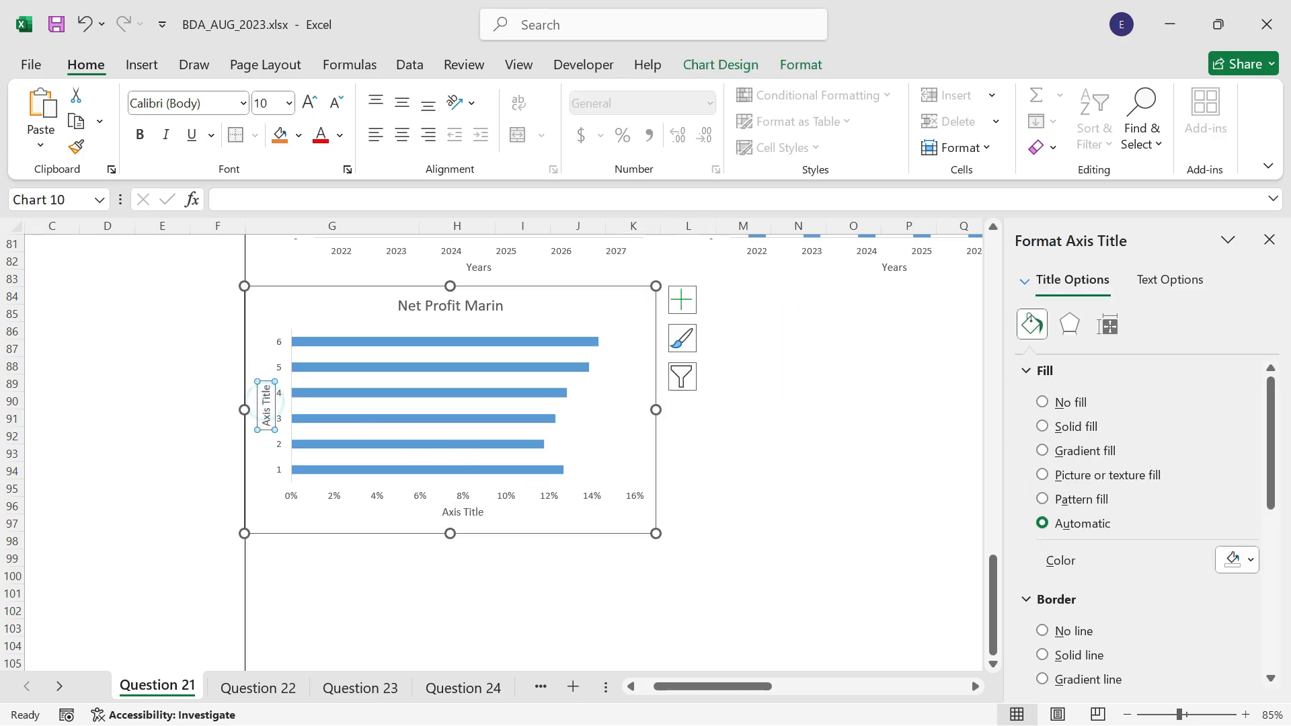
type("Years")
key("Return")
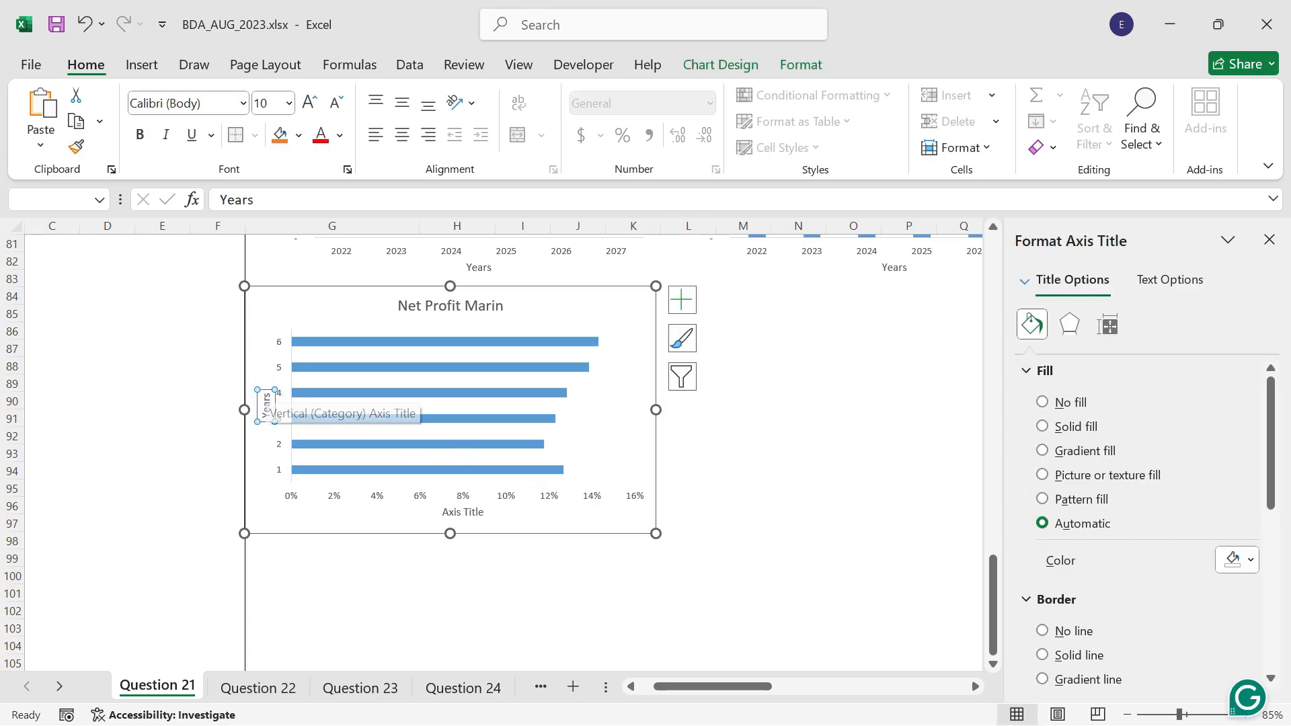
left_click(461, 513)
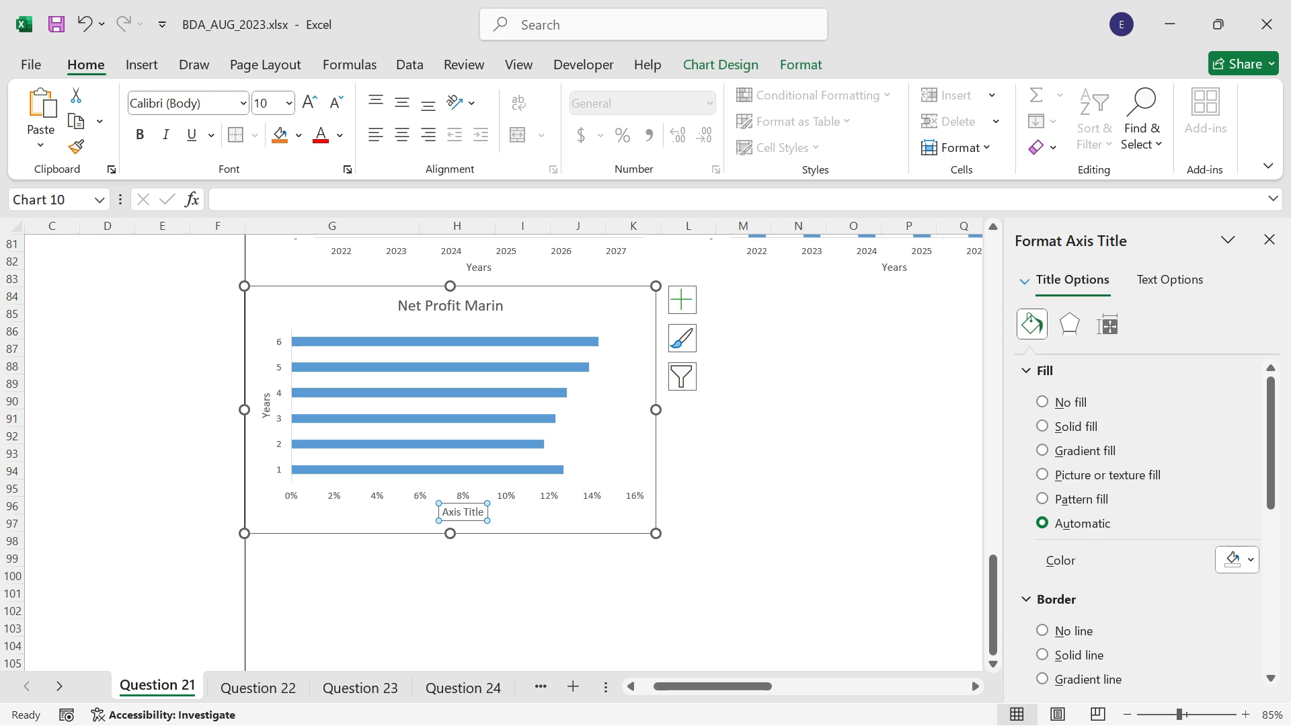
type("Rates")
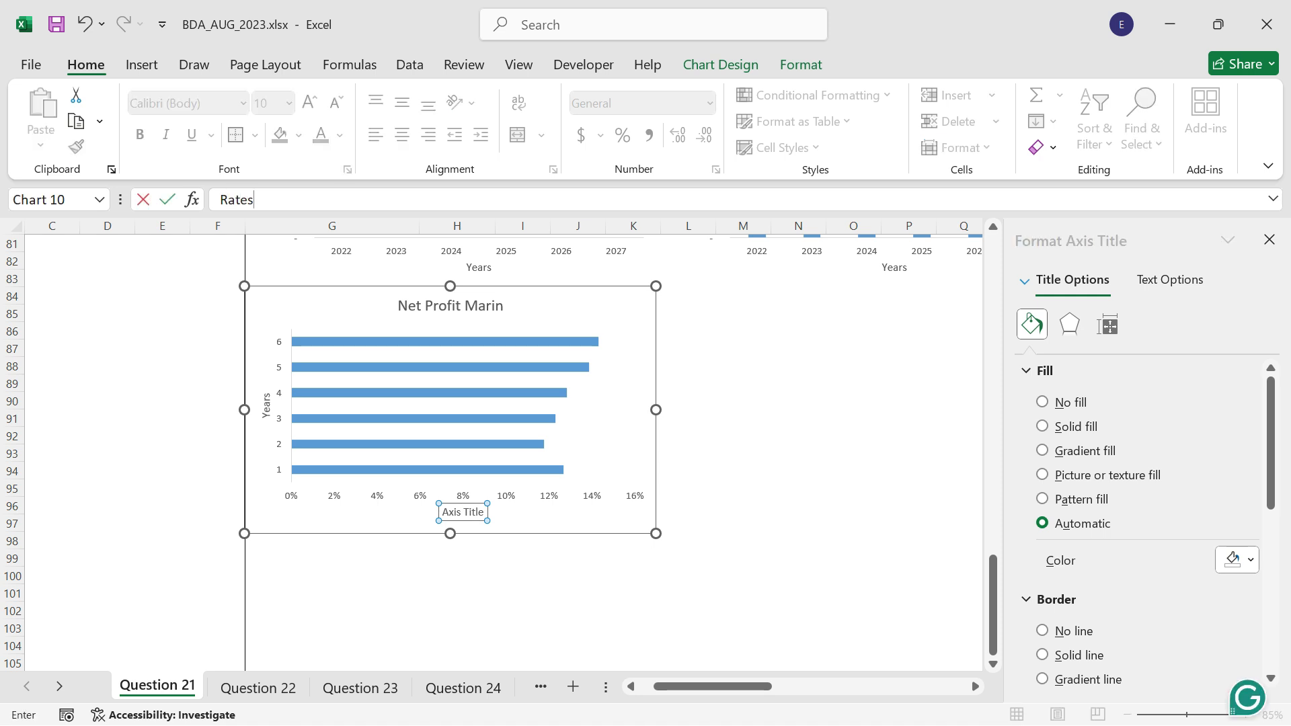
key("Return")
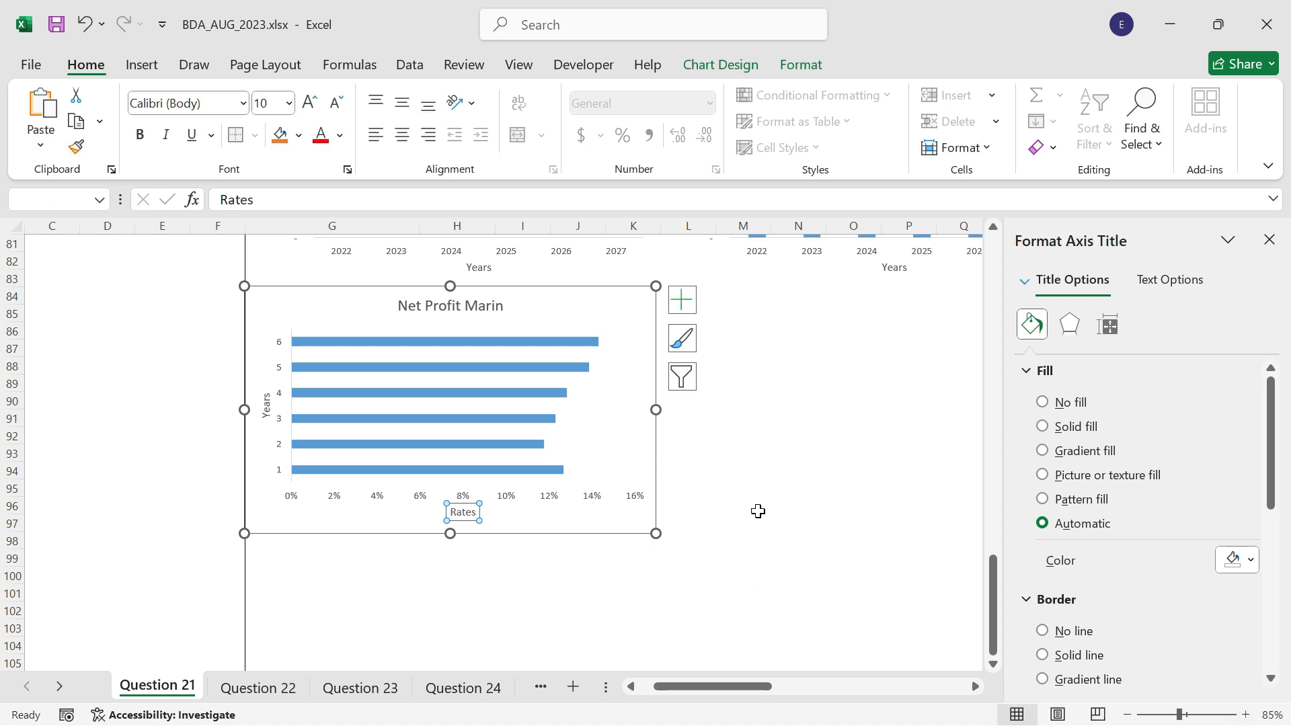
left_click(761, 504)
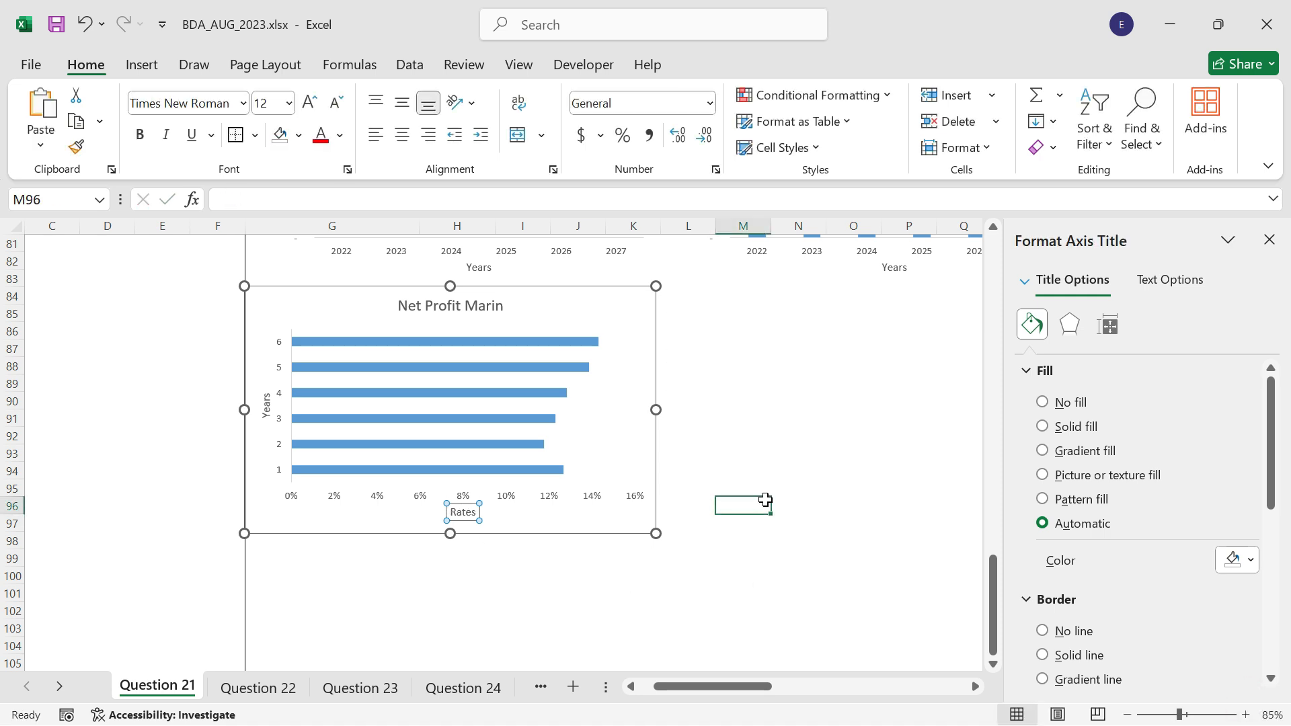
Step: Set the net profit margin chart's category axis labels to the years 2022 to 2027 in H27:M27
right_click(610, 405)
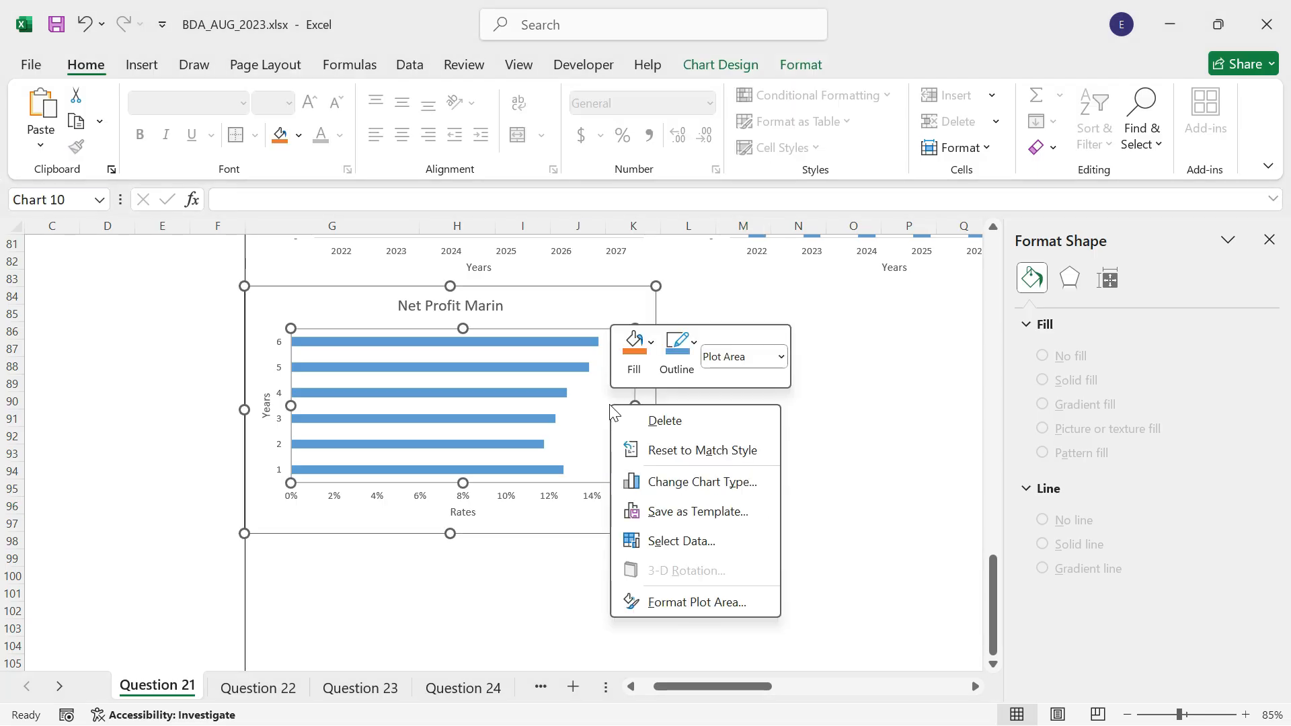
left_click(697, 546)
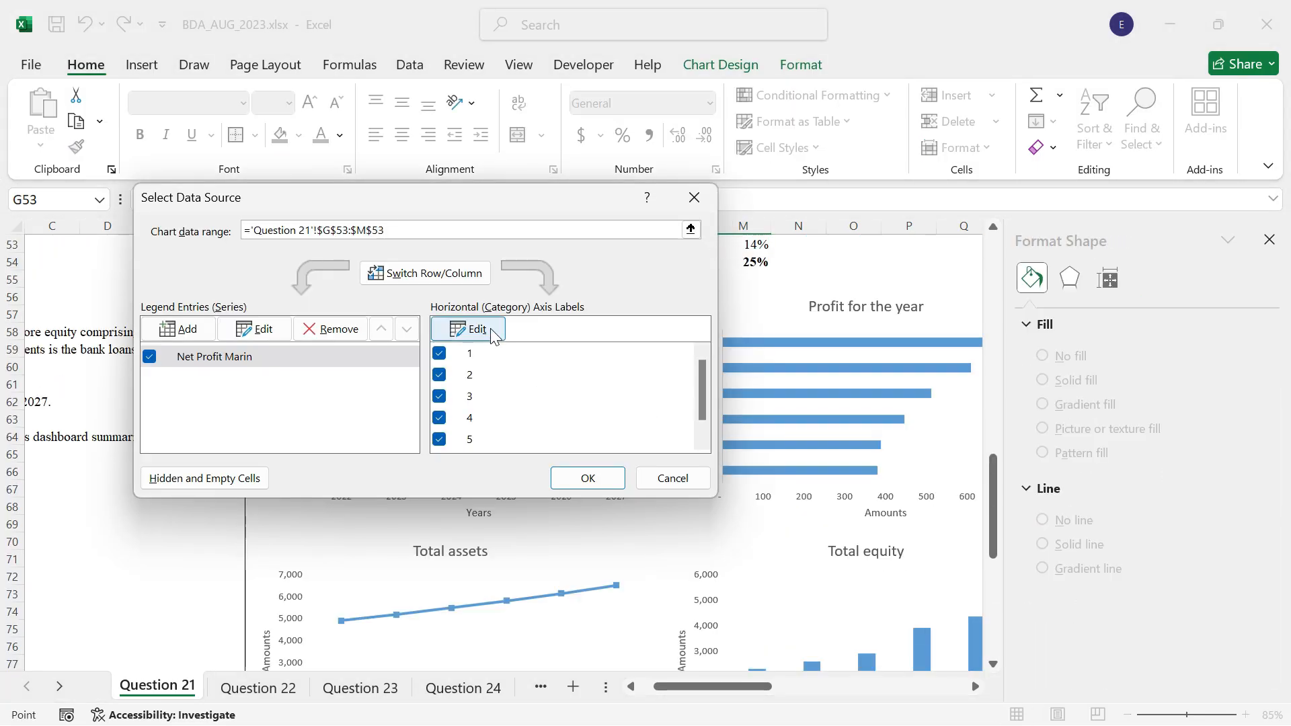
left_click(495, 334)
scroll(418, 521, "up", 5)
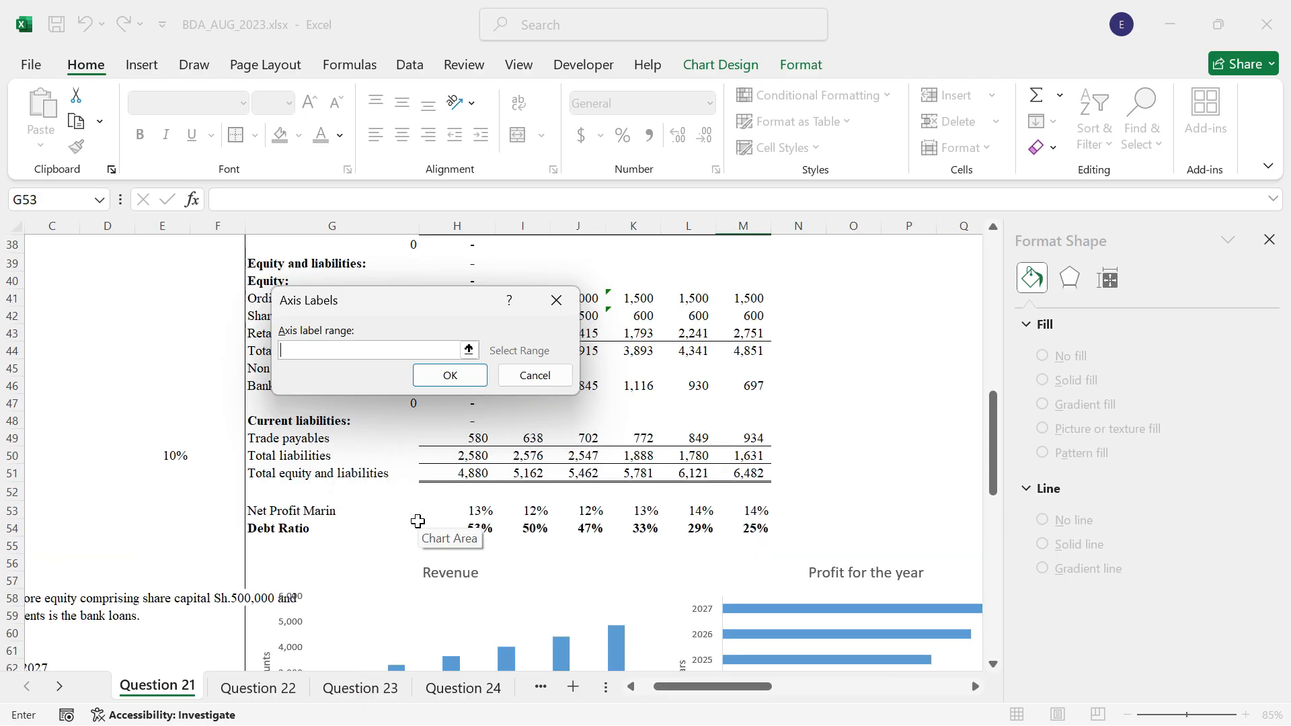
scroll(418, 521, "up", 8)
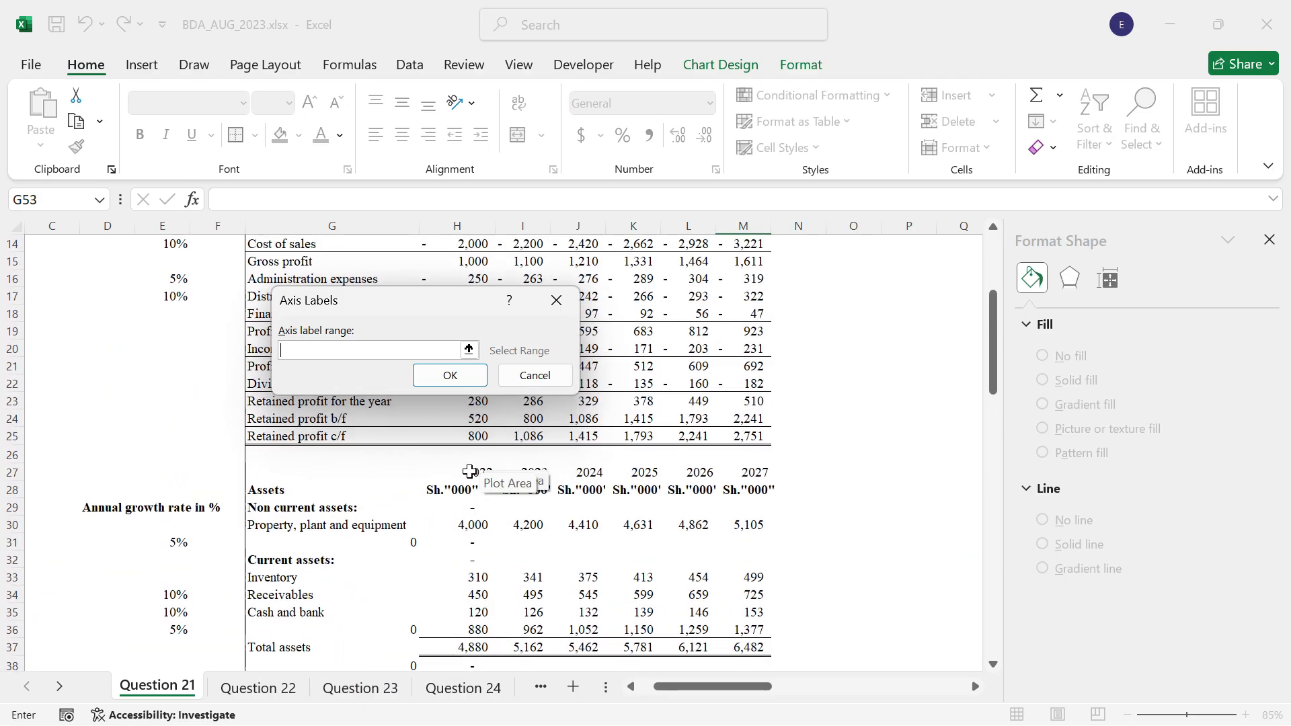
left_click_drag(469, 471, 756, 472)
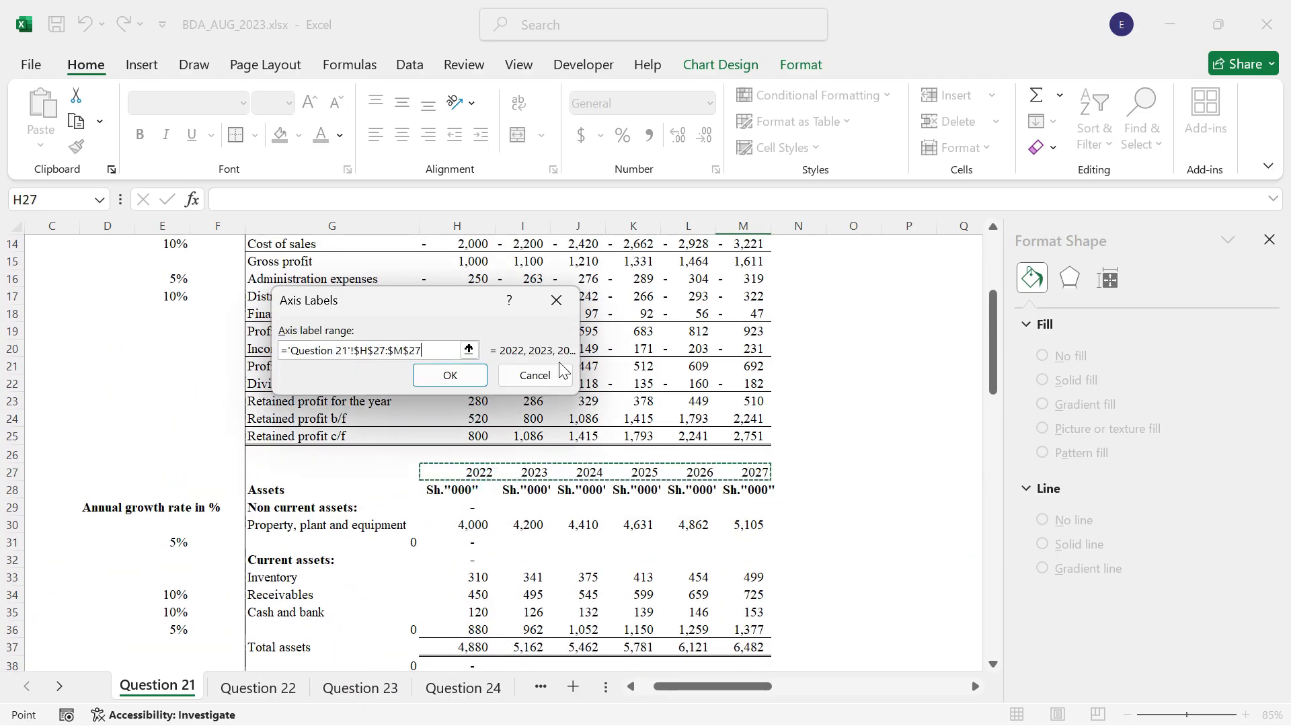
left_click(462, 378)
left_click(585, 479)
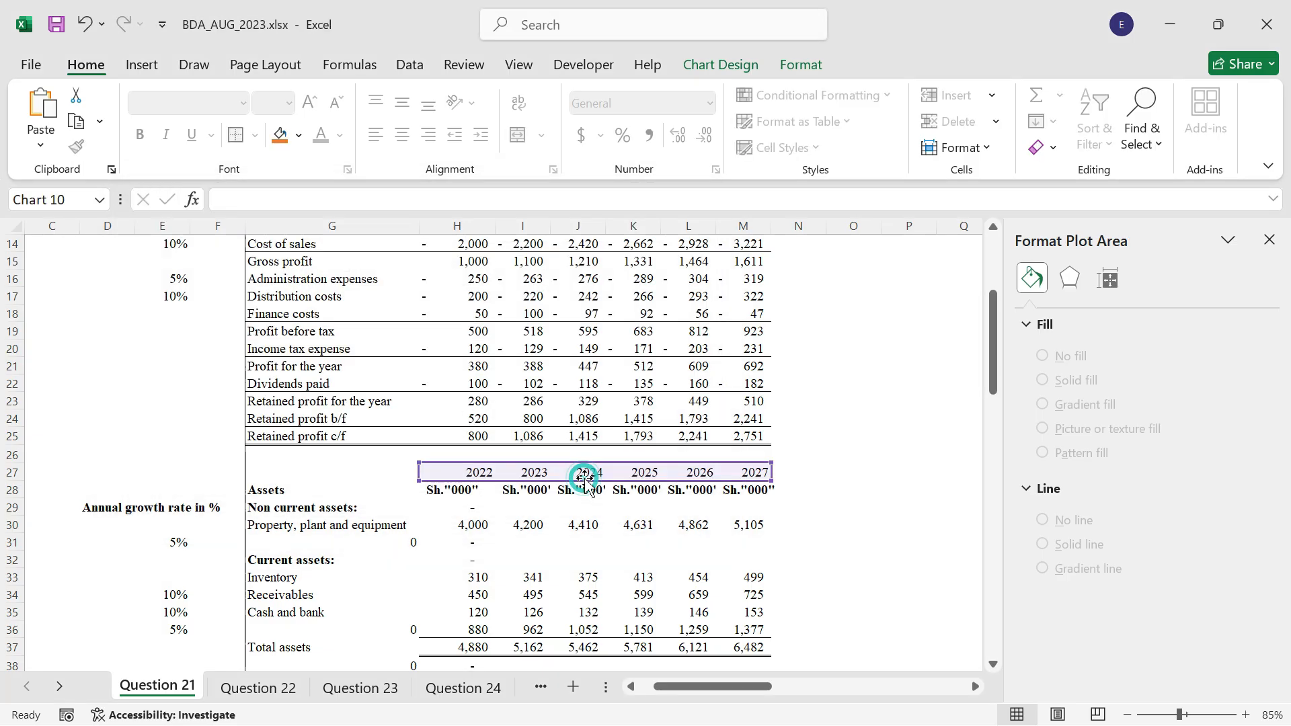
Step: Insert a line chart from the debt ratio row, G54:M54
scroll(584, 482, "down", 5)
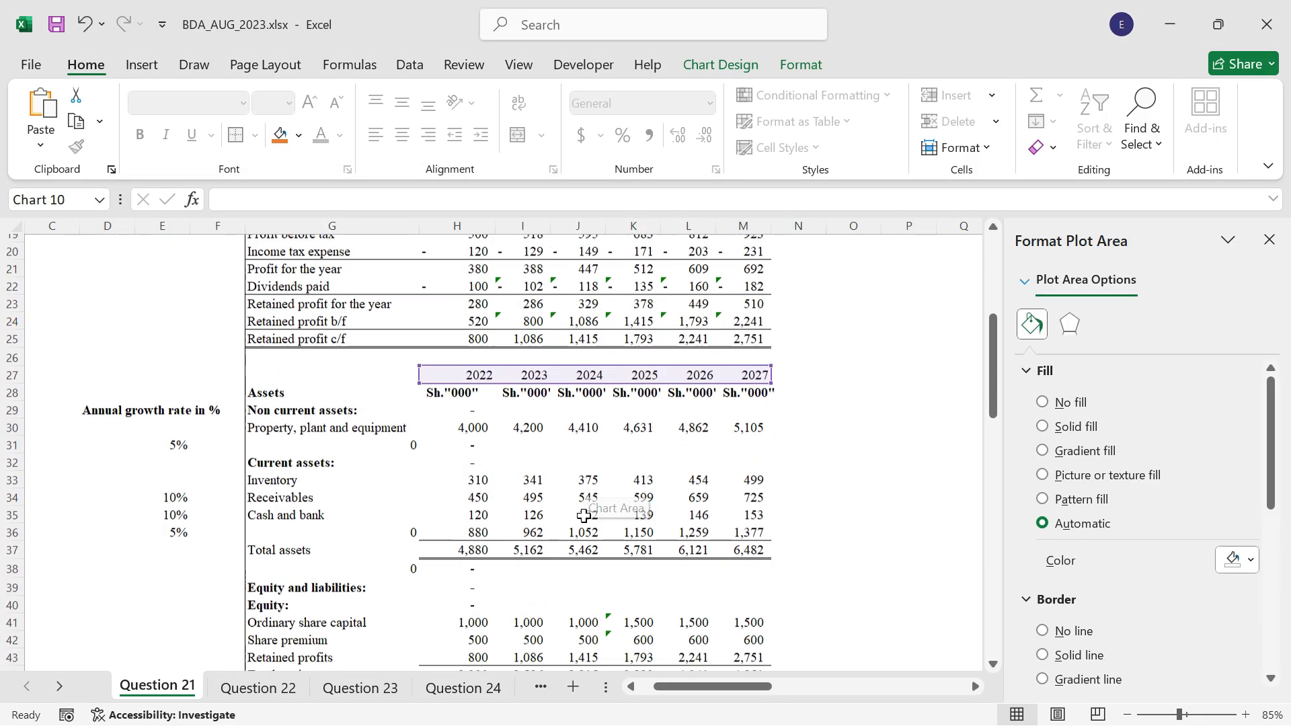
scroll(572, 521, "down", 4)
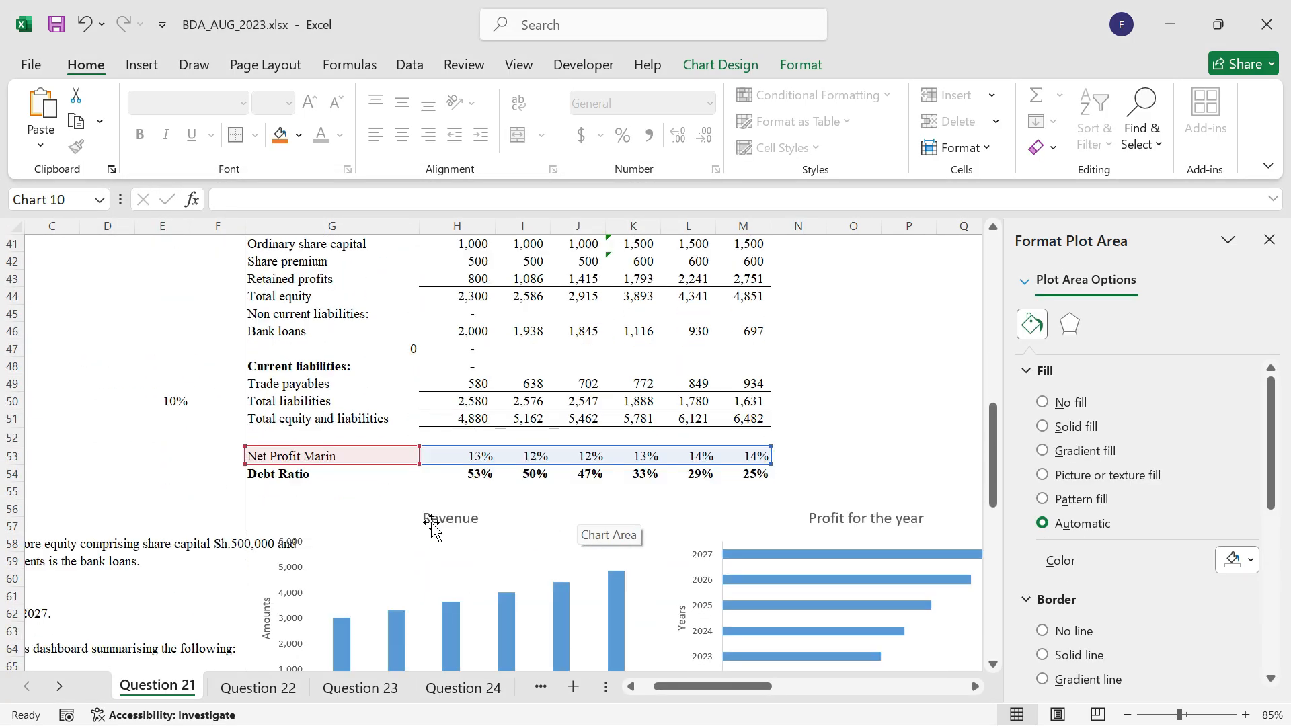
left_click_drag(286, 477, 733, 472)
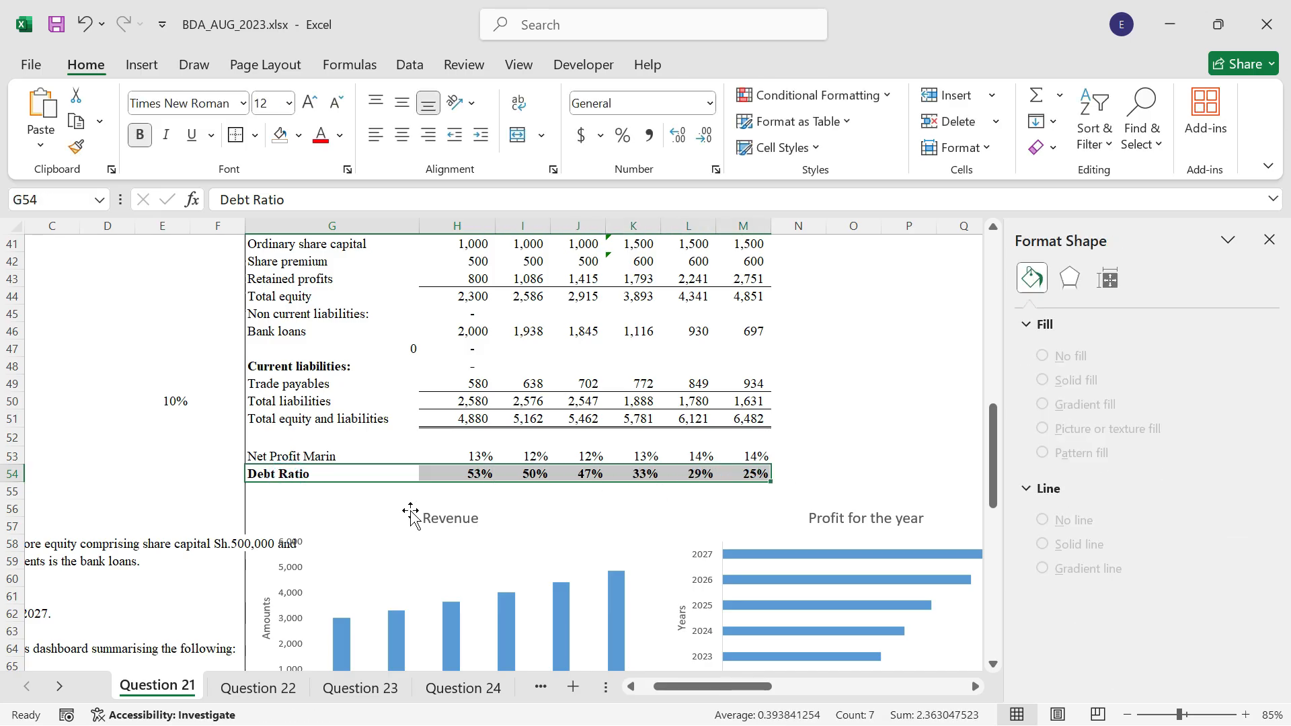
scroll(420, 516, "down", 1)
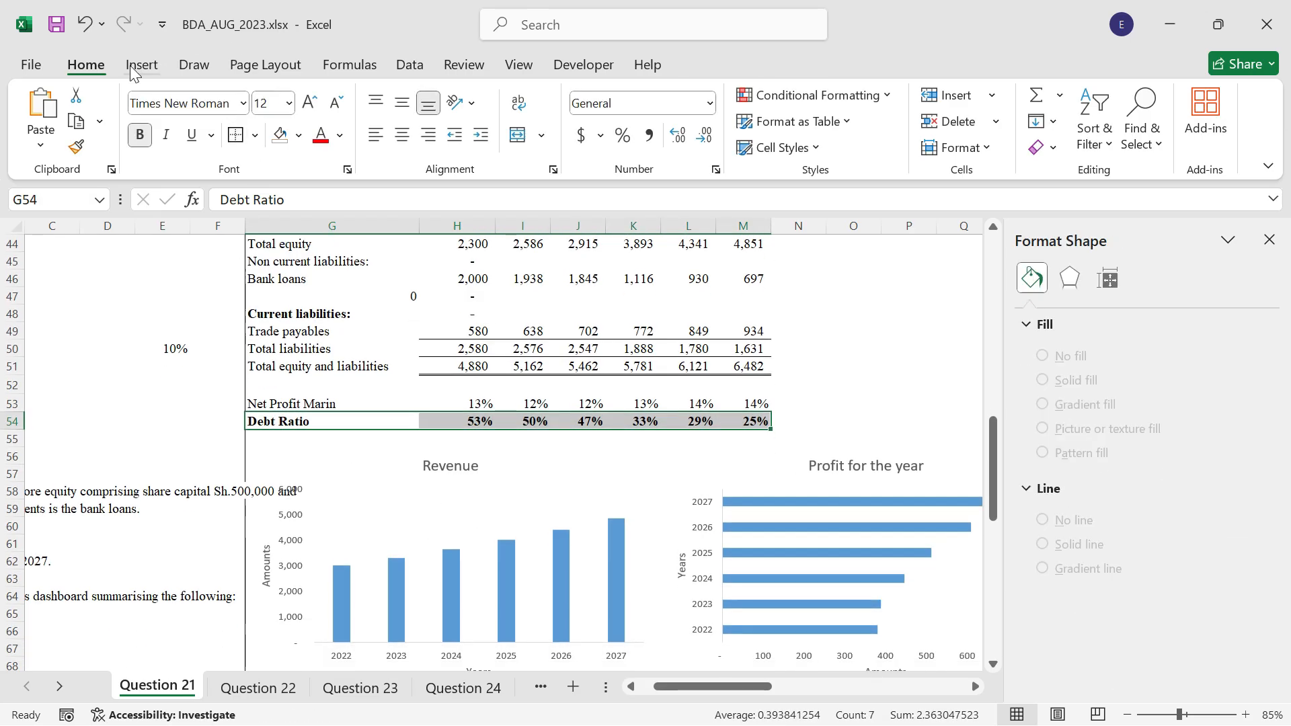
left_click(134, 65)
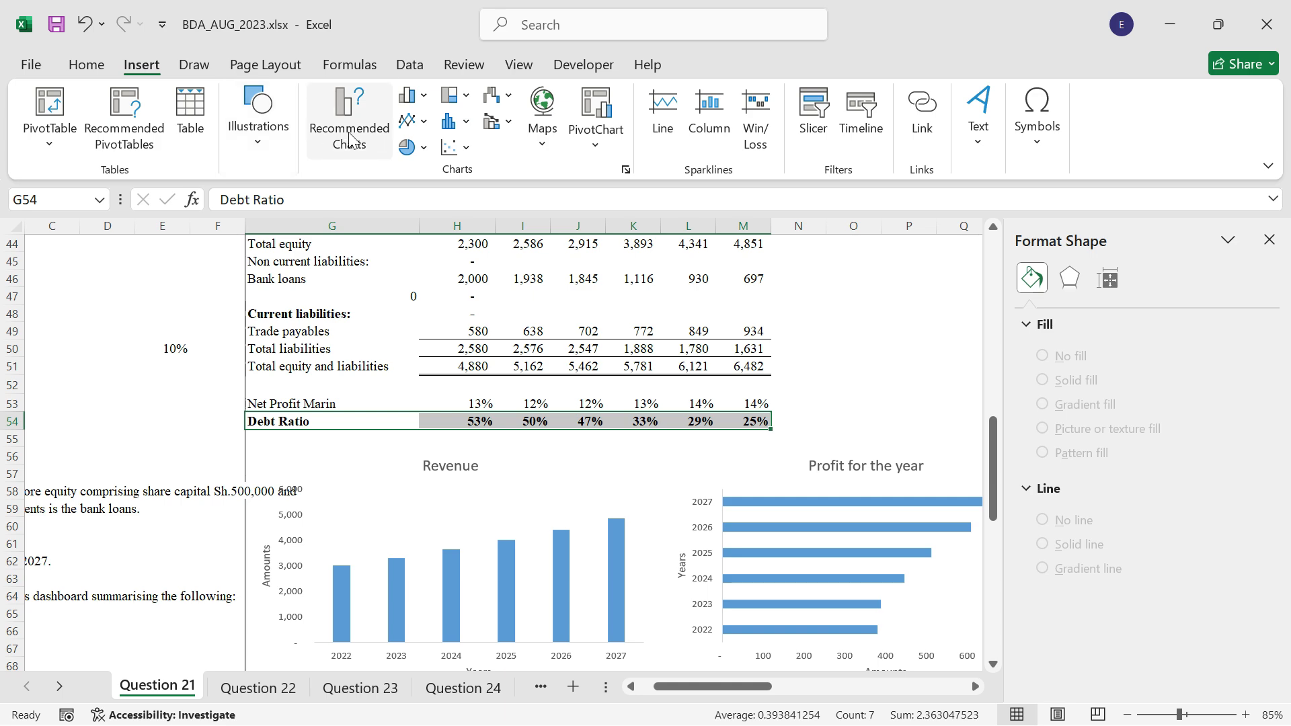
left_click(349, 138)
left_click(455, 385)
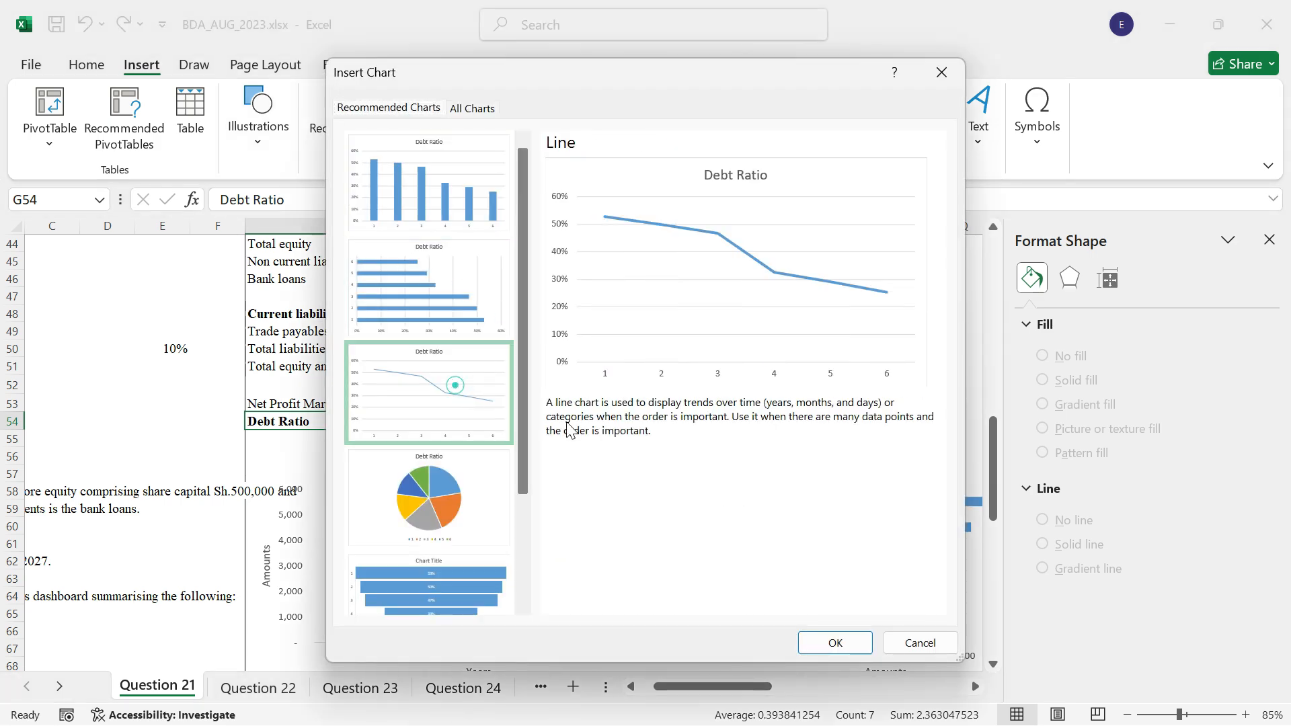
left_click(835, 643)
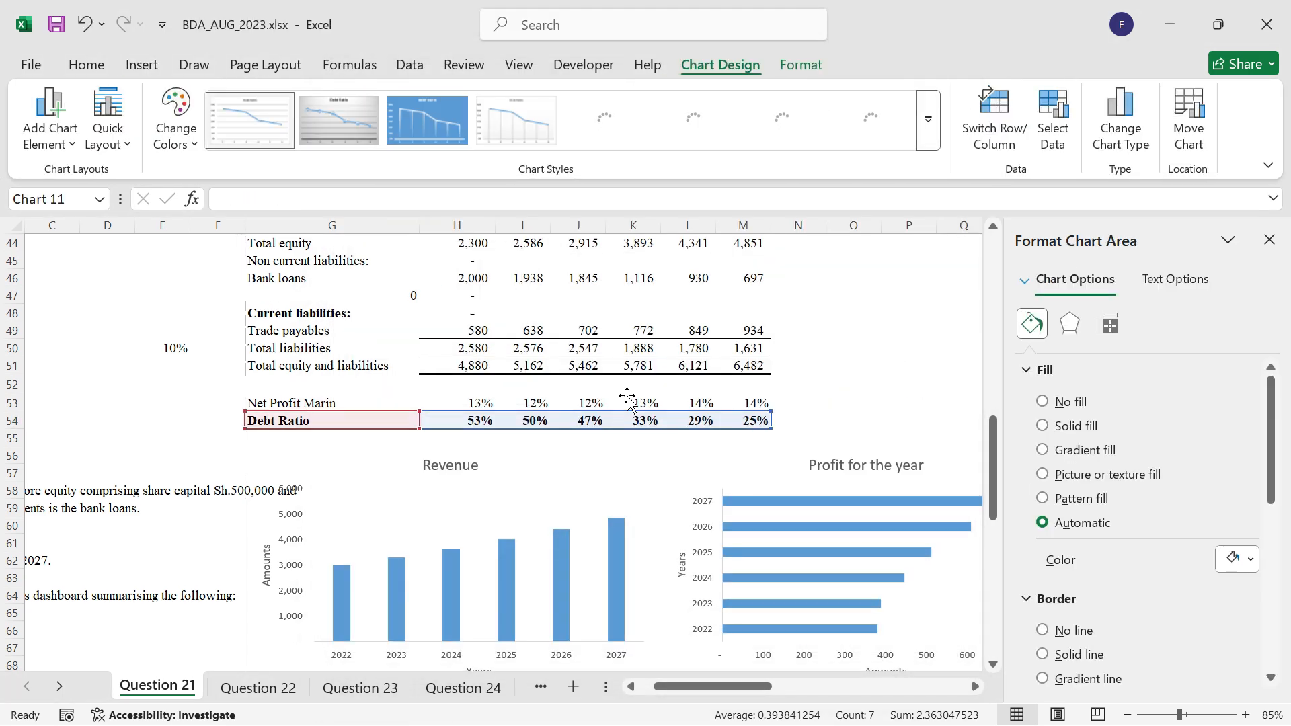
Step: Move the debt ratio chart to cell M84 by cutting and pasting it, and align it directly below the Total equity chart
key("ctrl+x")
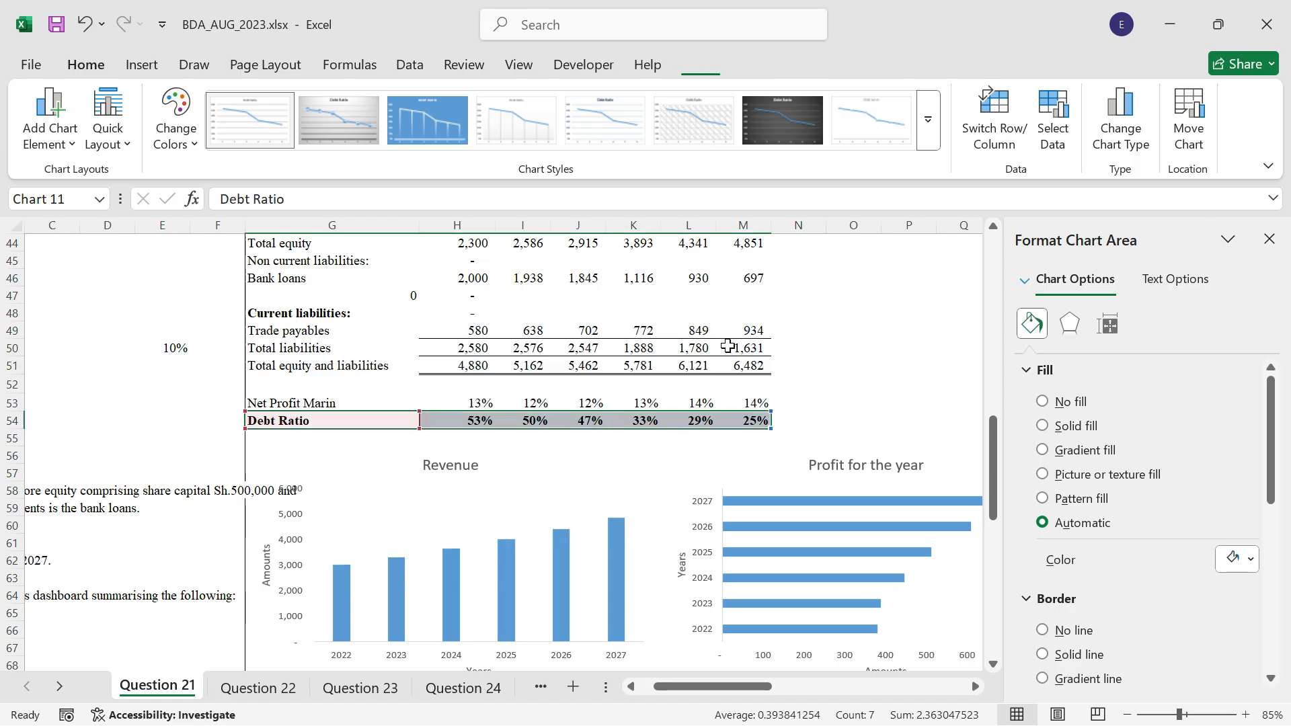
scroll(798, 470, "down", 8)
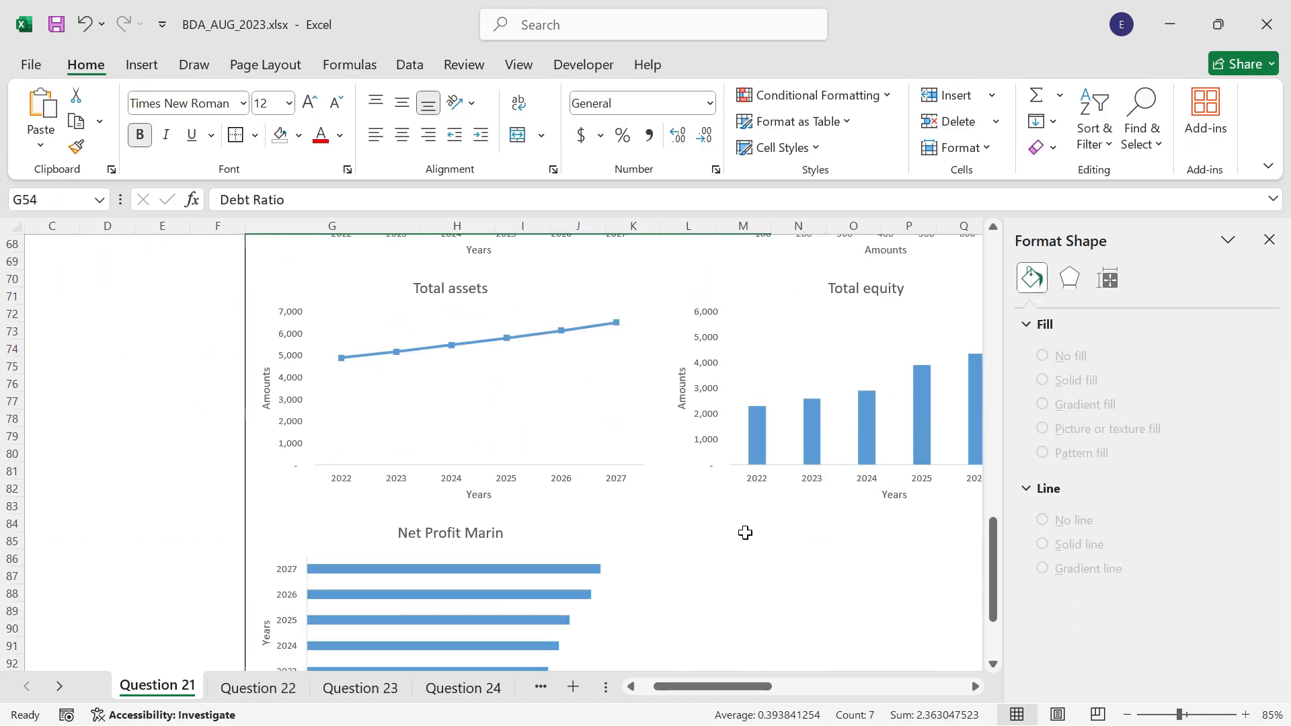
left_click(744, 526)
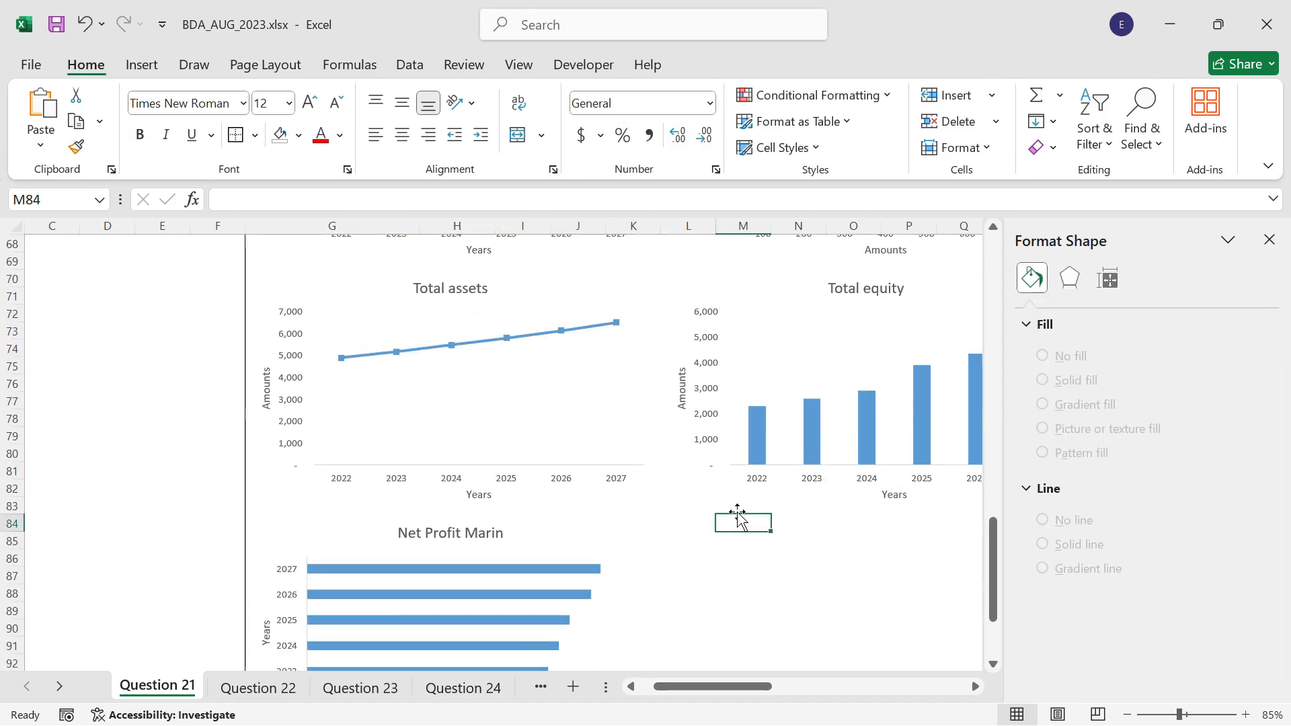
key("ctrl+v")
left_click(975, 687)
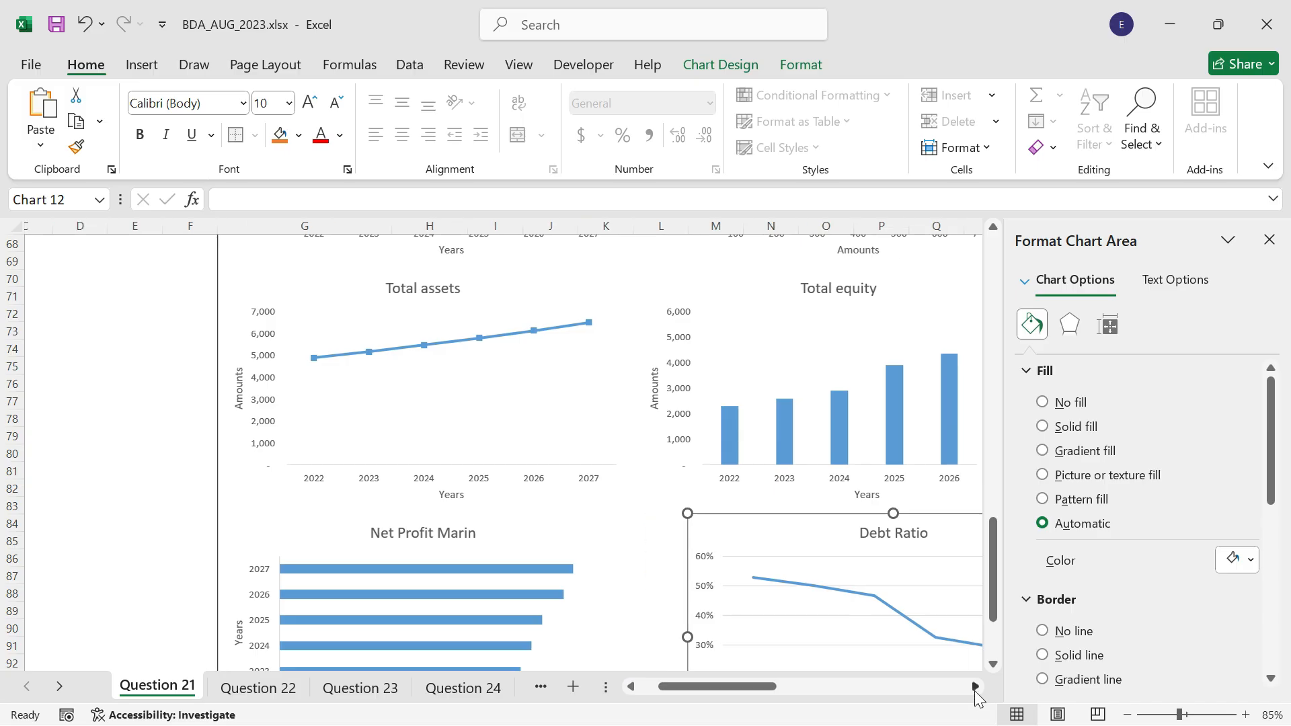
left_click(975, 687)
left_click(974, 689)
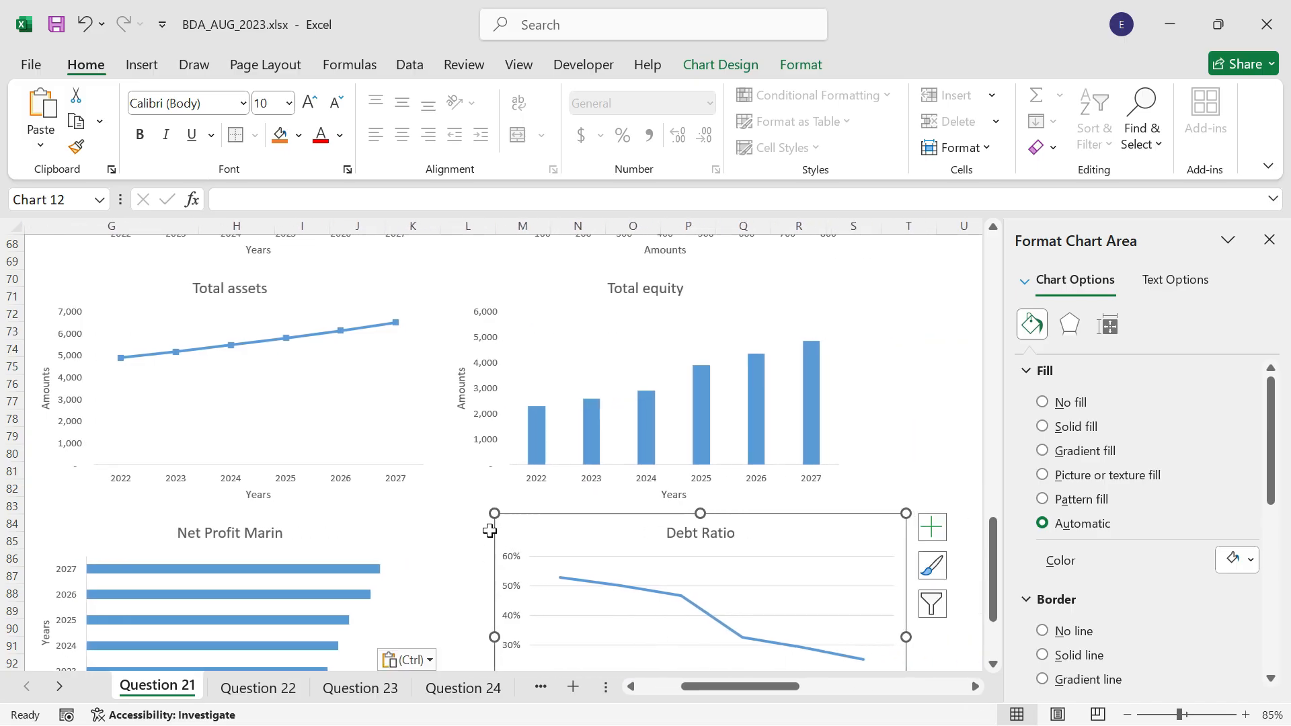
left_click_drag(495, 531, 449, 517)
left_click(915, 437)
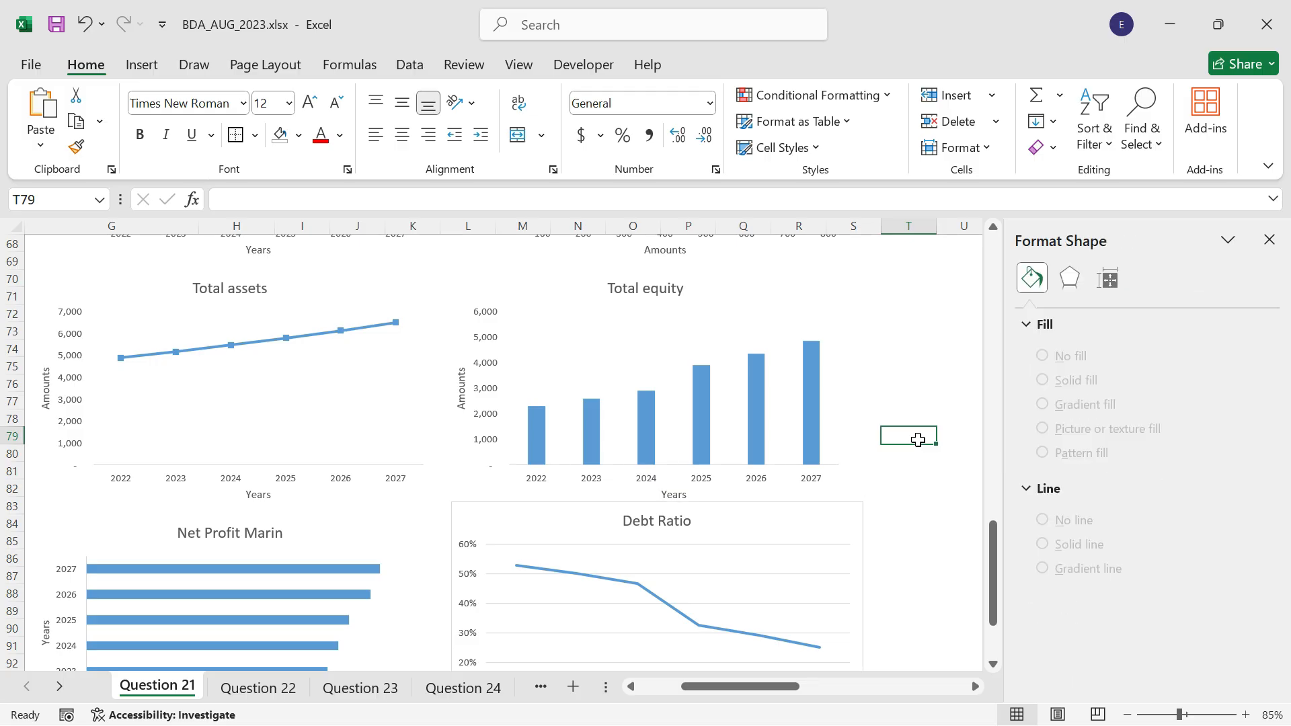
Step: Add axis titles to the debt ratio chart and remove its gridlines
scroll(817, 471, "down", 2)
left_click(826, 418)
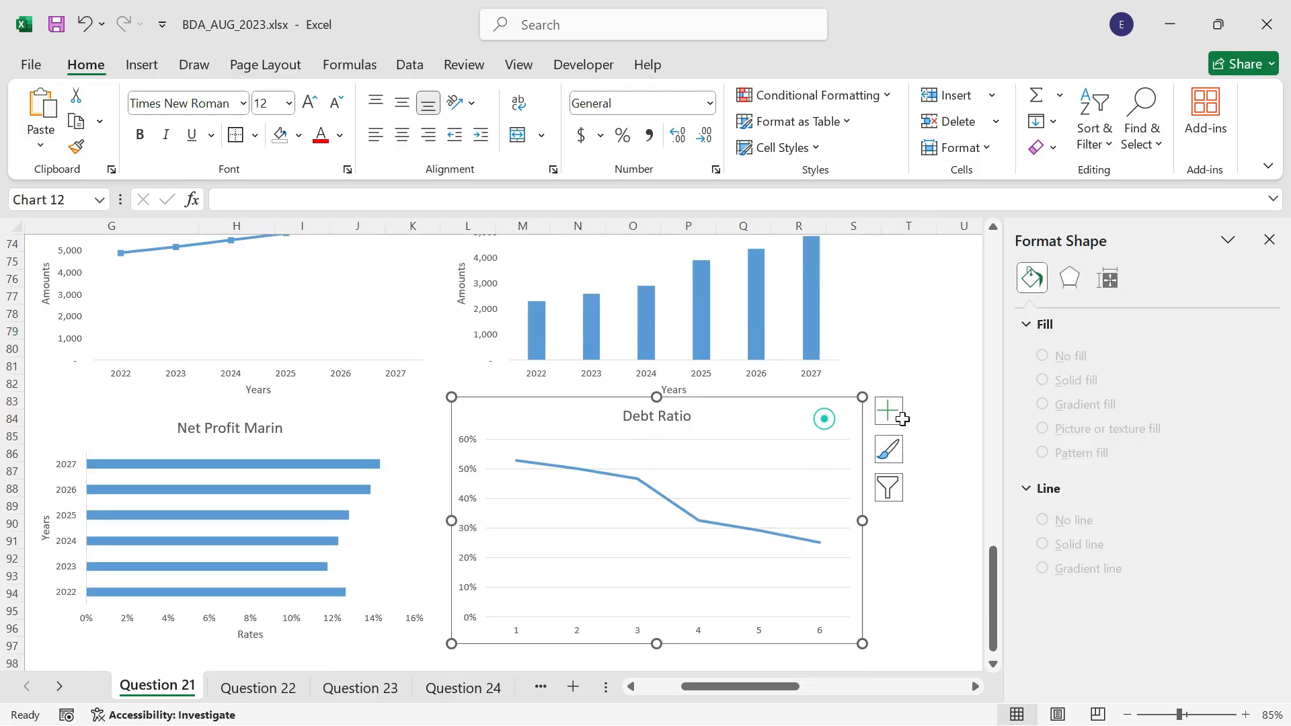
left_click(892, 420)
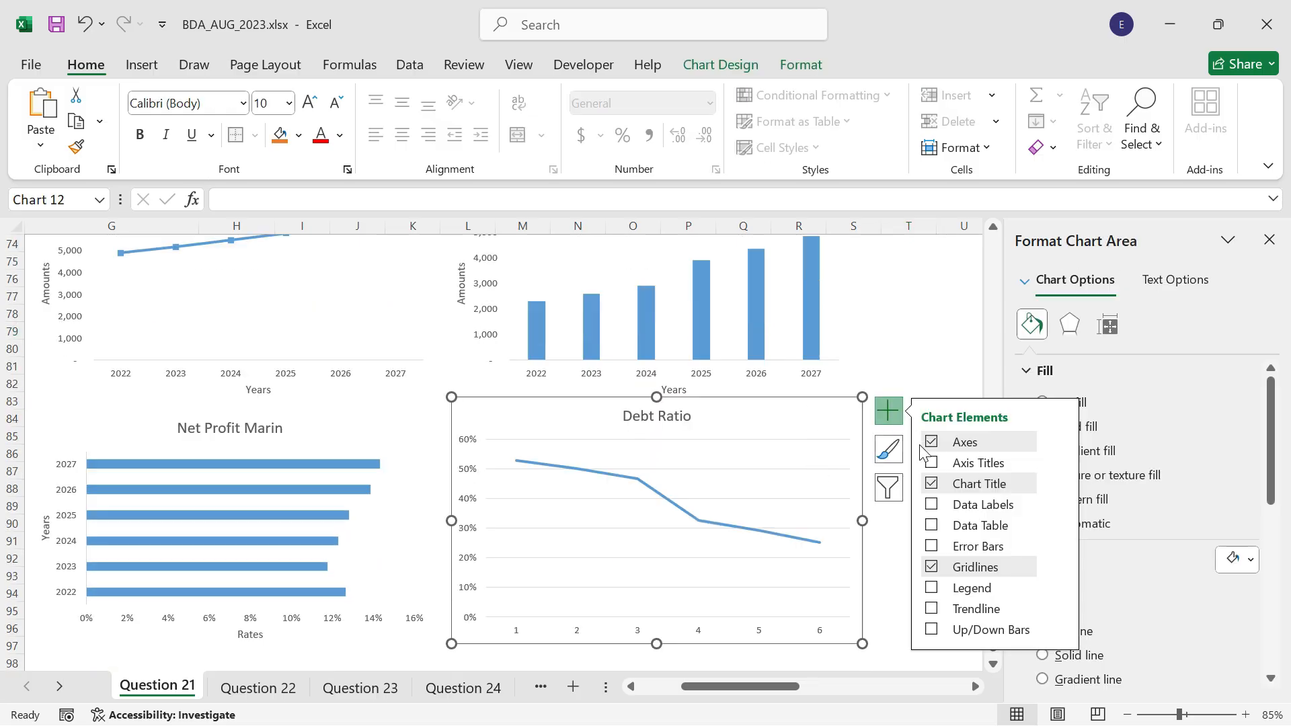
left_click(954, 464)
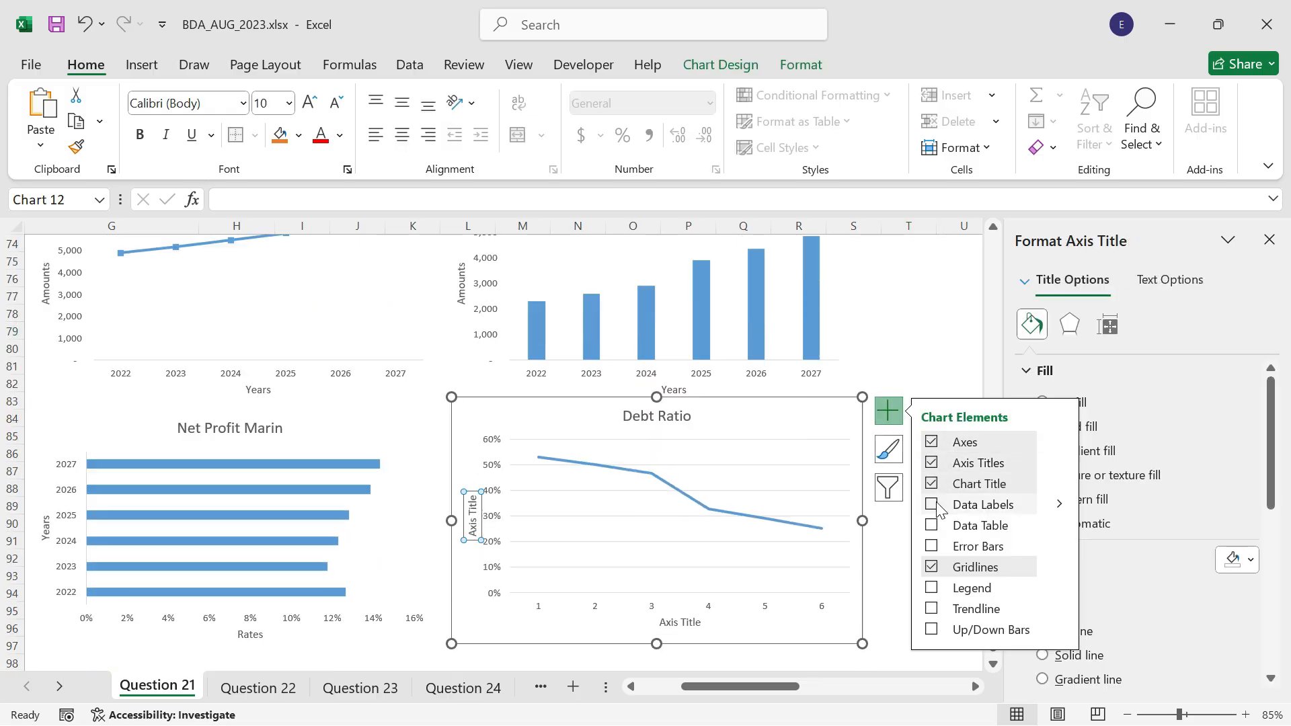
left_click(931, 567)
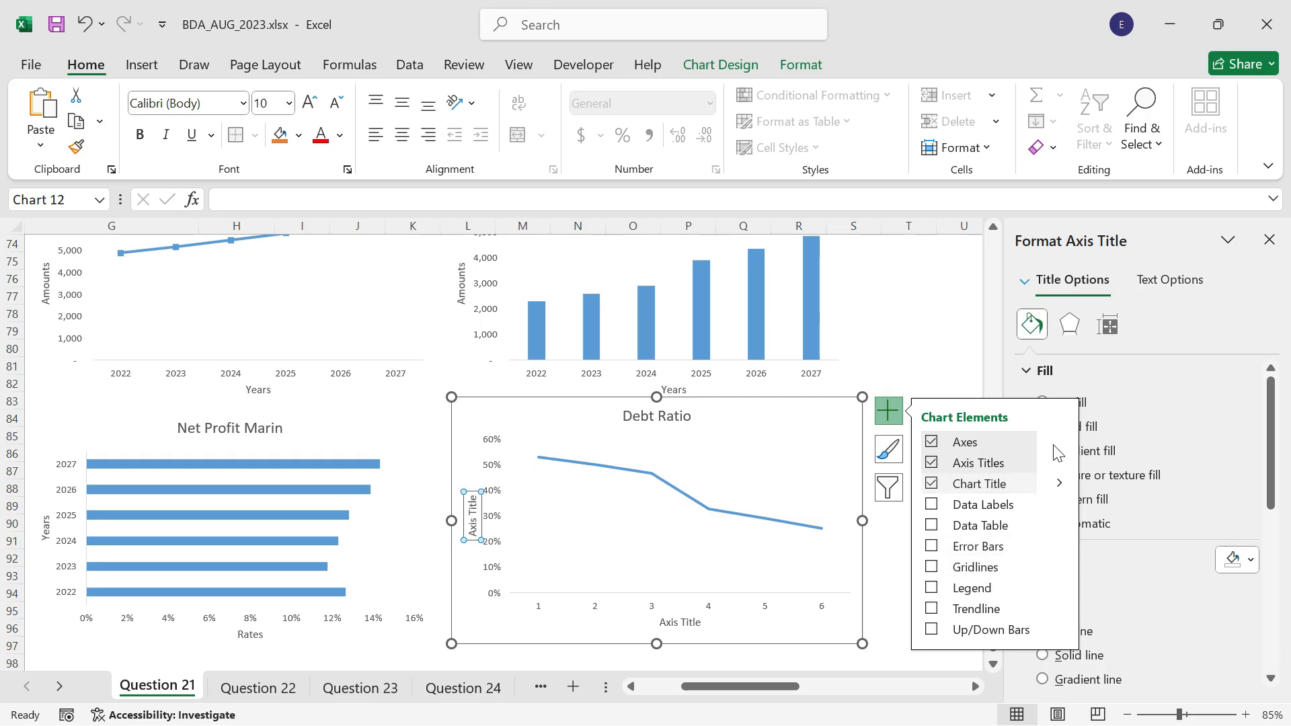
left_click(951, 361)
Step: Format the debt ratio chart area with no fill and no border line
left_click(784, 455)
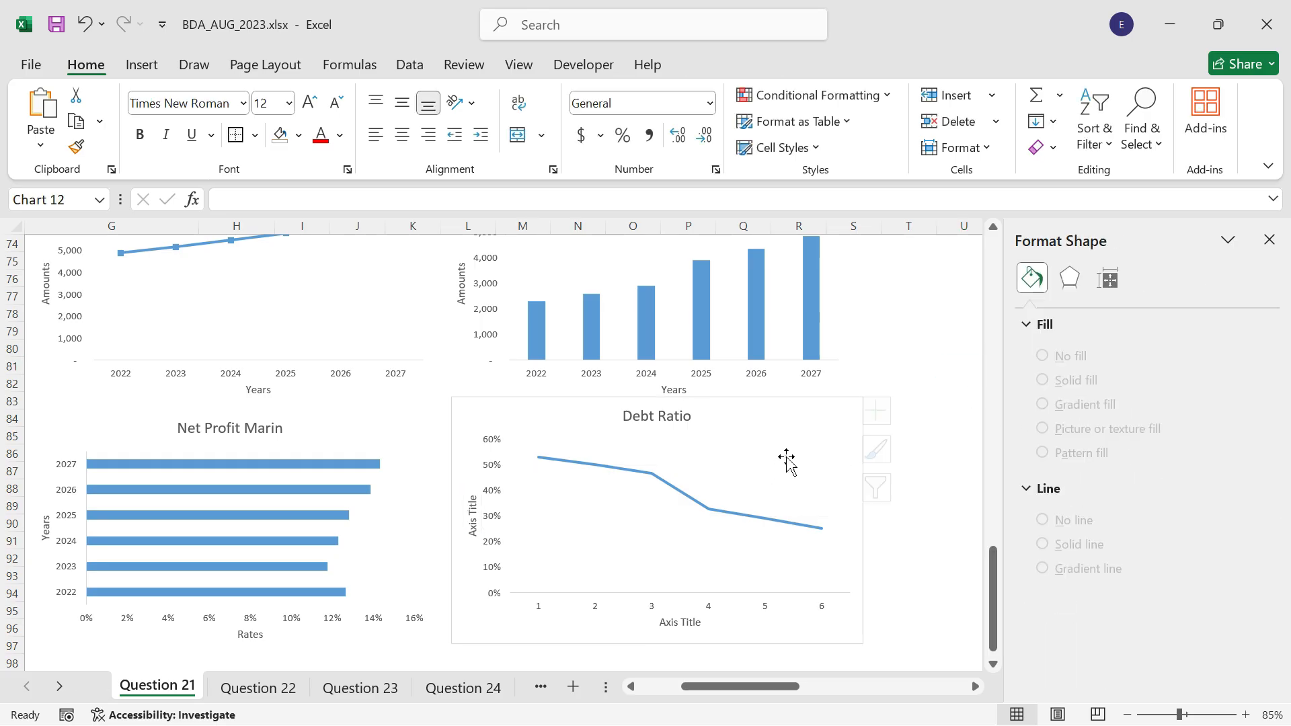
left_click(833, 415)
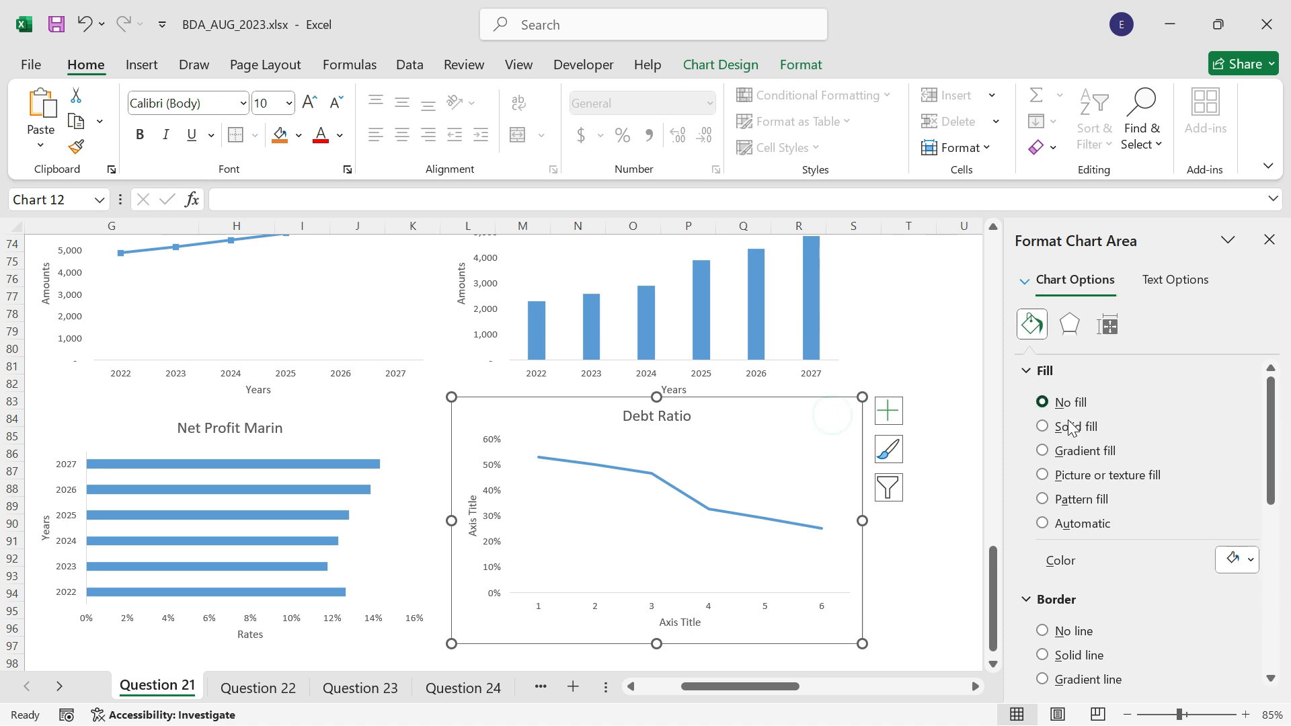
left_click(1065, 403)
left_click(951, 592)
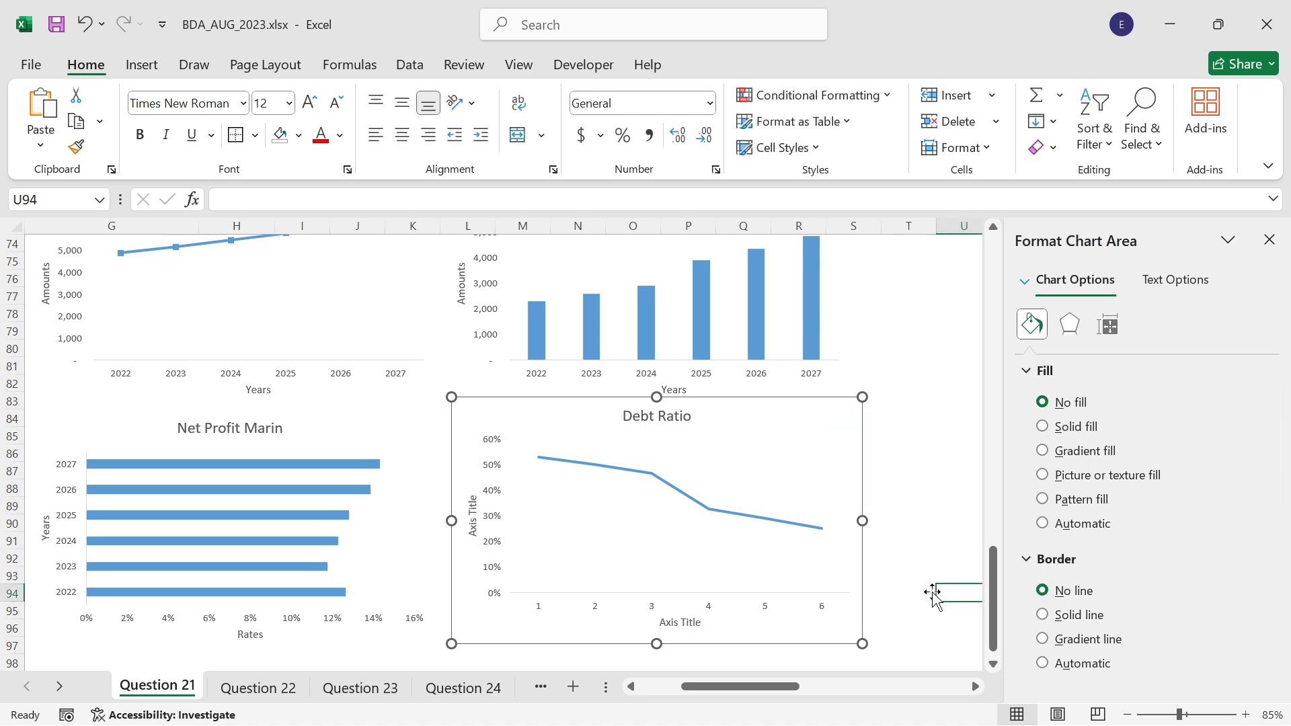
Step: Title the debt ratio chart's horizontal axis "Years" and its vertical axis "Ratio"
scroll(703, 591, "down", 1)
right_click(685, 573)
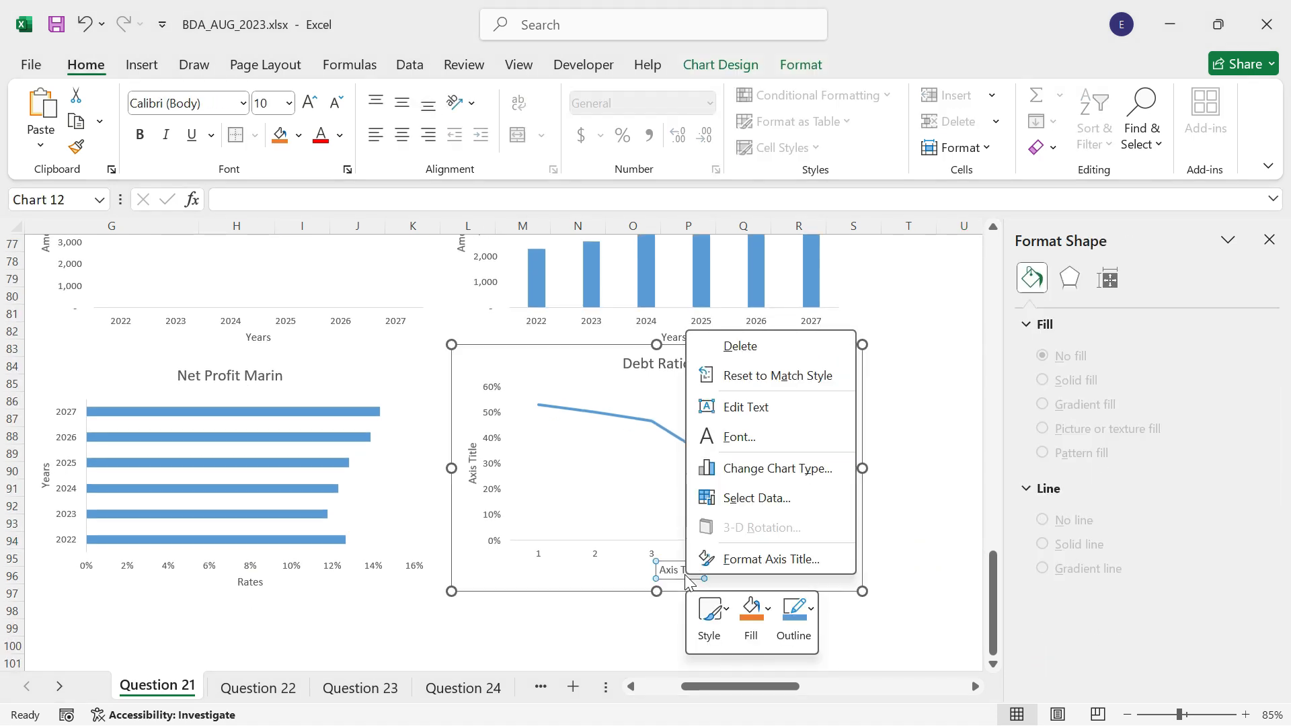
left_click(700, 580)
left_click(712, 605)
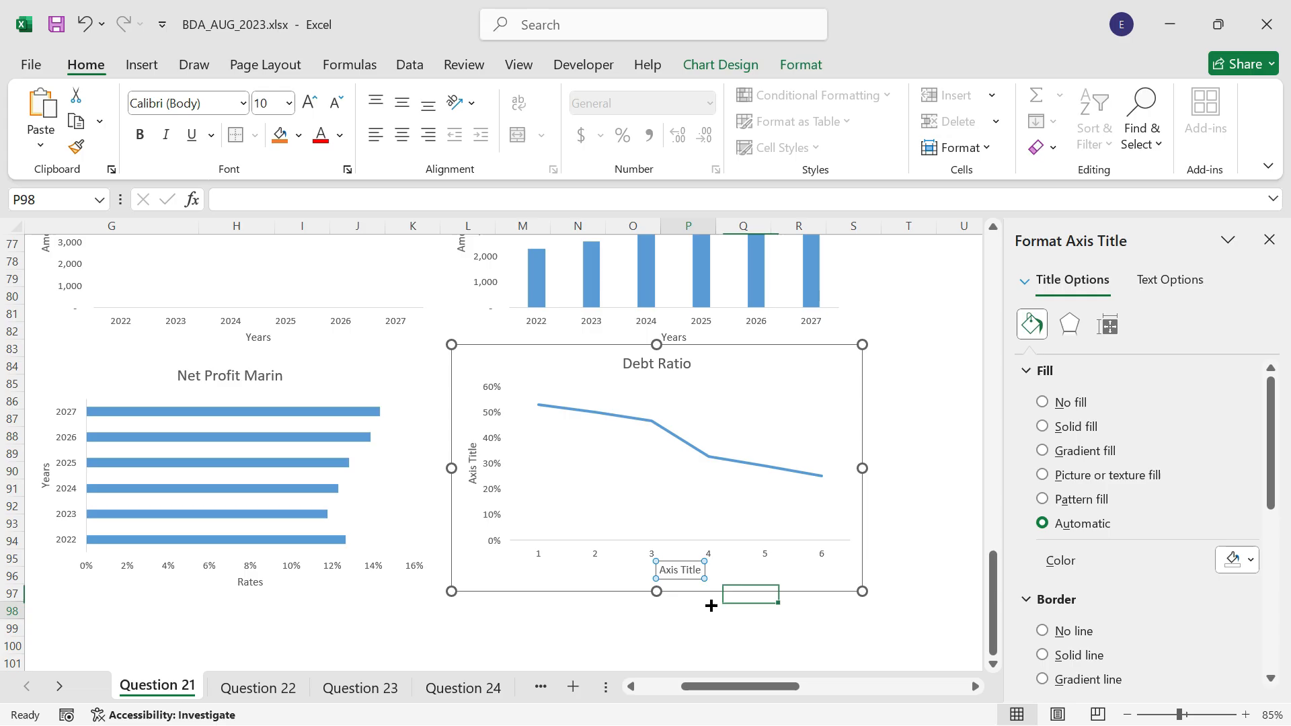
left_click(683, 573)
type("Years")
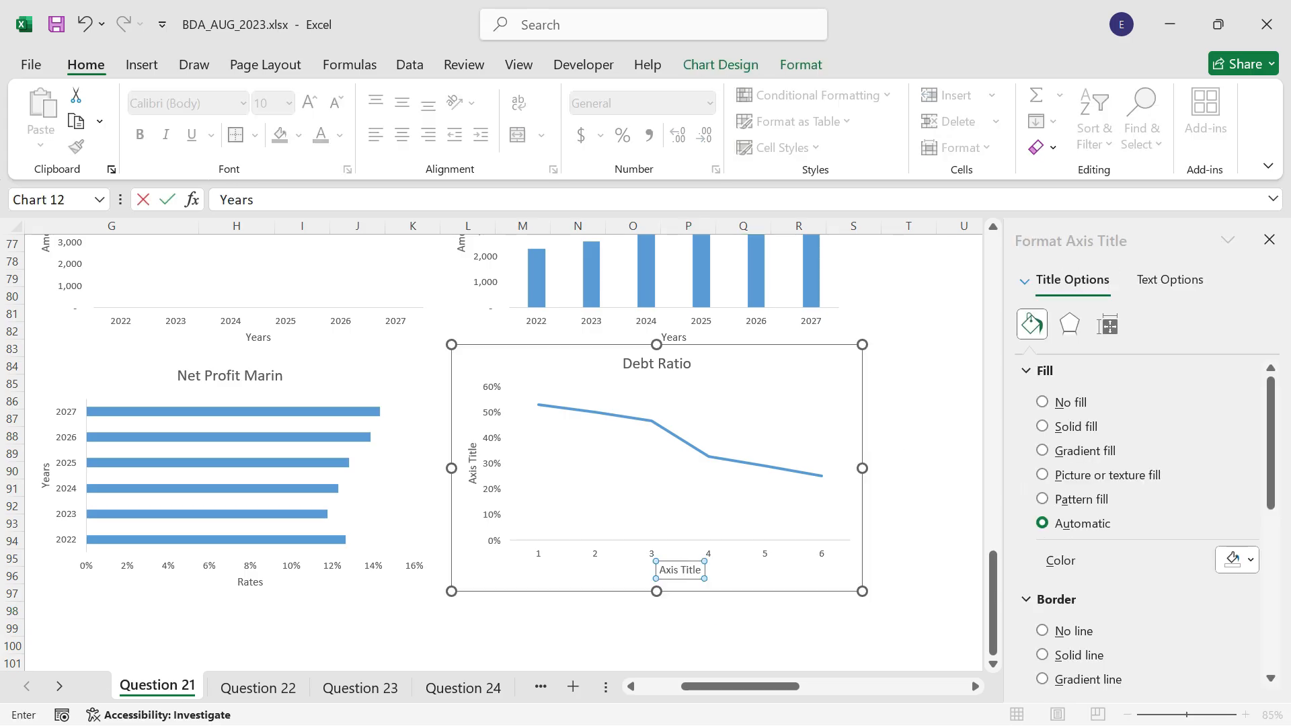
key("Return")
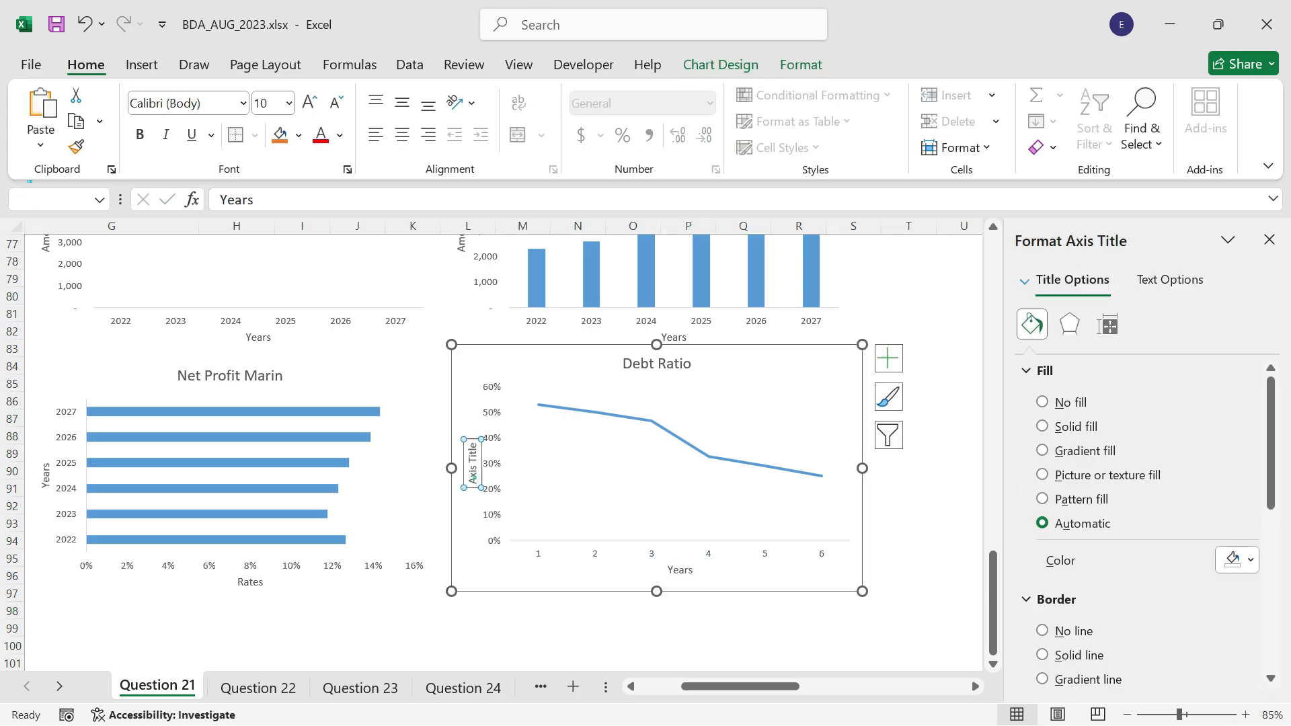
left_click(473, 479)
type("R")
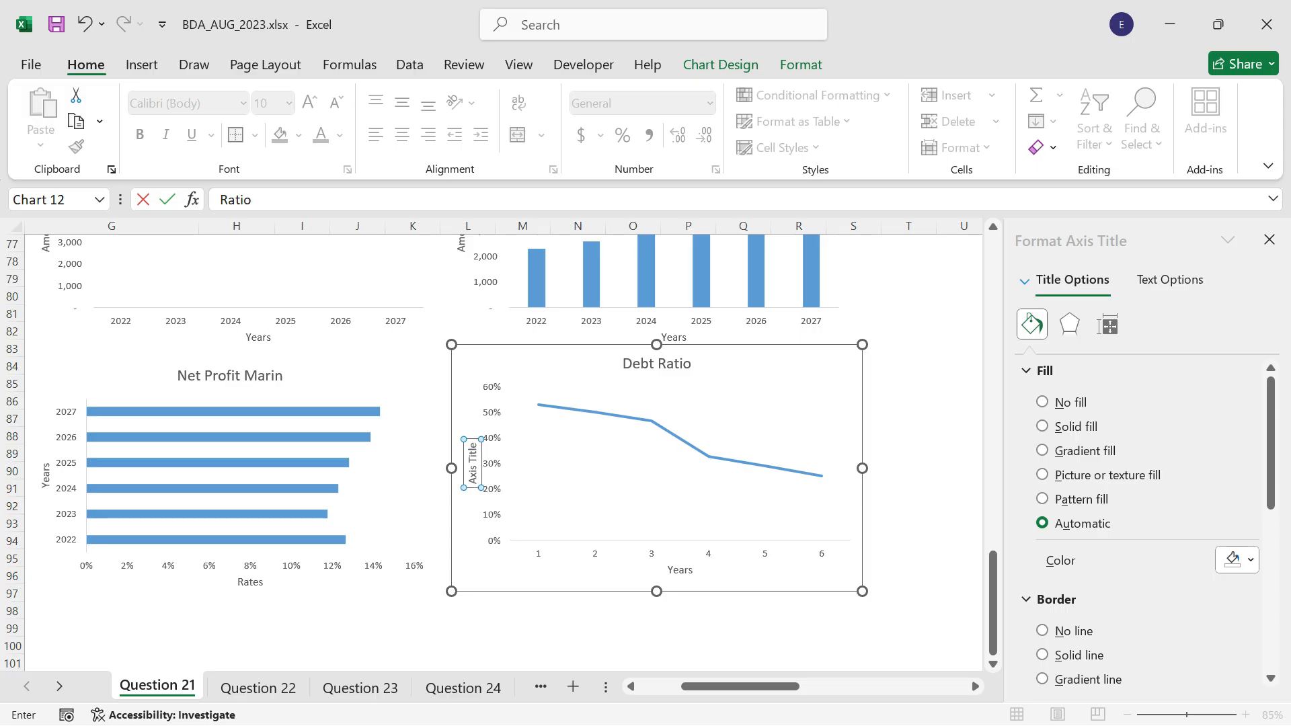
type("atio")
key("Return")
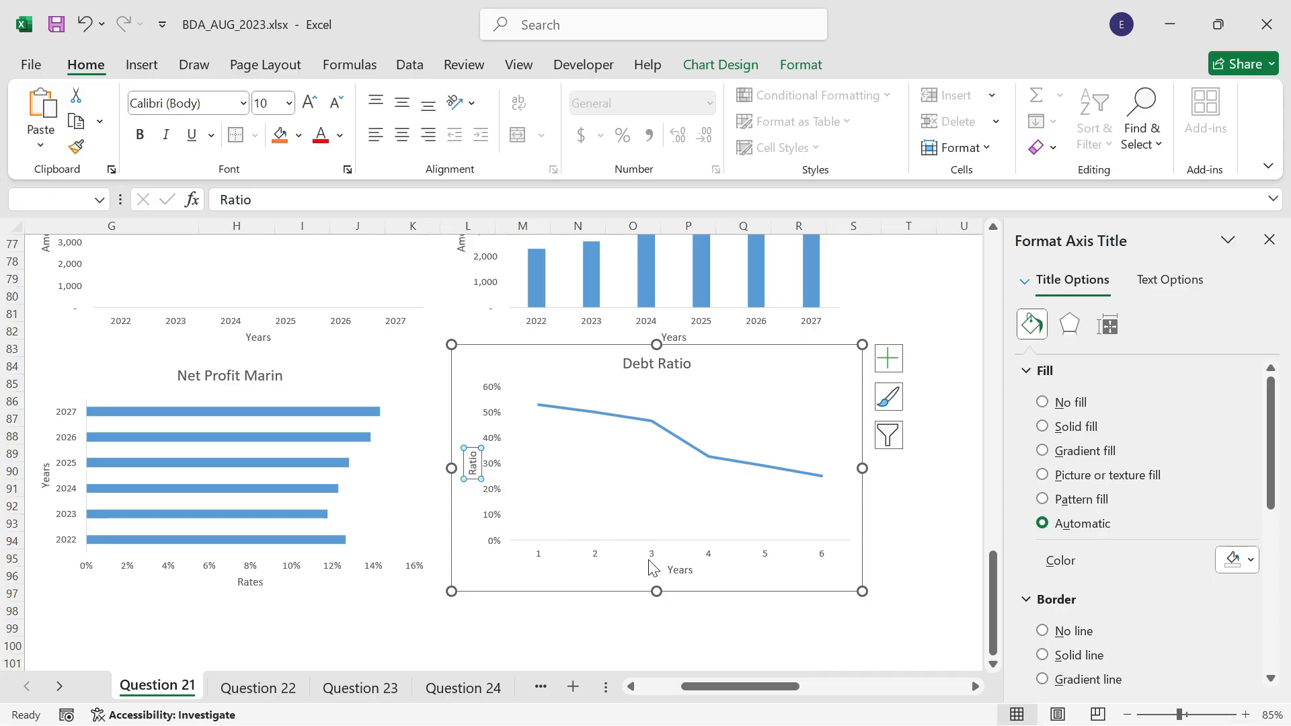
Step: Set the debt ratio chart's horizontal axis labels to the years in H27:M27
right_click(675, 536)
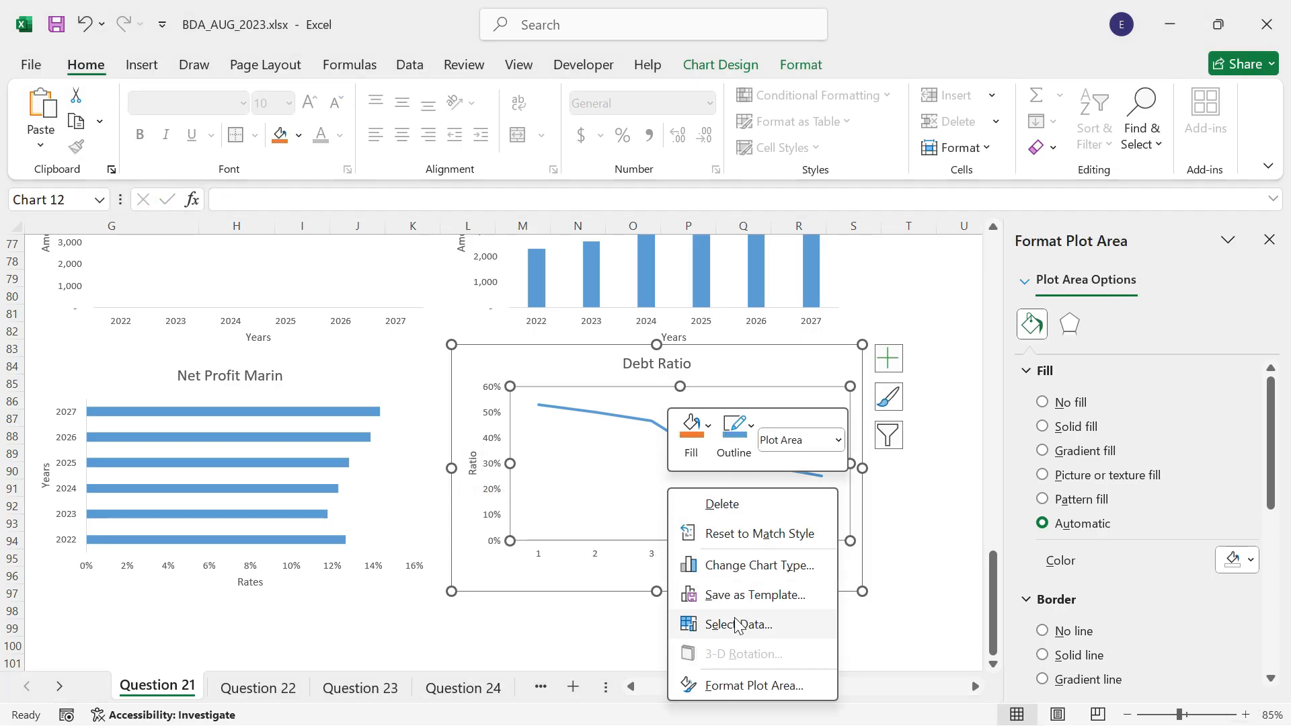
left_click(740, 623)
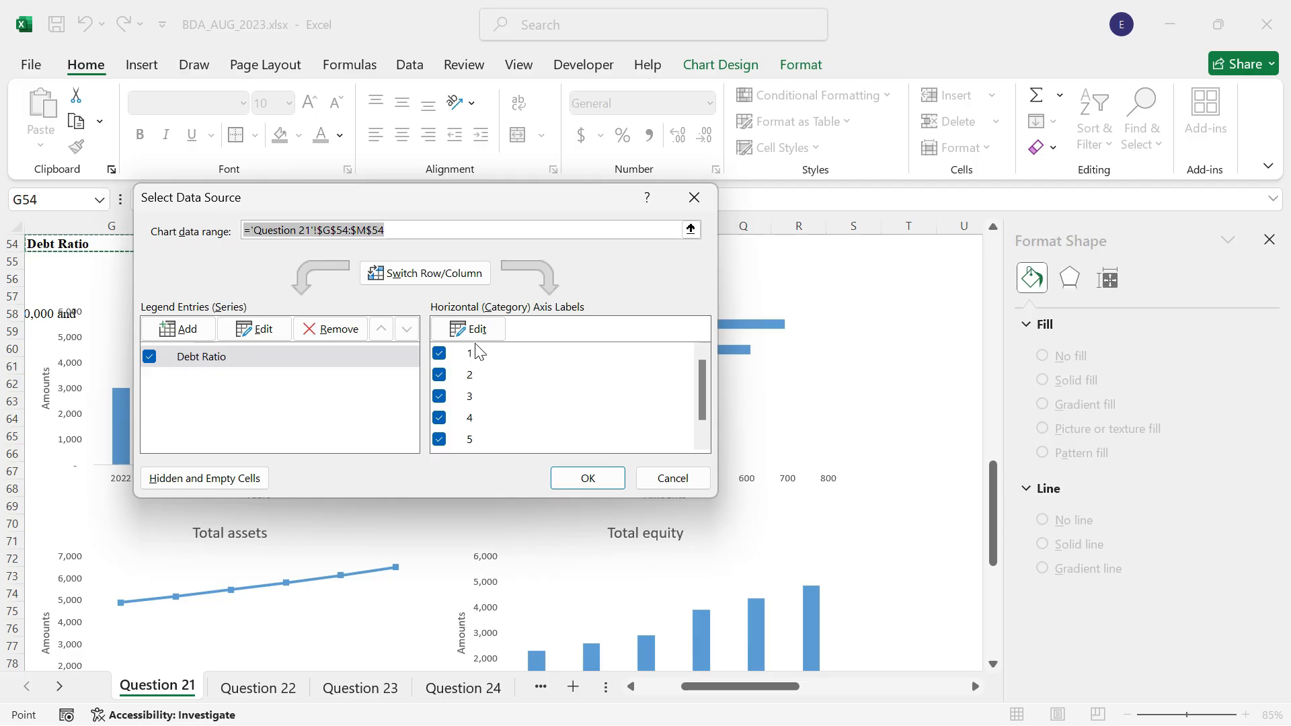
left_click(469, 329)
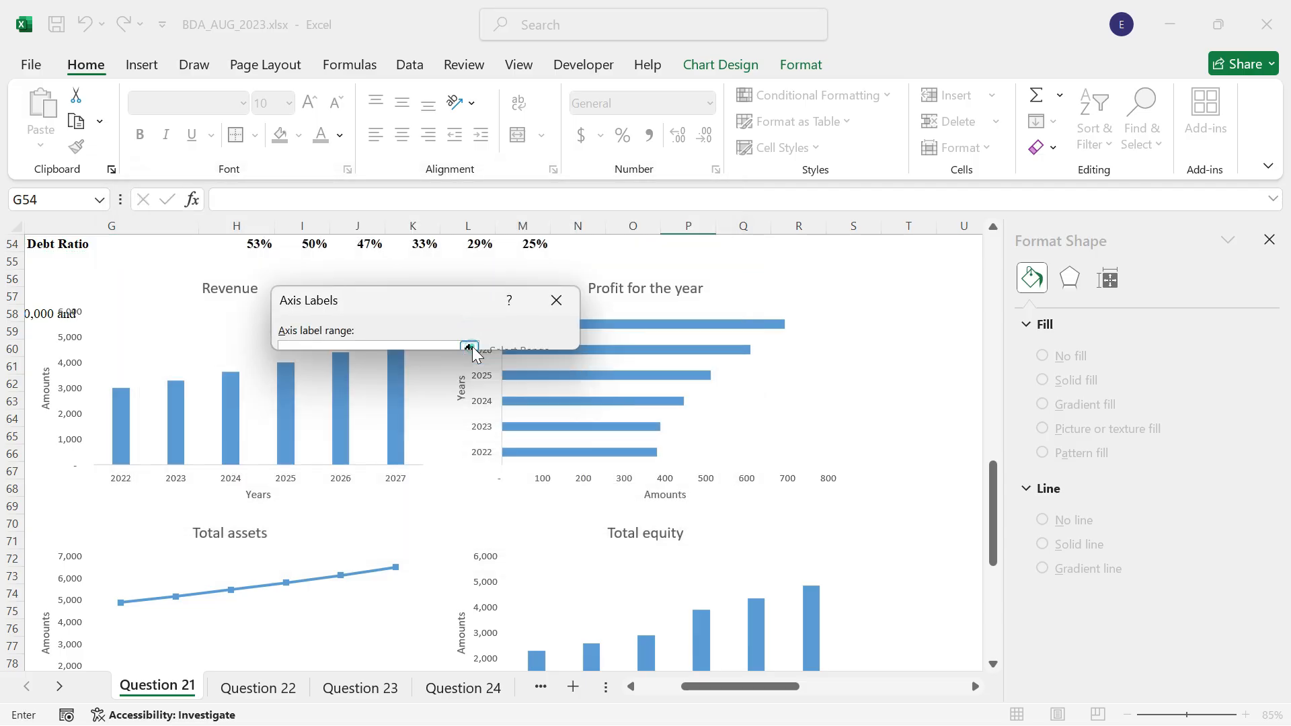
scroll(375, 505, "up", 9)
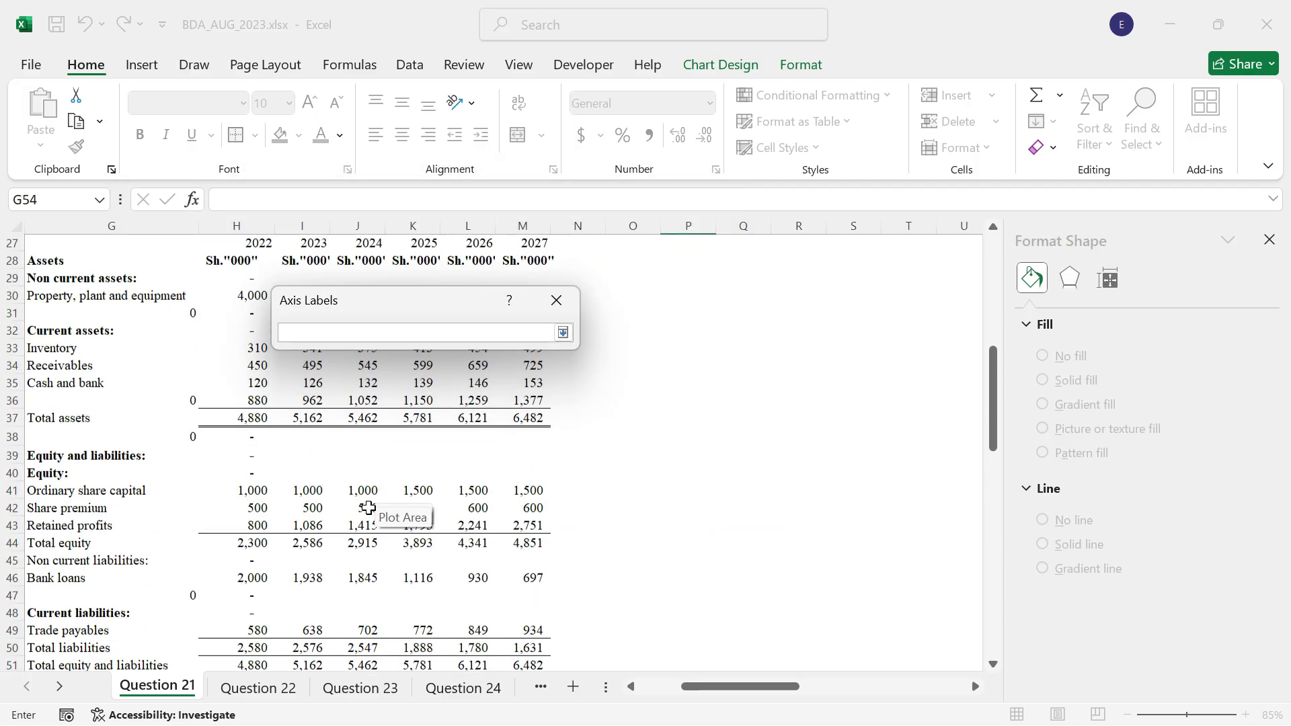
scroll(268, 414, "up", 3)
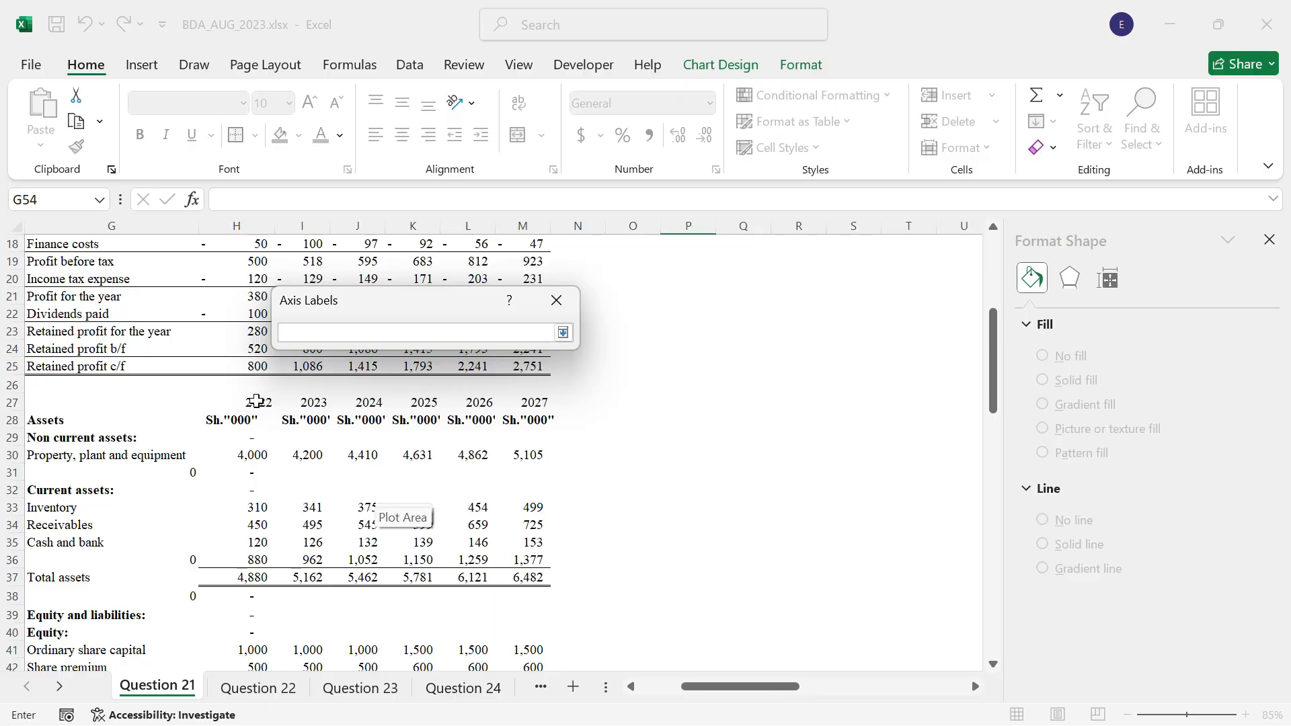
left_click_drag(256, 401, 520, 399)
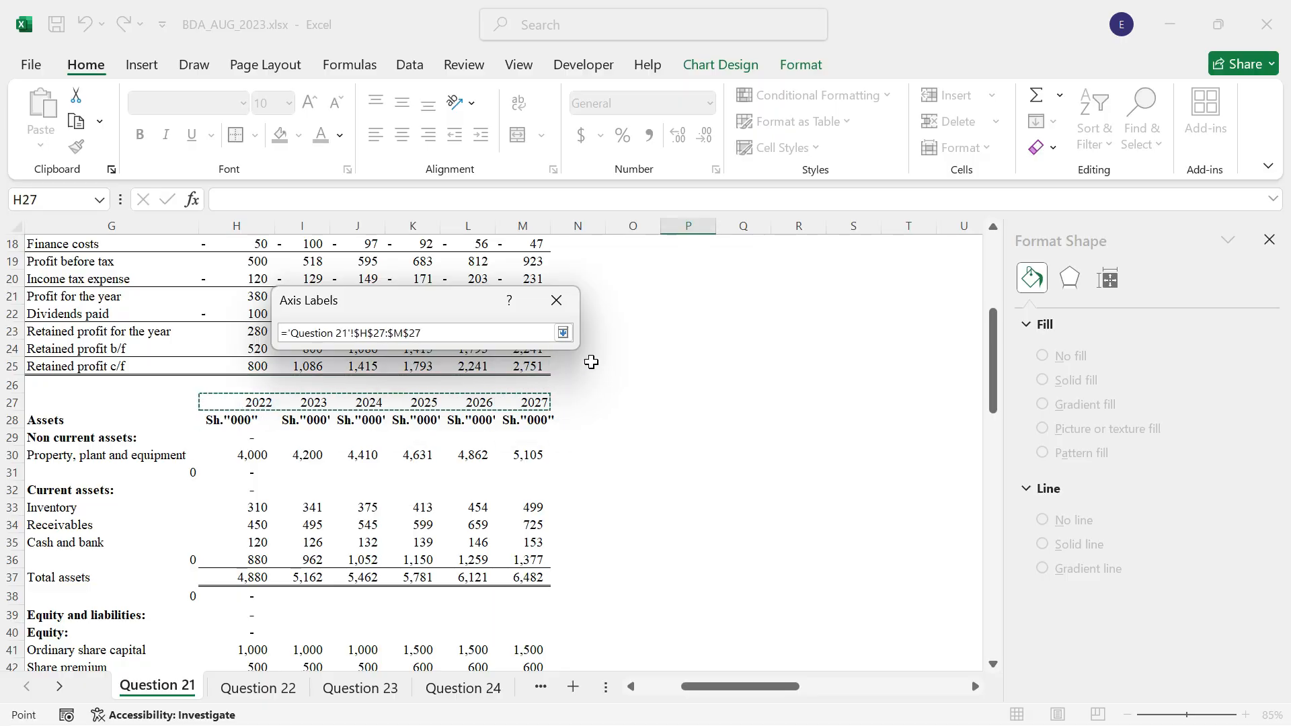
left_click(563, 333)
left_click(449, 375)
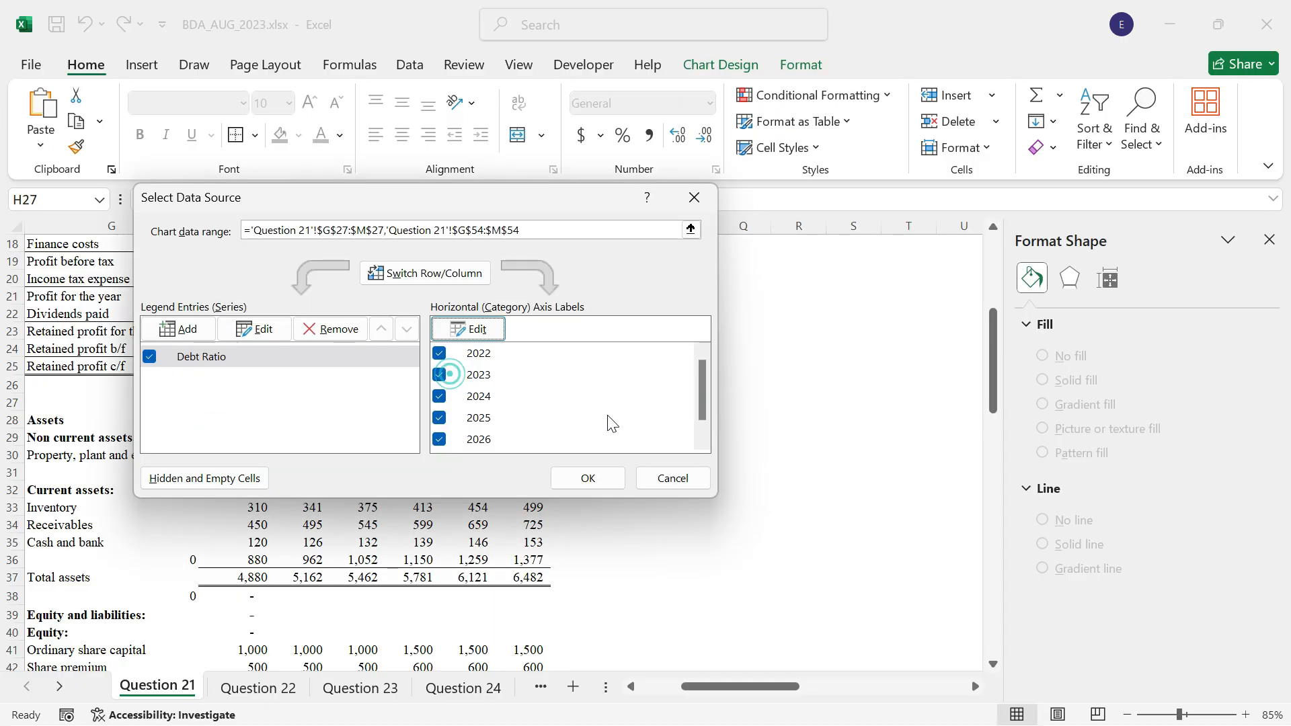
left_click(584, 479)
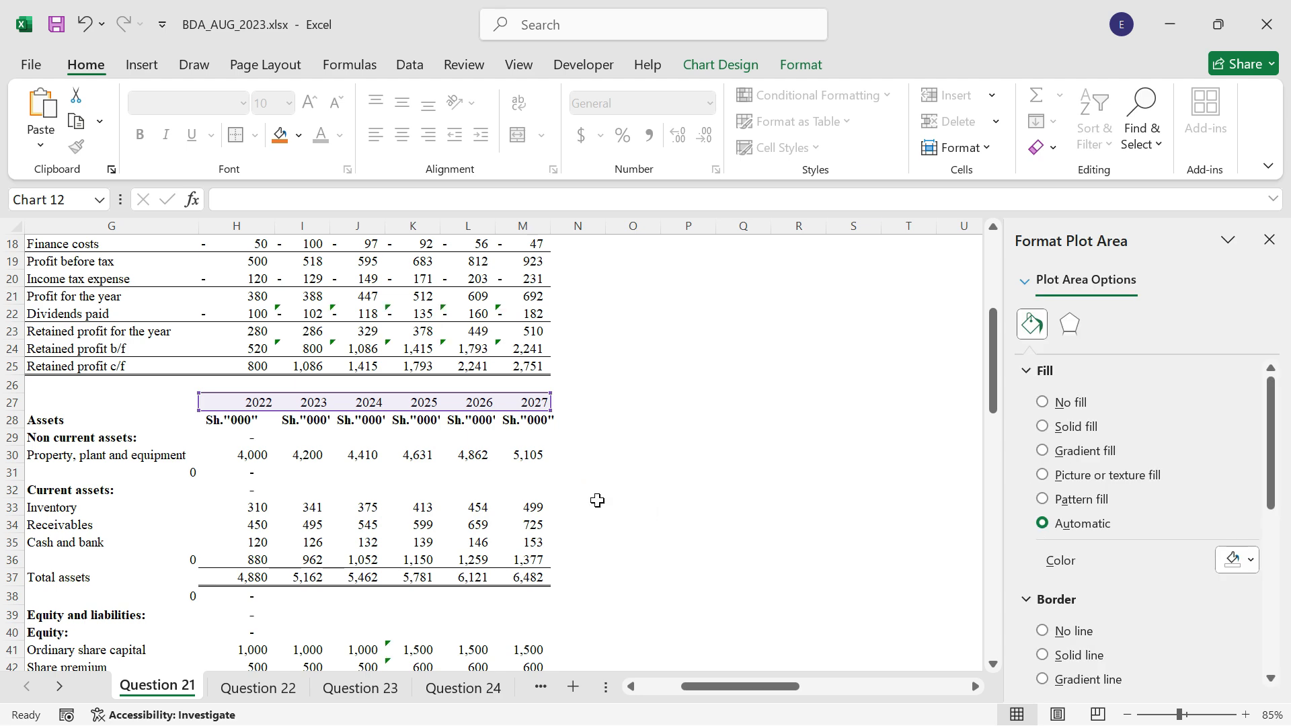
Step: Replace the text in cell F58 that spills over the Revenue chart with a single period
scroll(595, 501, "down", 8)
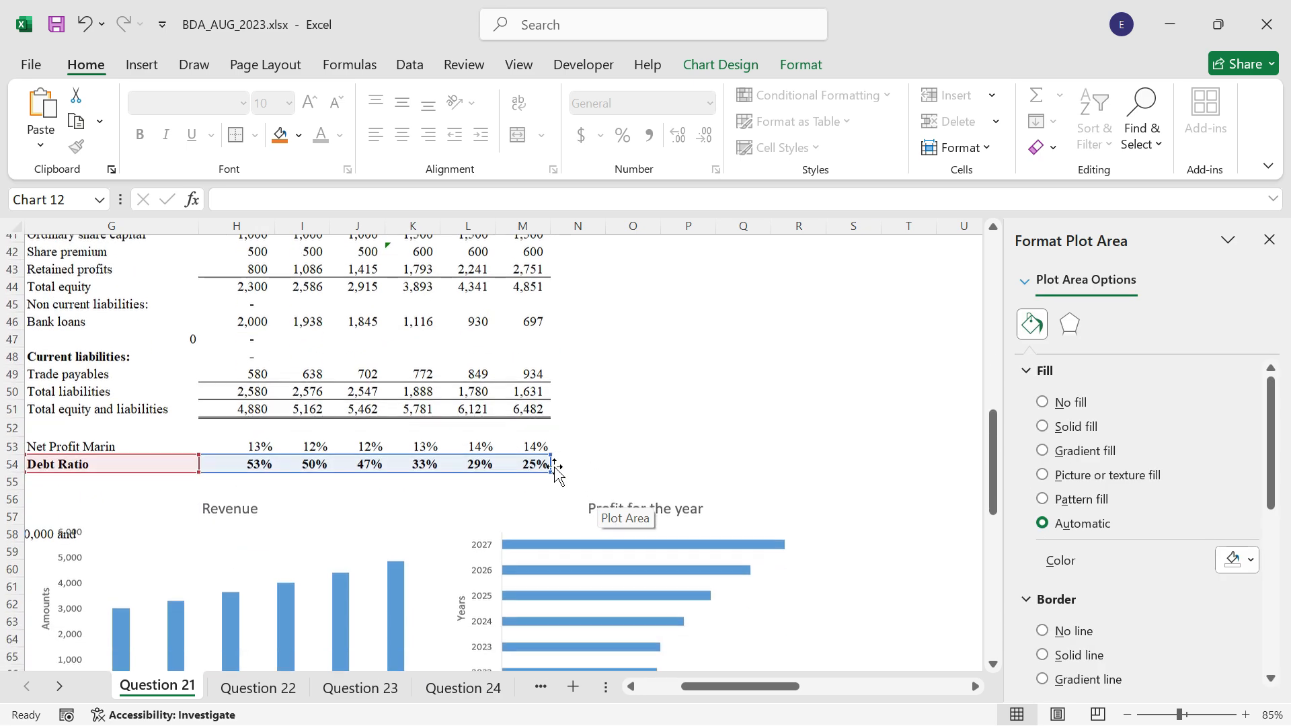
scroll(555, 472, "down", 3)
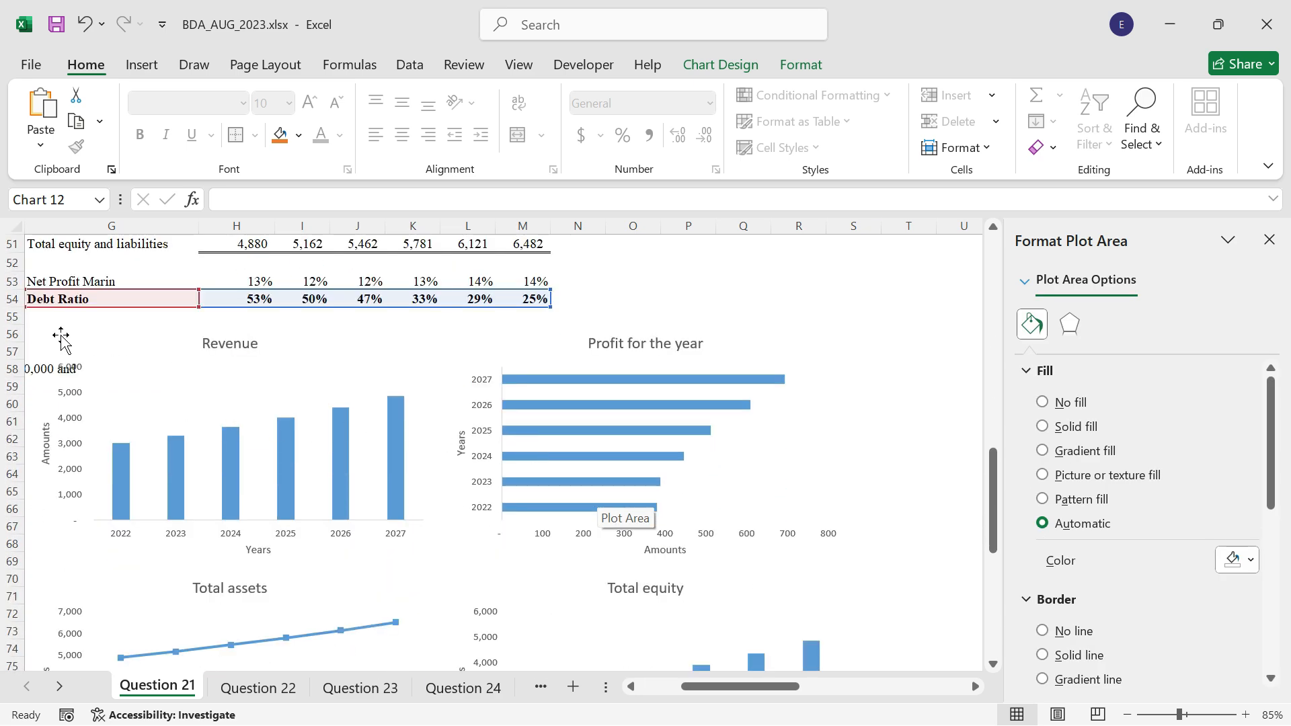
scroll(510, 418, "down", 1)
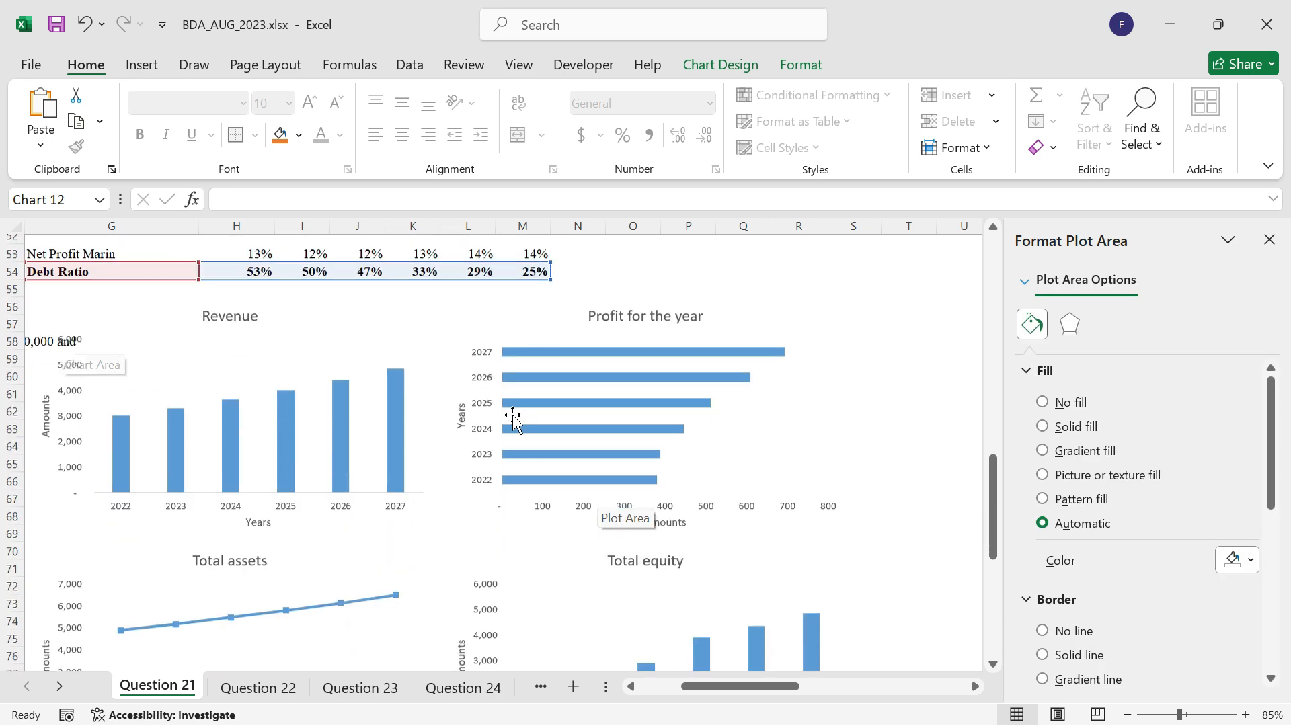
left_click(629, 686)
left_click(48, 321)
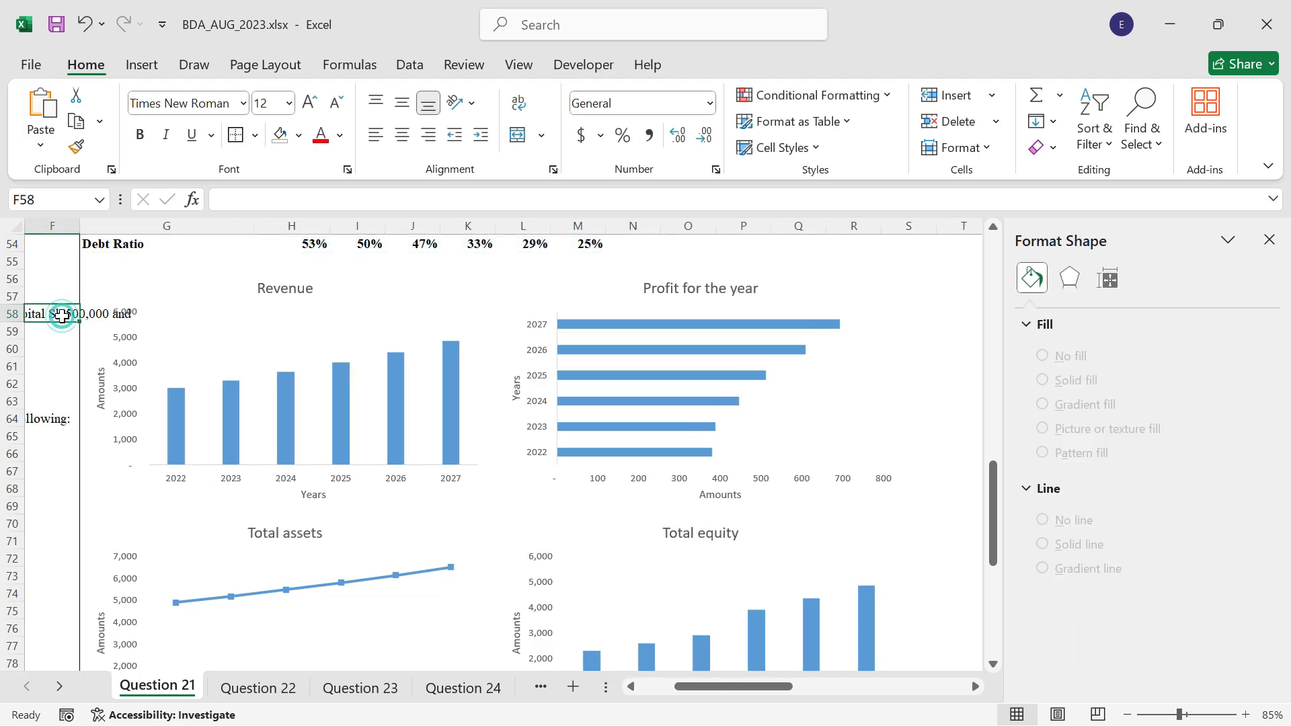
type(".")
left_click(301, 286)
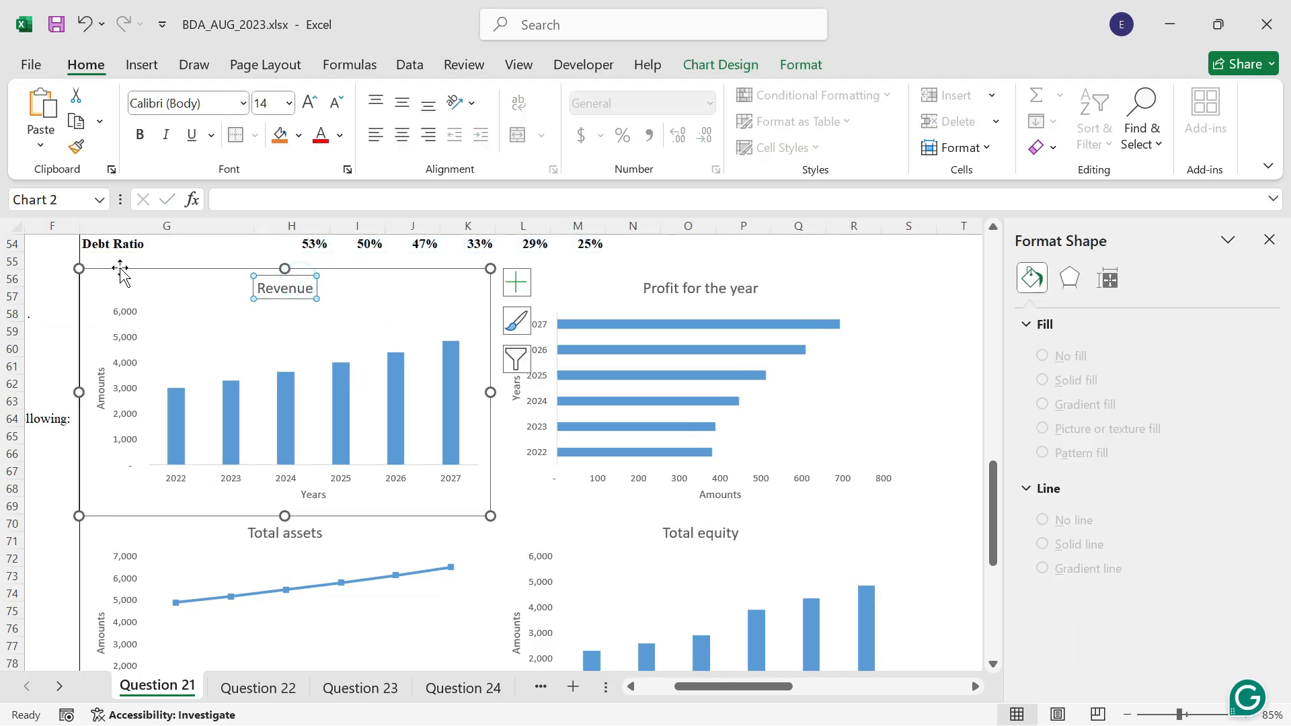
Step: Insert two blank rows at row 55, between the Debt Ratio row and the top charts
left_click(95, 255)
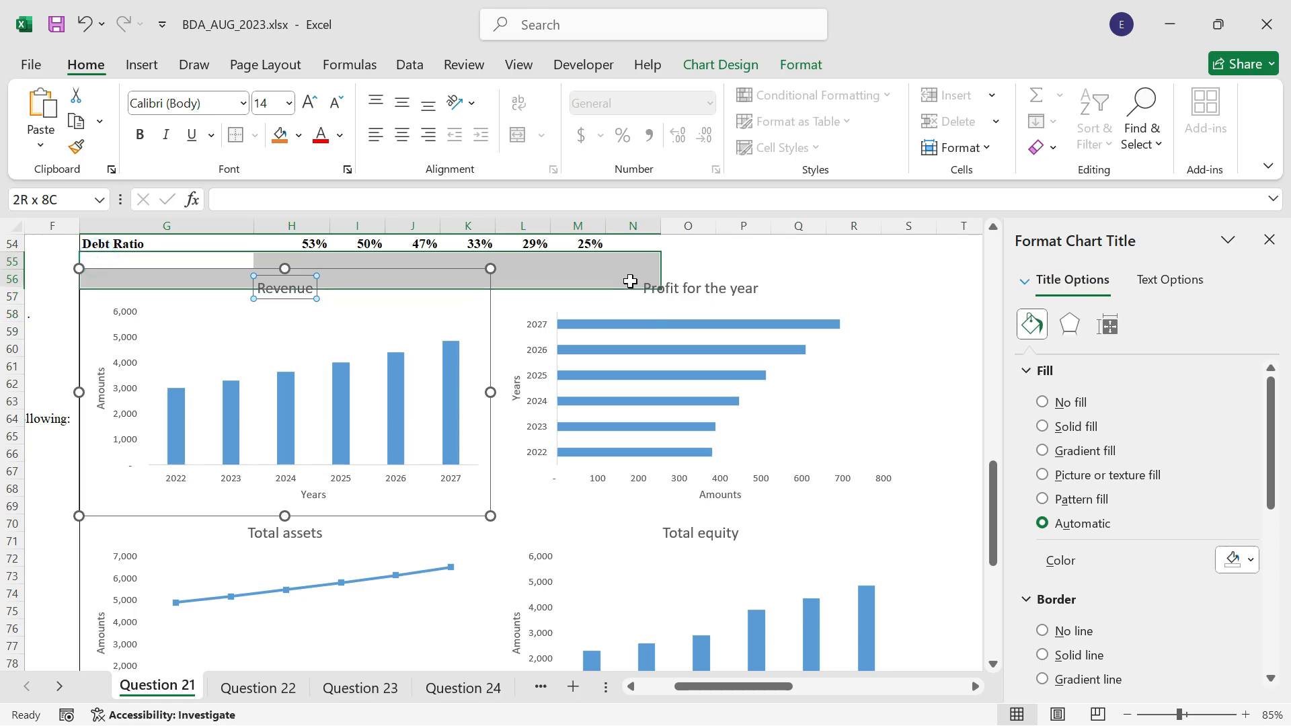
left_click_drag(652, 249, 651, 246)
left_click(10, 264)
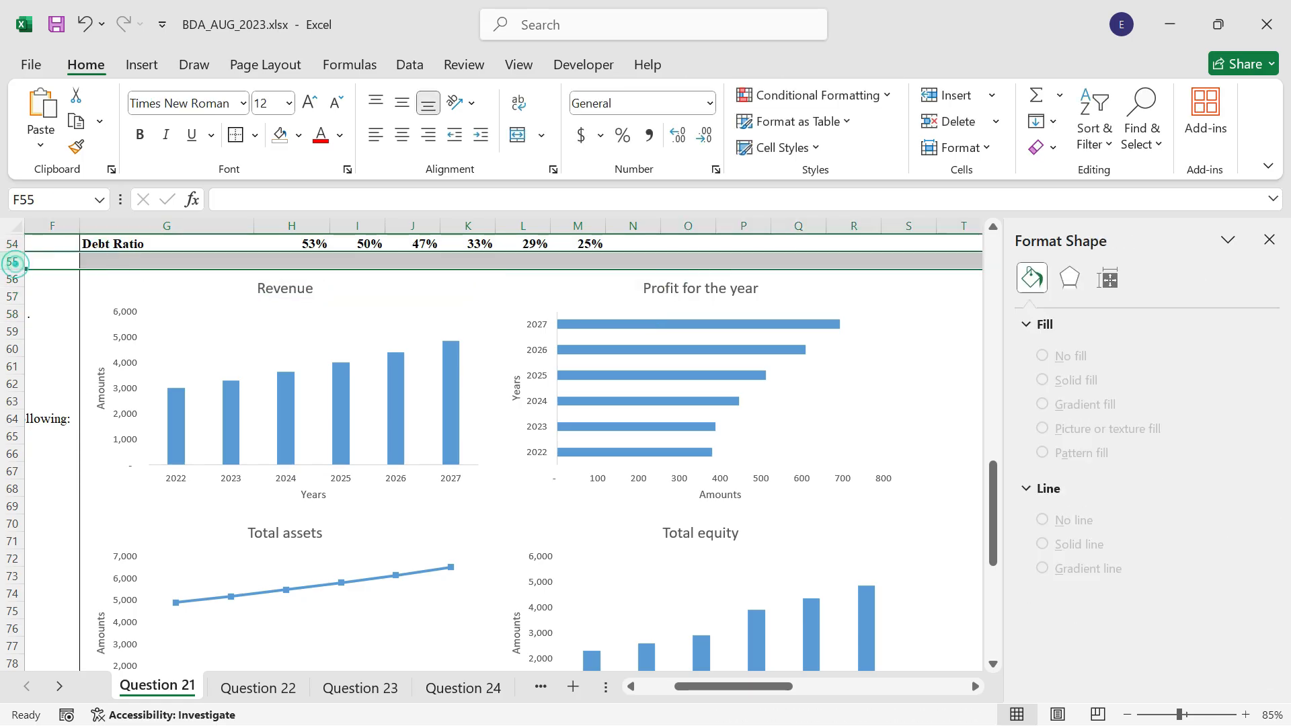
left_click(950, 96)
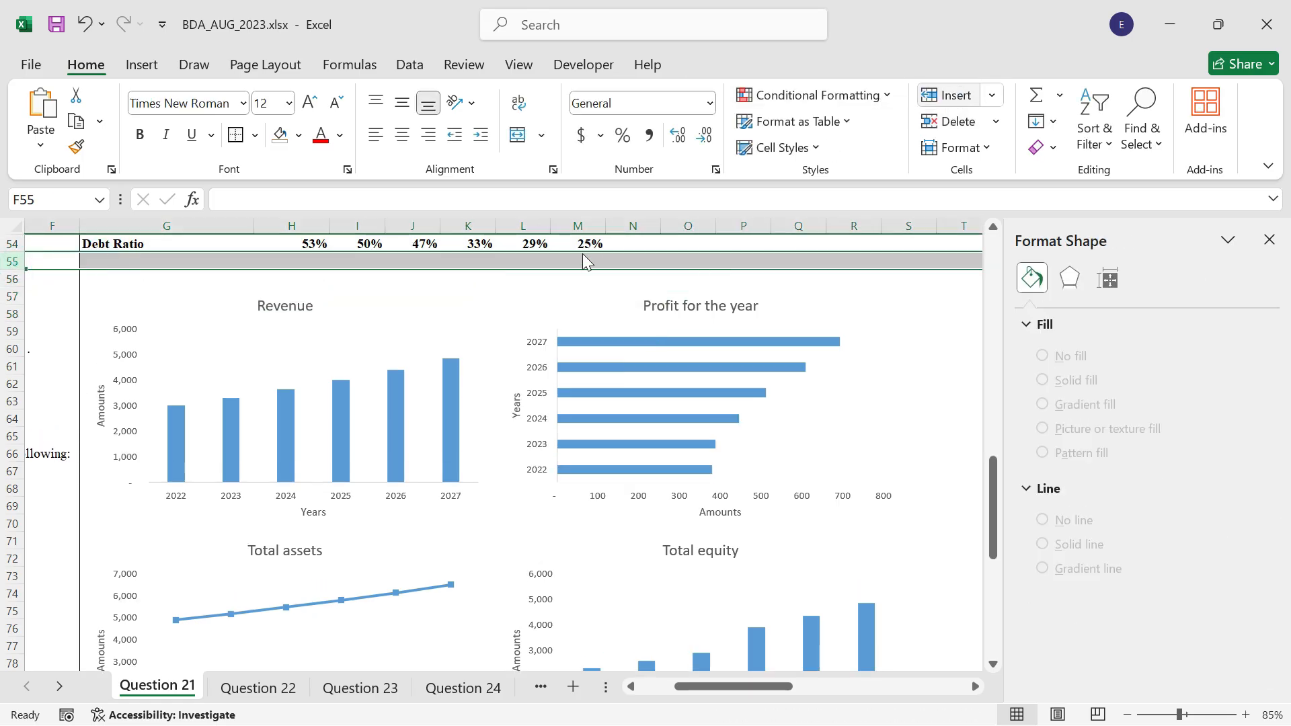
left_click(950, 97)
left_click(634, 283)
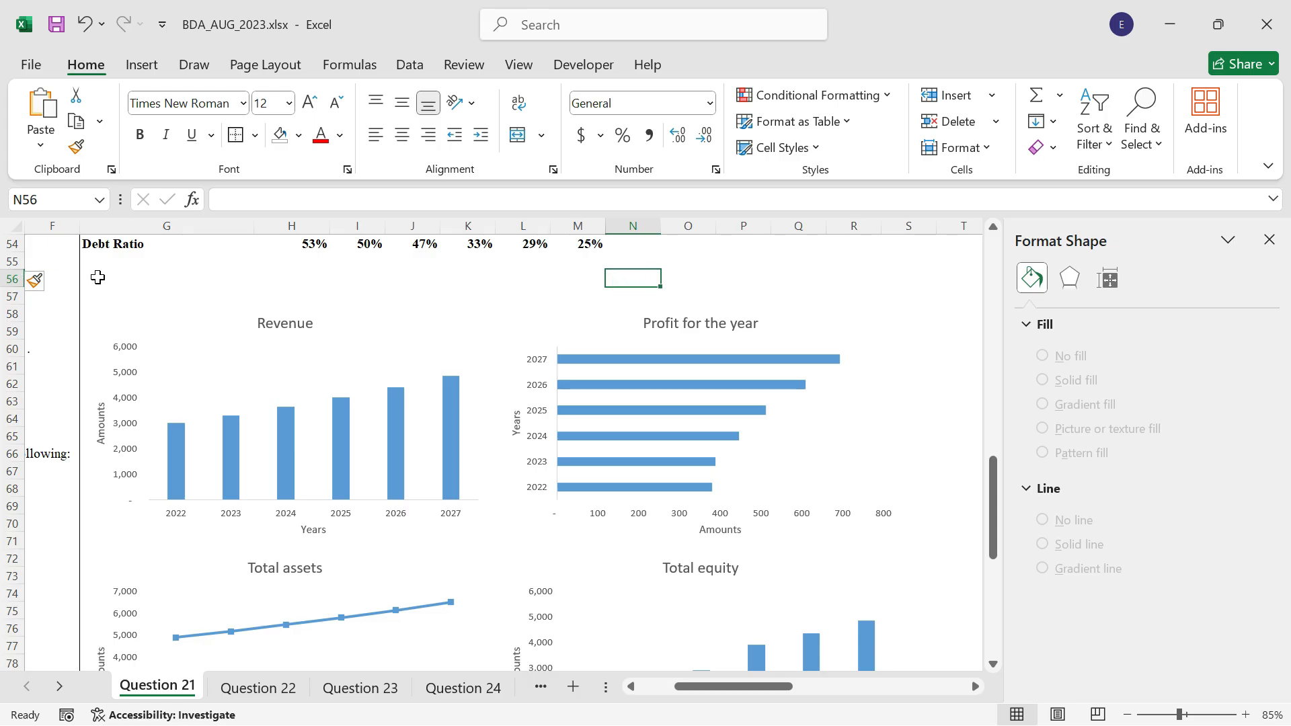
Step: Outline the chart area G56:S99 with an outside border and enter the bold heading DASHBOARD in cell K55
left_click_drag(829, 302, 890, 518)
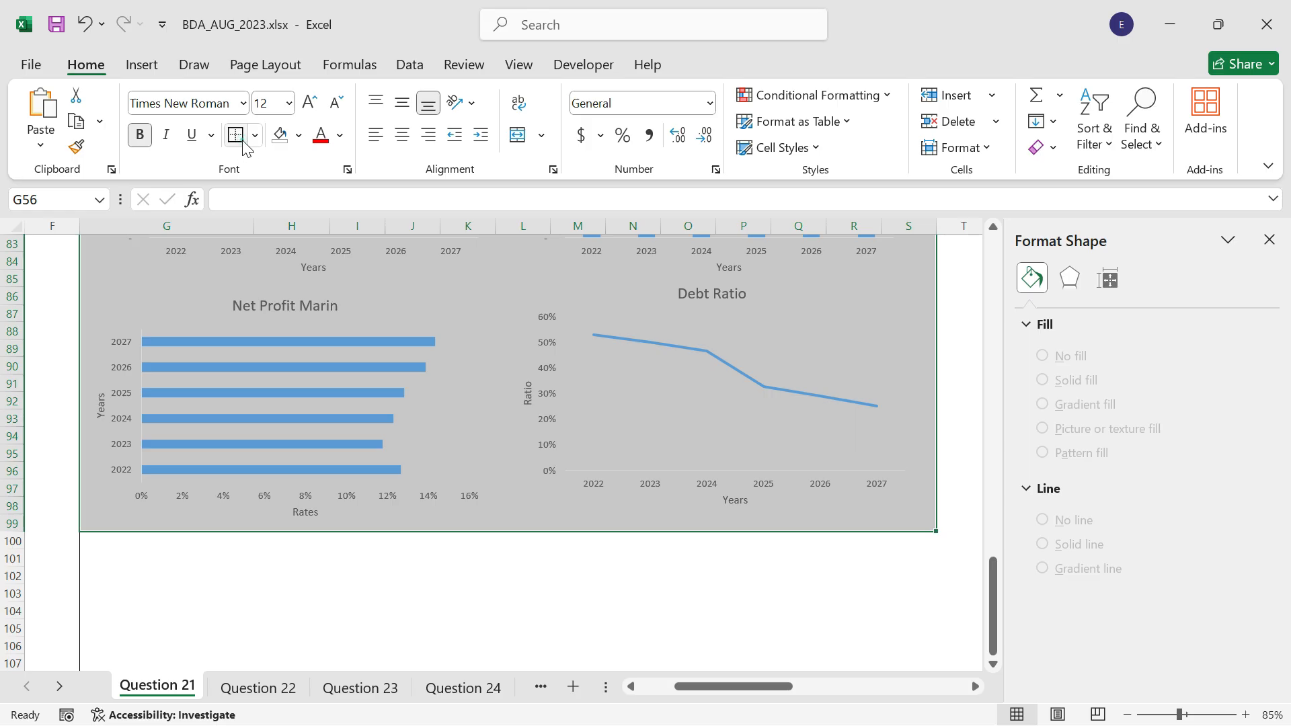
scroll(645, 475, "up", 17)
scroll(527, 601, "down", 1)
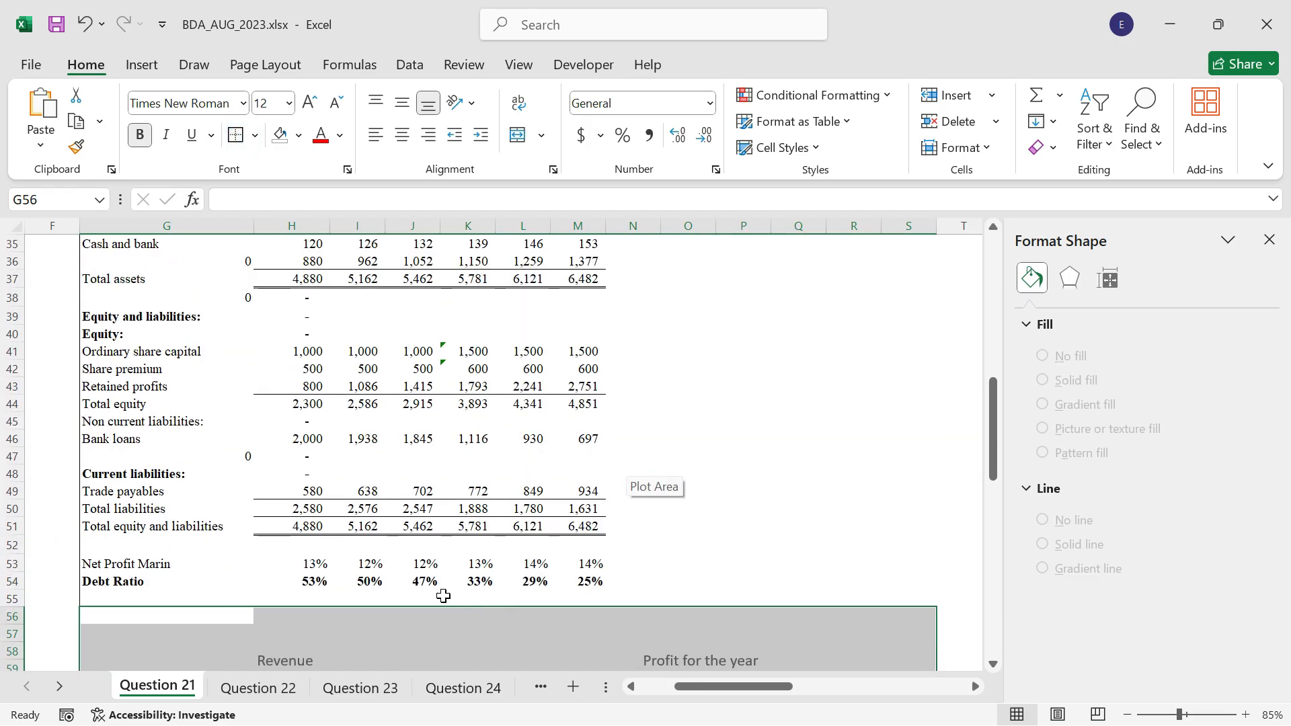
left_click(481, 600)
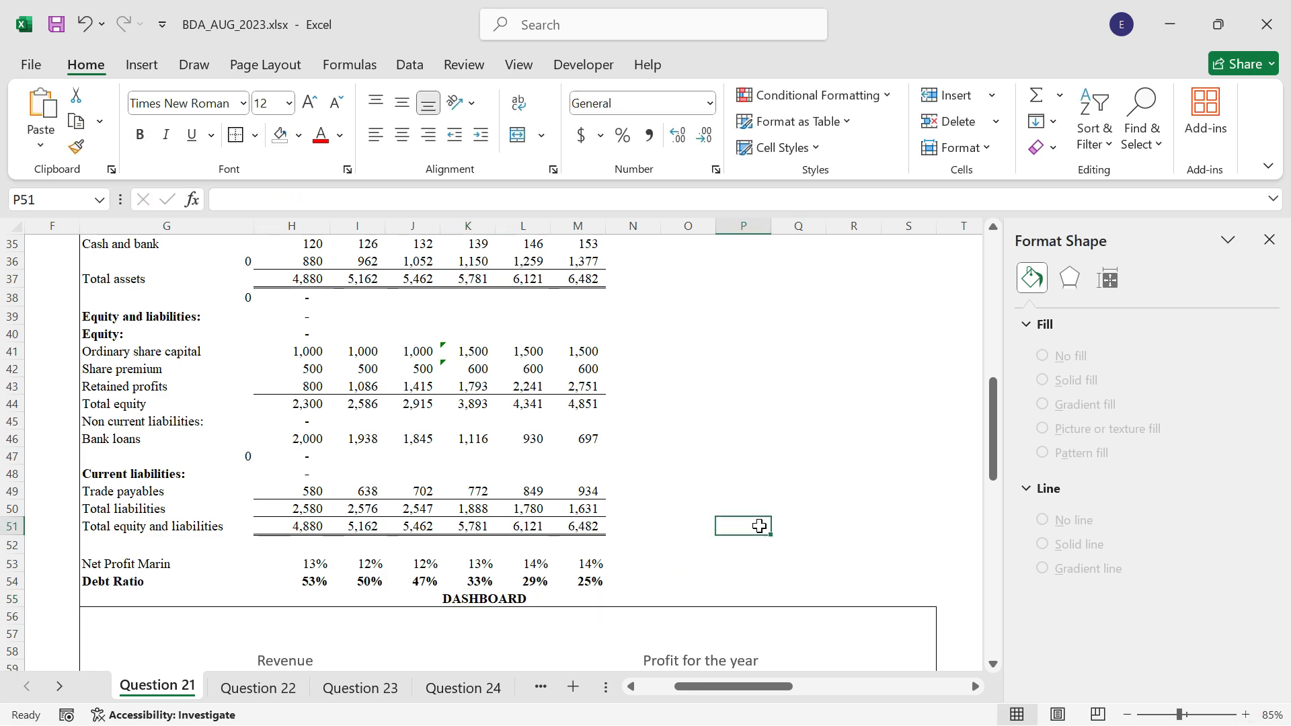
Step: Close the shape formatting pane and review the six dashboard charts and the forecast statements above them
scroll(846, 509, "down", 4)
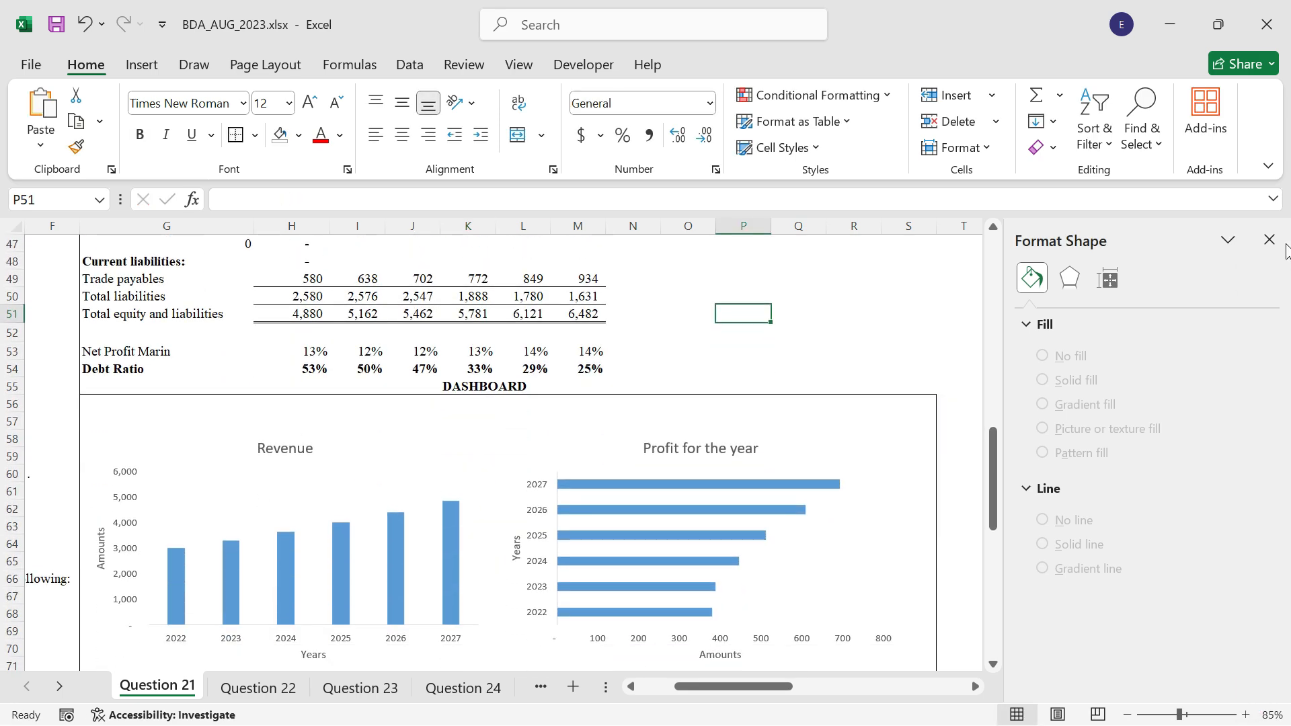
left_click(1269, 241)
scroll(744, 498, "down", 8)
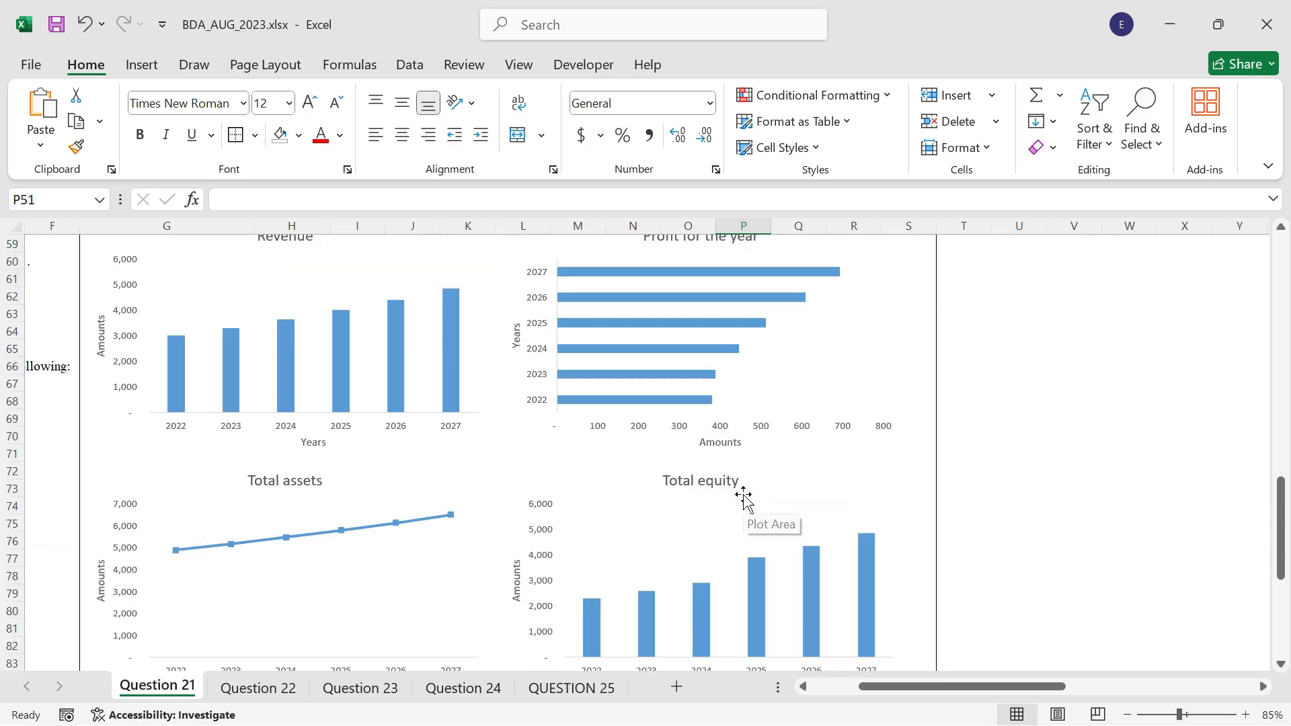
scroll(739, 509, "down", 2)
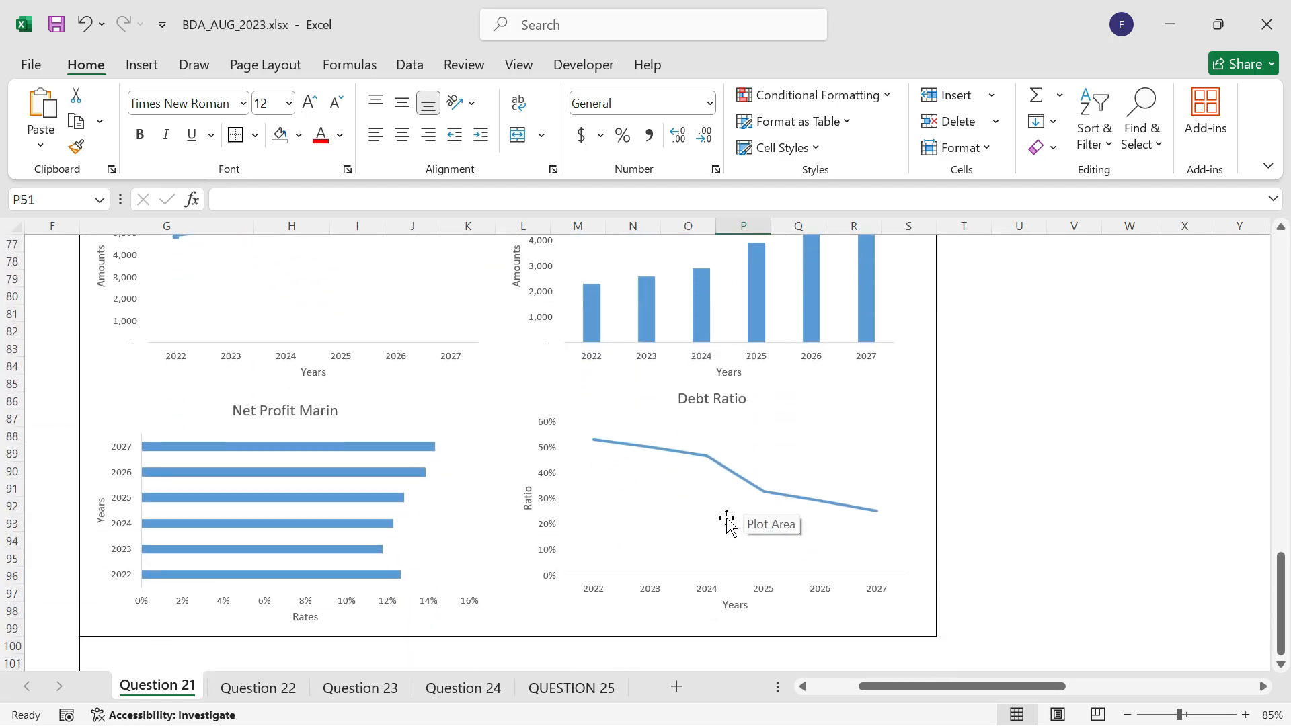
scroll(727, 522, "up", 8)
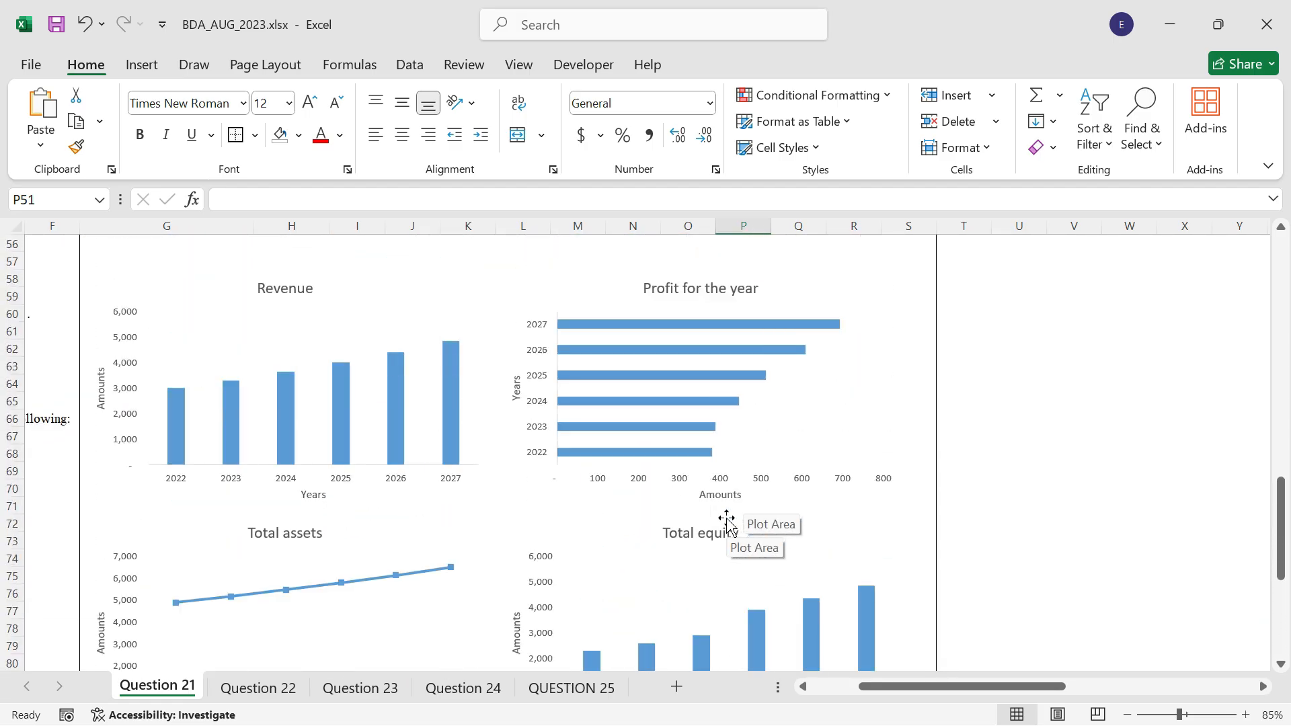
scroll(726, 522, "up", 10)
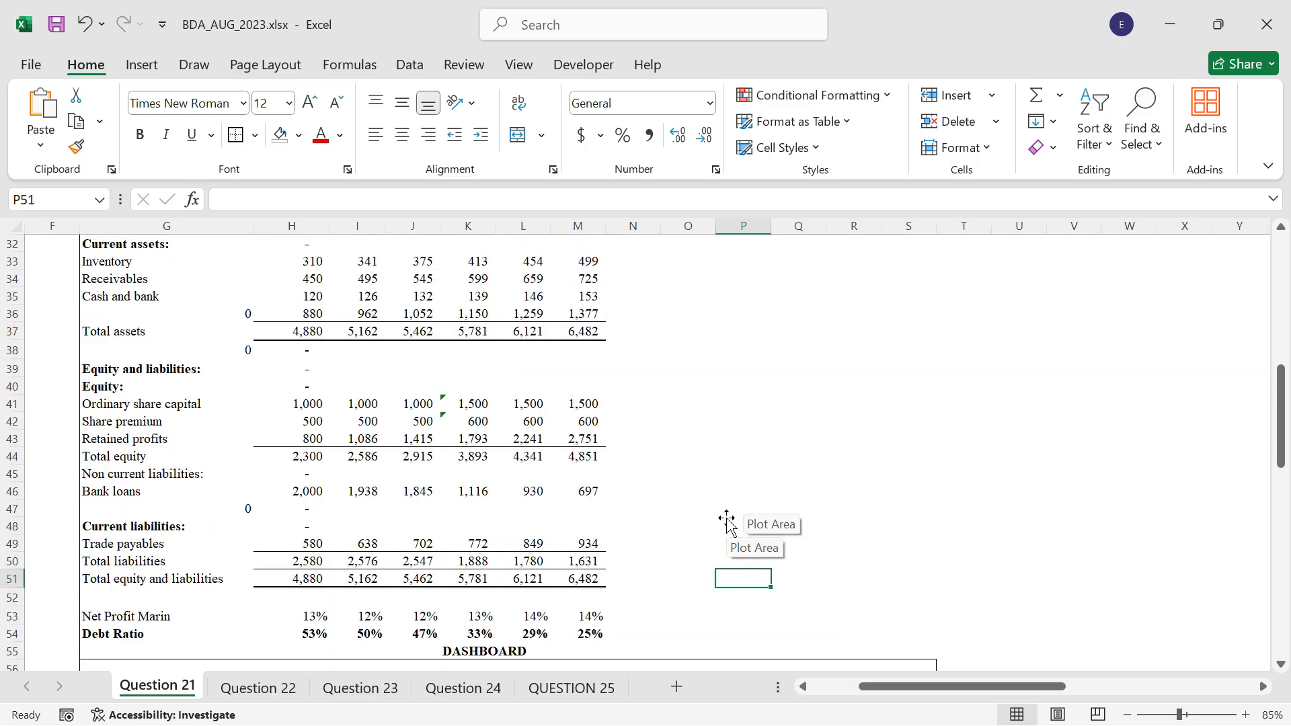
scroll(726, 522, "up", 5)
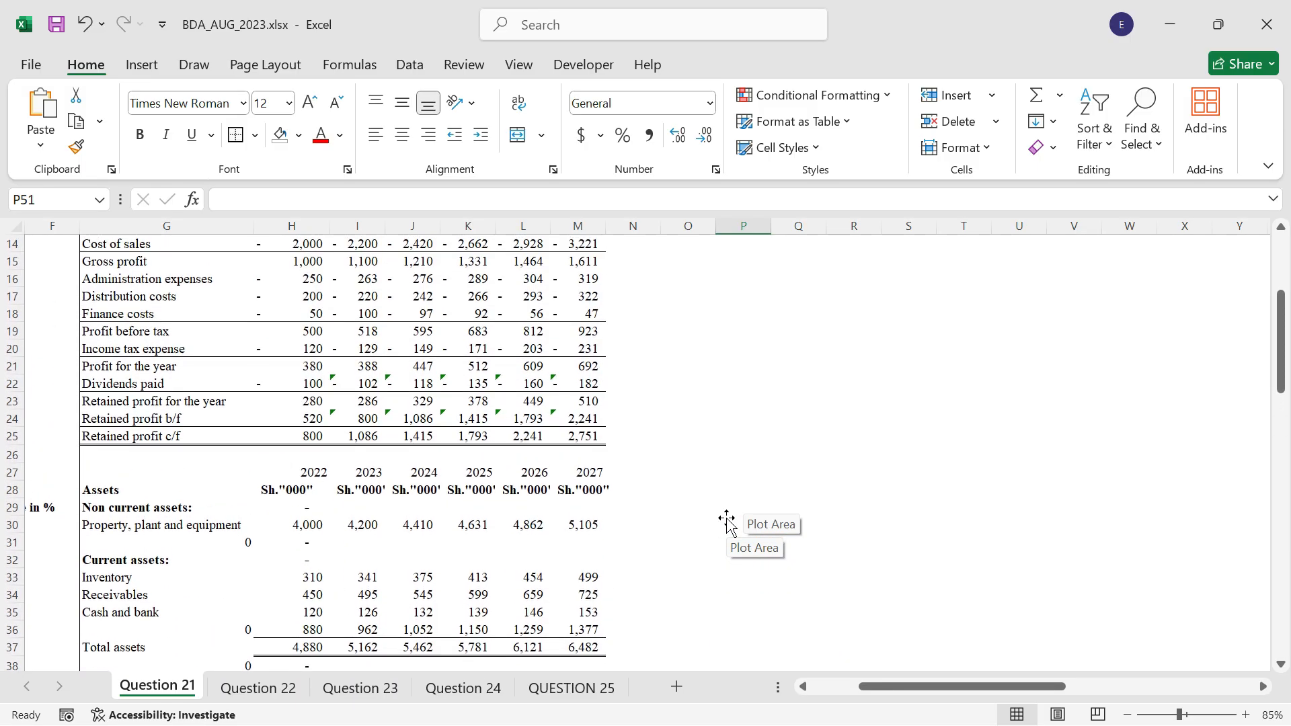
scroll(727, 522, "up", 3)
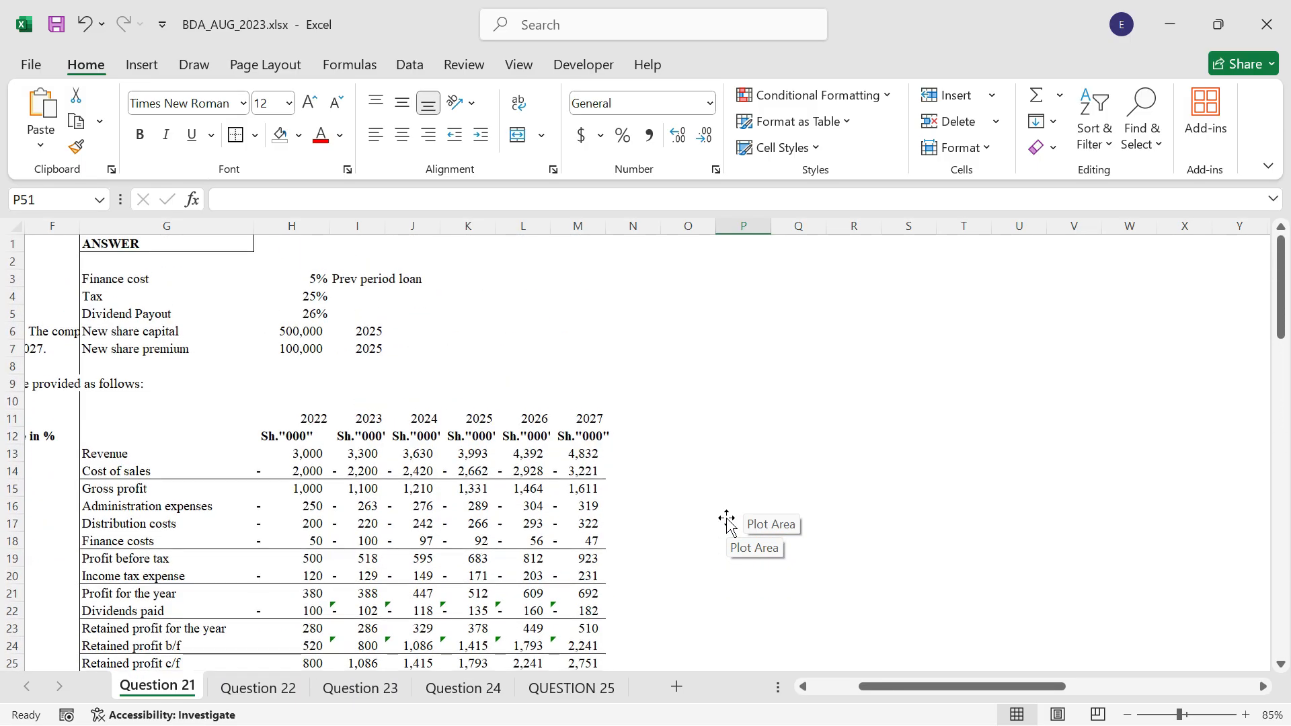